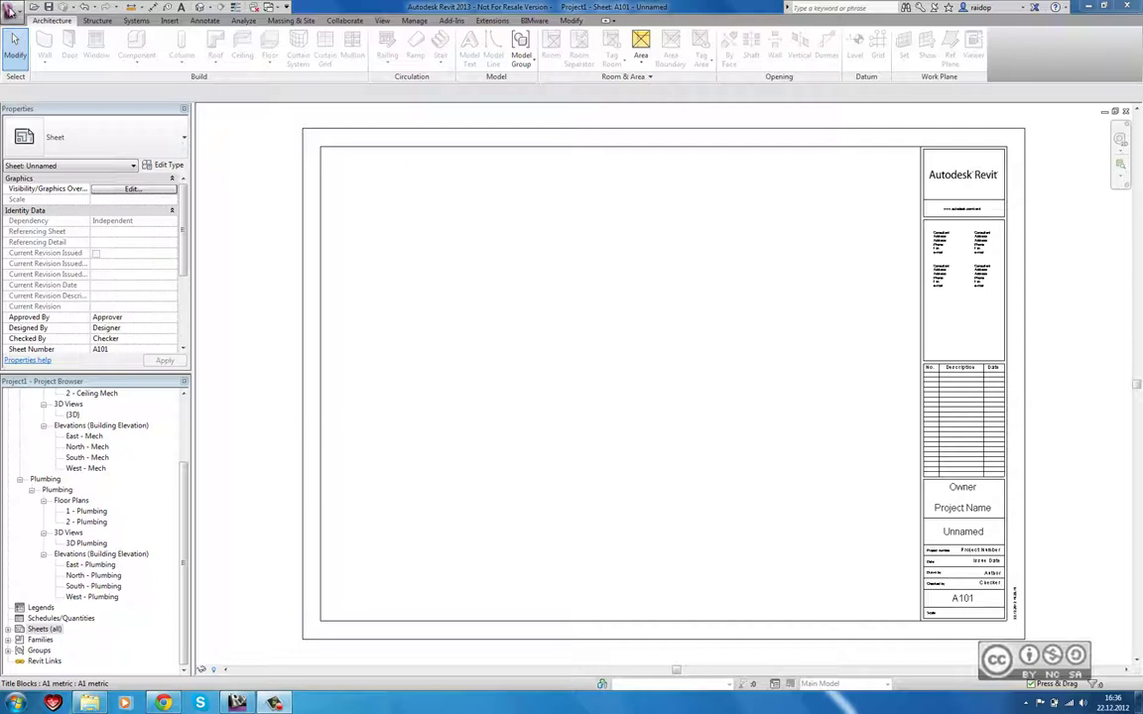
# Create a new title block family from the A1 metric.rft template
pyautogui.click(12, 10)
pyautogui.moveTo(38, 53)
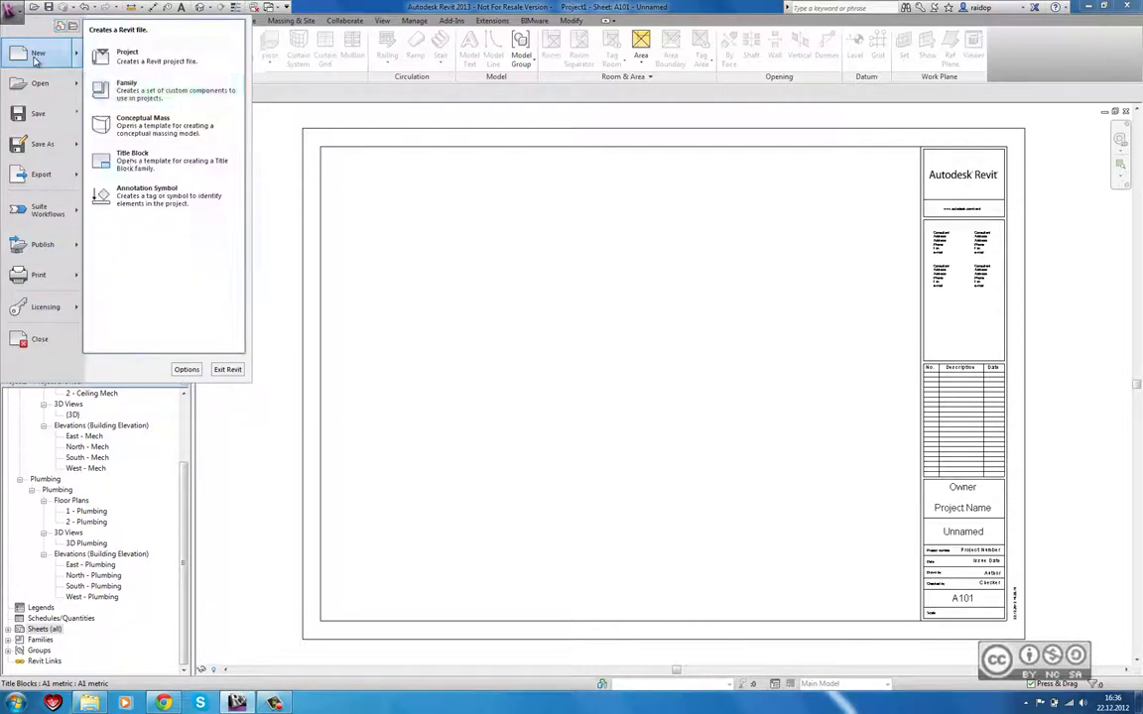
pyautogui.click(154, 167)
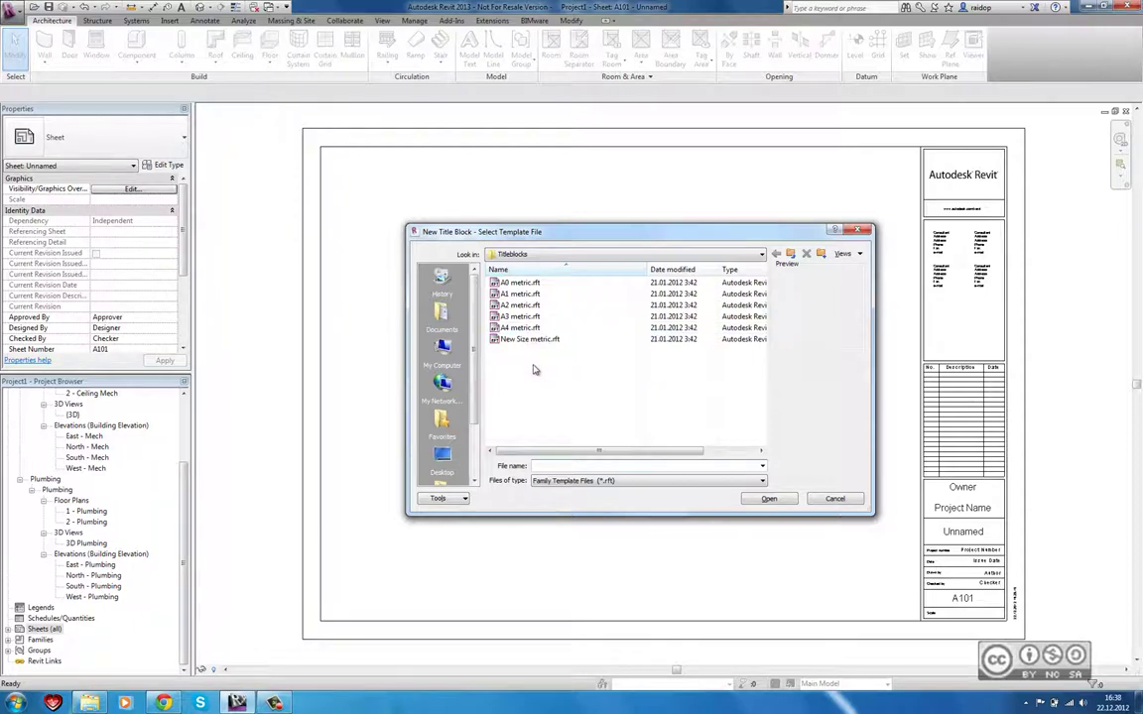
pyautogui.click(518, 293)
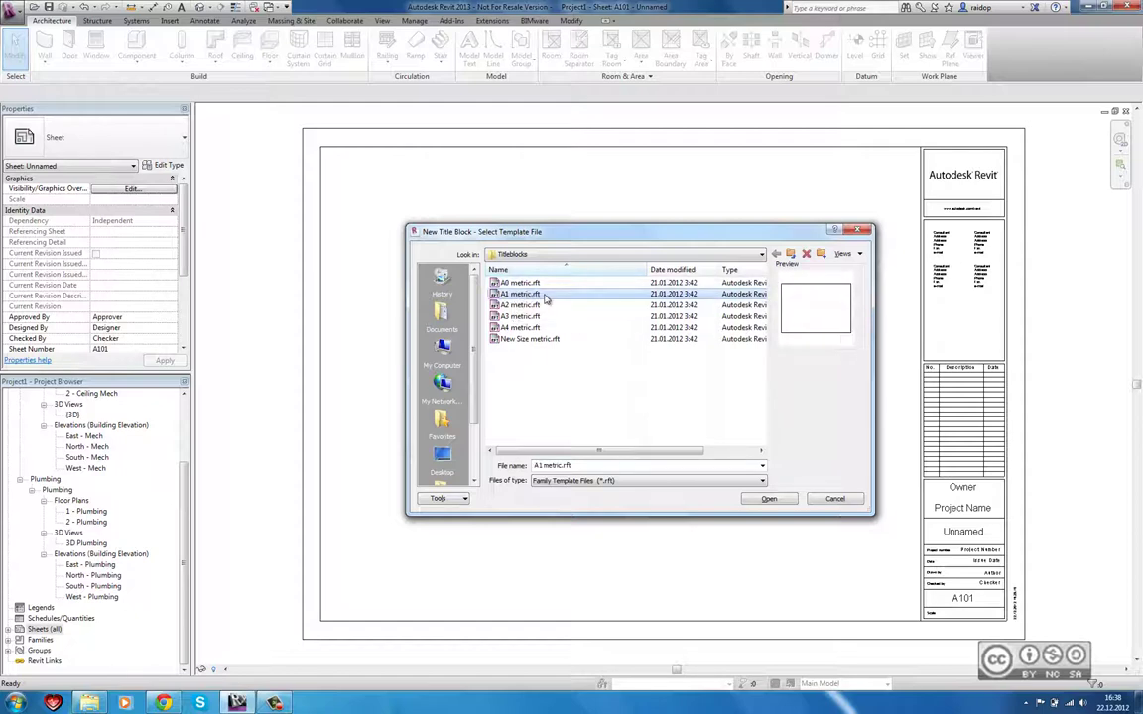
pyautogui.click(767, 498)
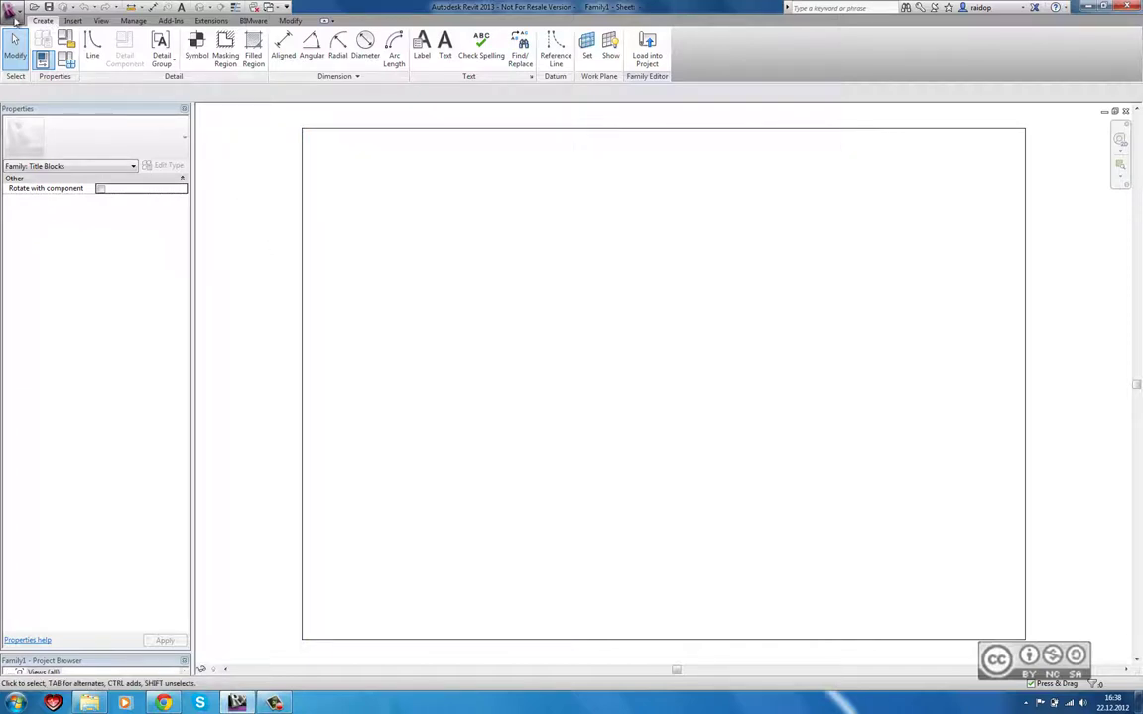
pyautogui.click(8, 13)
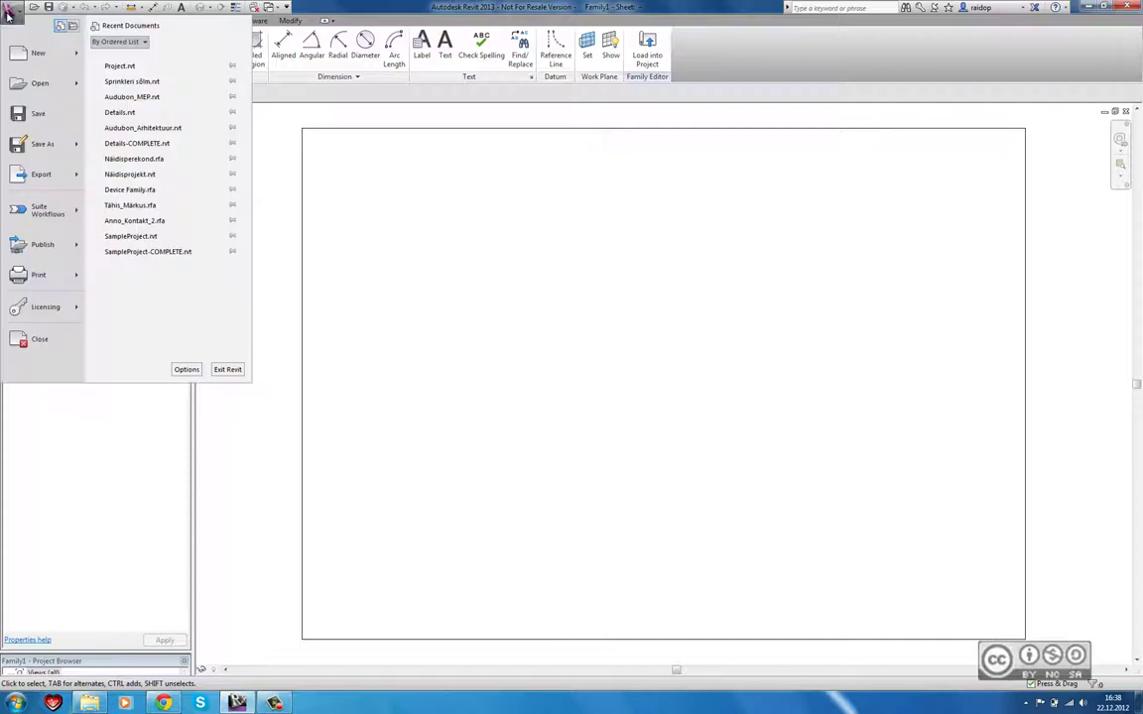
pyautogui.moveTo(40, 53)
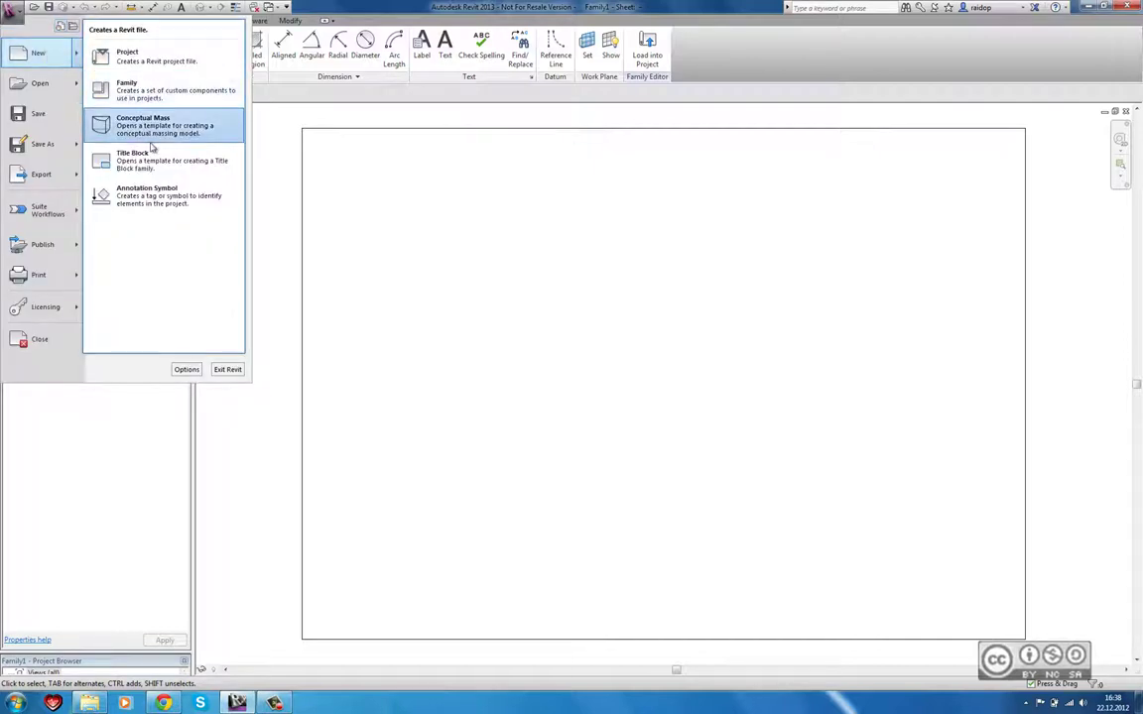
pyautogui.click(139, 151)
pyautogui.click(541, 340)
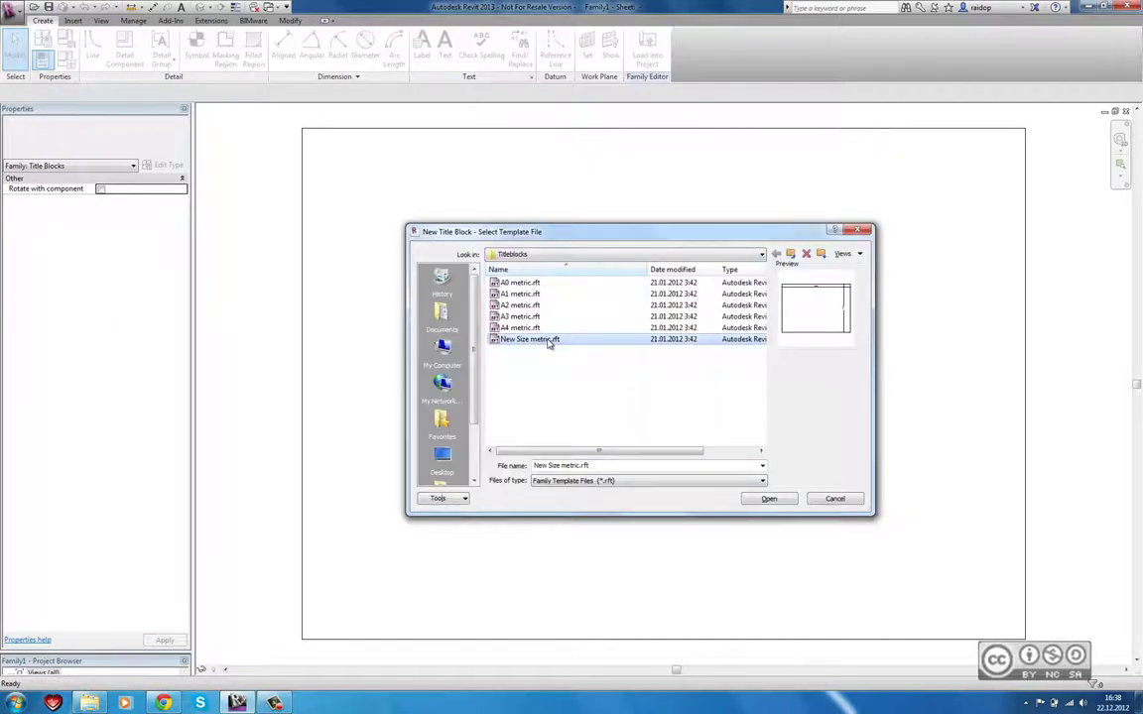
pyautogui.click(770, 499)
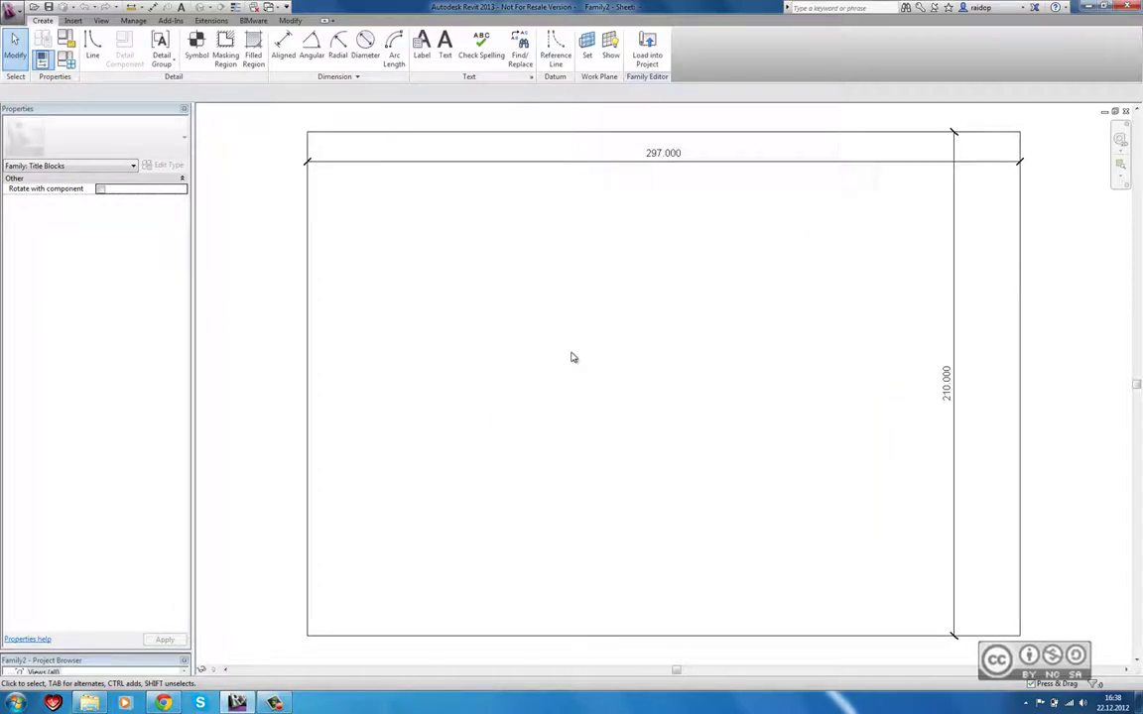
pyautogui.click(1018, 149)
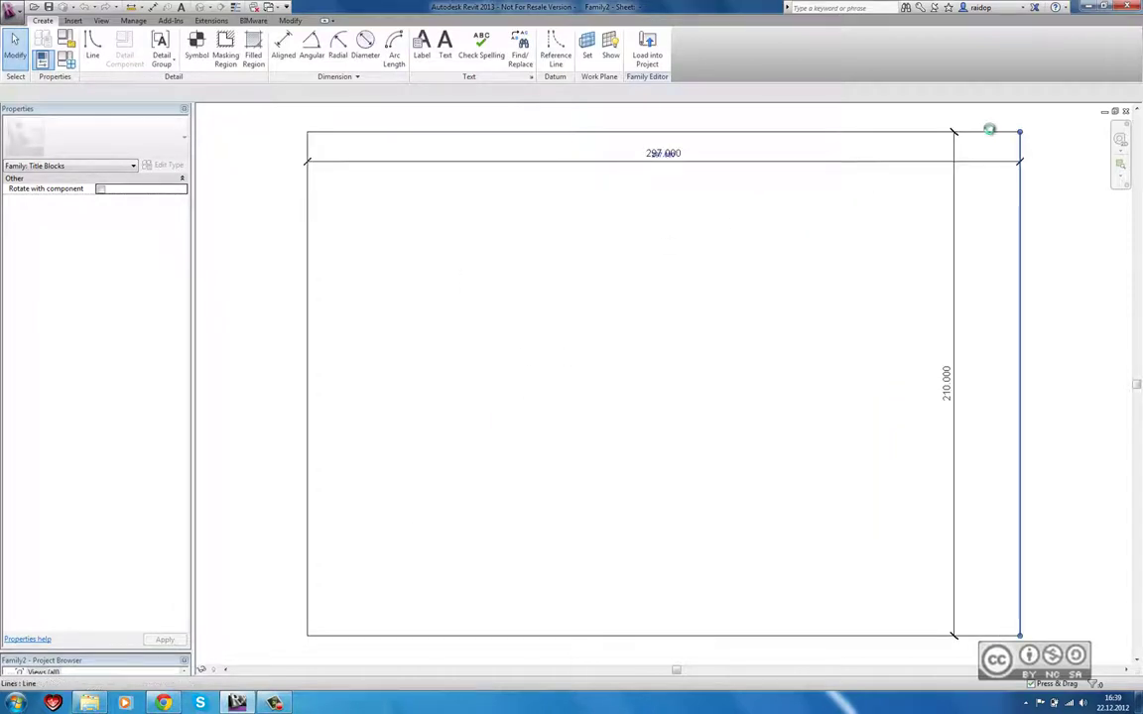
pyautogui.click(1054, 237)
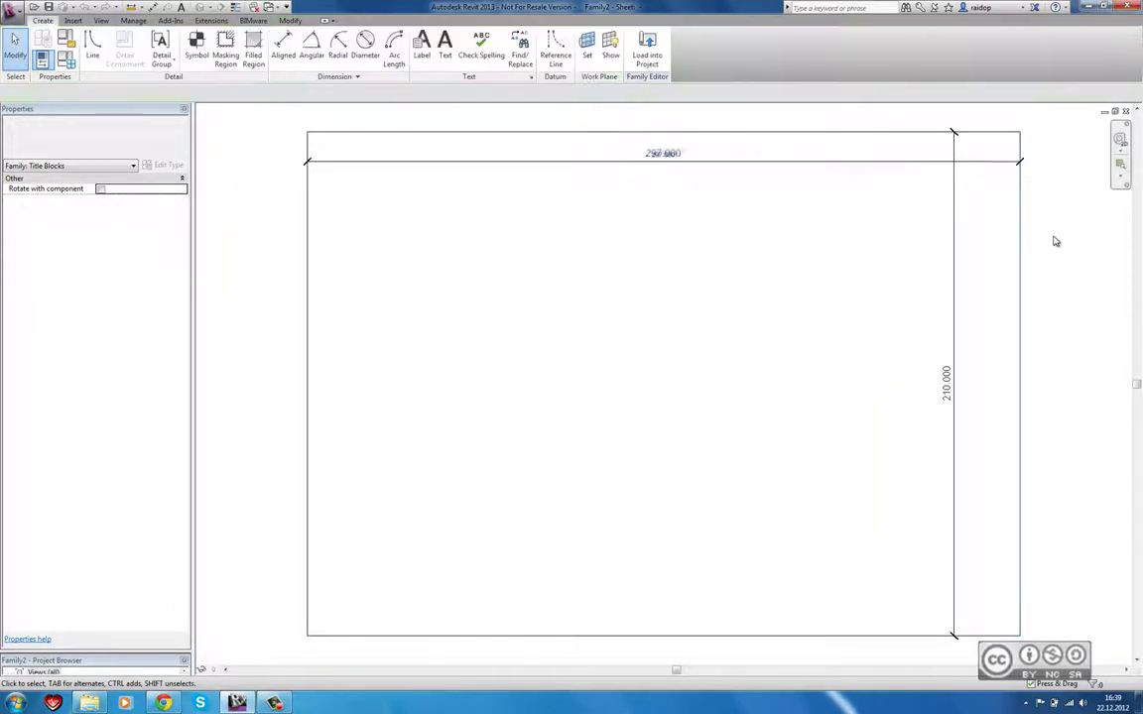
pyautogui.click(1126, 111)
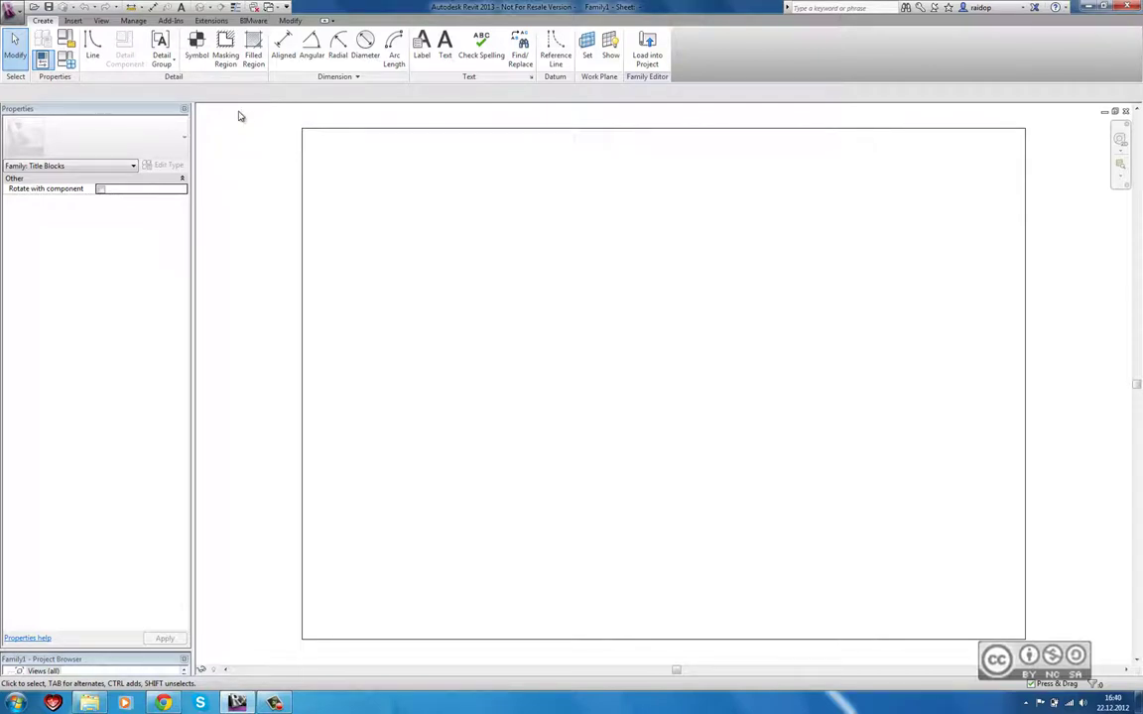
# Switch the ribbon to the Insert tab to reach the import and load commands
pyautogui.click(73, 21)
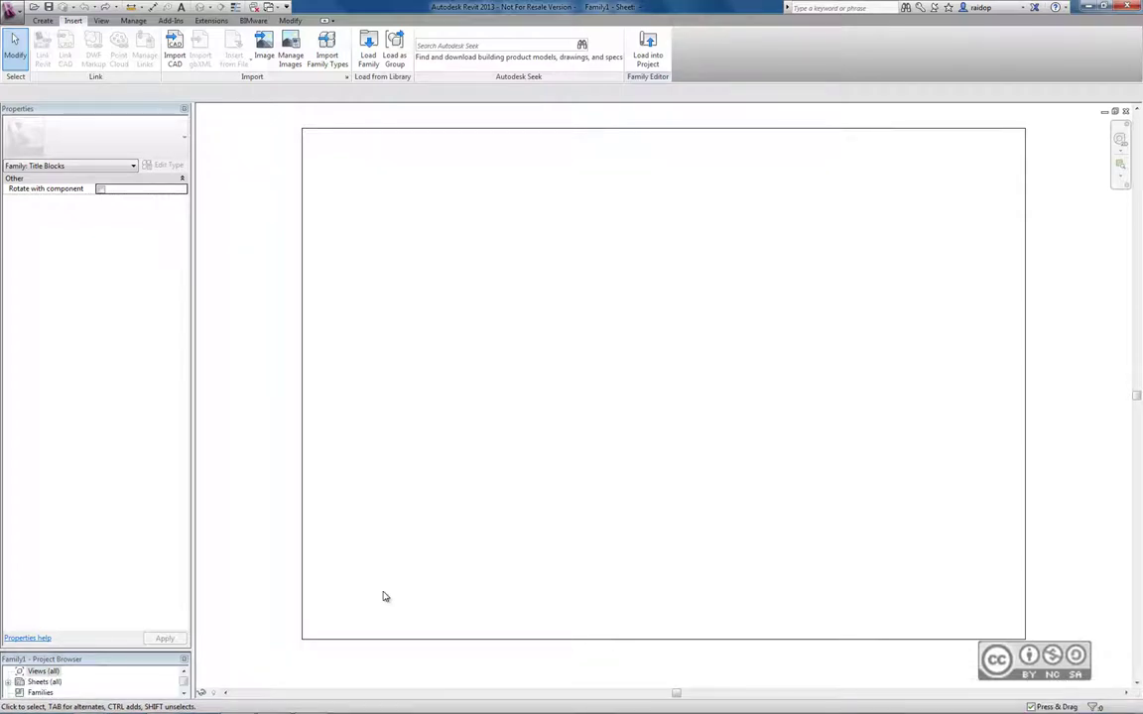
# Import LayoutFull.dwg via IC with colours preserved, dismissing the lost-elements warning
pyautogui.press('i')
pyautogui.press('c')
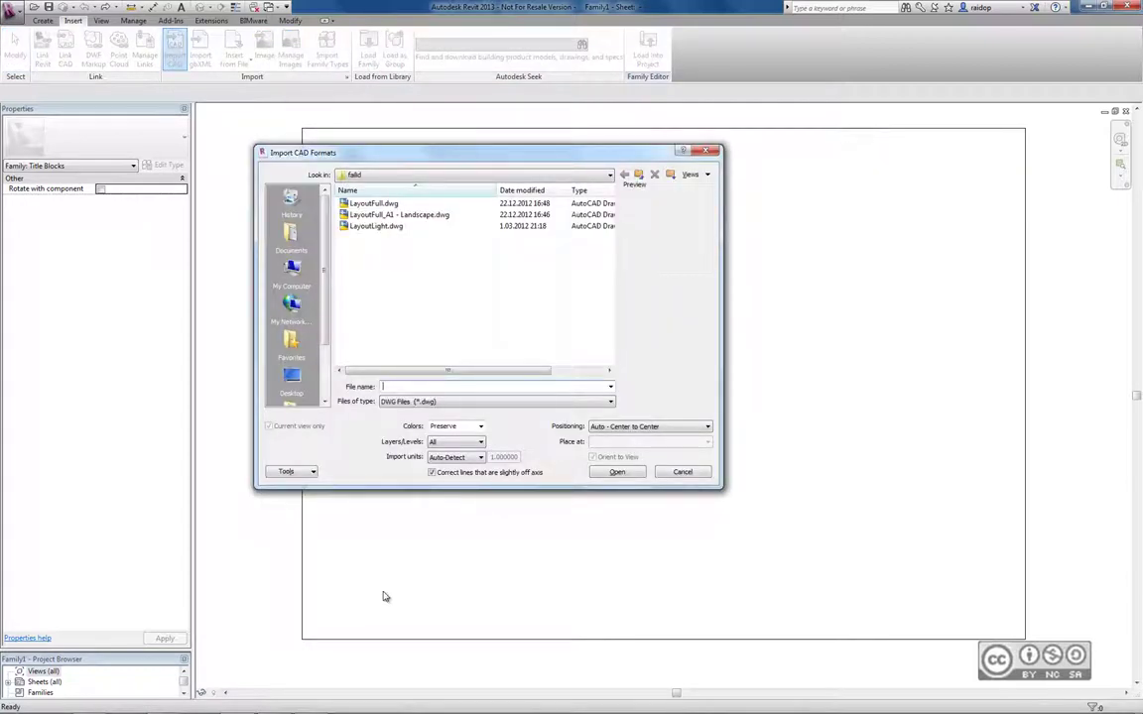
pyautogui.hotkey('alt', 'Down')
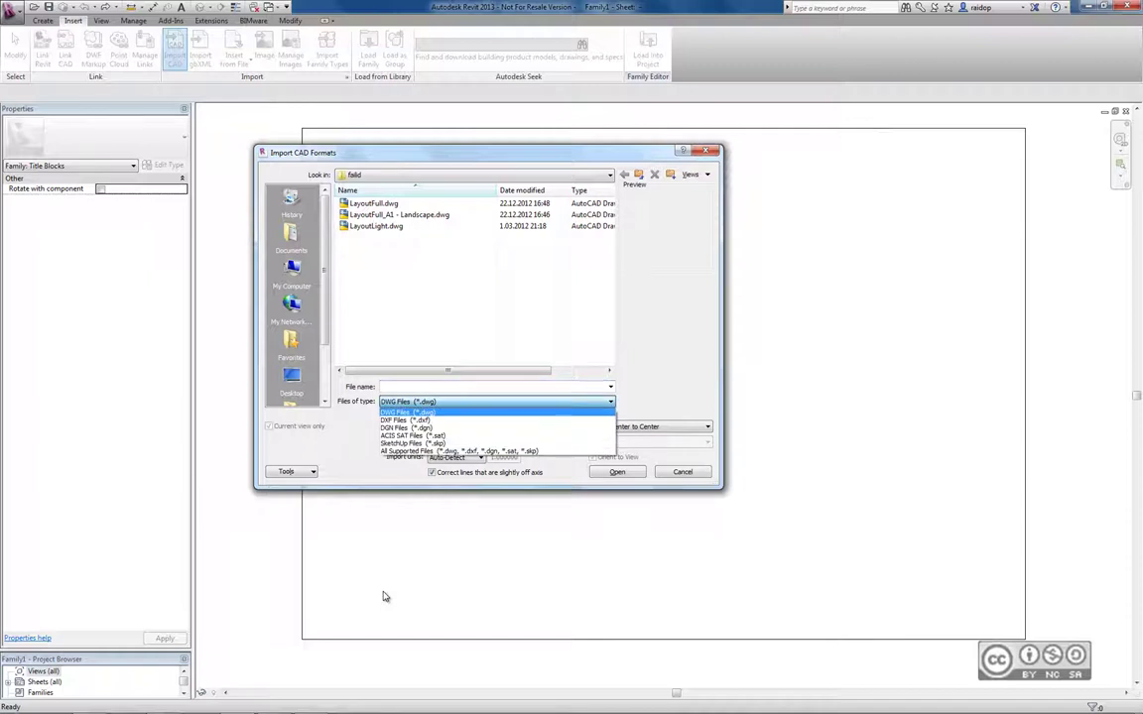
pyautogui.press('Down')
pyautogui.press('Down')
pyautogui.press('Down')
pyautogui.press('Escape')
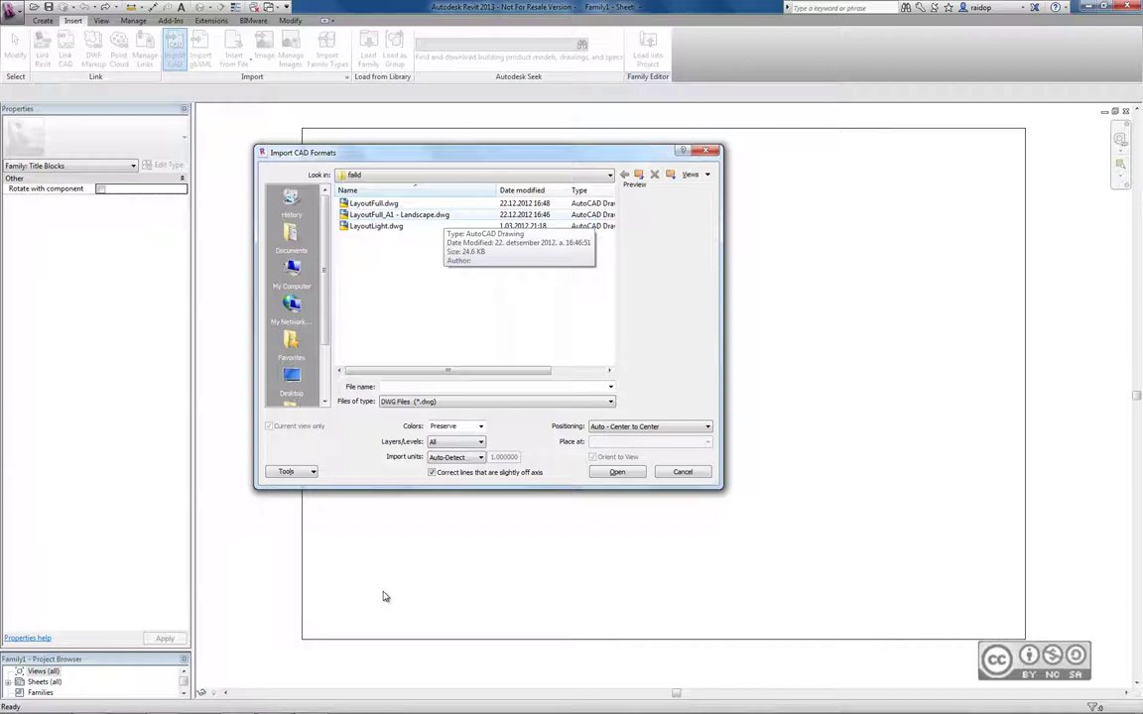
pyautogui.press('Down')
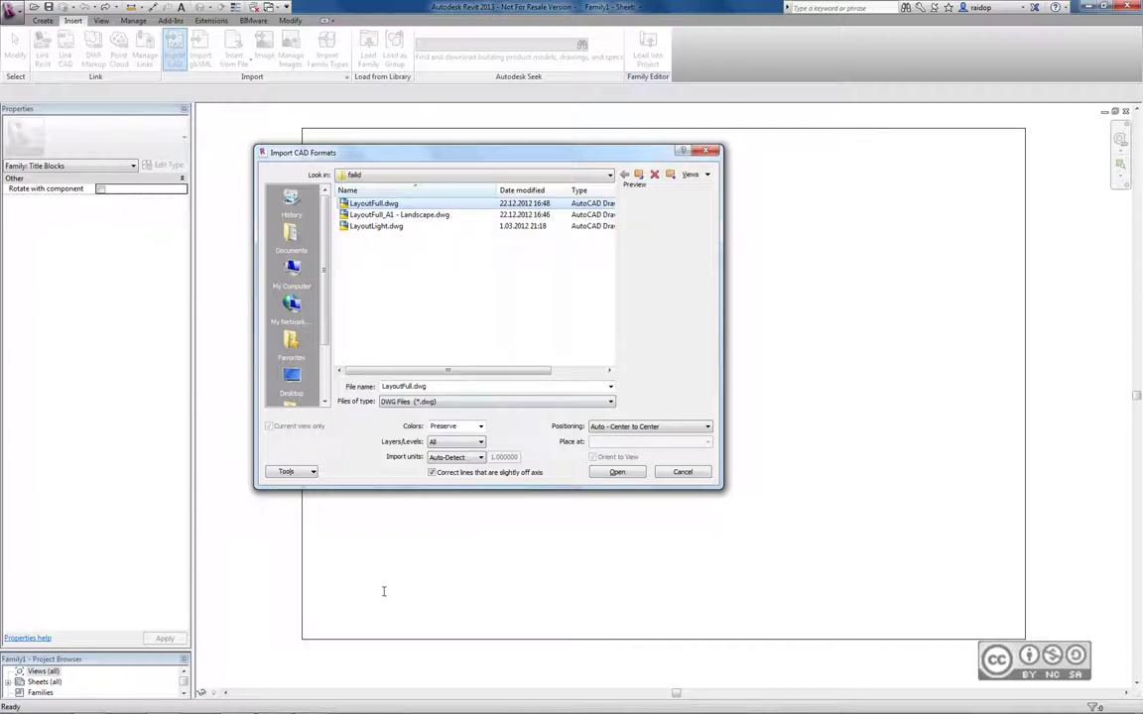
pyautogui.hotkey('alt', 'Down')
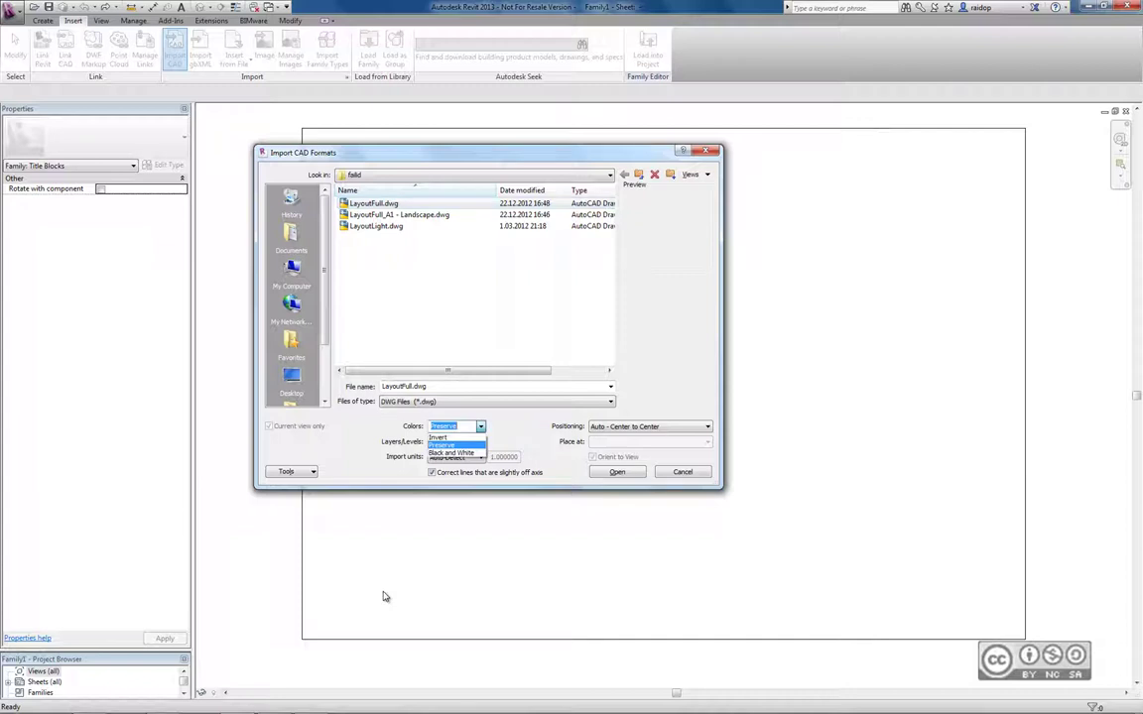
pyautogui.press('Return')
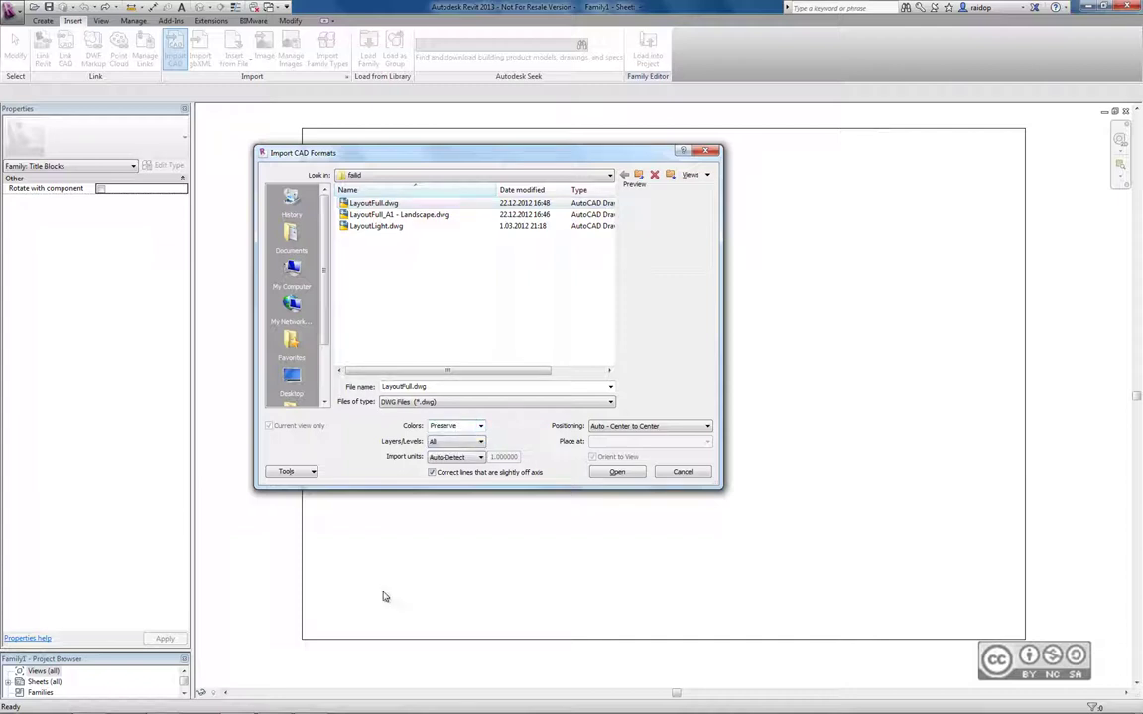
pyautogui.press('Return')
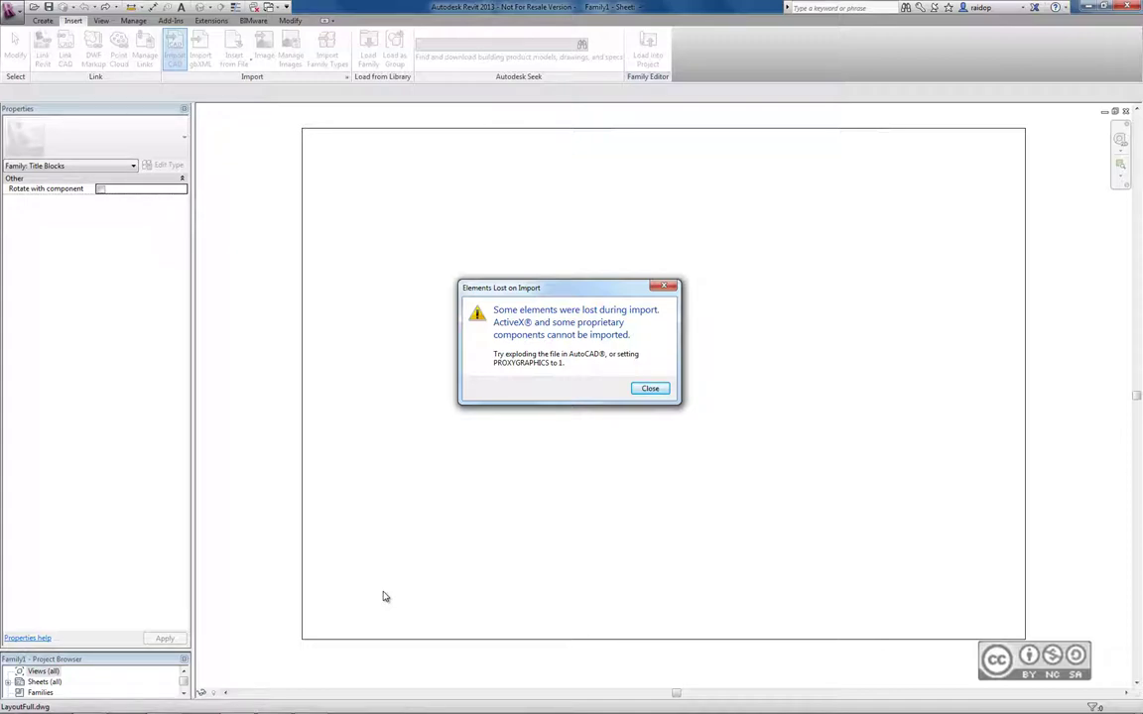
pyautogui.press('Return')
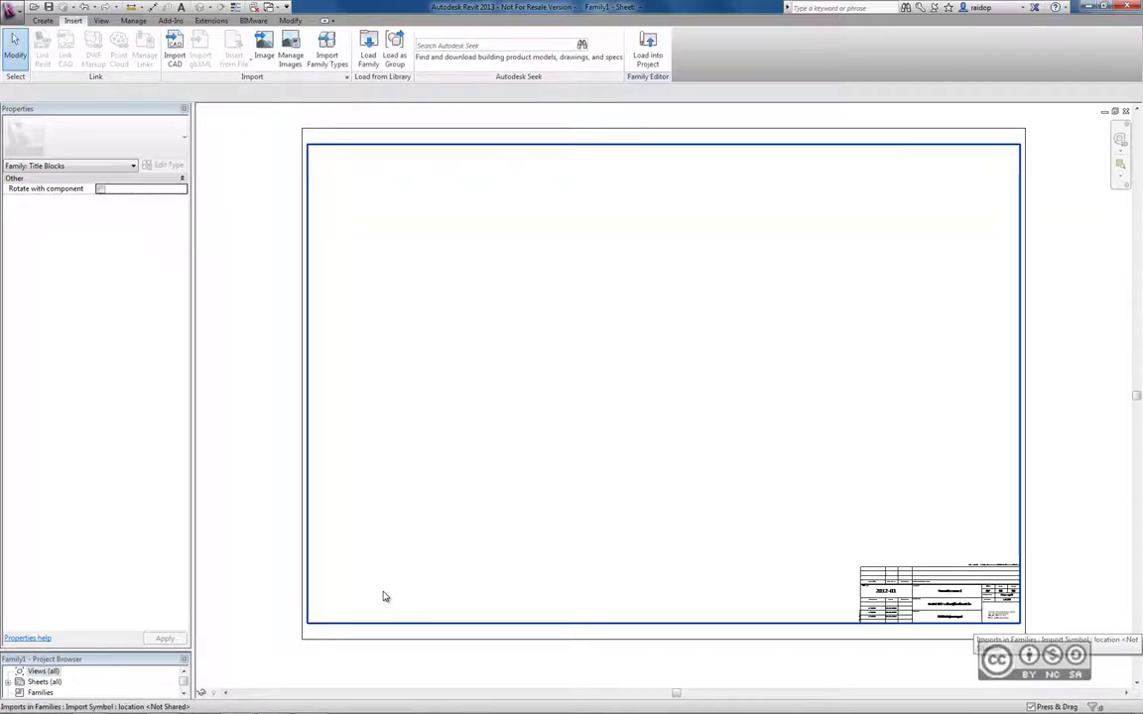
pyautogui.scroll(1, 385, 596)
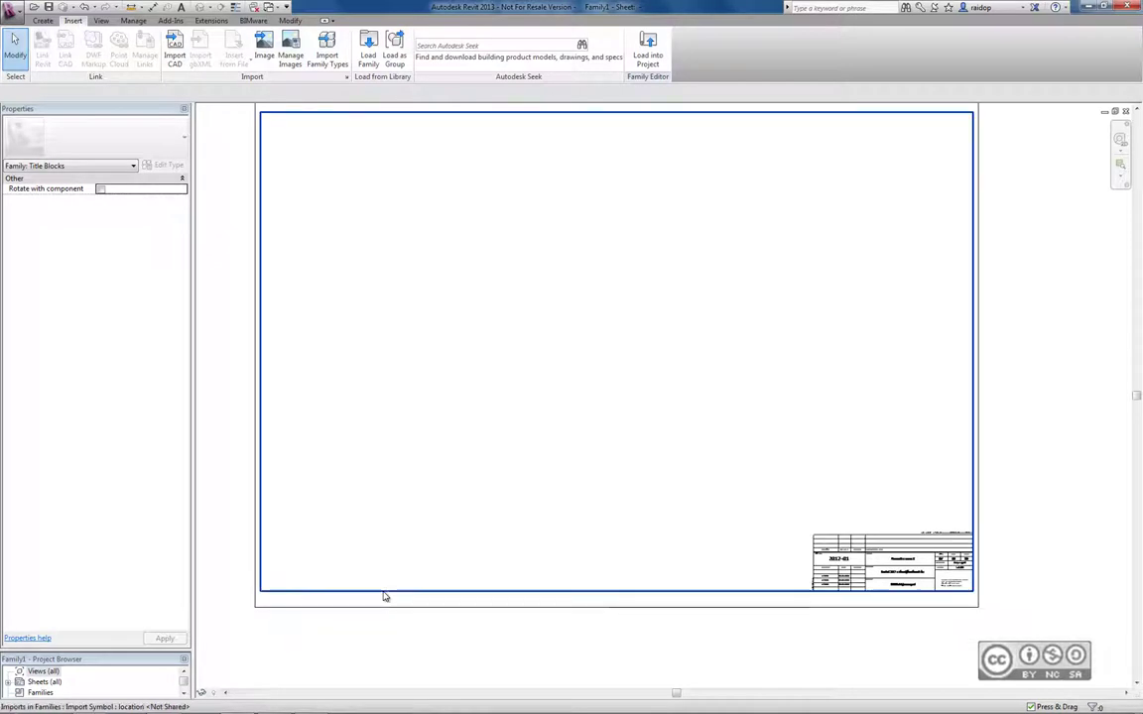
pyautogui.scroll(1, 385, 596)
pyautogui.scroll(1, 385, 596)
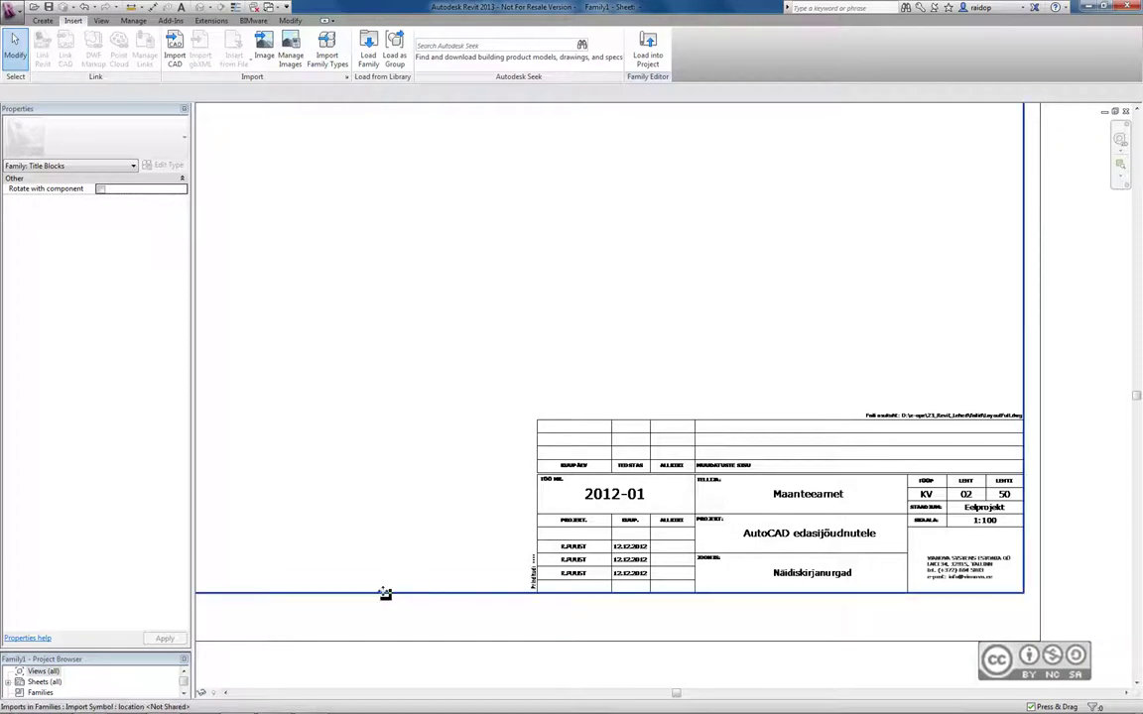
pyautogui.click(385, 597)
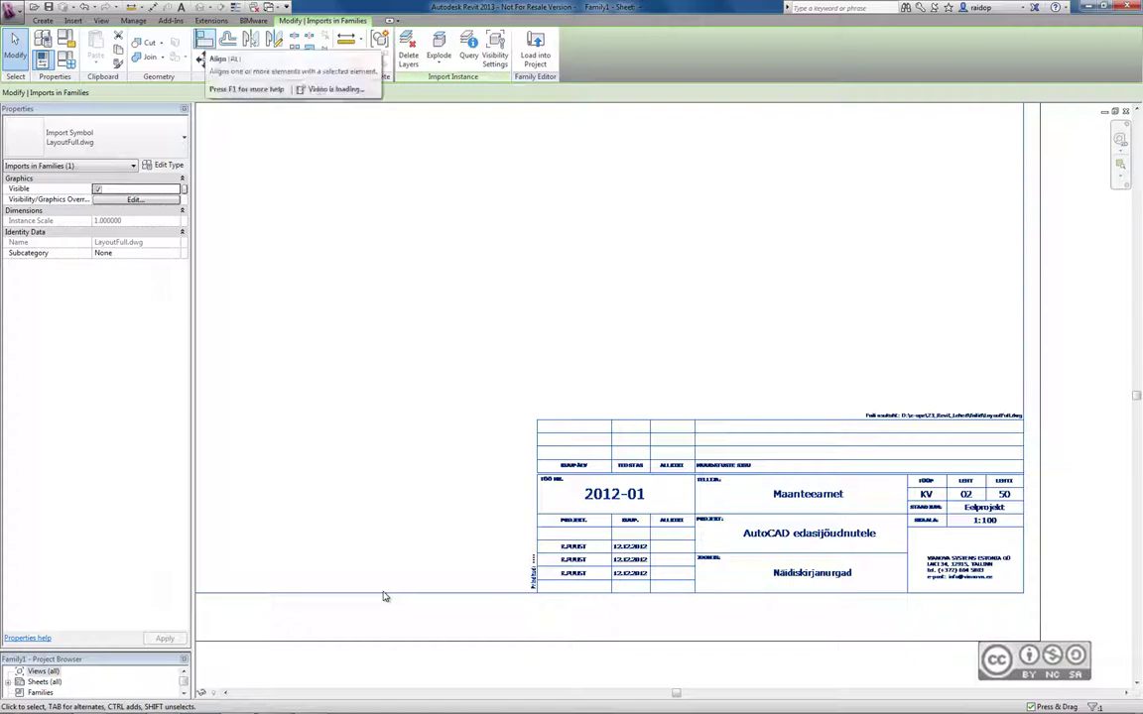
pyautogui.press('a')
pyautogui.press('l')
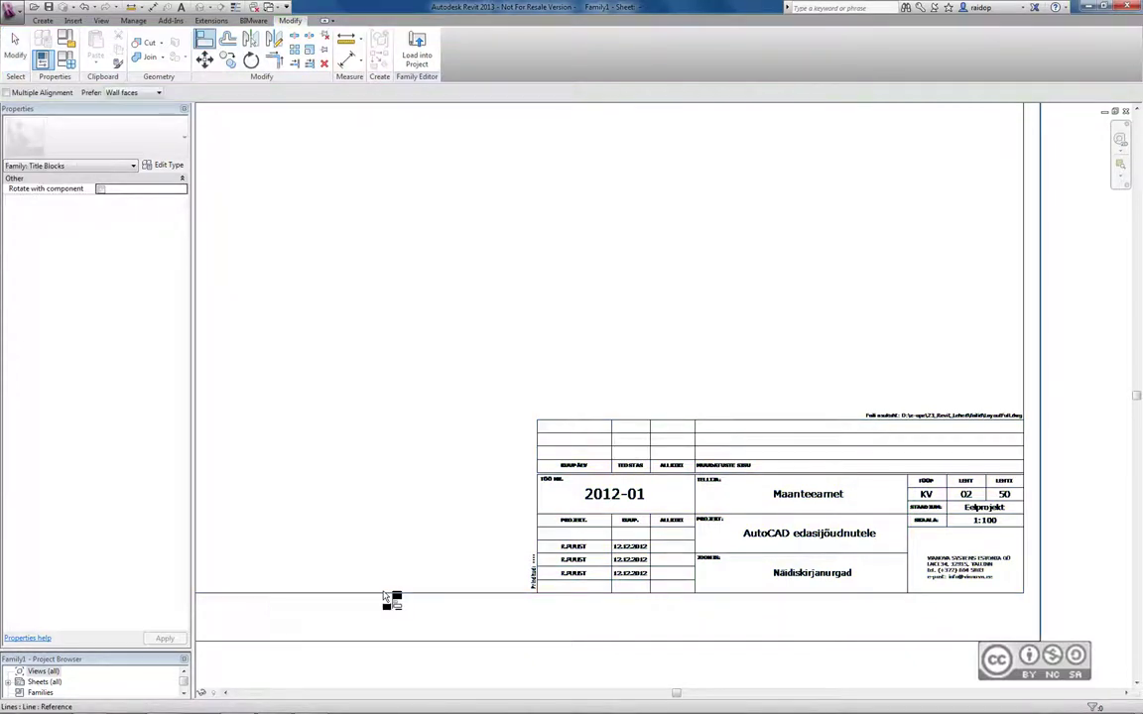
pyautogui.click(1040, 352)
pyautogui.click(1022, 353)
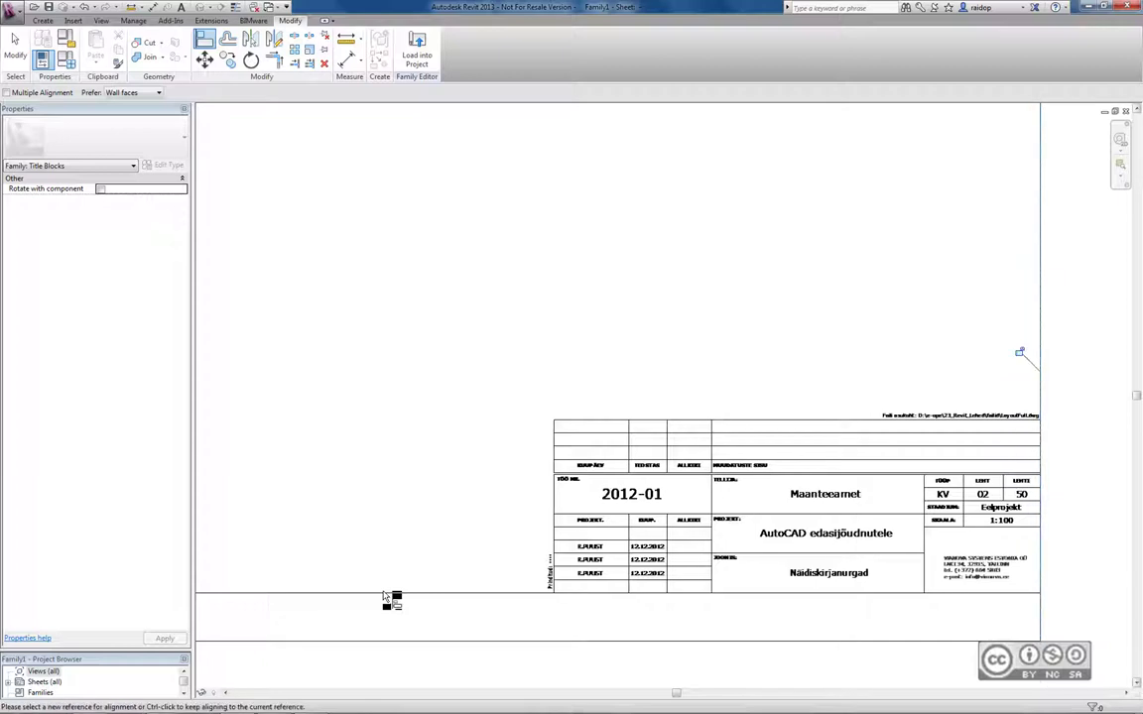
pyautogui.click(1019, 352)
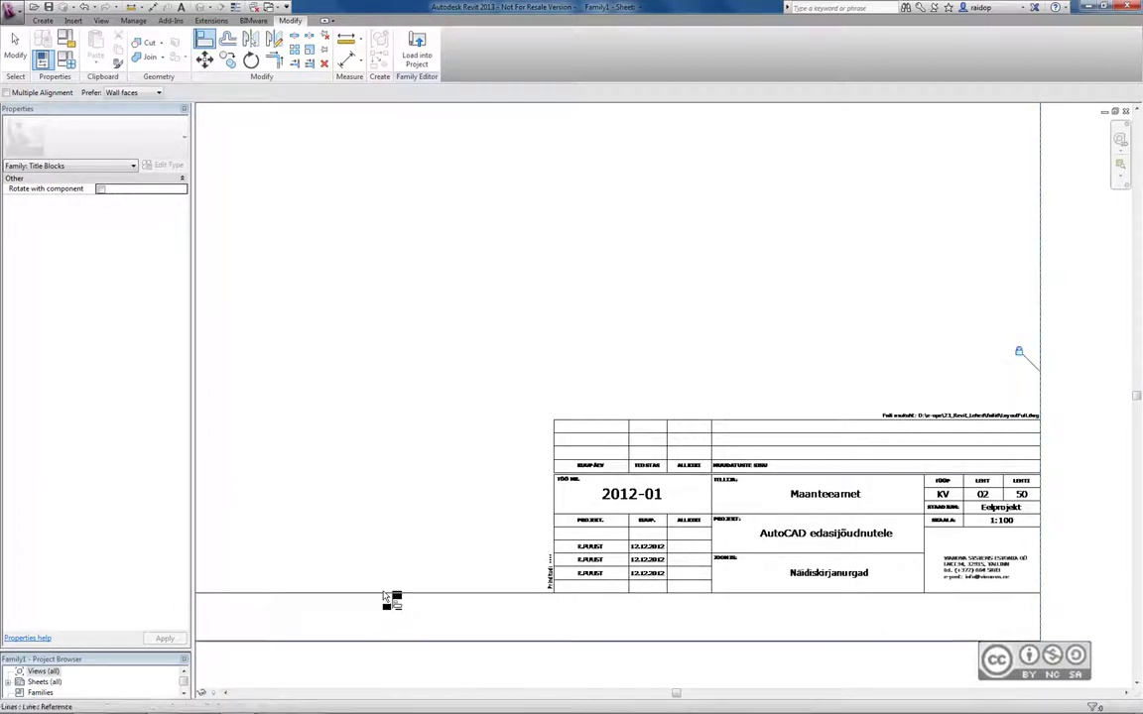
pyautogui.click(385, 595)
pyautogui.click(385, 593)
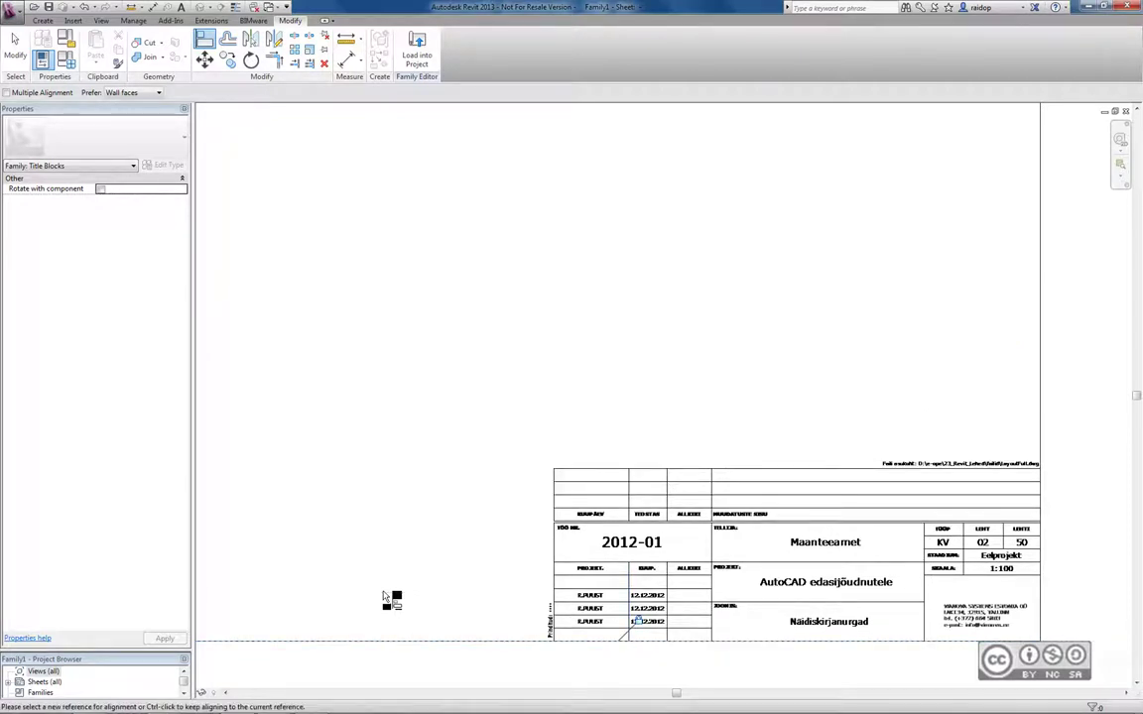
pyautogui.scroll(-3, 384, 595)
pyautogui.moveTo(384, 594); pyautogui.dragTo(392, 600, button='middle')
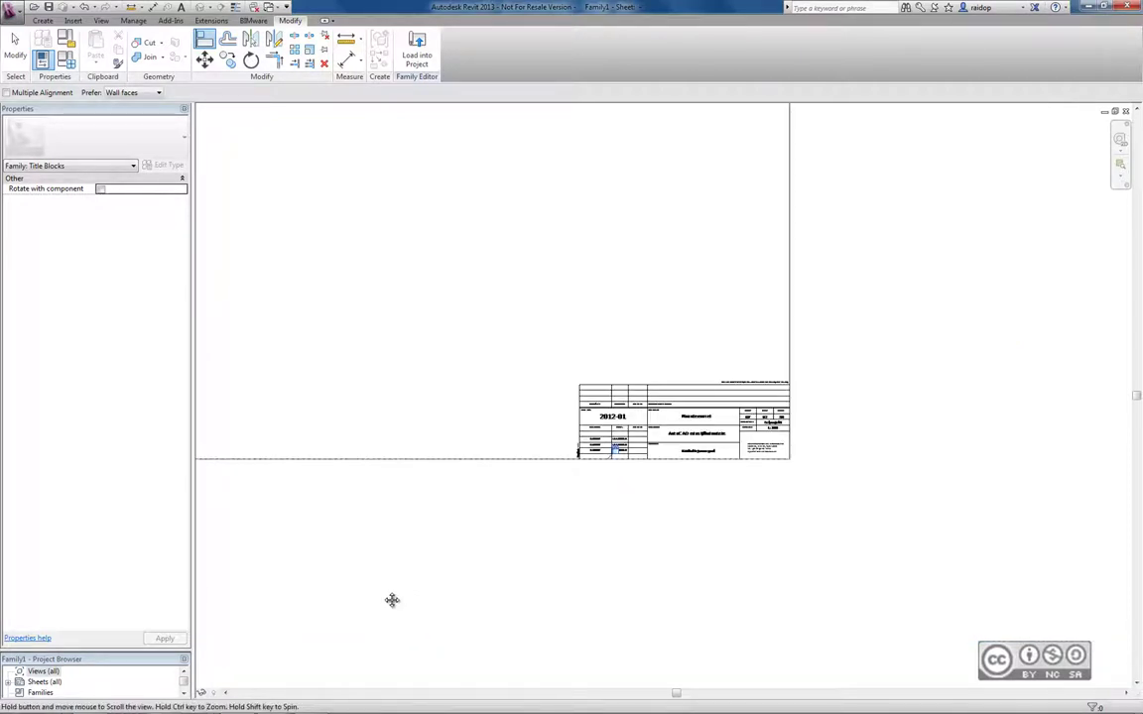
pyautogui.scroll(-2, 389, 598)
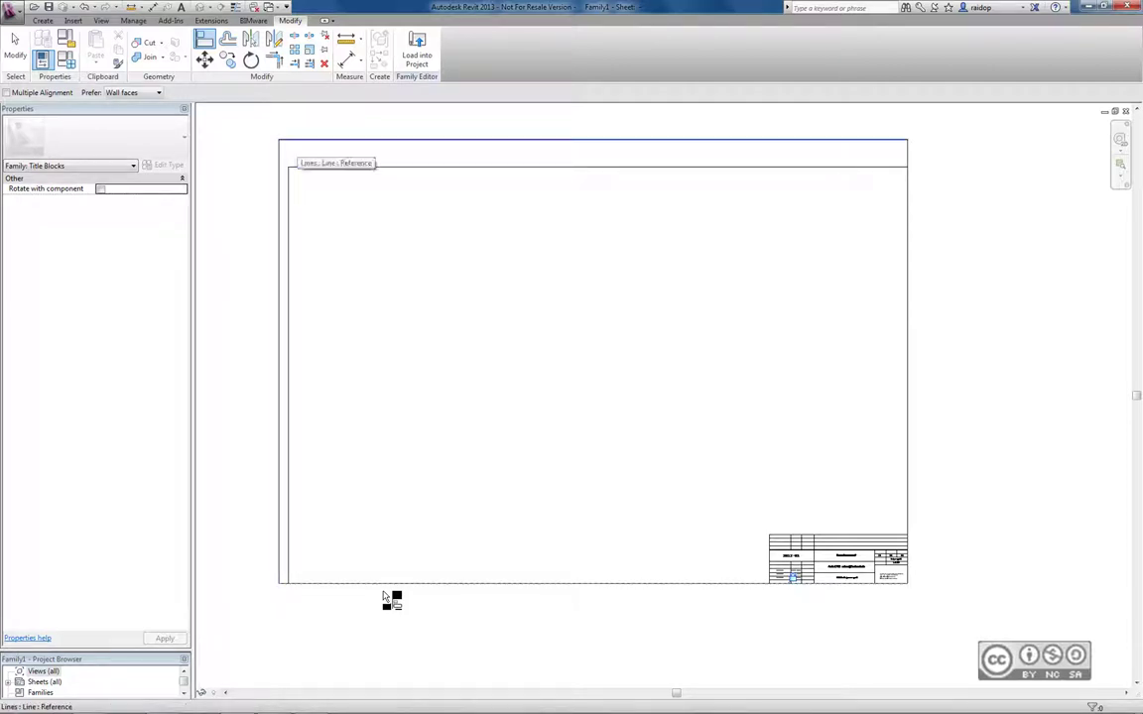
pyautogui.scroll(5, 387, 598)
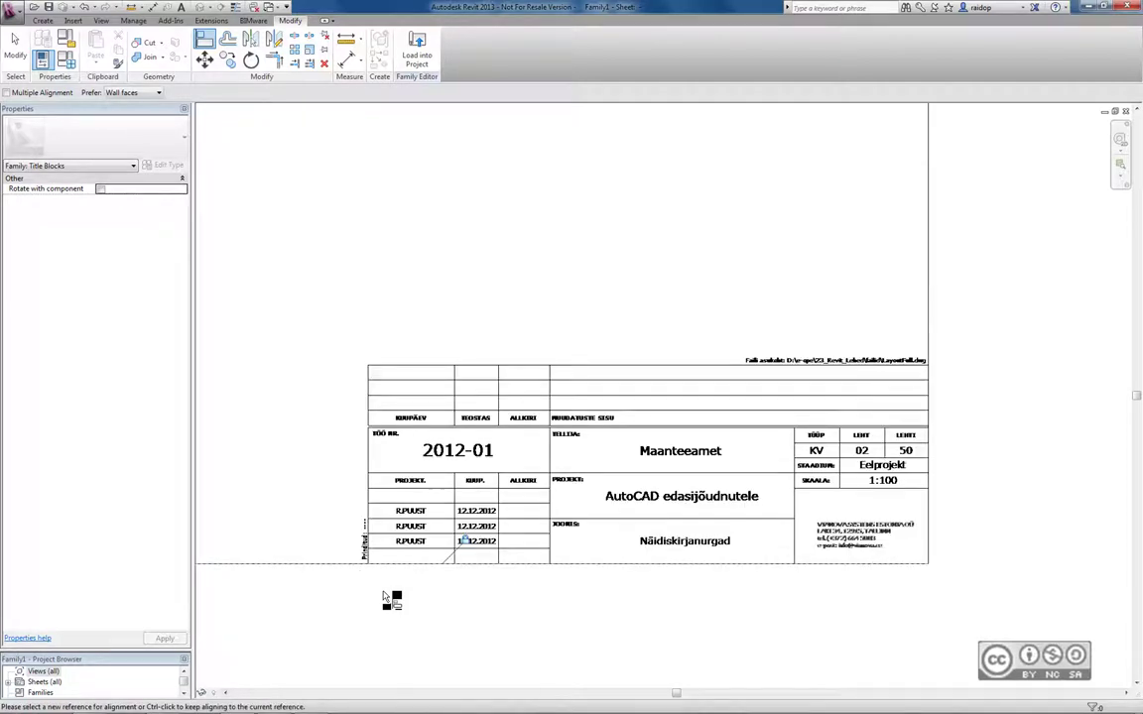
pyautogui.press('Escape')
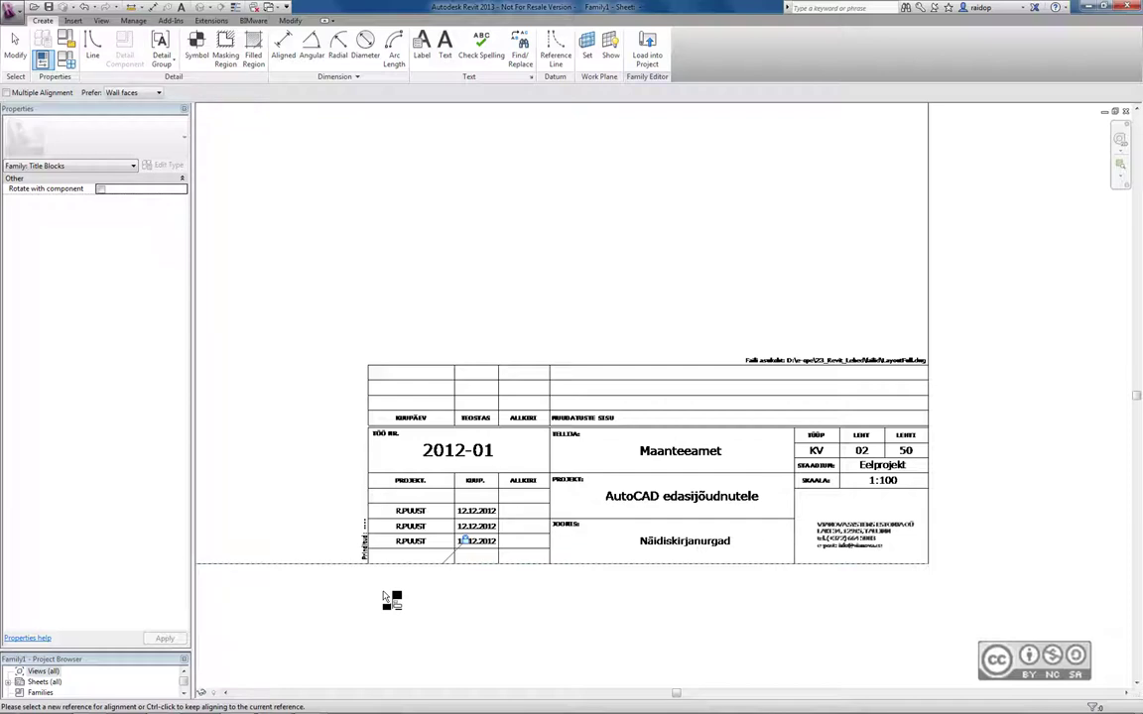
pyautogui.press('l')
pyautogui.press('i')
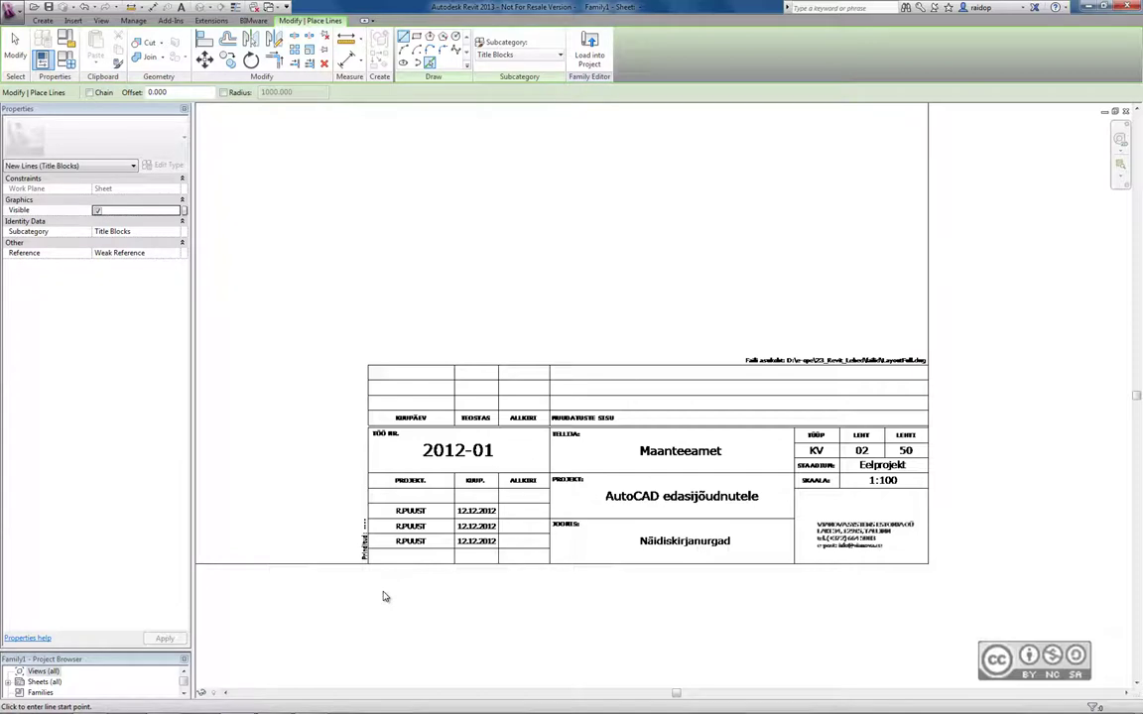
pyautogui.click(430, 61)
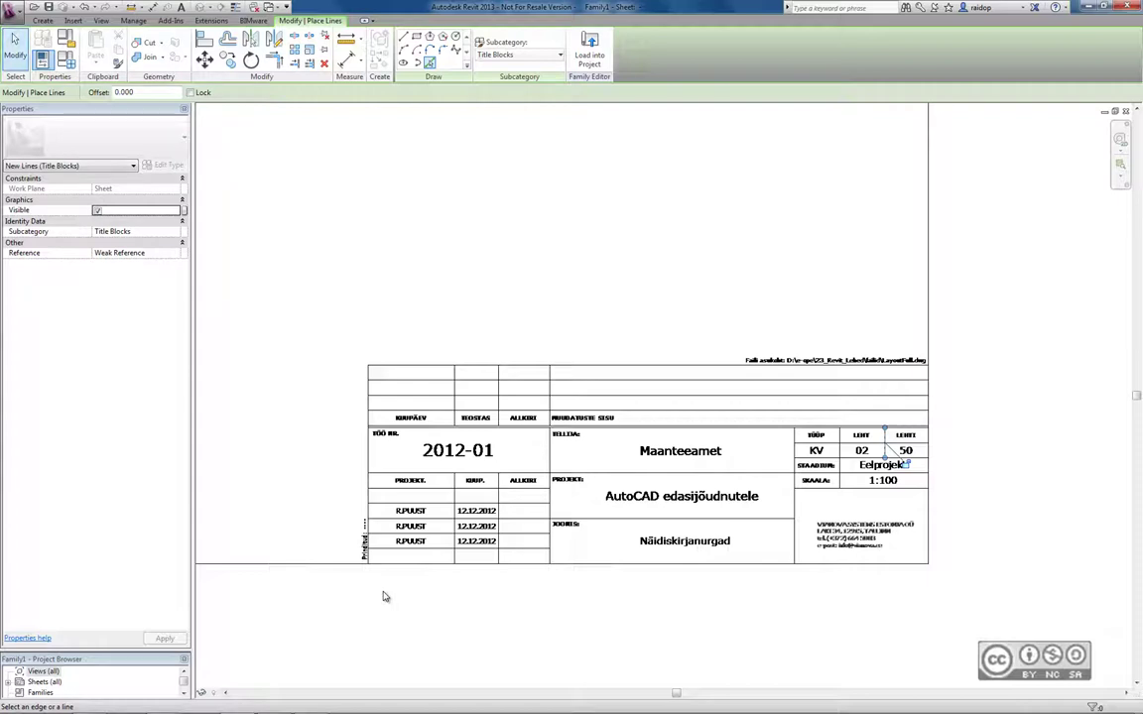
pyautogui.press('Escape')
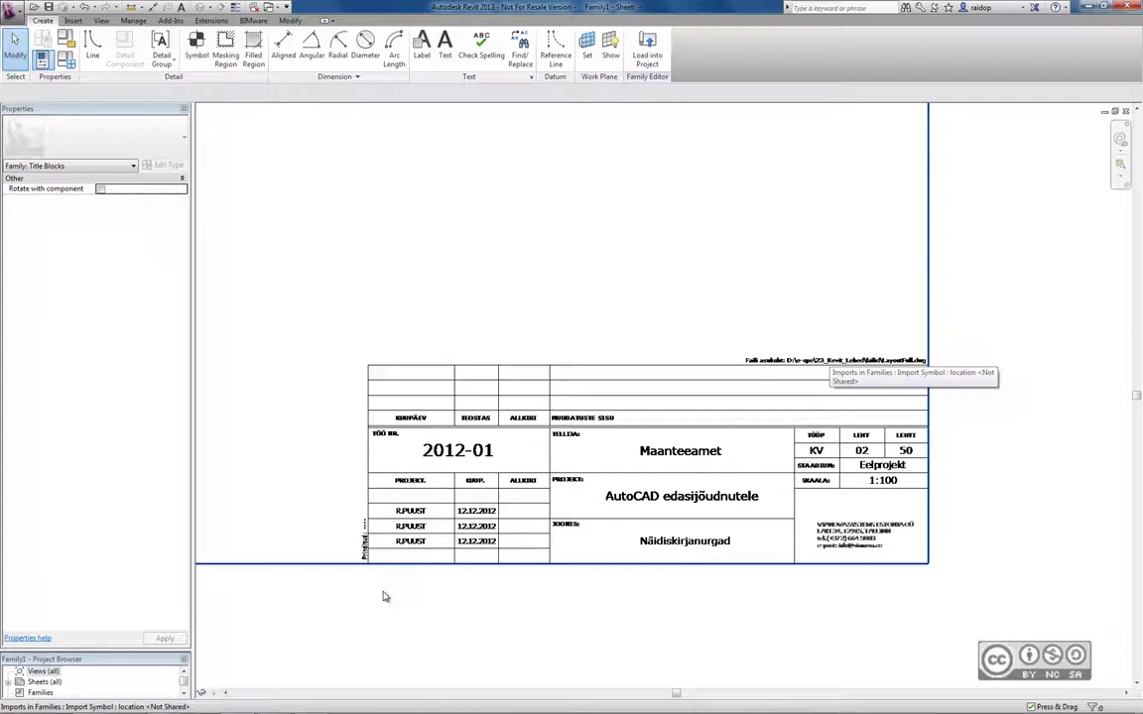
pyautogui.click(385, 596)
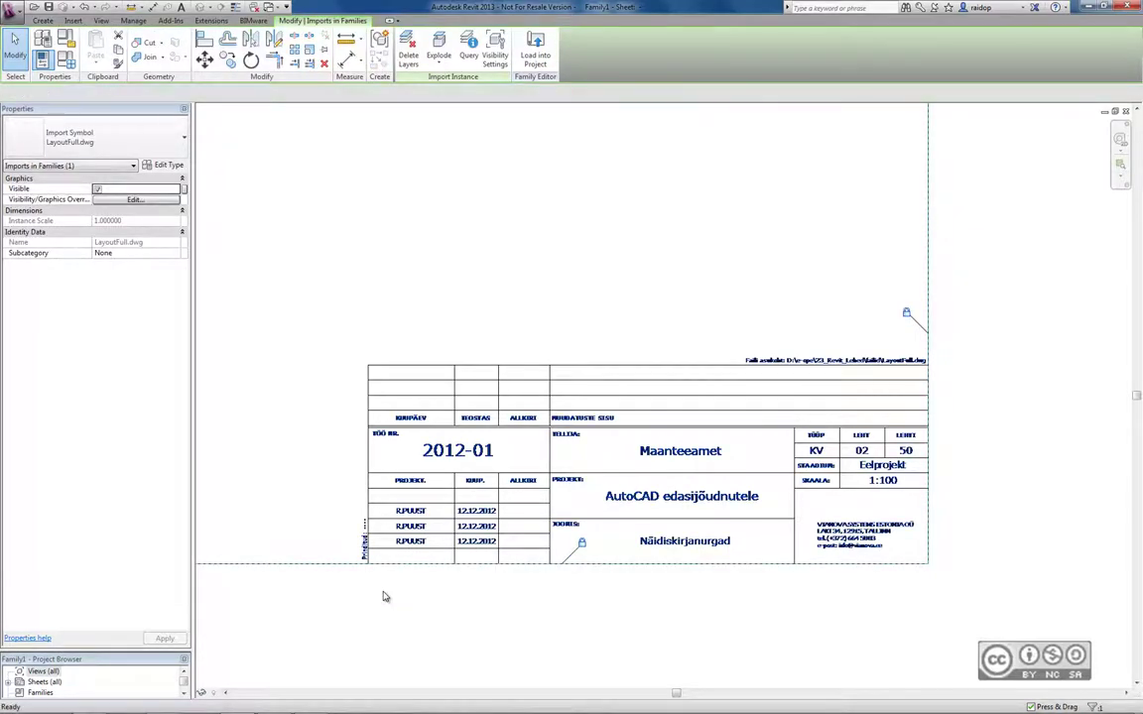
pyautogui.press('Delete')
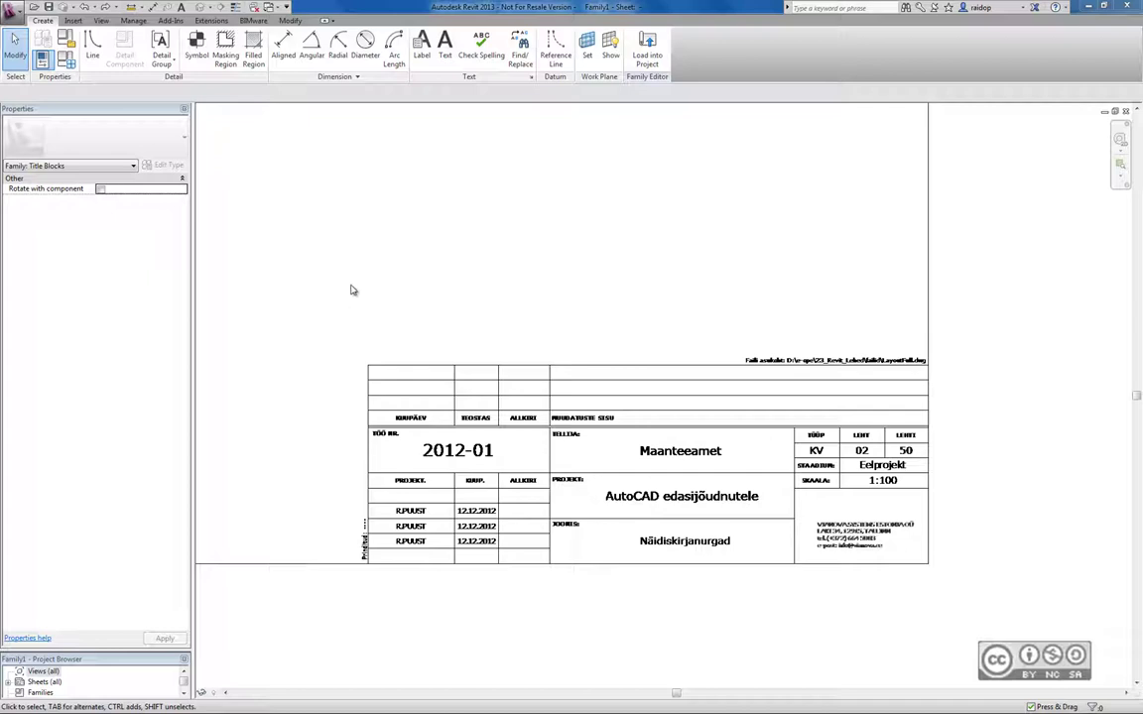
# Inspect the 8mm text type settings without changes, then switch to the Label tool
pyautogui.click(444, 48)
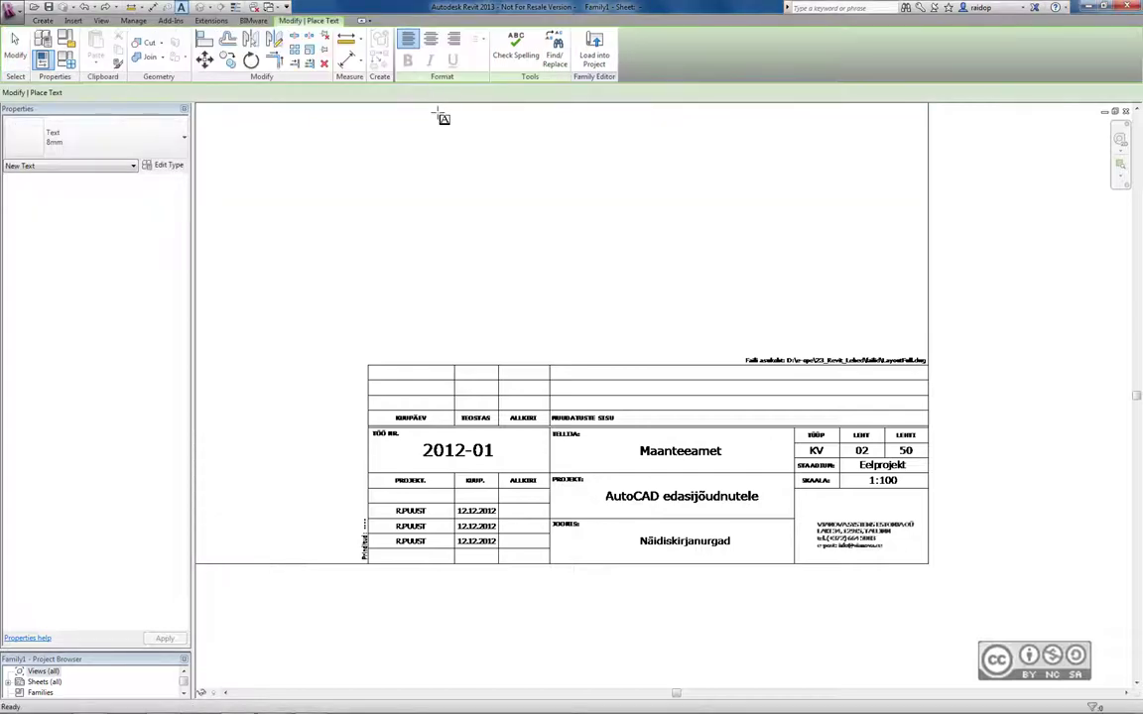
pyautogui.click(162, 166)
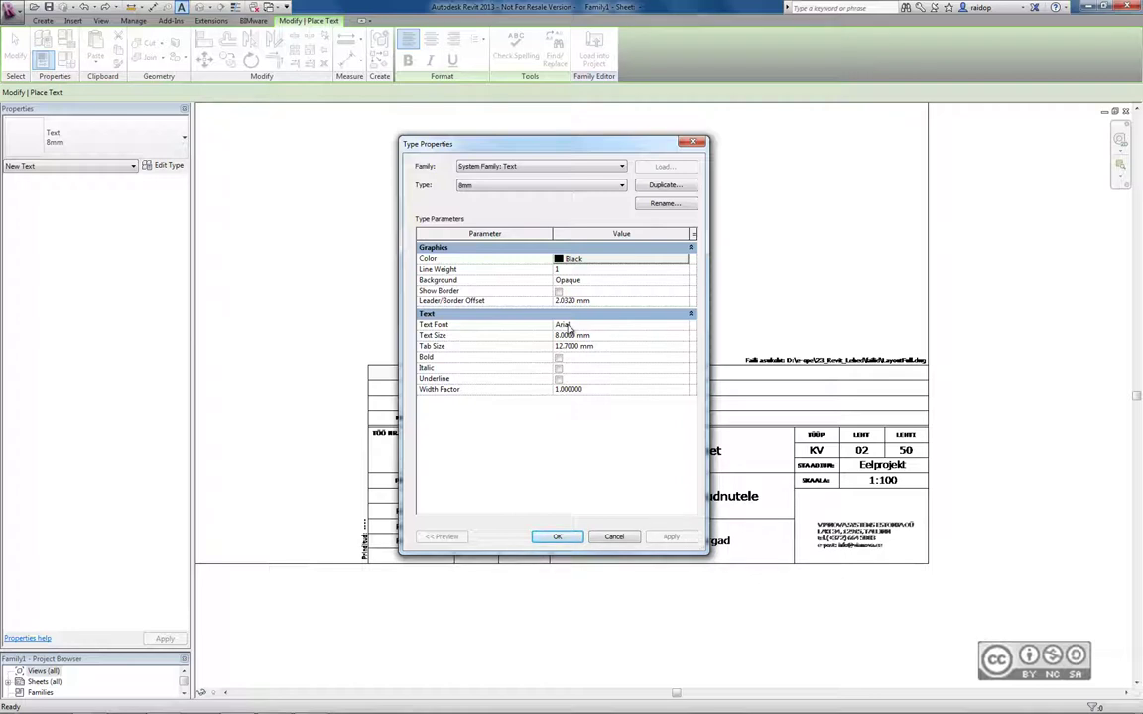
pyautogui.click(617, 537)
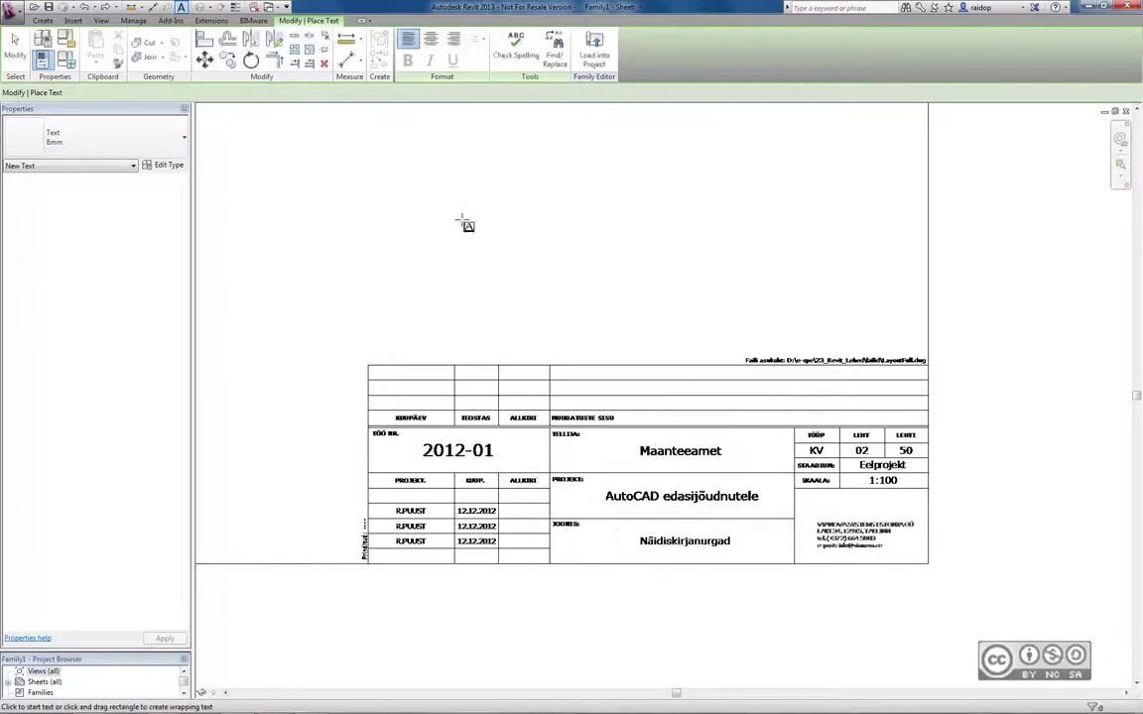
pyautogui.click(15, 45)
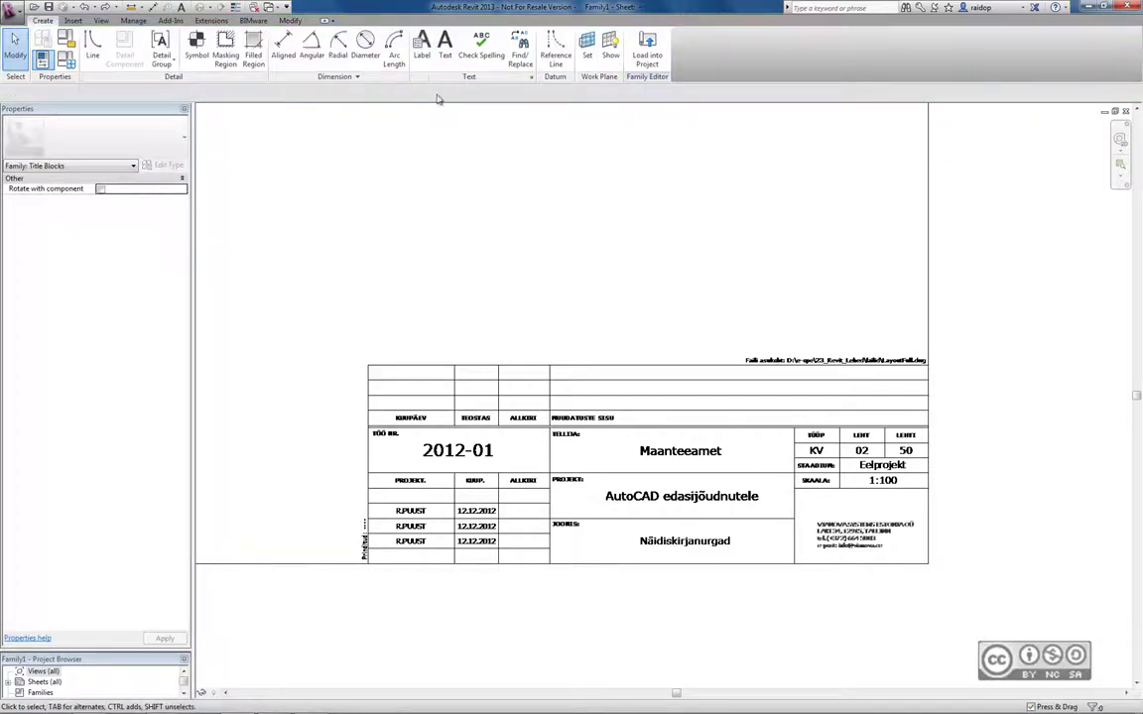
pyautogui.click(421, 54)
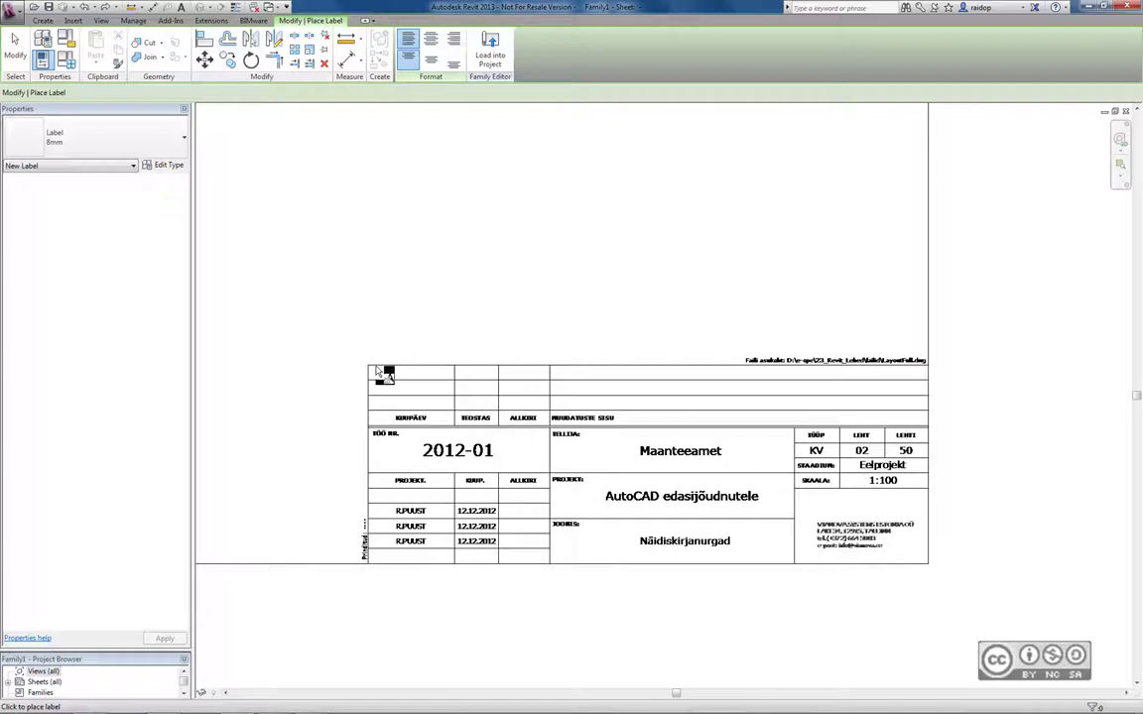
# Place an 8mm label showing the Client Name parameter in the TELLIJA cell and select it
pyautogui.click(387, 373)
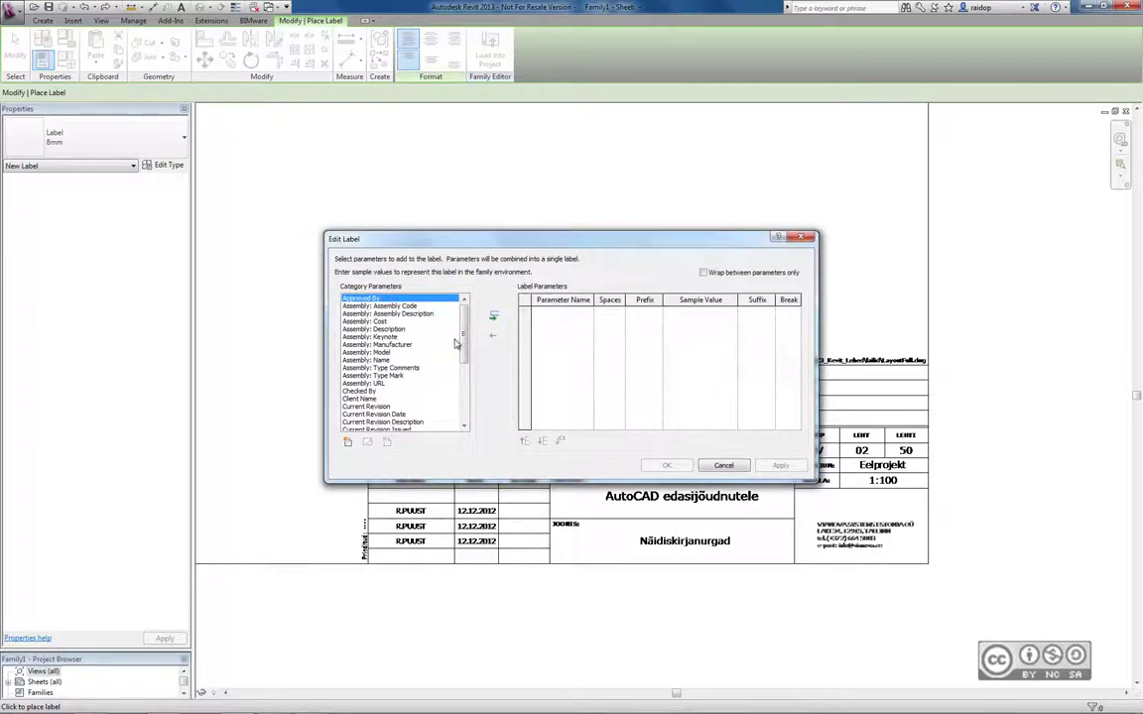
pyautogui.moveTo(463, 348); pyautogui.dragTo(463, 409)
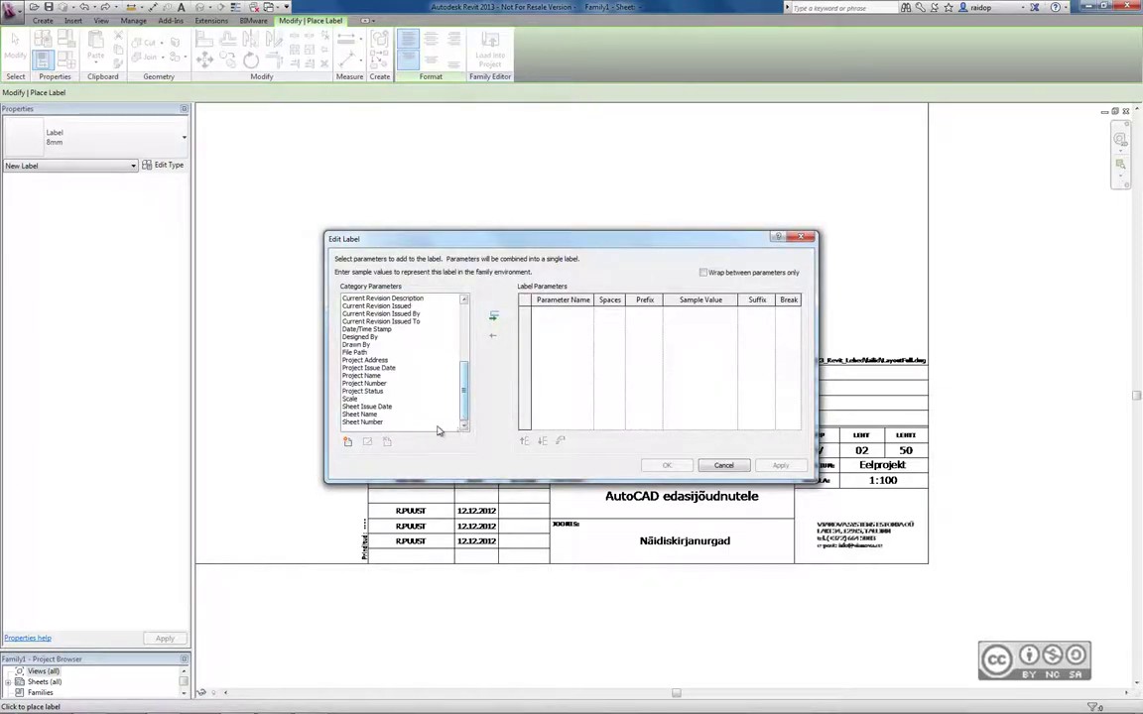
pyautogui.click(347, 444)
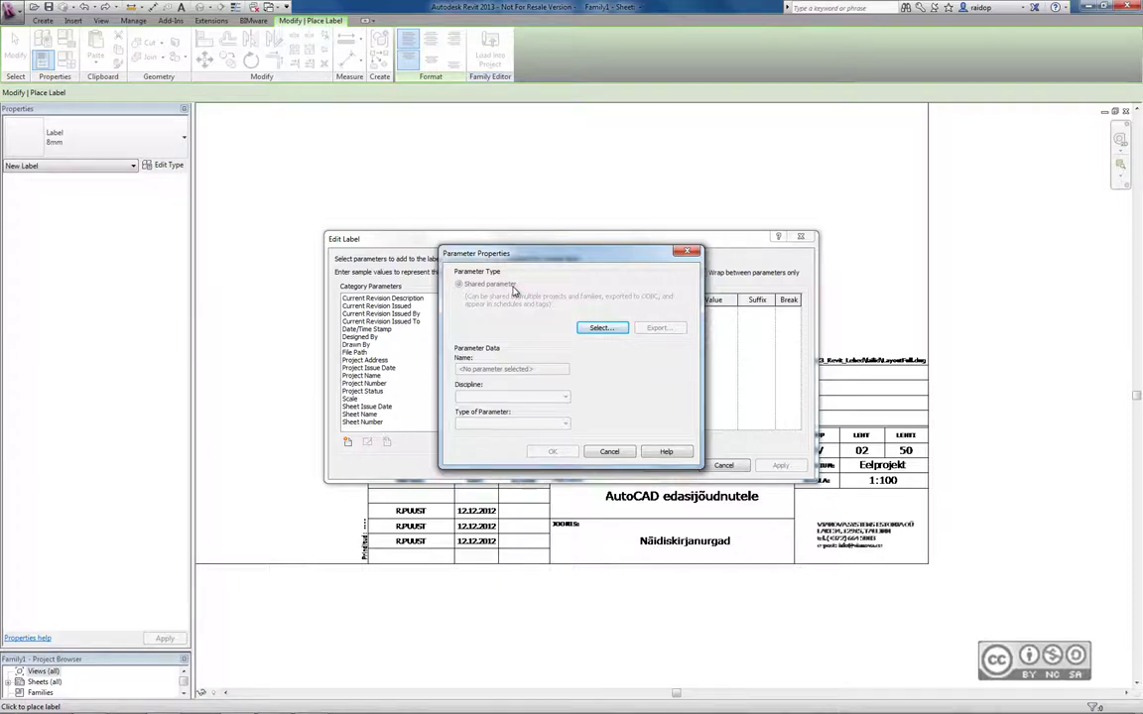
pyautogui.press('Escape')
pyautogui.moveTo(465, 410); pyautogui.dragTo(465, 337)
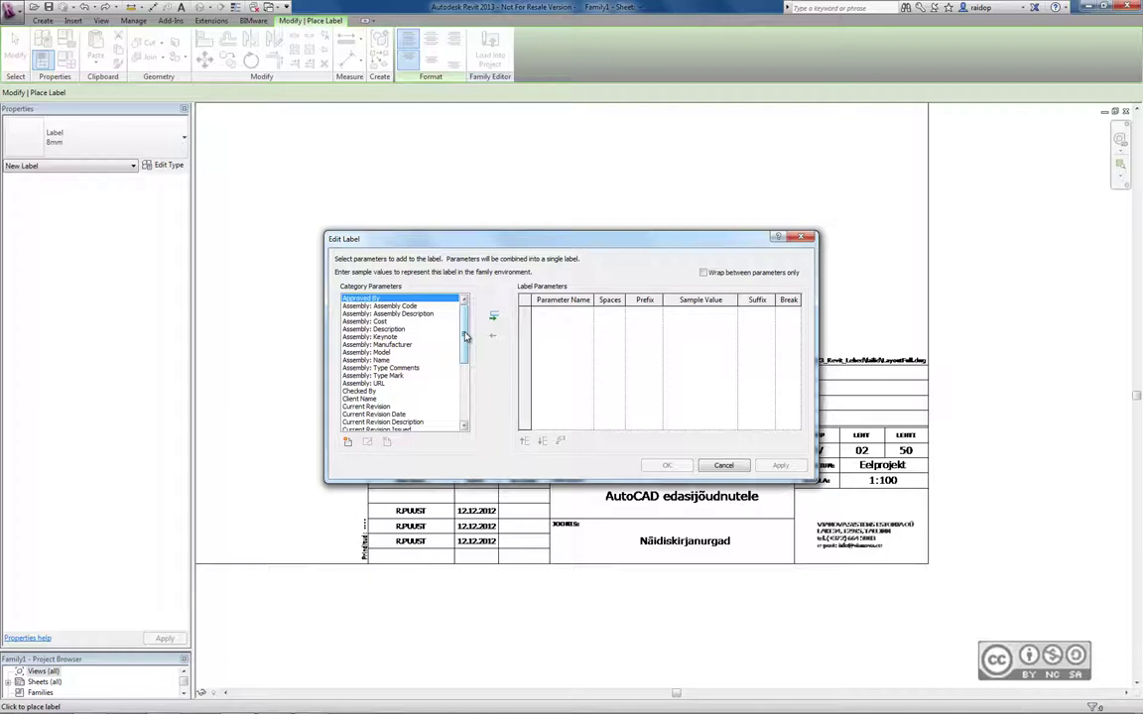
pyautogui.moveTo(466, 338); pyautogui.dragTo(466, 357)
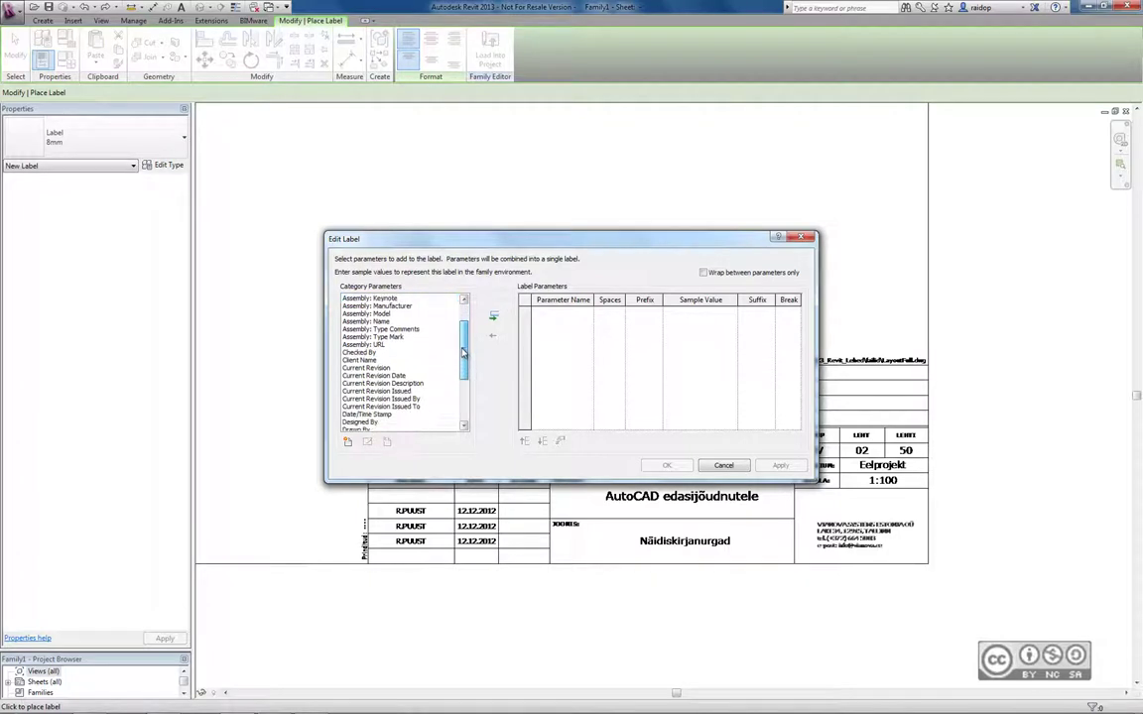
pyautogui.click(367, 360)
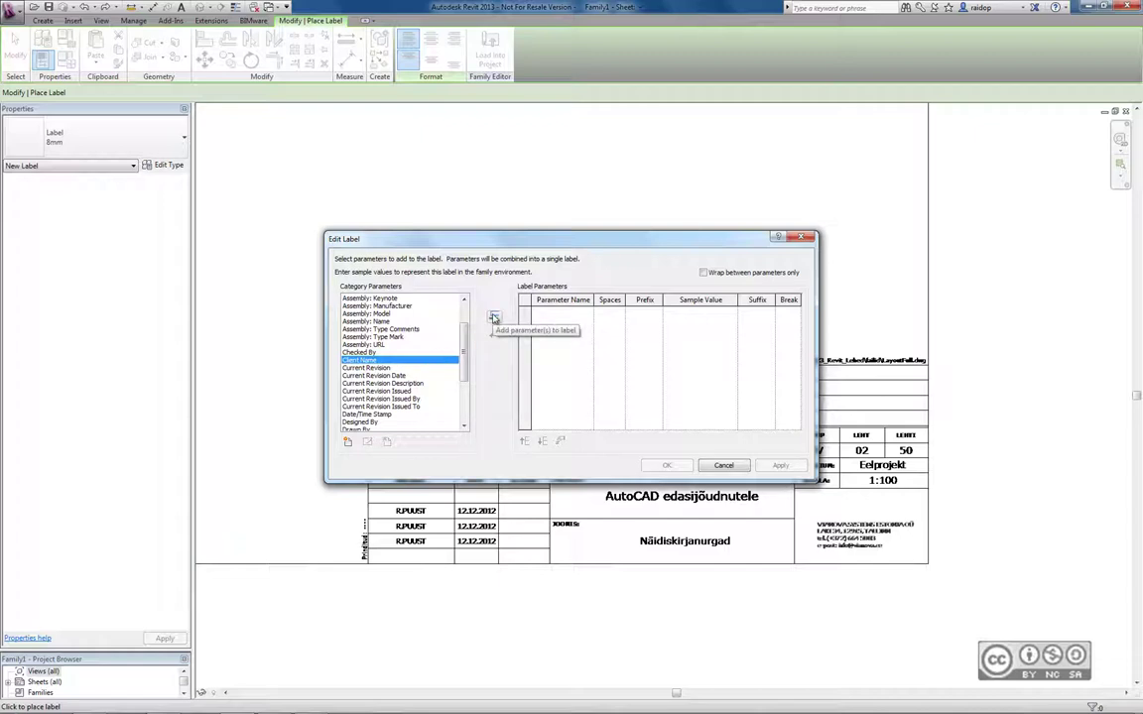
pyautogui.click(494, 317)
pyautogui.click(667, 467)
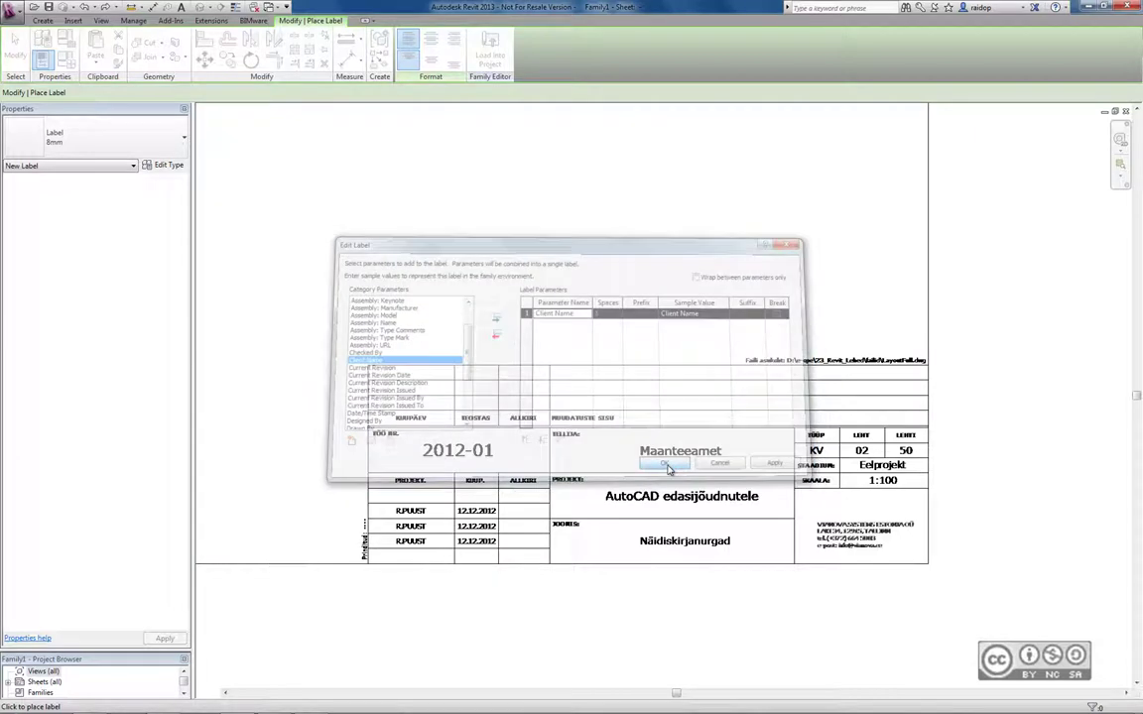
pyautogui.press('Escape')
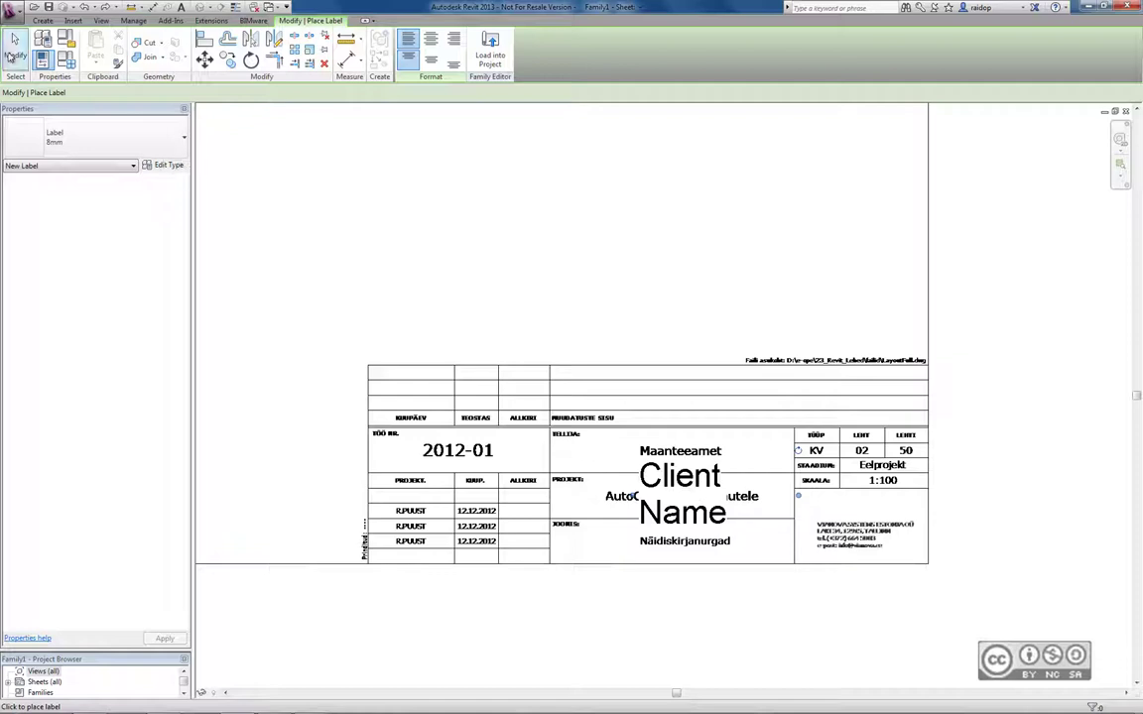
pyautogui.press('Escape')
pyautogui.click(684, 482)
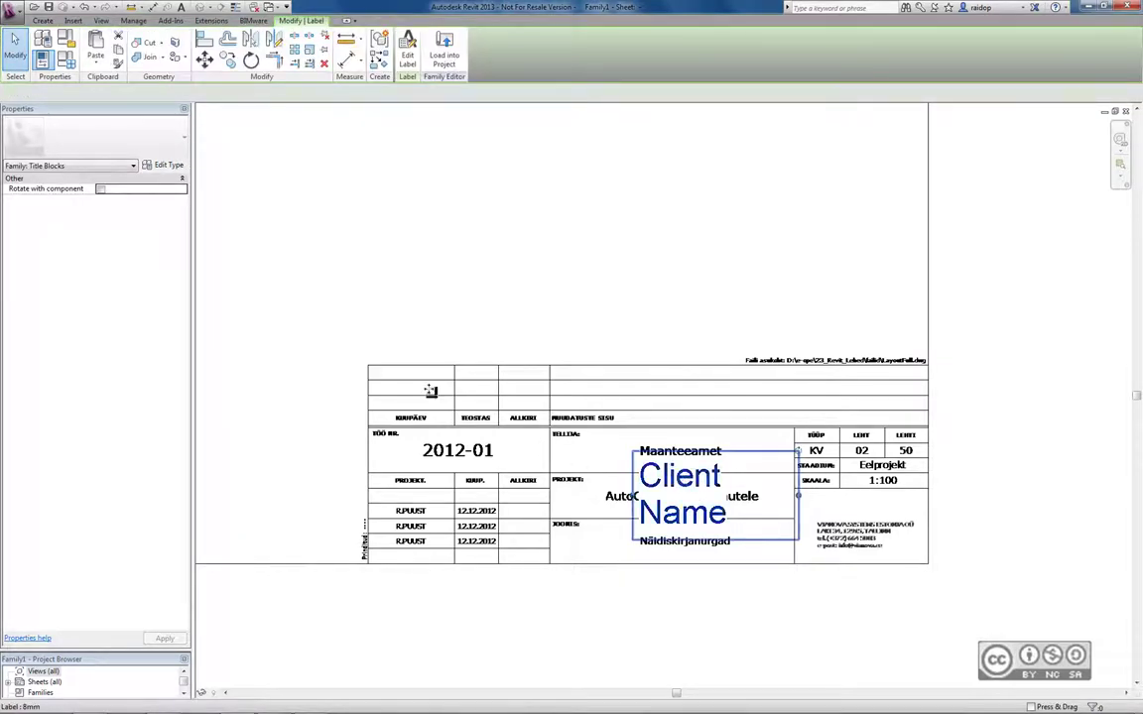
# Duplicate the label type as 4mm with a 4 mm text size for the Client Name label
pyautogui.click(168, 166)
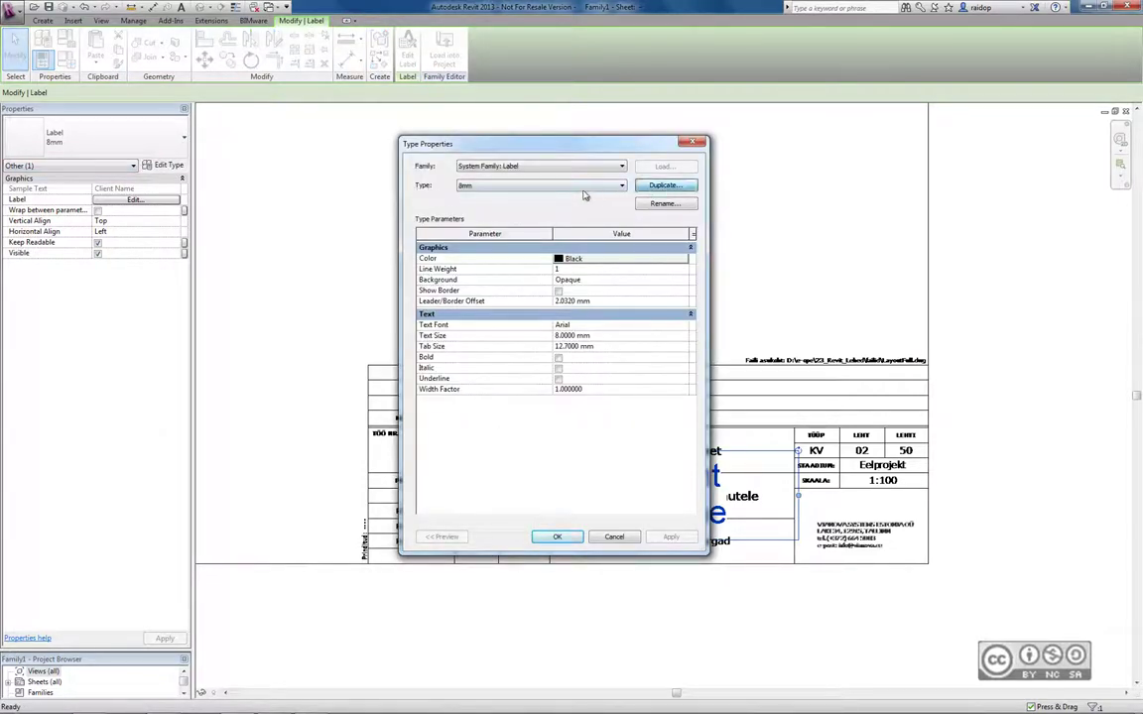
pyautogui.click(664, 186)
pyautogui.write('4mm')
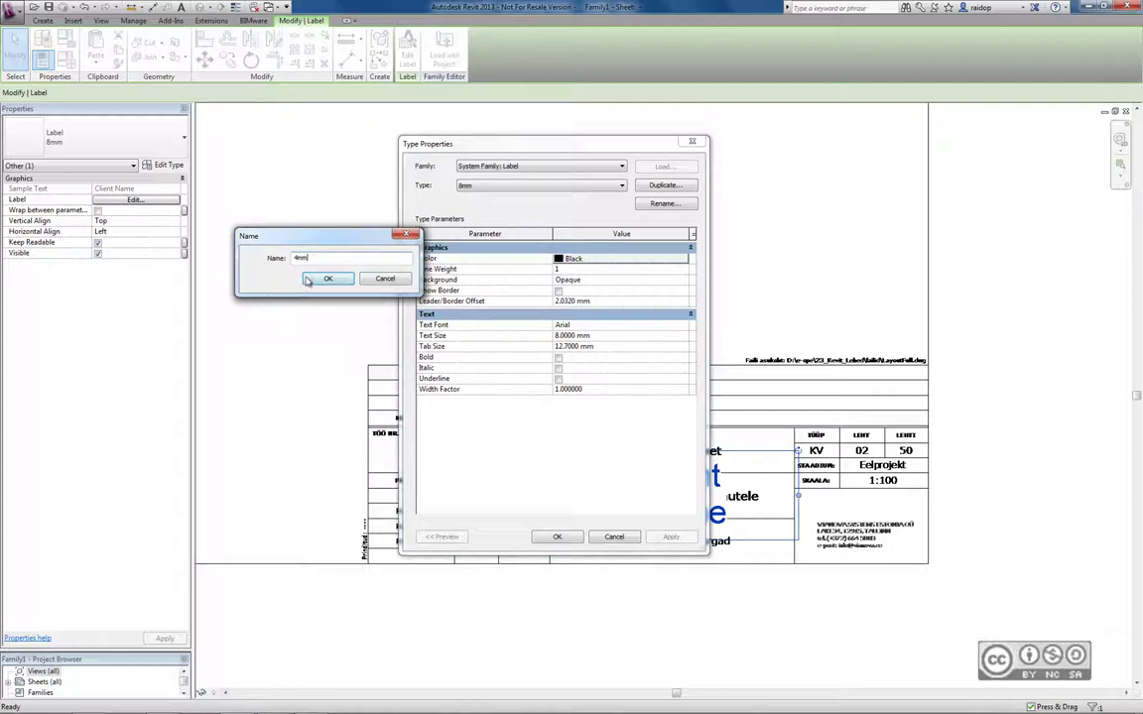
pyautogui.click(327, 279)
pyautogui.doubleClick(558, 336)
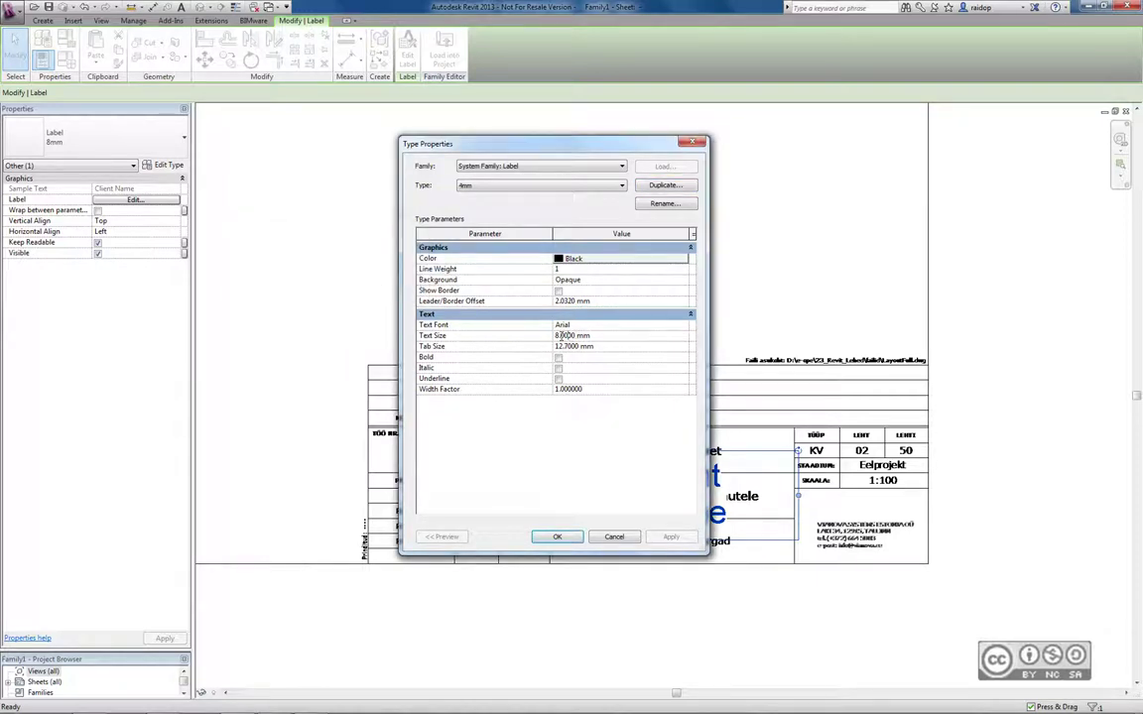
pyautogui.write('4')
pyautogui.click(558, 537)
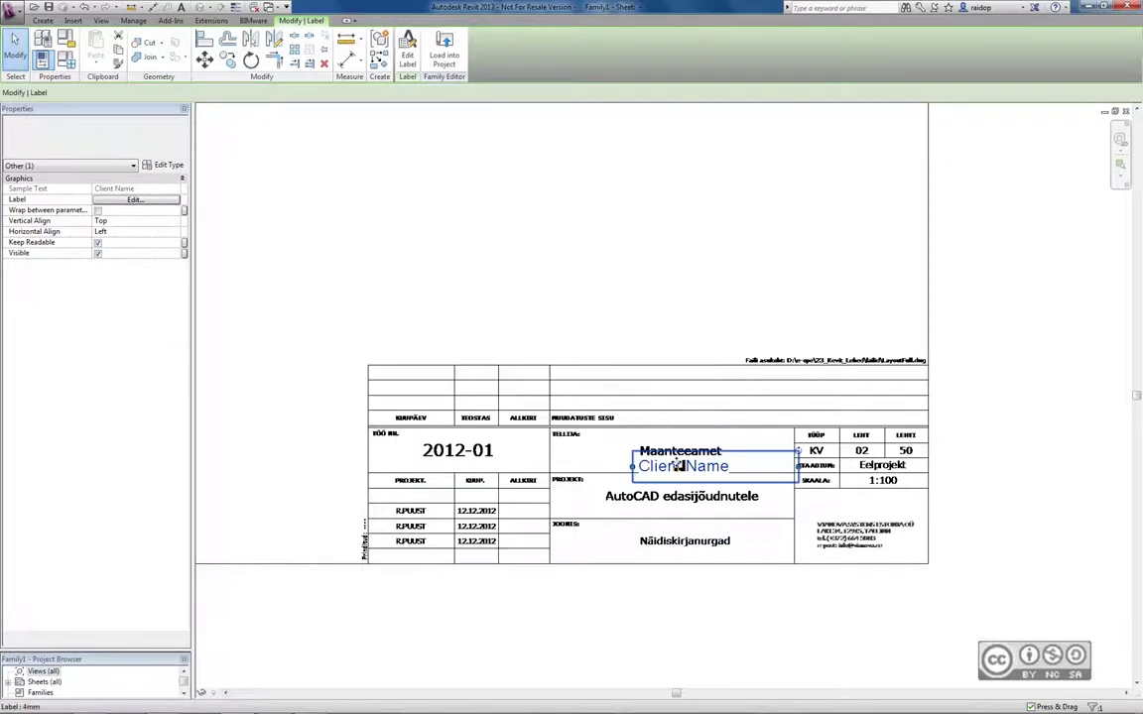
# Move the Client Name label into the TELLIJA cell and deselect it
pyautogui.moveTo(679, 470); pyautogui.dragTo(659, 455)
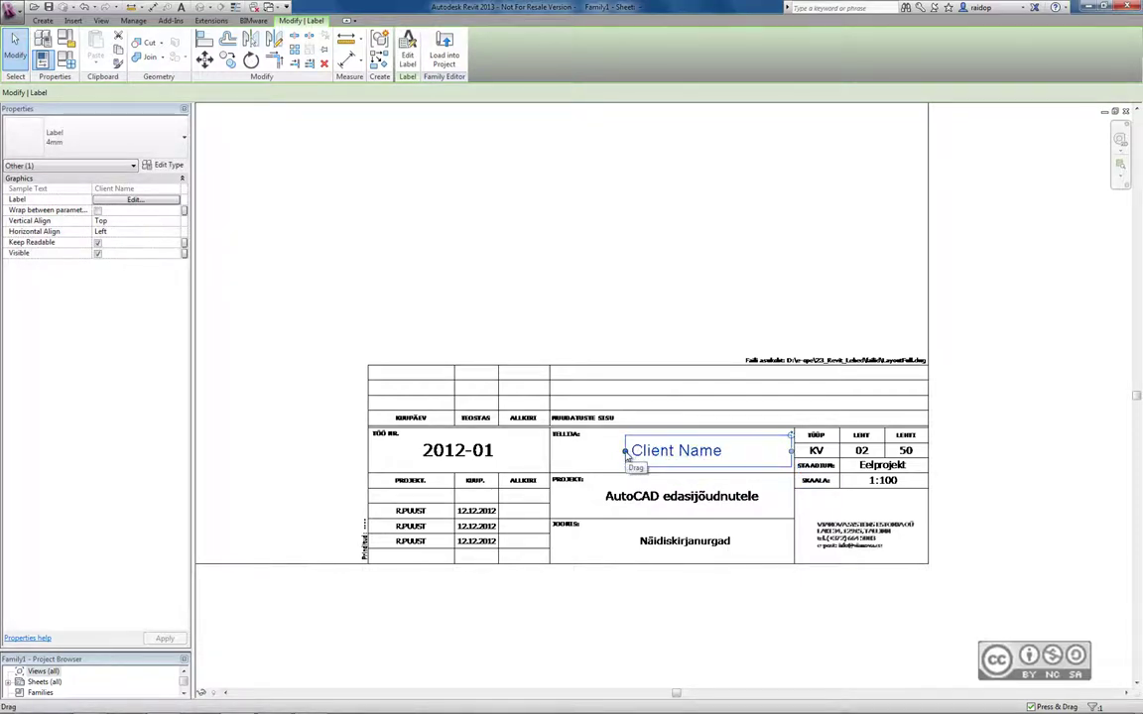
pyautogui.press('Escape')
pyautogui.click(723, 455)
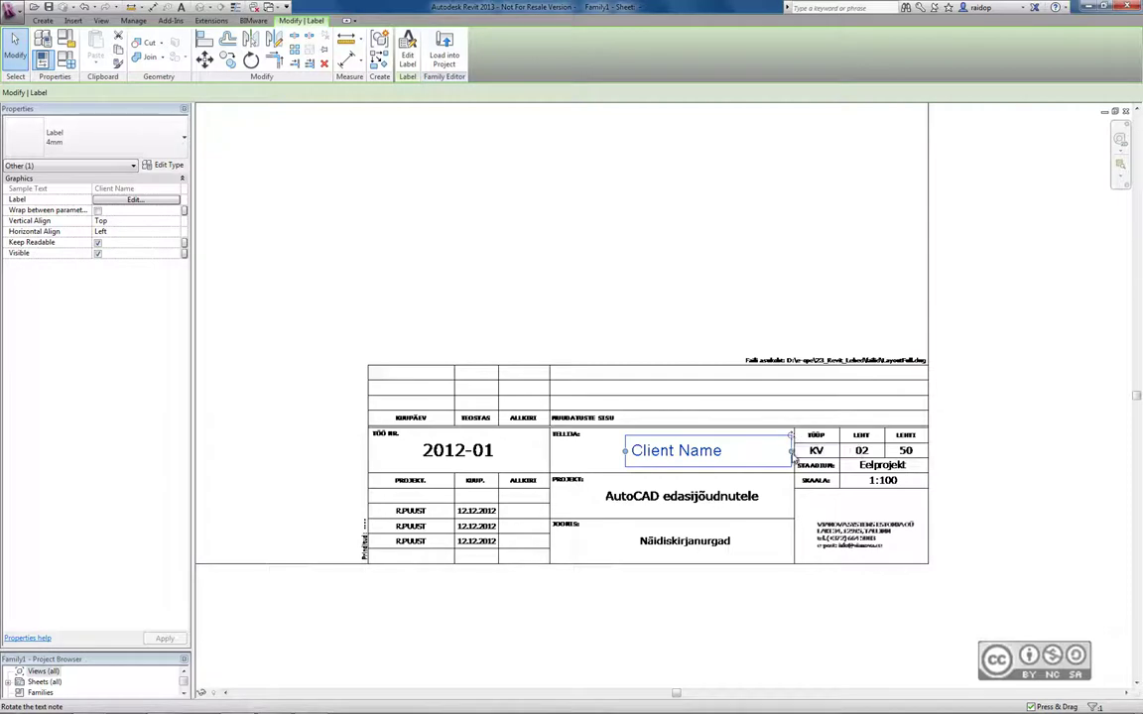
pyautogui.click(672, 339)
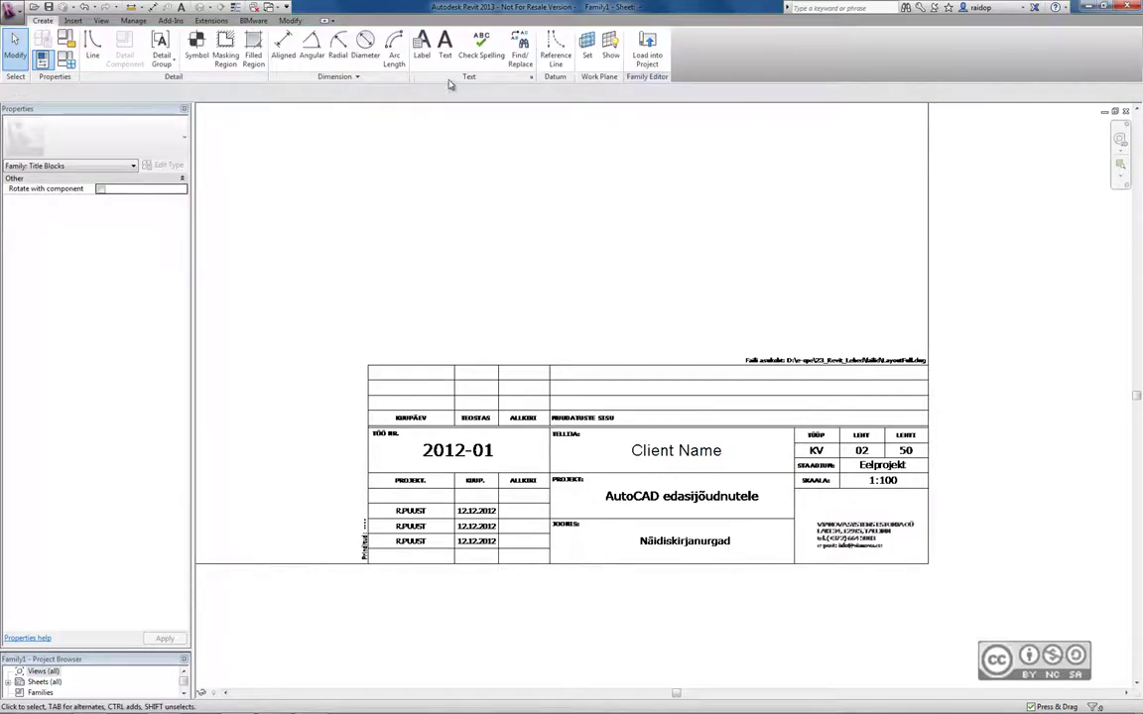
# Add a TELLIJA text note in the client cell and widen it to fit one line
pyautogui.click(444, 45)
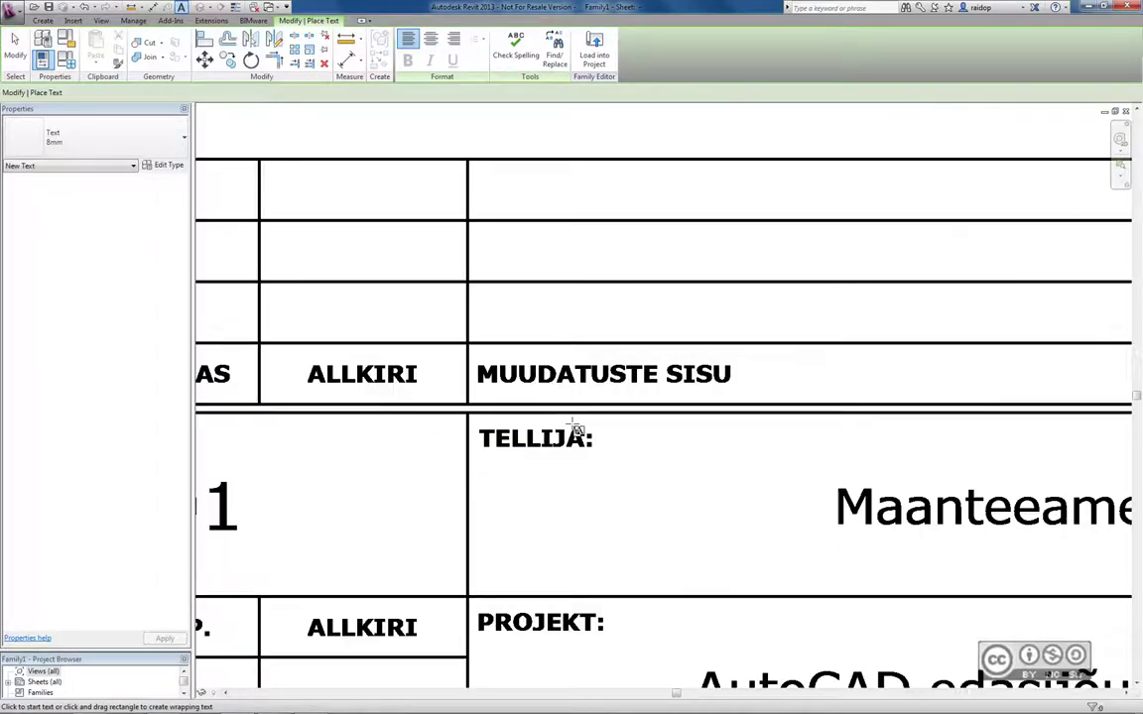
pyautogui.click(490, 476)
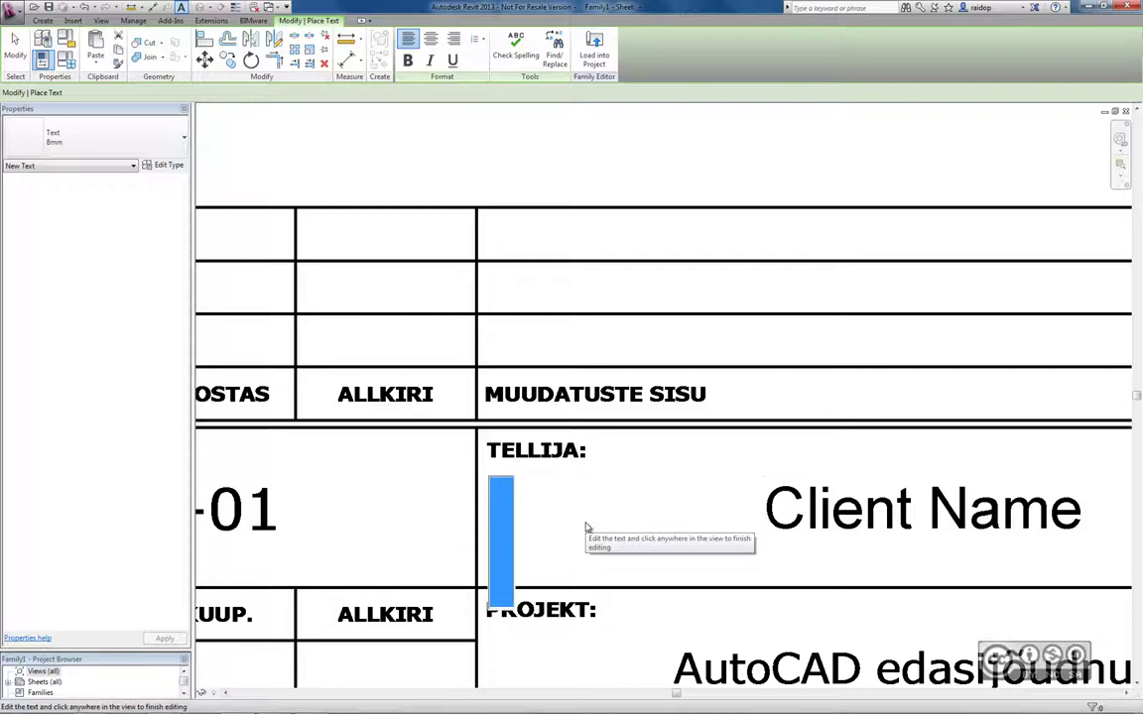
pyautogui.write('-')
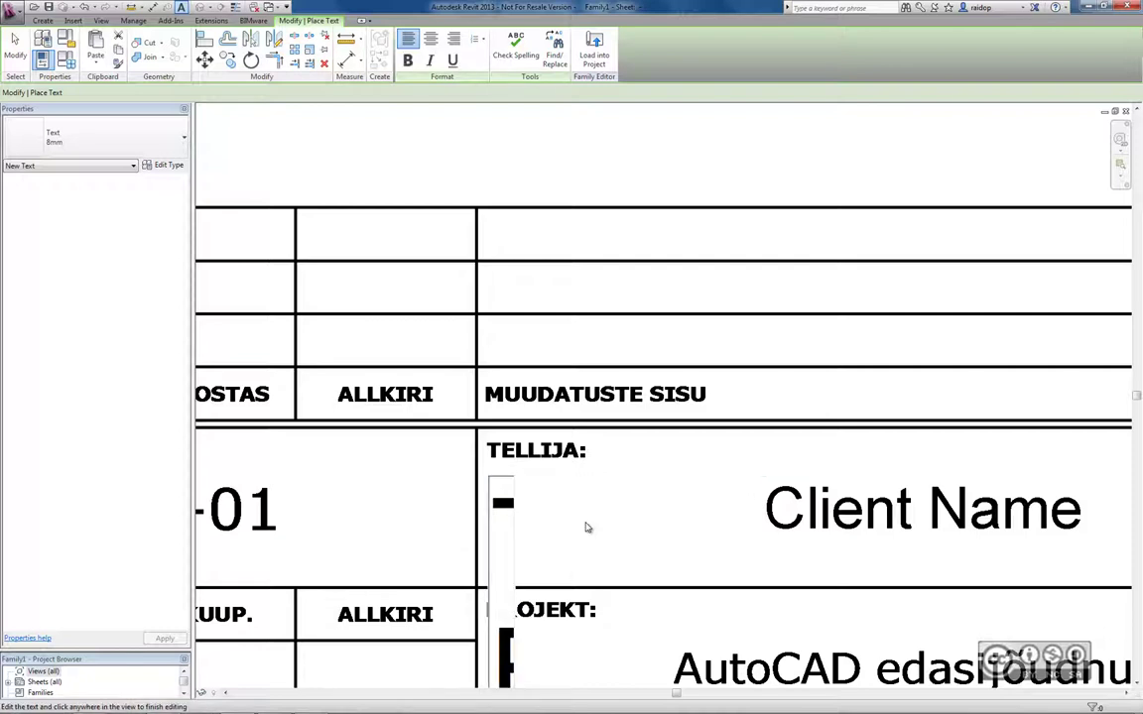
pyautogui.click(623, 553)
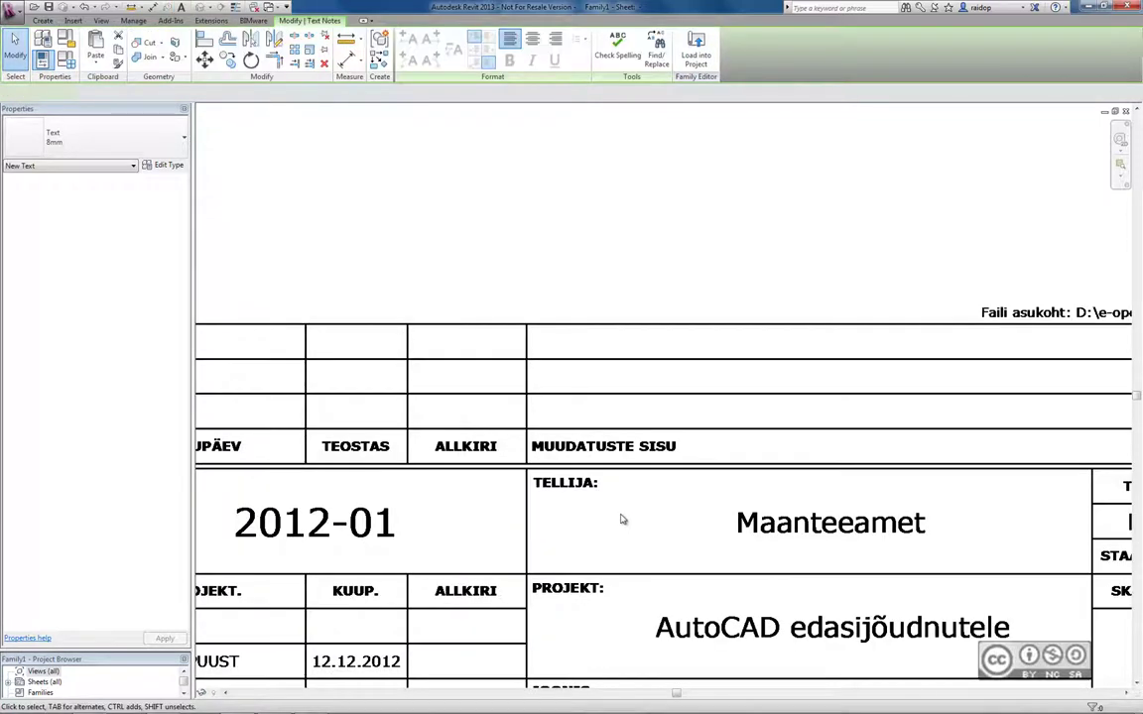
pyautogui.moveTo(663, 536); pyautogui.dragTo(586, 235, button='middle')
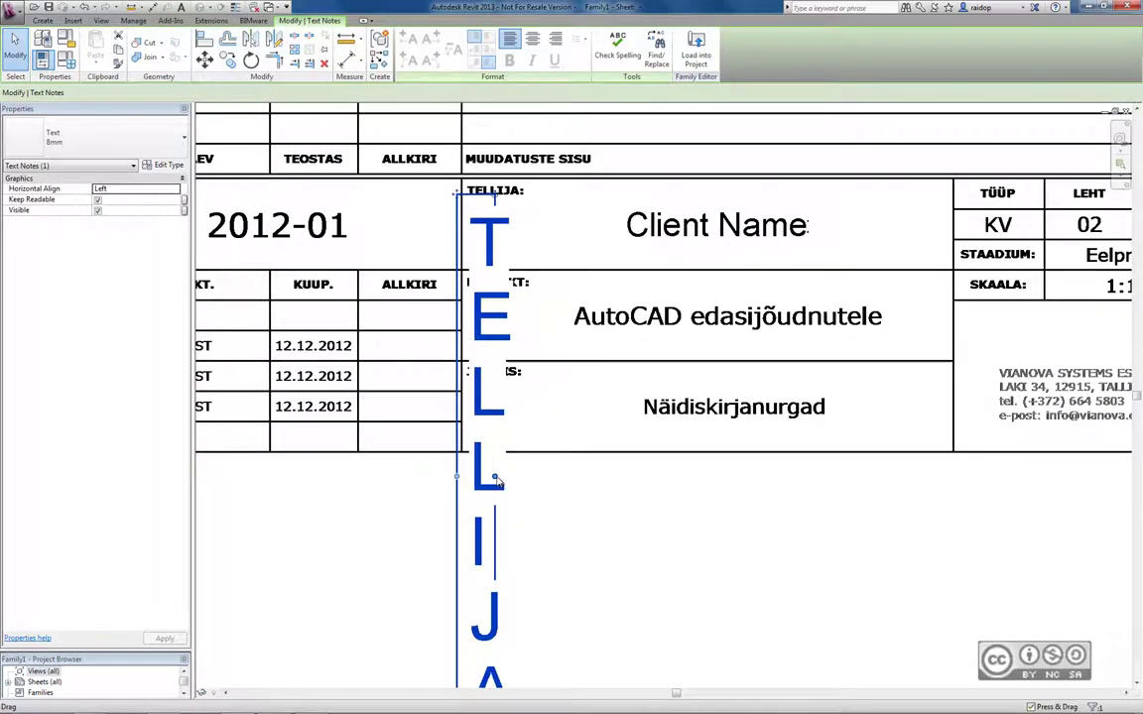
pyautogui.moveTo(623, 485); pyautogui.dragTo(977, 479)
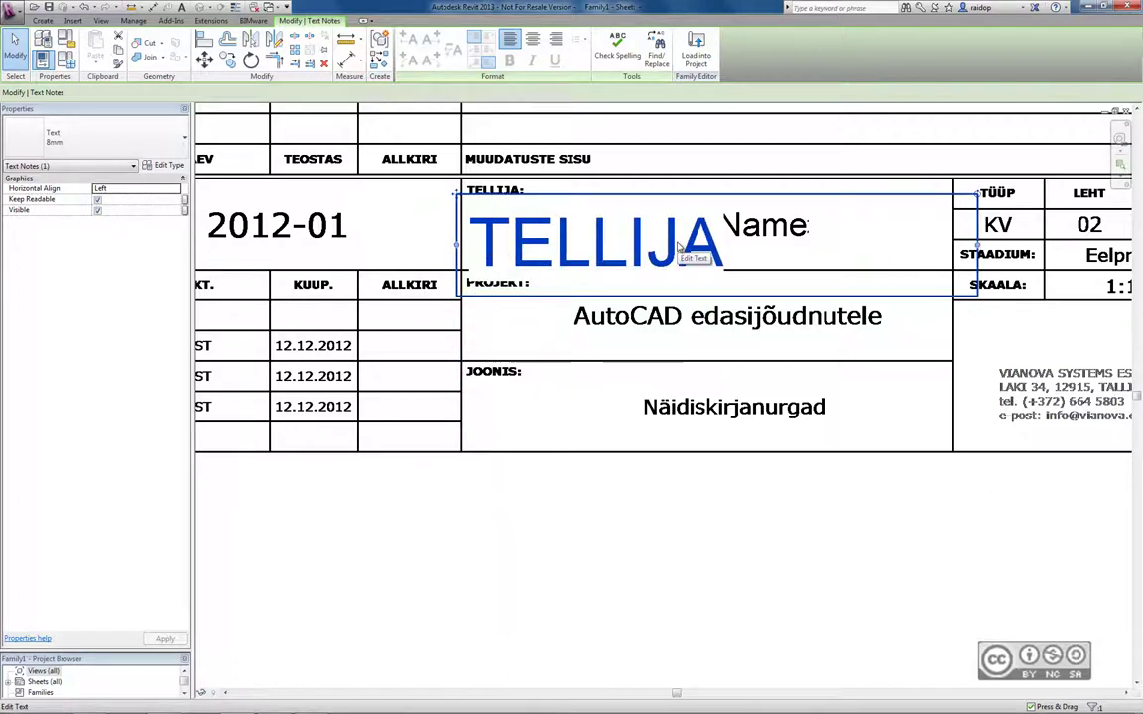
pyautogui.click(143, 141)
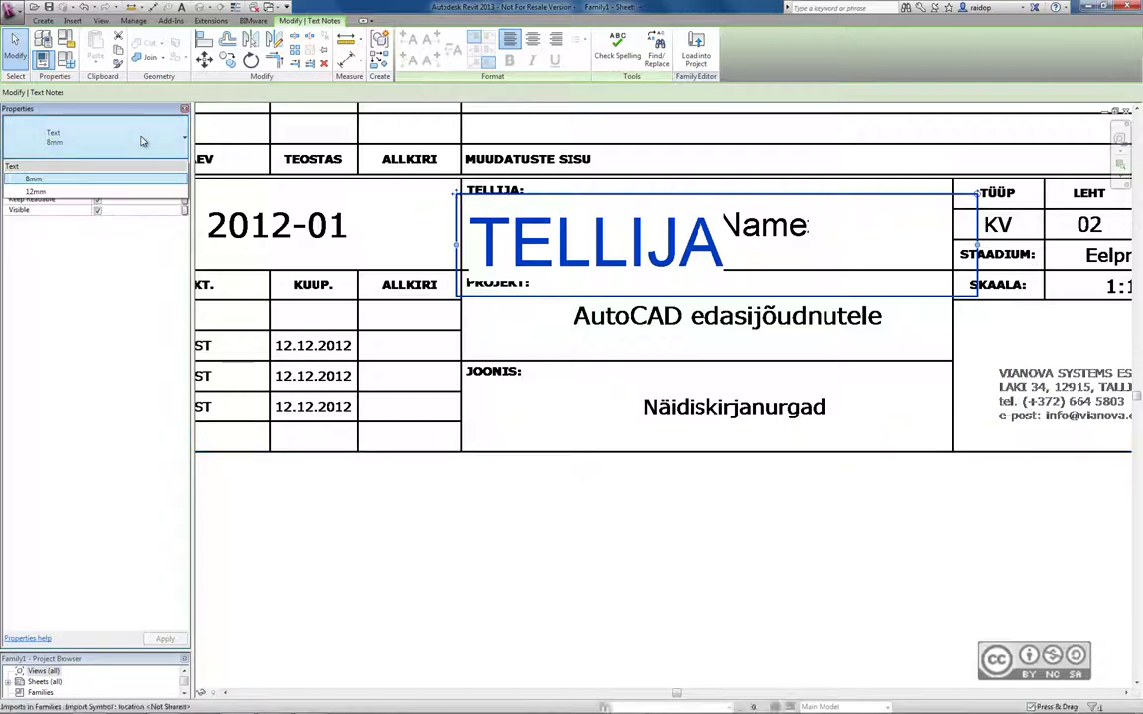
pyautogui.click(78, 116)
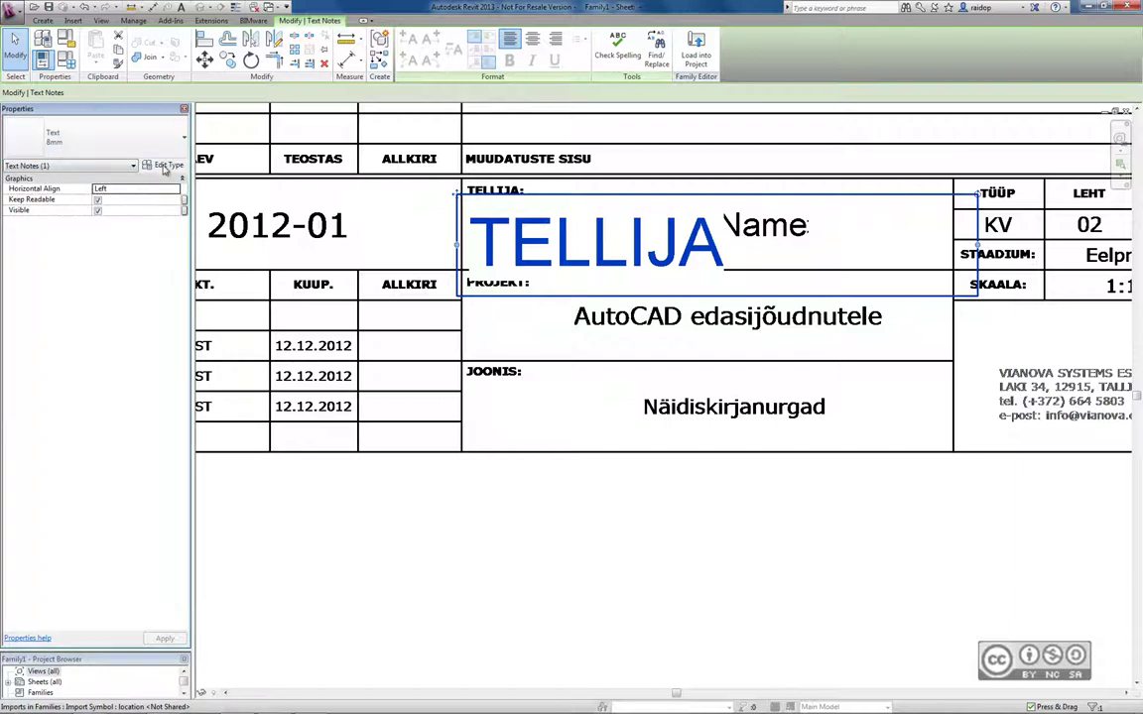
# Duplicate the note's text type as 2mm with a 2 mm text size
pyautogui.click(166, 166)
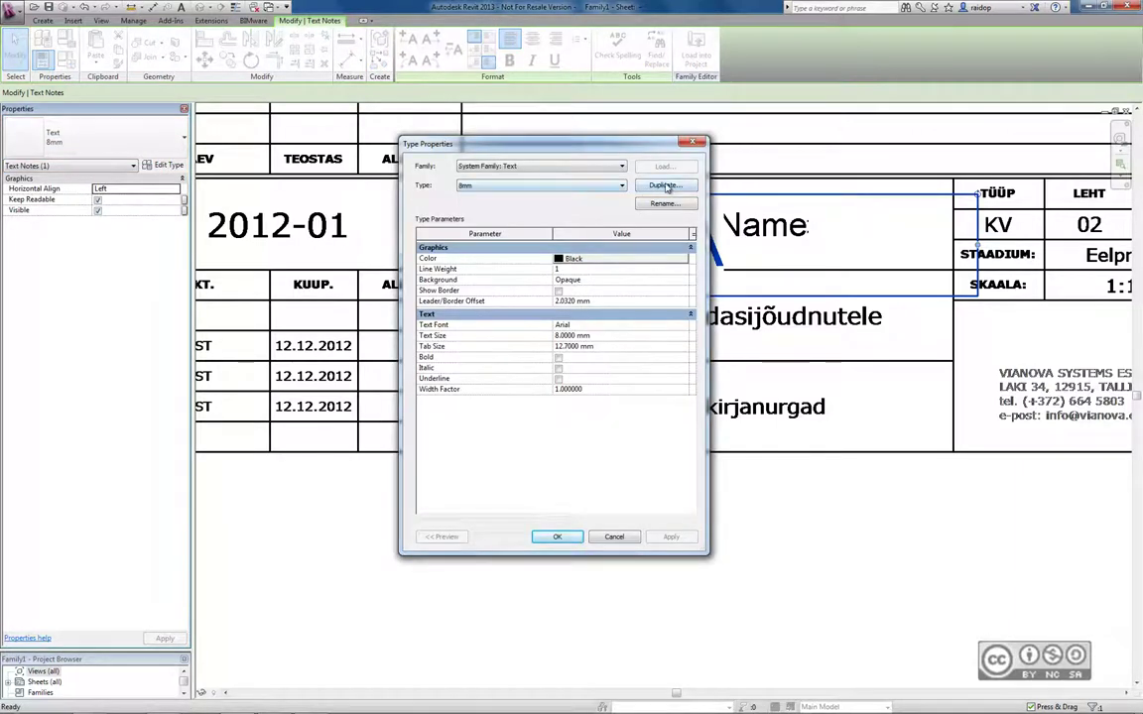
pyautogui.click(664, 184)
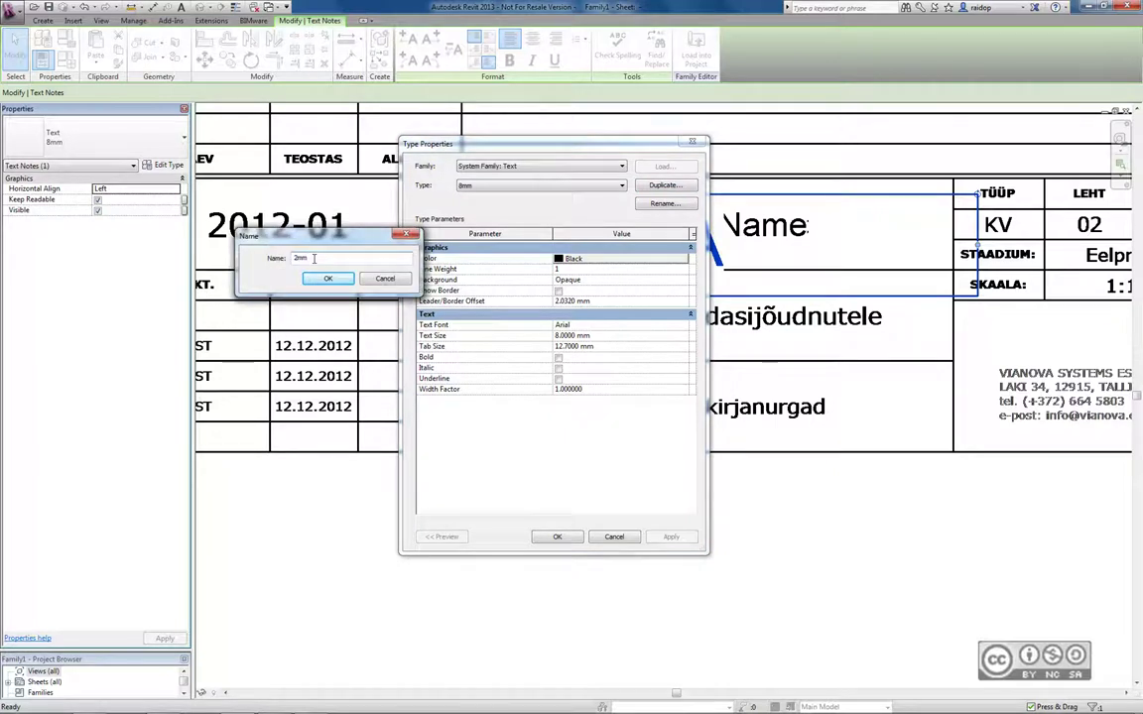
pyautogui.click(595, 336)
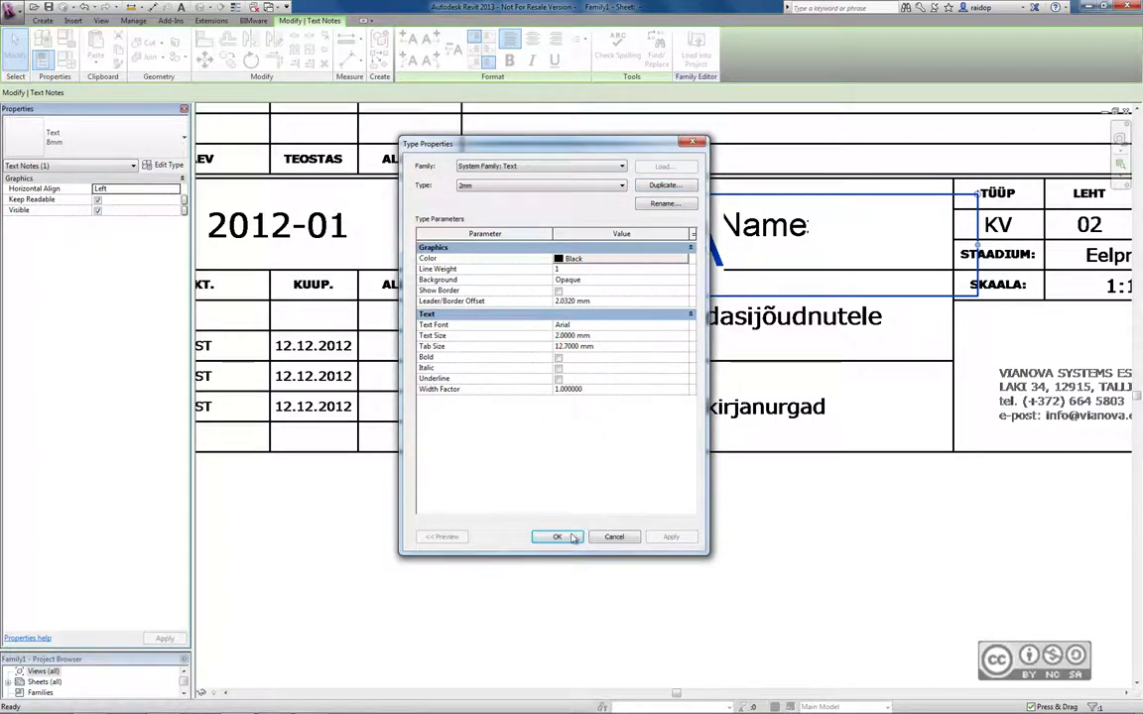
pyautogui.press('Return')
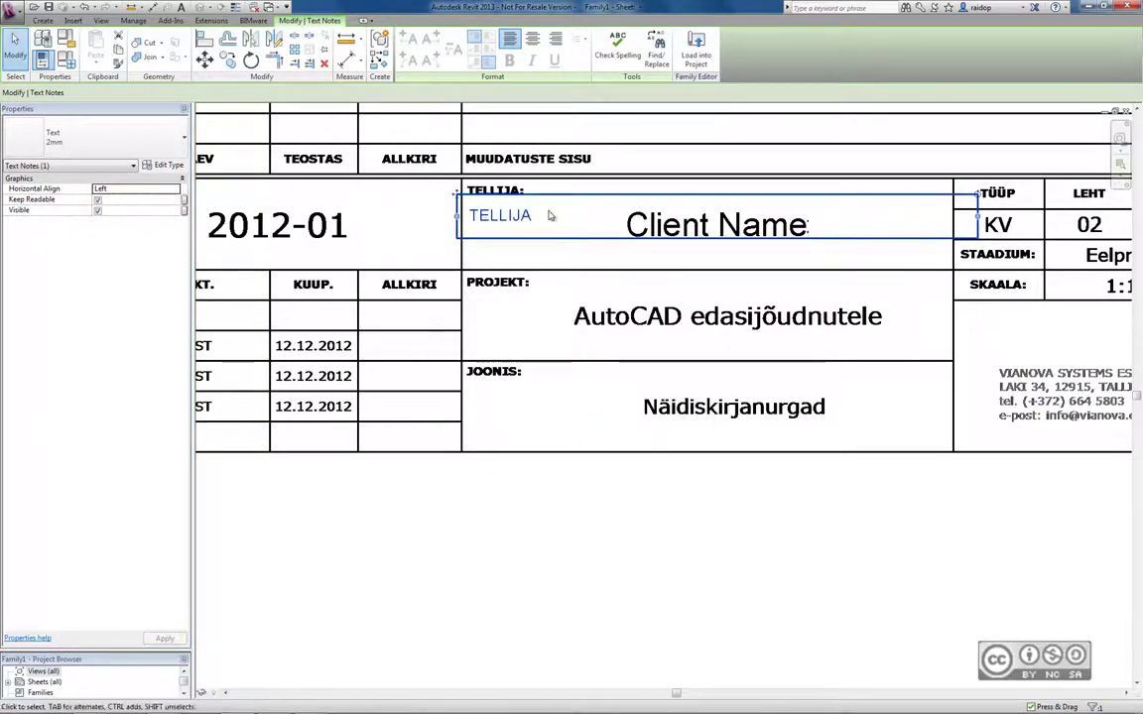
# Make the 2mm text type bold and rename it to 2mm (Bold)
pyautogui.click(162, 167)
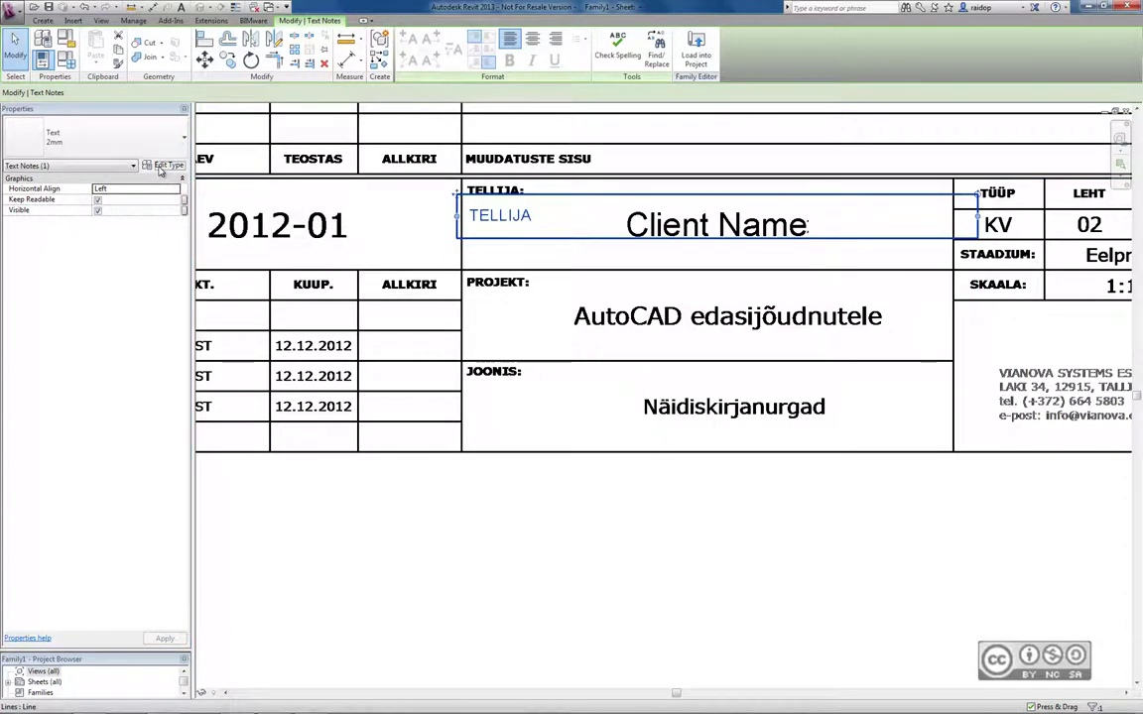
pyautogui.click(560, 358)
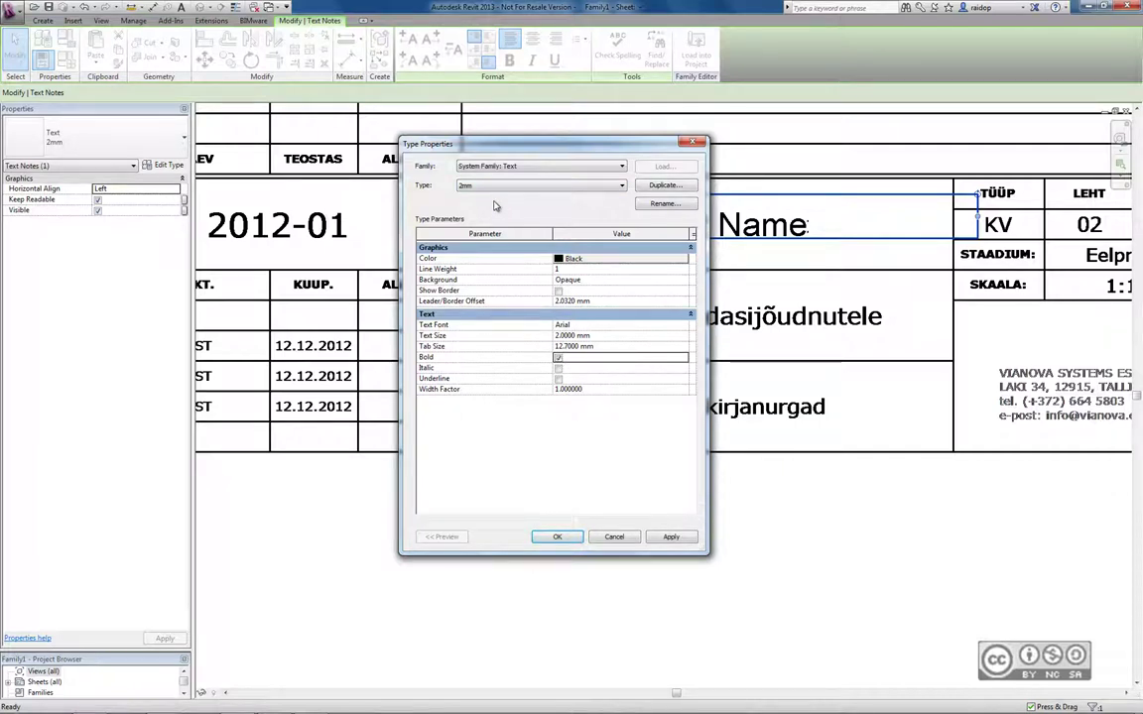
pyautogui.click(459, 189)
pyautogui.click(663, 204)
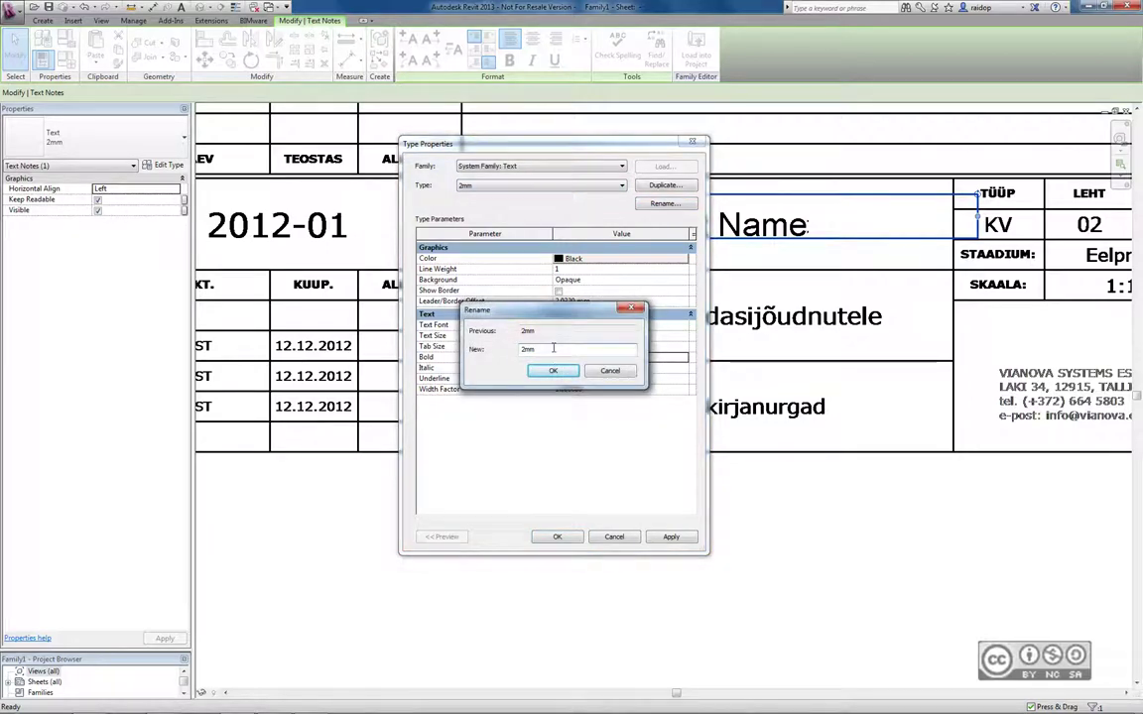
pyautogui.write('old)')
pyautogui.press('Return')
# Narrow the TELLIJA note, move it to the cell's top-left corner, and make it read TELLIJA:
pyautogui.click(556, 536)
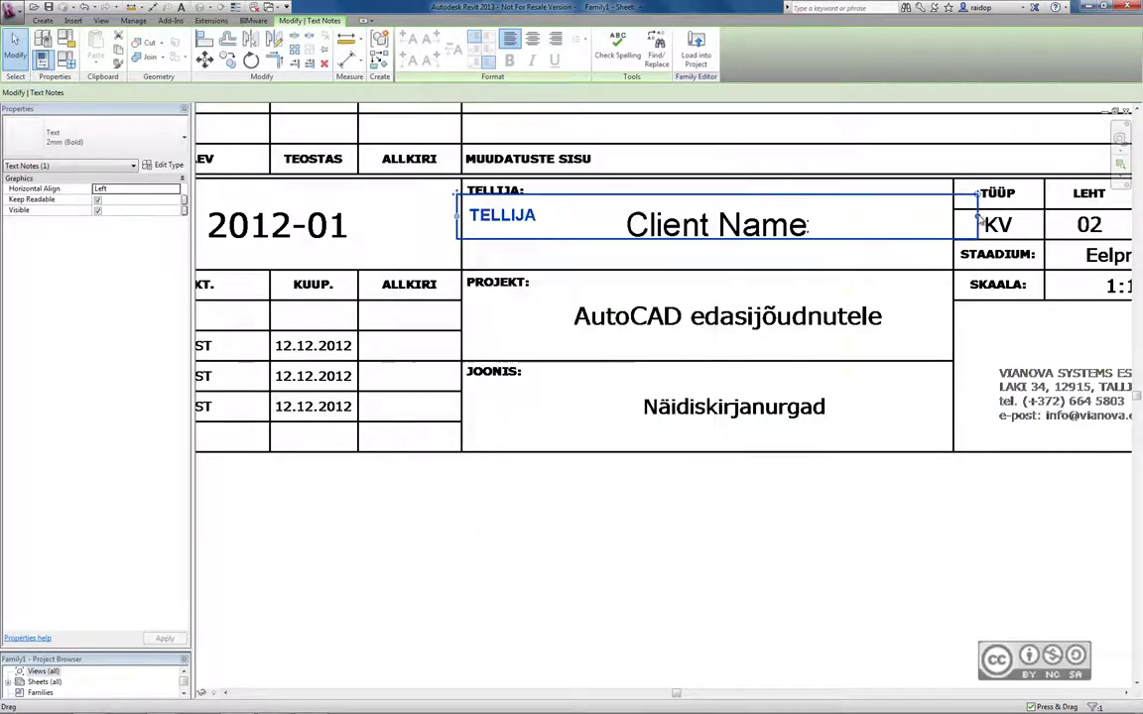
pyautogui.moveTo(977, 217); pyautogui.dragTo(563, 219)
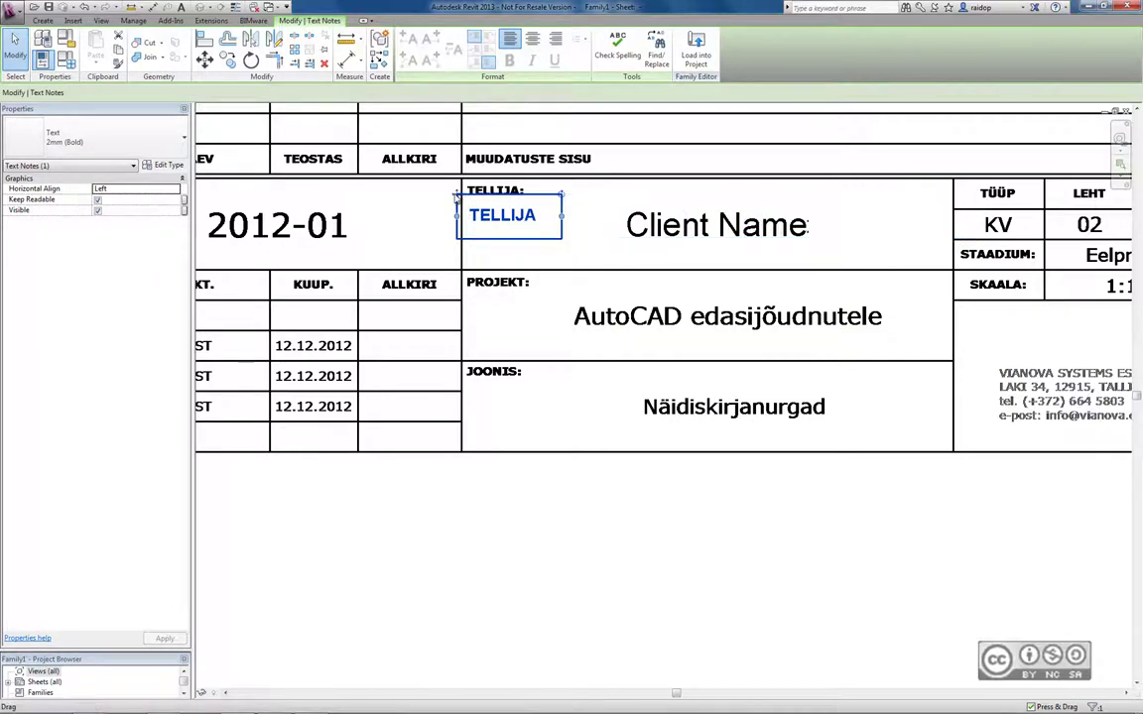
pyautogui.moveTo(457, 195); pyautogui.dragTo(461, 177)
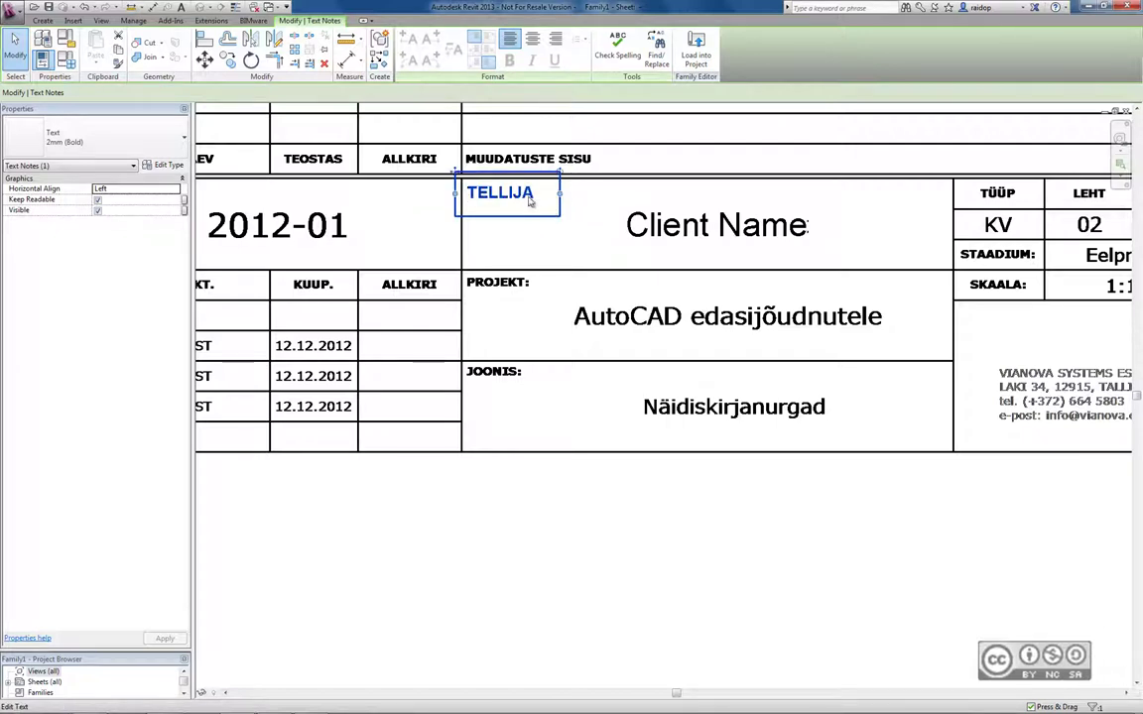
pyautogui.doubleClick(534, 197)
pyautogui.write(':')
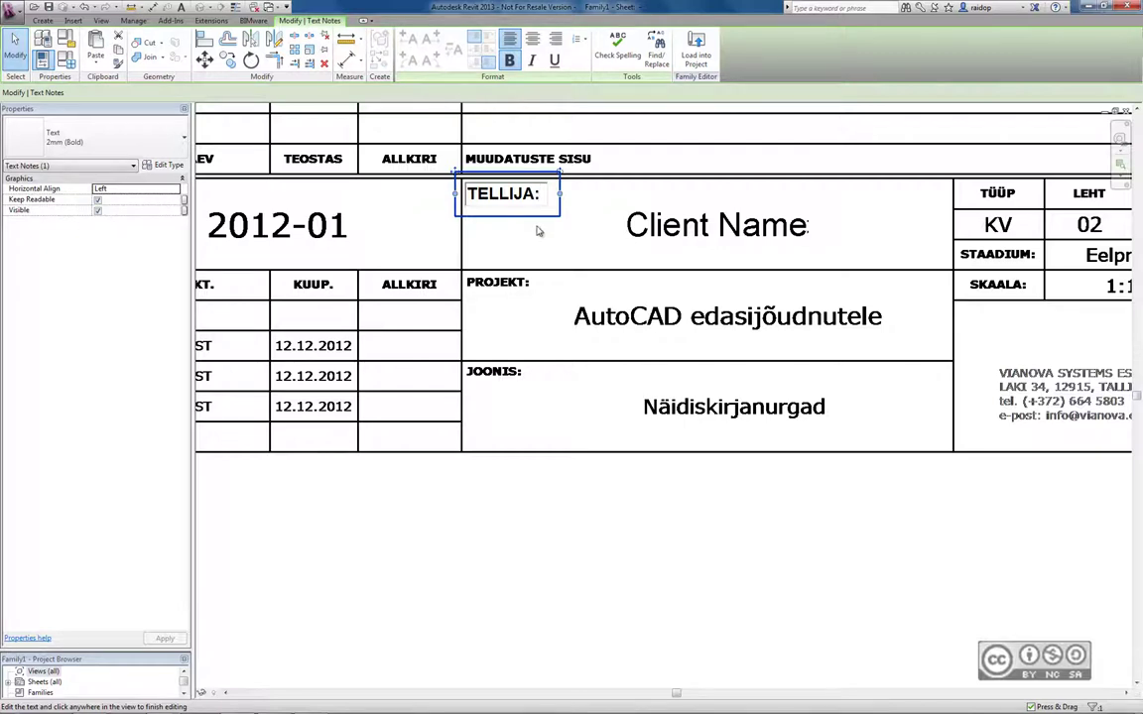
pyautogui.click(537, 231)
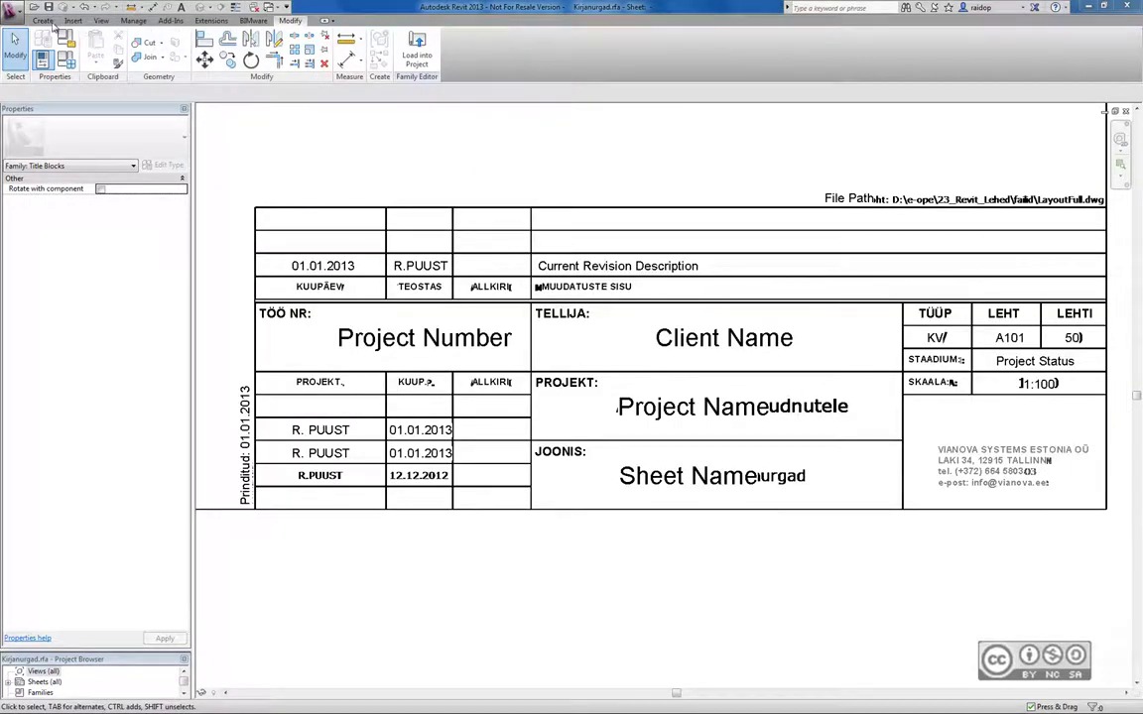
# Select the Client Name label on the Create tab and open its Edit Label dialog
pyautogui.click(45, 20)
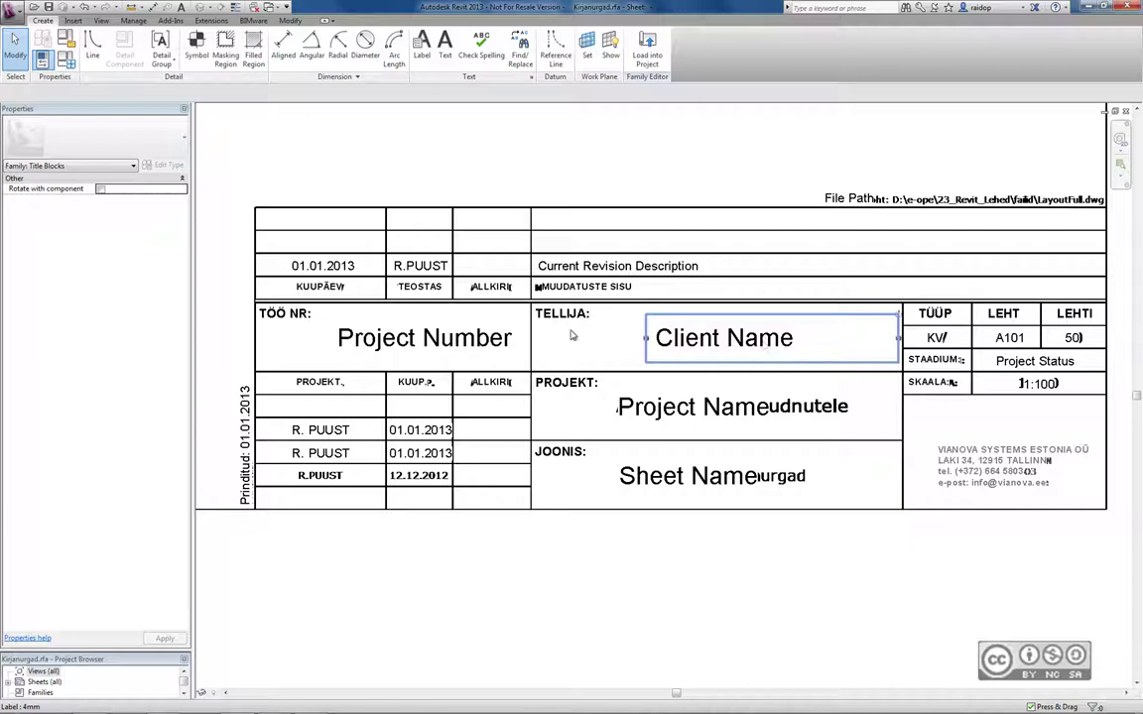
pyautogui.click(691, 340)
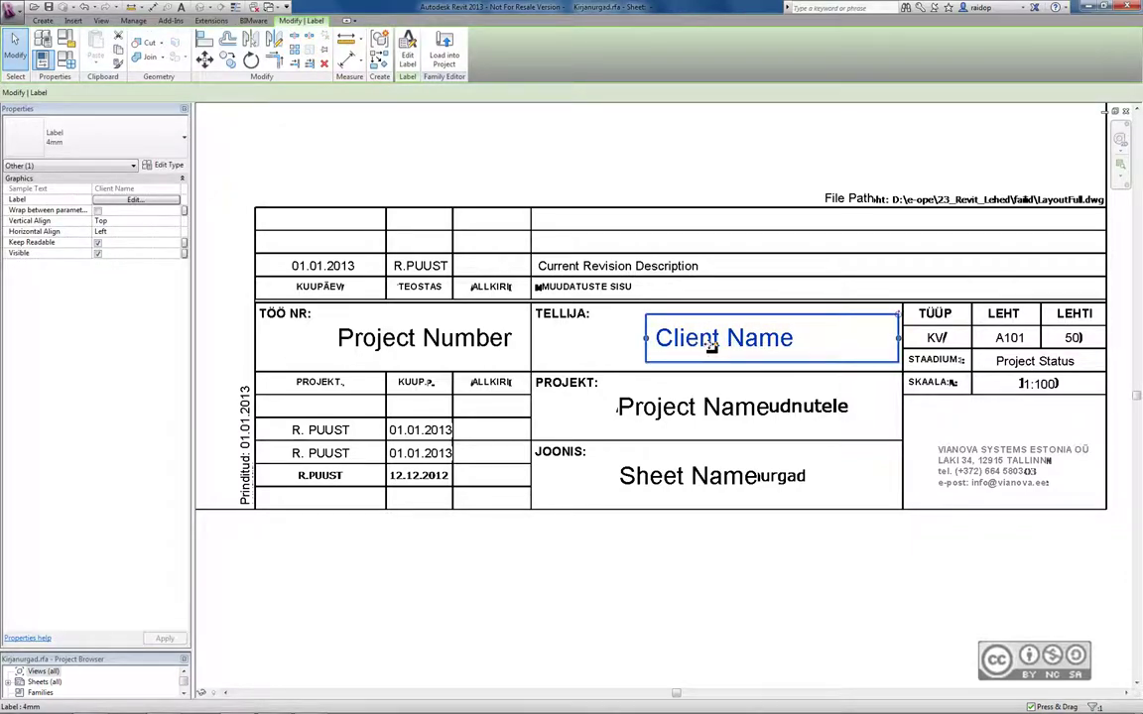
pyautogui.click(405, 47)
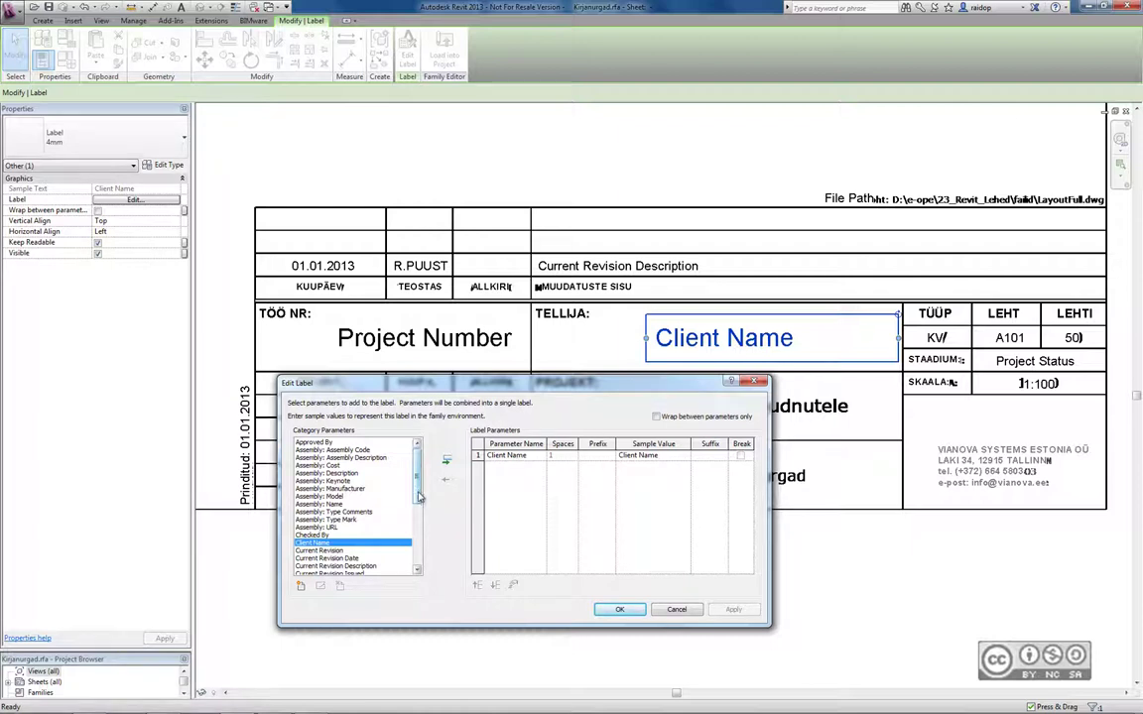
pyautogui.scroll(-3, 420, 526)
pyautogui.moveTo(420, 526); pyautogui.dragTo(419, 559)
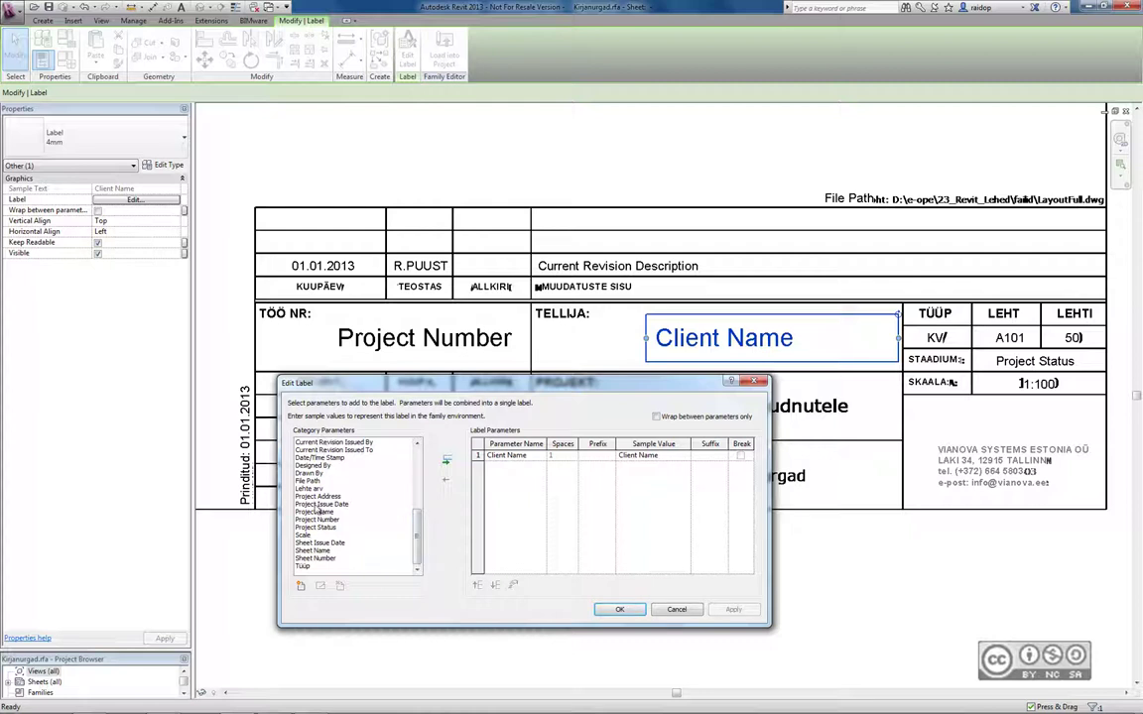
pyautogui.click(302, 587)
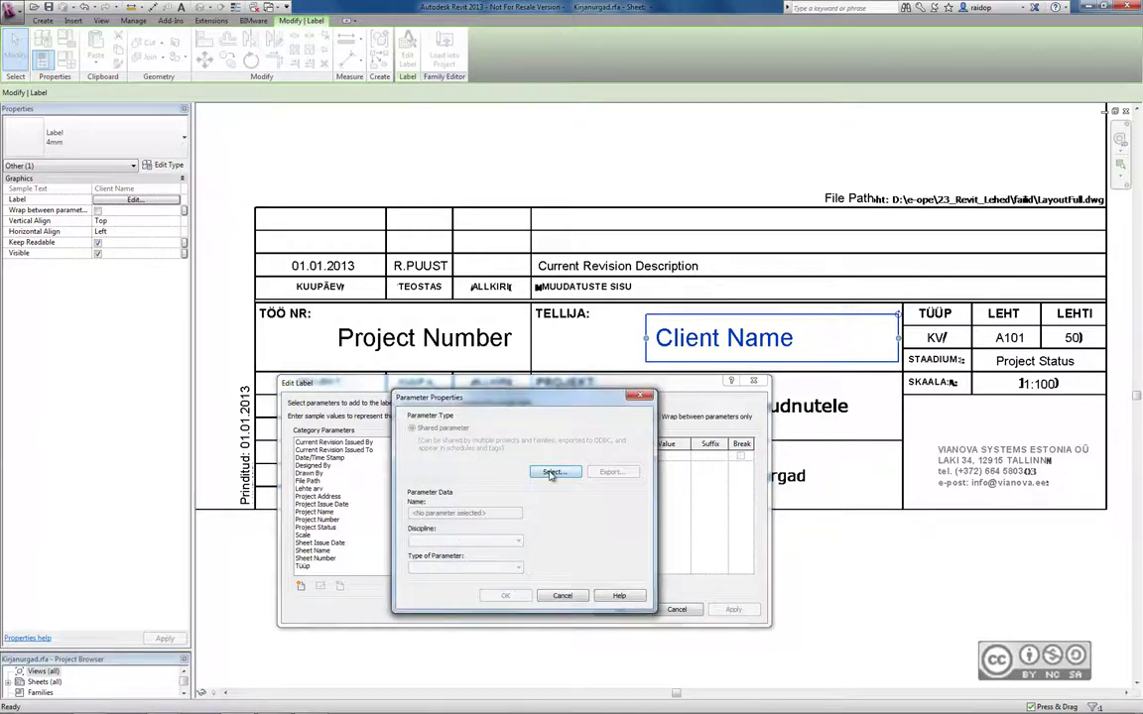
pyautogui.click(552, 472)
pyautogui.click(470, 440)
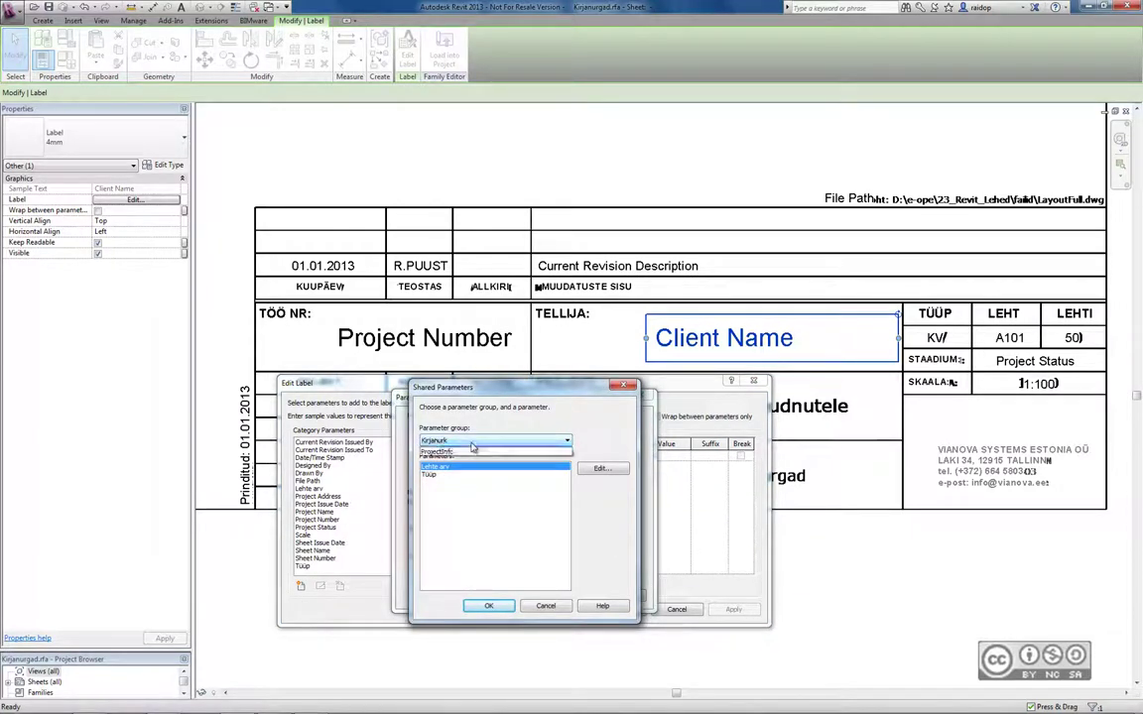
pyautogui.click(470, 449)
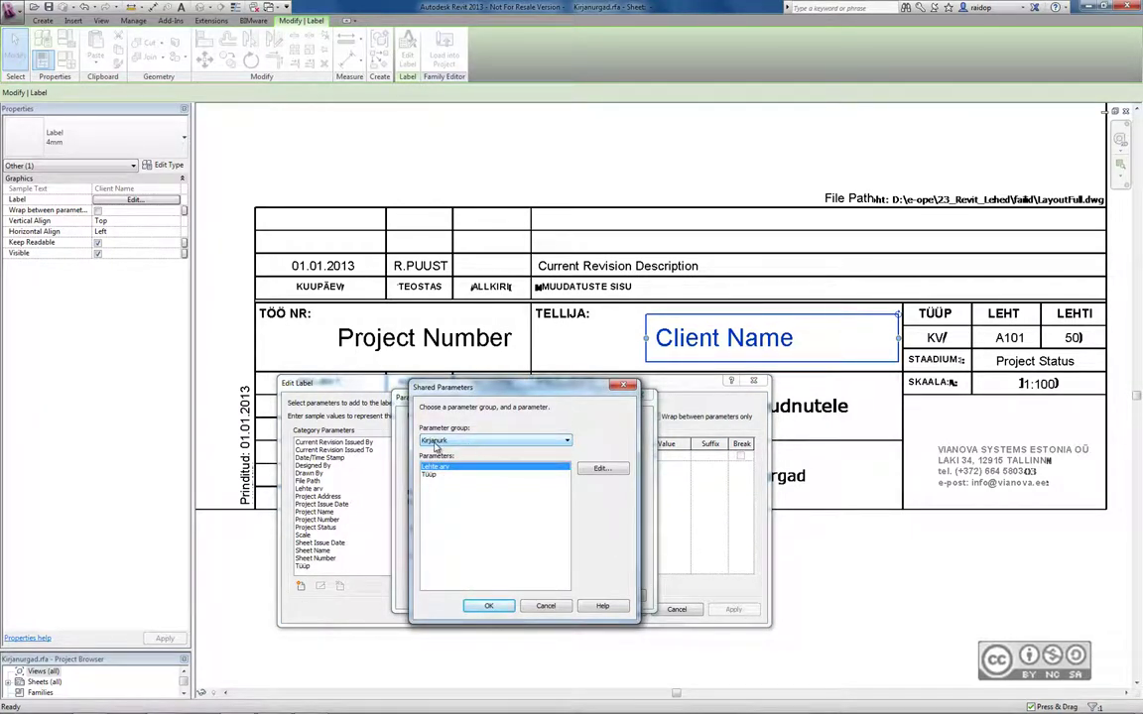
pyautogui.click(601, 468)
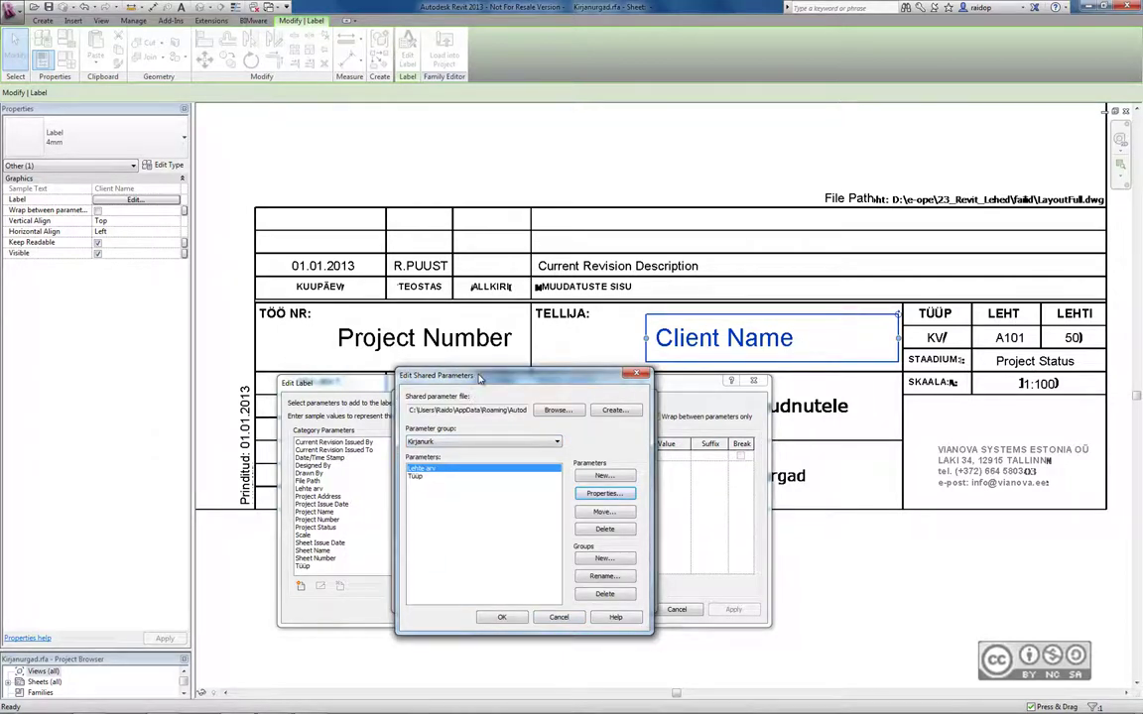
pyautogui.press('Return')
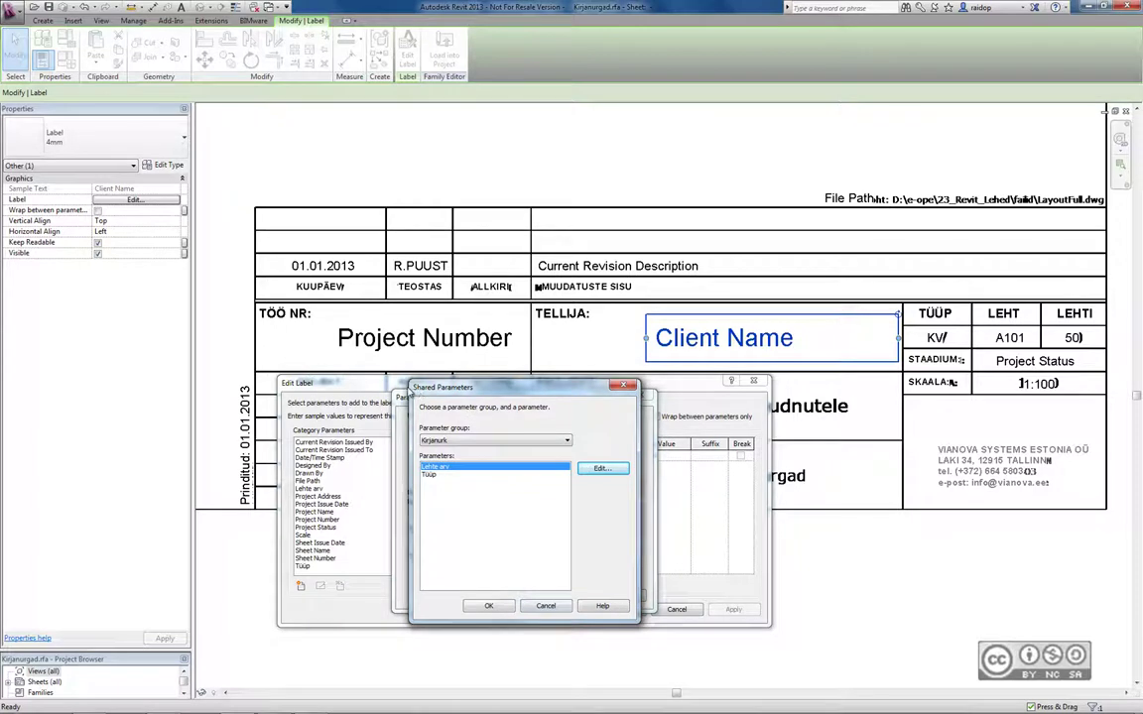
pyautogui.click(488, 606)
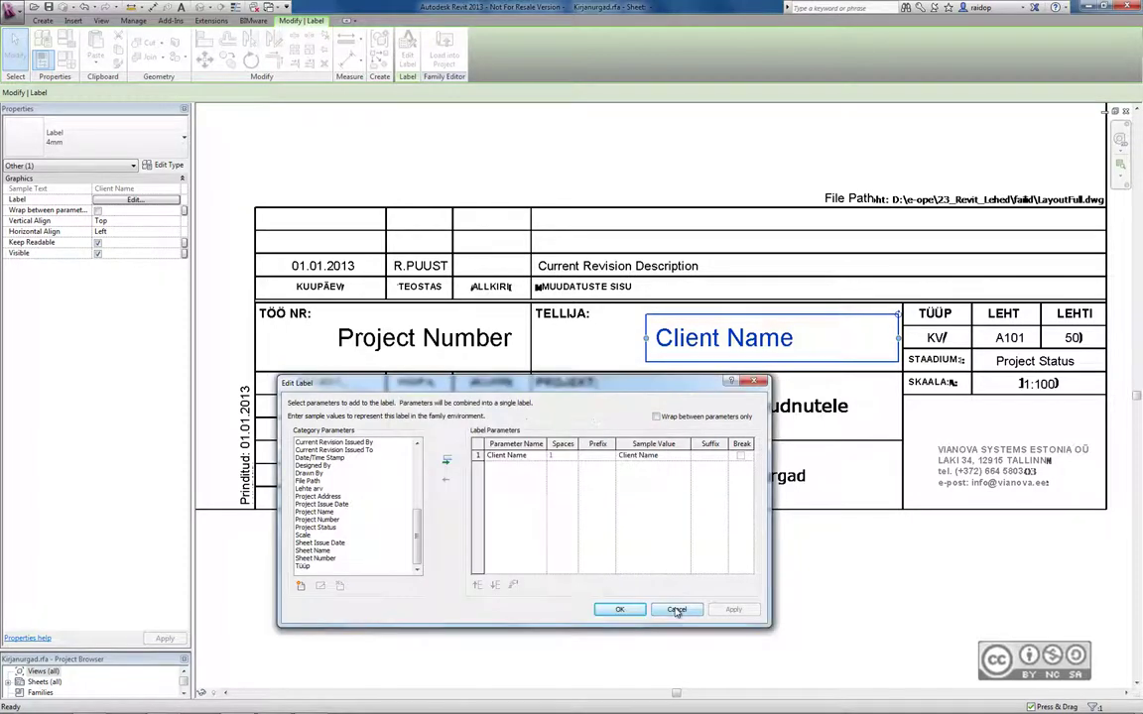
pyautogui.click(670, 610)
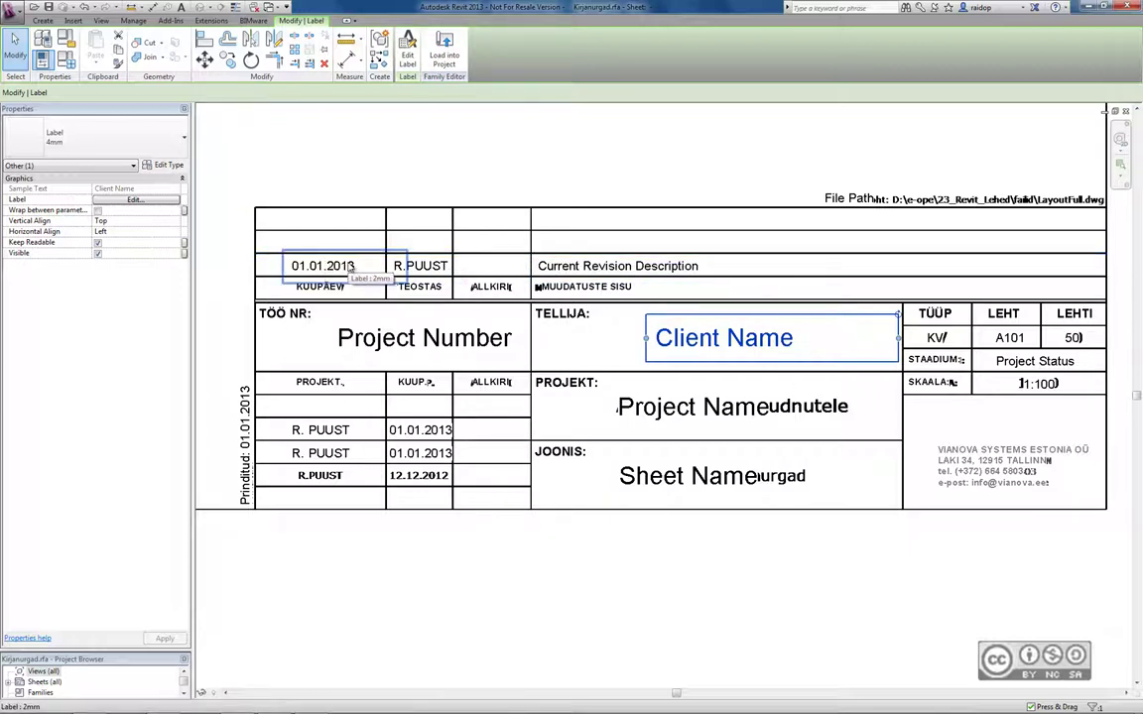
pyautogui.click(407, 50)
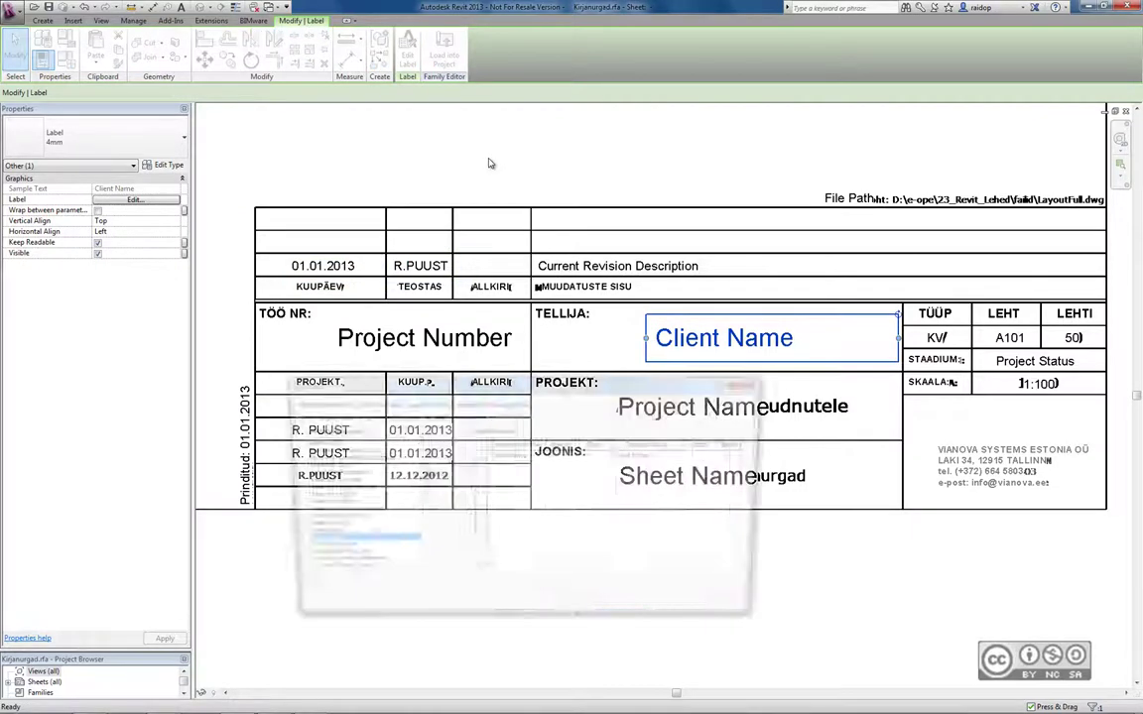
pyautogui.scroll(-3, 328, 496)
pyautogui.scroll(3, 315, 511)
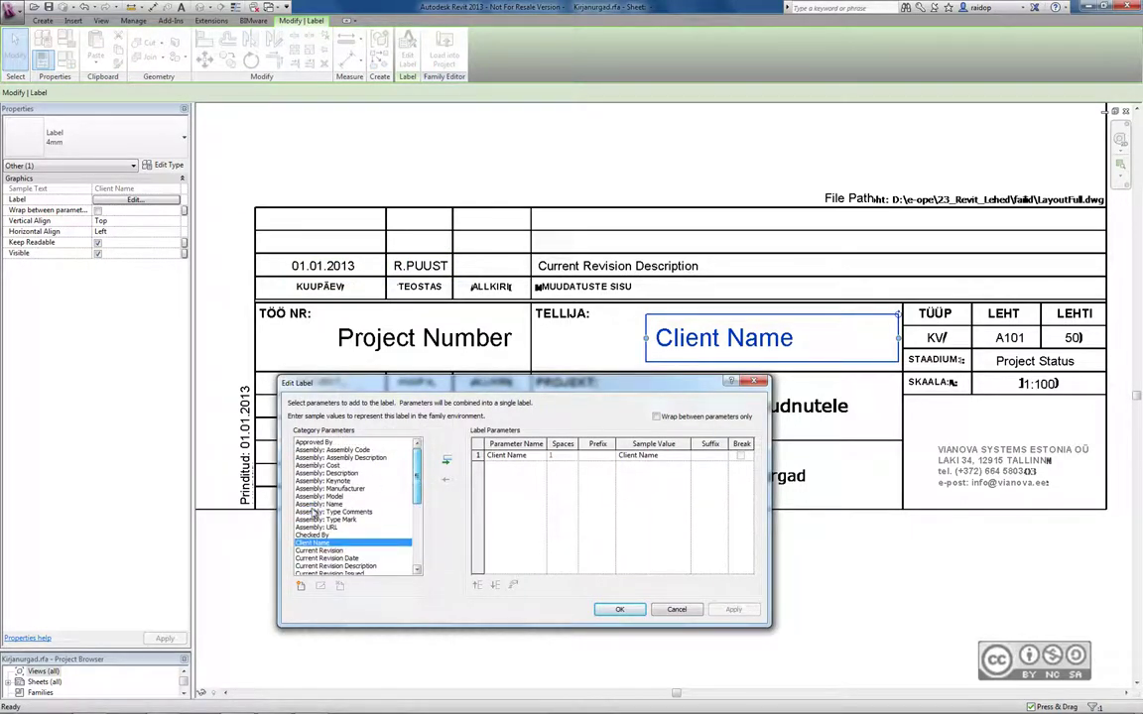
pyautogui.click(673, 610)
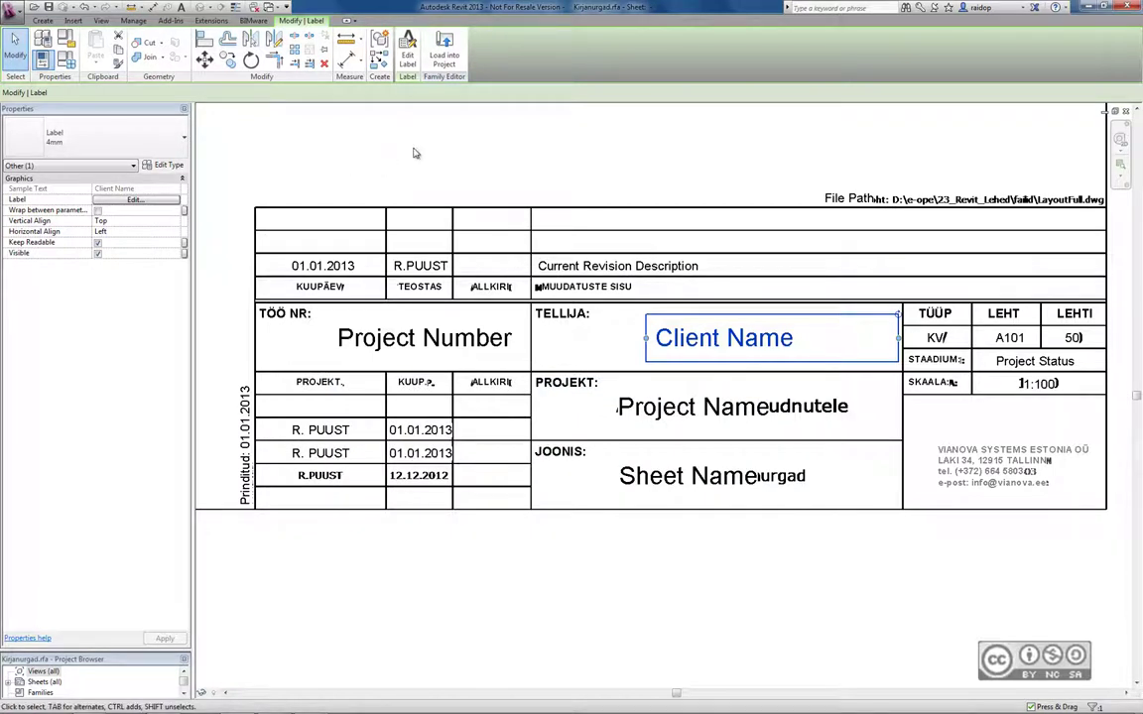
# Start a Revision Schedule from the View tab and move Revision Date to the first column
pyautogui.click(43, 20)
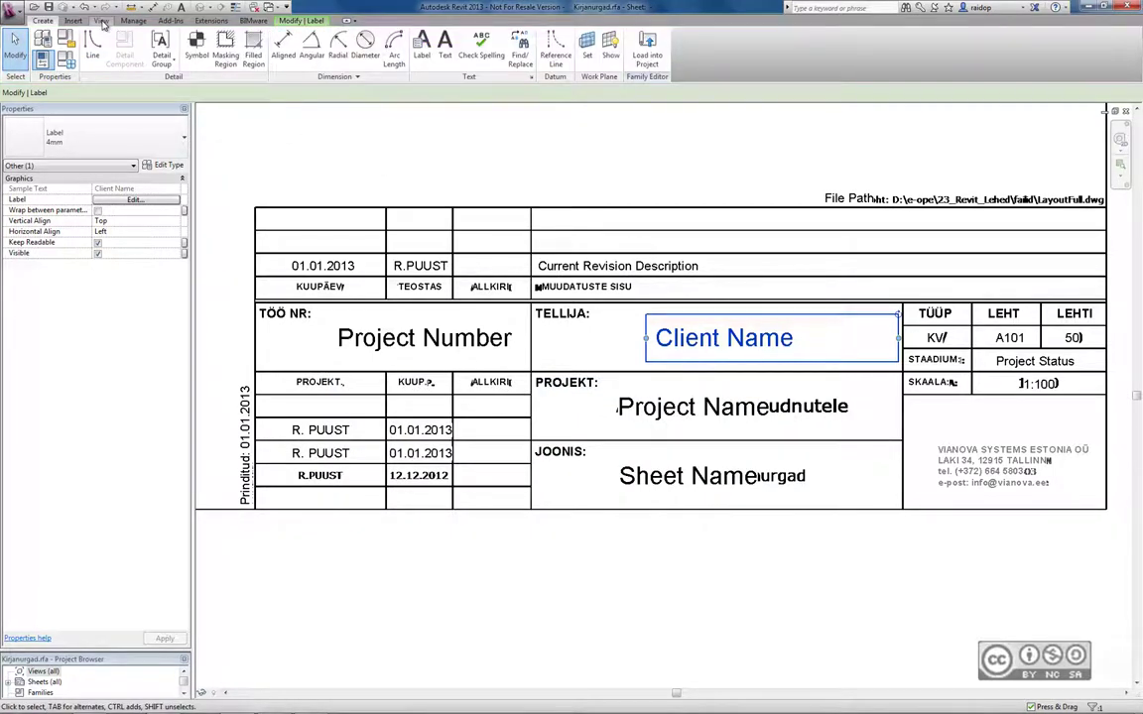
pyautogui.click(102, 21)
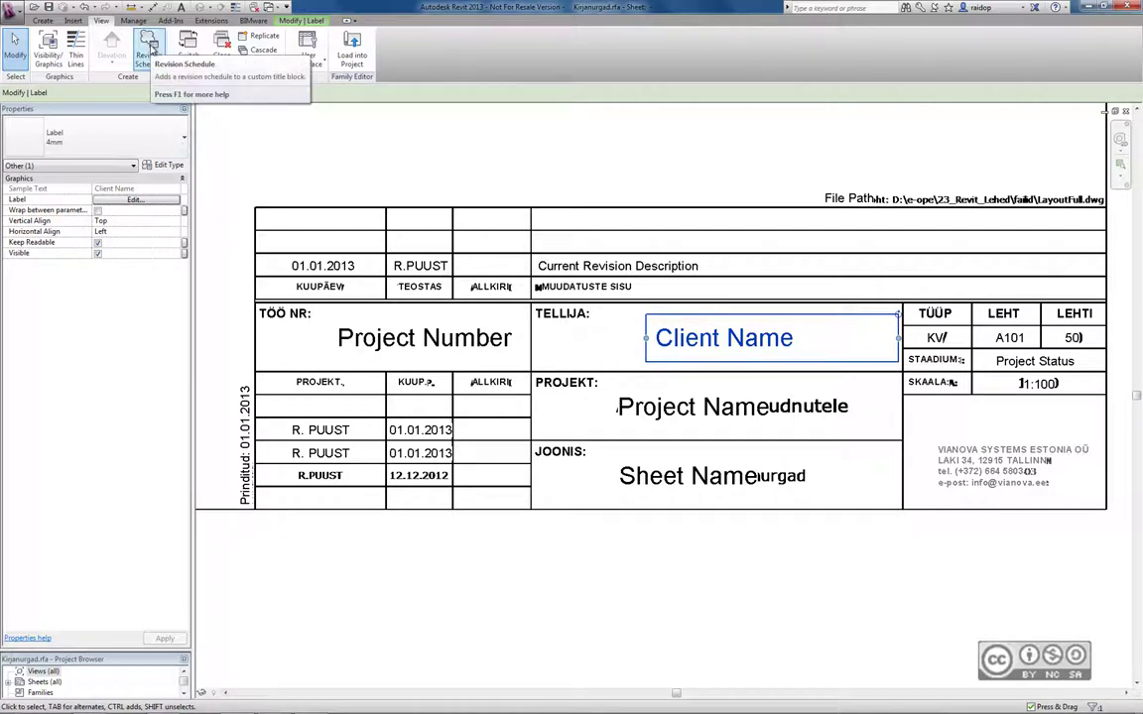
pyautogui.click(149, 52)
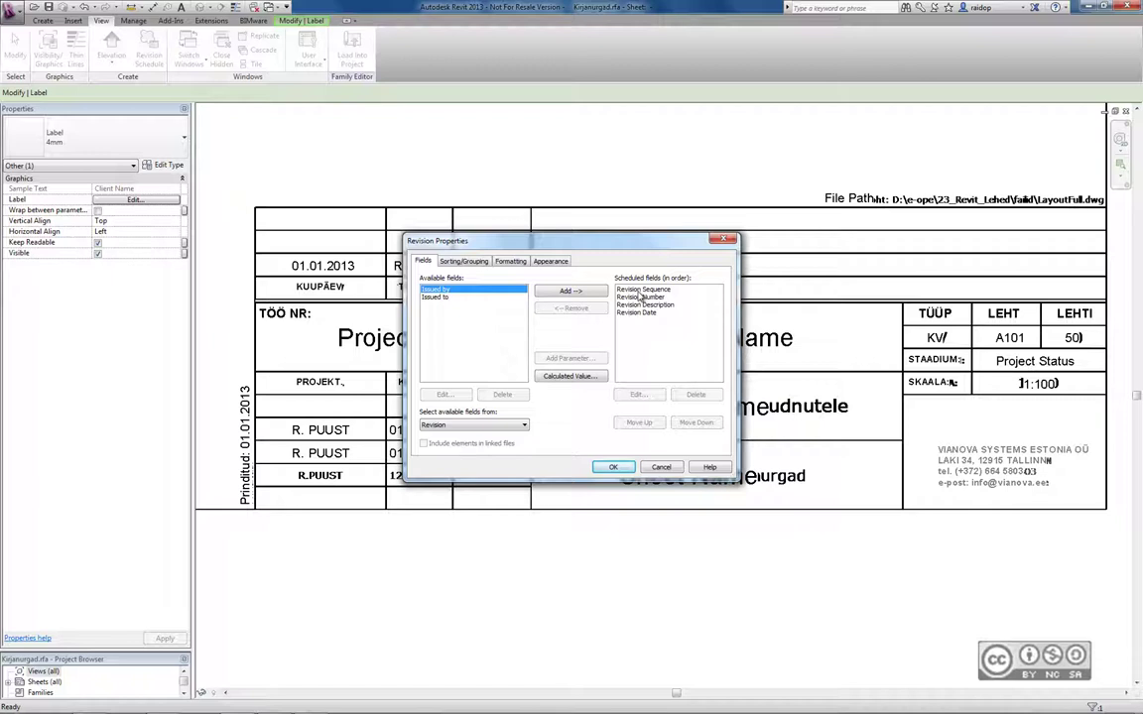
pyautogui.click(640, 288)
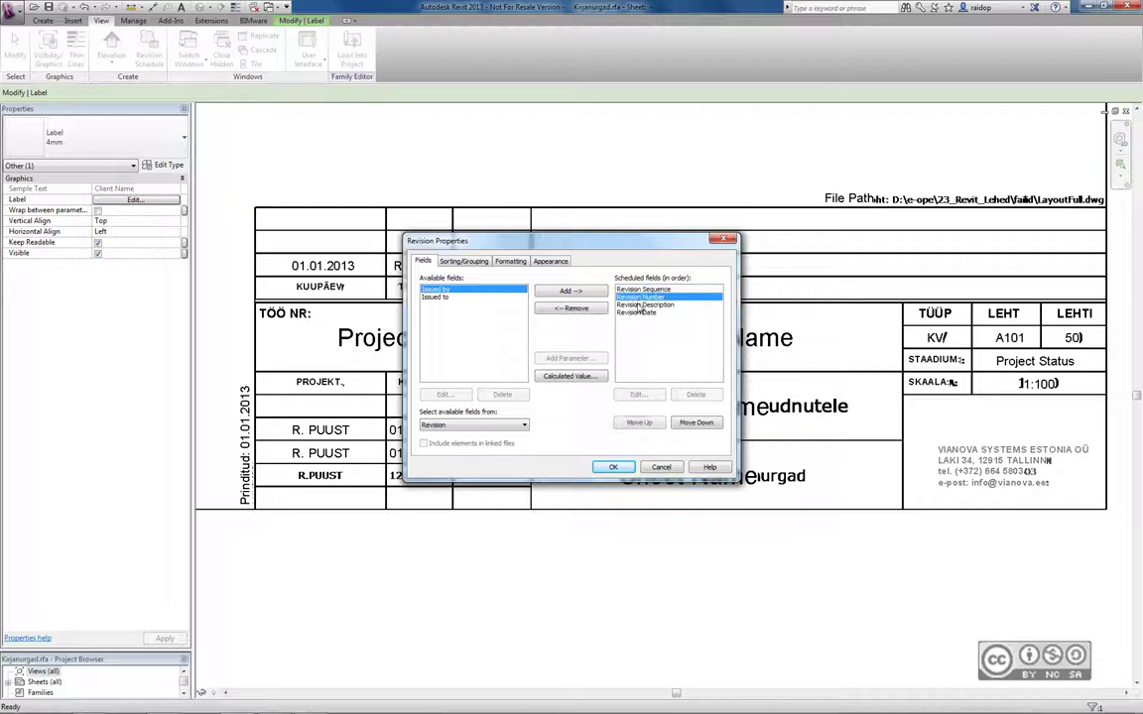
pyautogui.click(635, 313)
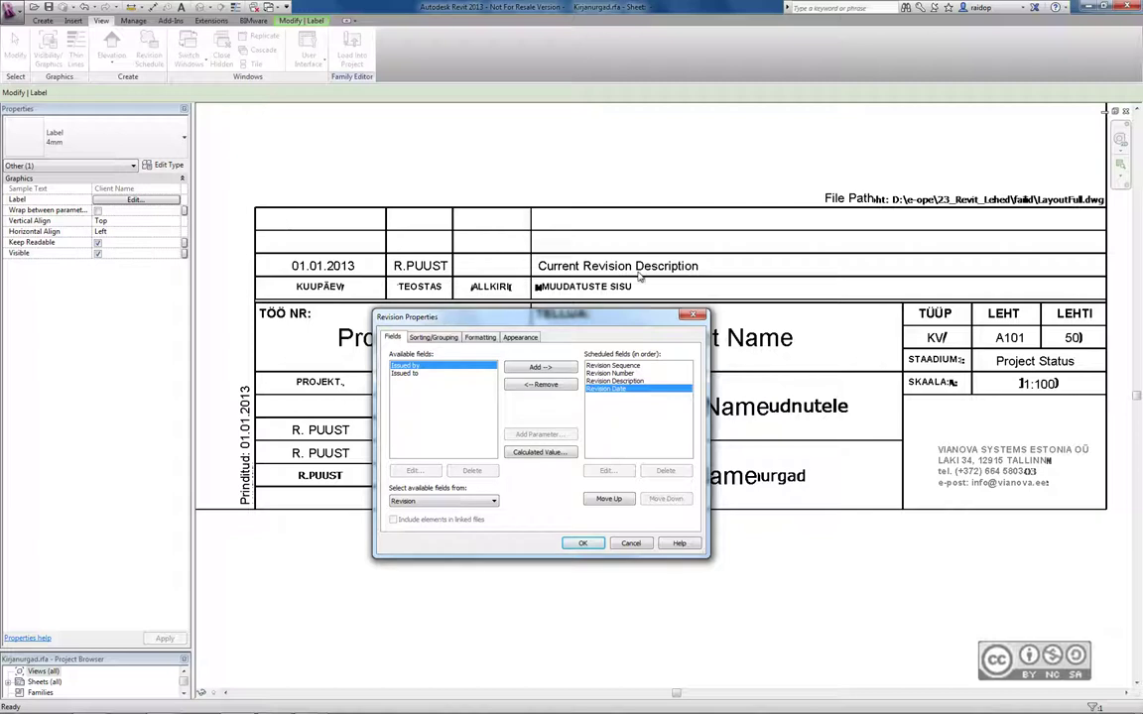
pyautogui.click(611, 500)
pyautogui.click(611, 500)
pyautogui.click(611, 500)
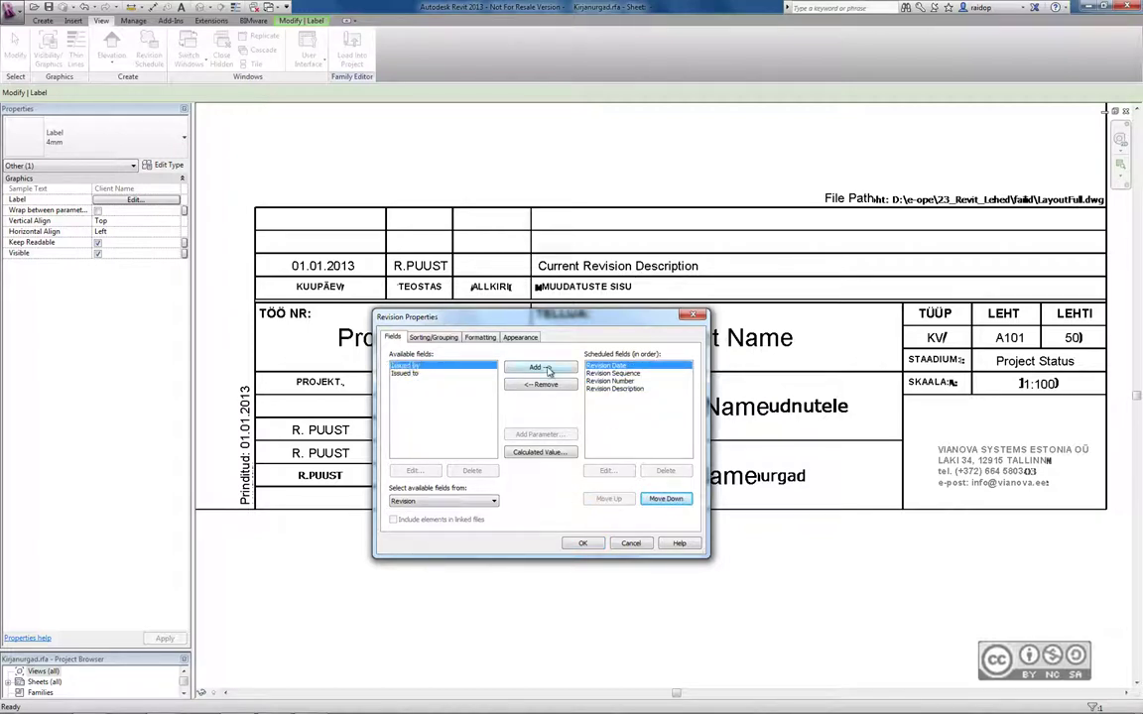
# Add Issued by and Issued to, and remove Revision Sequence and Revision Number
pyautogui.click(539, 367)
pyautogui.click(610, 381)
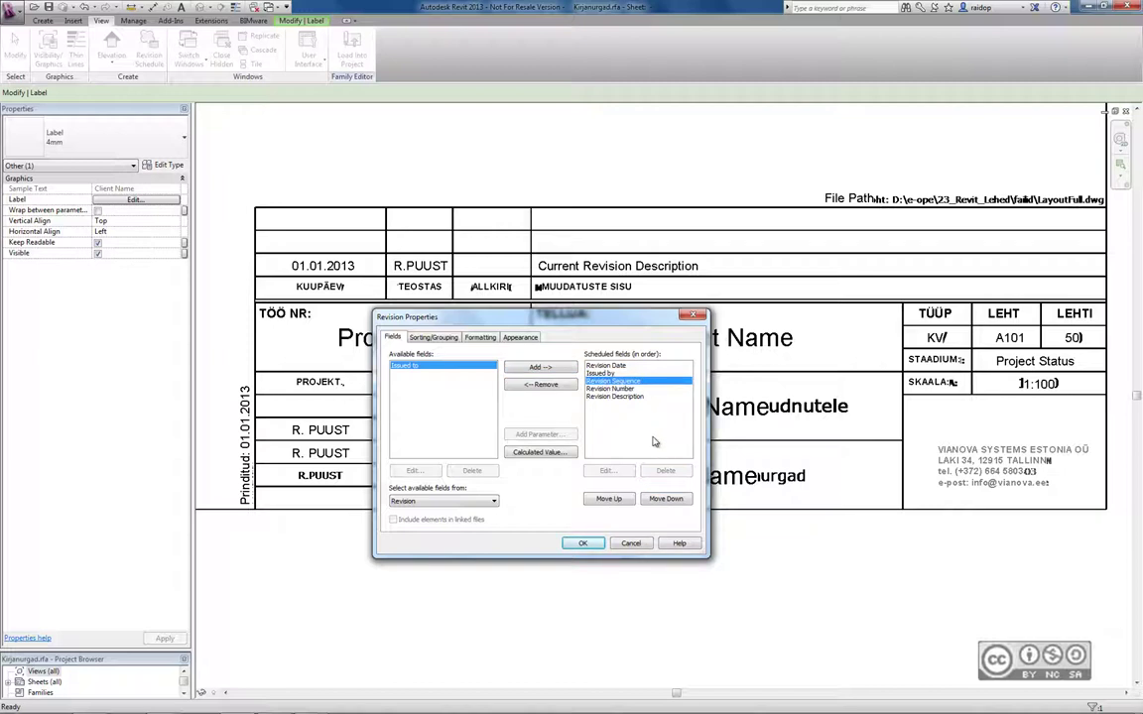
pyautogui.click(539, 384)
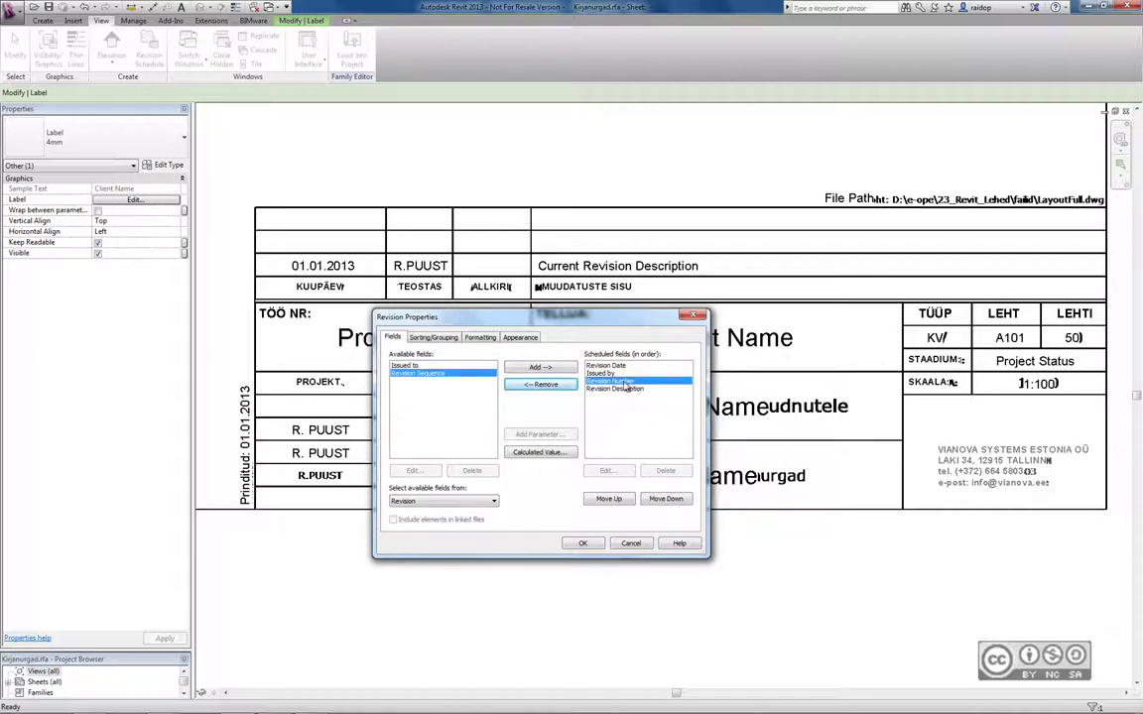
pyautogui.click(540, 383)
pyautogui.click(401, 367)
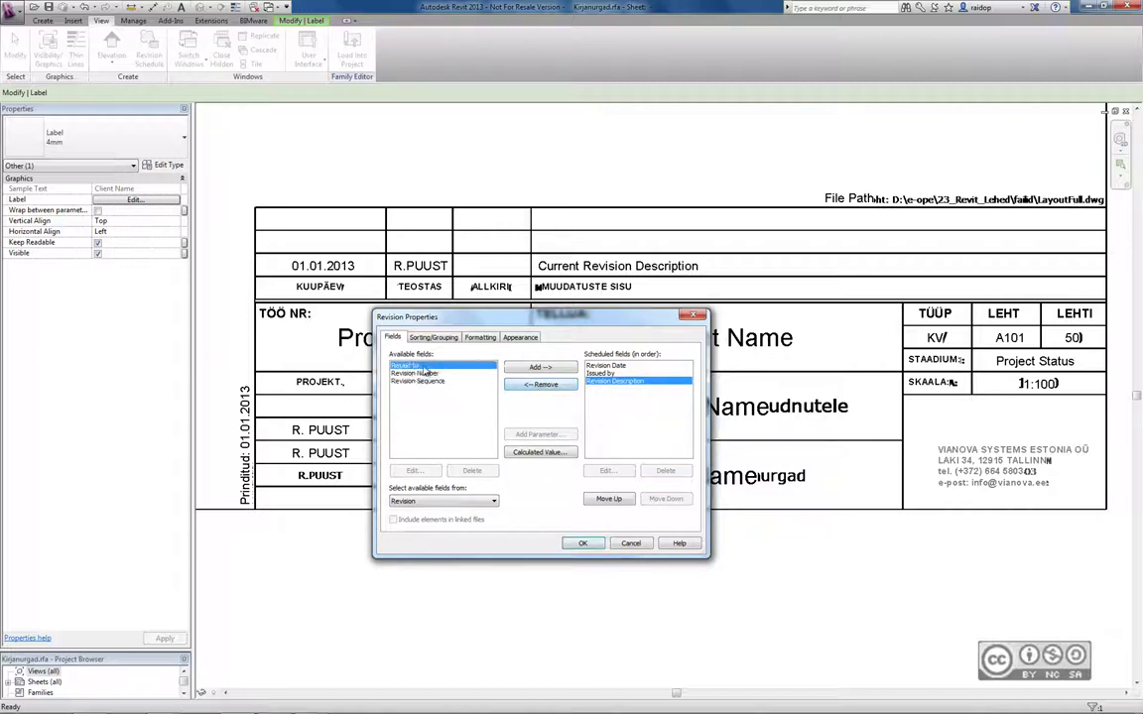
pyautogui.click(540, 367)
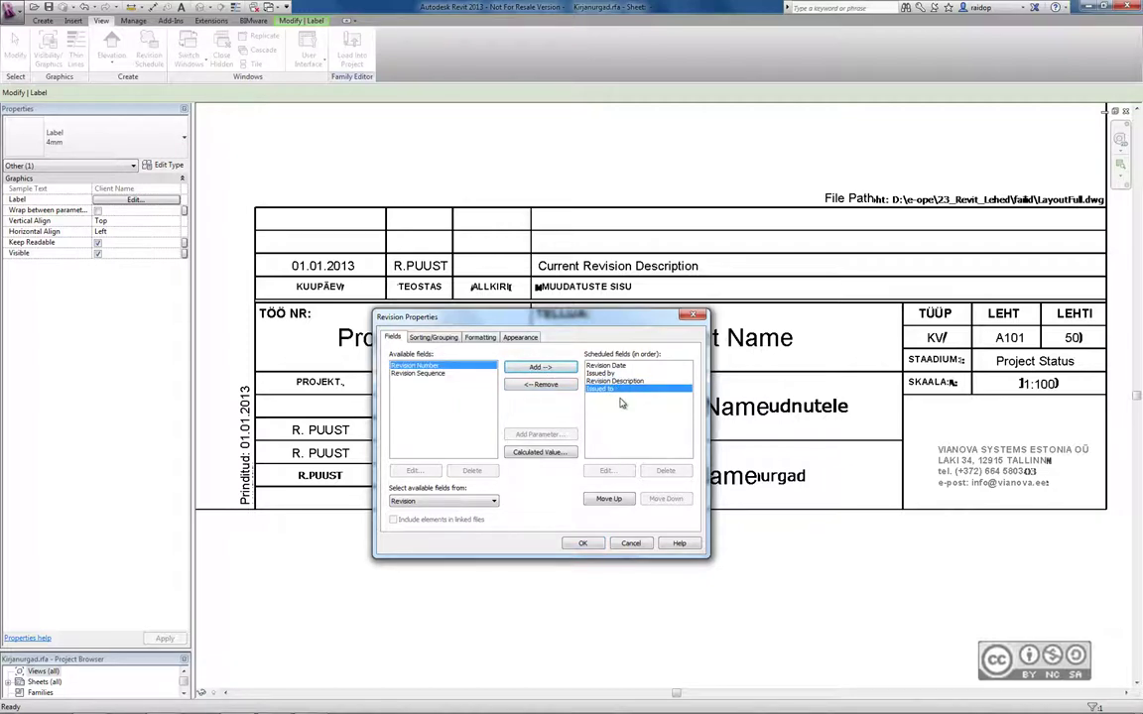
pyautogui.click(608, 498)
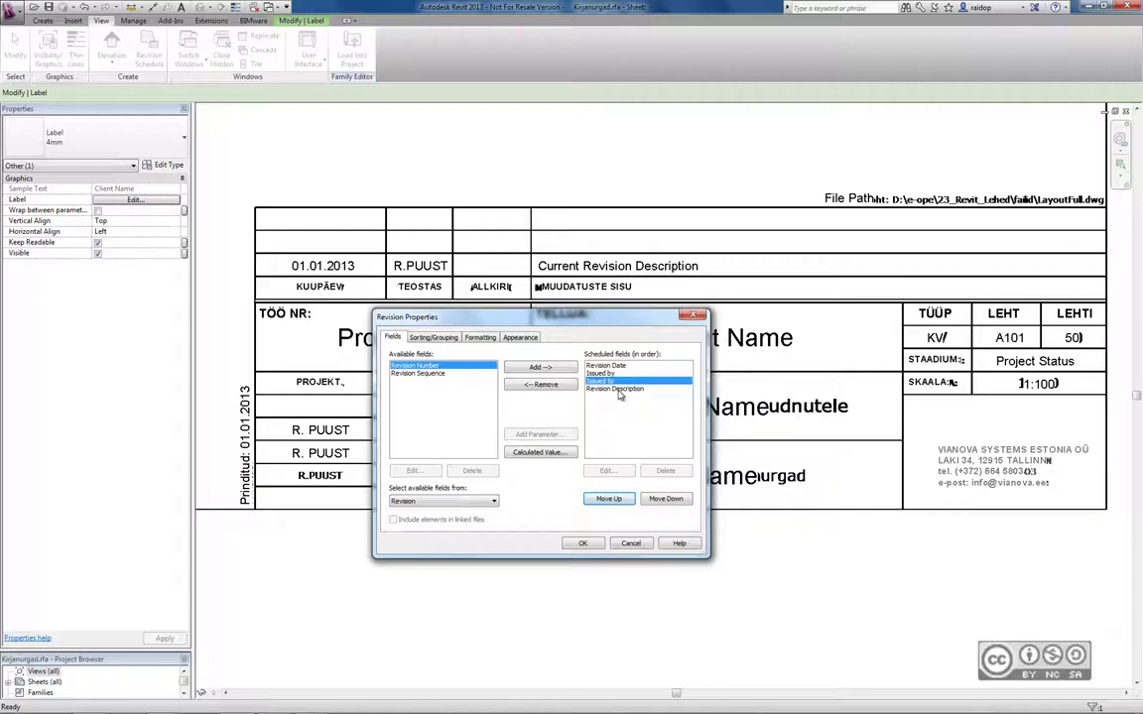
pyautogui.click(582, 543)
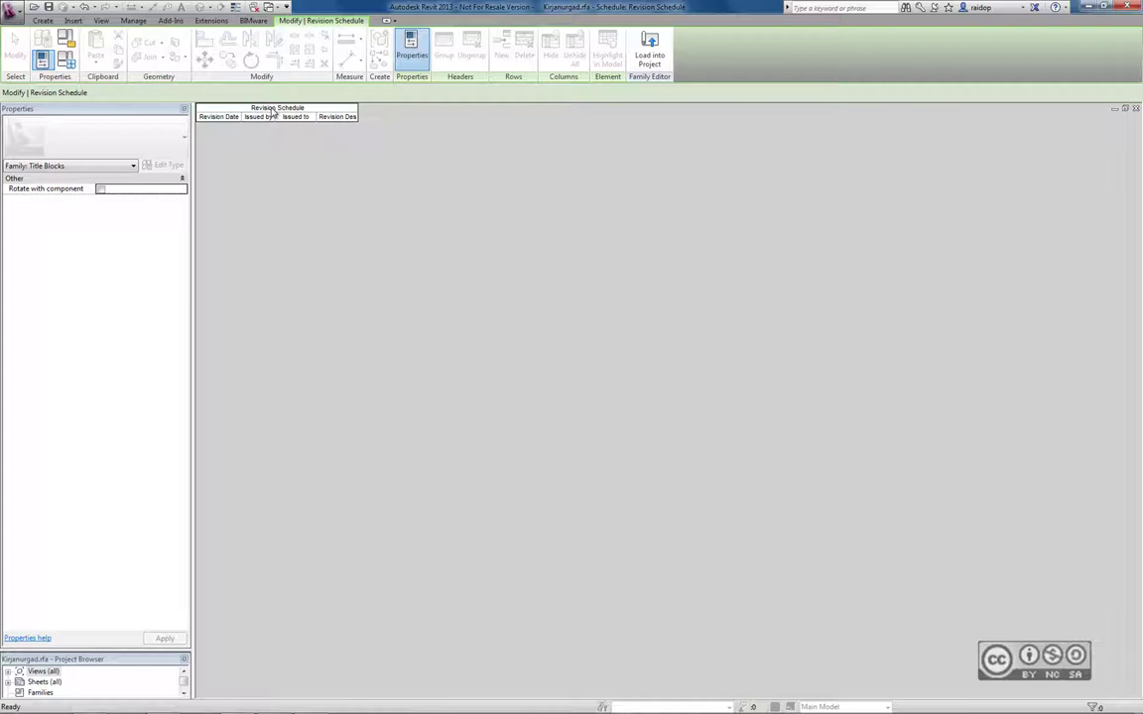
# Enlarge the Project Browser and select Revision Schedule under Views > Schedules
pyautogui.rightClick(270, 110)
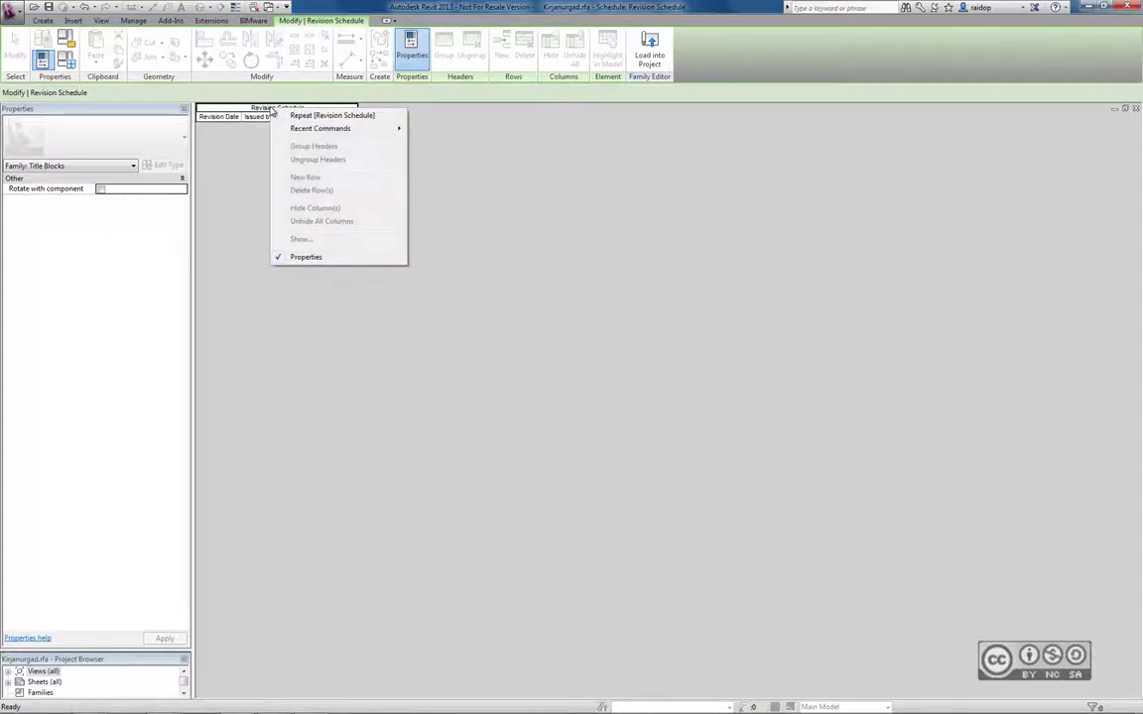
pyautogui.click(104, 652)
pyautogui.moveTo(116, 646); pyautogui.dragTo(115, 298)
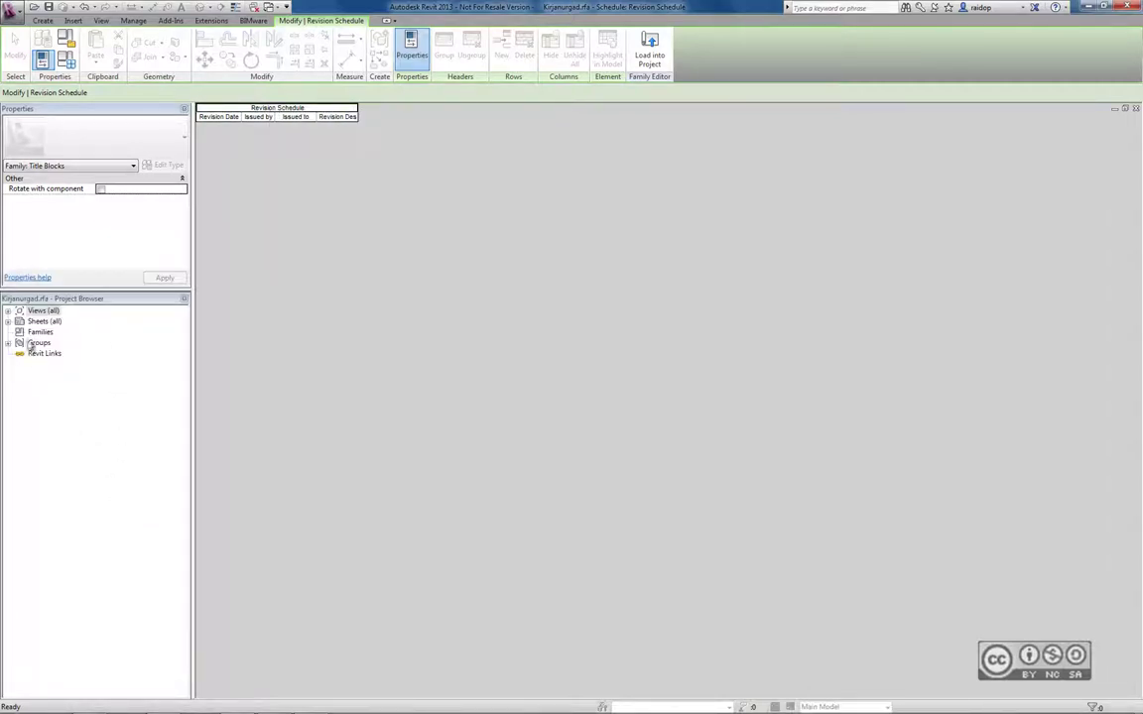
pyautogui.doubleClick(30, 310)
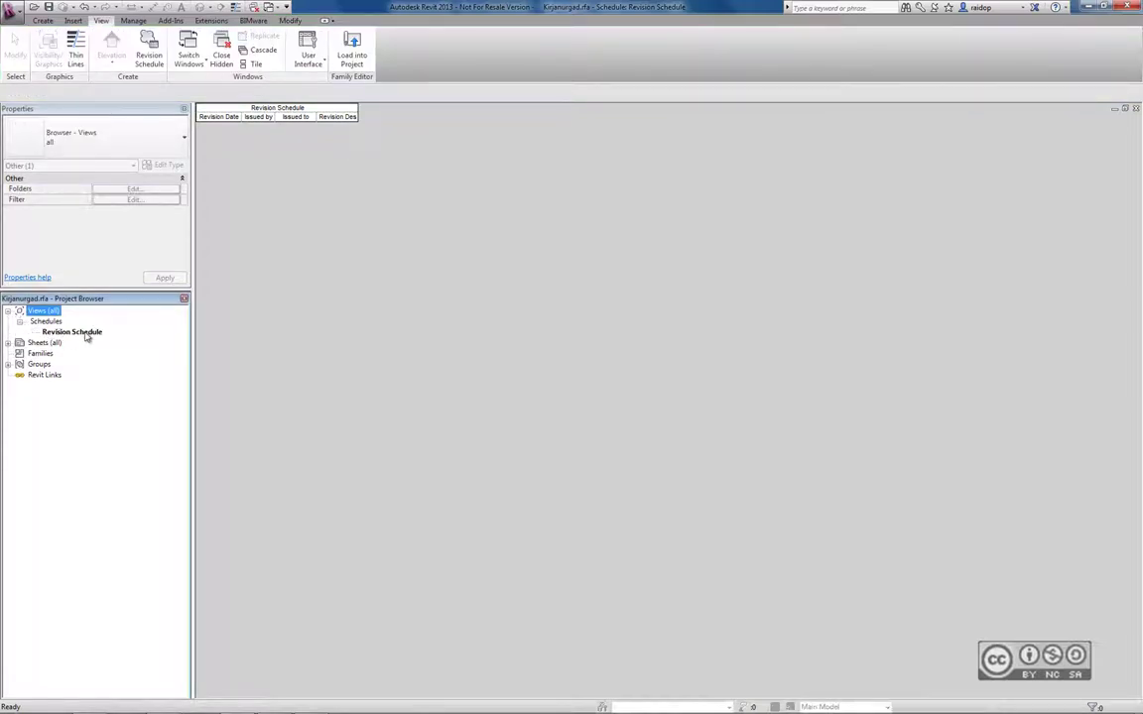
pyautogui.click(79, 332)
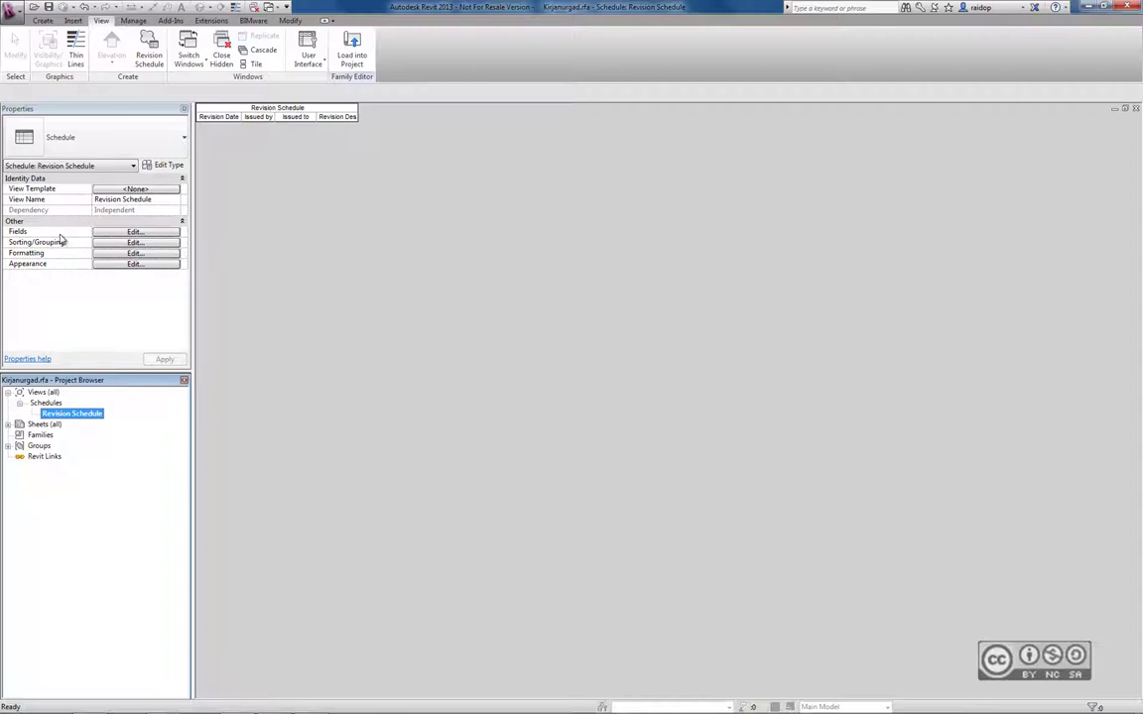
# Uncheck Show Title, set the schedule to Bottom-up, and close the schedule view
pyautogui.click(135, 231)
pyautogui.click(429, 338)
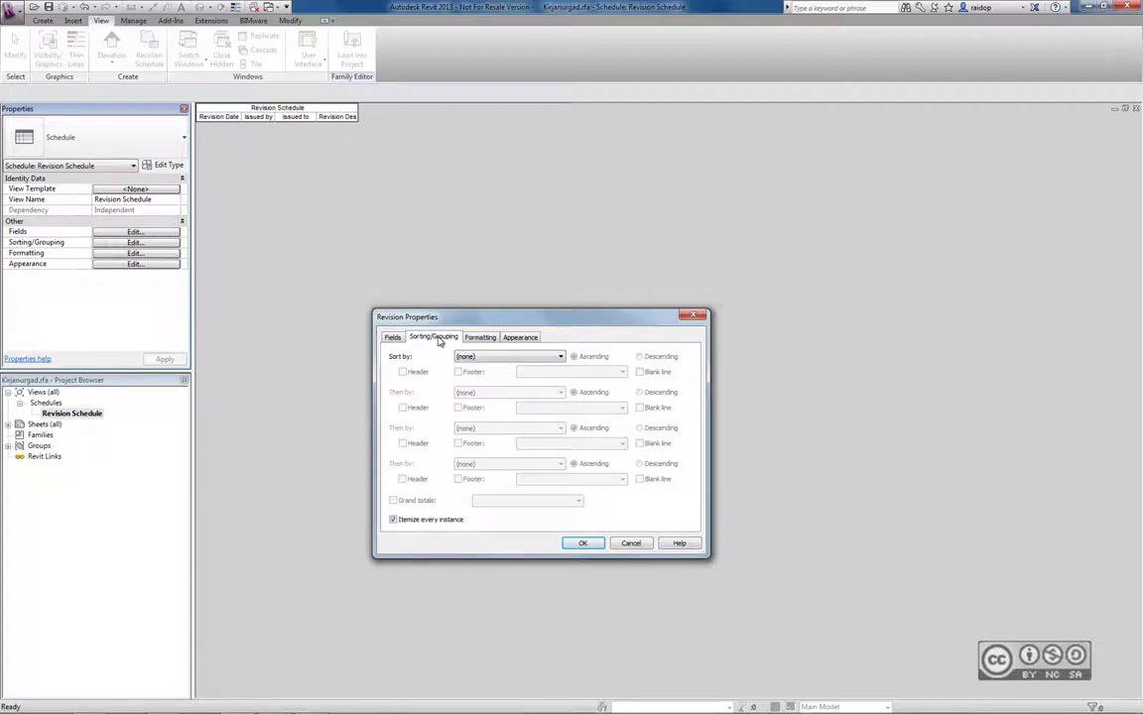
pyautogui.click(480, 338)
pyautogui.click(520, 338)
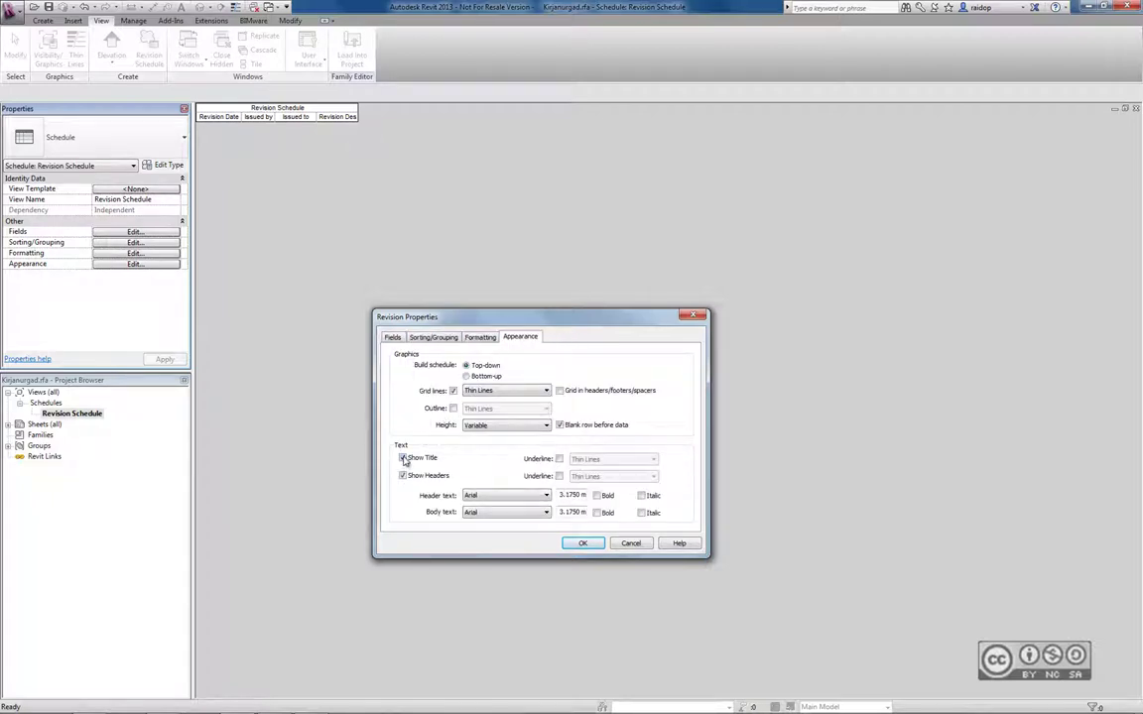
pyautogui.click(403, 459)
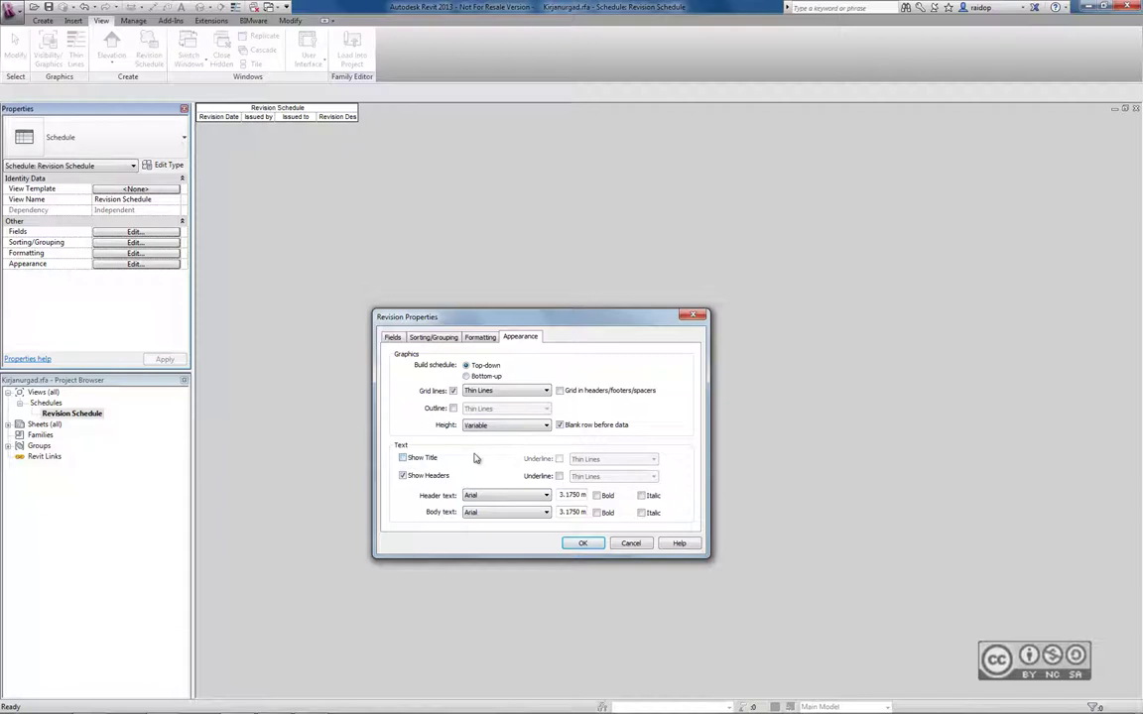
pyautogui.click(466, 377)
pyautogui.click(582, 542)
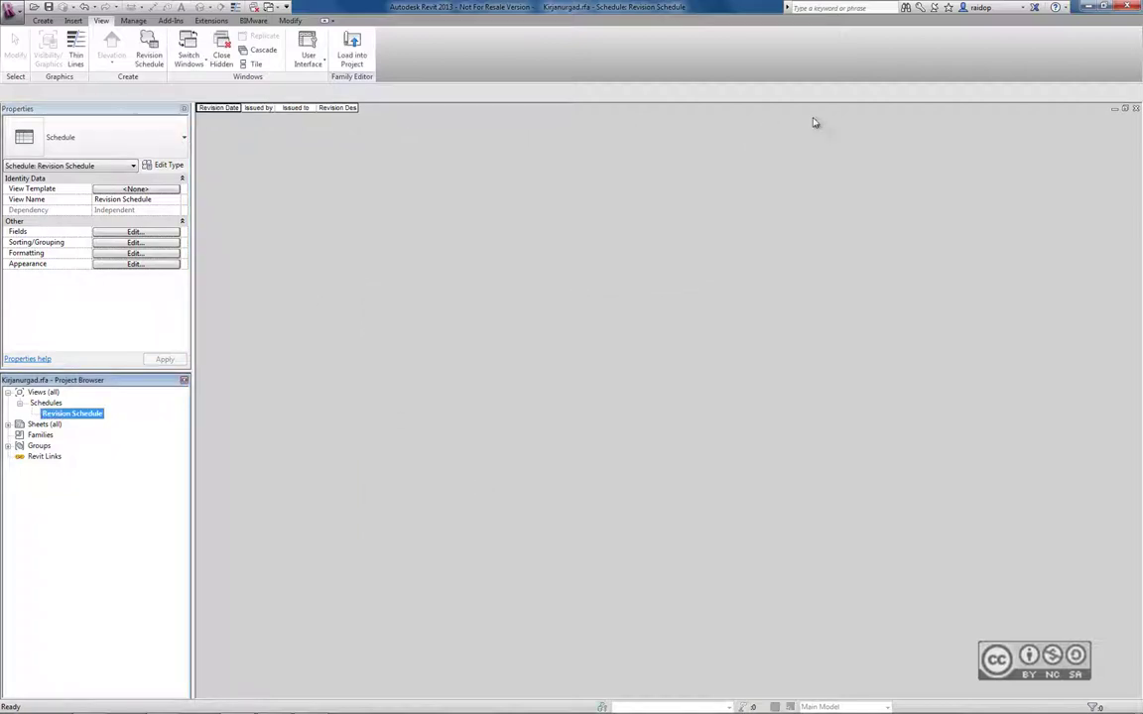
pyautogui.click(1136, 107)
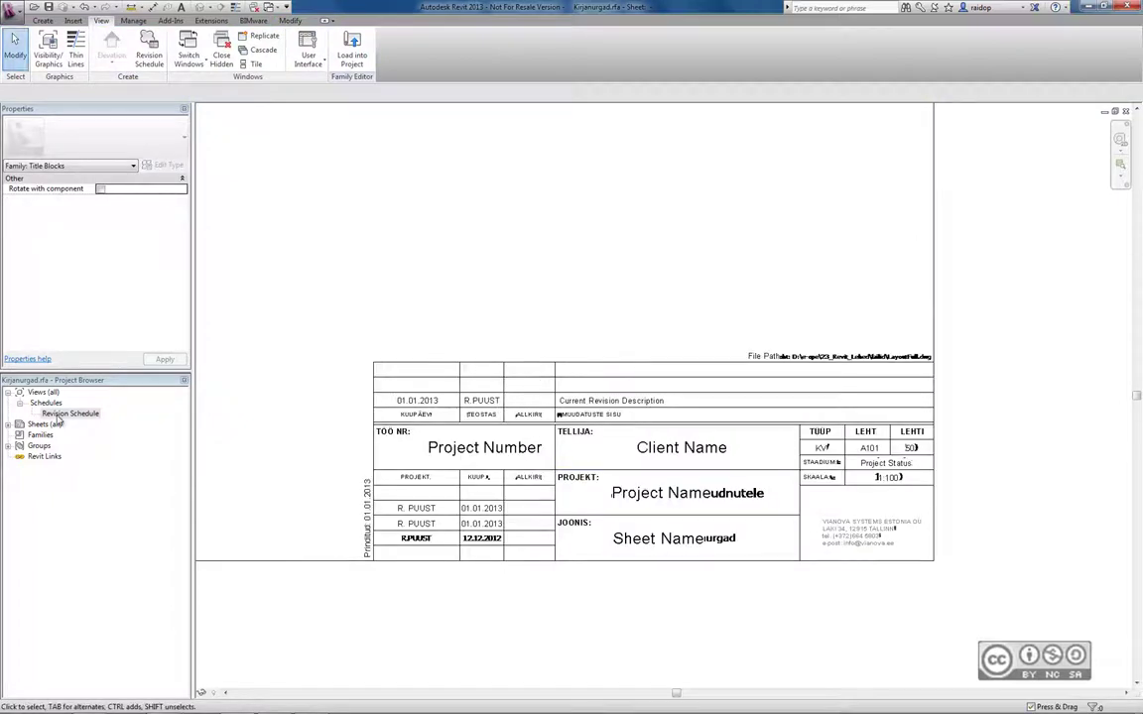
# Place the Revision Schedule above the title block and stretch Revision Description to its right edge
pyautogui.moveTo(57, 418)
pyautogui.mouseDown()
pyautogui.moveTo(394, 354)
pyautogui.moveTo(566, 255)
pyautogui.mouseUp()
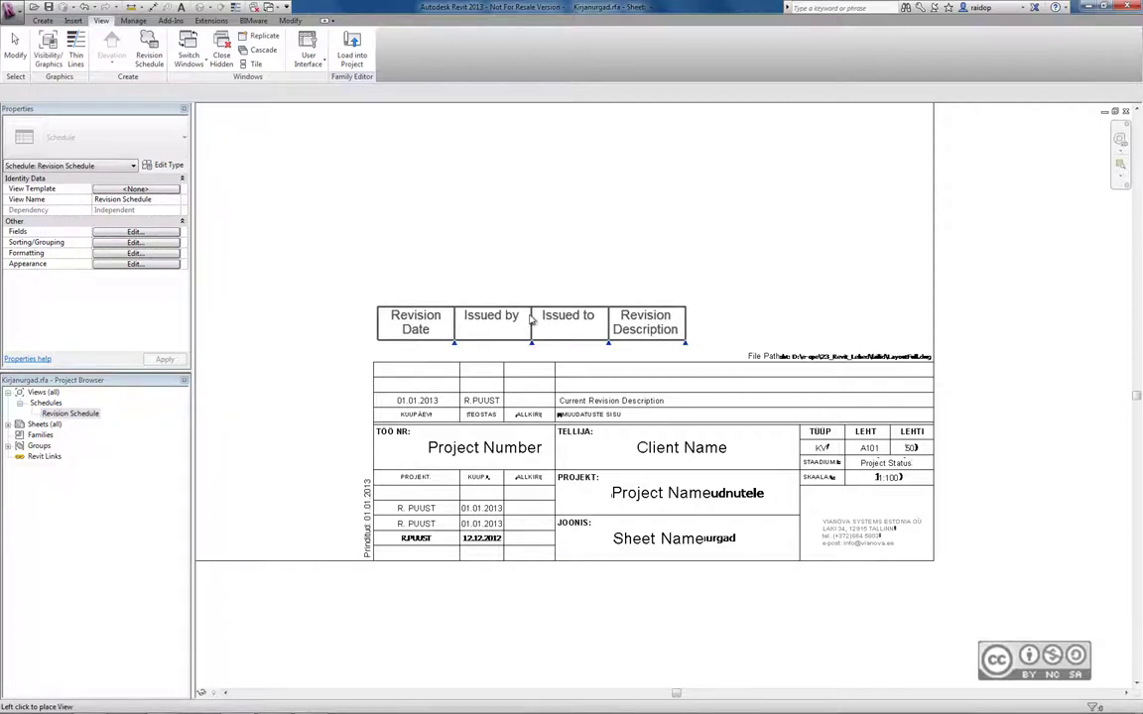
pyautogui.click(530, 316)
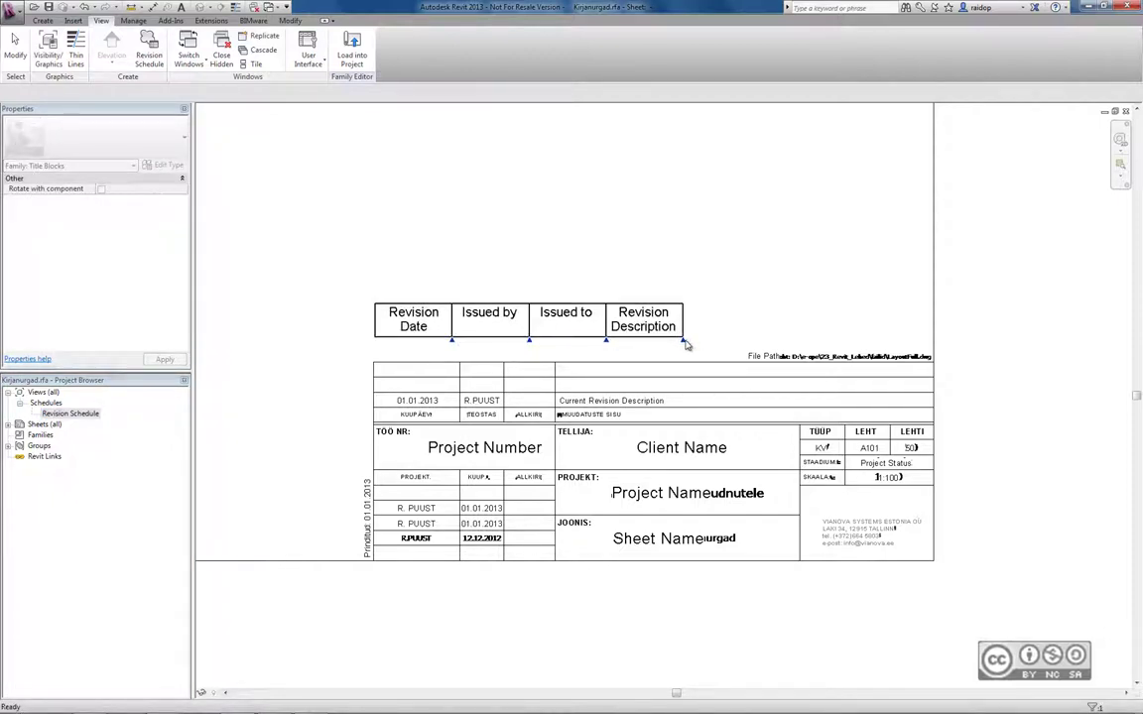
pyautogui.moveTo(683, 341); pyautogui.dragTo(925, 345)
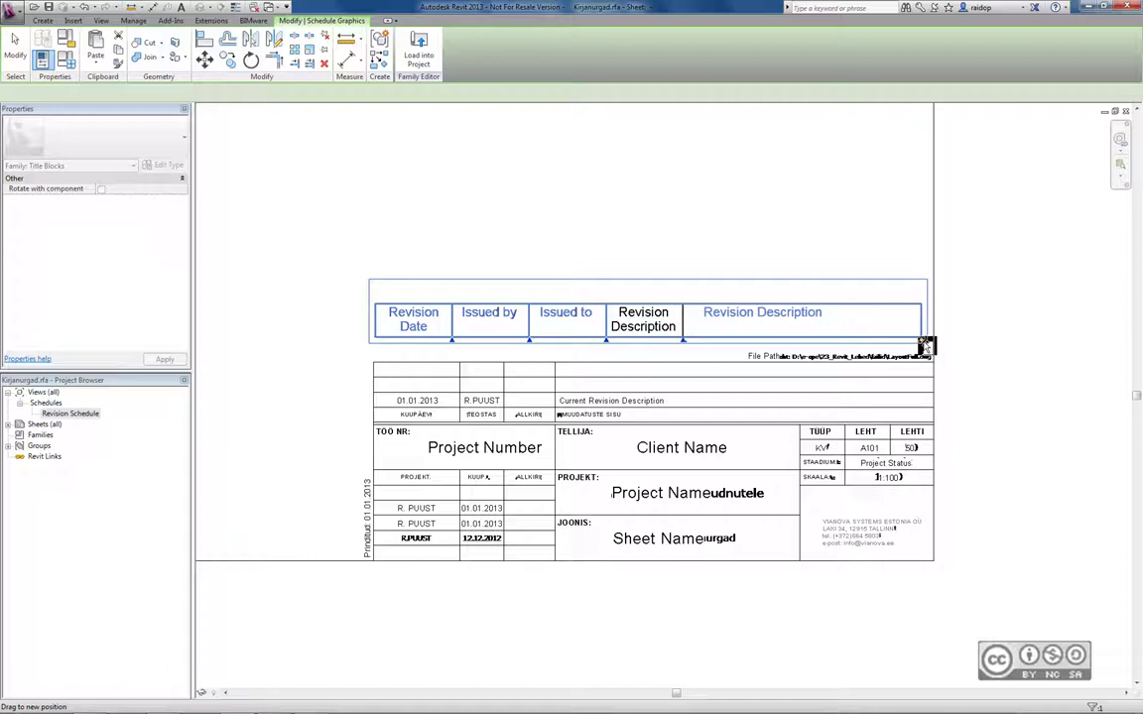
pyautogui.moveTo(925, 345); pyautogui.dragTo(936, 347)
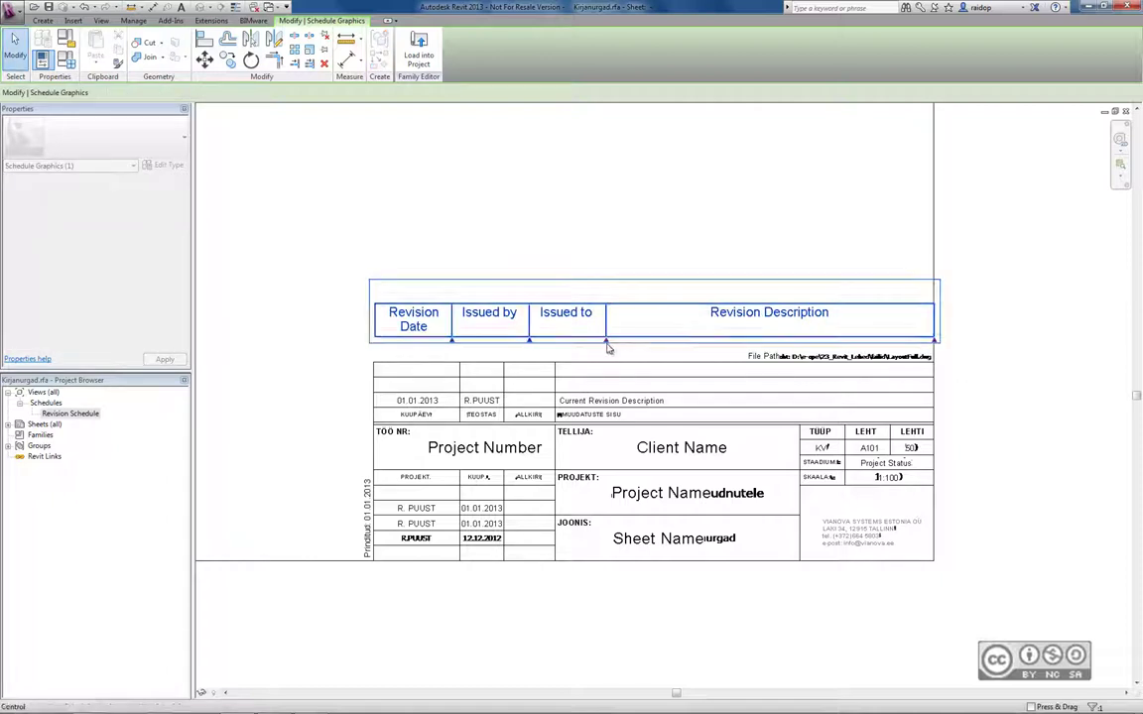
pyautogui.moveTo(607, 343)
pyautogui.mouseDown()
pyautogui.moveTo(561, 347)
pyautogui.moveTo(605, 344)
pyautogui.mouseUp()
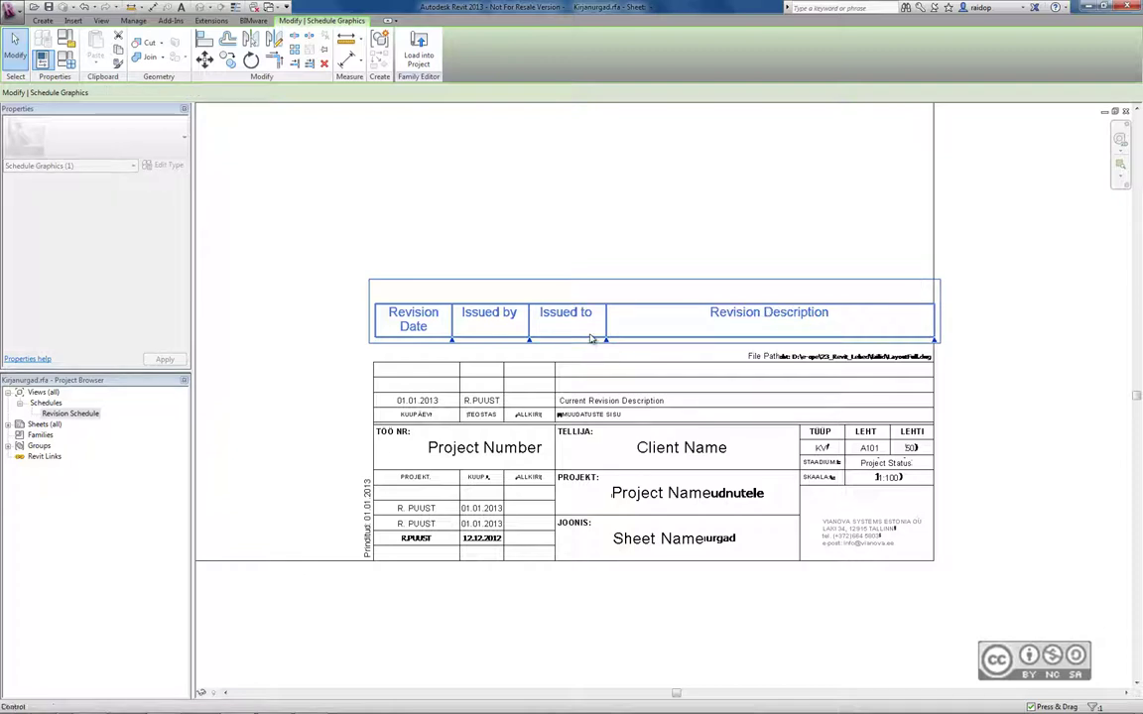
pyautogui.click(596, 233)
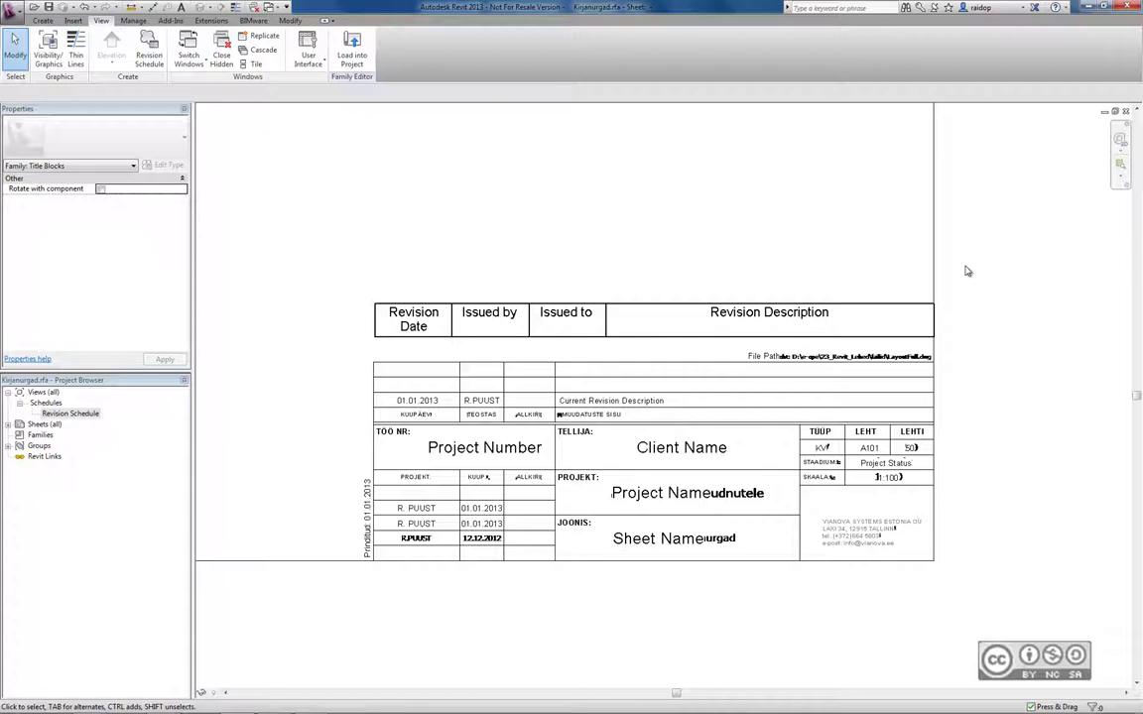
pyautogui.click(420, 320)
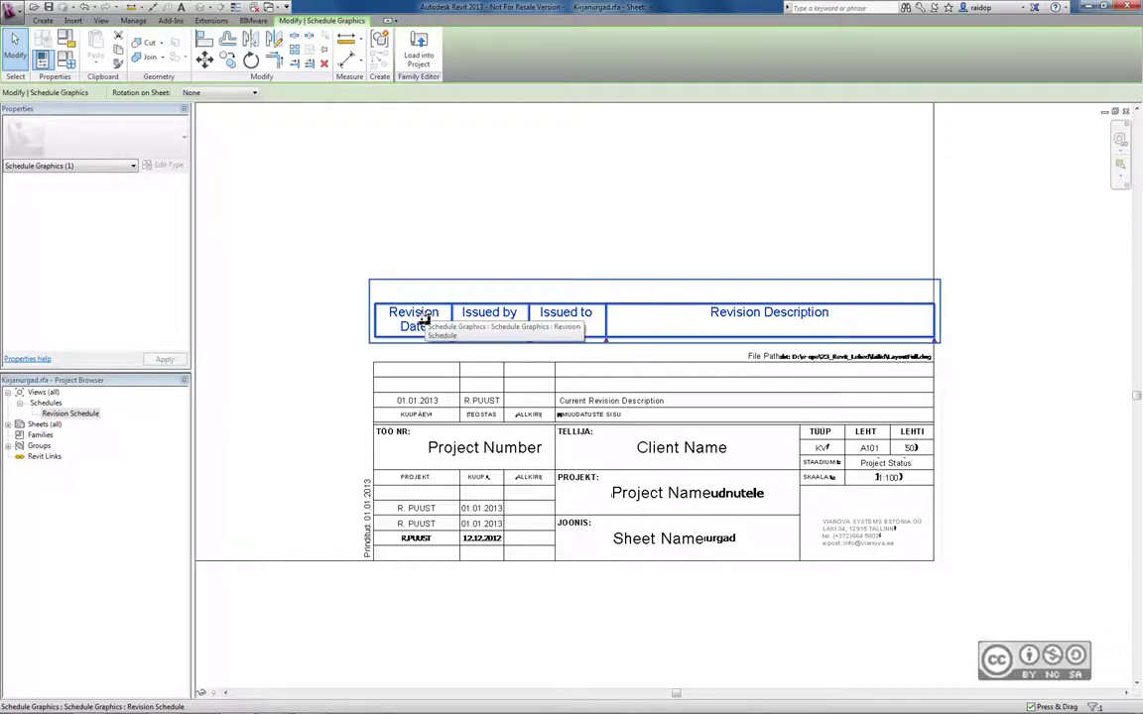
# Rename the schedule column headers to Kuupäev, Teostas, Kinnitas and Kirjeldus, then close the schedule
pyautogui.rightClick(396, 314)
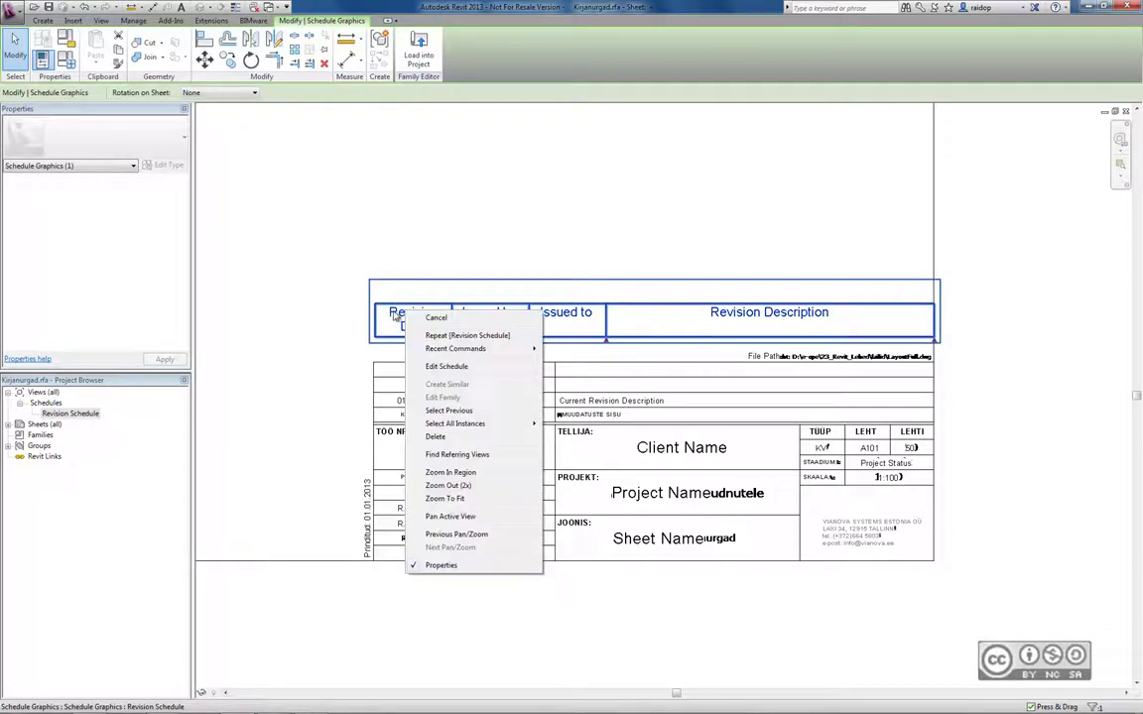
pyautogui.click(446, 367)
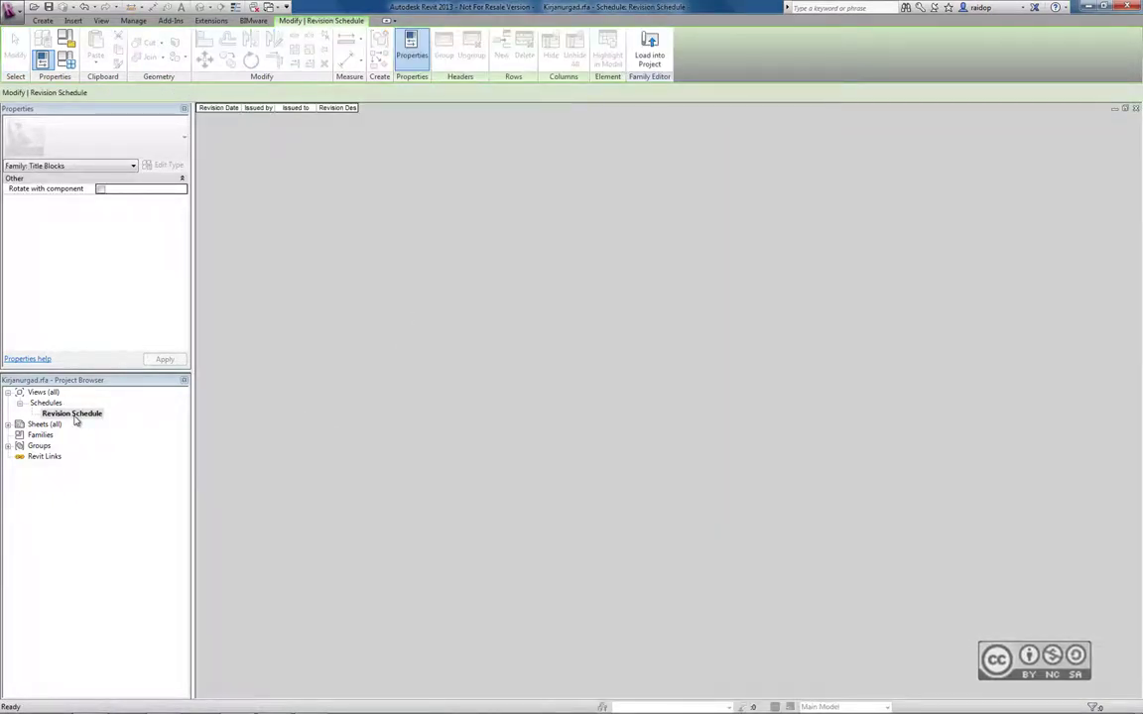
pyautogui.doubleClick(233, 108)
pyautogui.press('End')
pyautogui.write('Teostas')
pyautogui.press('Tab')
pyautogui.write('Kinnitas')
pyautogui.press('Tab')
pyautogui.write('Kirjeld')
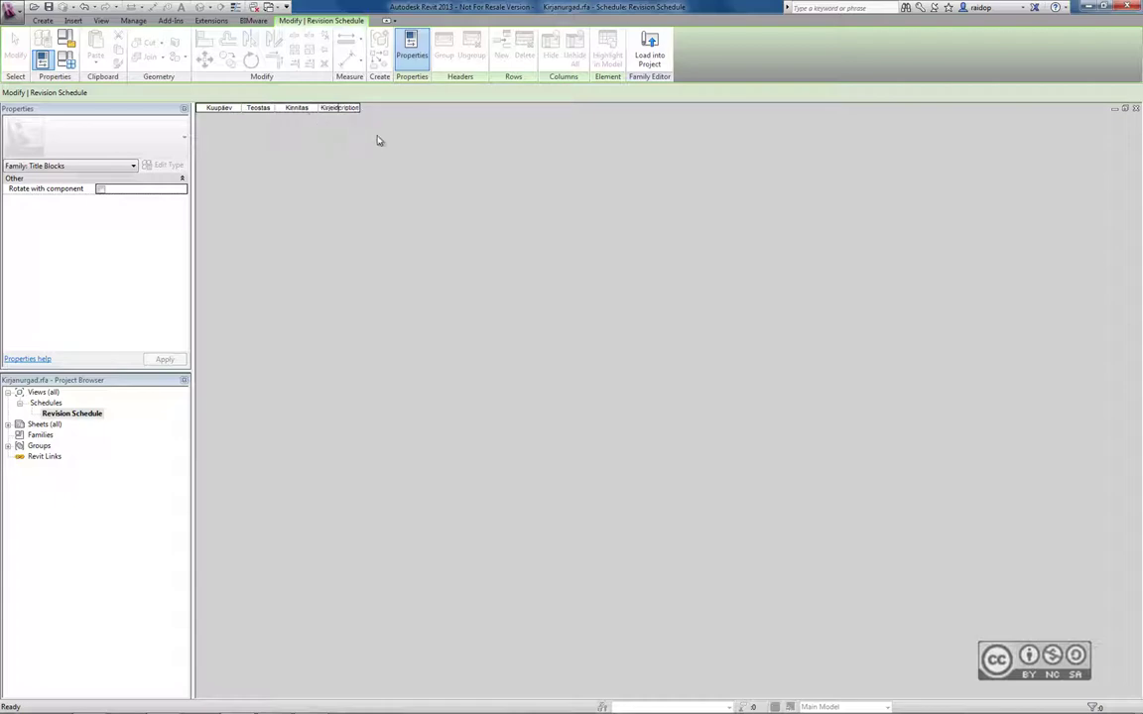
pyautogui.click(1136, 108)
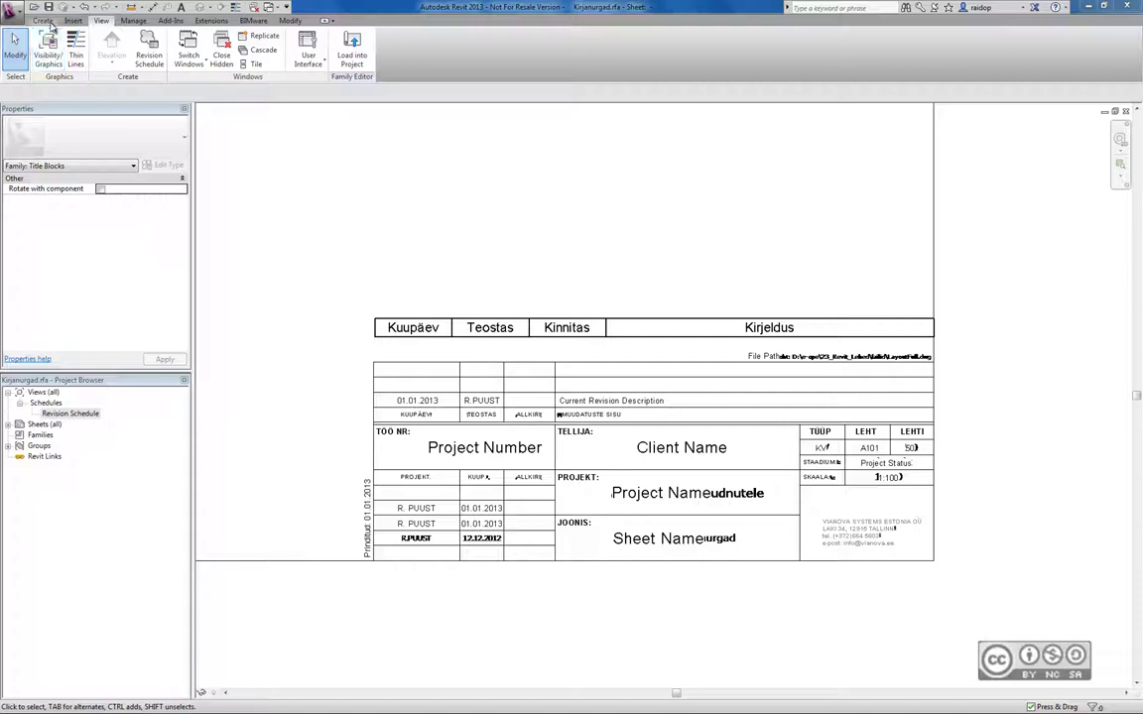
# Insert vianova_logo_gr_195.jpg and shrink it into the title block's company block
pyautogui.click(43, 21)
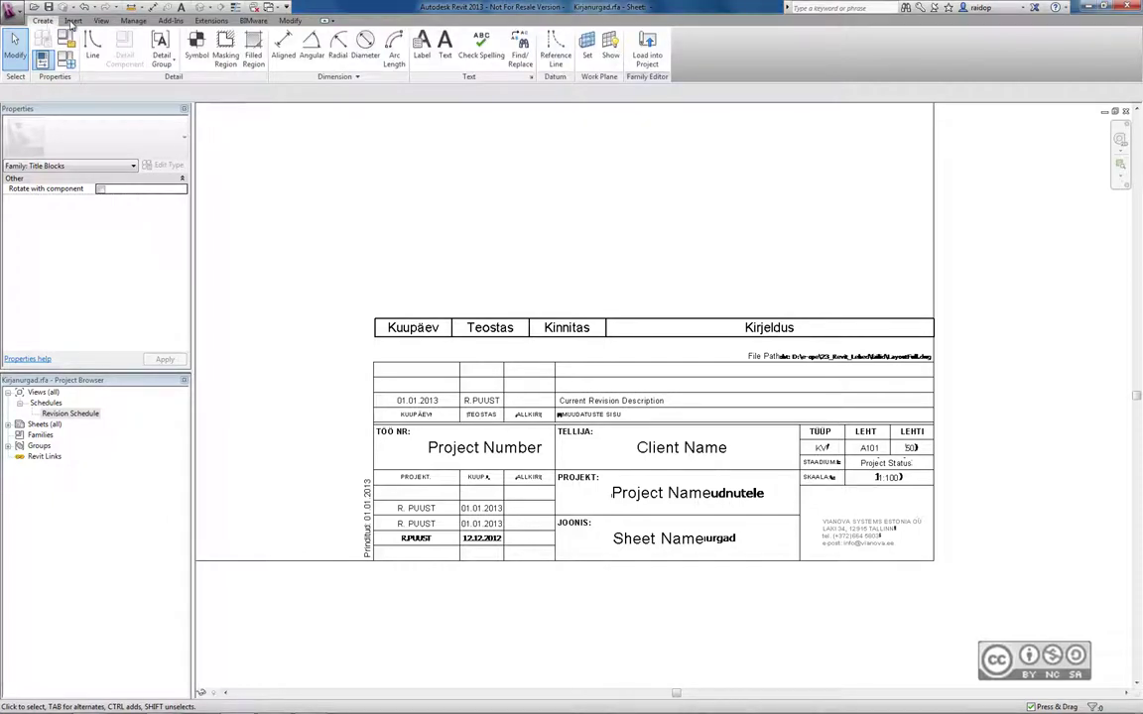
pyautogui.click(73, 21)
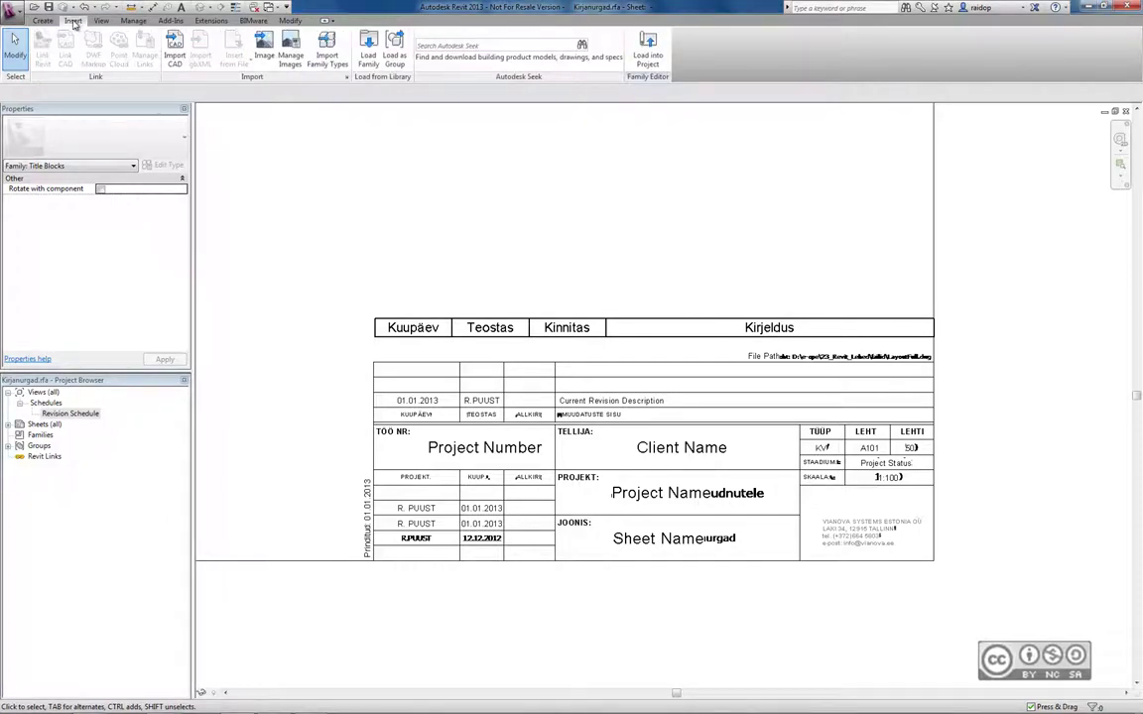
pyautogui.click(263, 50)
pyautogui.click(540, 316)
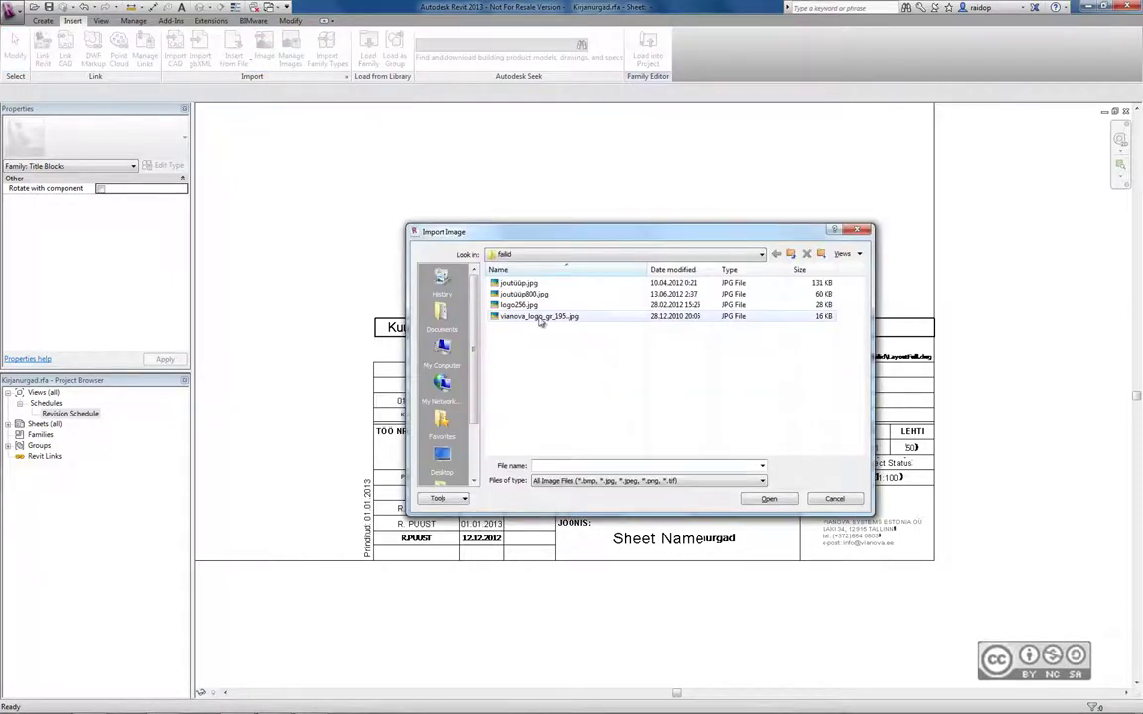
pyautogui.click(767, 499)
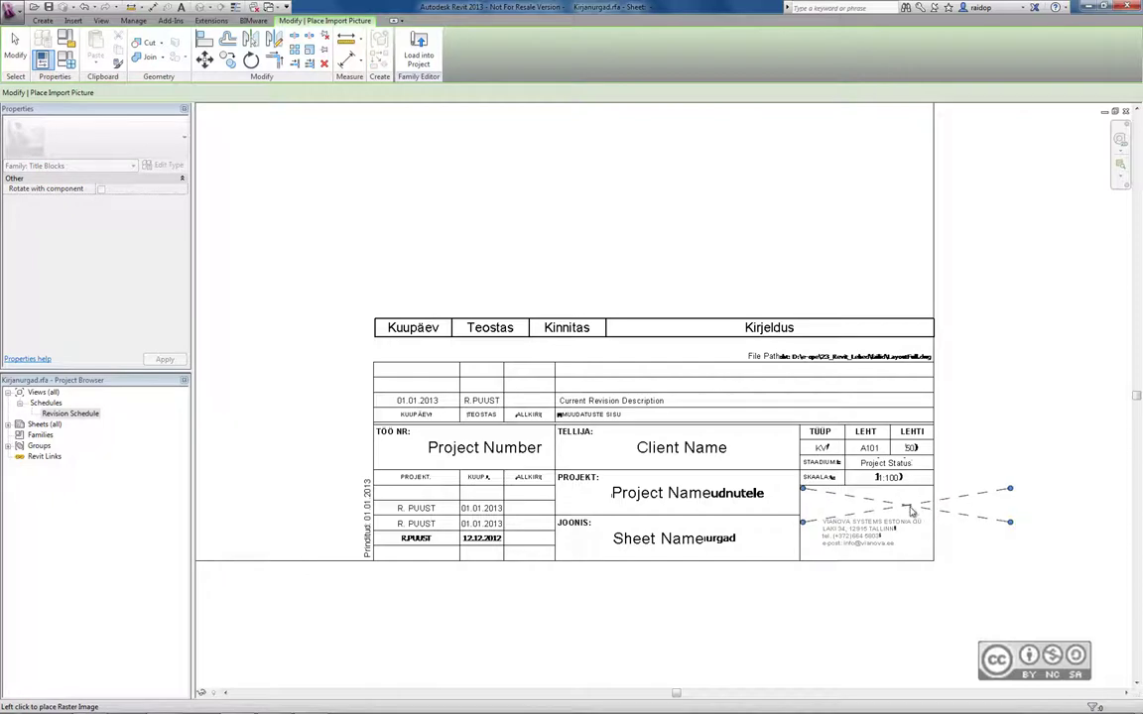
pyautogui.click(910, 510)
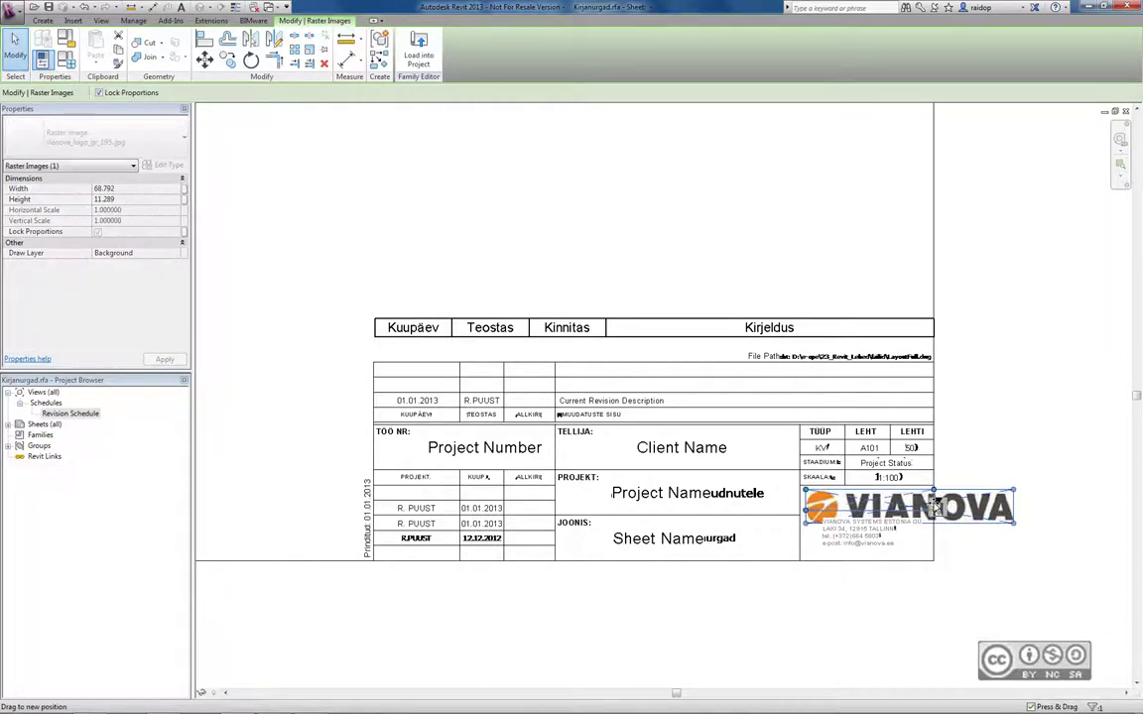
pyautogui.moveTo(933, 506); pyautogui.dragTo(932, 508)
pyautogui.click(982, 534)
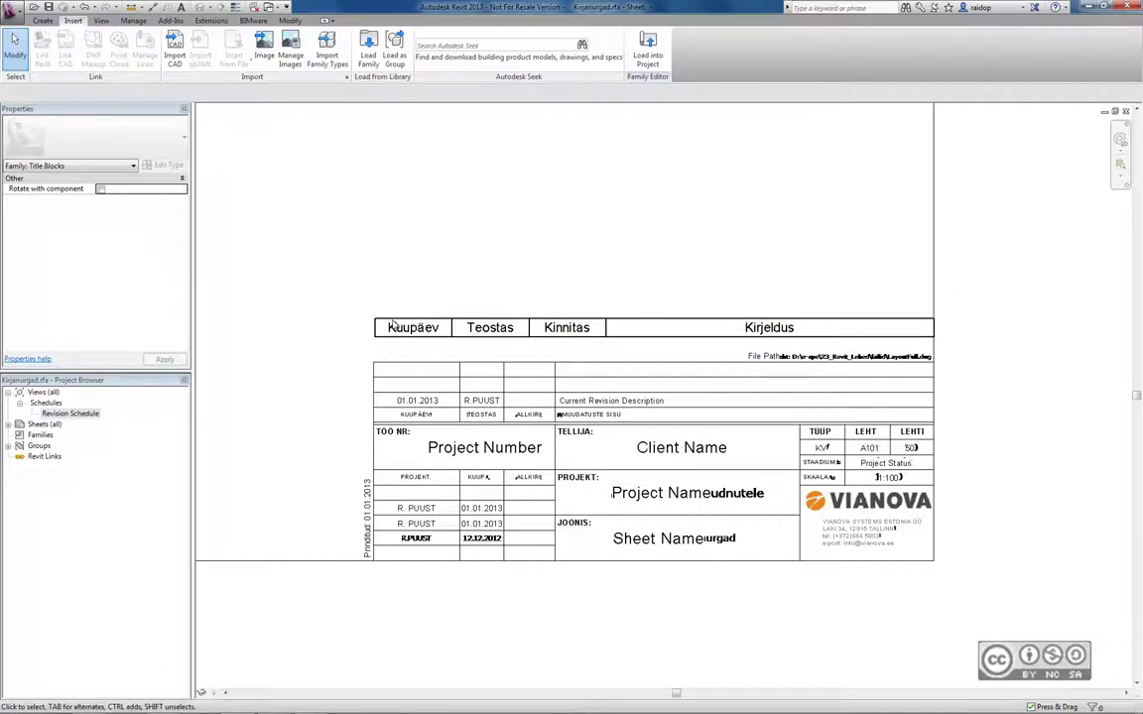
# Delete the placed revision schedule from the sheet and the Revision Schedule view from the Project Browser
pyautogui.click(592, 273)
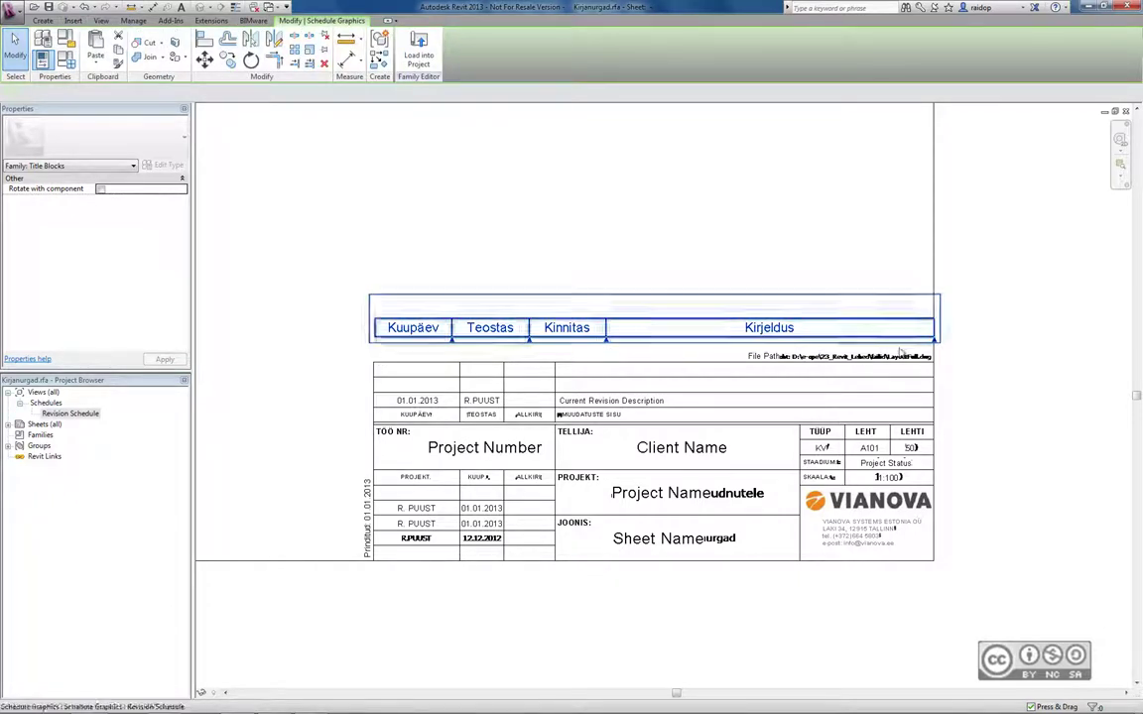
pyautogui.press('Delete')
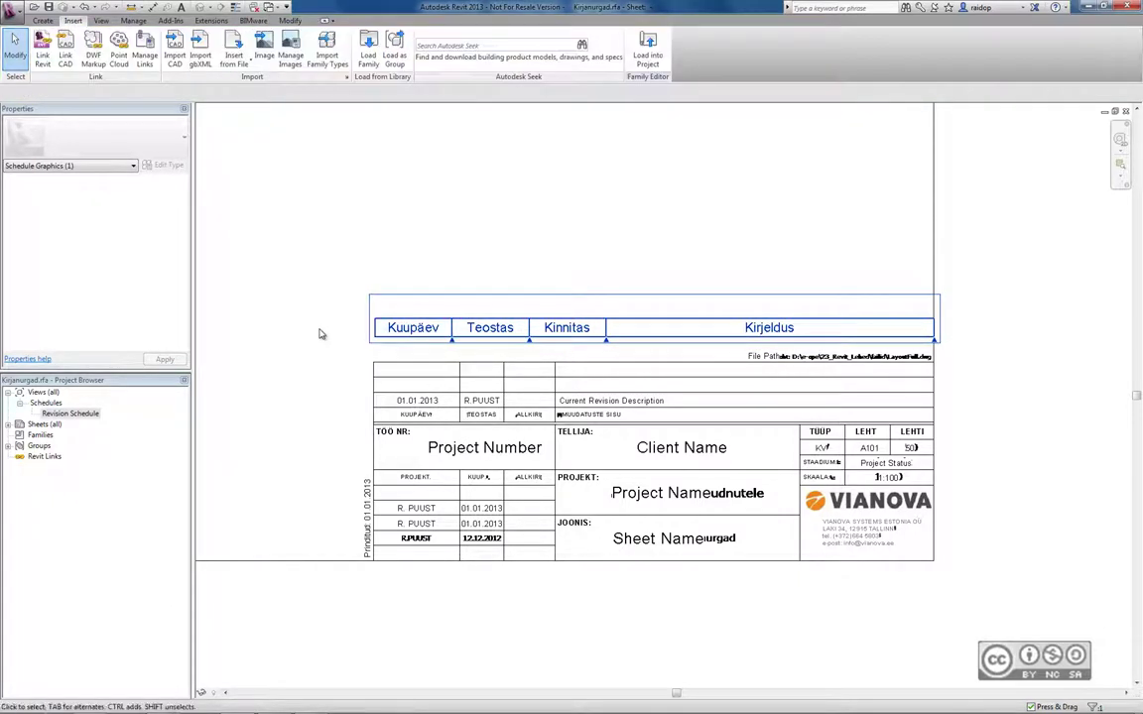
pyautogui.rightClick(63, 415)
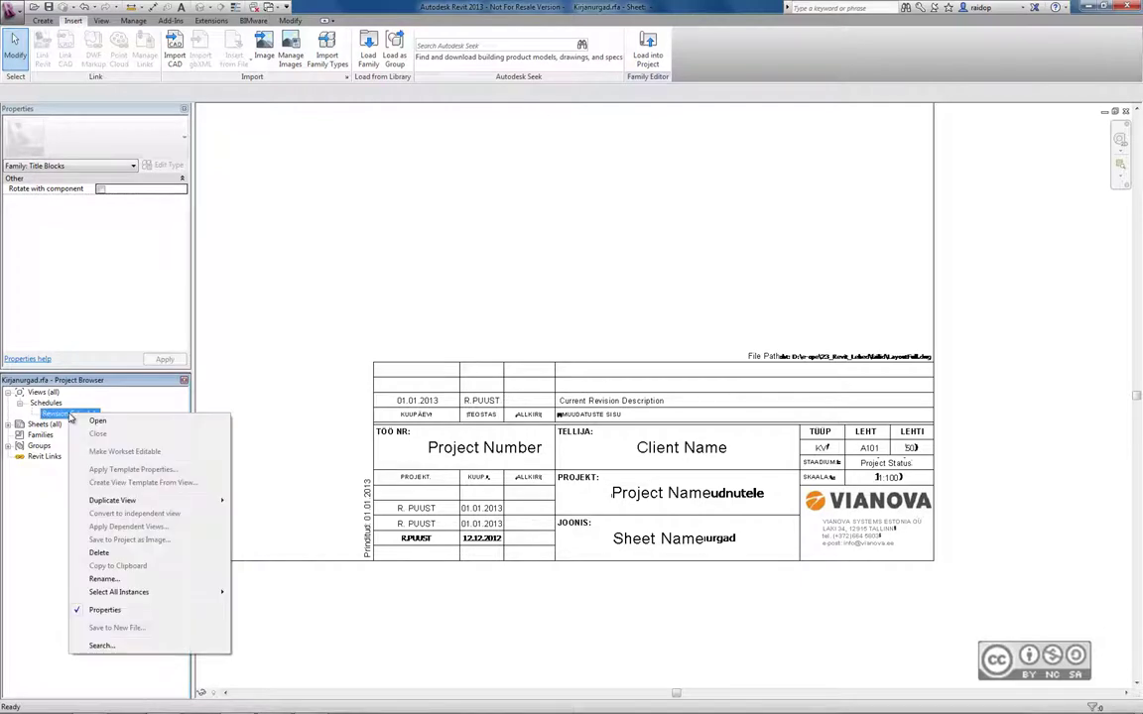
pyautogui.click(71, 414)
pyautogui.rightClick(80, 417)
pyautogui.press('Escape')
pyautogui.press('Delete')
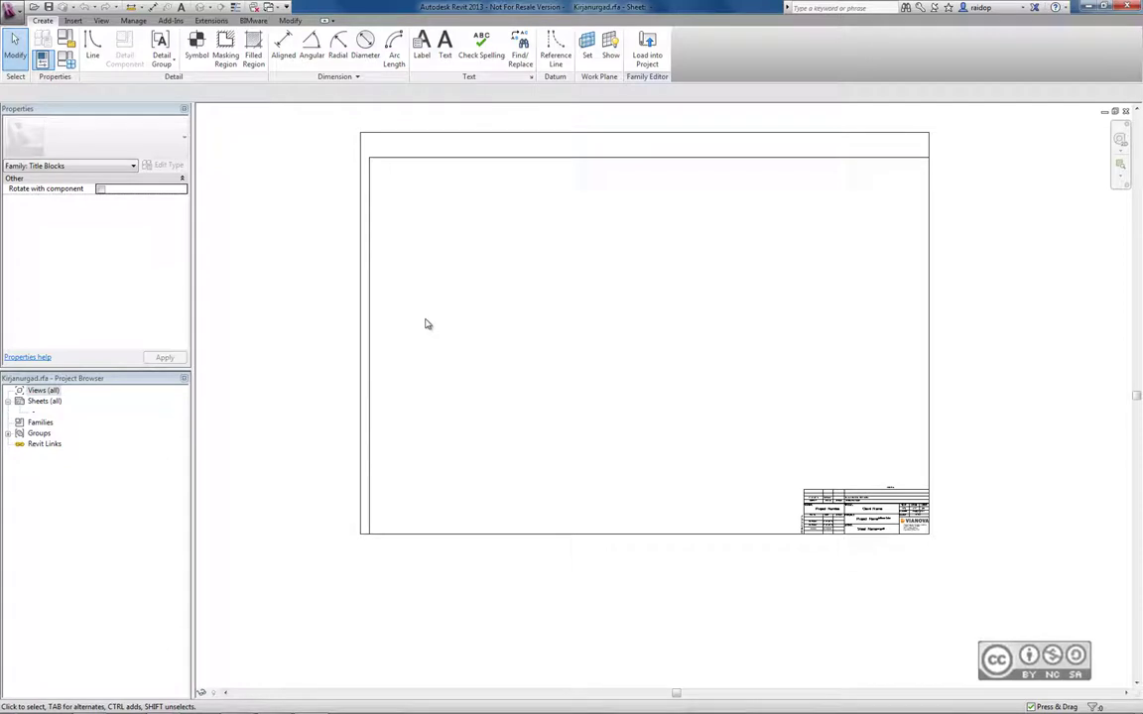
pyautogui.click(371, 317)
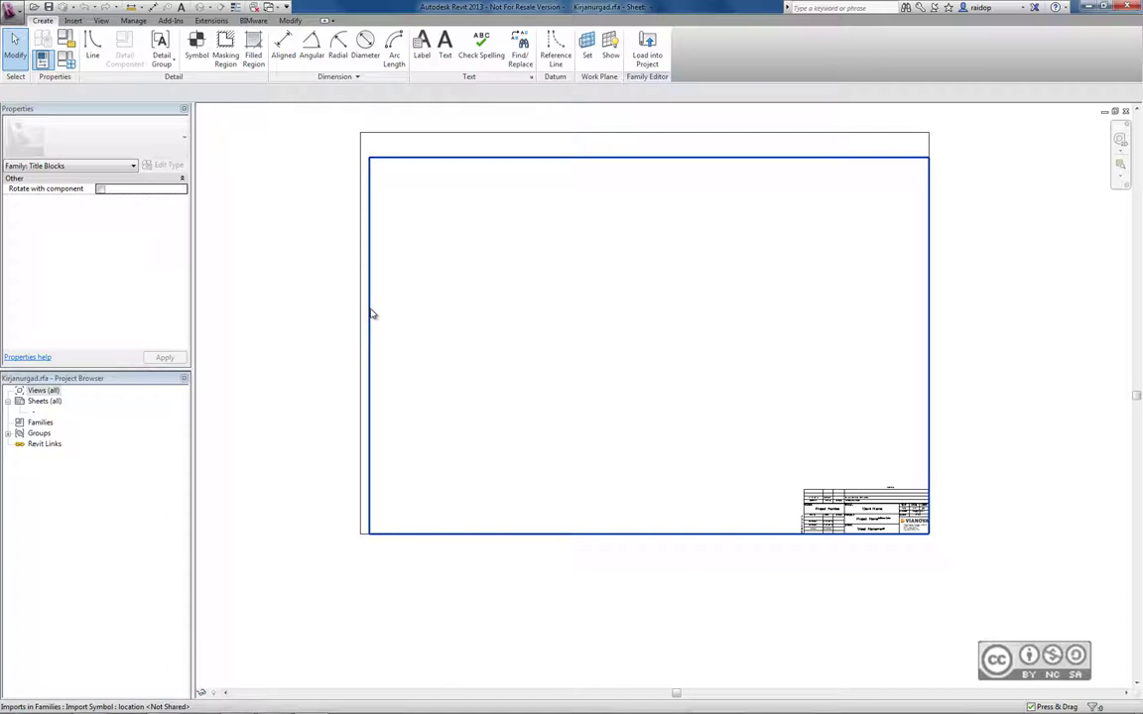
pyautogui.click(470, 313)
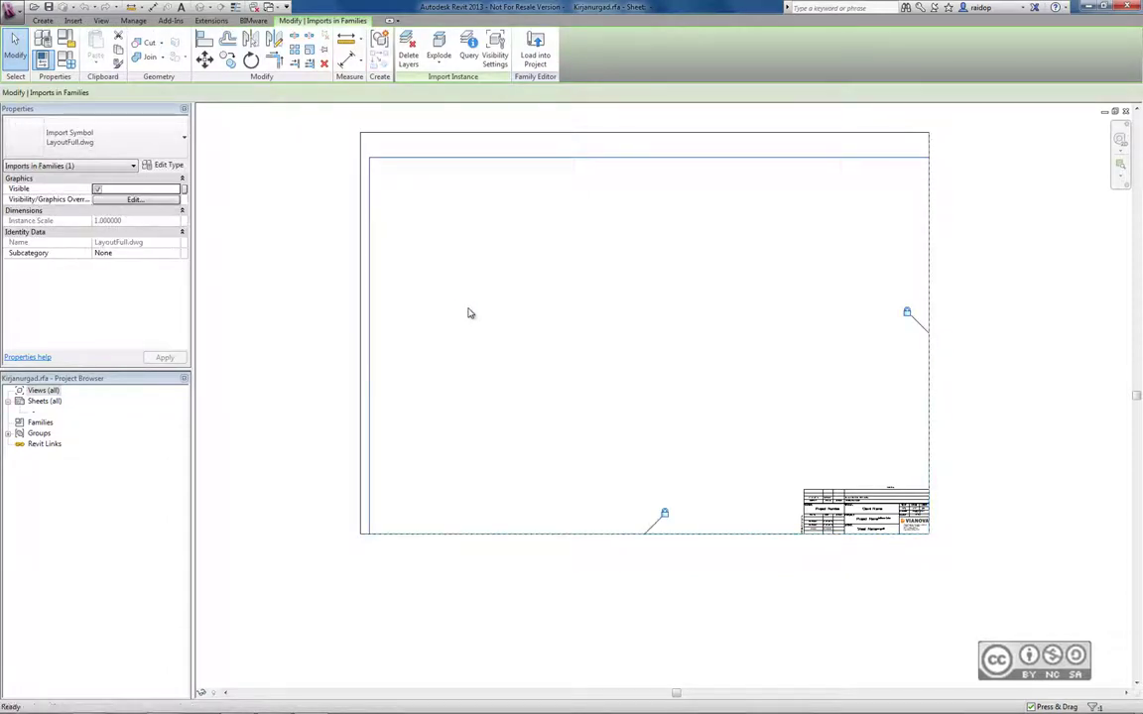
pyautogui.press('Escape')
pyautogui.scroll(5, 977, 517)
pyautogui.scroll(1, 750, 535)
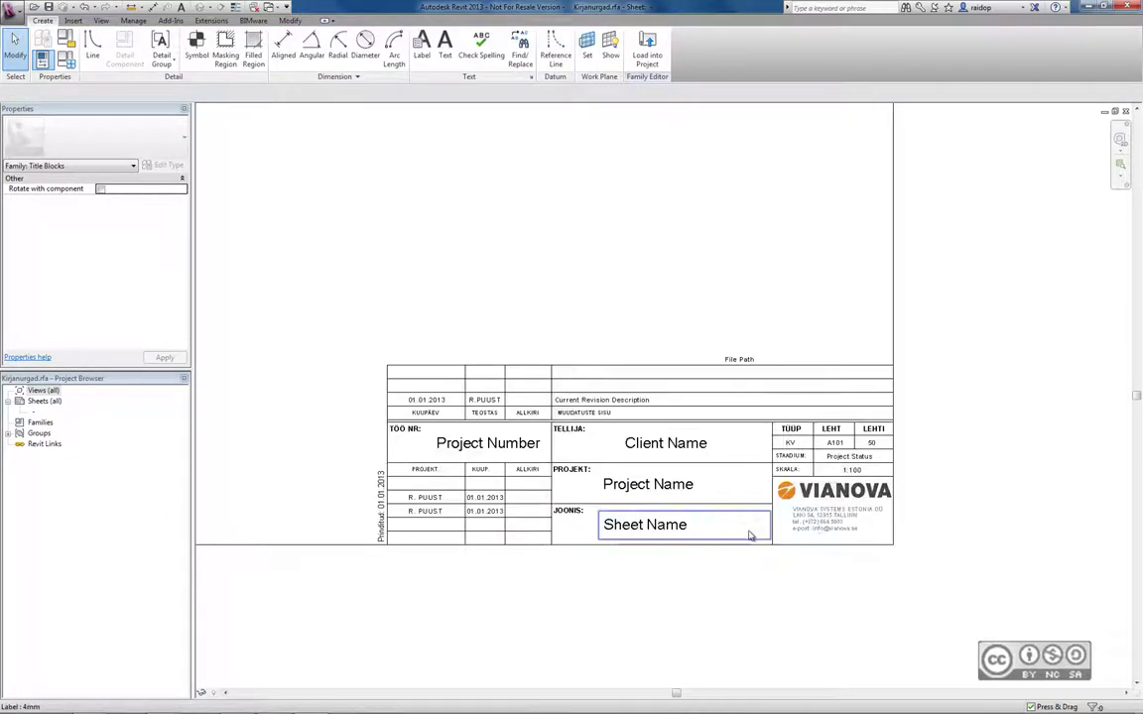
pyautogui.scroll(1, 681, 480)
pyautogui.scroll(1, 681, 480)
pyautogui.scroll(1, 1030, 395)
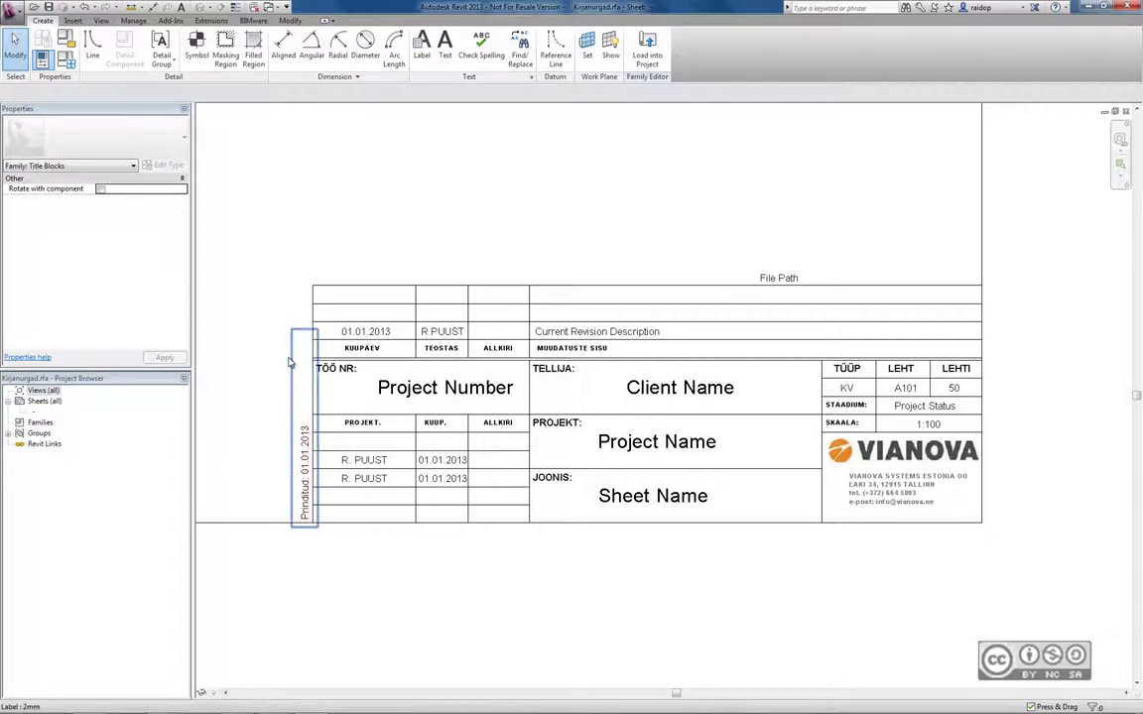
# Window-select everything on the title block sheet, then clear the selection
pyautogui.scroll(-5, 261, 217)
pyautogui.moveTo(496, 298); pyautogui.dragTo(760, 402, button='middle')
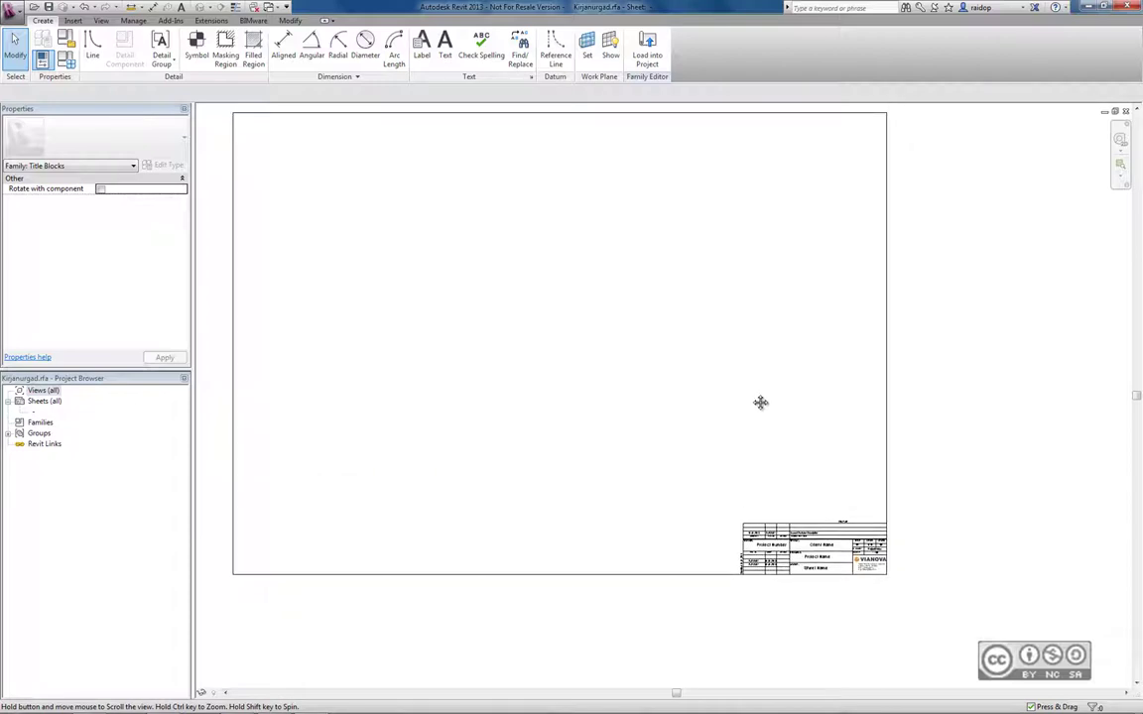
pyautogui.scroll(-1, 752, 400)
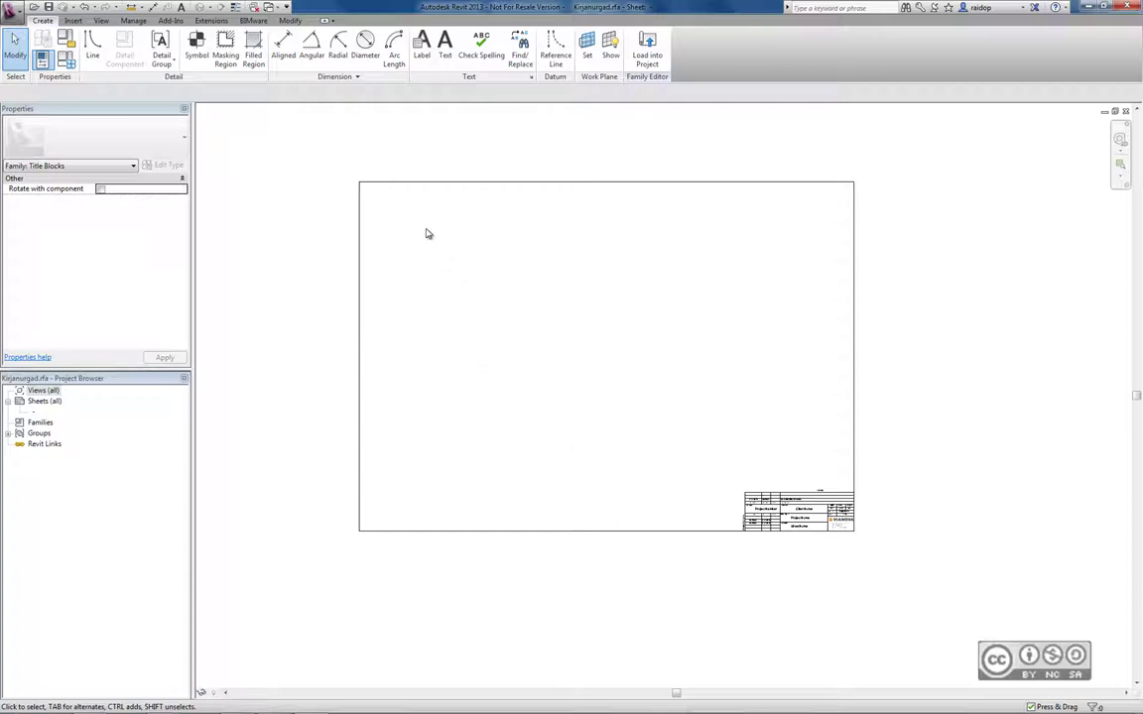
pyautogui.moveTo(288, 138); pyautogui.dragTo(901, 591)
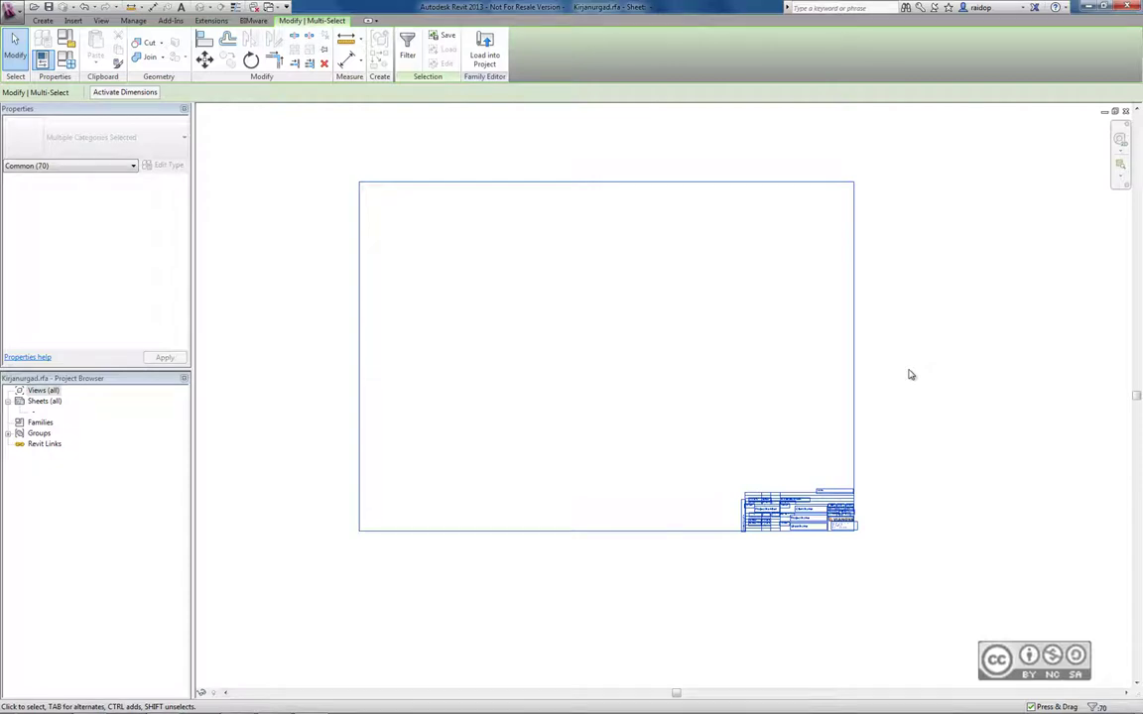
pyautogui.click(911, 374)
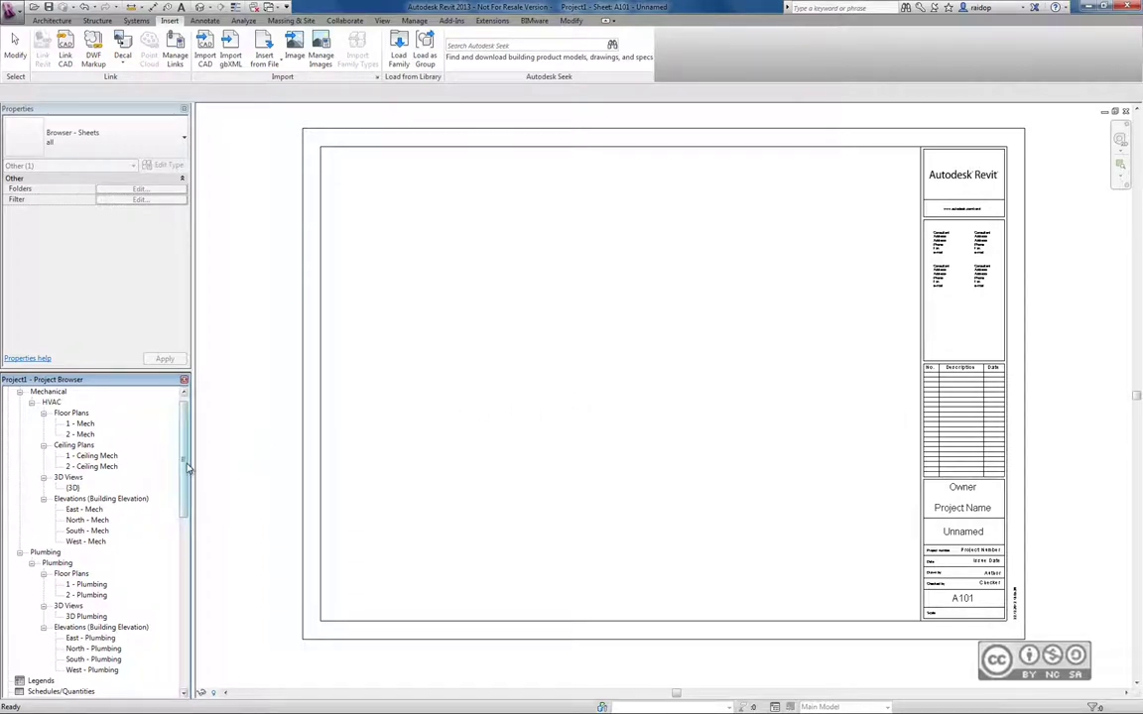
# Switch to Project1 and bring up the options for Sheets (all)
pyautogui.click(44, 645)
pyautogui.scroll(-5, 69, 504)
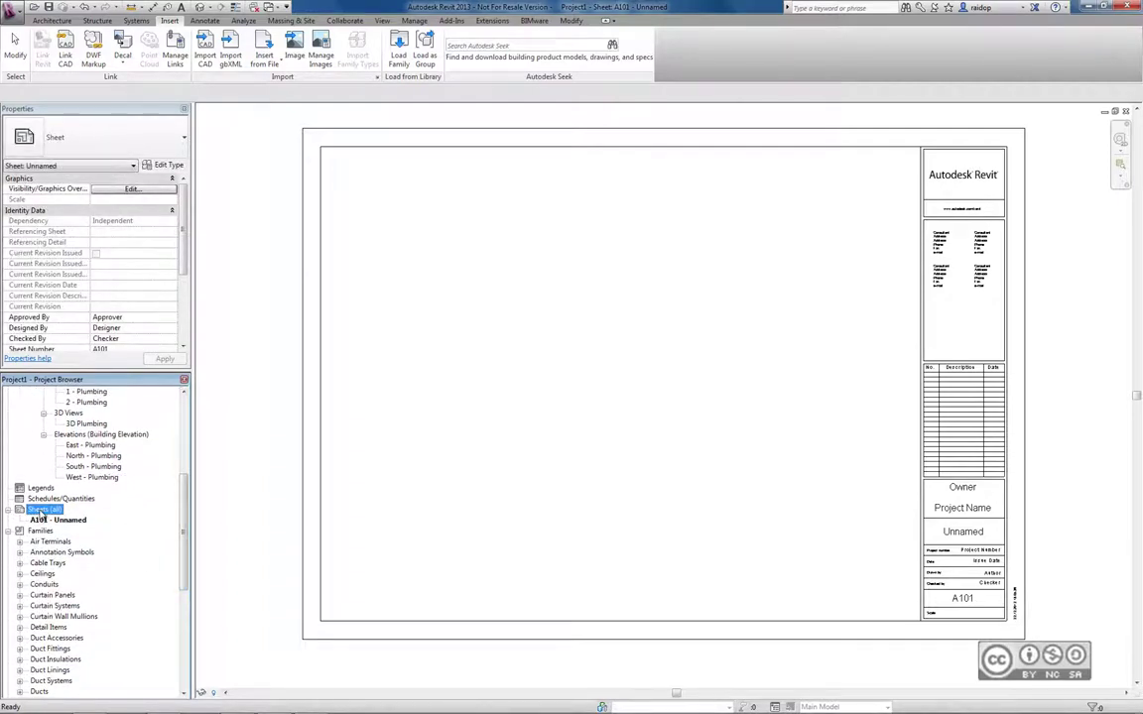
pyautogui.rightClick(42, 514)
# Create sheet A105 using Kirjanurgad.rfa loaded from the e-ope/23_Revit_Lehed/failid folder
pyautogui.click(78, 520)
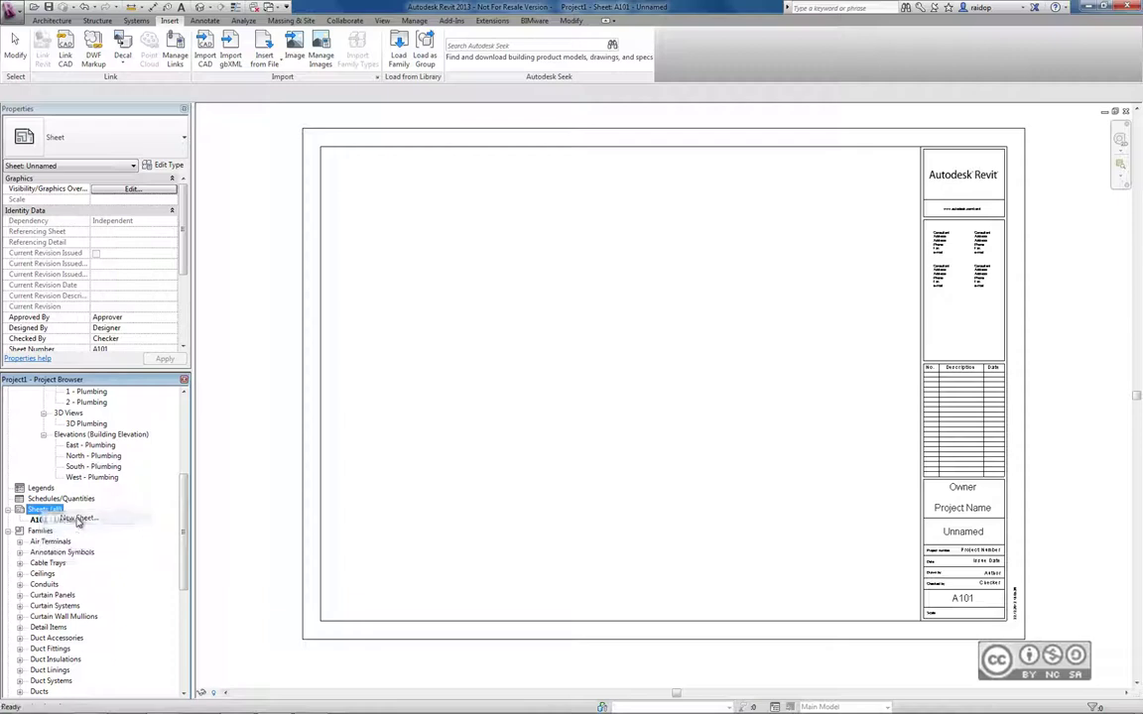
pyautogui.click(657, 229)
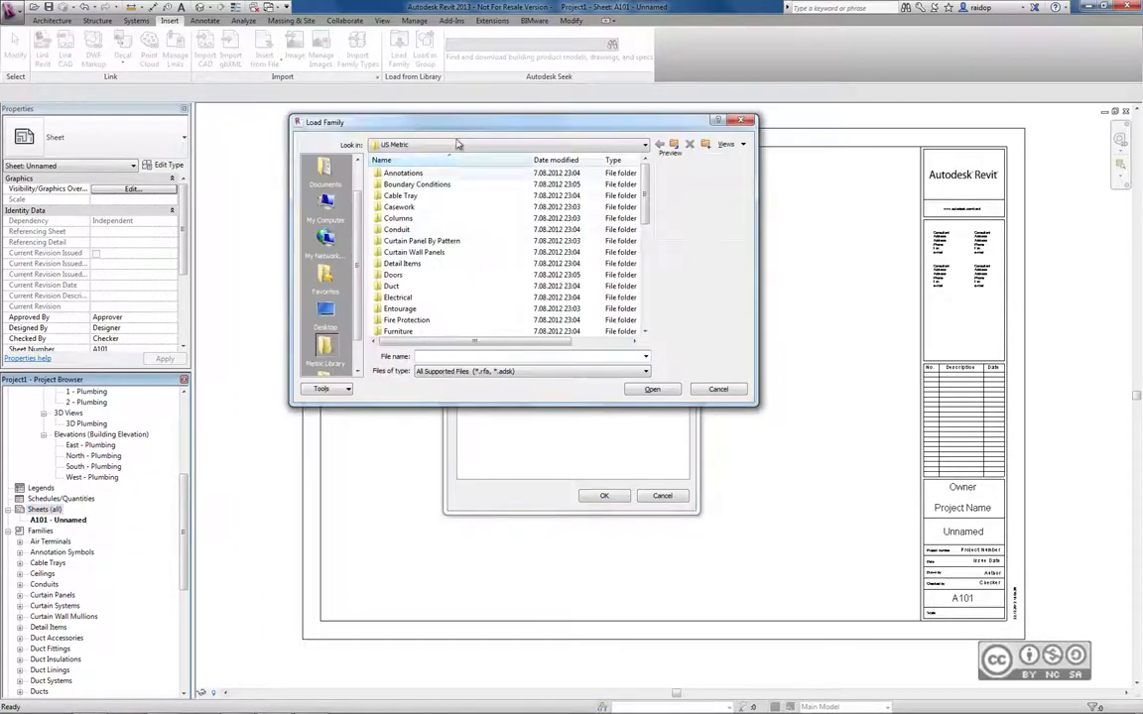
pyautogui.click(454, 145)
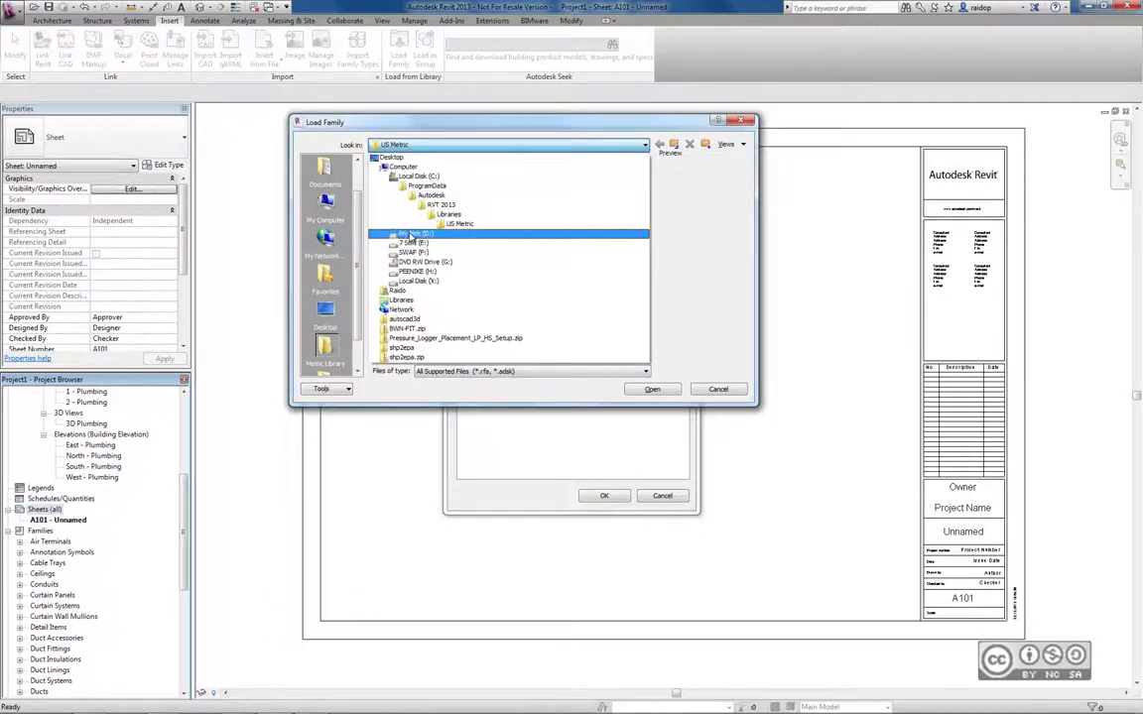
pyautogui.click(409, 234)
pyautogui.doubleClick(427, 250)
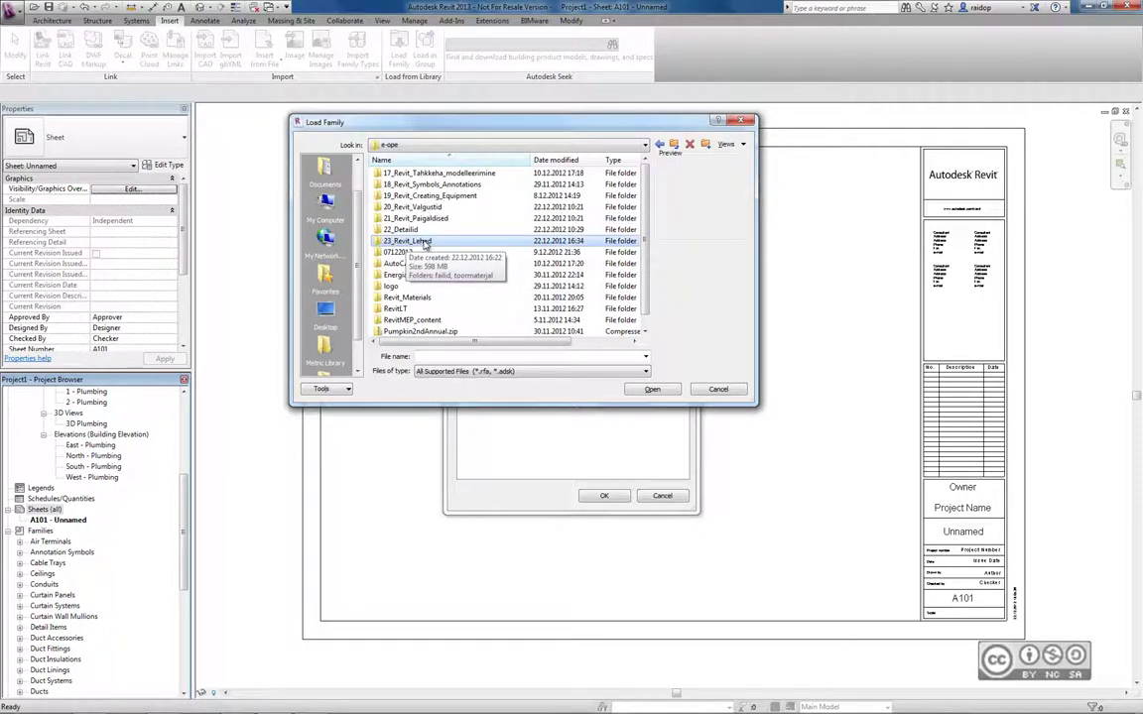
pyautogui.doubleClick(427, 245)
pyautogui.doubleClick(406, 173)
pyautogui.click(433, 196)
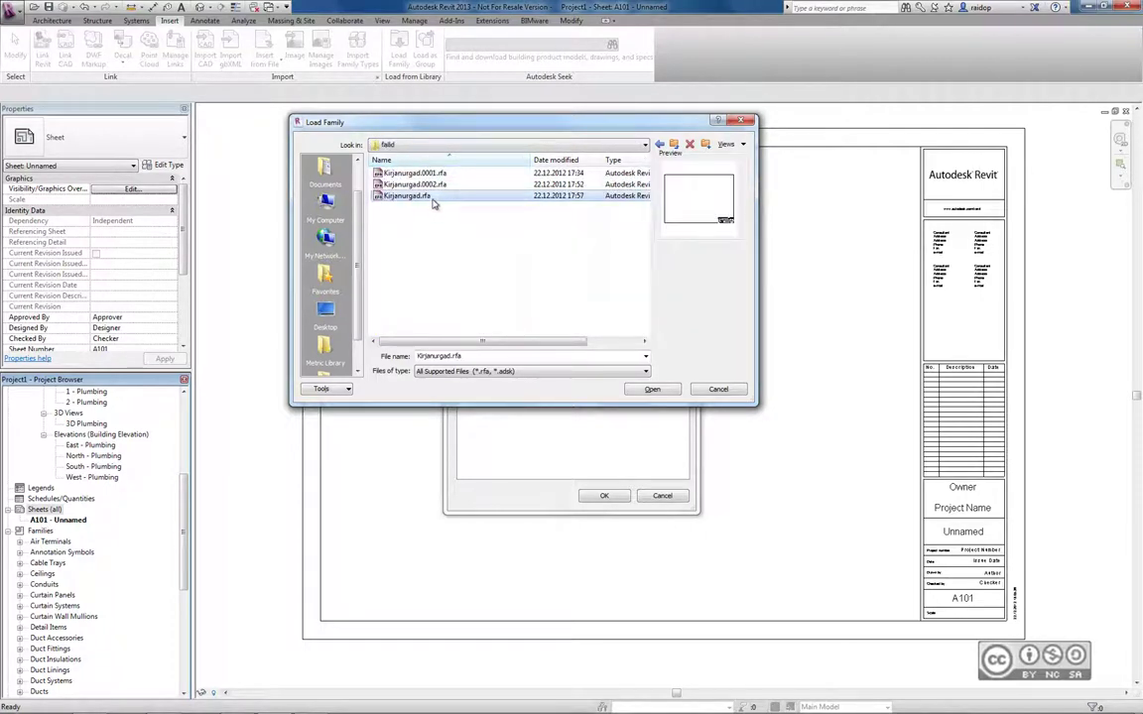
pyautogui.click(651, 389)
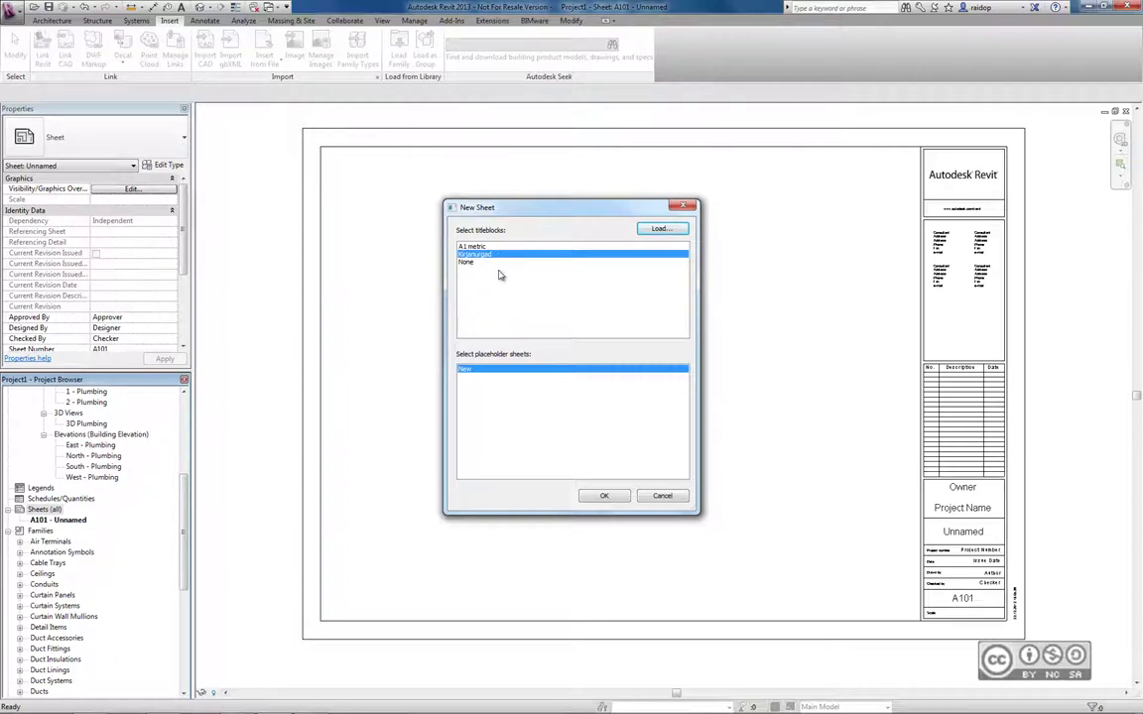
pyautogui.click(596, 495)
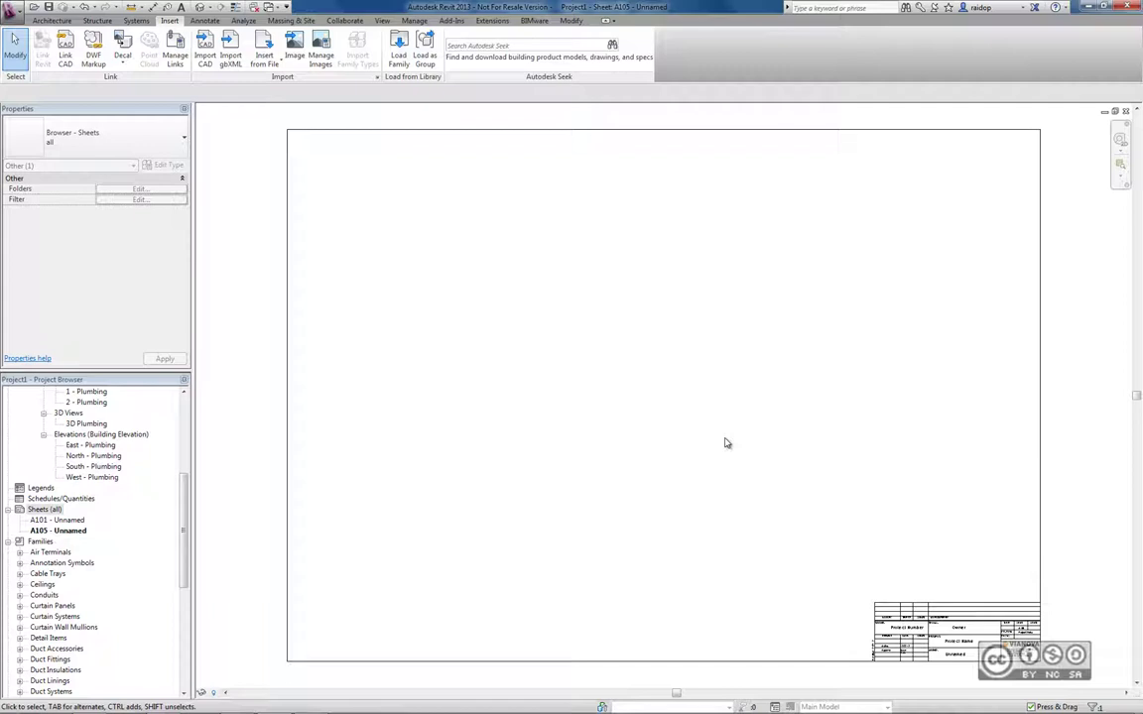
# Expand Annotation Symbols to show Kirjanurgad, then zoom in on sheet A105's title block
pyautogui.moveTo(188, 539); pyautogui.dragTo(187, 581)
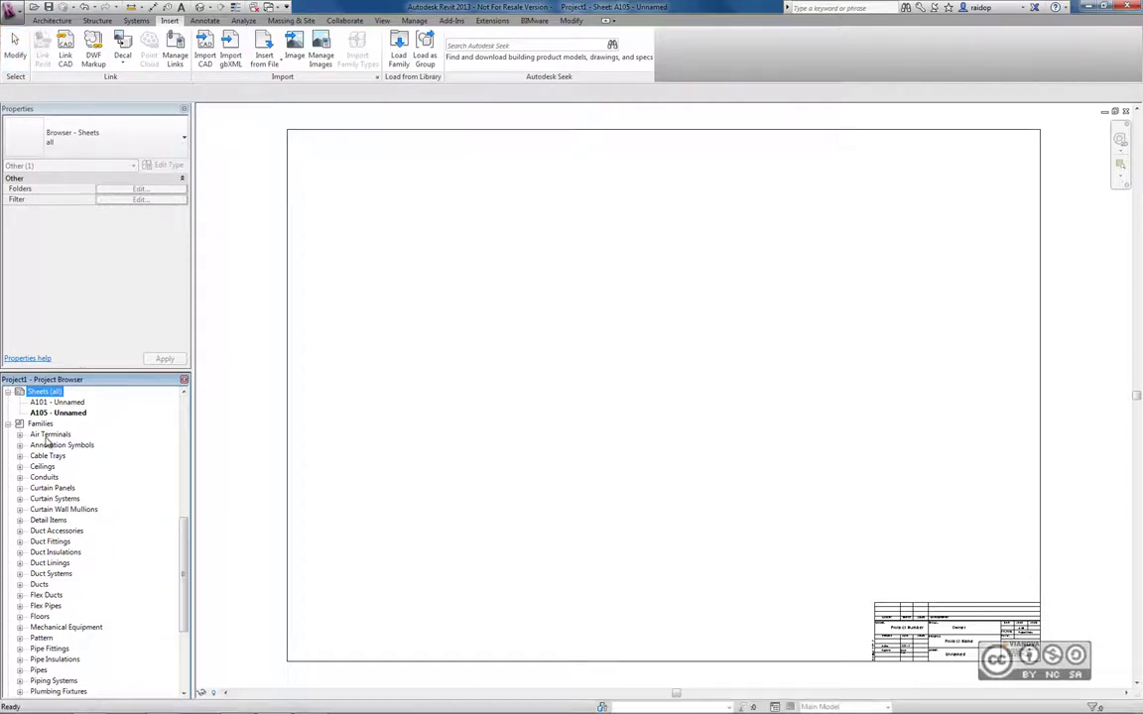
pyautogui.click(19, 445)
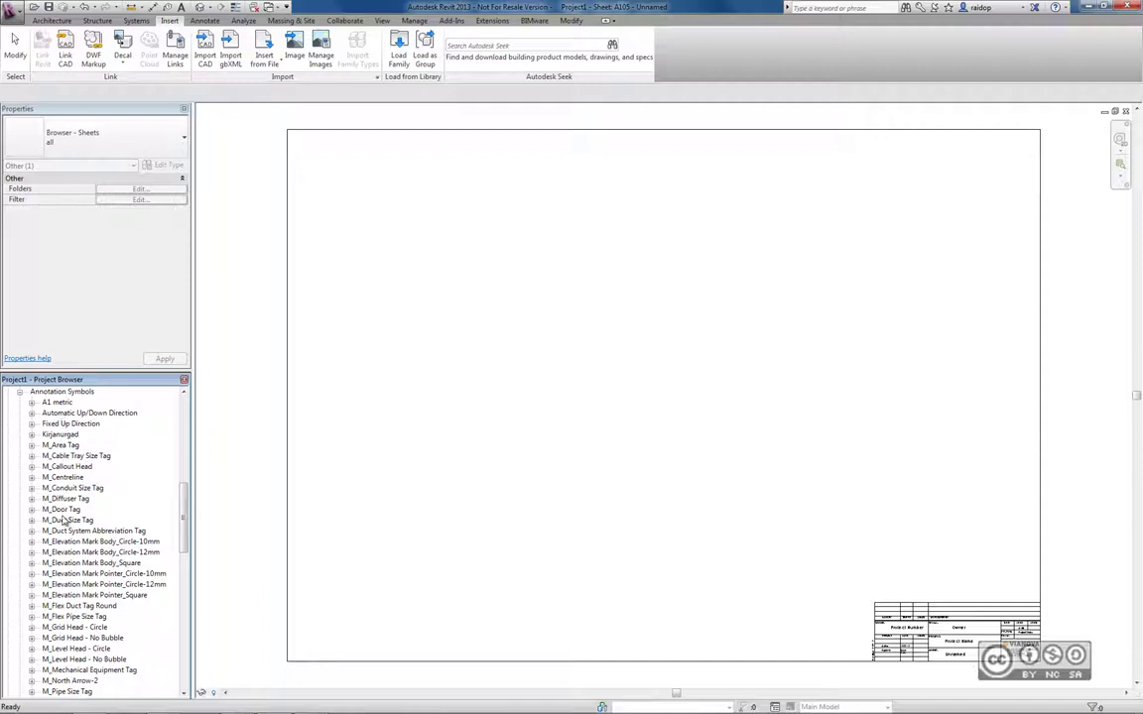
pyautogui.scroll(8, 51, 418)
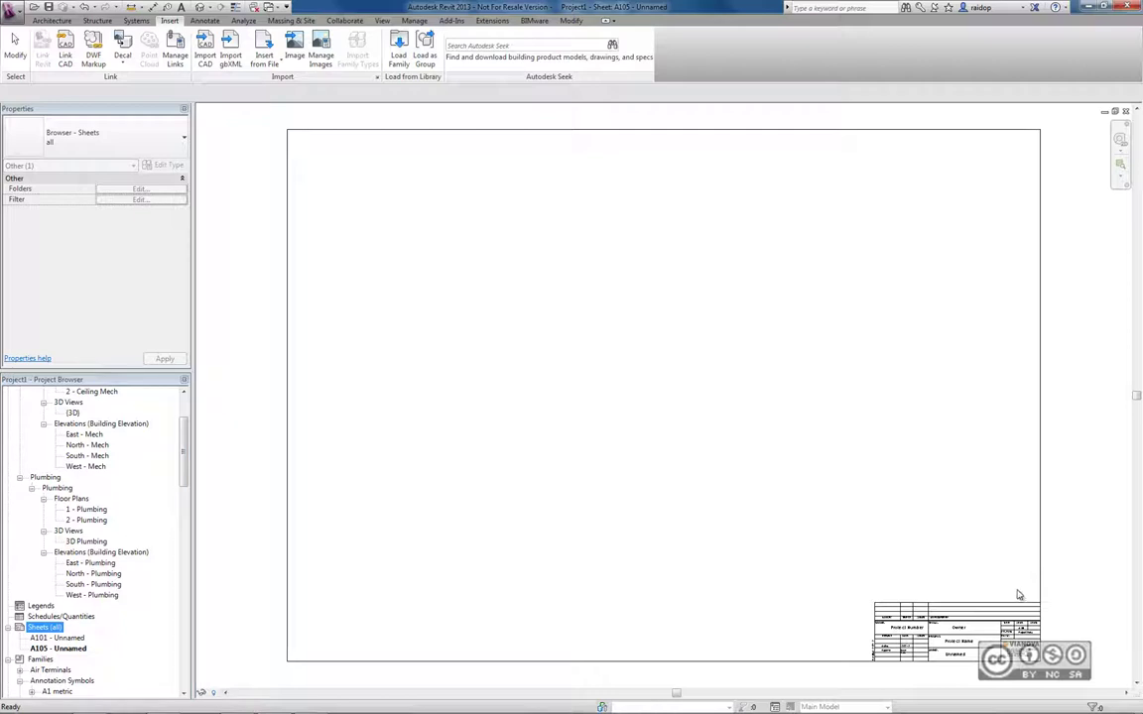
pyautogui.moveTo(1032, 652); pyautogui.dragTo(976, 625, button='middle')
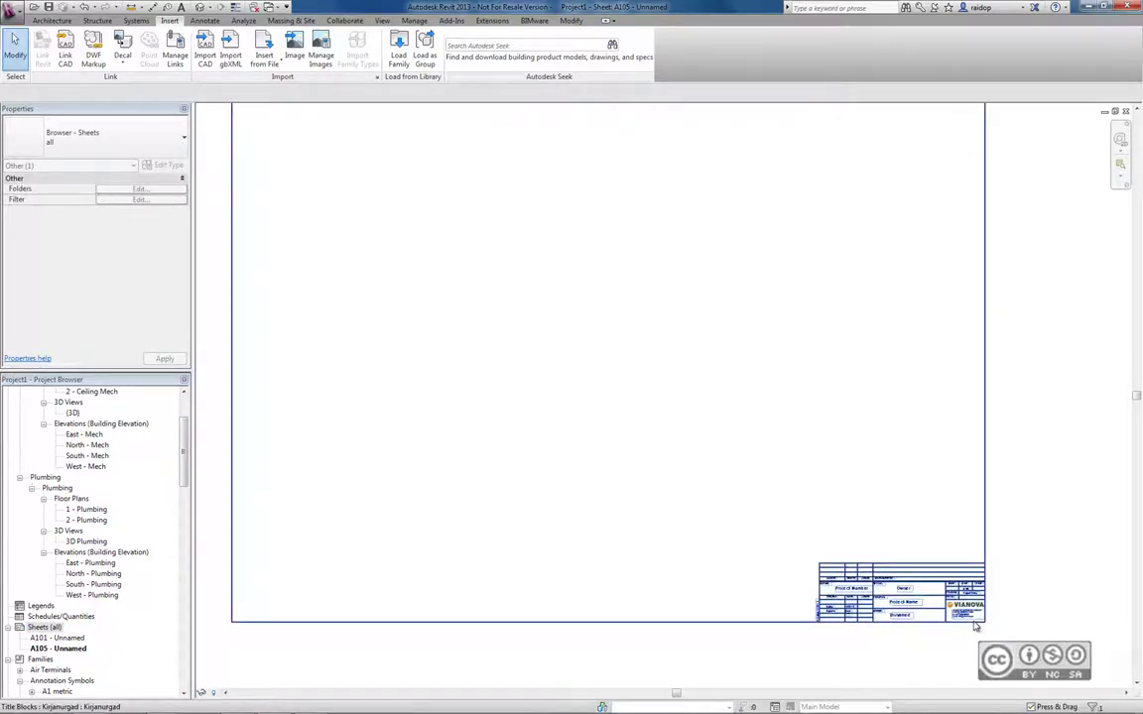
pyautogui.scroll(1, 975, 625)
pyautogui.scroll(1, 975, 625)
pyautogui.scroll(1, 975, 625)
pyautogui.scroll(1, 975, 624)
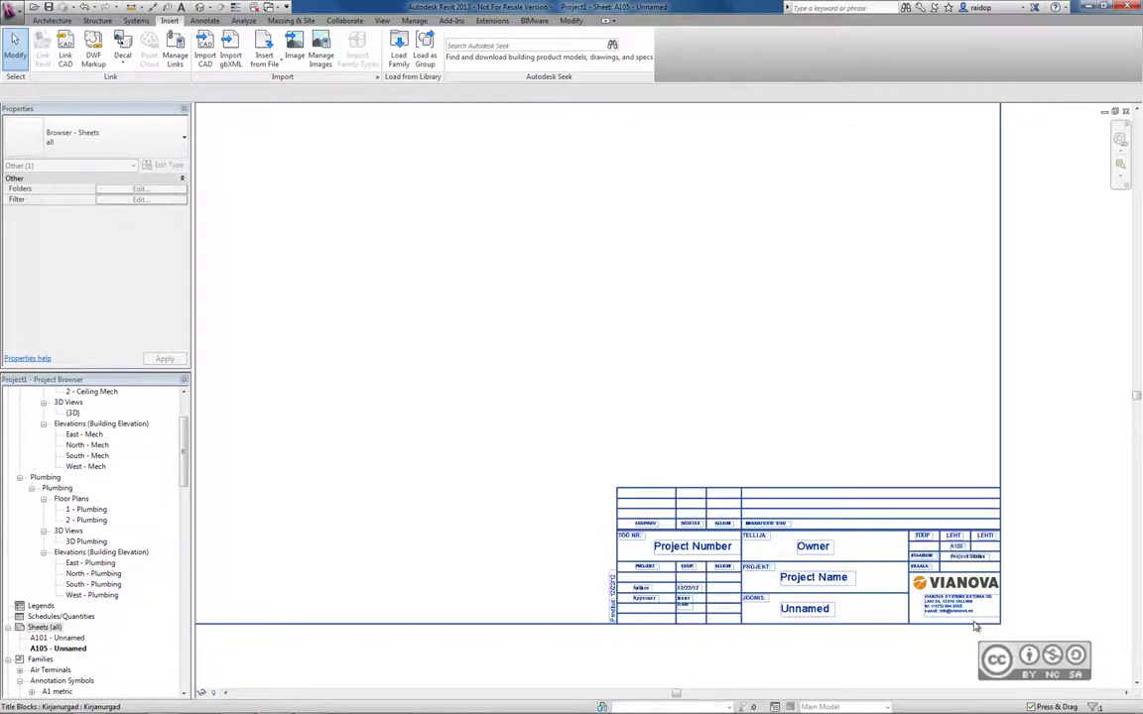
pyautogui.scroll(1, 976, 624)
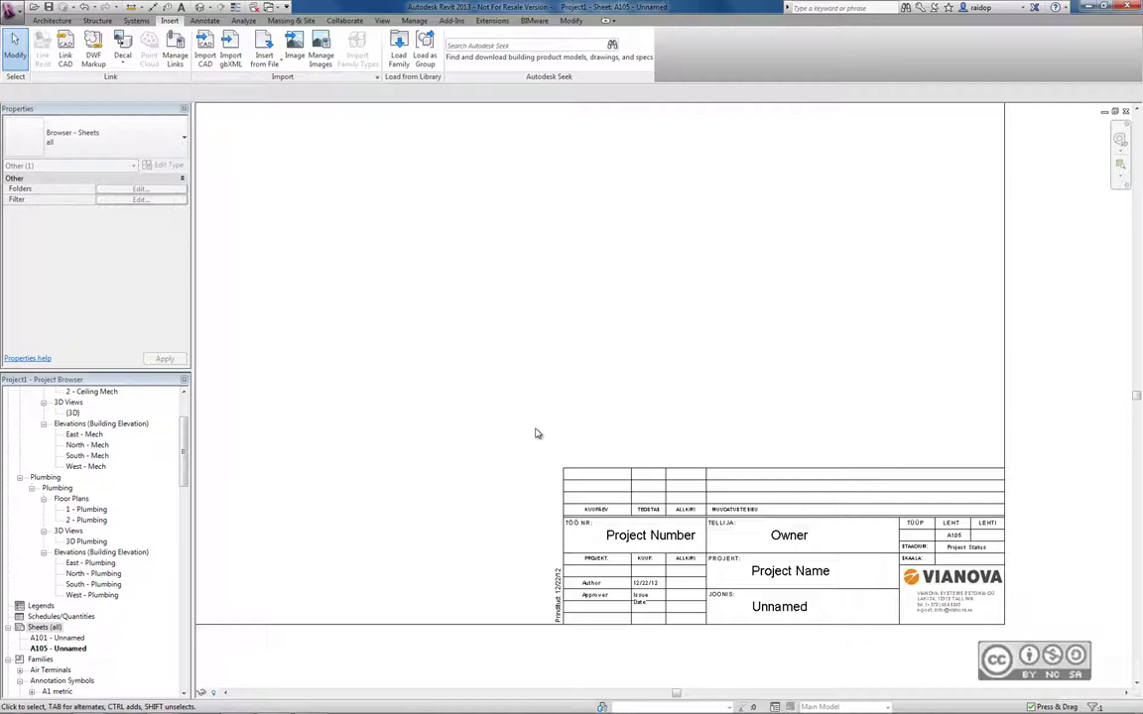
# In Project Information, enter client Maanteeamet, project name Revit - Sheets and project number 2013-01
pyautogui.click(414, 21)
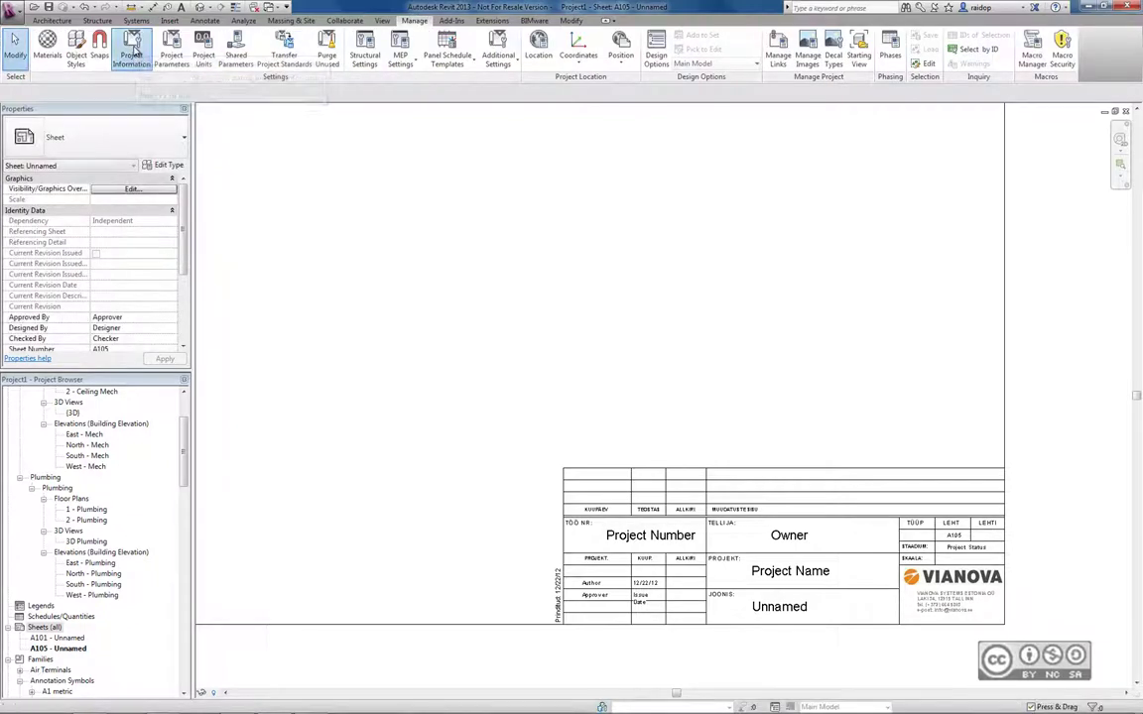
pyautogui.click(134, 54)
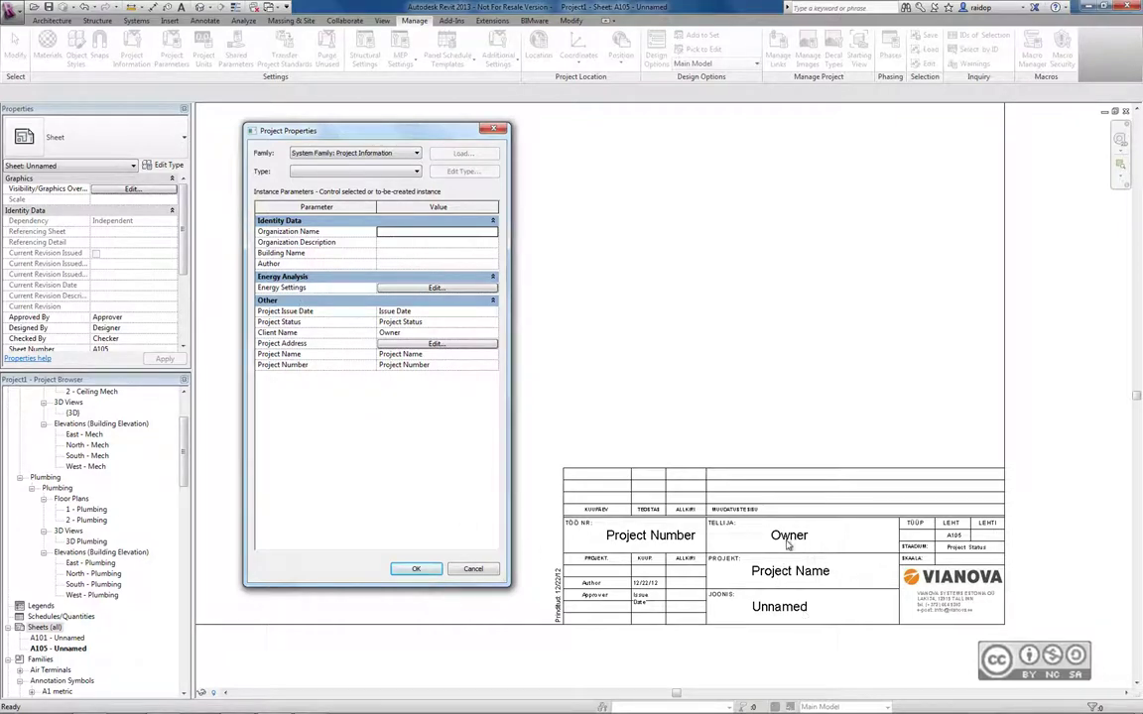
pyautogui.click(416, 334)
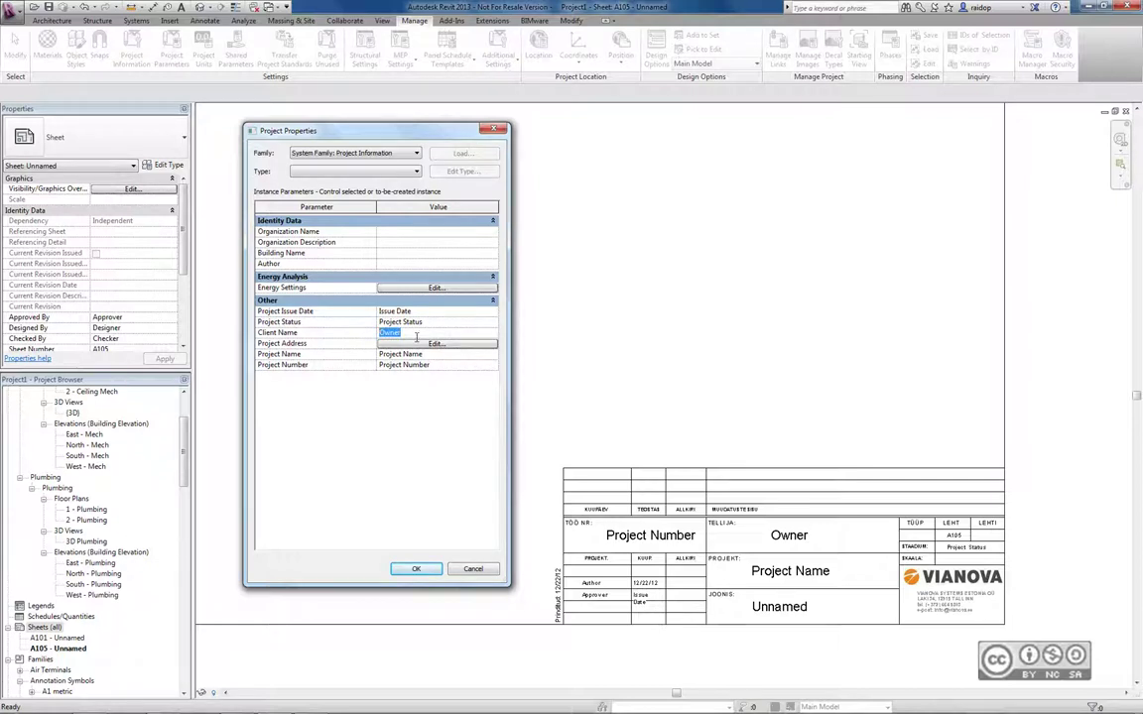
pyautogui.write('Maanteeamet')
pyautogui.click(385, 354)
pyautogui.write('Revit - Sheets')
pyautogui.click(380, 364)
pyautogui.write('20')
pyautogui.write('13-01')
# Set the issue date to 01.01.2013 and the project status to Tööprojekt, then confirm
pyautogui.click(394, 311)
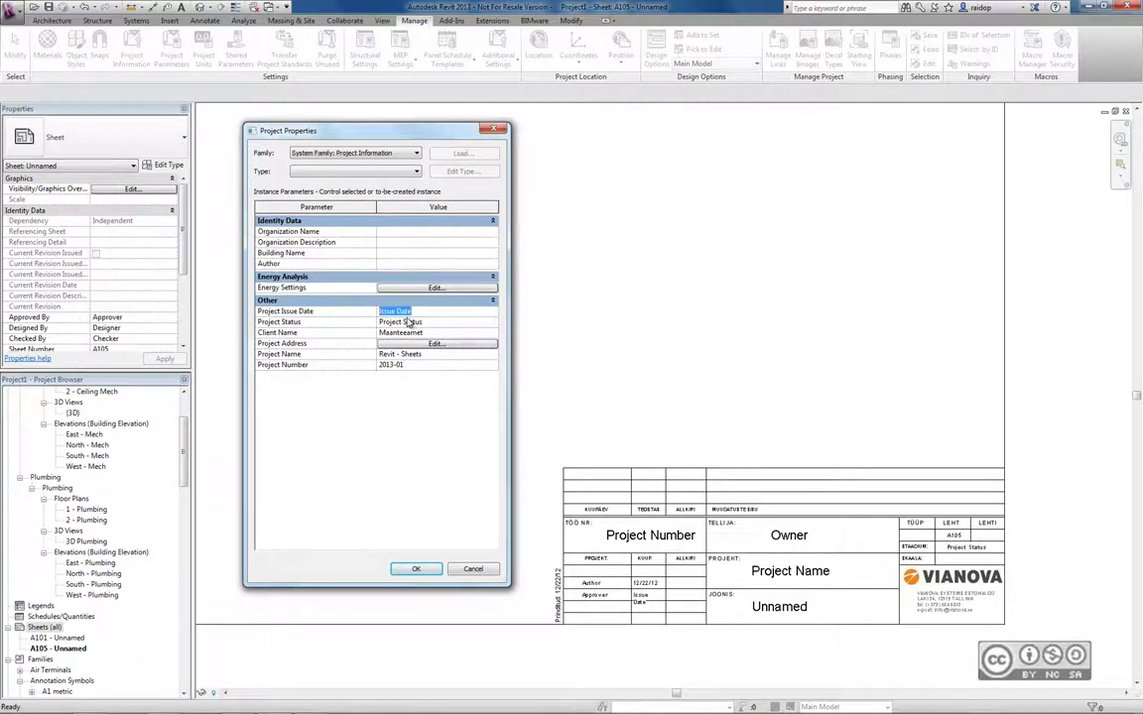
pyautogui.write('01.01.2013')
pyautogui.click(409, 323)
pyautogui.write('To')
pyautogui.click(416, 569)
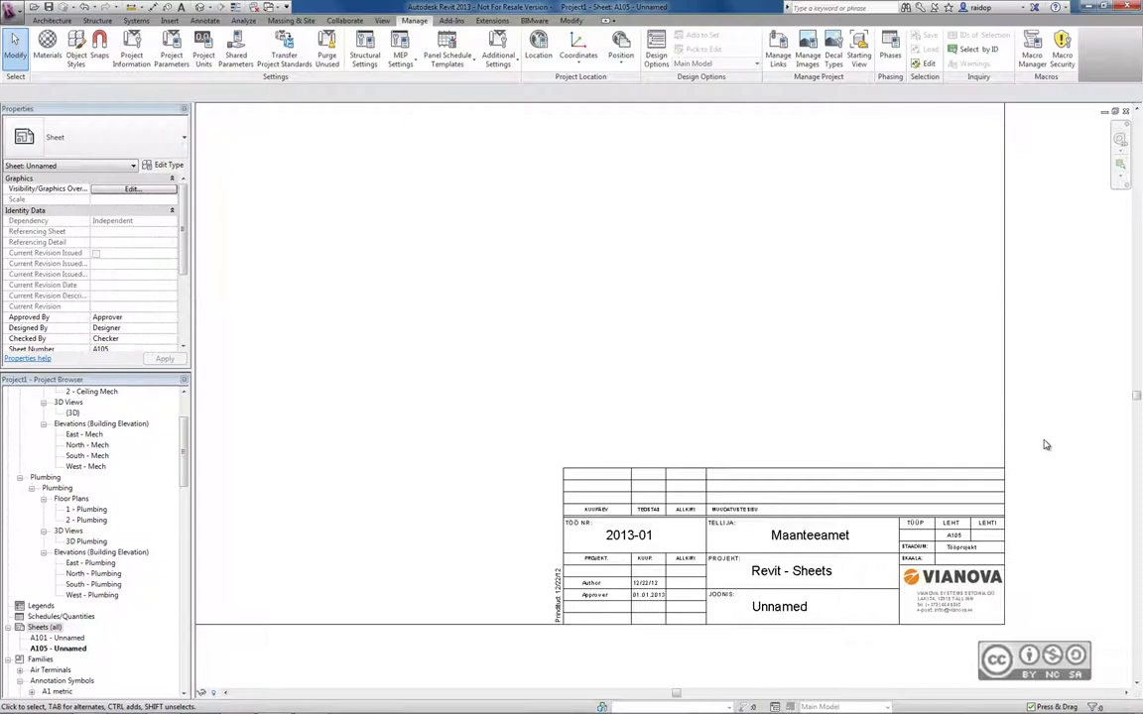
# Fill the sheet's Drawn By field with the drafter's name, leaving Approved By unchanged
pyautogui.moveTo(185, 257); pyautogui.dragTo(185, 315)
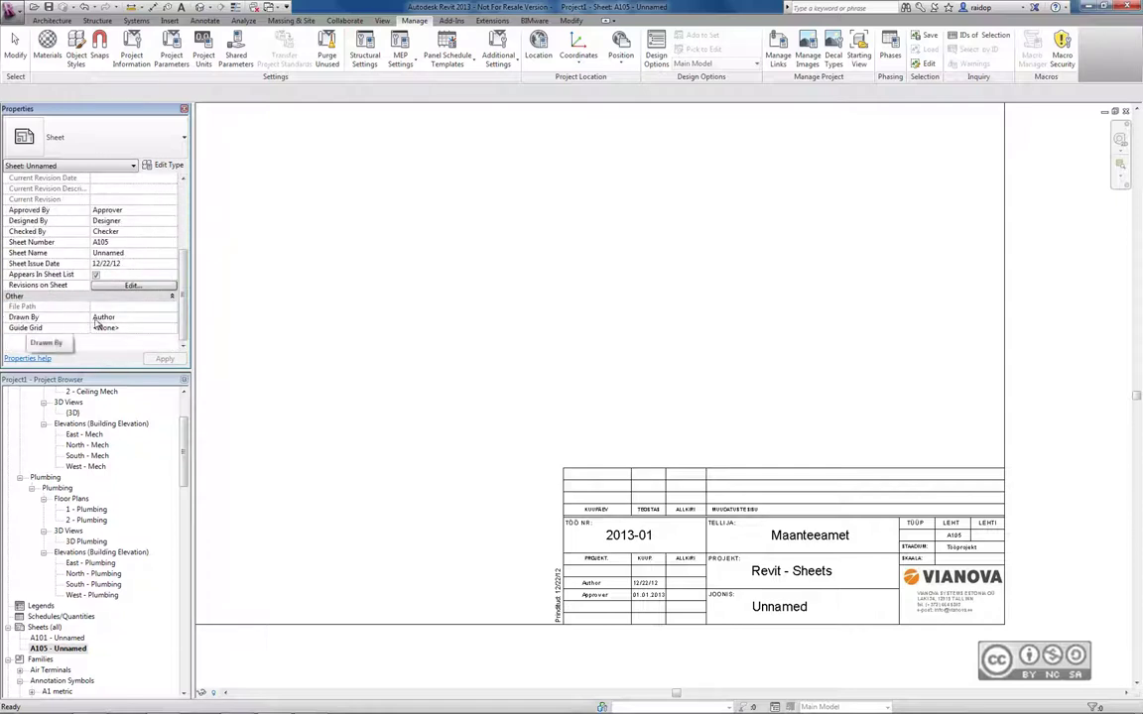
pyautogui.click(120, 319)
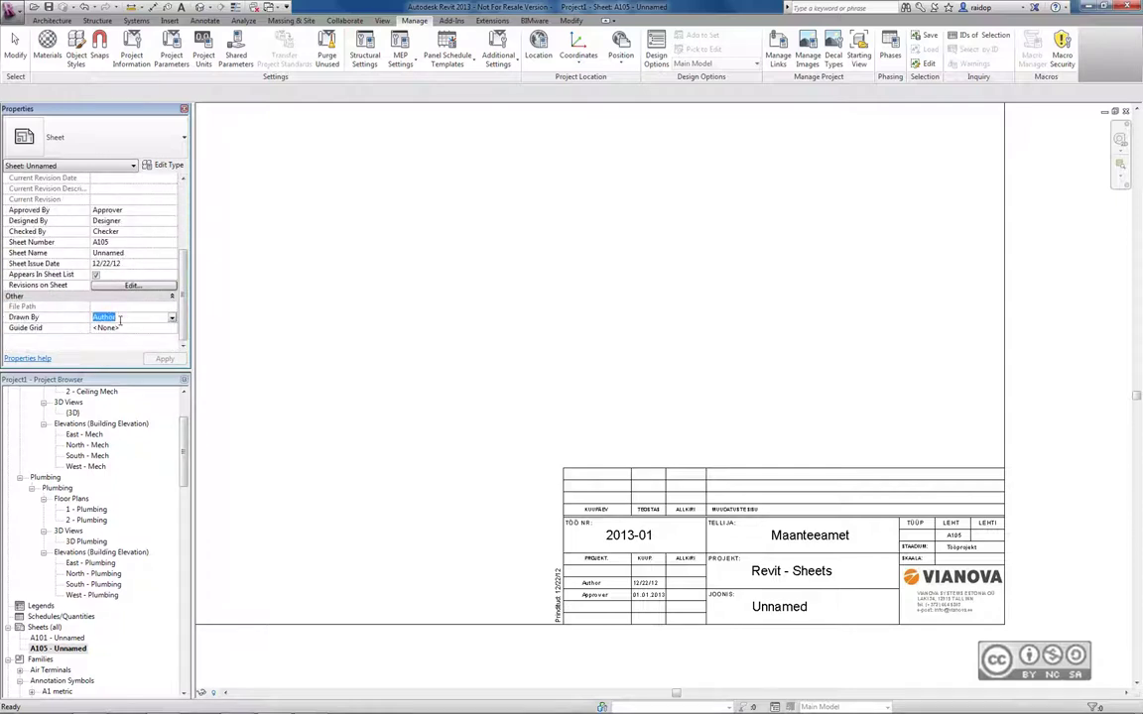
pyautogui.write('R.PUUST')
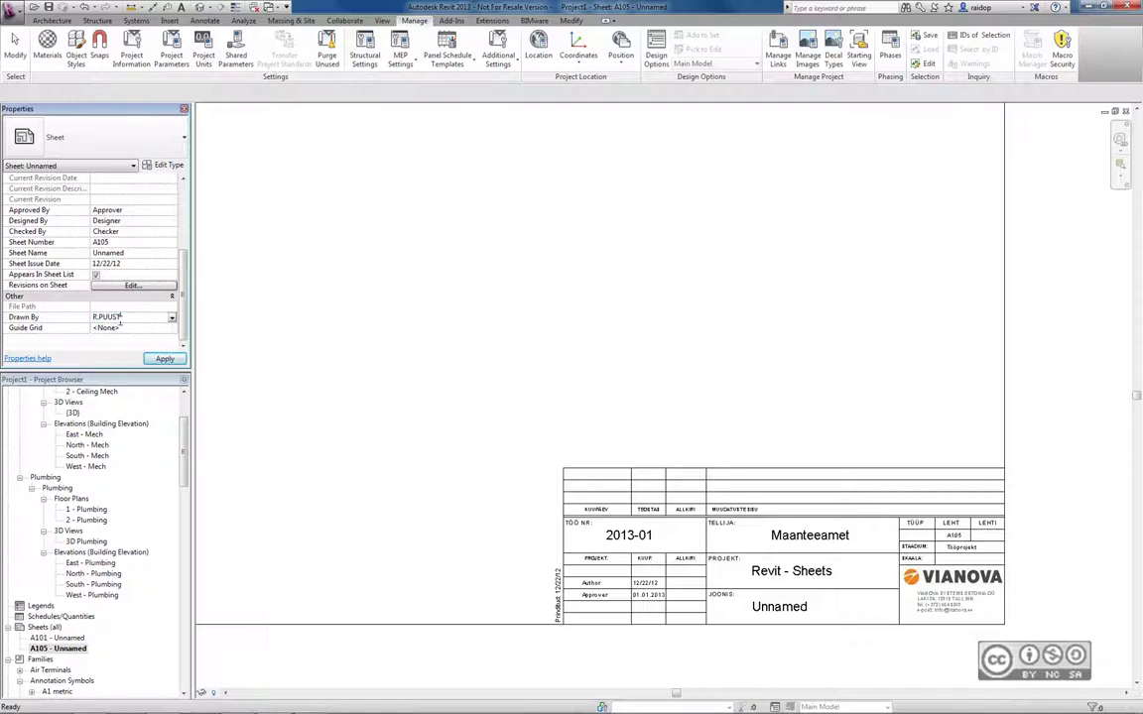
pyautogui.click(164, 358)
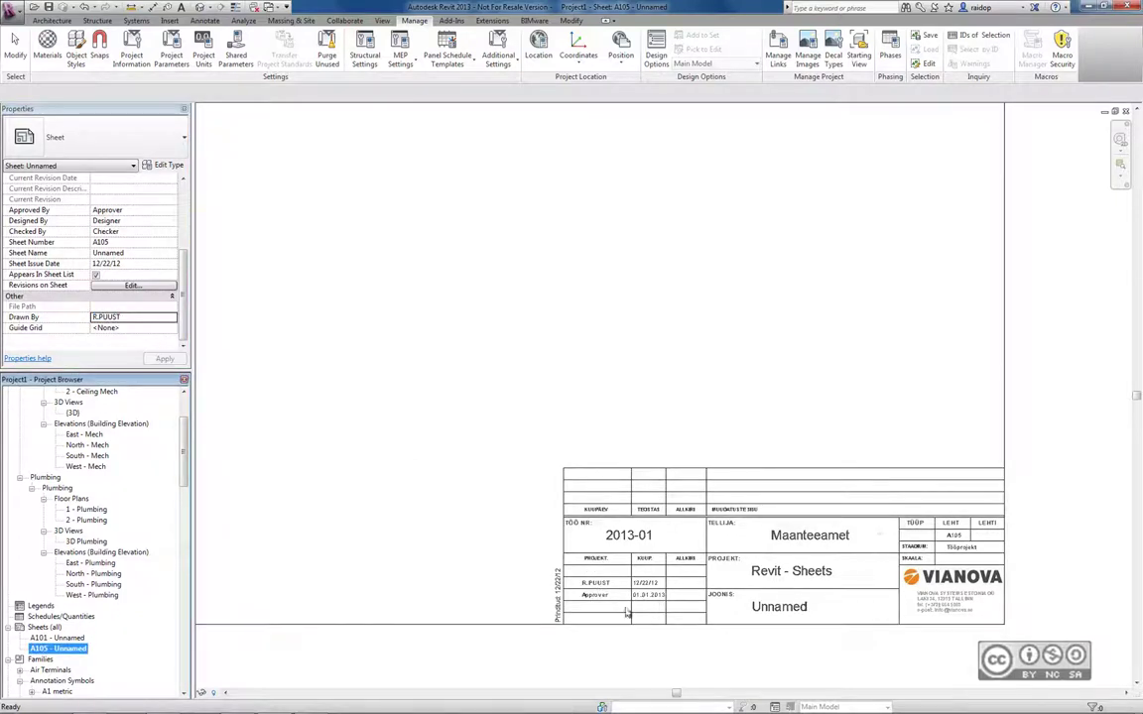
pyautogui.scroll(1, 737, 635)
pyautogui.click(142, 210)
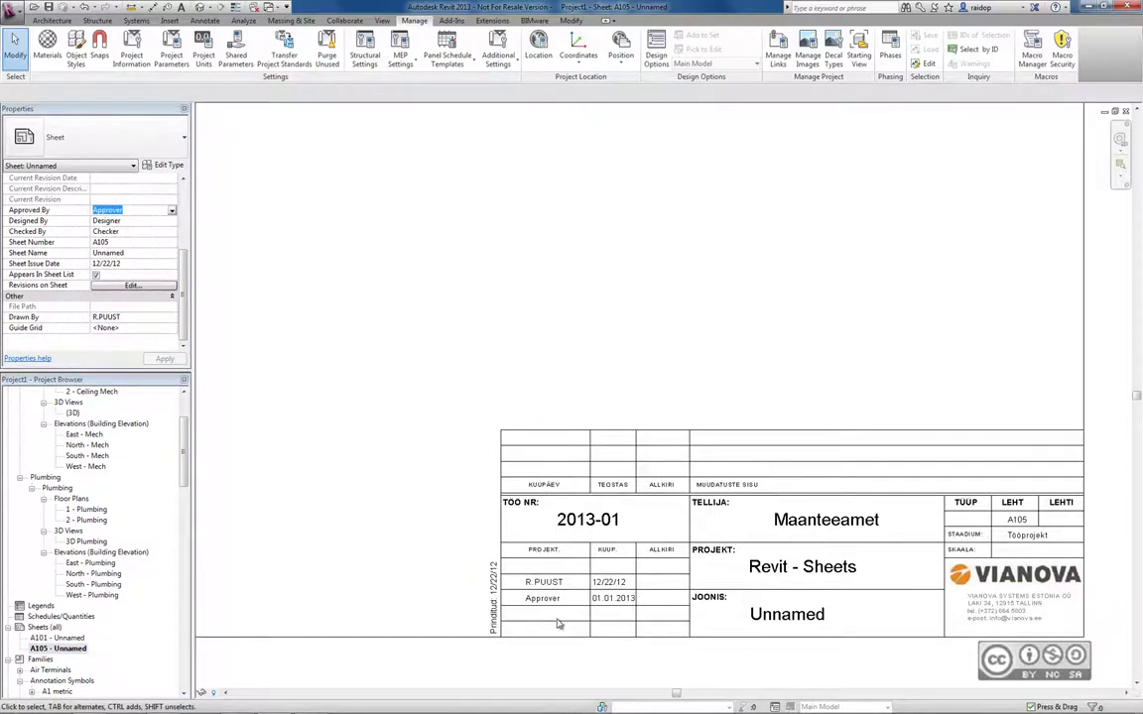
pyautogui.click(441, 503)
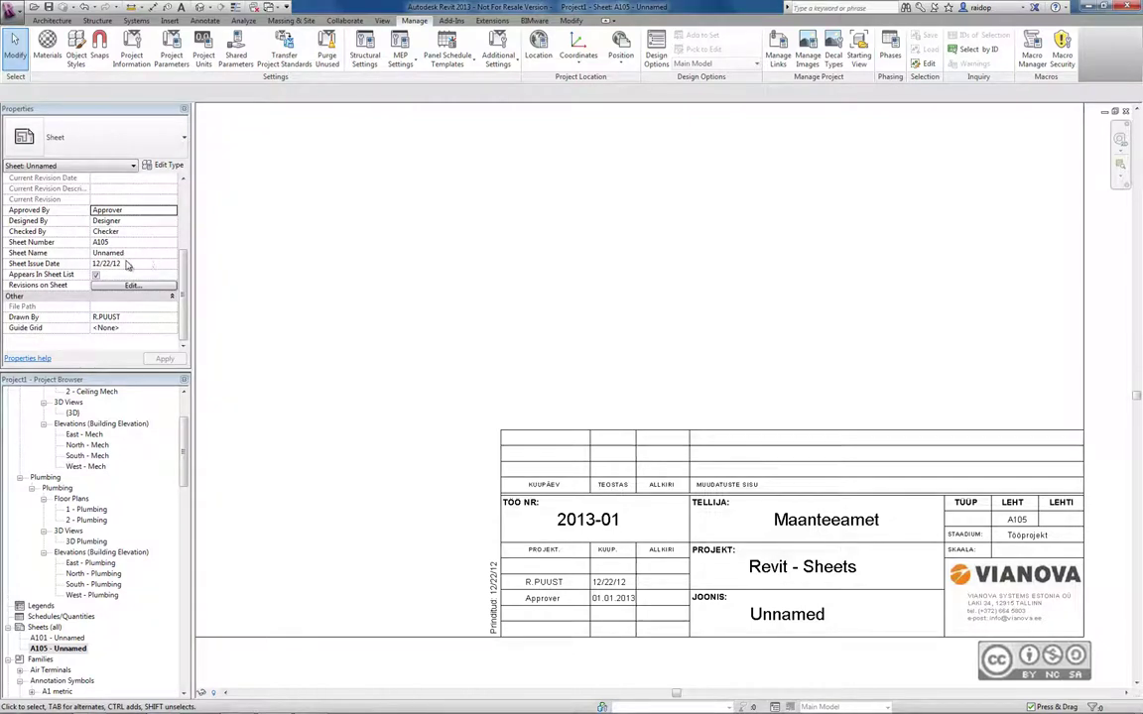
# Name the sheet Kirjanurgad and renumber it KV-01
pyautogui.click(120, 253)
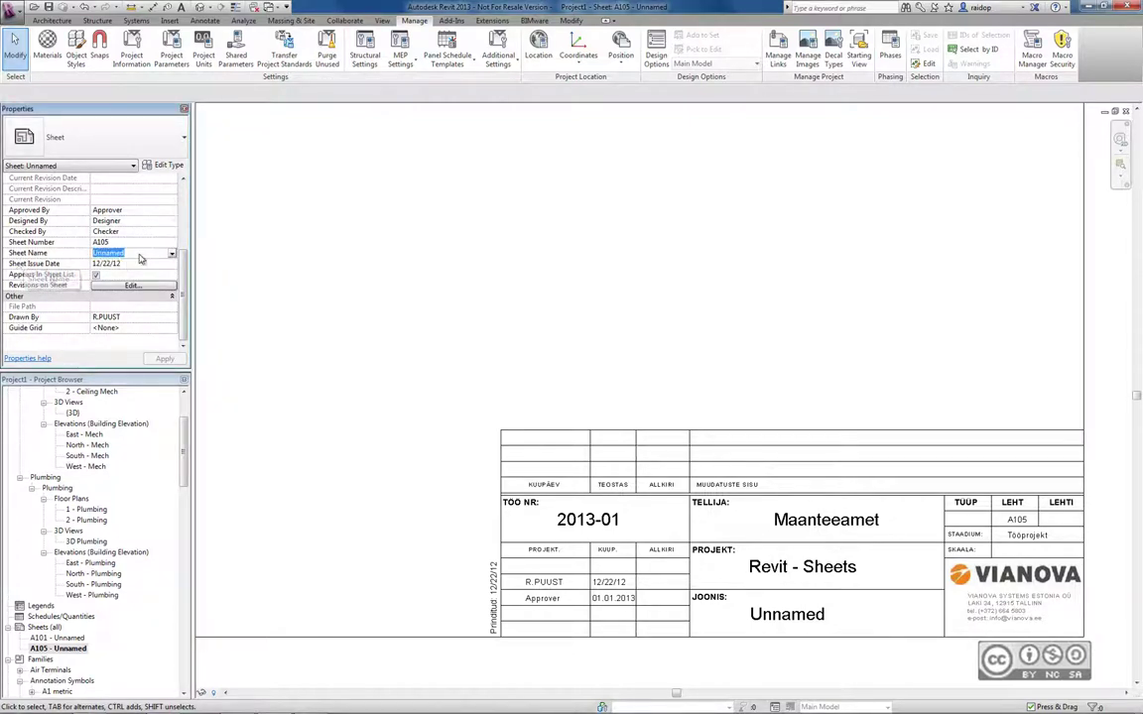
pyautogui.write('Kirja')
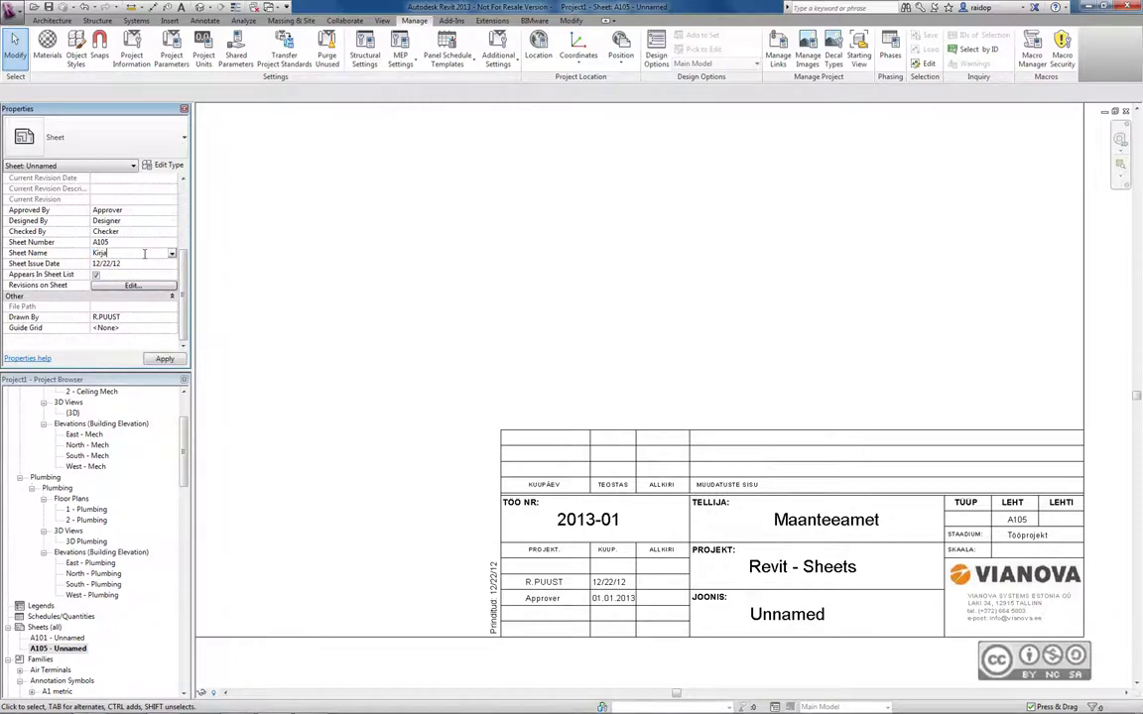
pyautogui.write('nurgad')
pyautogui.press('Return')
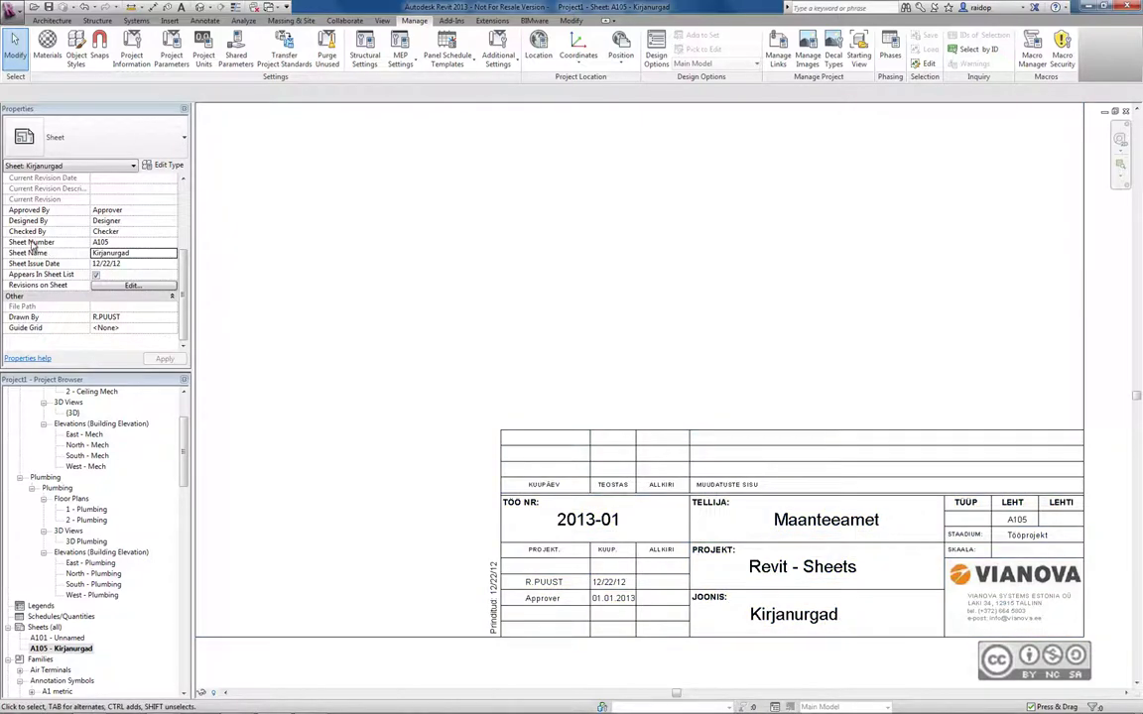
pyautogui.click(99, 242)
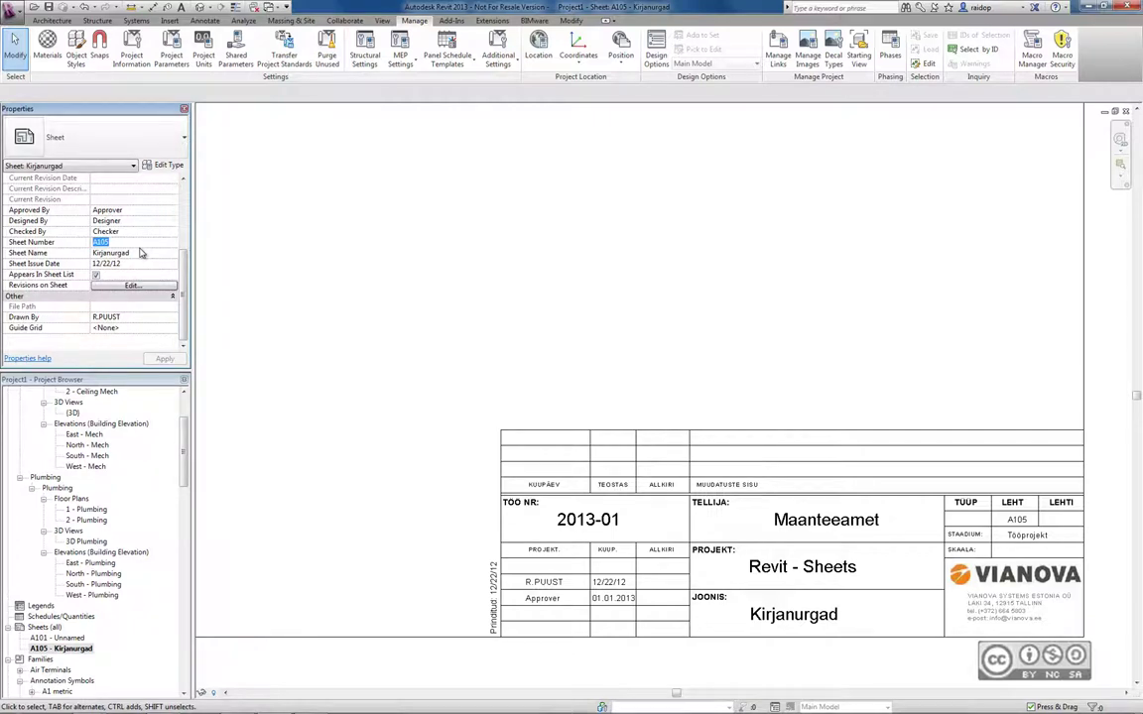
pyautogui.write('KV-01')
pyautogui.click(161, 358)
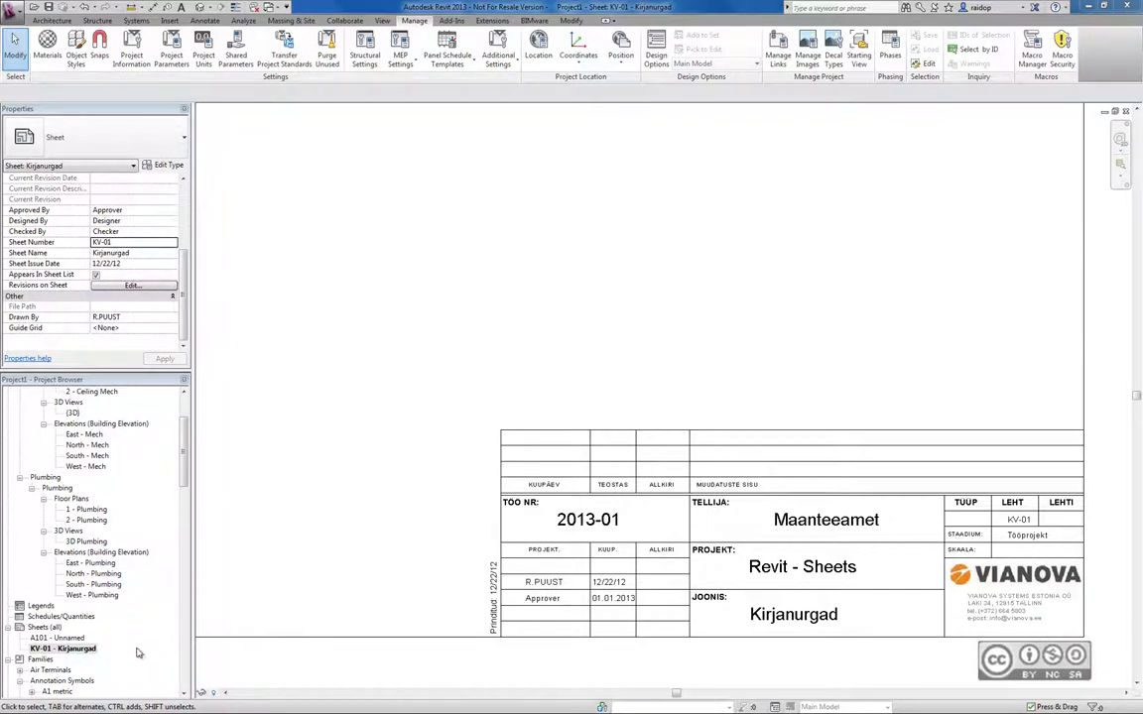
# Open the Sheets browser type properties and find folder editing blocked for the 'all' type
pyautogui.click(43, 627)
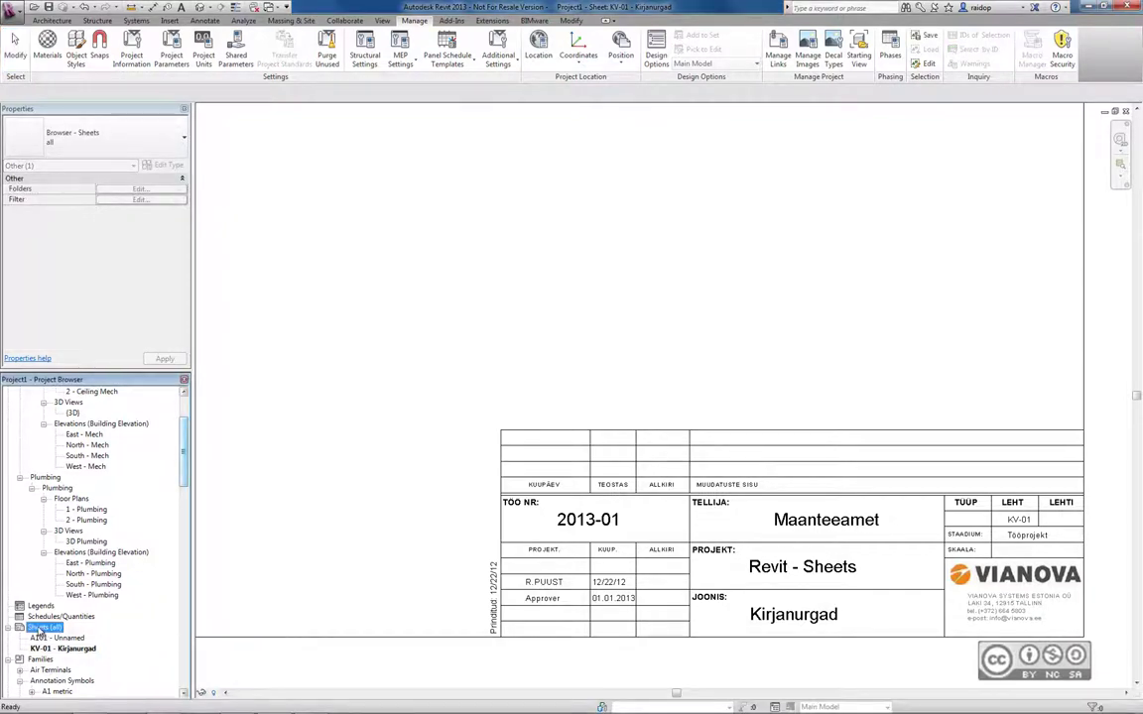
pyautogui.rightClick(38, 629)
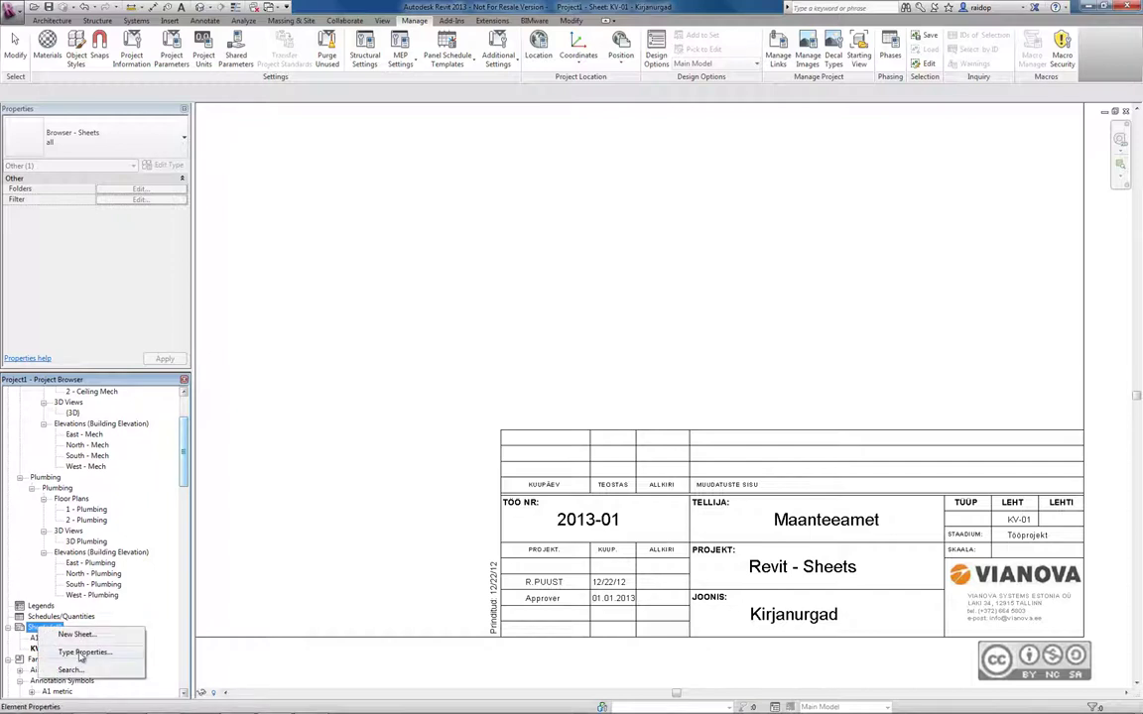
pyautogui.click(81, 653)
pyautogui.moveTo(534, 157); pyautogui.dragTo(384, 159)
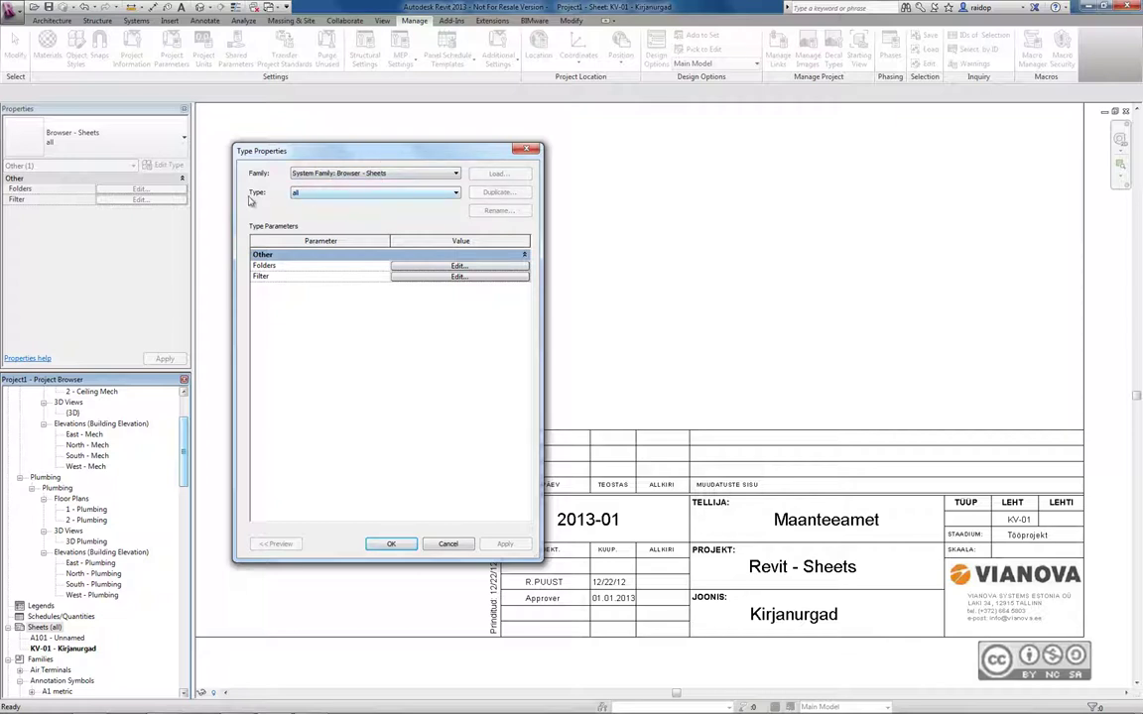
pyautogui.click(316, 195)
pyautogui.click(264, 197)
pyautogui.click(459, 266)
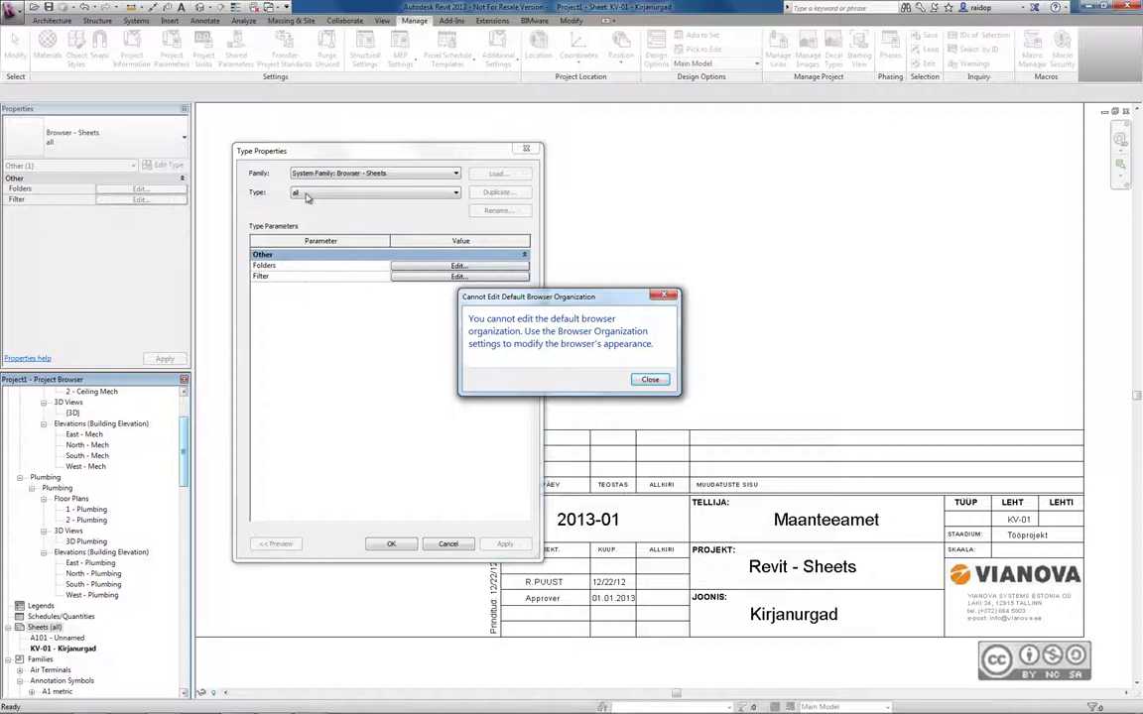
pyautogui.press('Return')
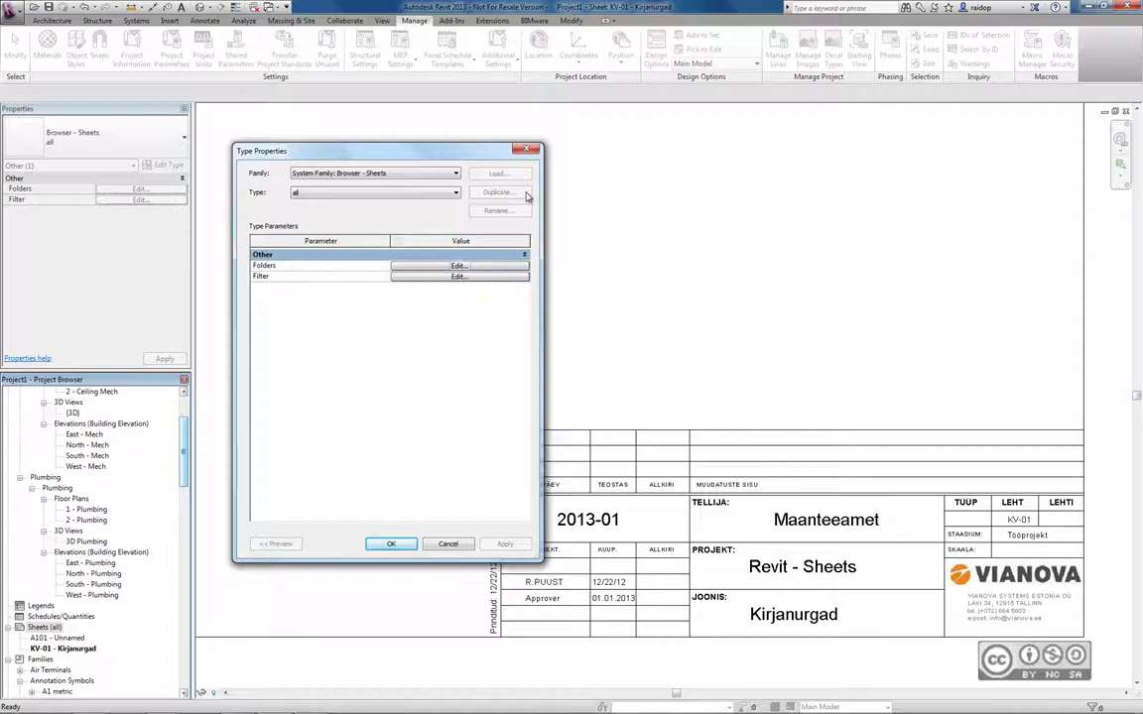
# Switch the sheet browser organization type to Drawn By and open its folder settings
pyautogui.click(443, 193)
pyautogui.click(308, 213)
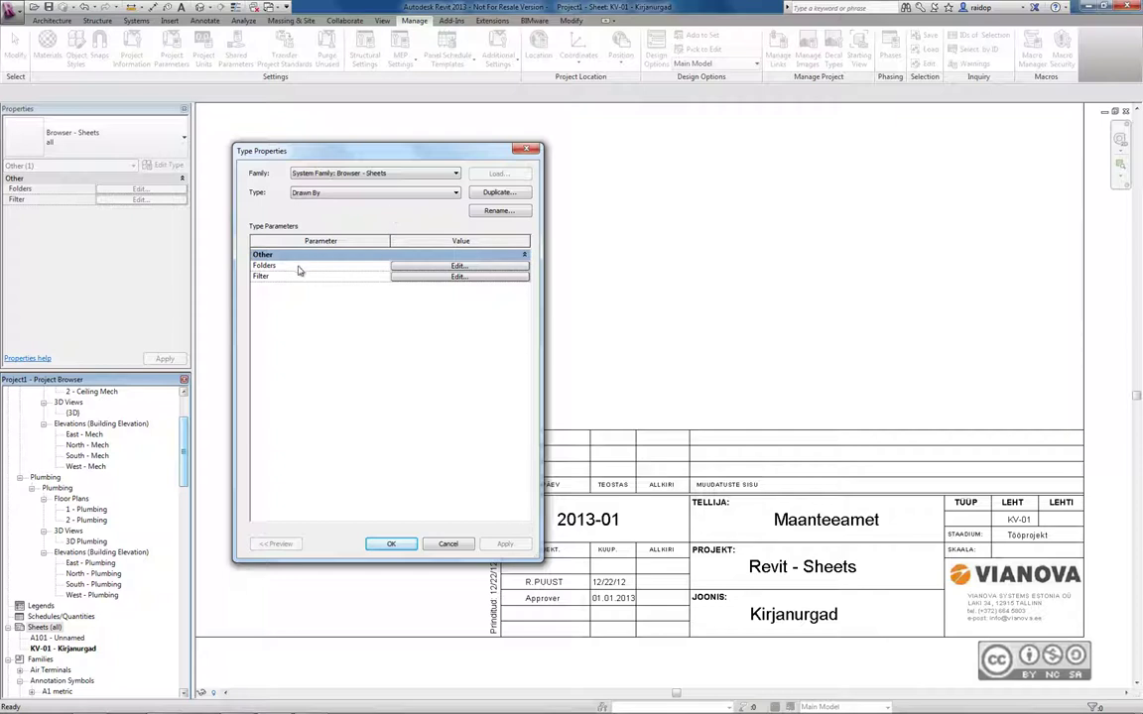
pyautogui.click(429, 267)
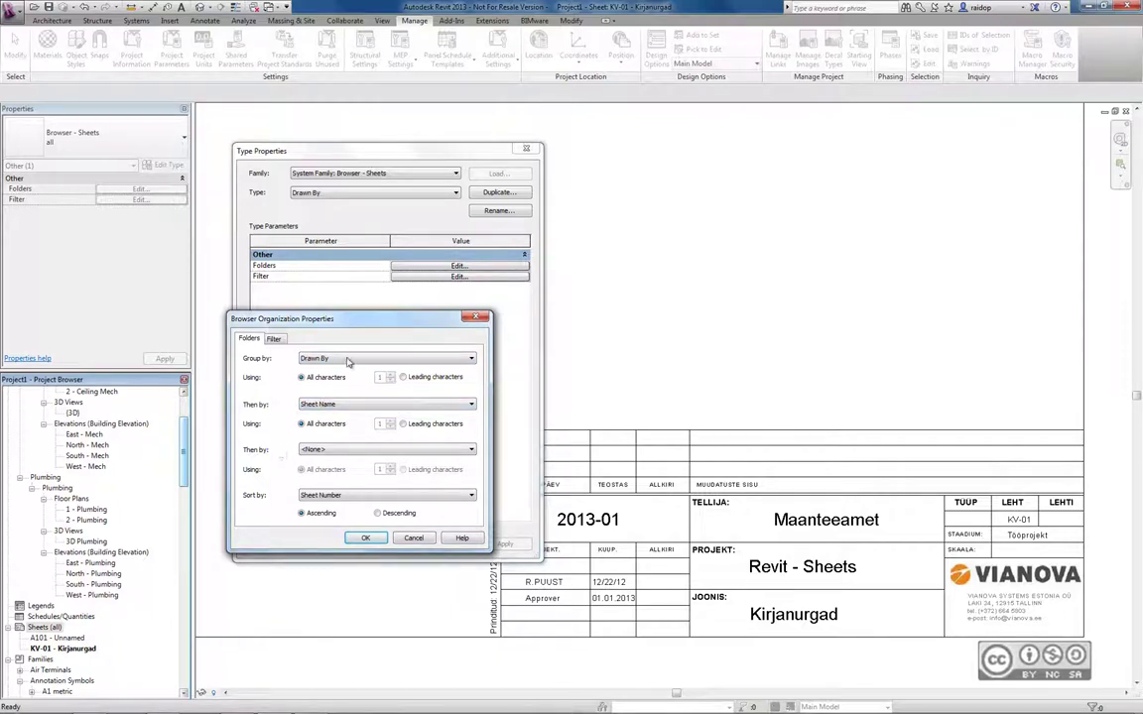
# Group sheets by Drawn By, then by the first 5 characters of Sheet Name, with no third level
pyautogui.click(348, 359)
pyautogui.click(347, 360)
pyautogui.click(392, 403)
pyautogui.click(392, 404)
pyautogui.click(300, 377)
pyautogui.click(403, 425)
pyautogui.write('5')
pyautogui.click(333, 450)
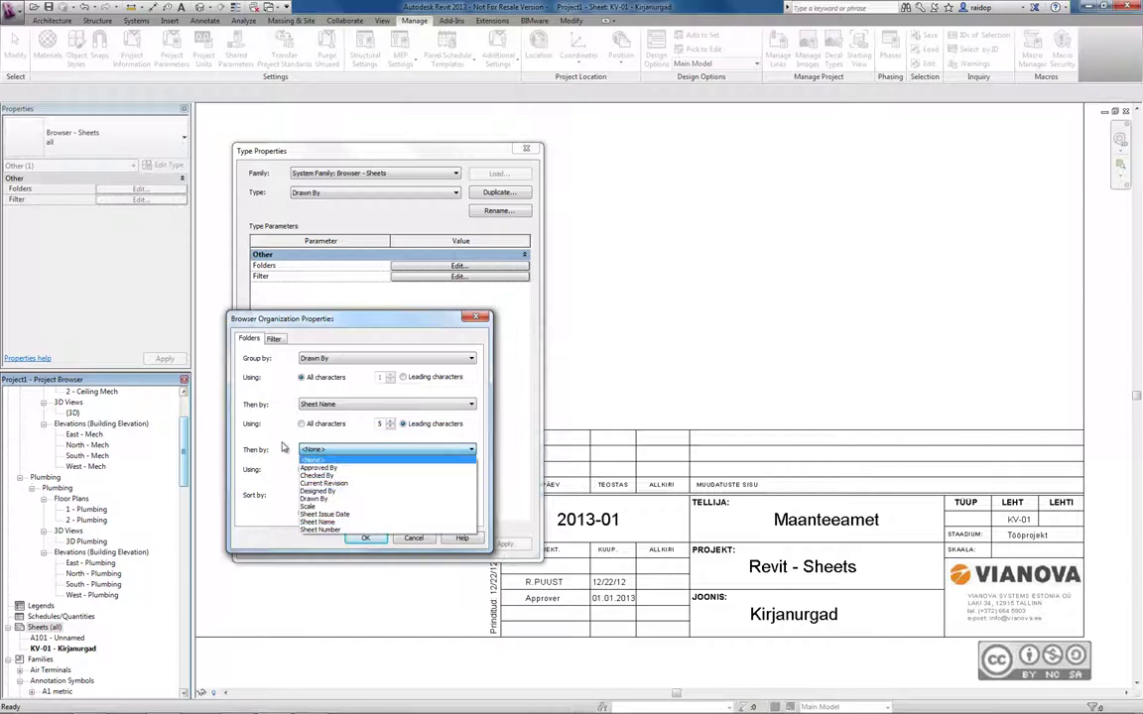
pyautogui.click(283, 449)
pyautogui.click(365, 538)
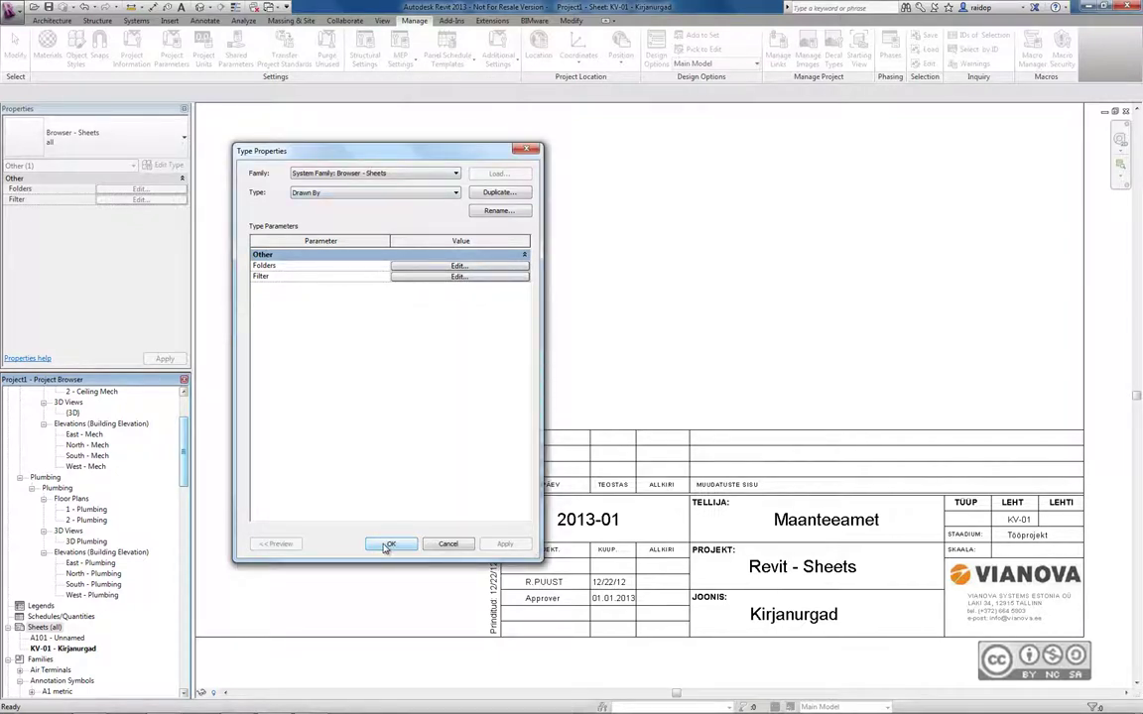
pyautogui.click(388, 544)
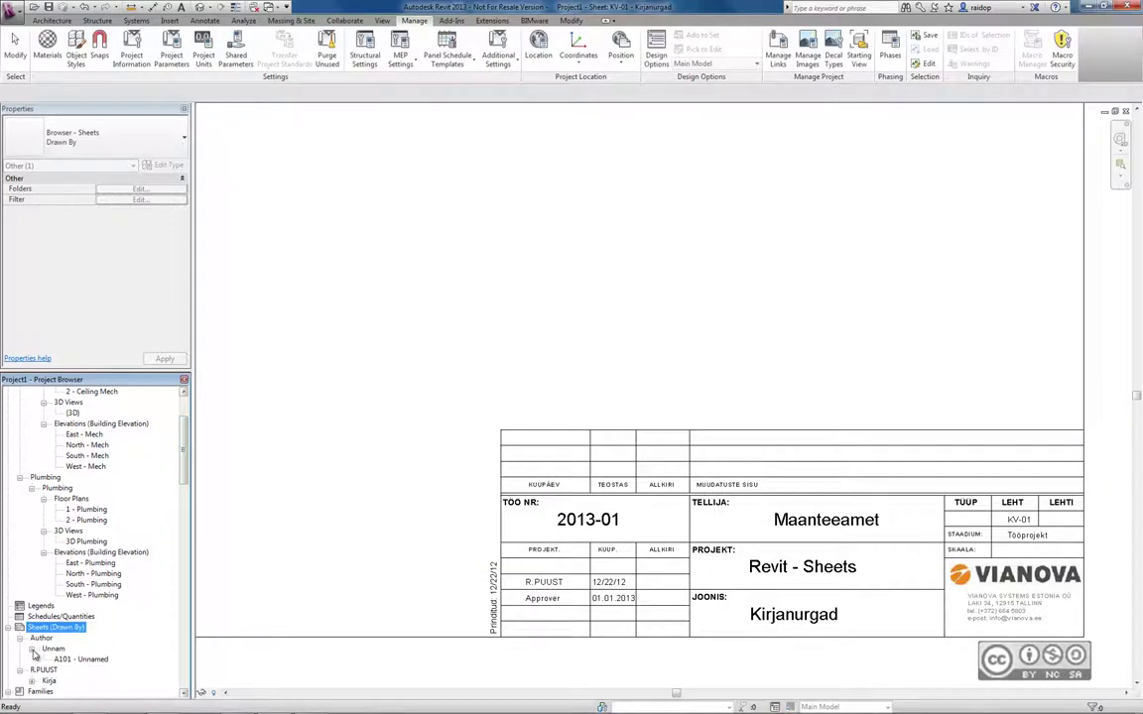
# Change the Drawn By organization's folder grouping to Sheet Name only
pyautogui.click(32, 649)
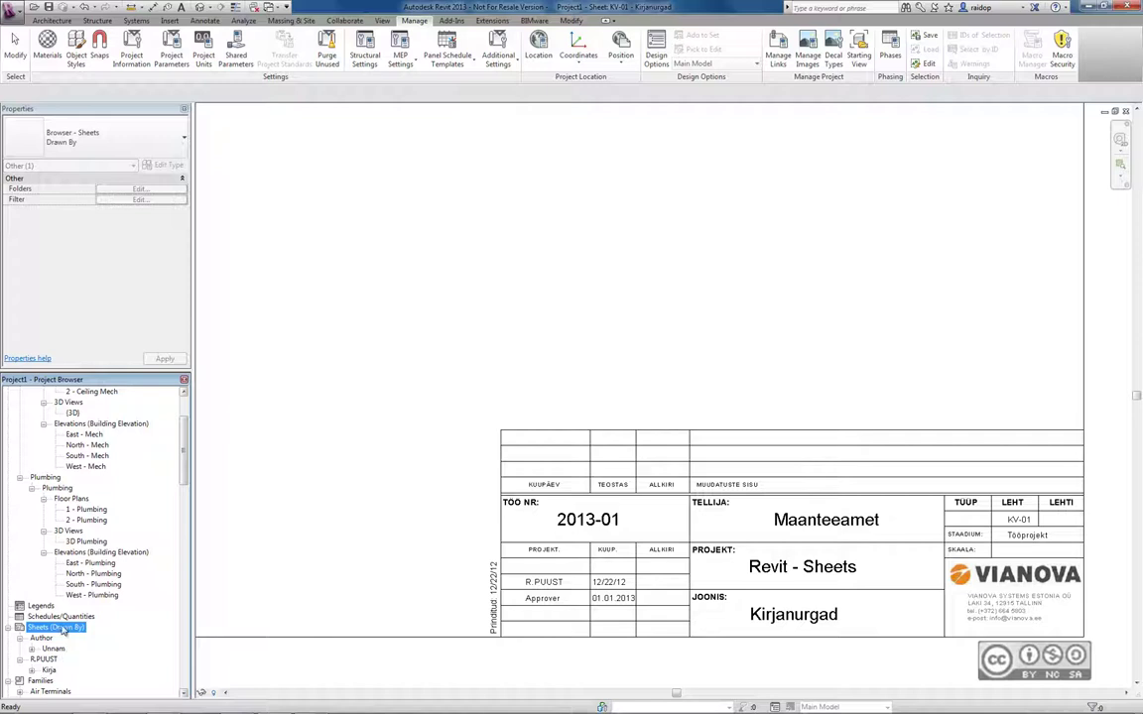
pyautogui.rightClick(60, 627)
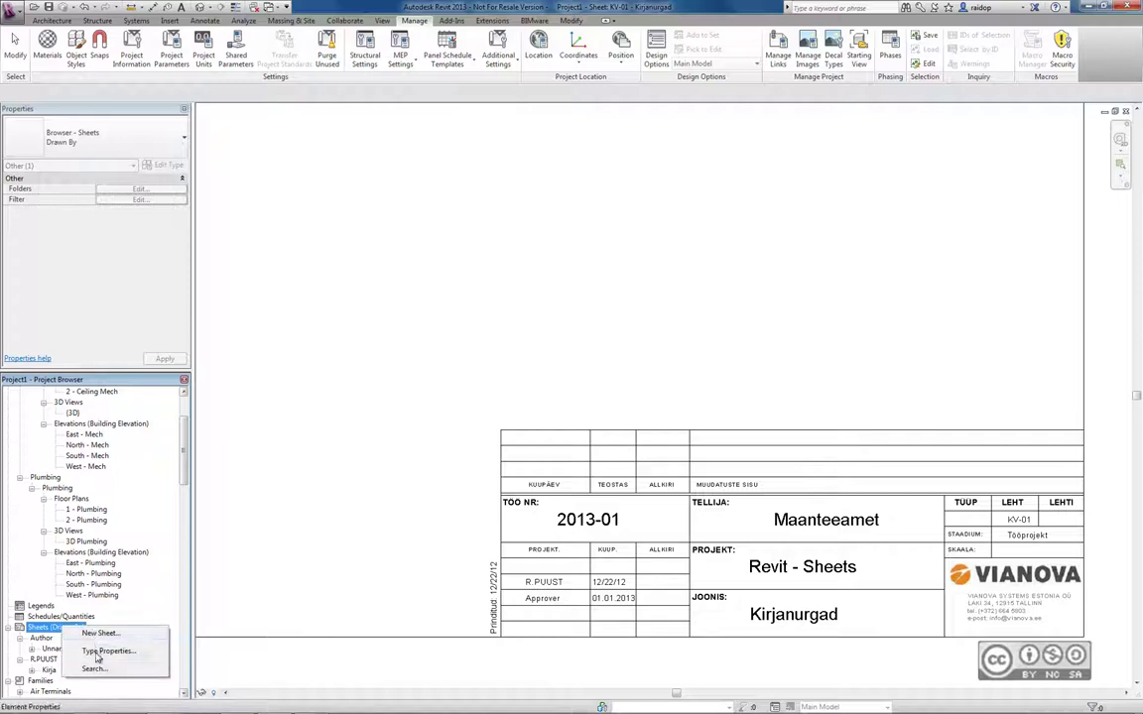
pyautogui.click(108, 650)
pyautogui.click(444, 267)
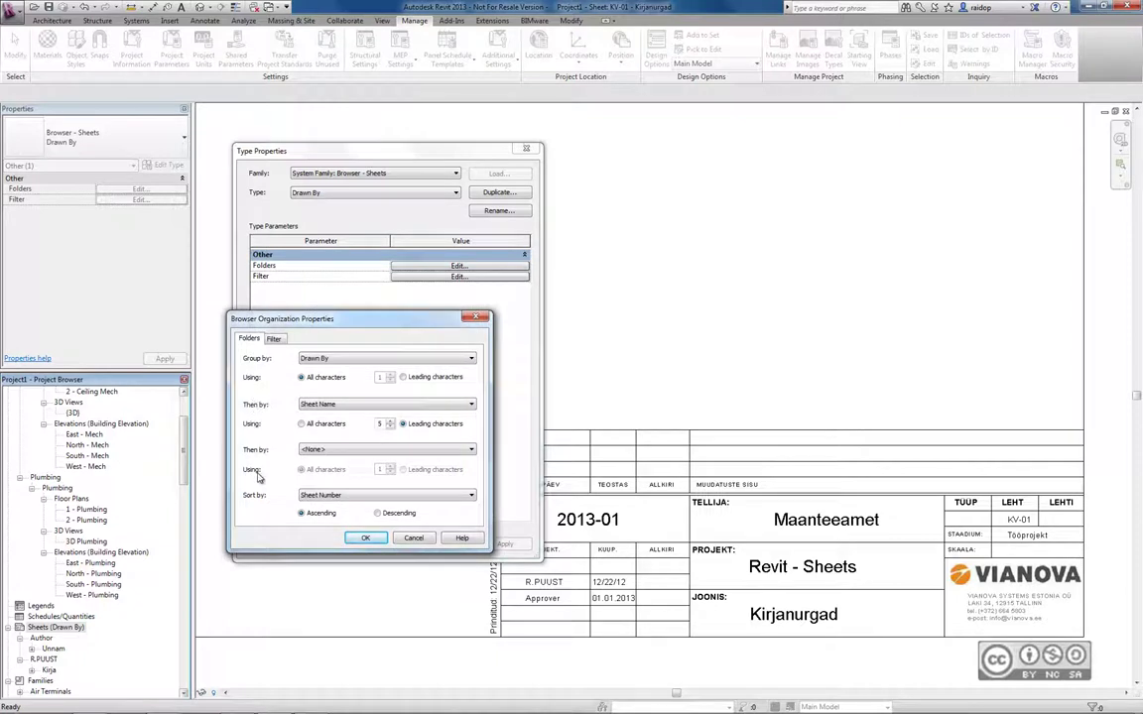
pyautogui.click(328, 358)
pyautogui.click(306, 432)
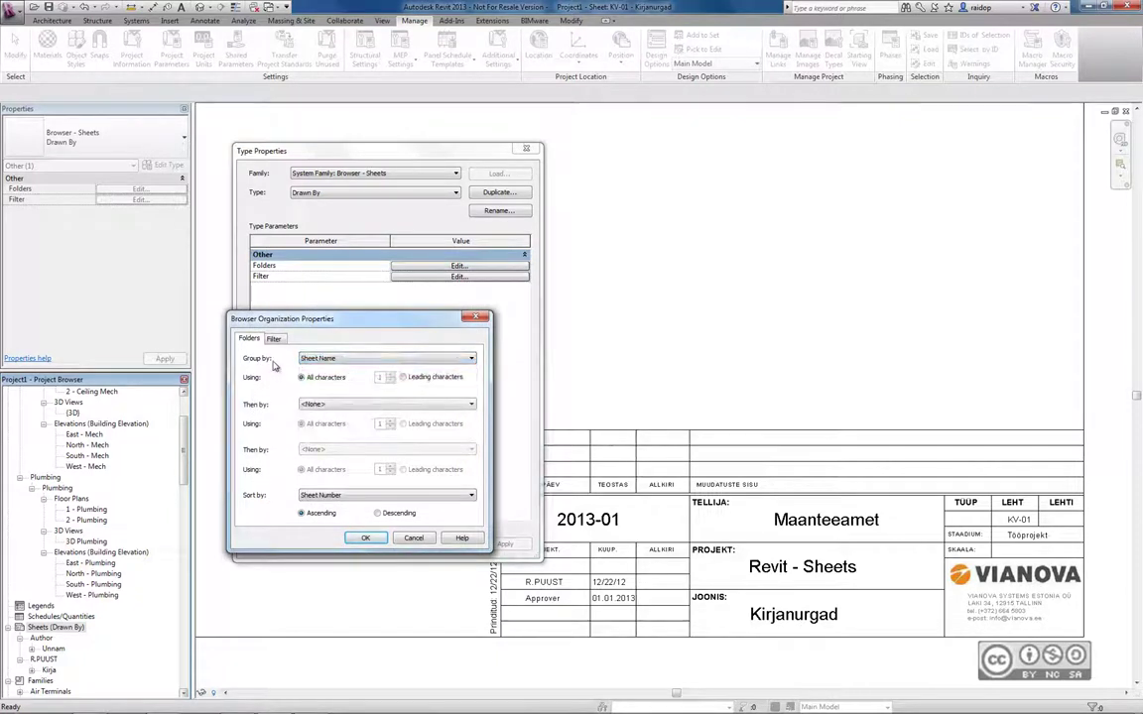
pyautogui.click(367, 539)
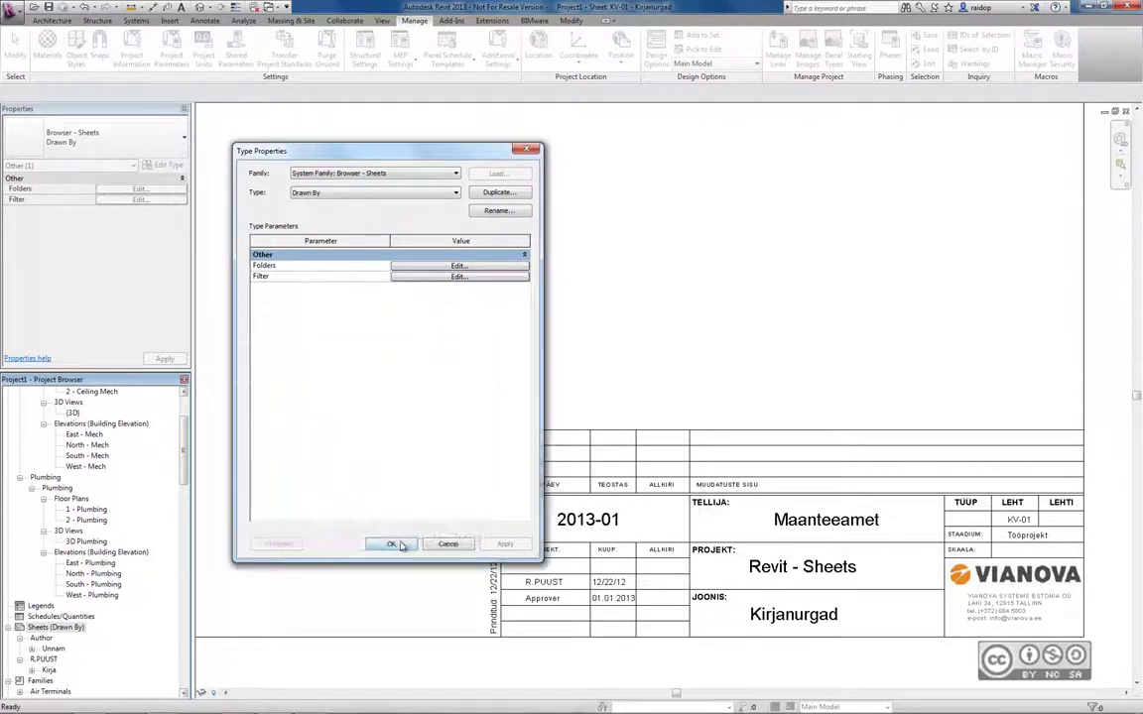
pyautogui.click(44, 628)
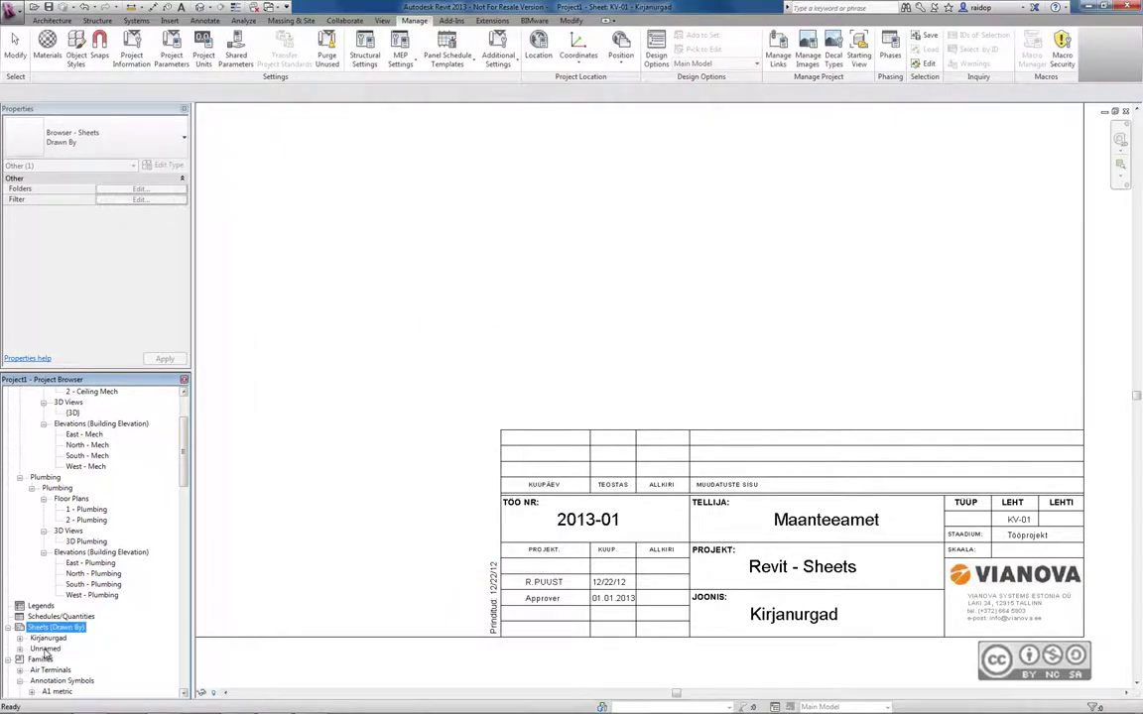
pyautogui.click(675, 347)
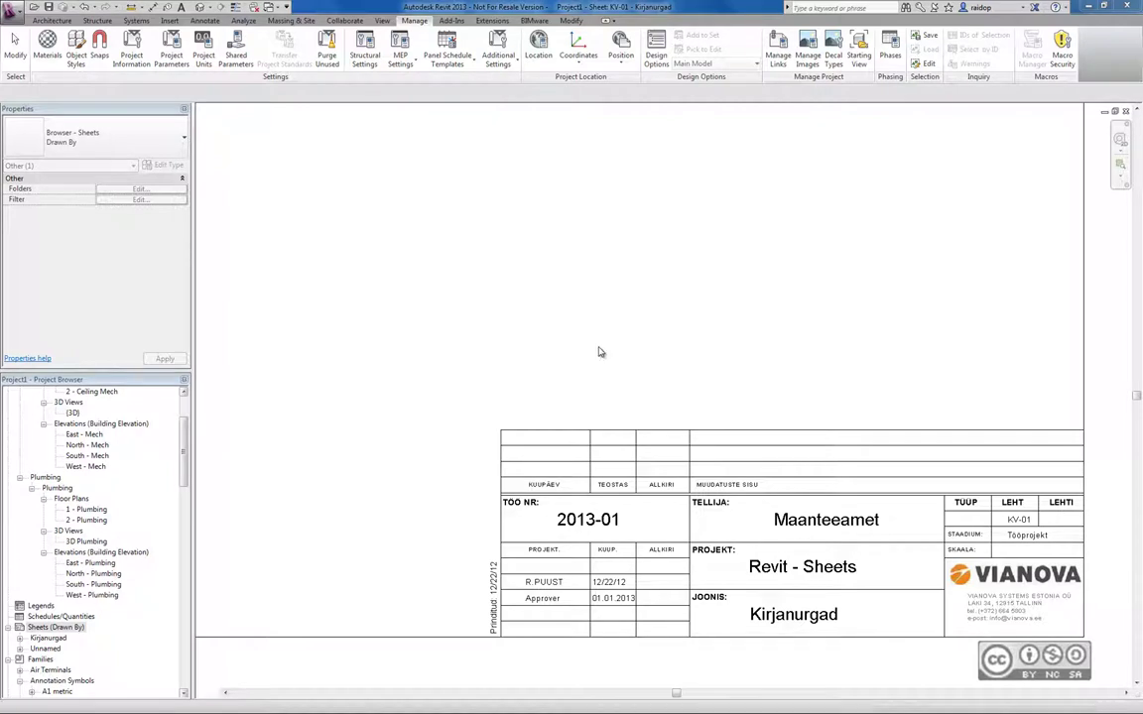
pyautogui.scroll(-4, 599, 360)
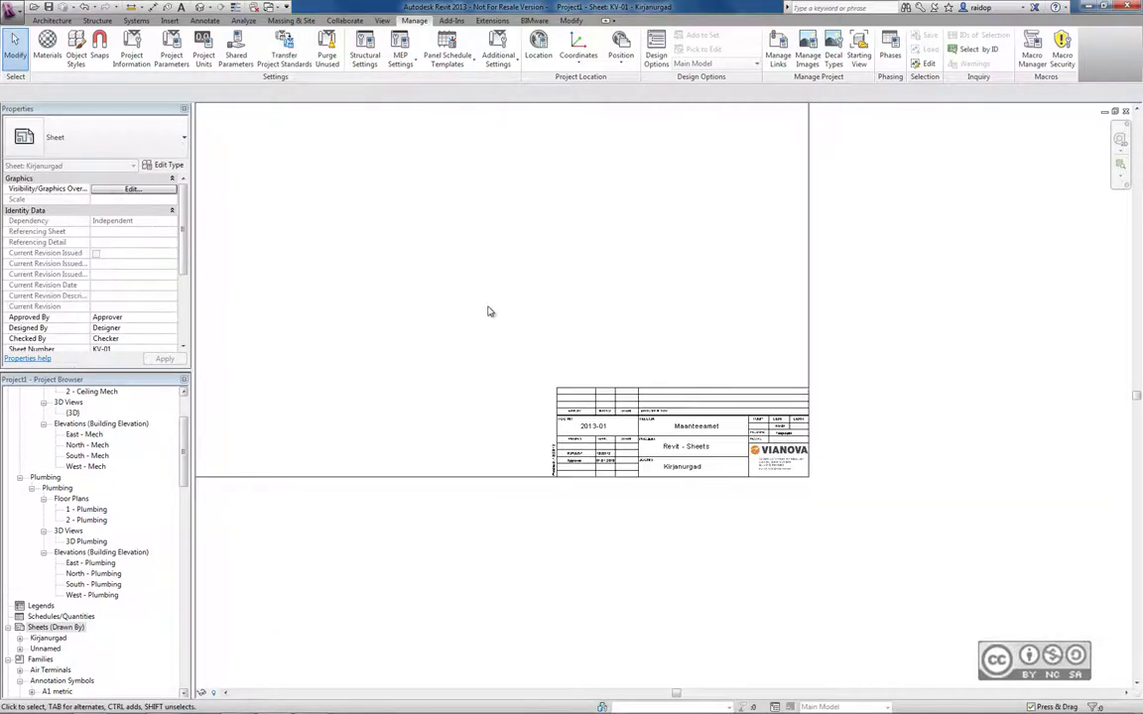
pyautogui.moveTo(492, 309); pyautogui.dragTo(691, 457, button='middle')
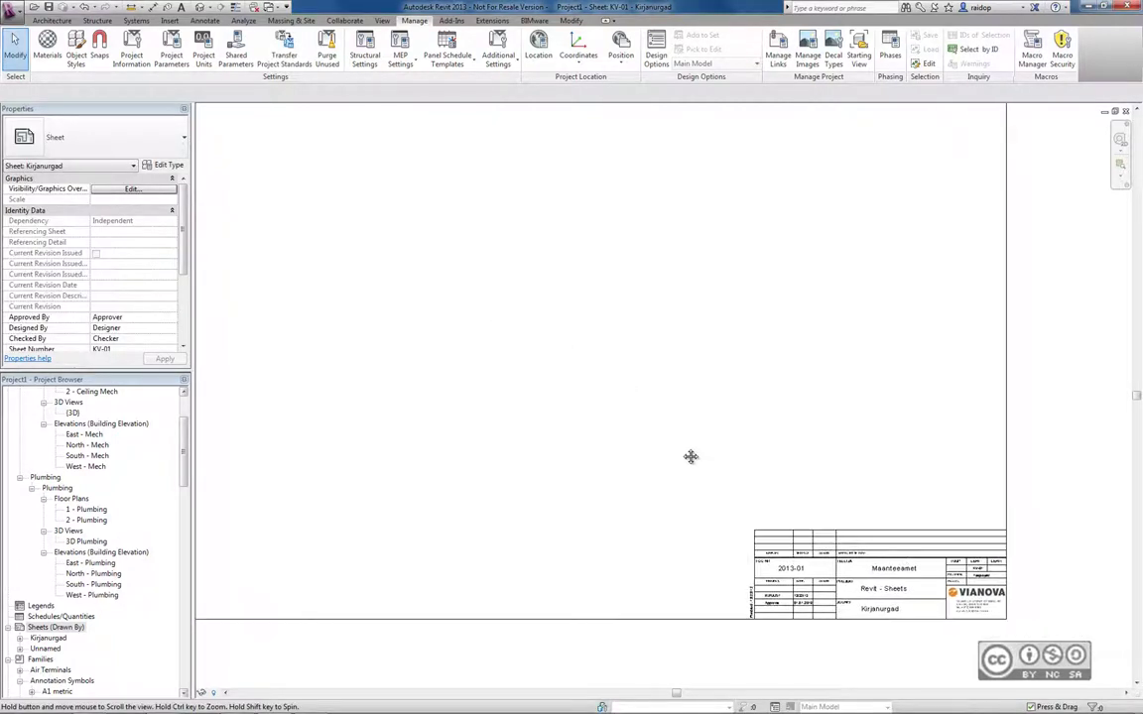
# Place the 1 - Ceiling Mech plan as a viewport on the left of sheet KV-01
pyautogui.moveTo(187, 438); pyautogui.dragTo(185, 407)
pyautogui.click(163, 437)
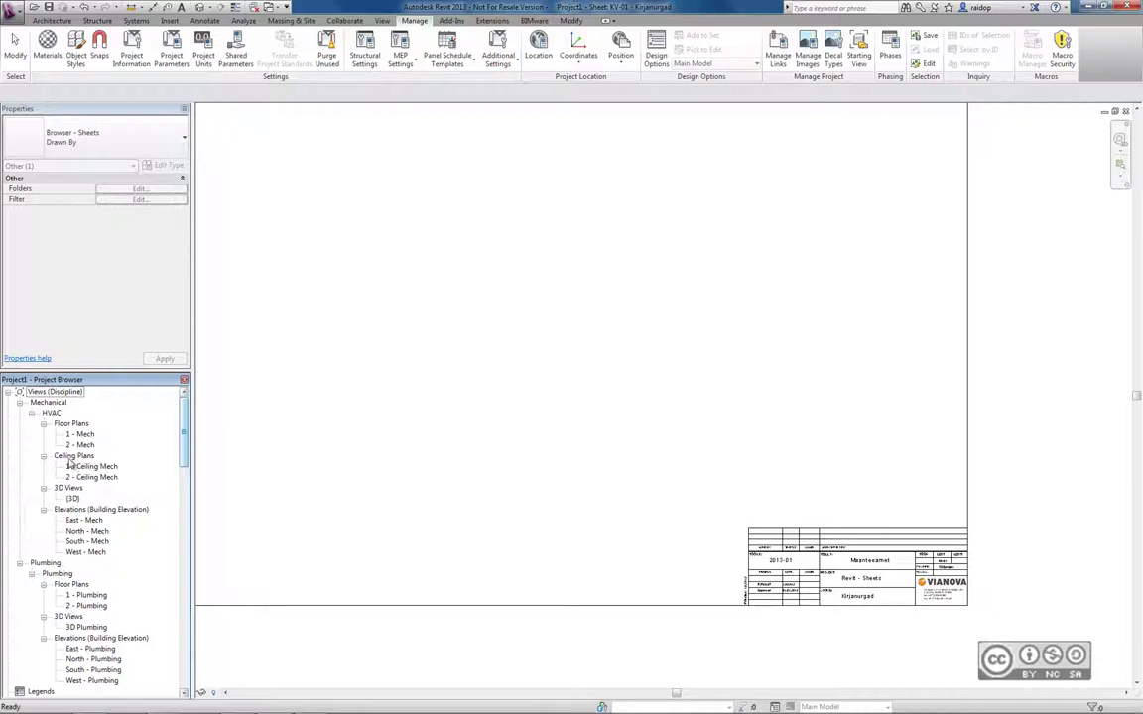
pyautogui.moveTo(87, 471); pyautogui.dragTo(472, 299)
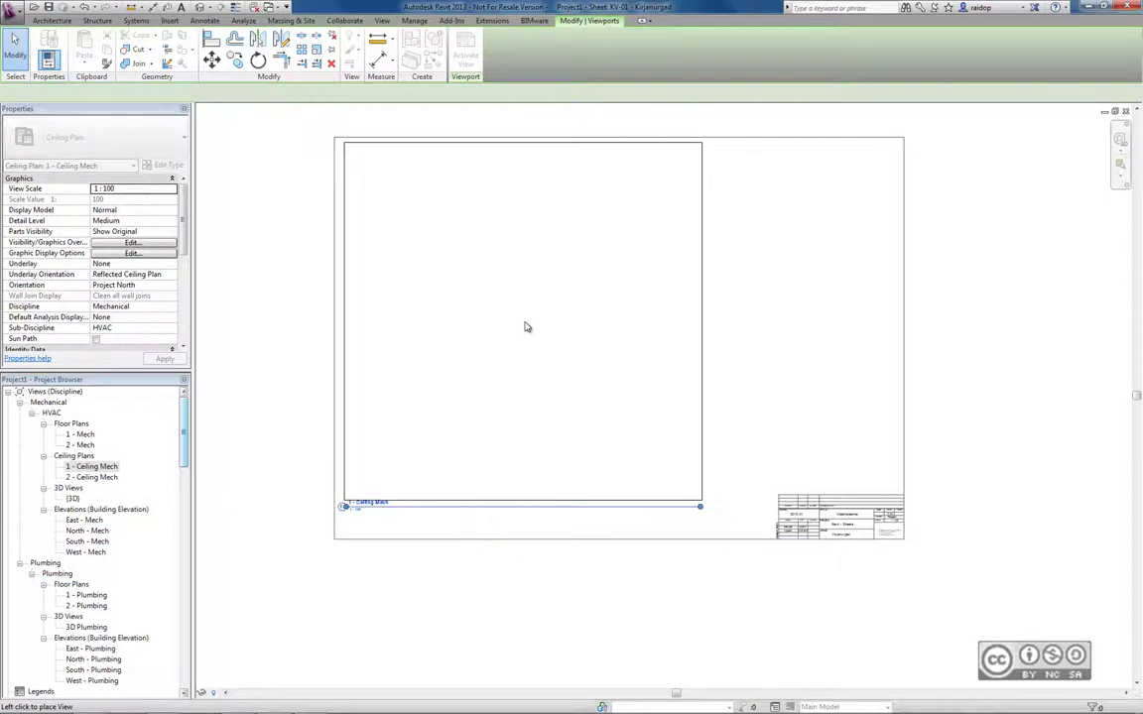
pyautogui.click(527, 328)
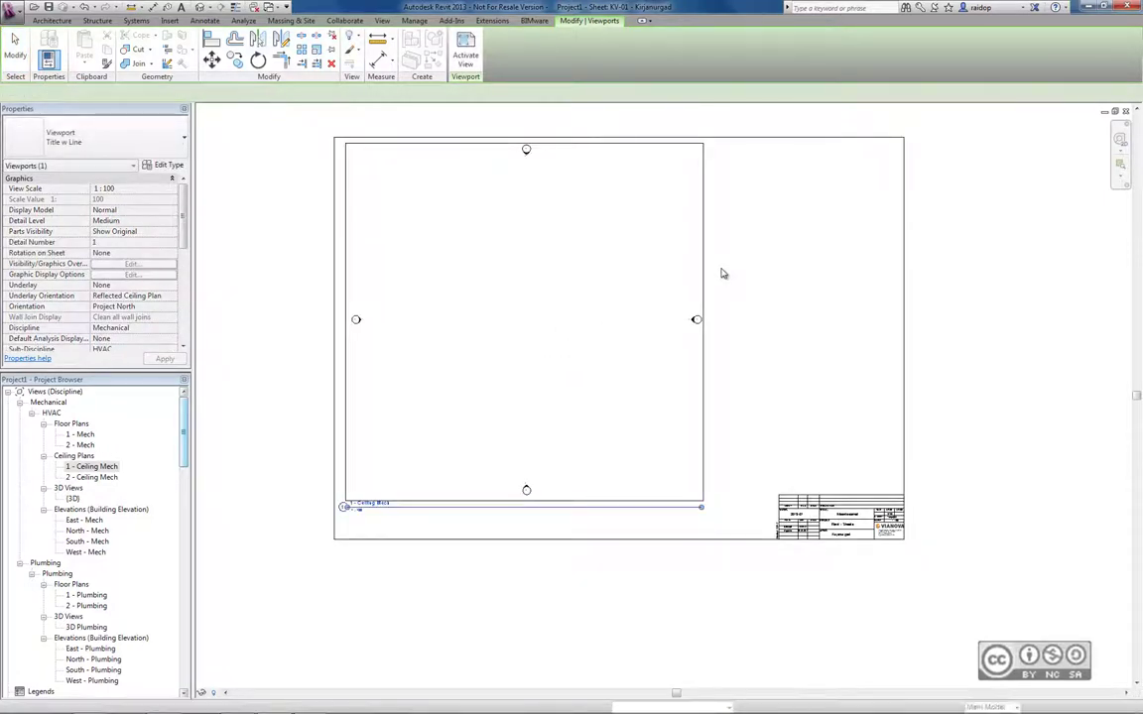
pyautogui.click(279, 216)
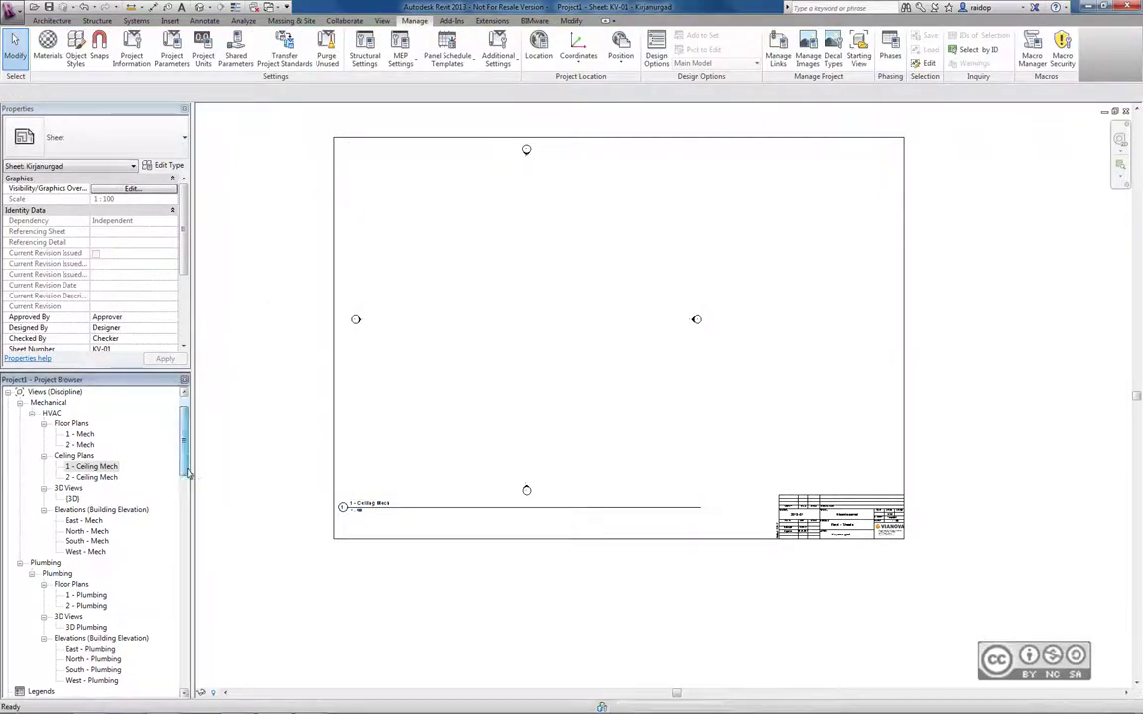
# Open sheet A101 from the Unnamed folder and place a 1 - Plumbing plan viewport on its left
pyautogui.scroll(-4, 187, 476)
pyautogui.scroll(-1, 188, 484)
pyautogui.scroll(-2, 187, 484)
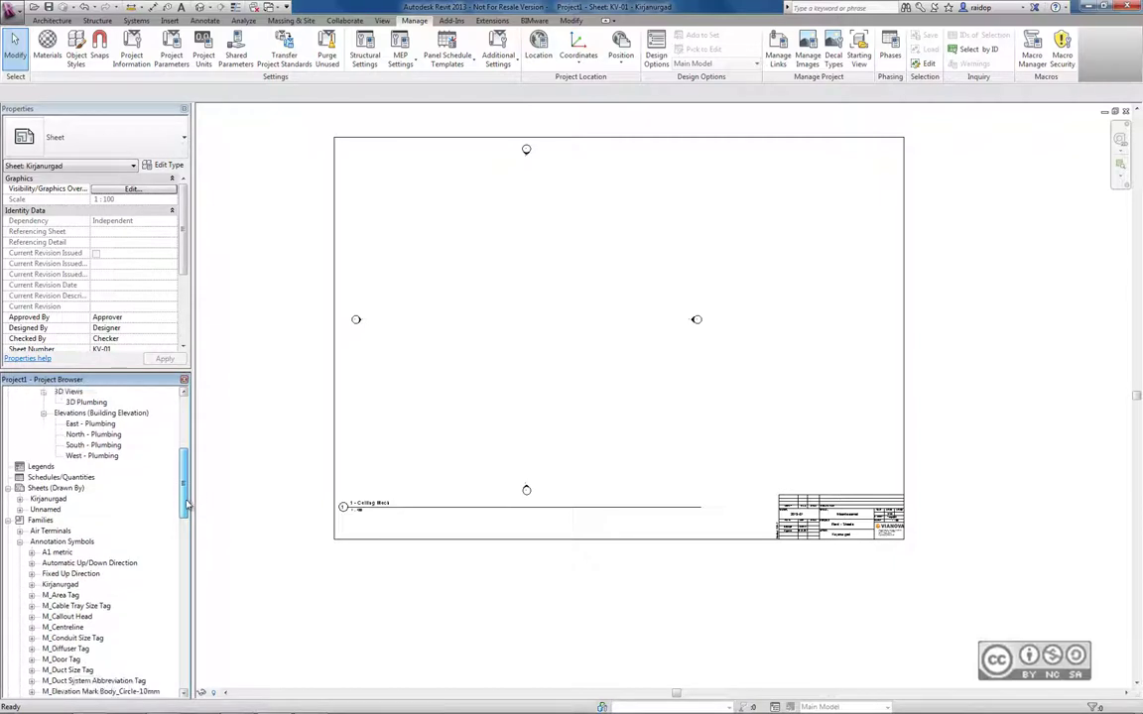
pyautogui.scroll(2, 184, 478)
pyautogui.scroll(2, 182, 473)
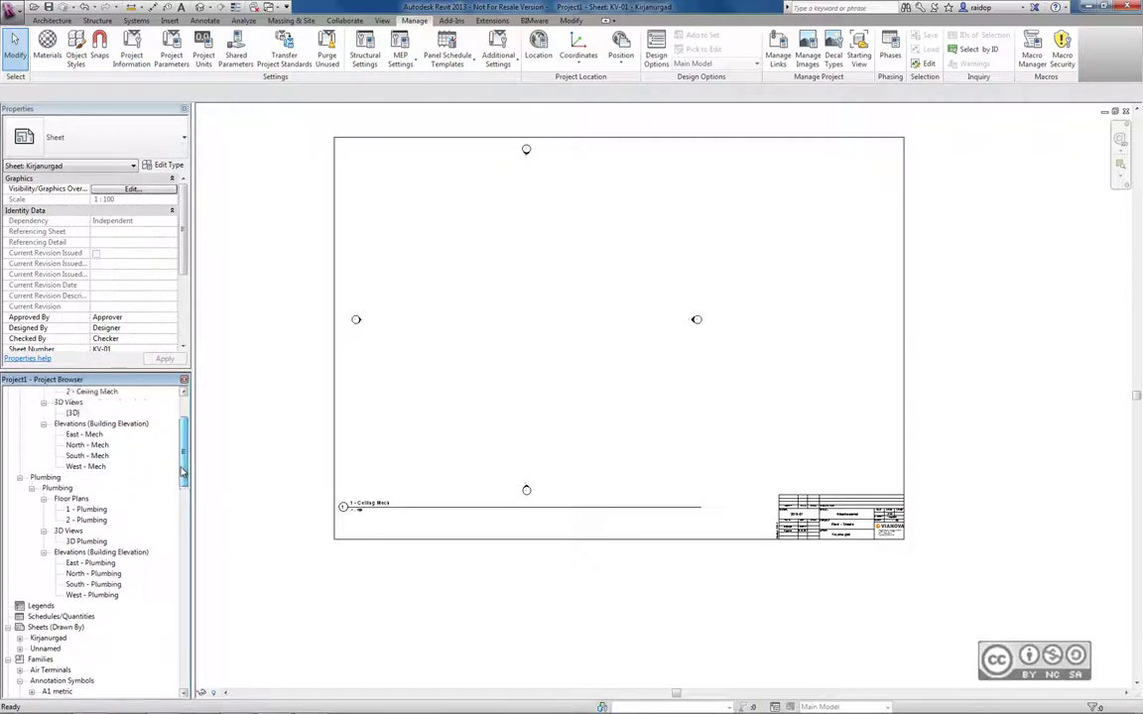
pyautogui.click(20, 649)
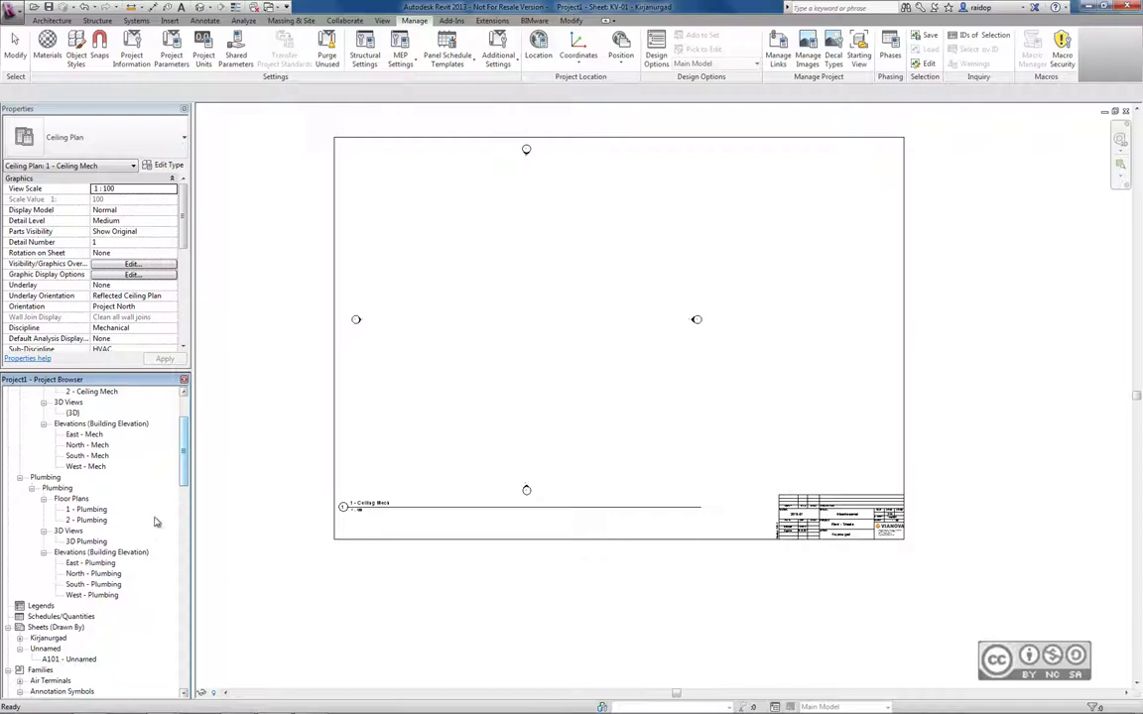
pyautogui.click(84, 510)
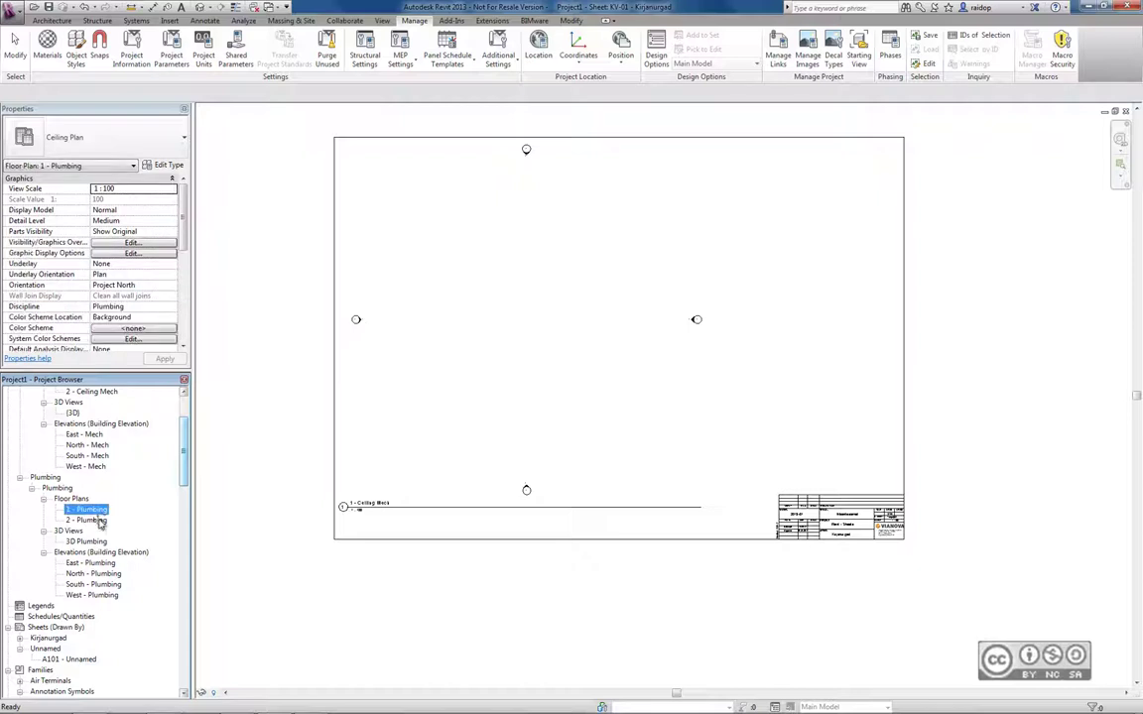
pyautogui.doubleClick(85, 659)
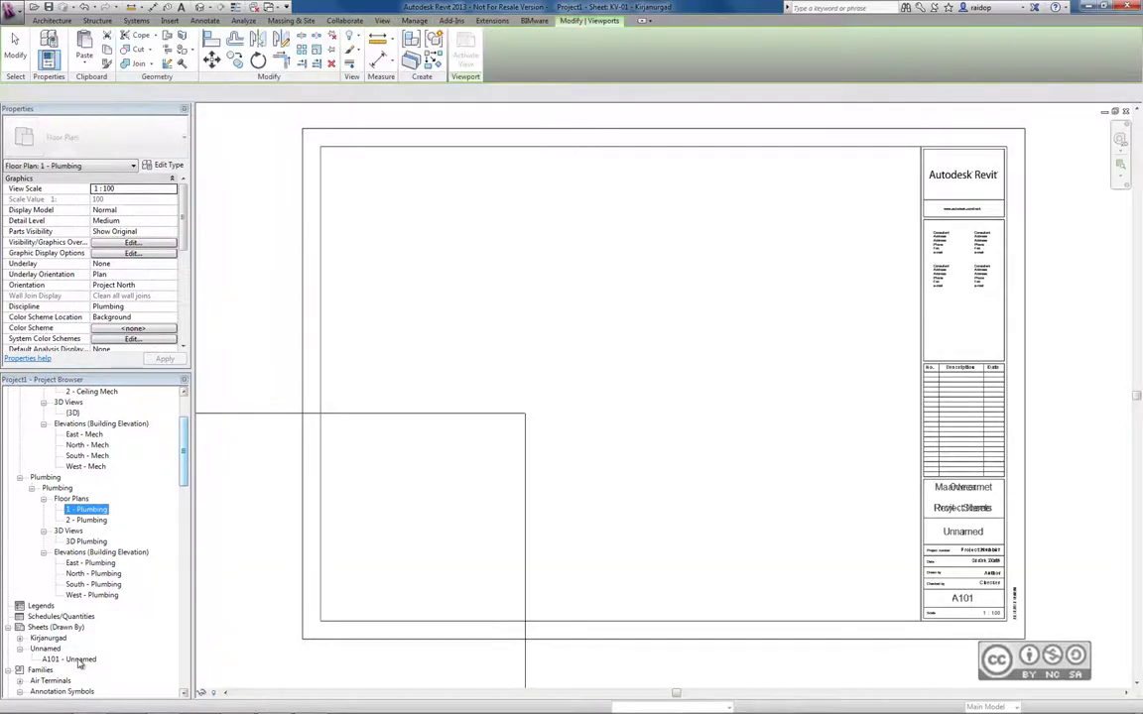
pyautogui.click(565, 383)
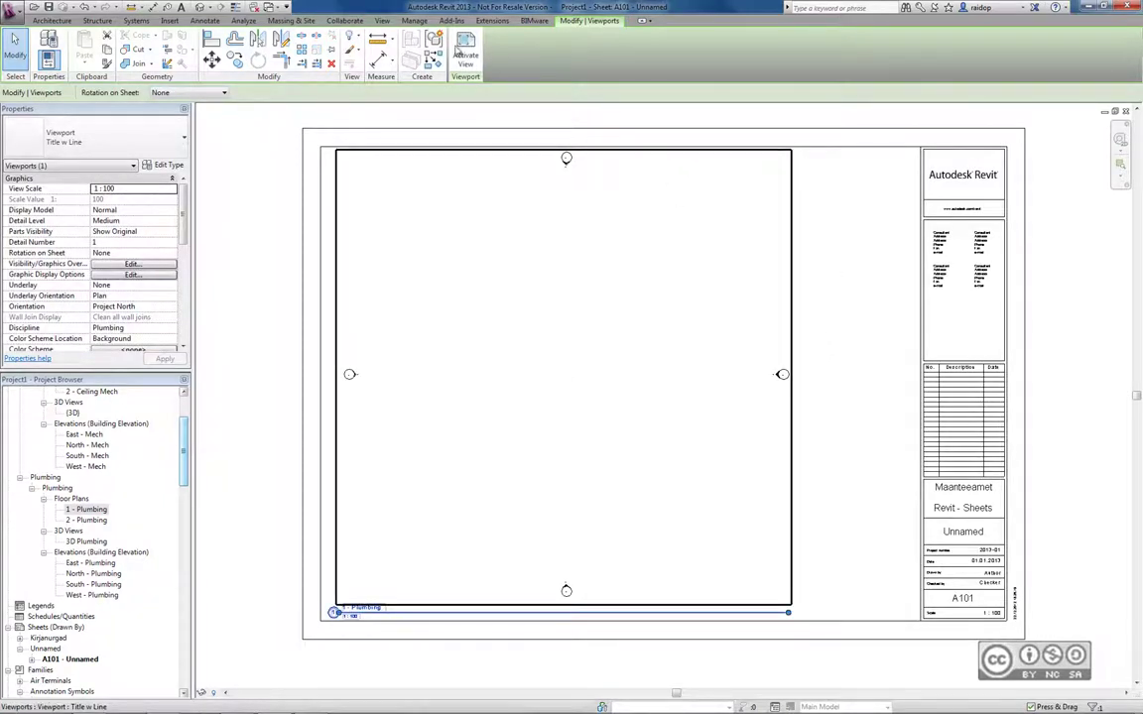
# Create a guide grid named Võrk on sheet A101 and select it
pyautogui.click(383, 20)
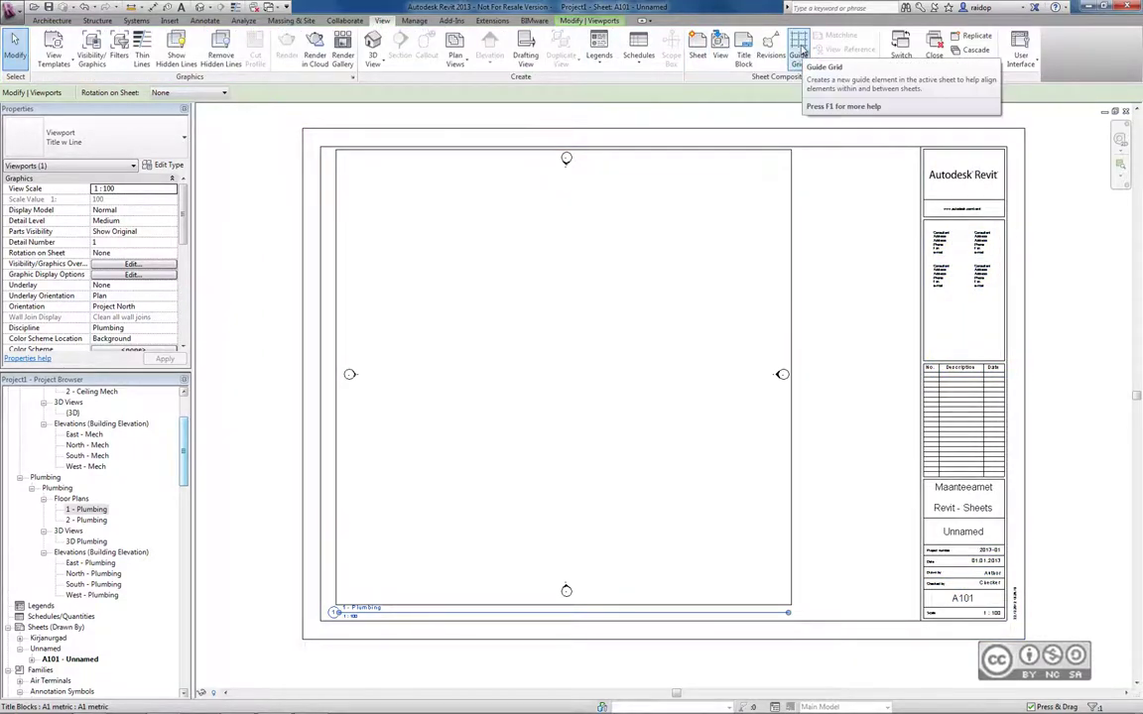
pyautogui.click(799, 44)
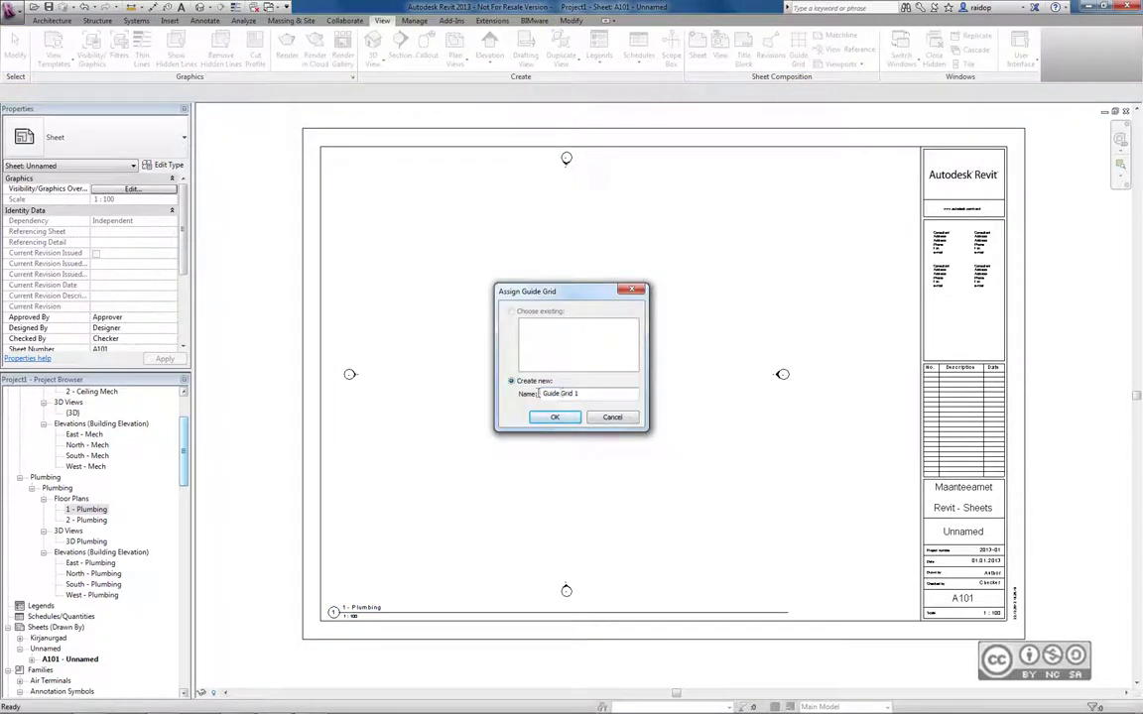
pyautogui.write('Võrk')
pyautogui.click(553, 416)
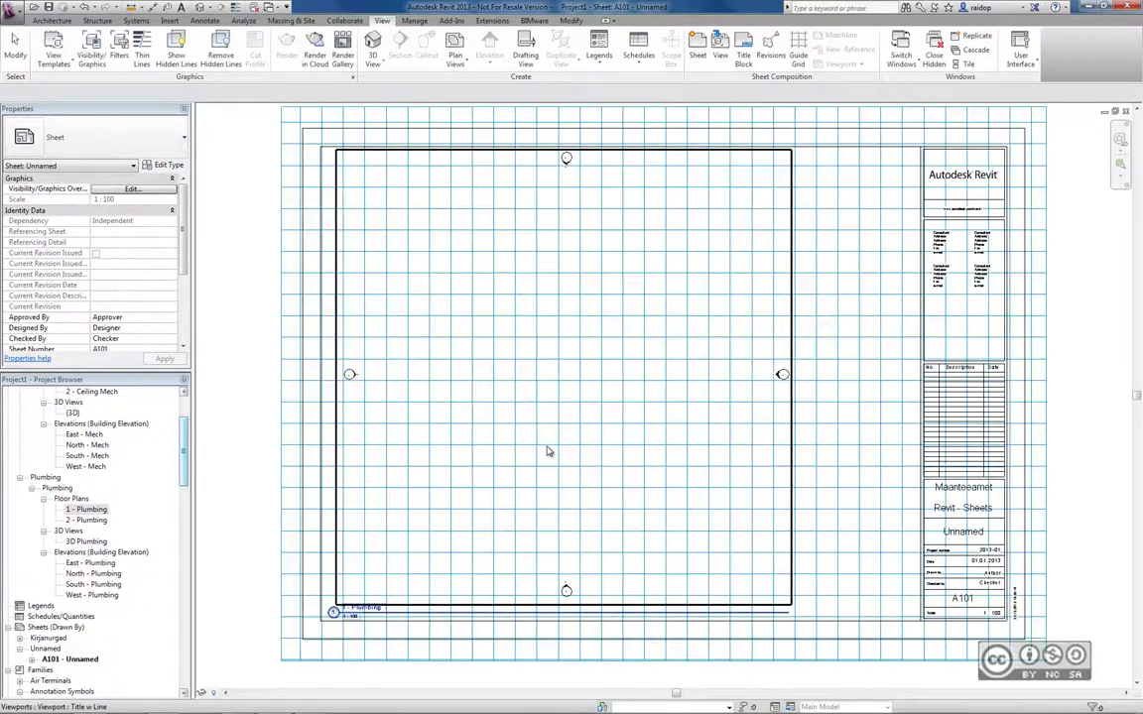
pyautogui.press('Escape')
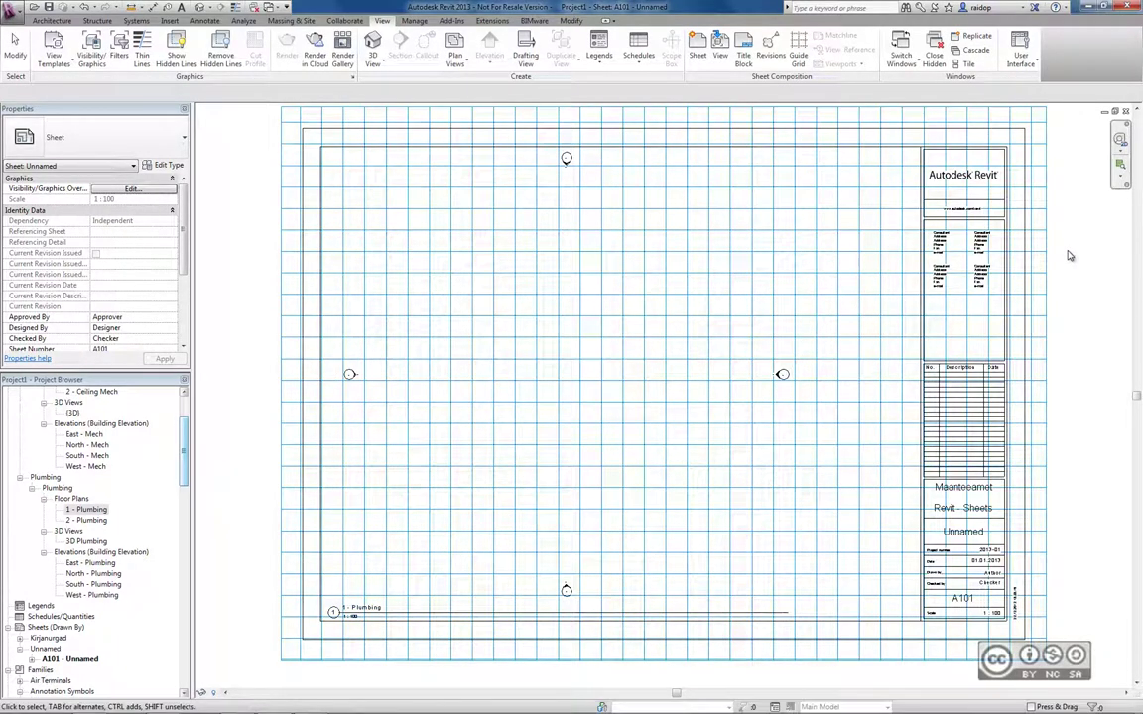
pyautogui.press('Escape')
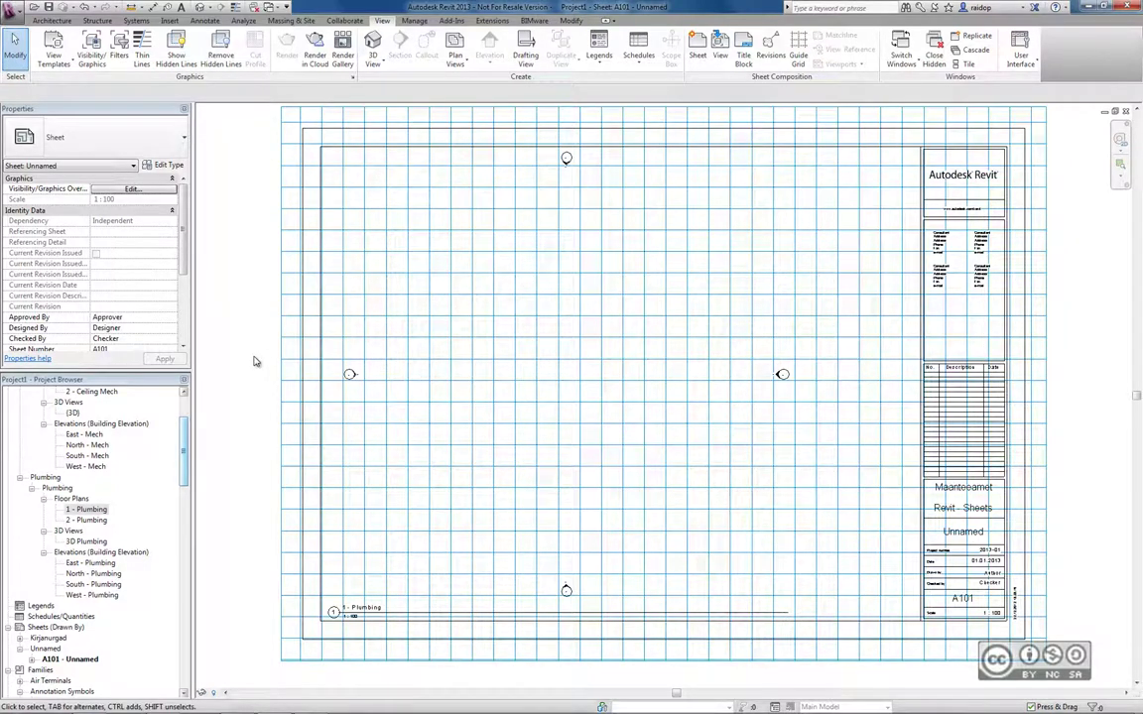
pyautogui.click(281, 268)
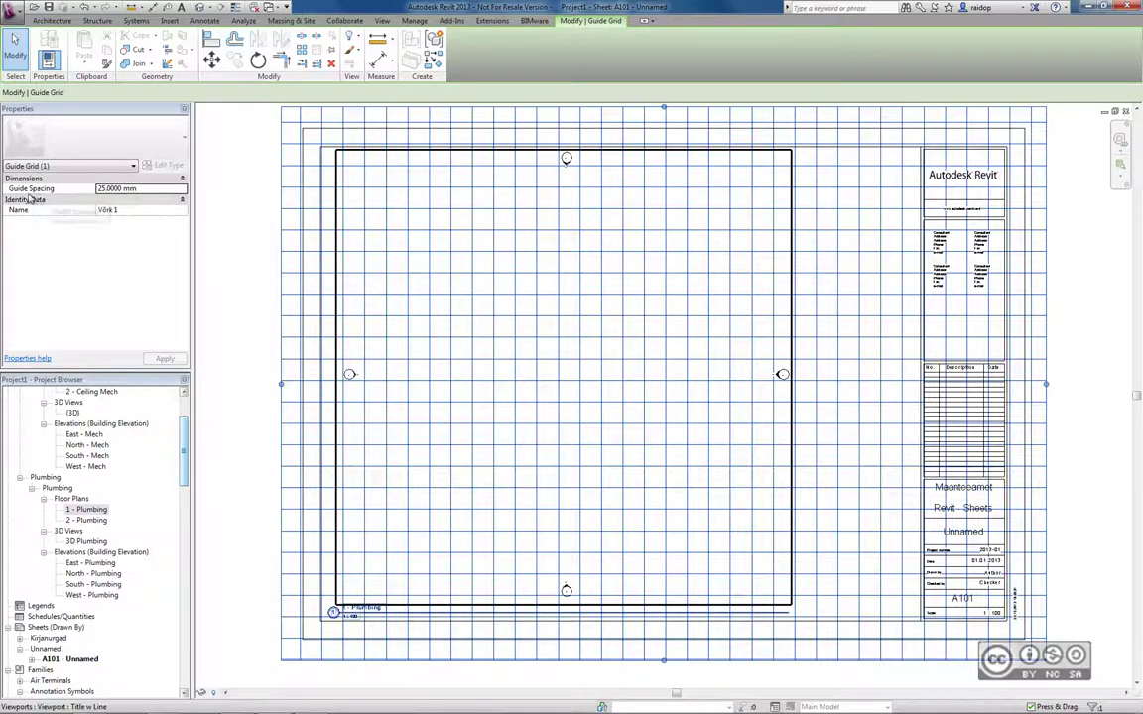
# Change the guide grid's Guide Spacing from 25 mm to 50 mm and reselect the grid
pyautogui.click(127, 189)
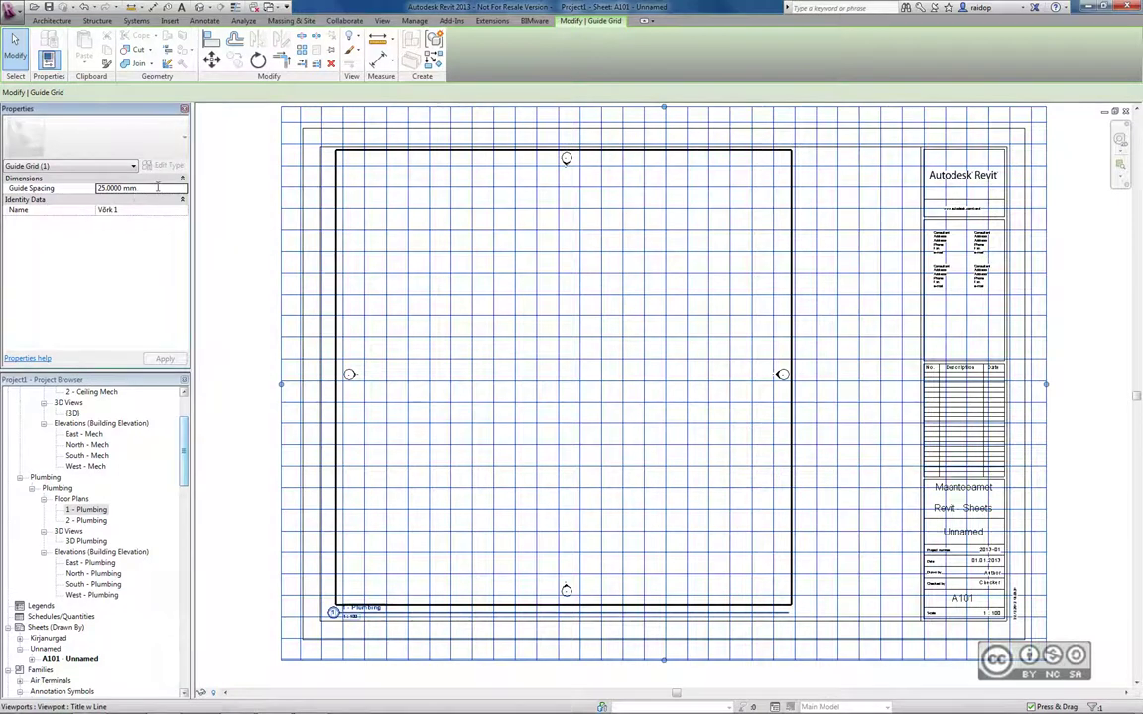
pyautogui.doubleClick(157, 188)
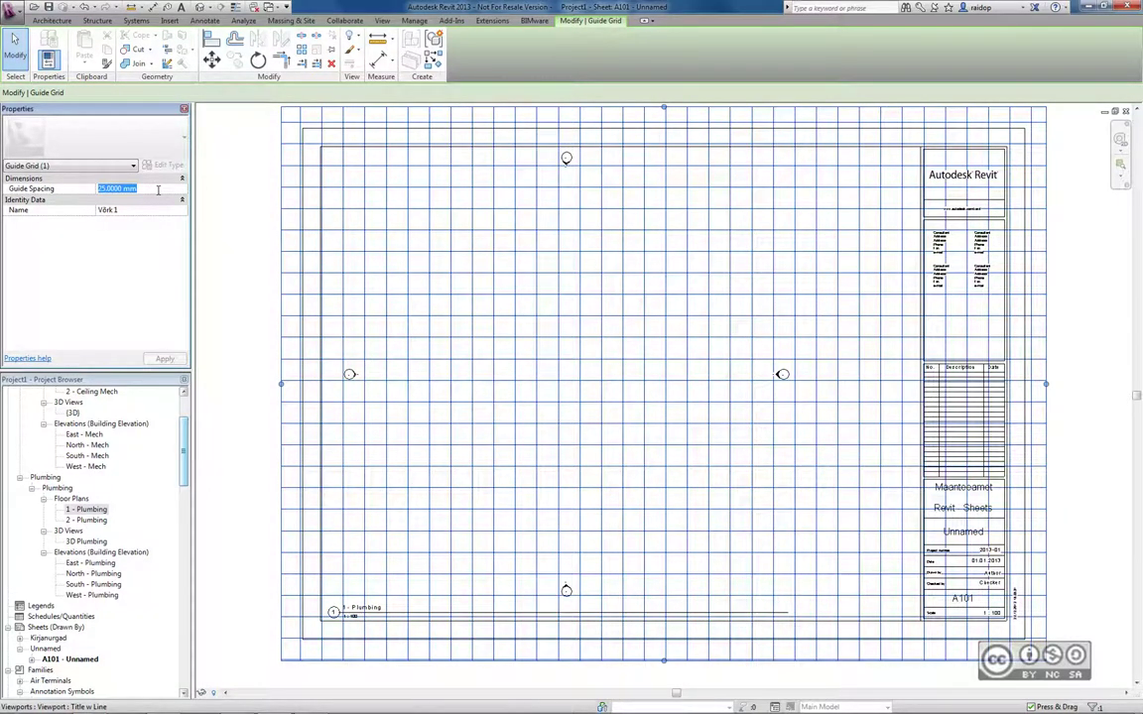
pyautogui.write('50')
pyautogui.press('Return')
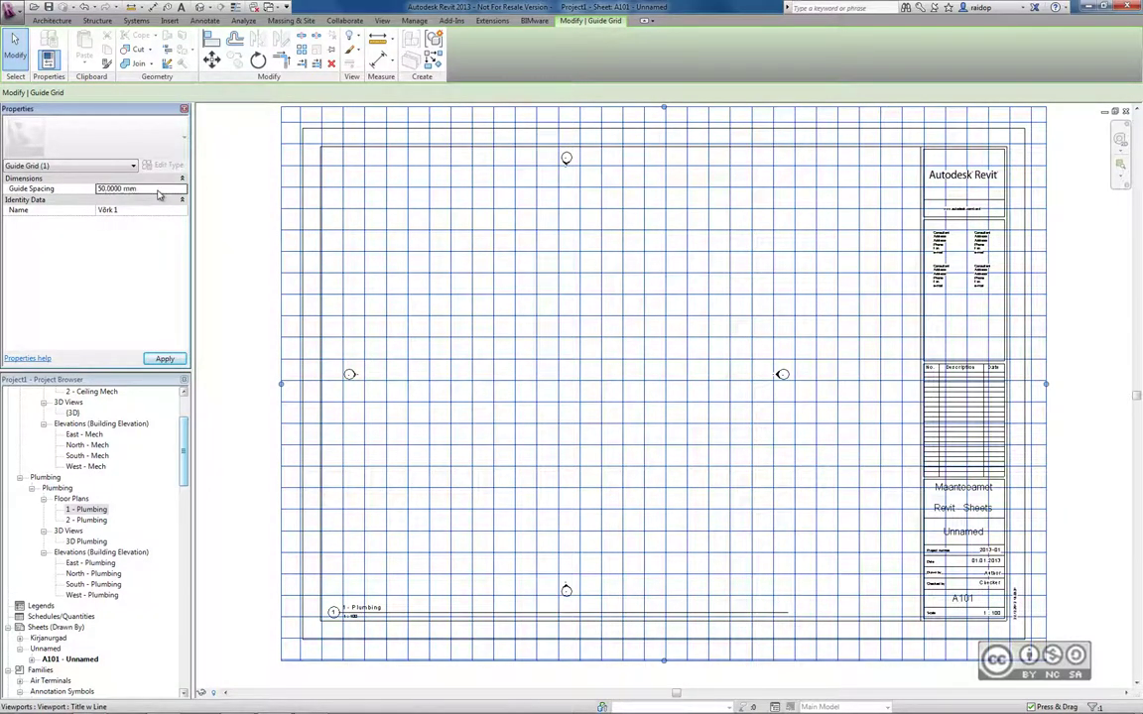
pyautogui.click(234, 265)
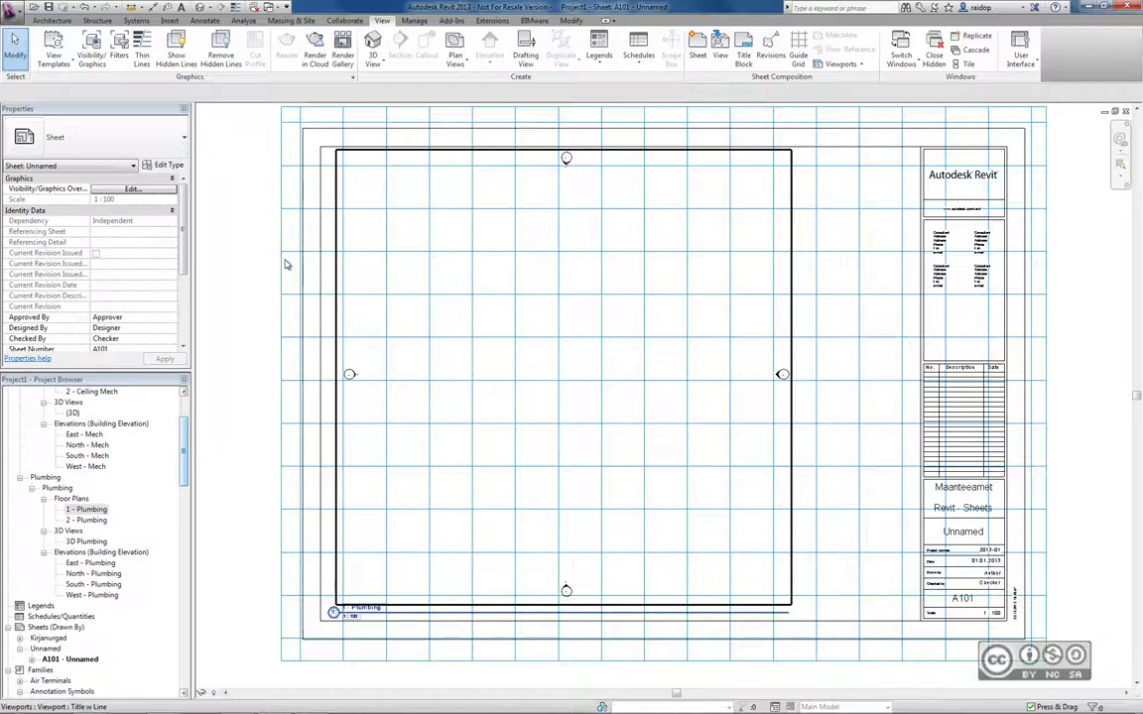
pyautogui.click(248, 265)
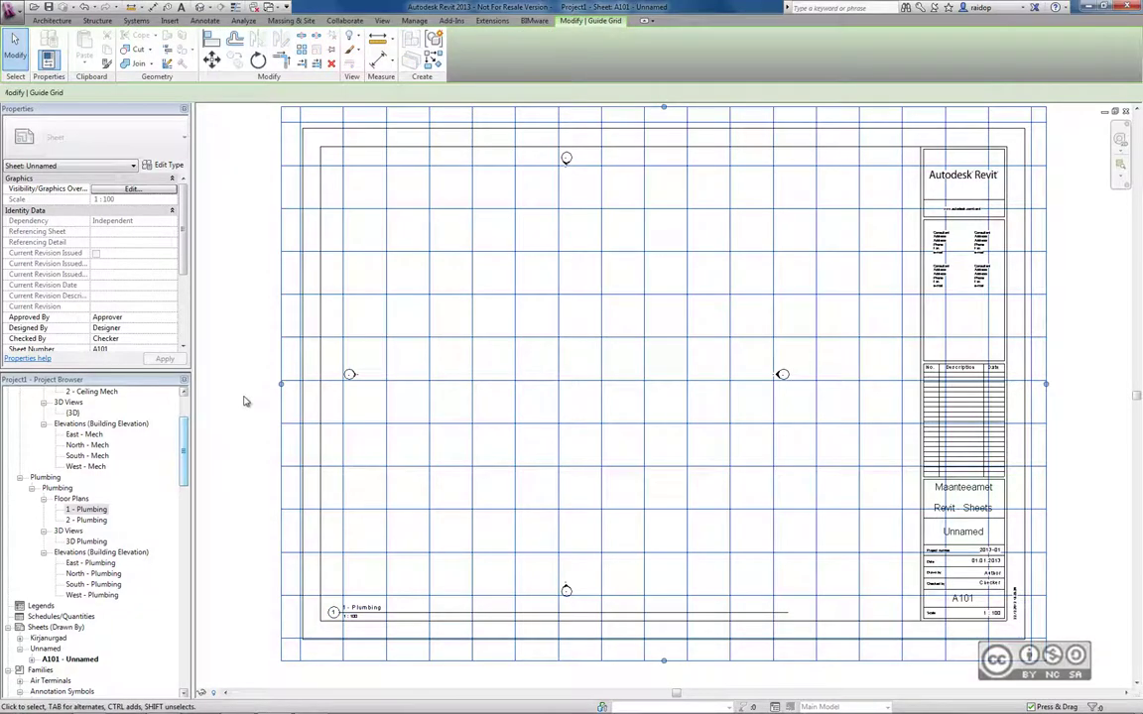
pyautogui.click(282, 386)
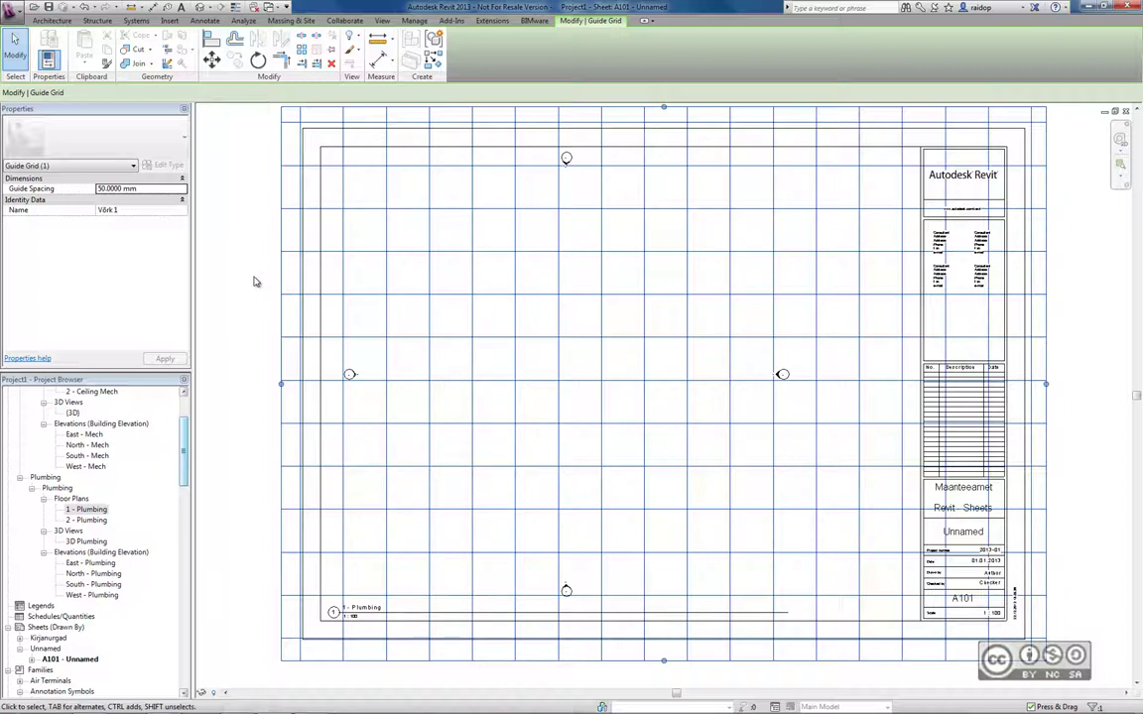
pyautogui.click(100, 166)
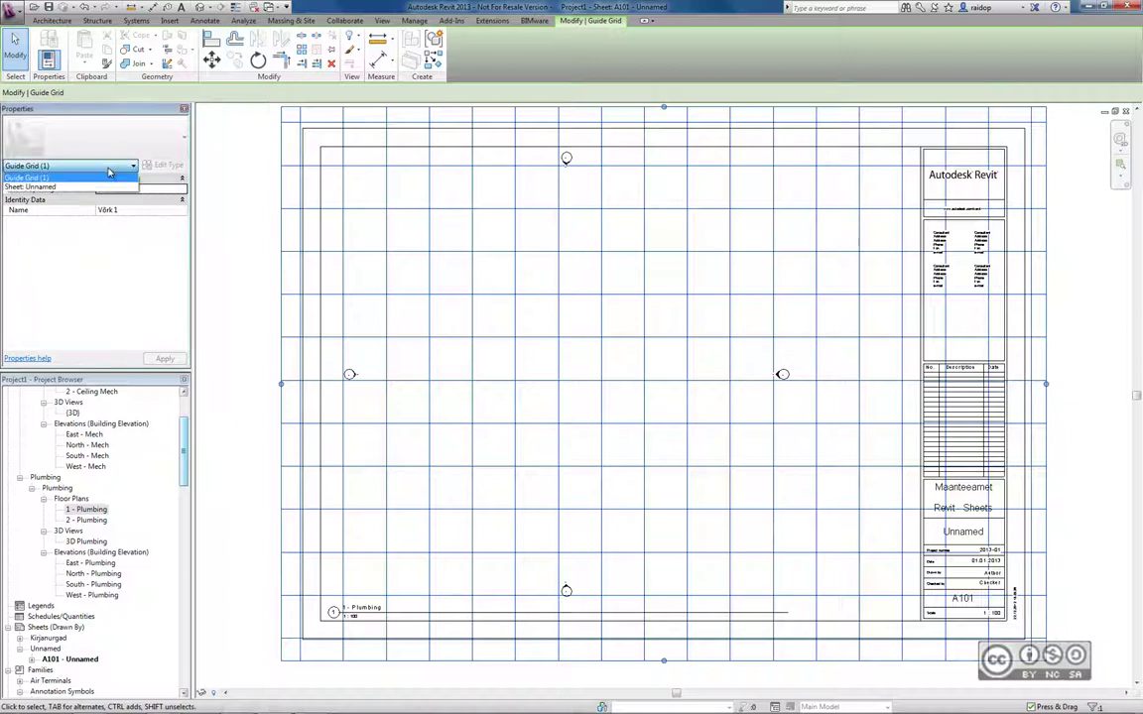
pyautogui.click(36, 187)
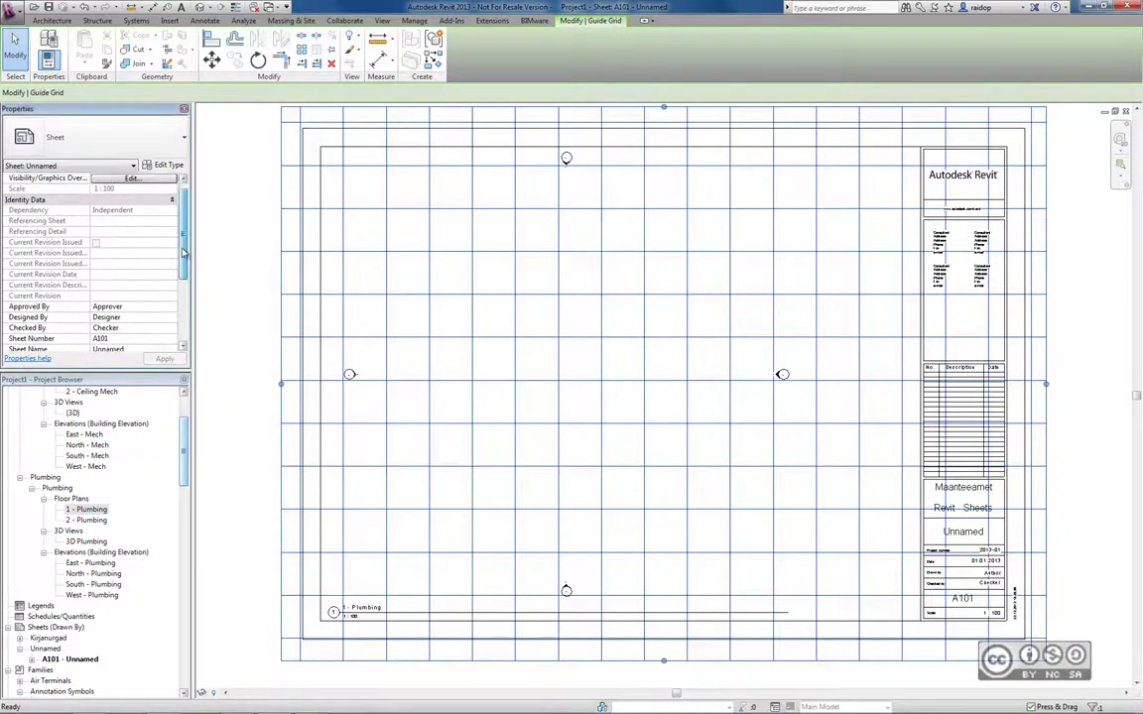
pyautogui.scroll(-5, 30, 298)
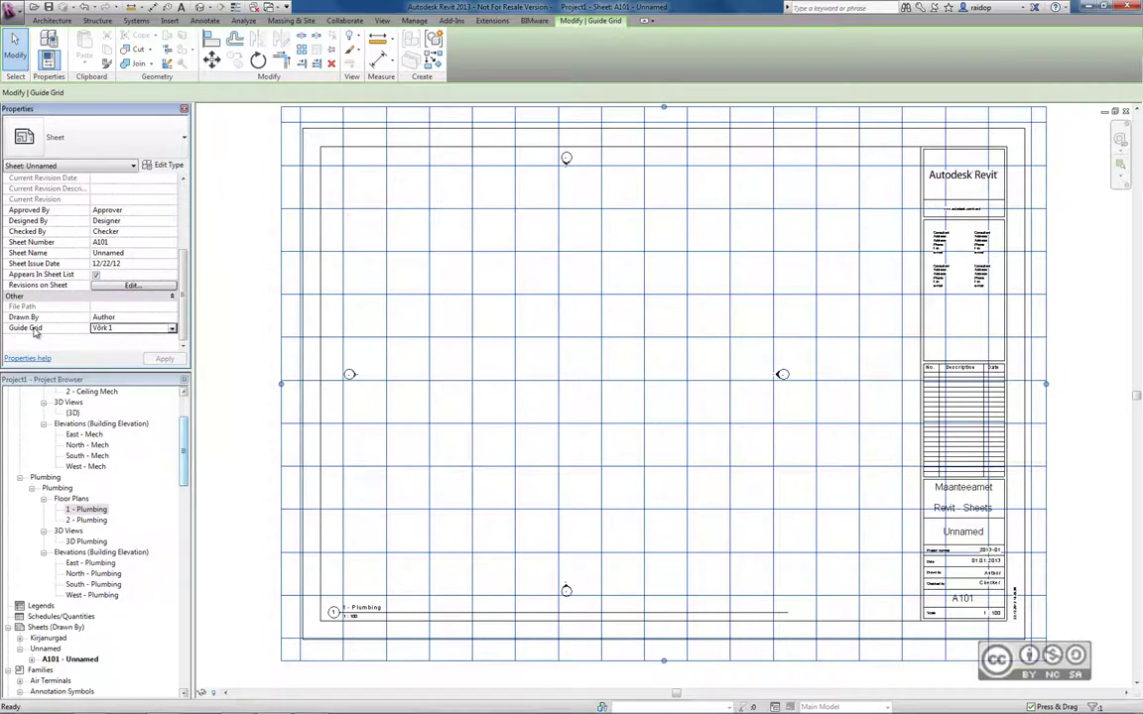
pyautogui.click(172, 330)
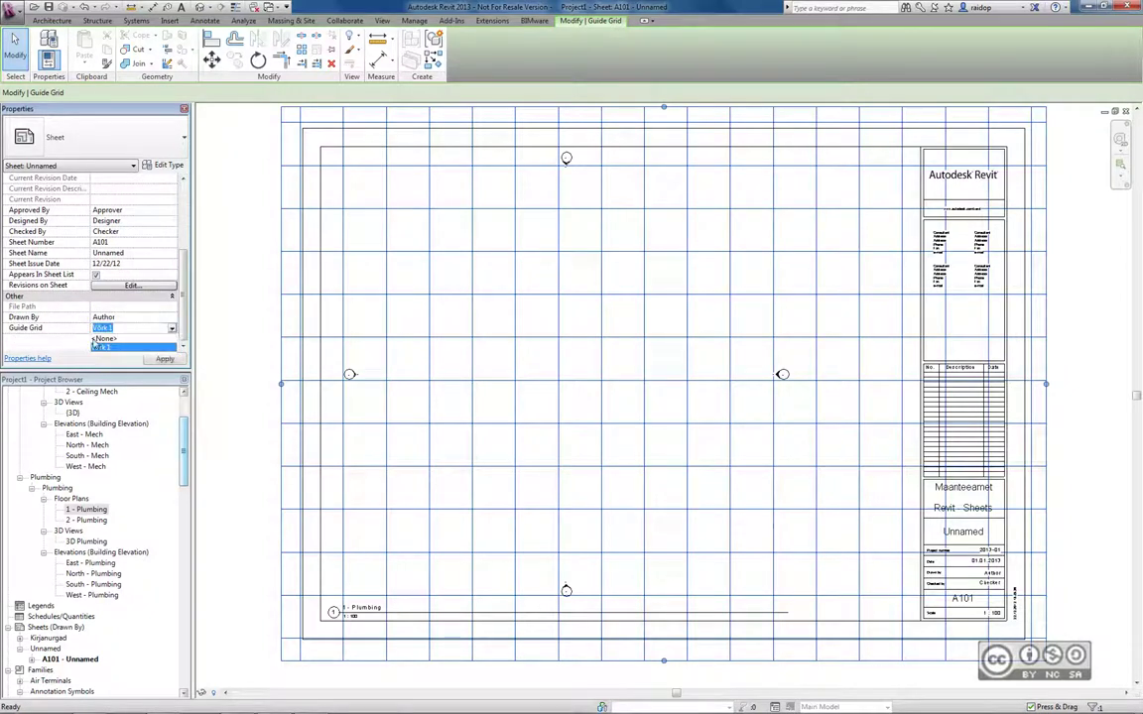
pyautogui.click(99, 295)
pyautogui.click(164, 358)
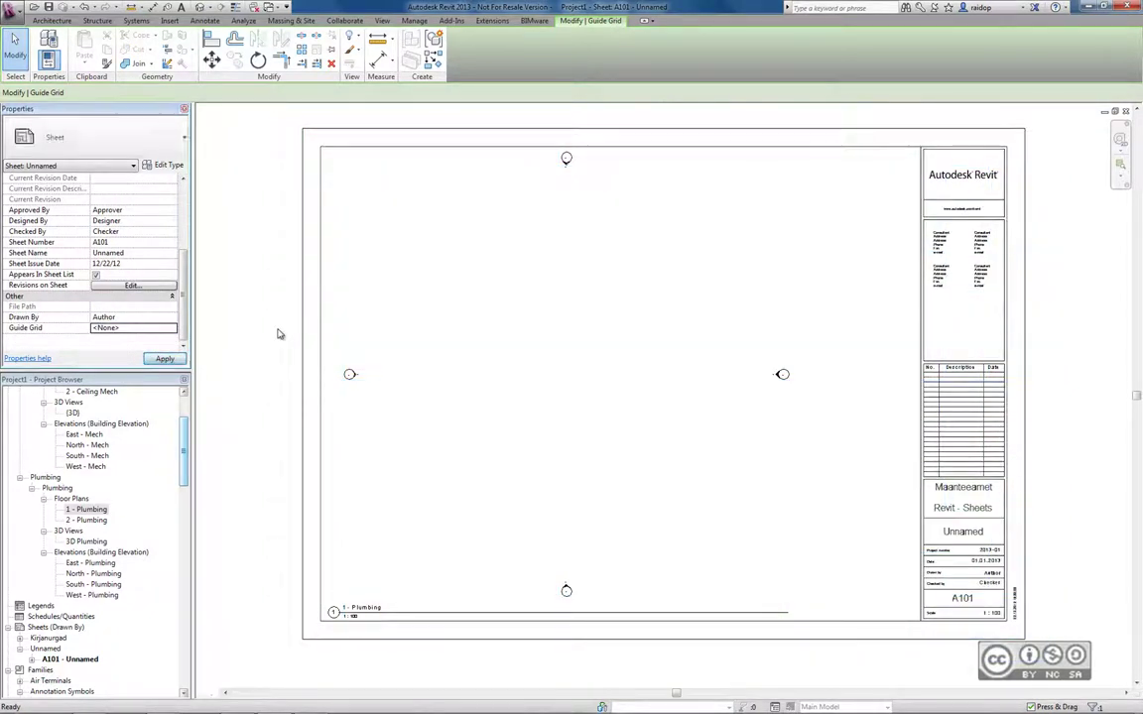
pyautogui.click(170, 330)
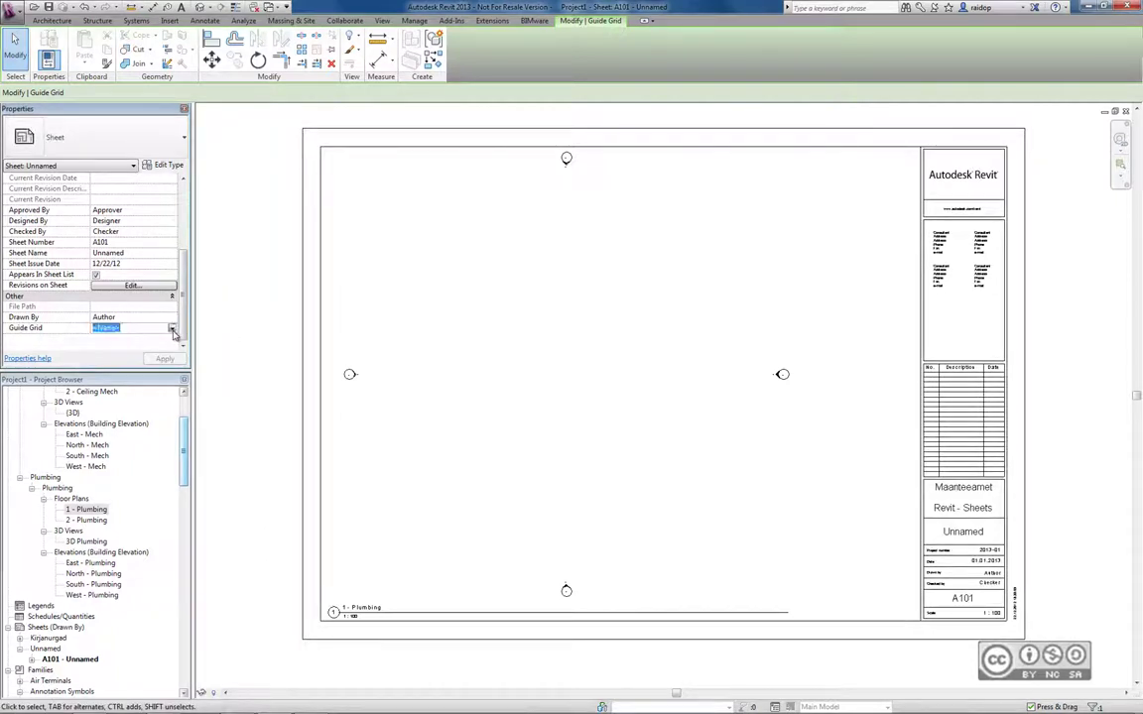
pyautogui.click(171, 329)
pyautogui.click(105, 306)
pyautogui.click(163, 358)
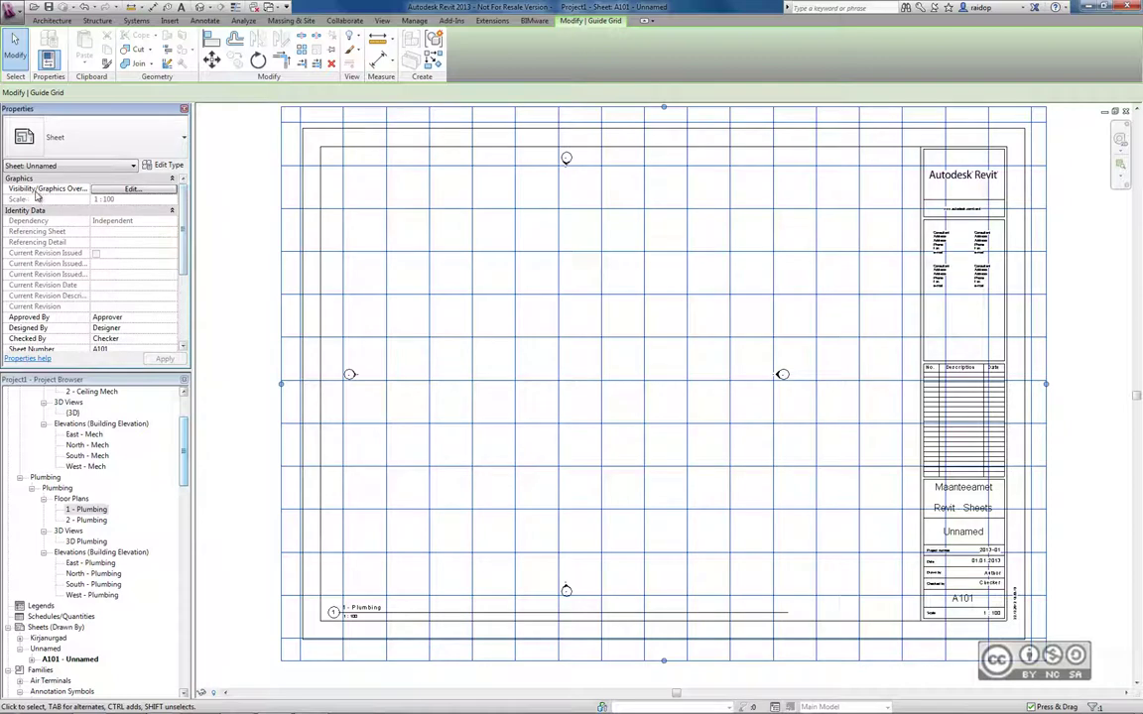
# Turn off the Guide Grid annotation category in sheet A101's Visibility/Graphics, then select the 1 - Plumbing viewport
pyautogui.click(134, 189)
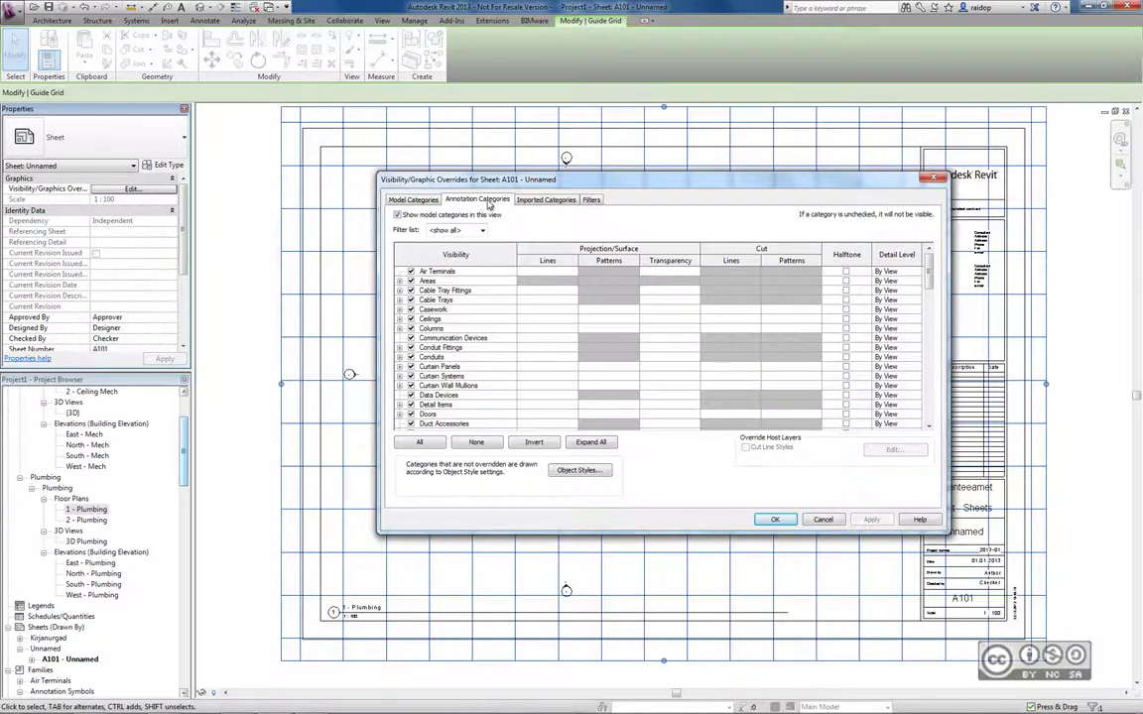
pyautogui.click(477, 200)
pyautogui.scroll(-10, 597, 340)
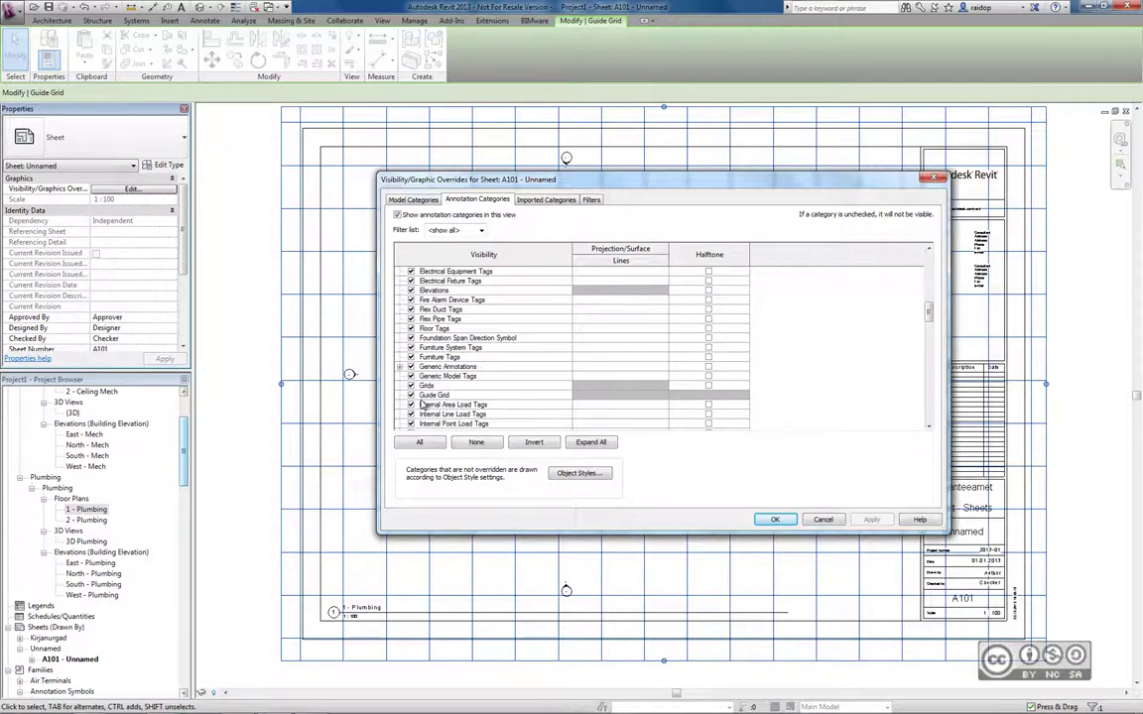
pyautogui.click(410, 395)
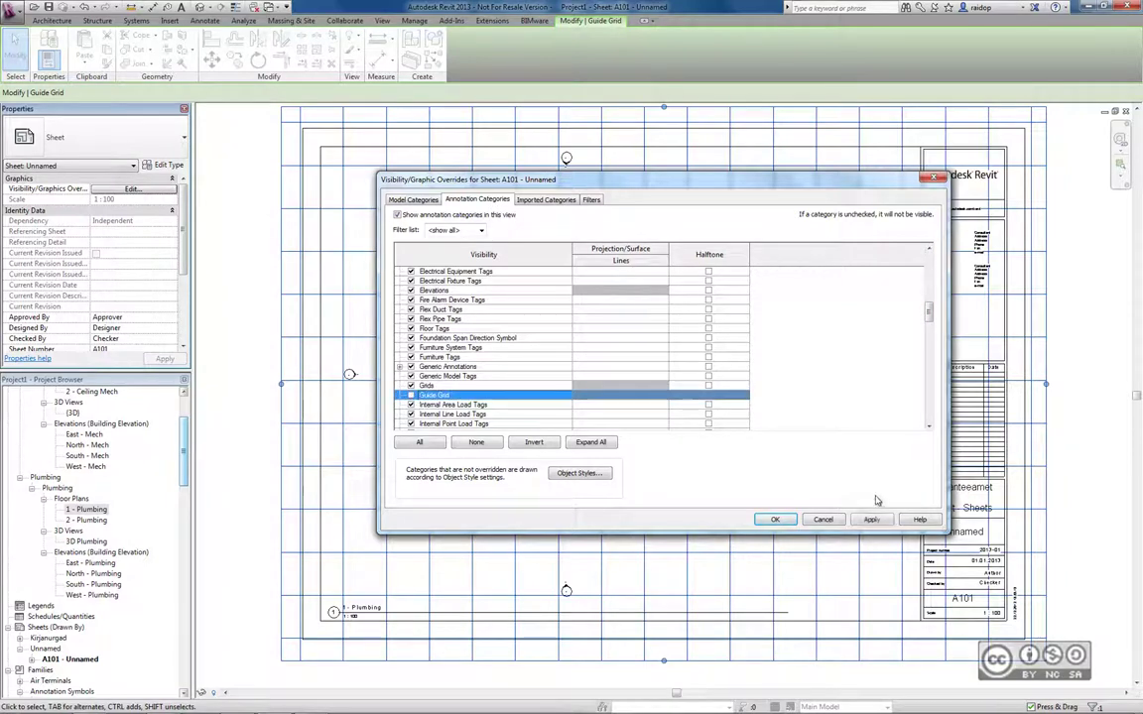
pyautogui.click(777, 519)
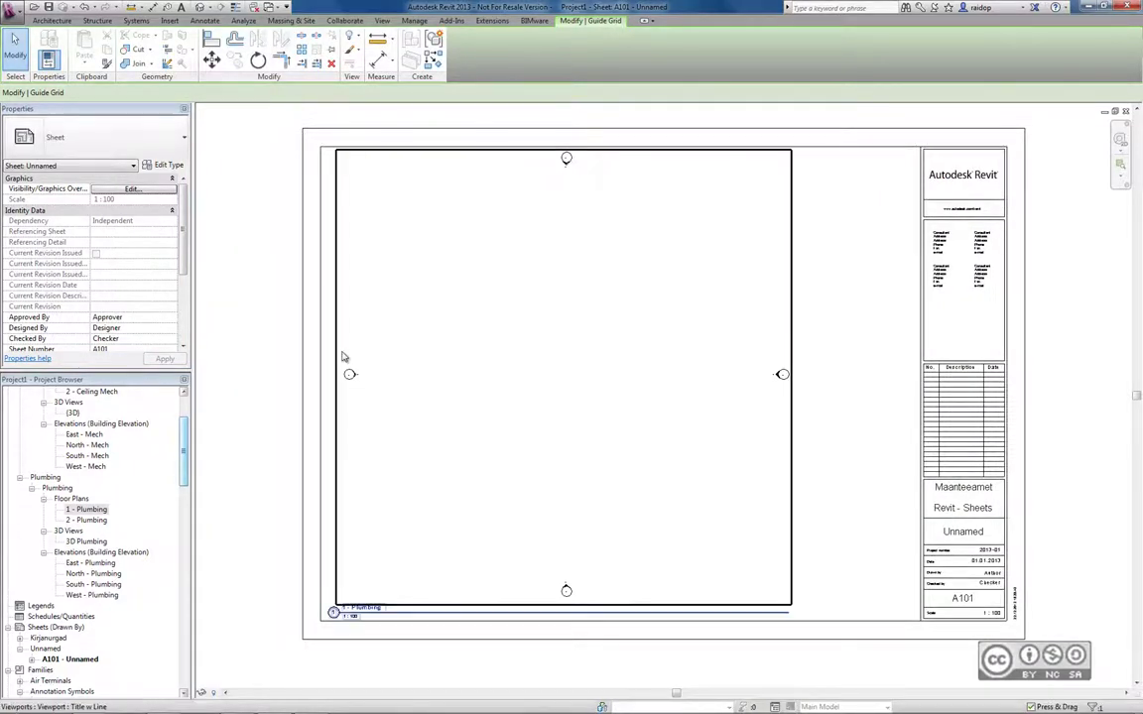
pyautogui.click(385, 349)
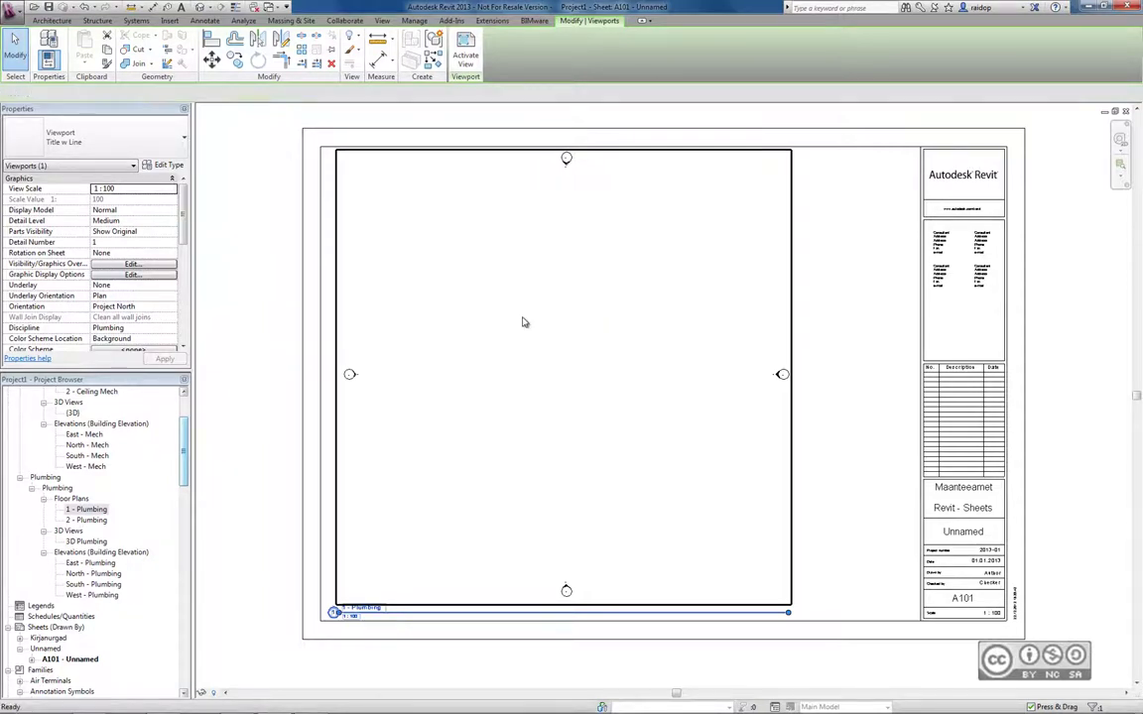
# Remove the 1 - Plumbing viewport and drag the 2 - Plumbing plan onto sheet A101
pyautogui.press('Delete')
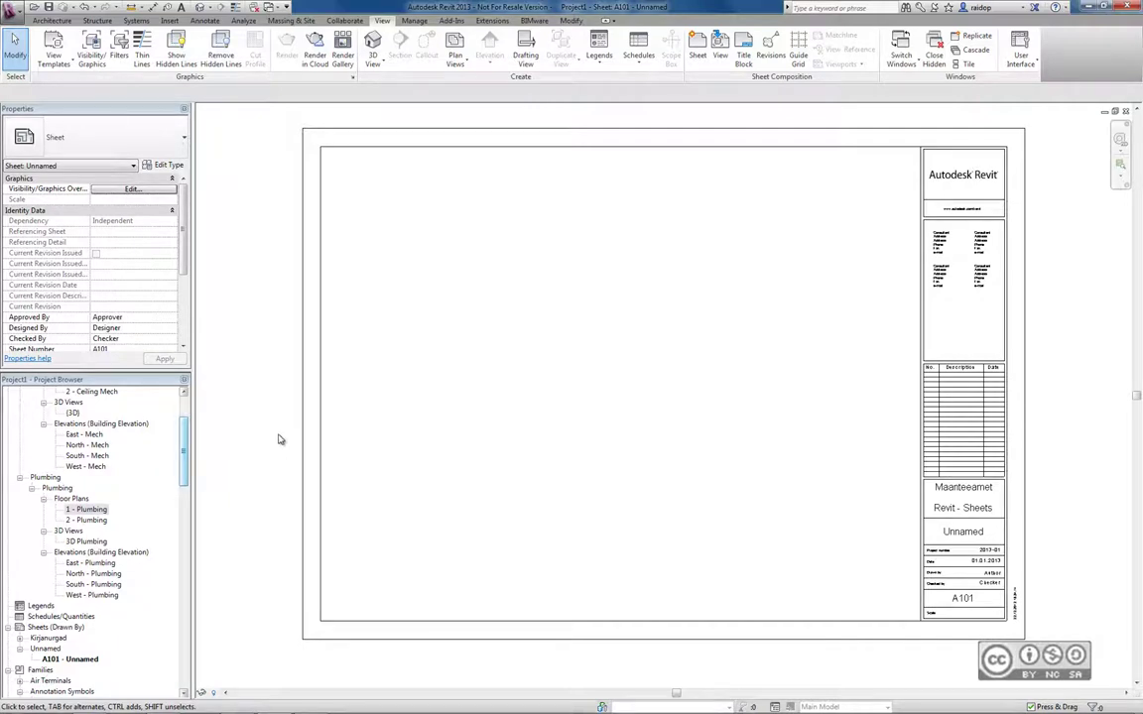
pyautogui.click(72, 521)
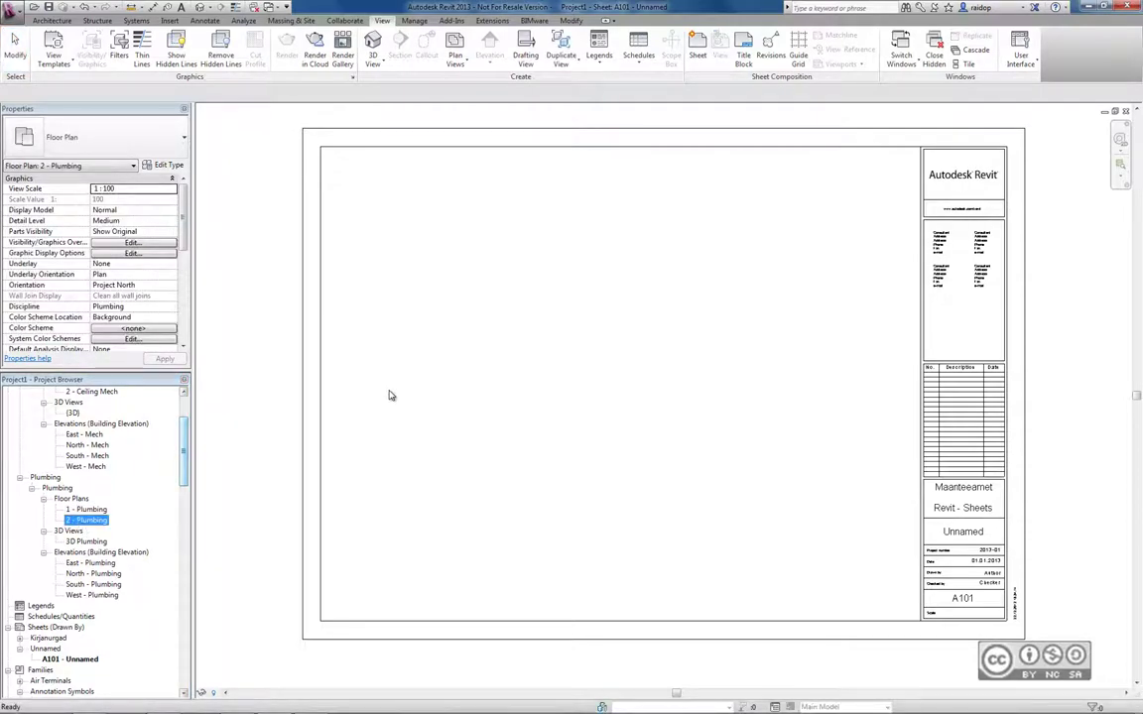
pyautogui.moveTo(390, 396); pyautogui.dragTo(633, 334)
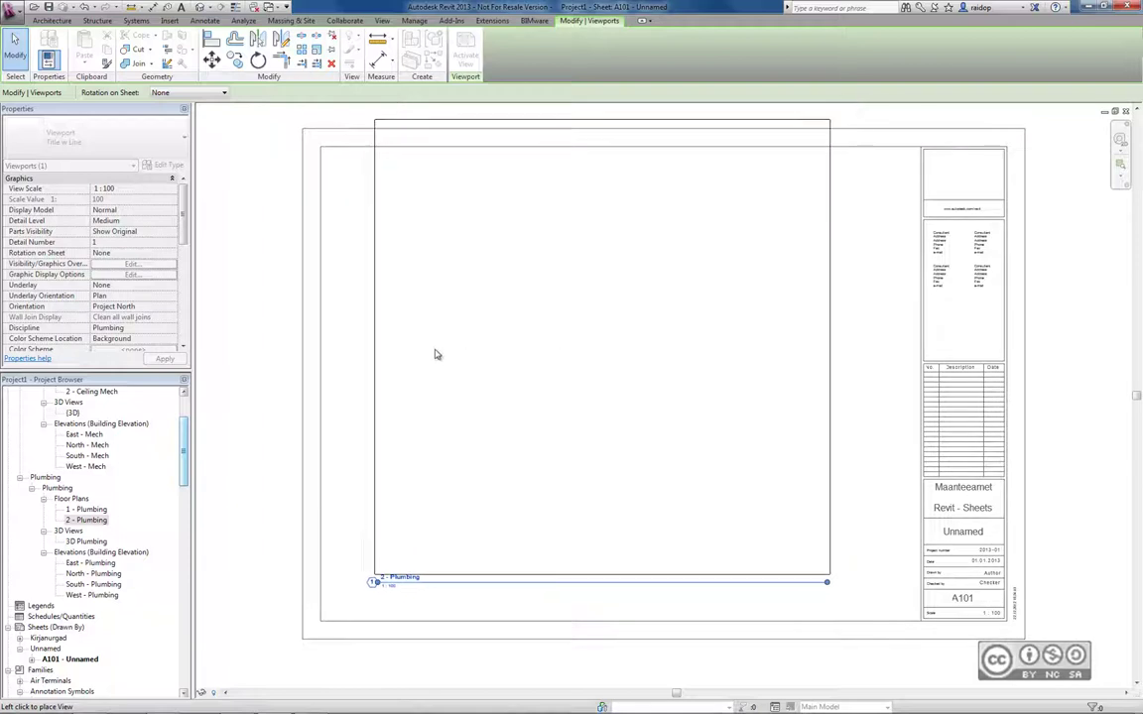
# Place the 2 - Plumbing viewport unrotated, then set its rotation on sheet to 90° Counterclockwise
pyautogui.click(161, 93)
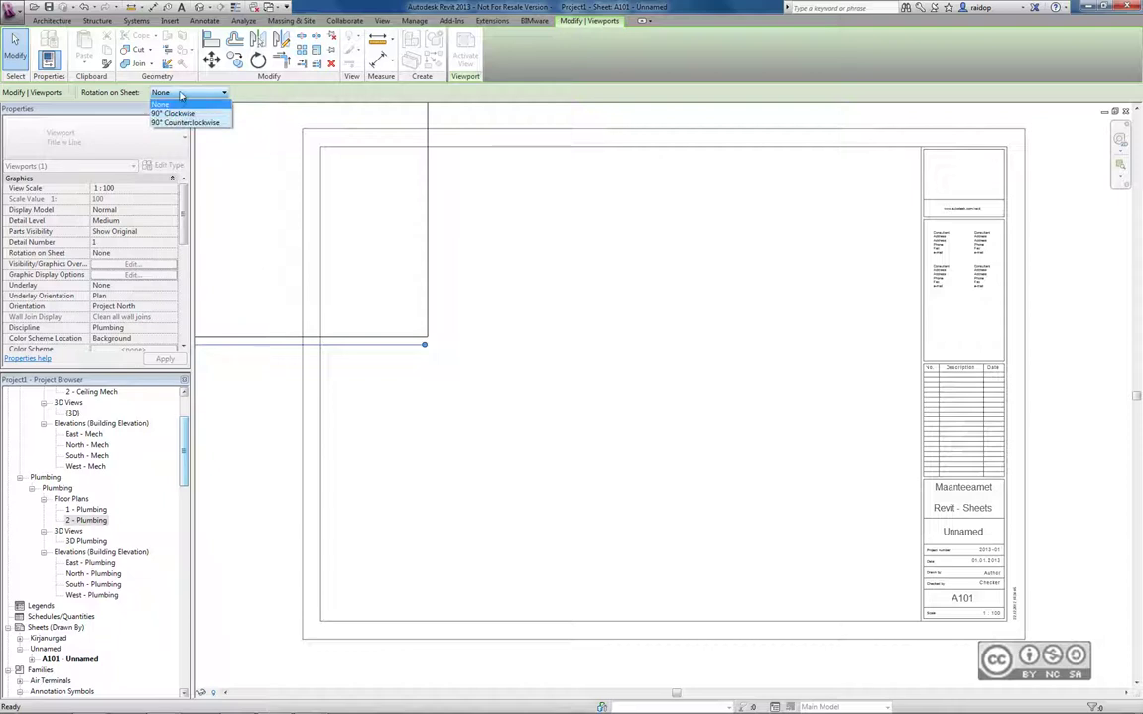
pyautogui.click(179, 103)
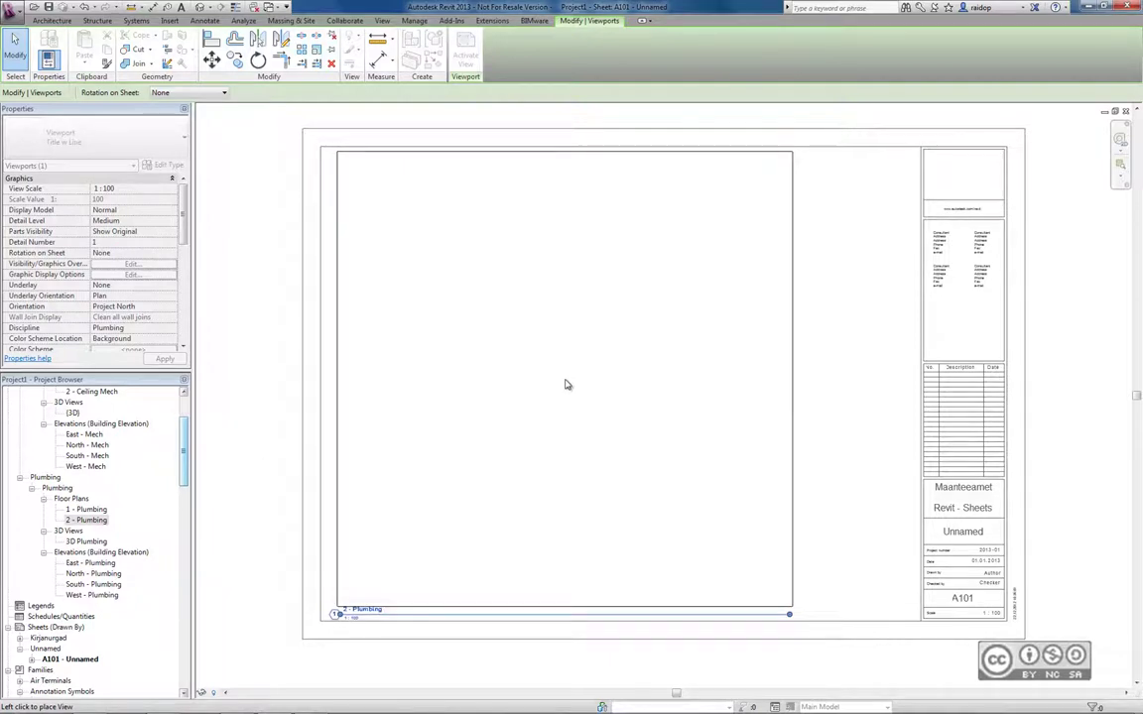
pyautogui.click(566, 384)
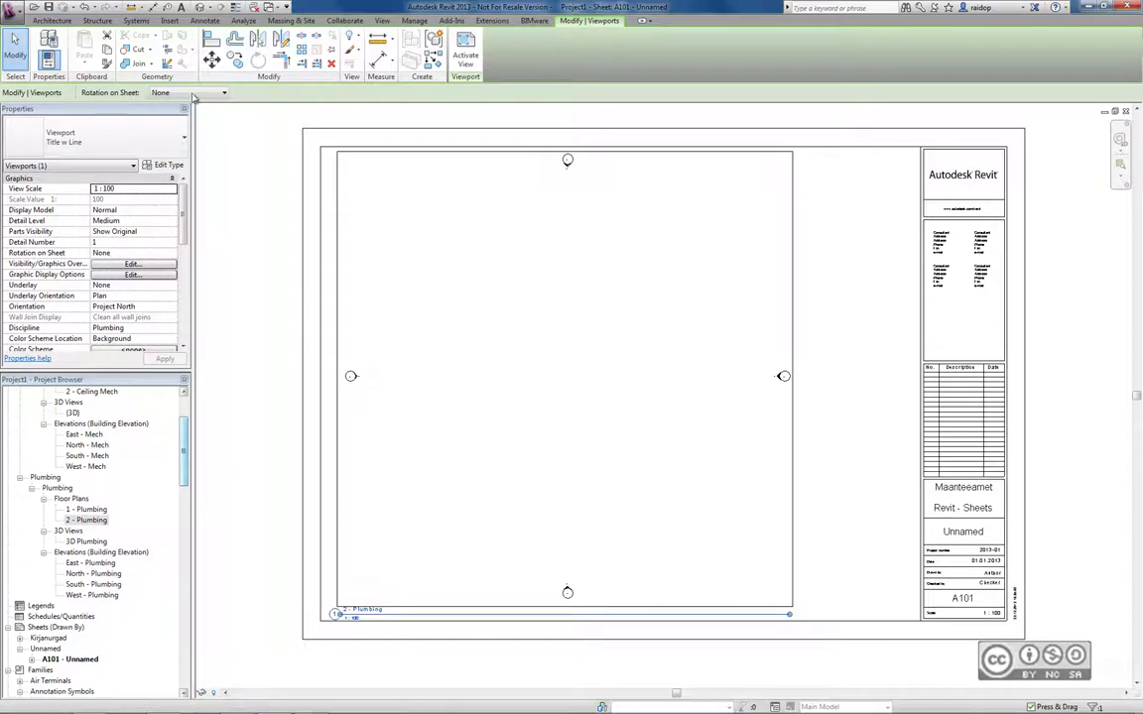
pyautogui.click(177, 93)
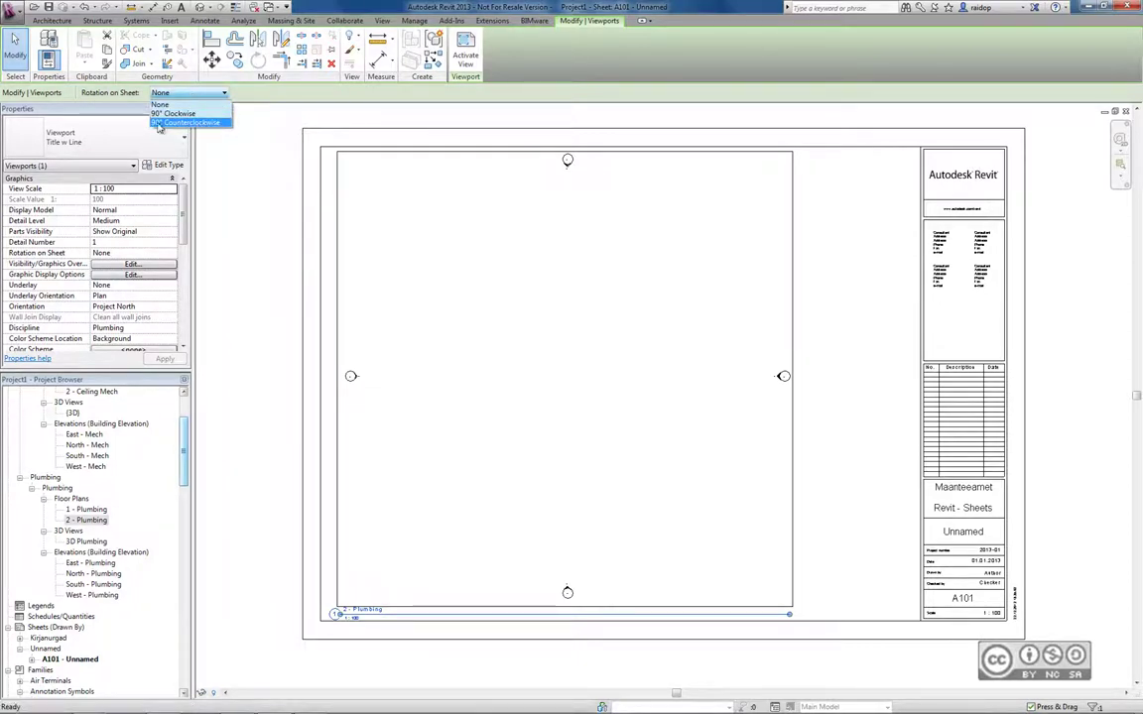
pyautogui.click(179, 122)
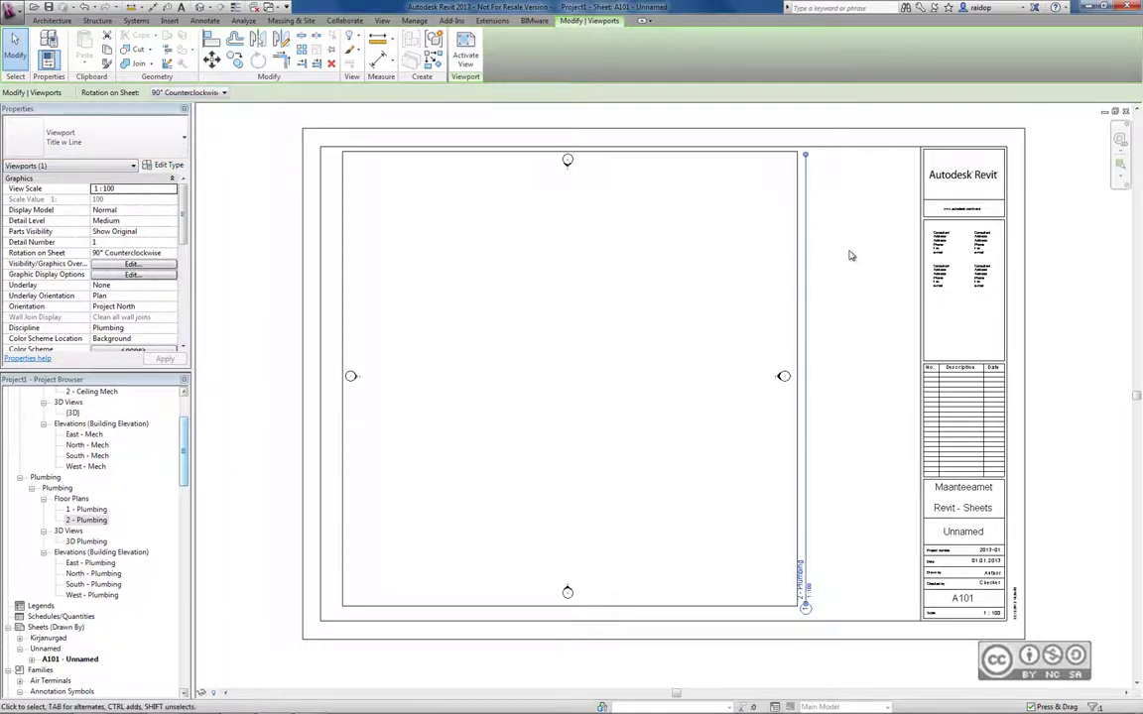
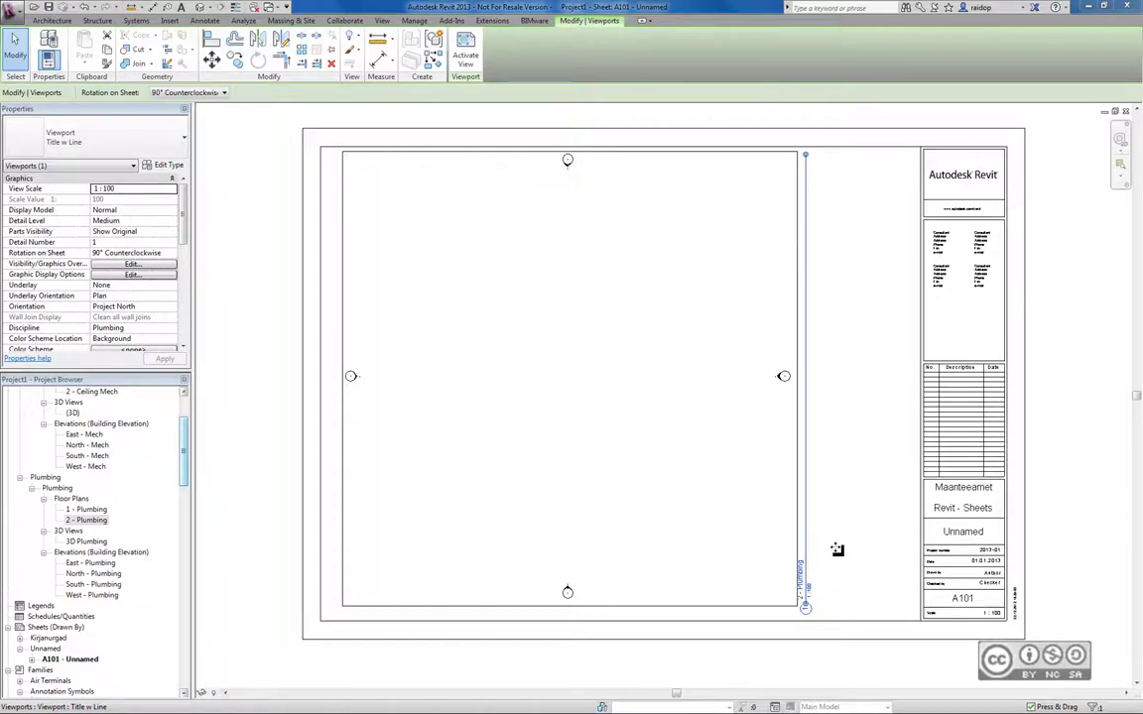
# Select the 2 - Plumbing viewport and open its Title w Line type properties
pyautogui.click(334, 214)
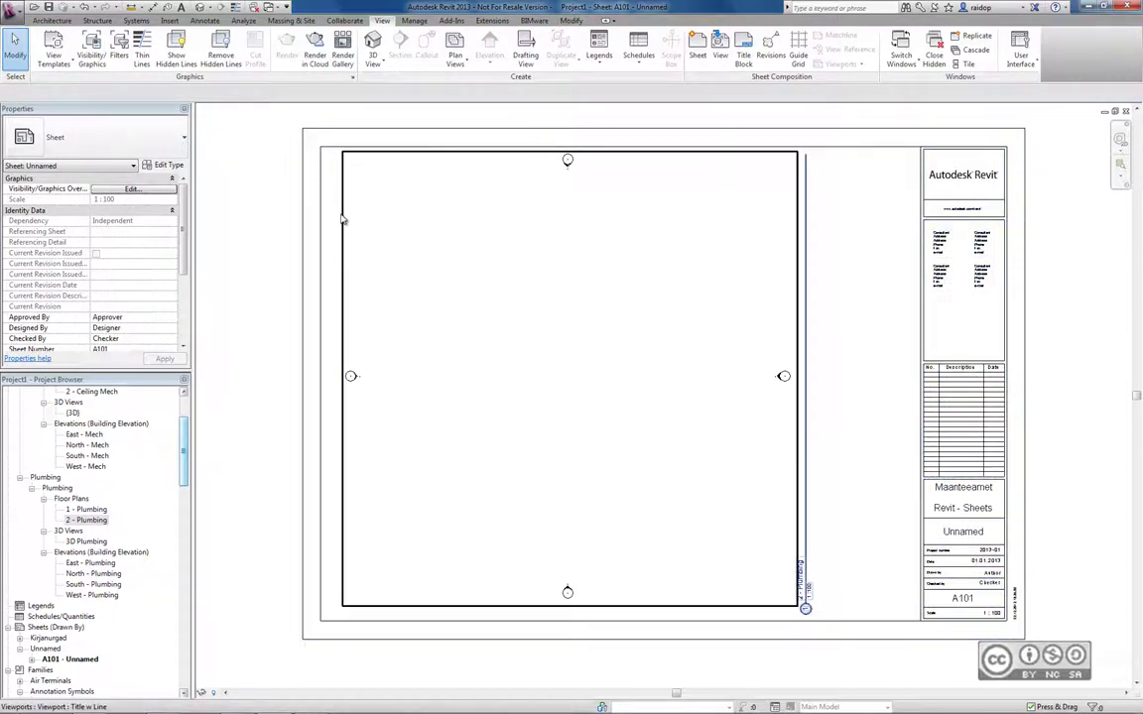
pyautogui.click(342, 219)
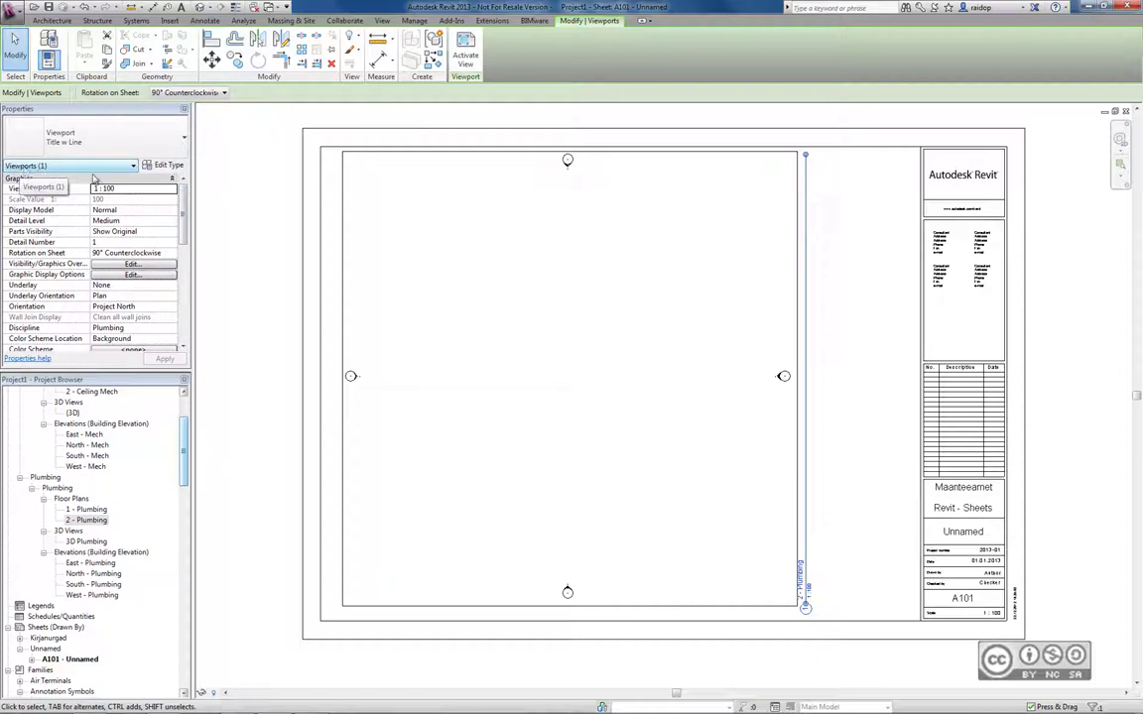
pyautogui.click(161, 167)
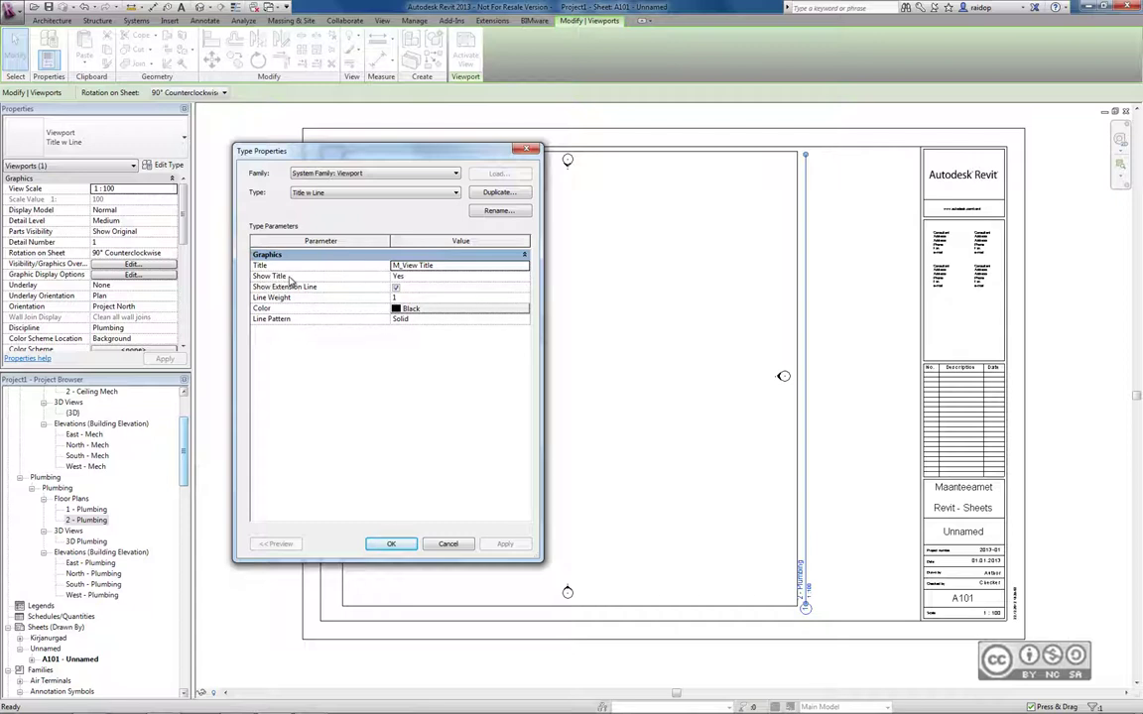
# Check the Show Title and Title options, keeping Yes and M_View Title
pyautogui.click(453, 277)
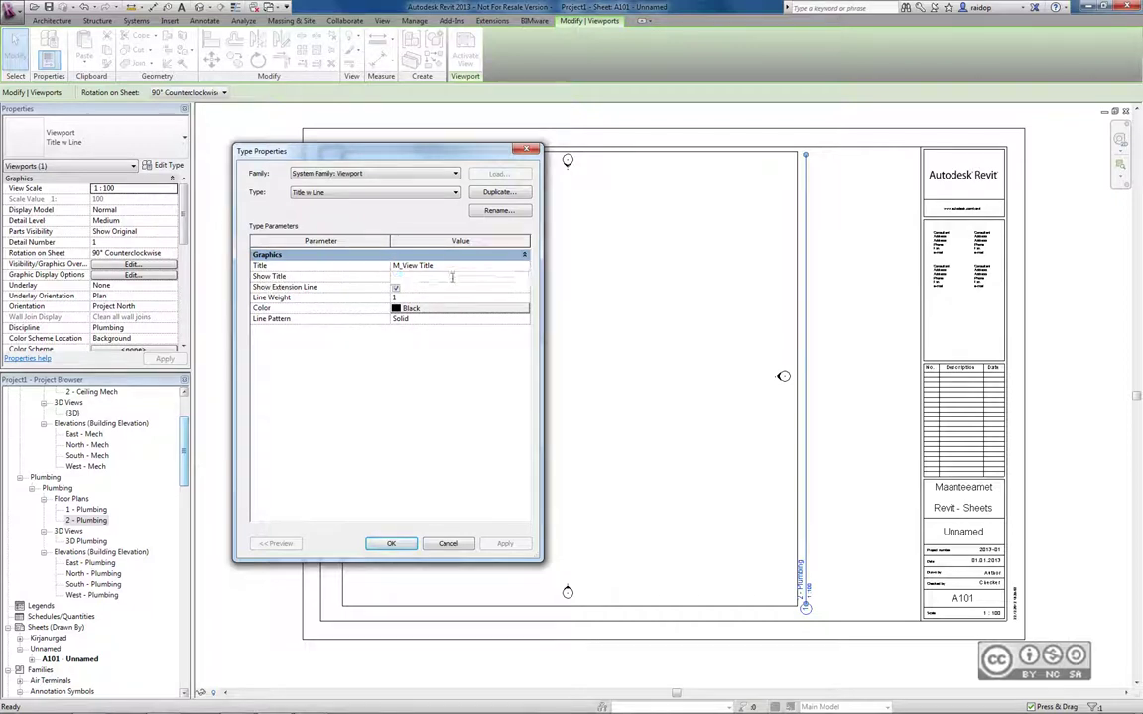
pyautogui.click(524, 277)
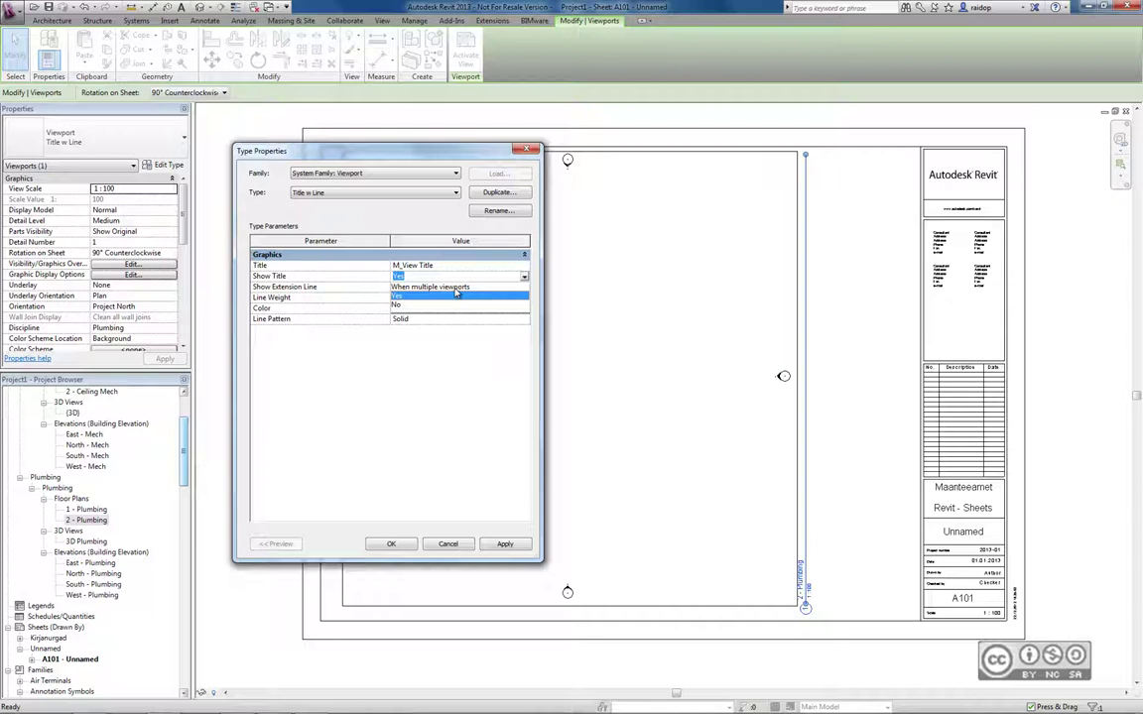
pyautogui.click(263, 264)
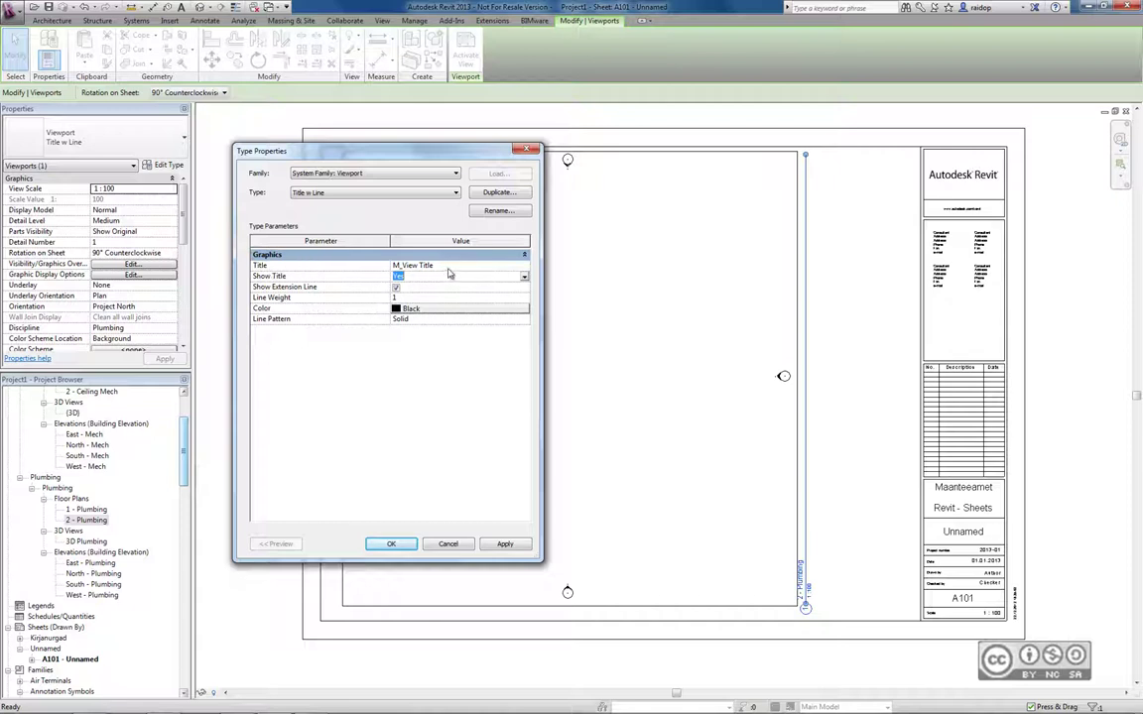
pyautogui.click(411, 264)
pyautogui.click(525, 266)
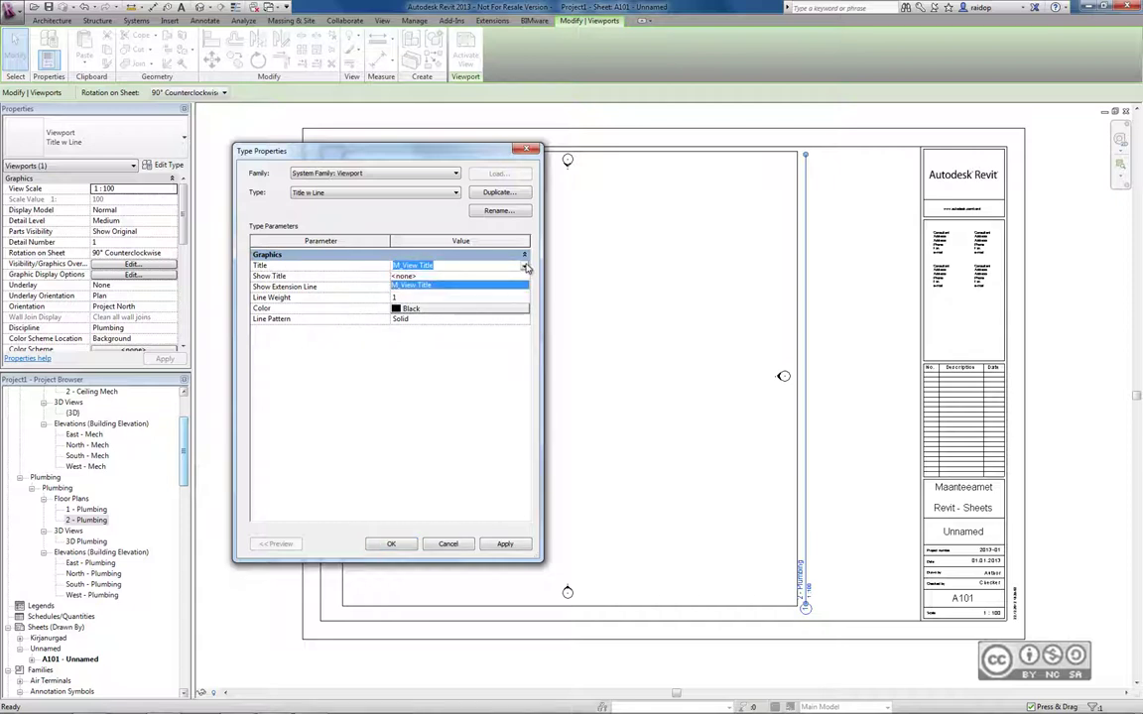
pyautogui.click(456, 285)
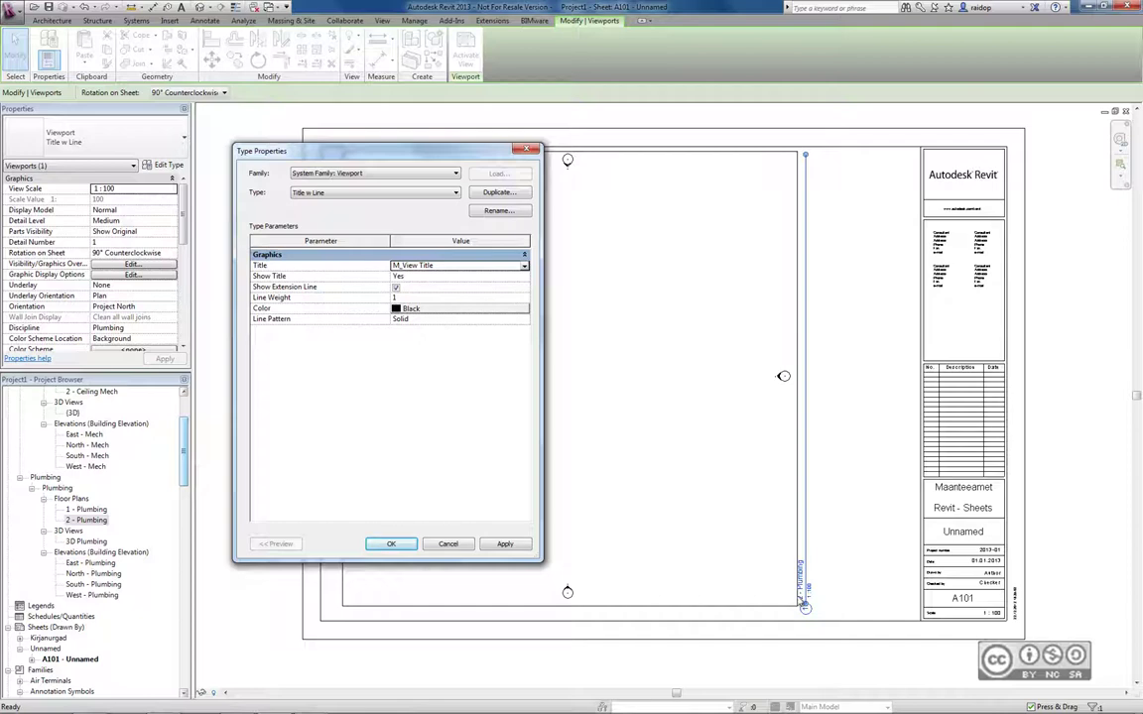
# Close Type Properties and nudge the 2 - Plumbing viewport title slightly right
pyautogui.click(466, 543)
pyautogui.scroll(1, 798, 585)
pyautogui.scroll(2, 799, 585)
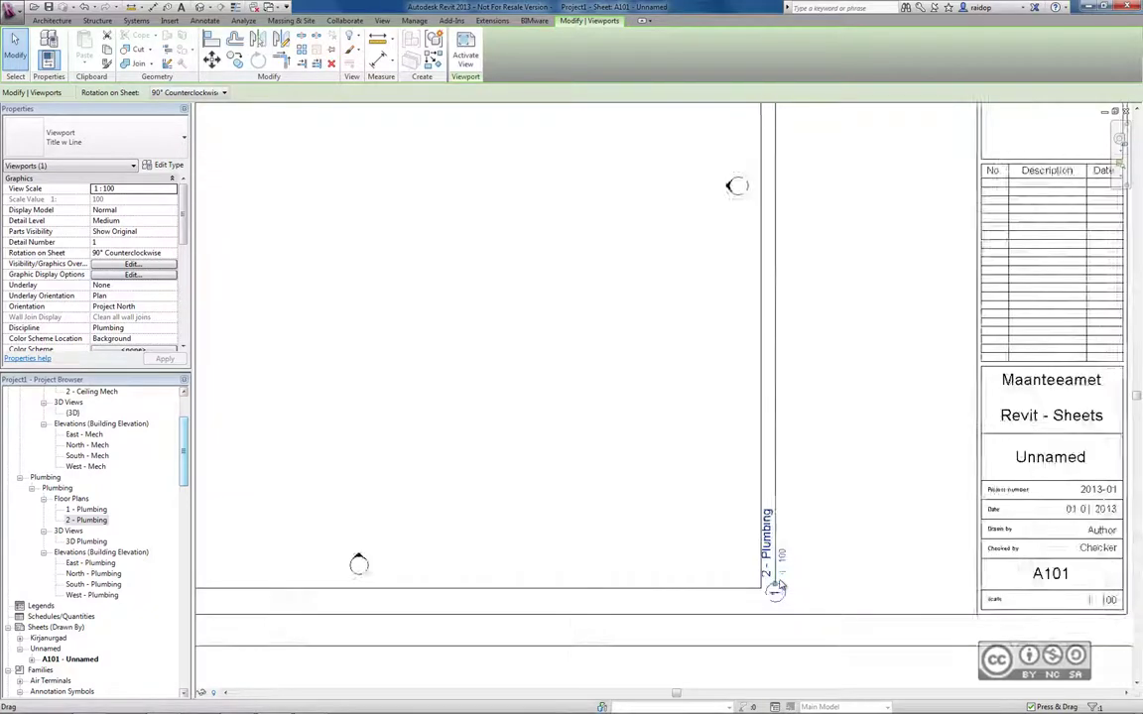
pyautogui.scroll(2, 798, 575)
pyautogui.scroll(1, 794, 516)
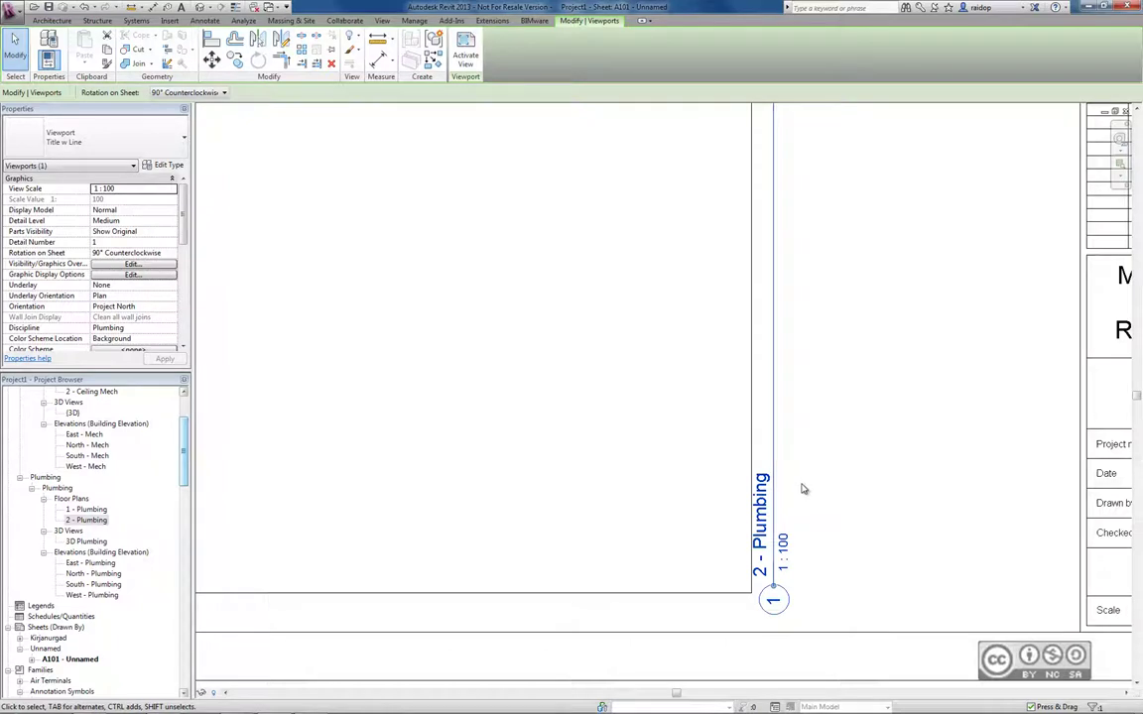
pyautogui.scroll(-1, 804, 488)
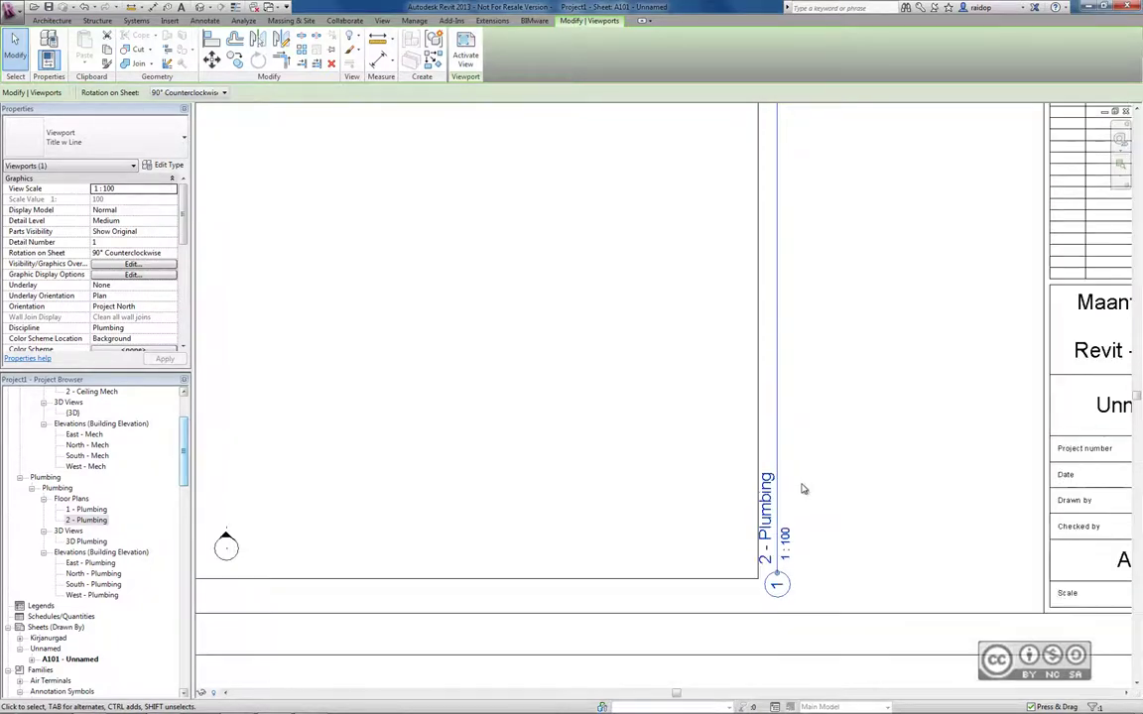
pyautogui.scroll(-1, 803, 488)
pyautogui.scroll(-1, 803, 488)
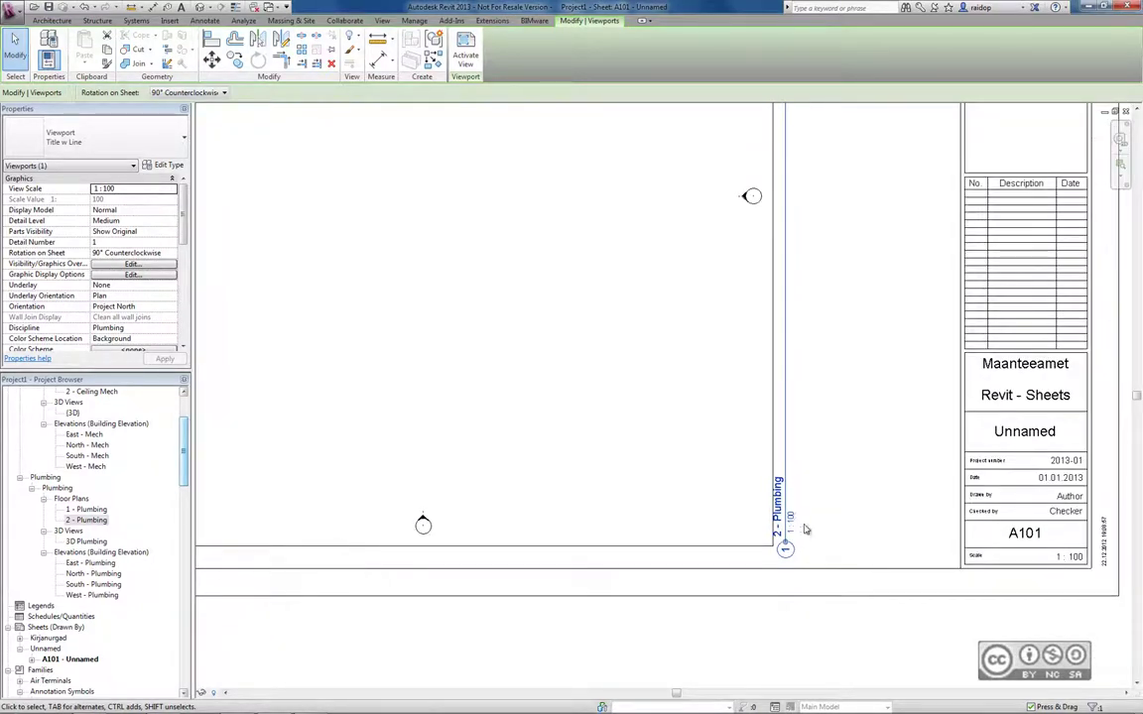
pyautogui.press('Escape')
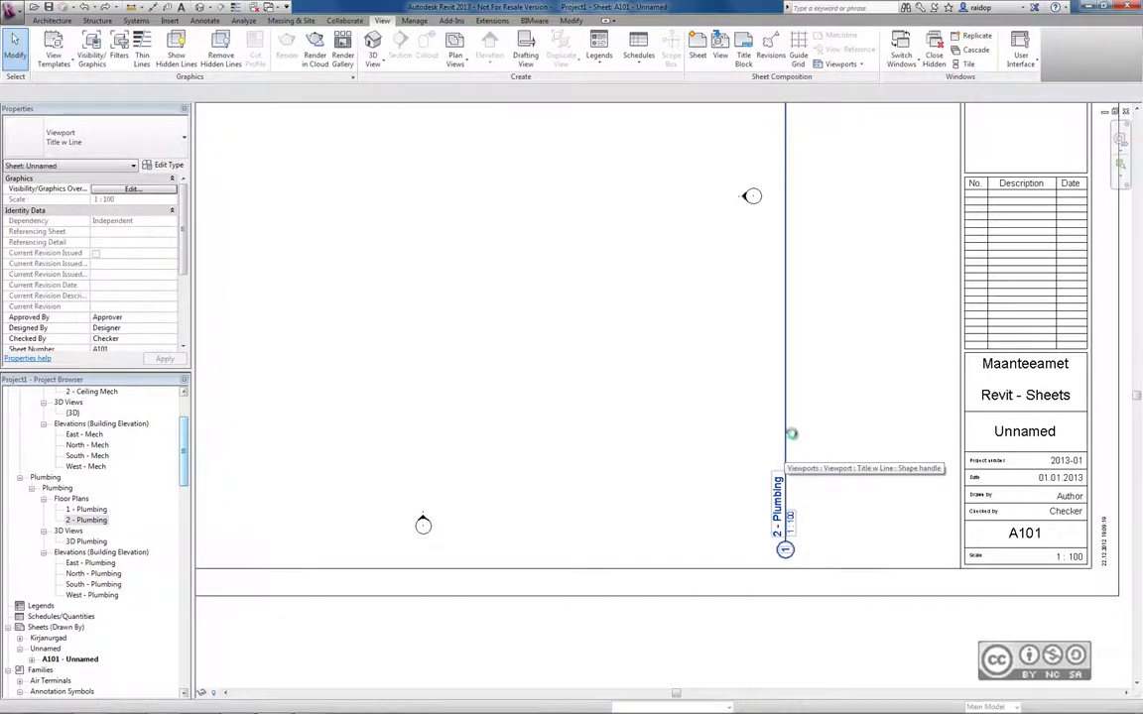
pyautogui.moveTo(790, 434); pyautogui.dragTo(806, 453)
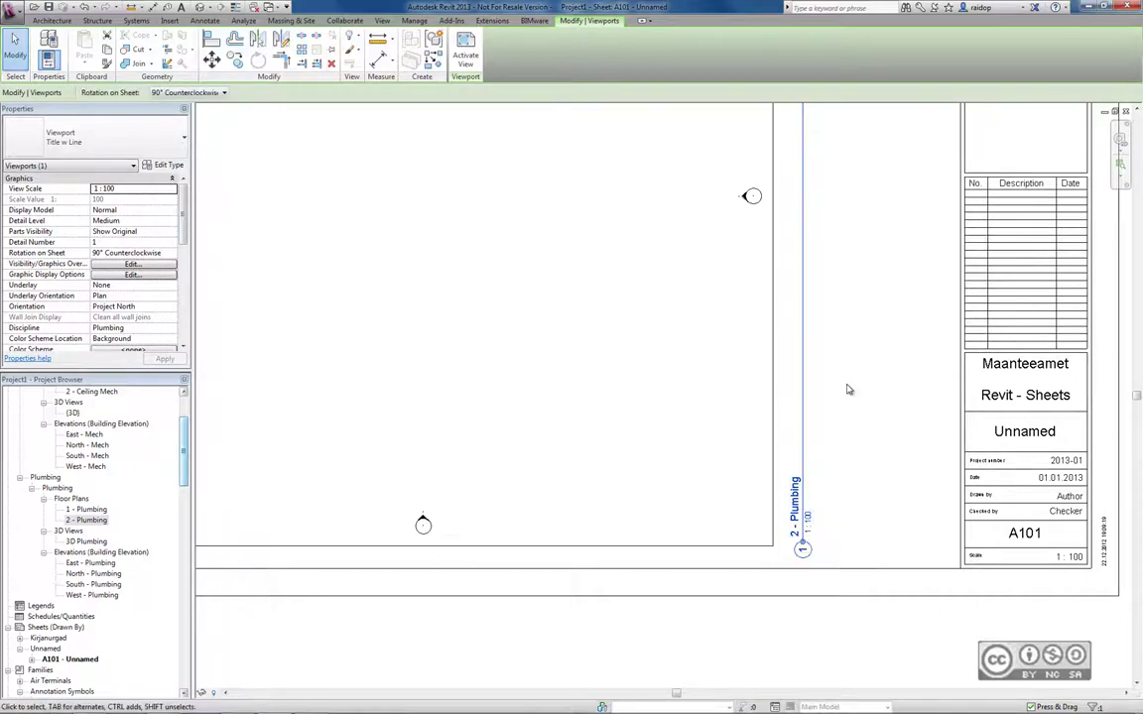
# Shorten the title's extension line to a short stub near the sheet bottom
pyautogui.scroll(-2, 848, 390)
pyautogui.moveTo(831, 350); pyautogui.dragTo(798, 426, button='middle')
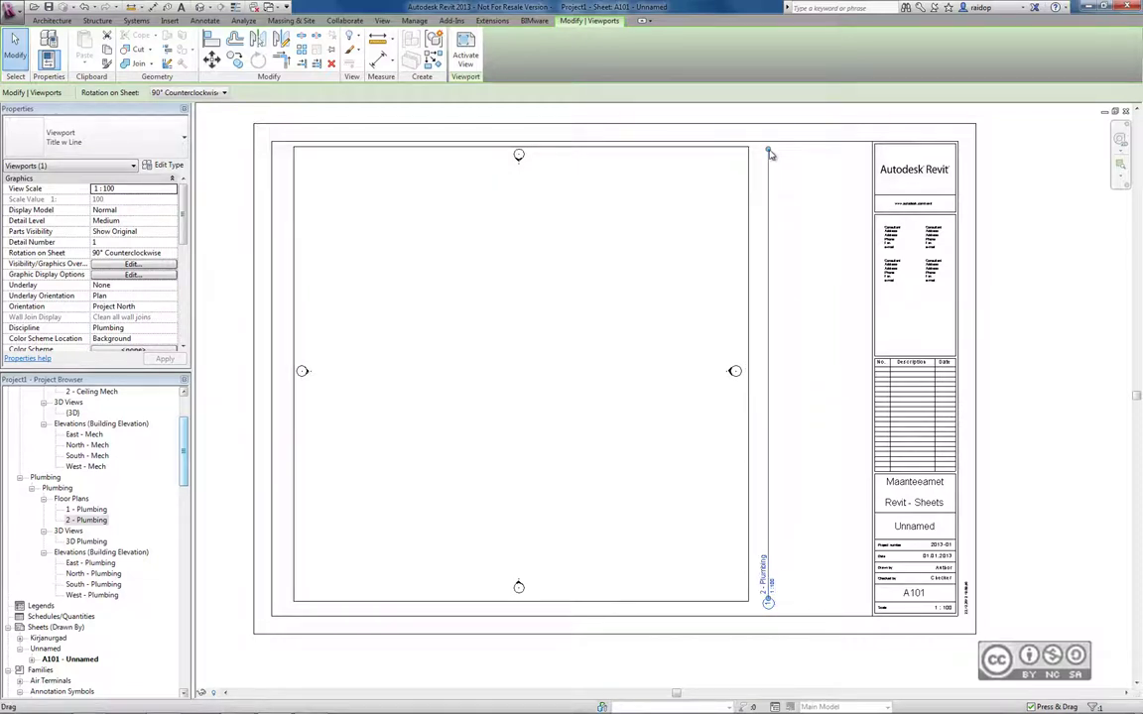
pyautogui.moveTo(769, 154); pyautogui.dragTo(768, 467)
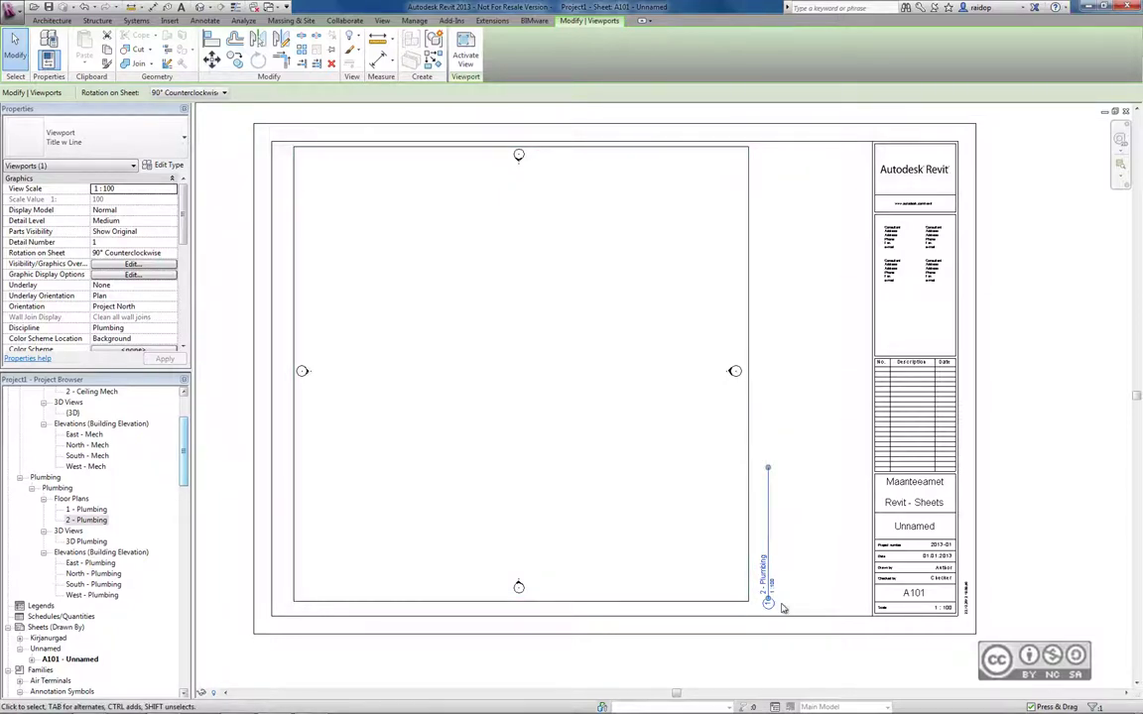
pyautogui.scroll(1, 781, 608)
pyautogui.scroll(1, 782, 608)
pyautogui.scroll(1, 782, 608)
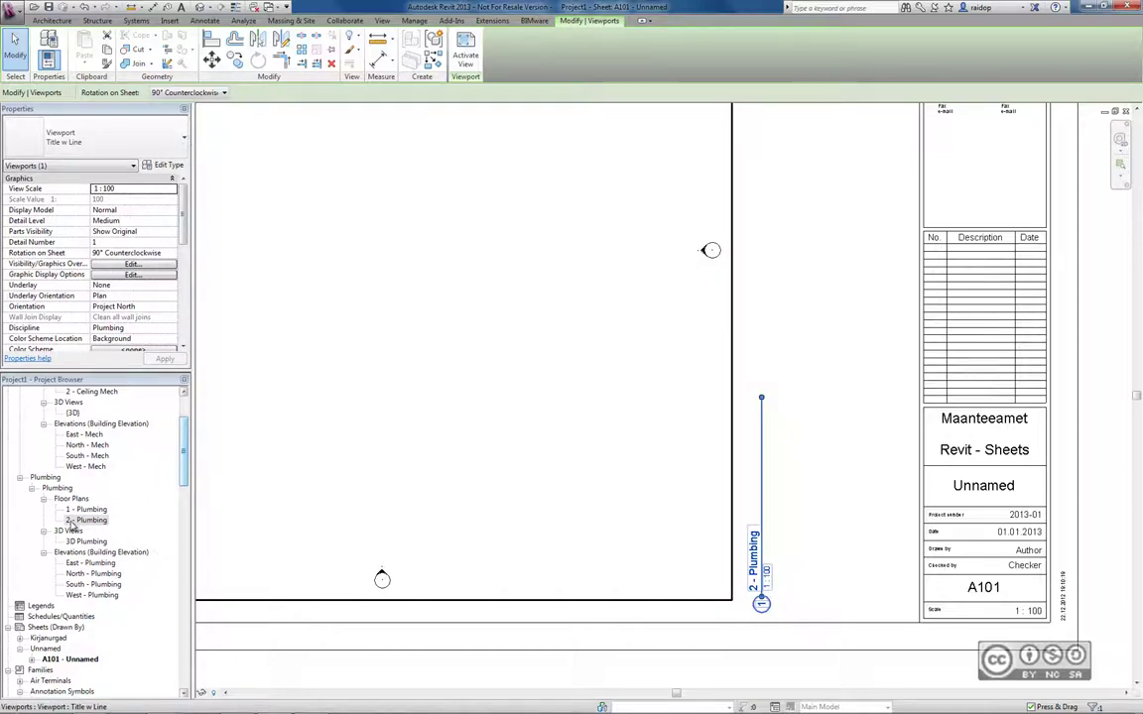
# Set the 2 - Plumbing plan's Title on Sheet to 'KV Korrus 1' and return to the sheet
pyautogui.click(85, 520)
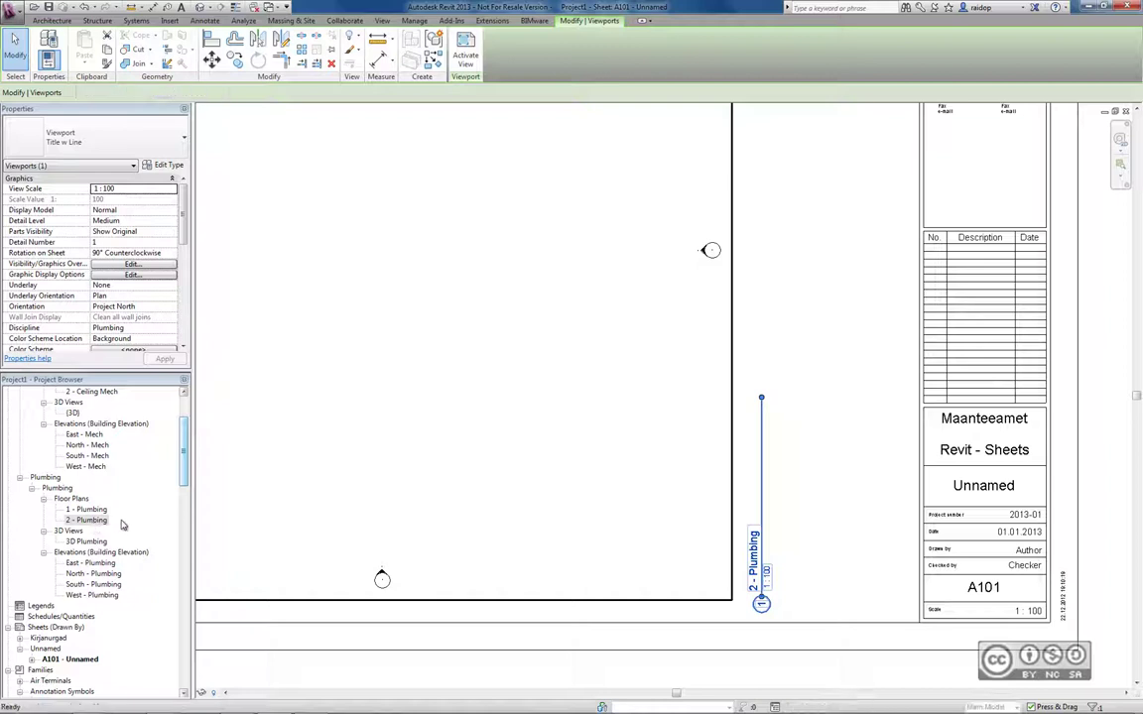
pyautogui.click(123, 295)
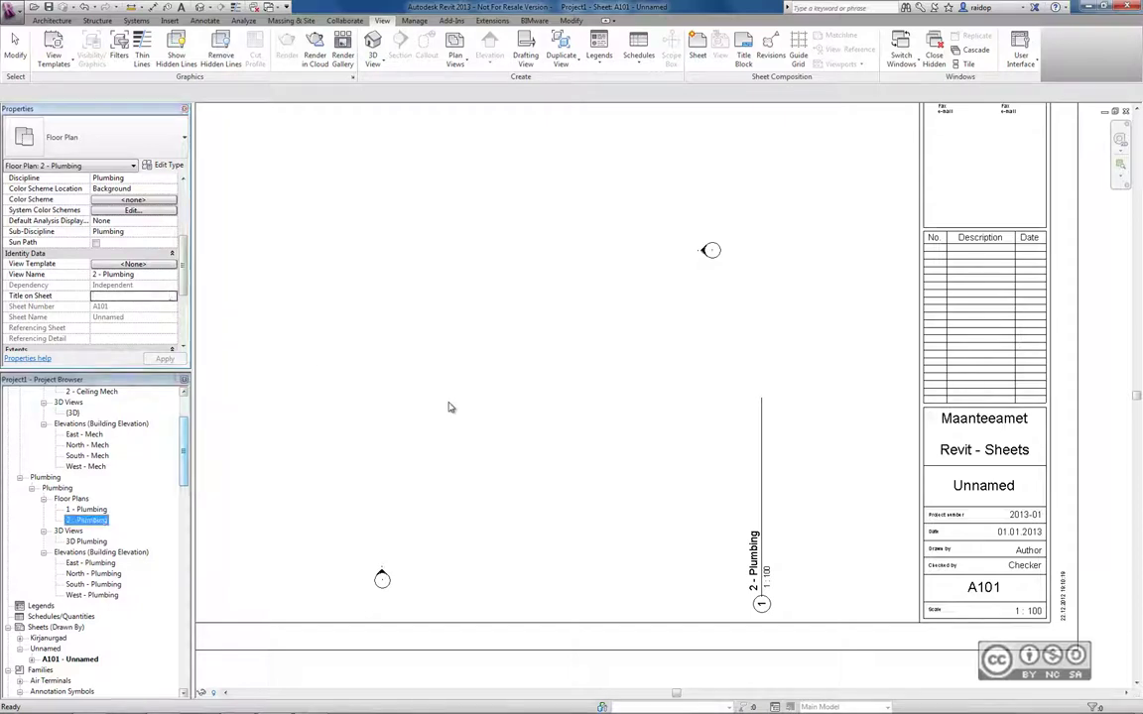
pyautogui.click(123, 296)
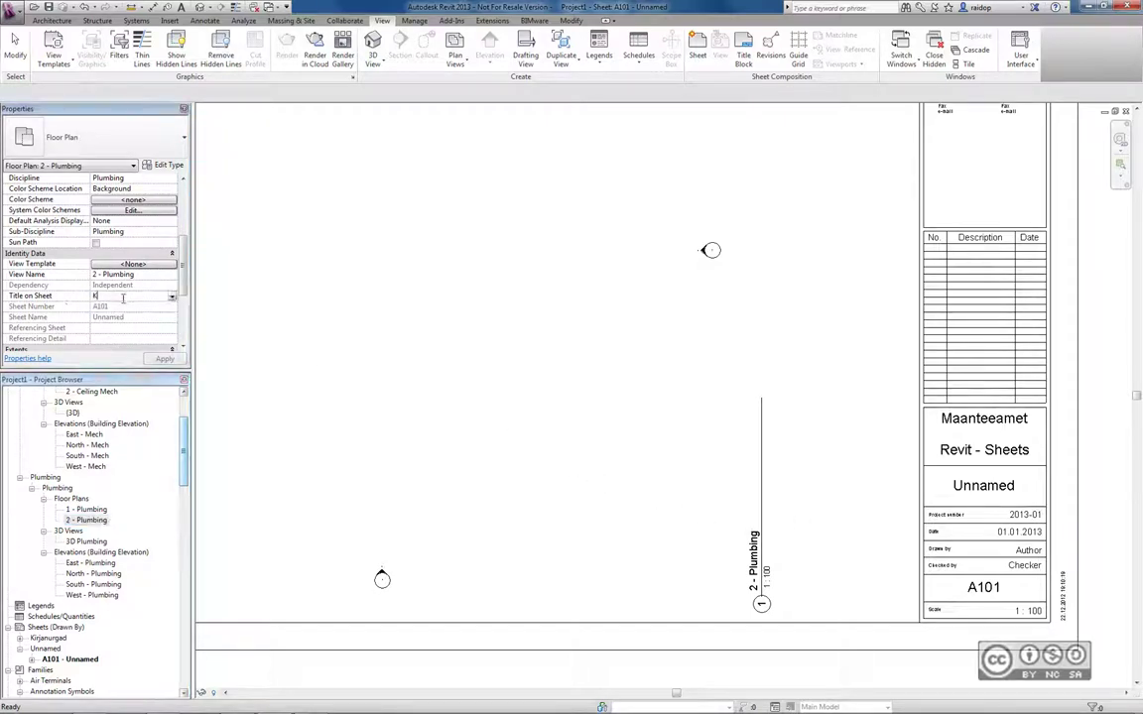
pyautogui.write('KV Korrus1')
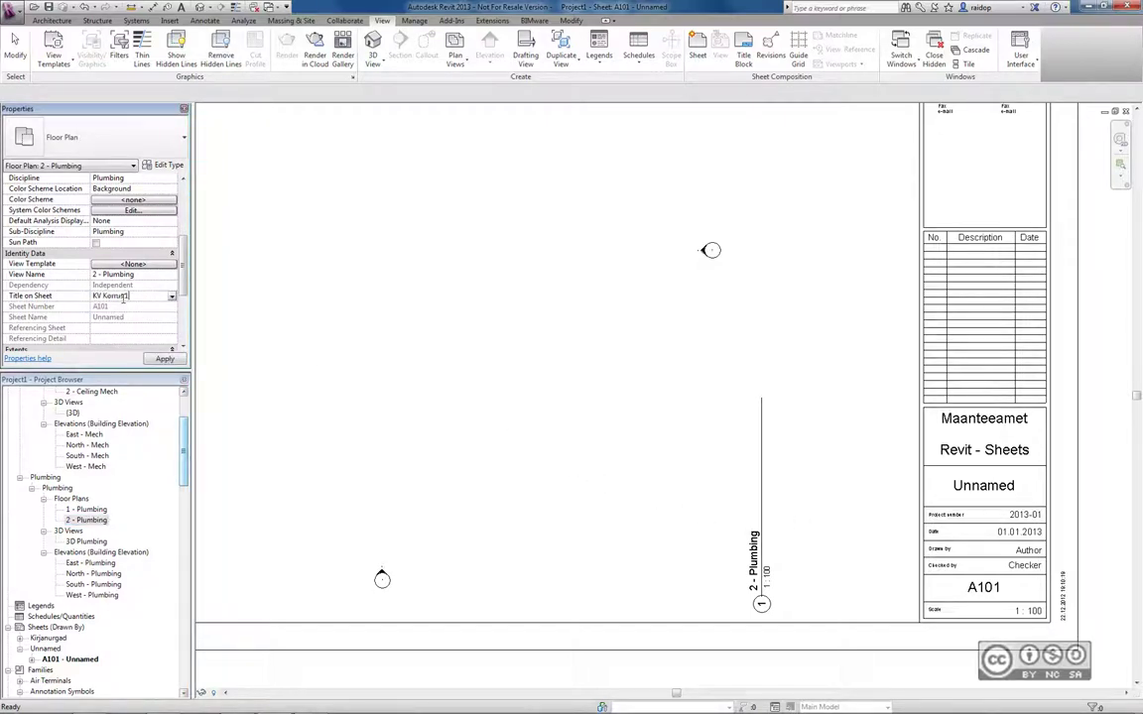
pyautogui.click(164, 359)
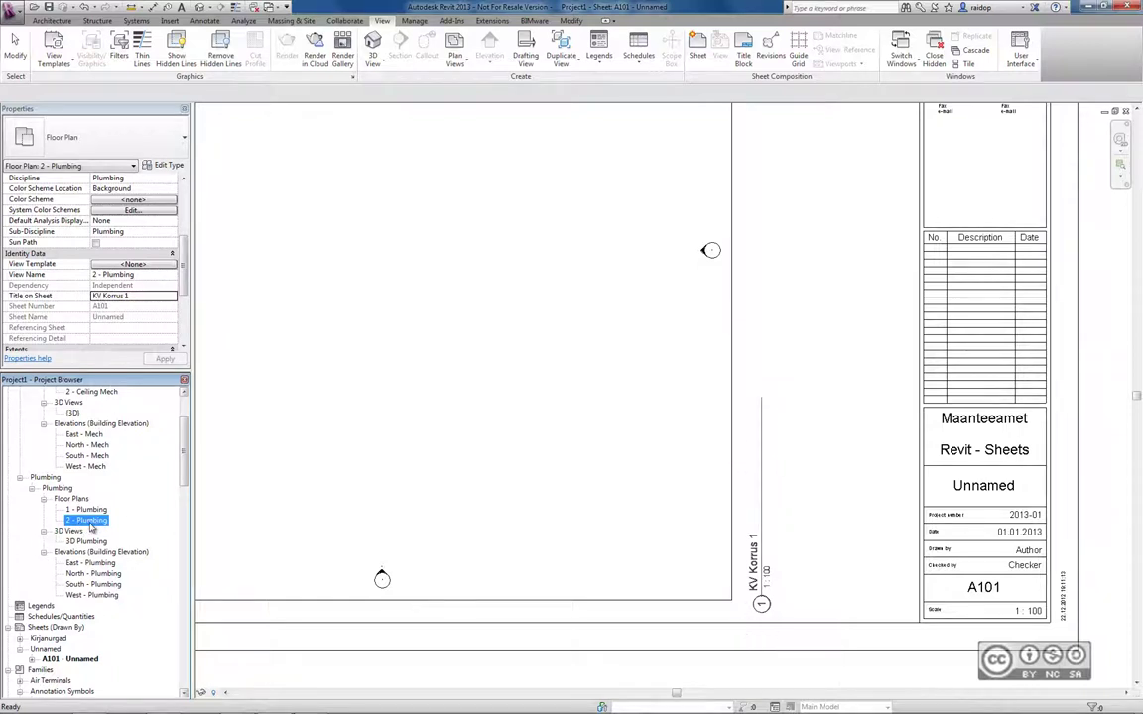
pyautogui.doubleClick(783, 419)
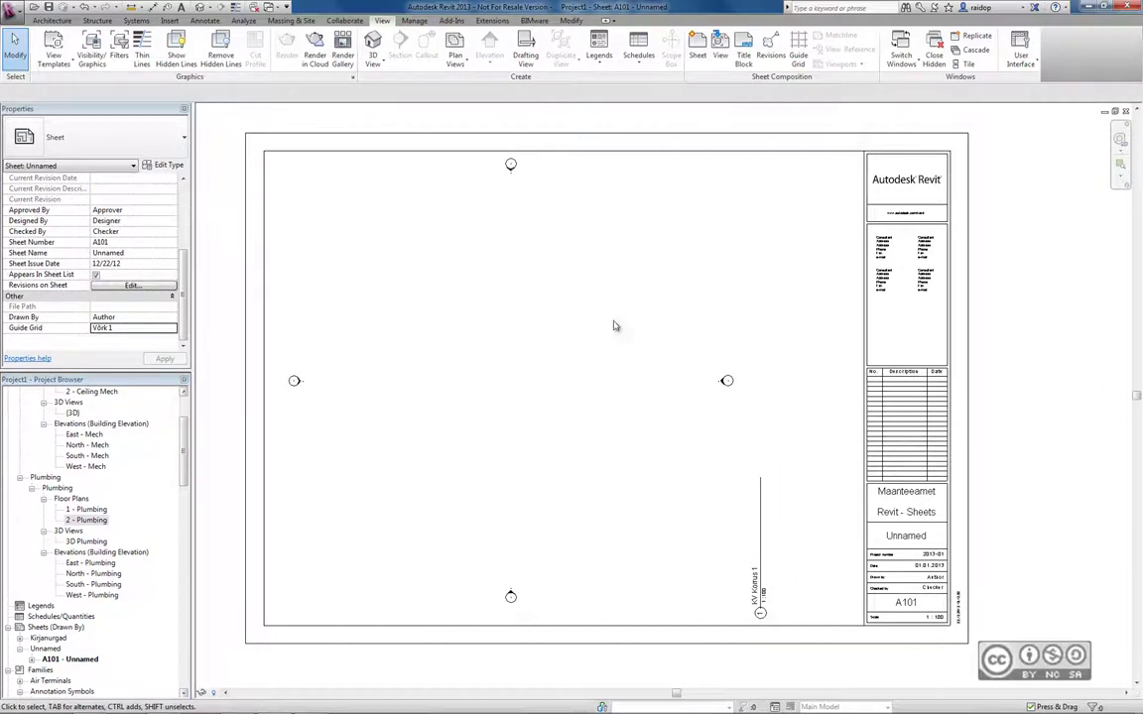
# Expand Schedules/Quantities in the Project Browser to list schedules like CODED NOTES - DEMOLITION
pyautogui.click(203, 21)
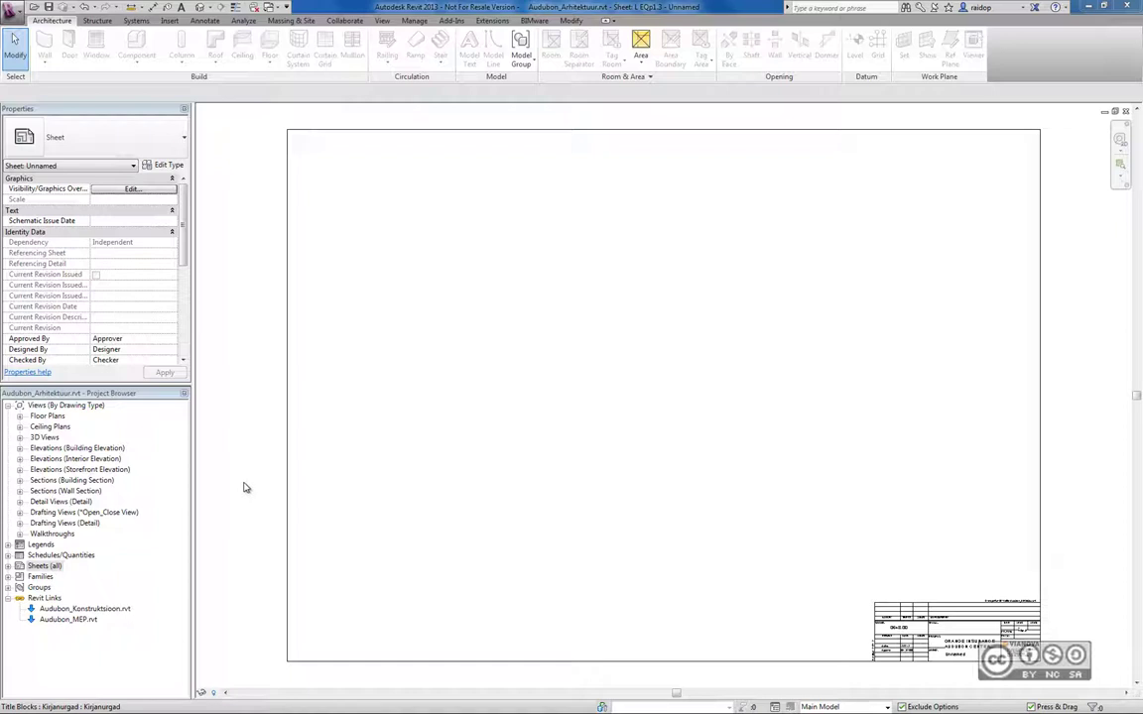
pyautogui.click(61, 554)
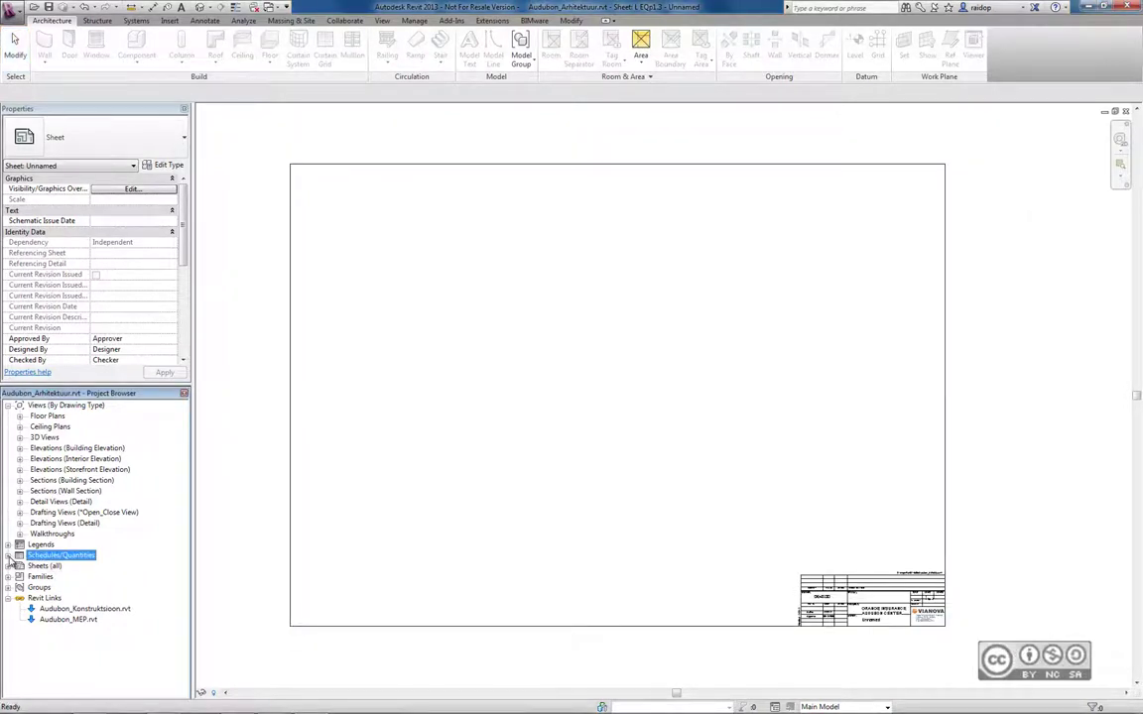
pyautogui.click(8, 556)
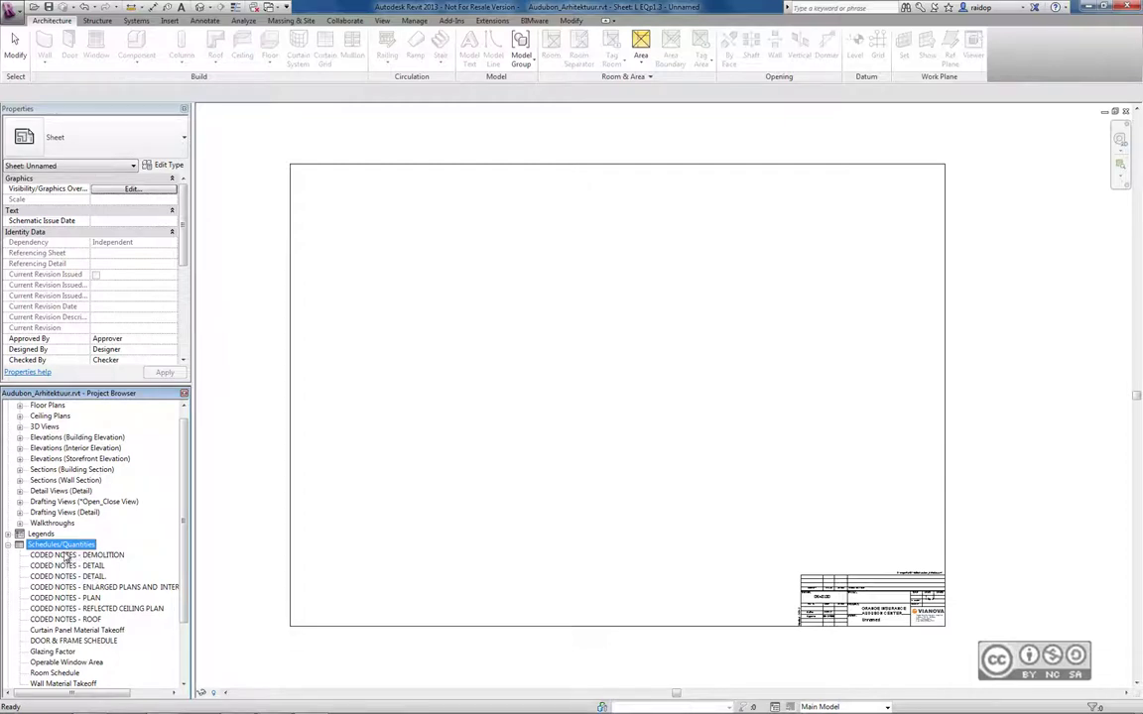
pyautogui.click(69, 556)
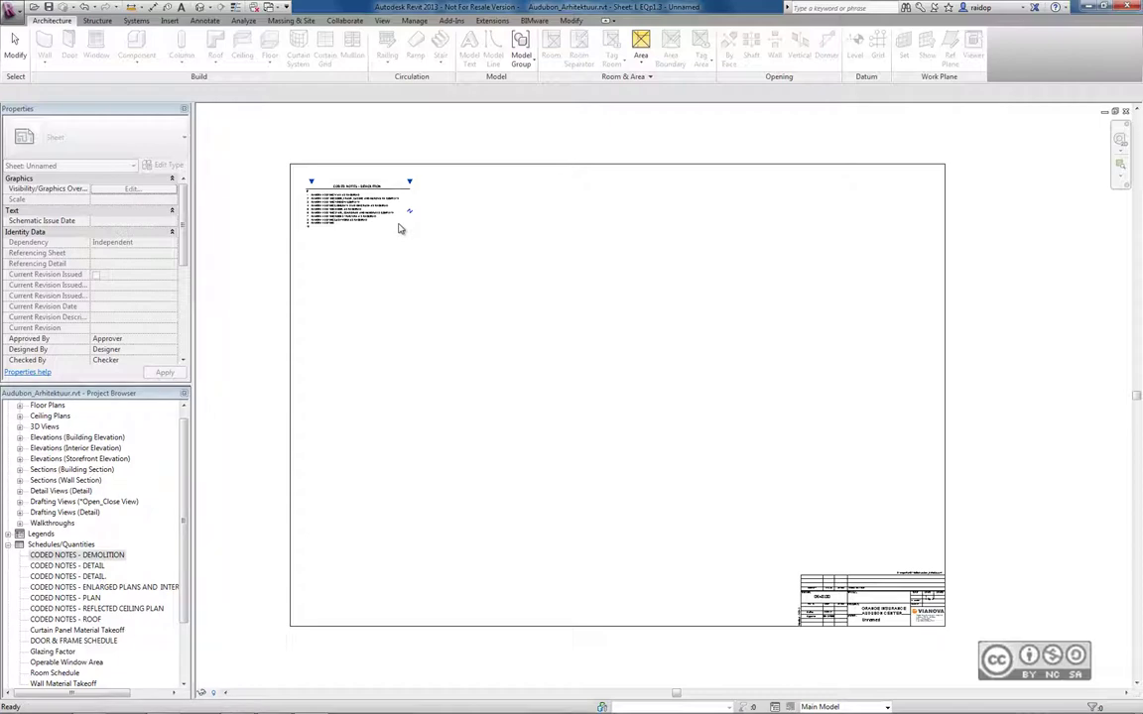
pyautogui.click(361, 211)
pyautogui.scroll(3, 502, 232)
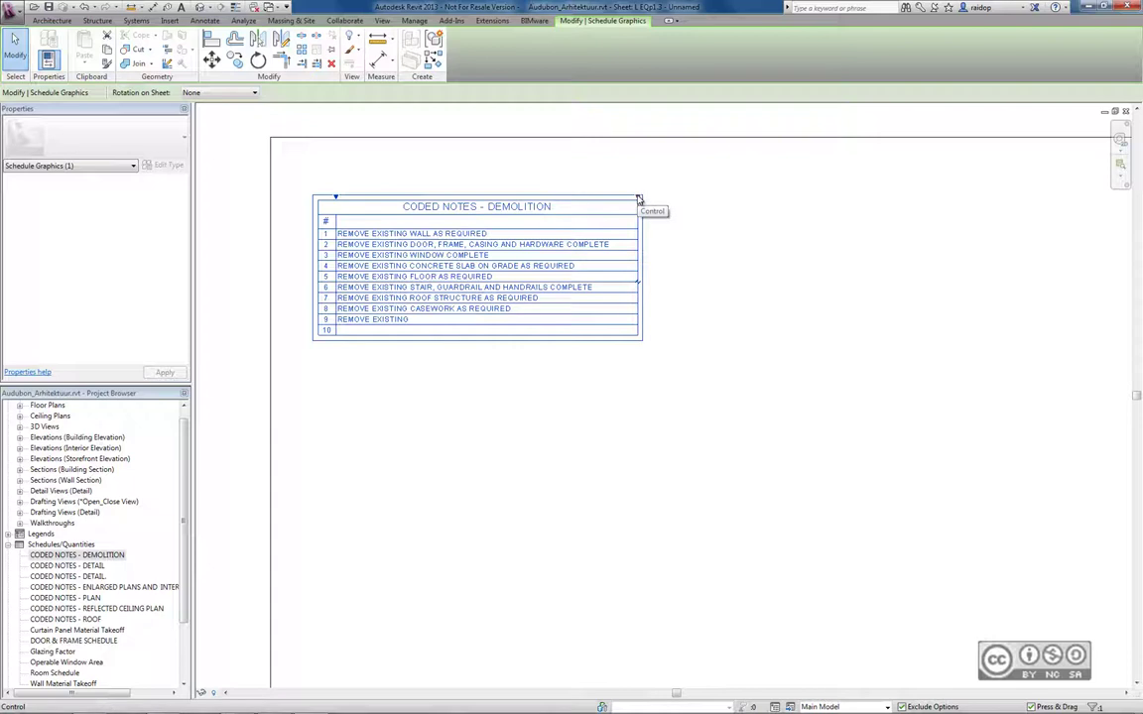
pyautogui.moveTo(699, 199); pyautogui.dragTo(701, 193)
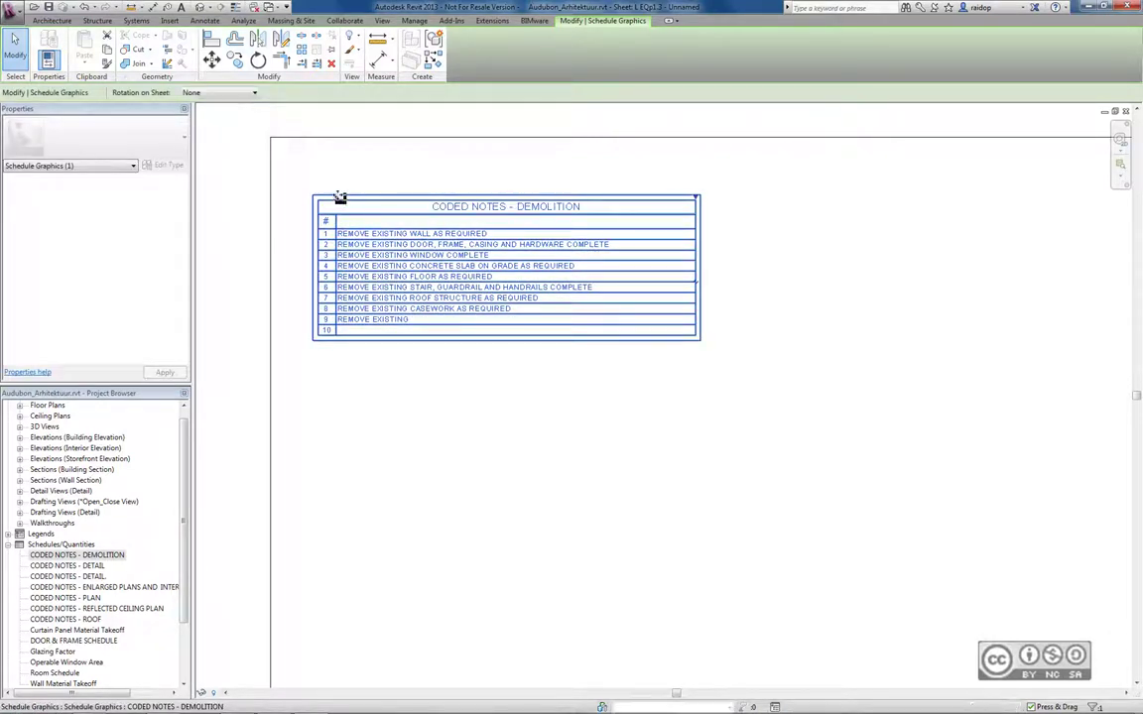
pyautogui.moveTo(338, 197); pyautogui.dragTo(359, 197)
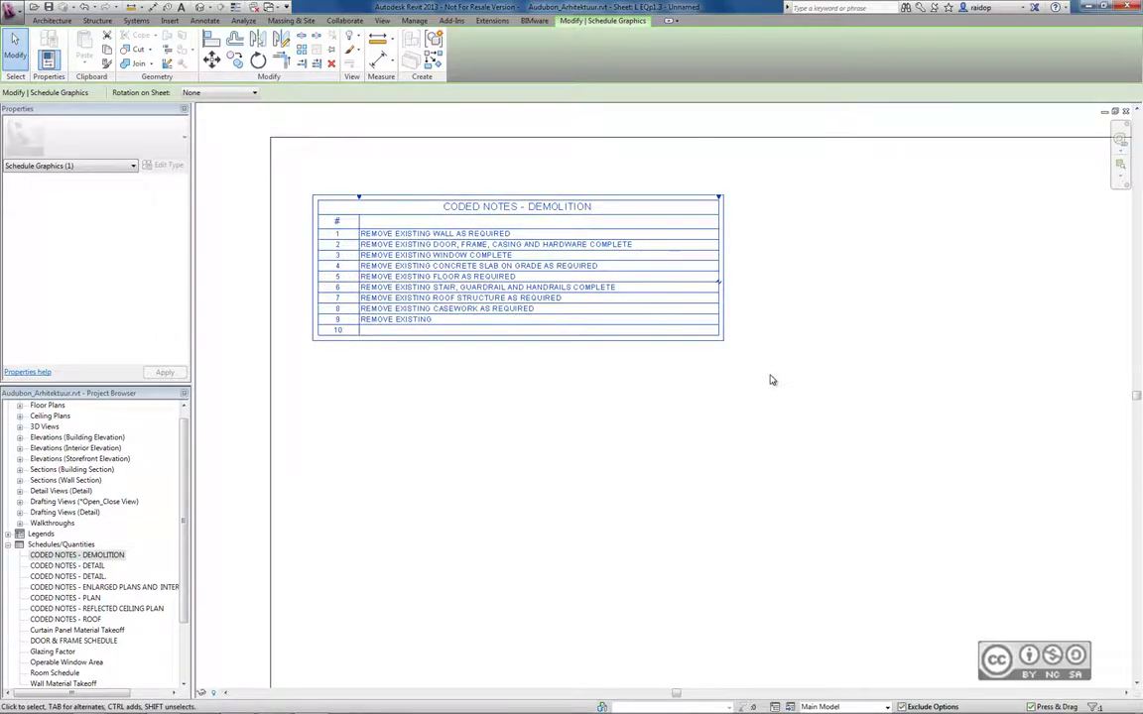
pyautogui.click(721, 287)
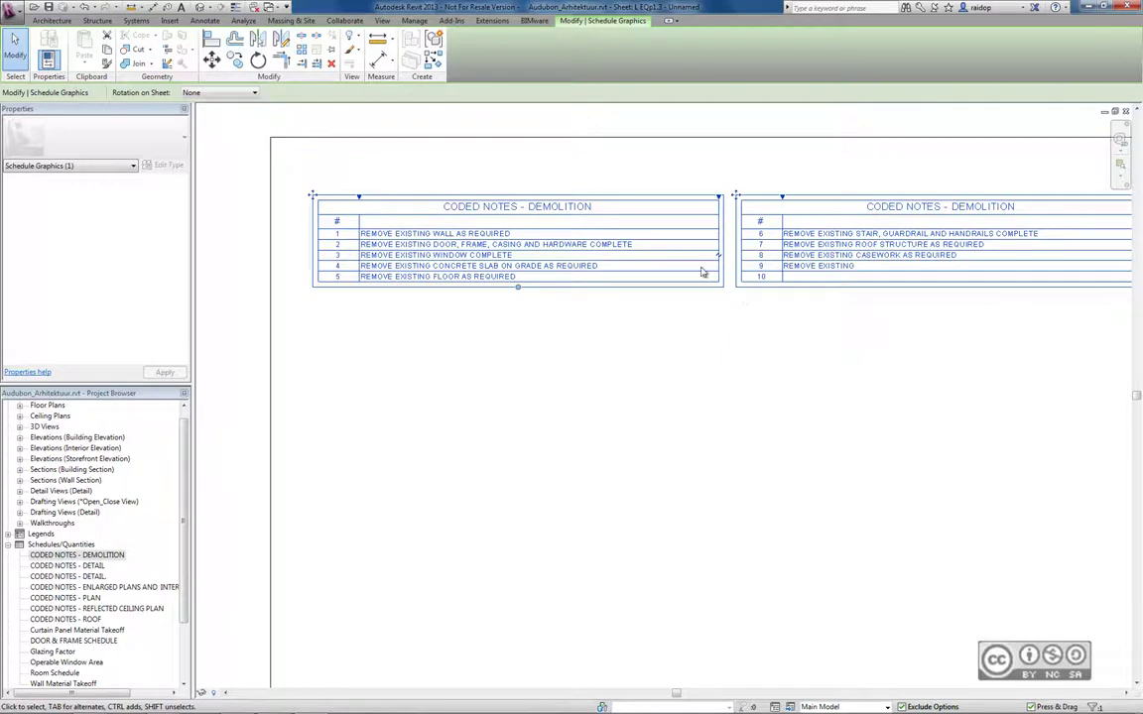
pyautogui.moveTo(862, 323); pyautogui.dragTo(800, 356, button='middle')
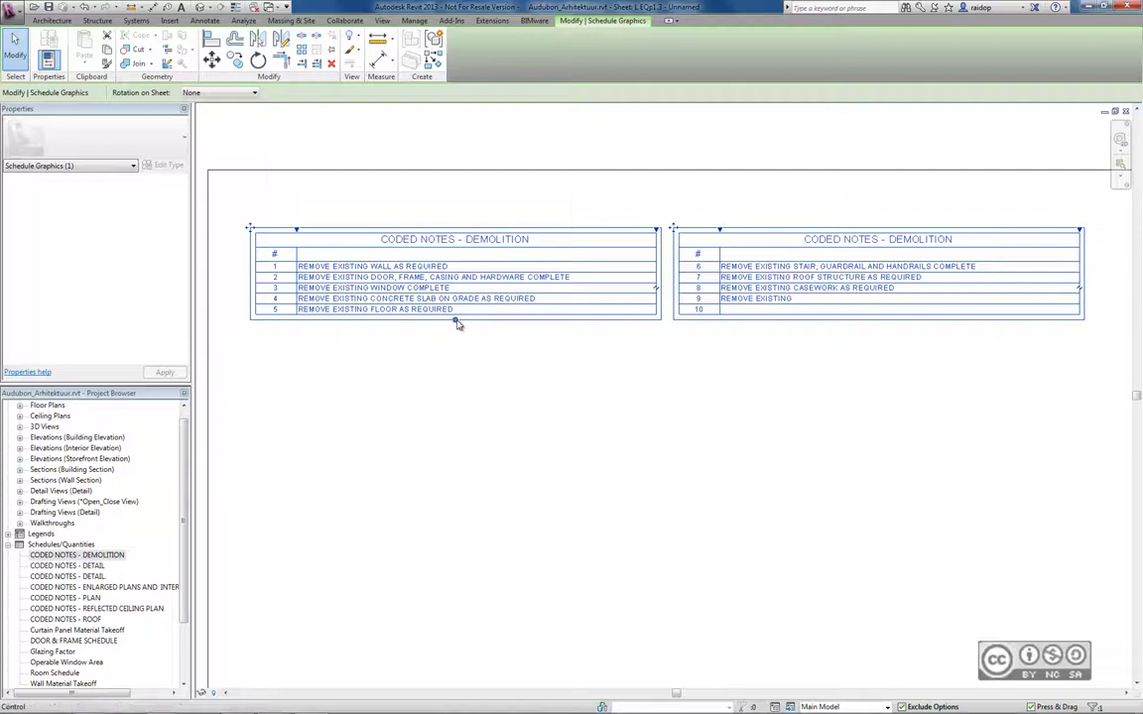
pyautogui.moveTo(456, 322); pyautogui.dragTo(451, 281)
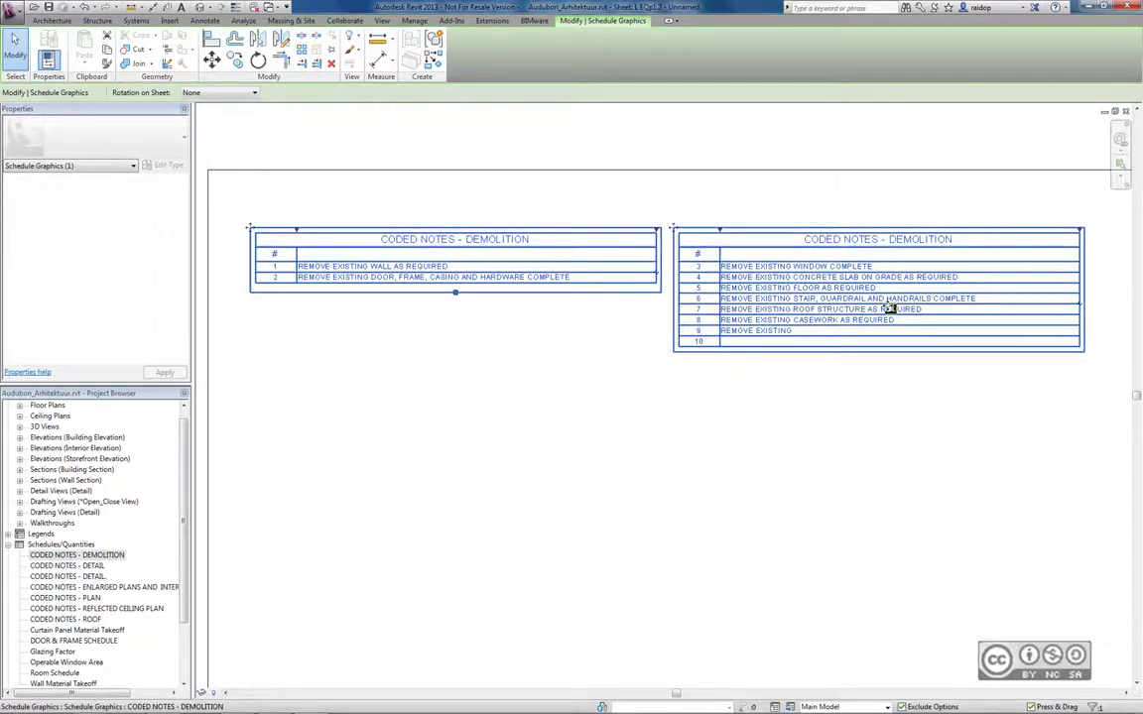
pyautogui.moveTo(456, 292); pyautogui.dragTo(454, 349)
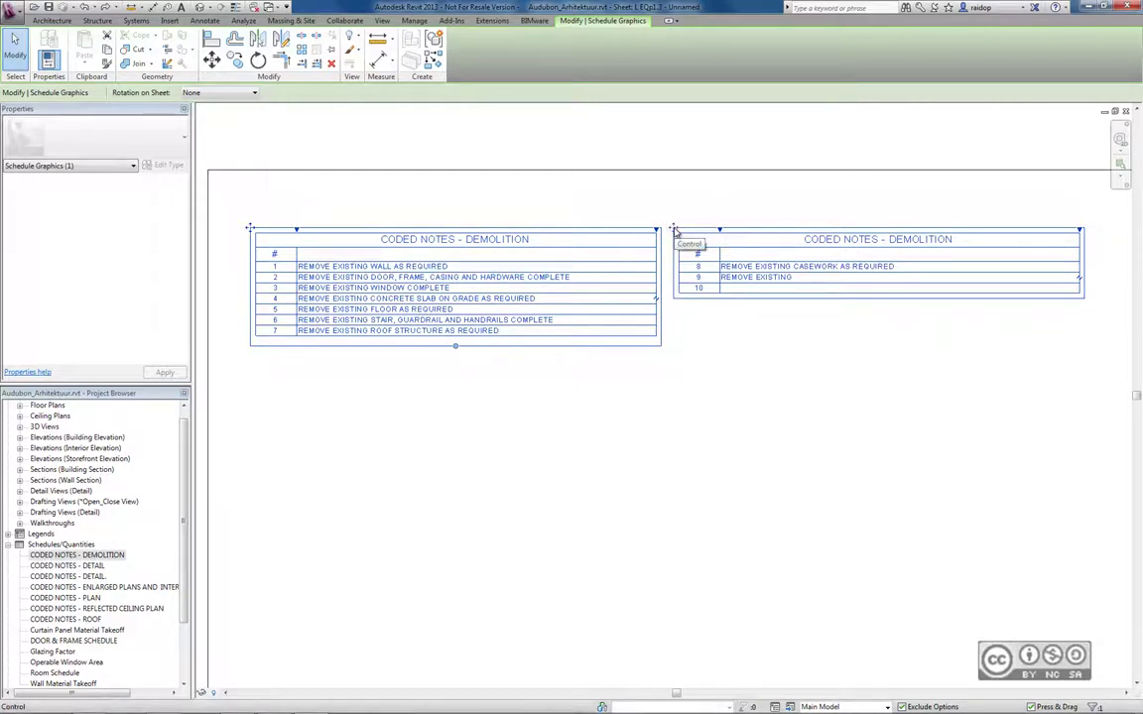
pyautogui.moveTo(674, 230); pyautogui.dragTo(253, 231)
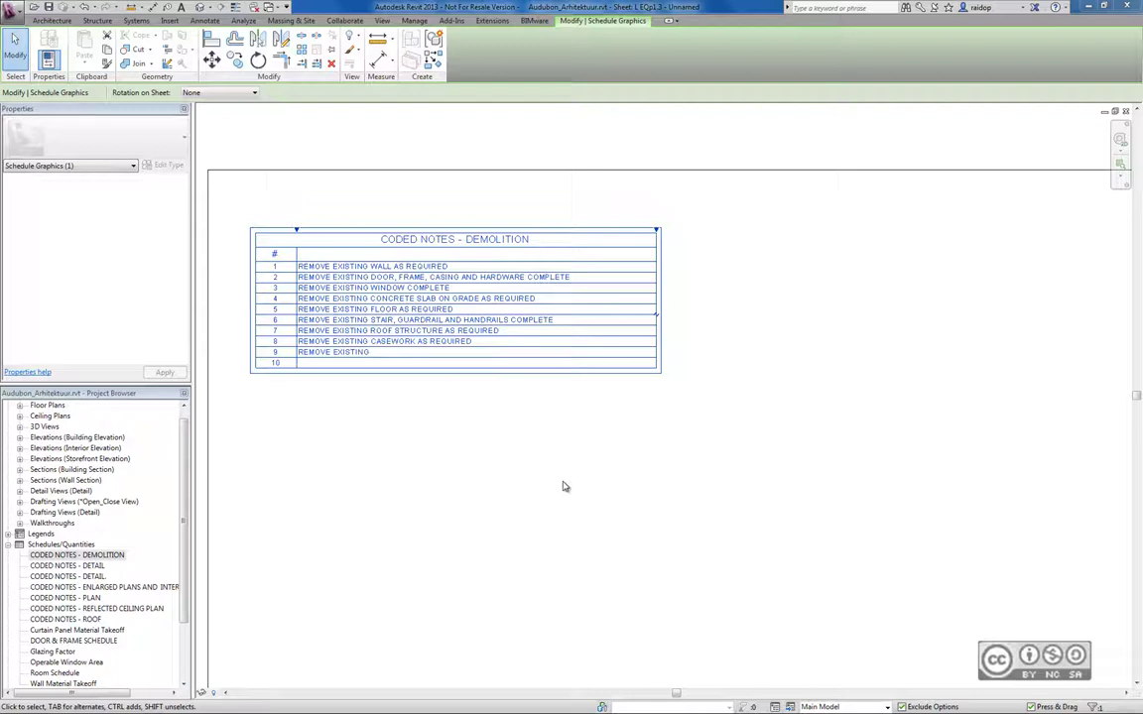
pyautogui.click(386, 22)
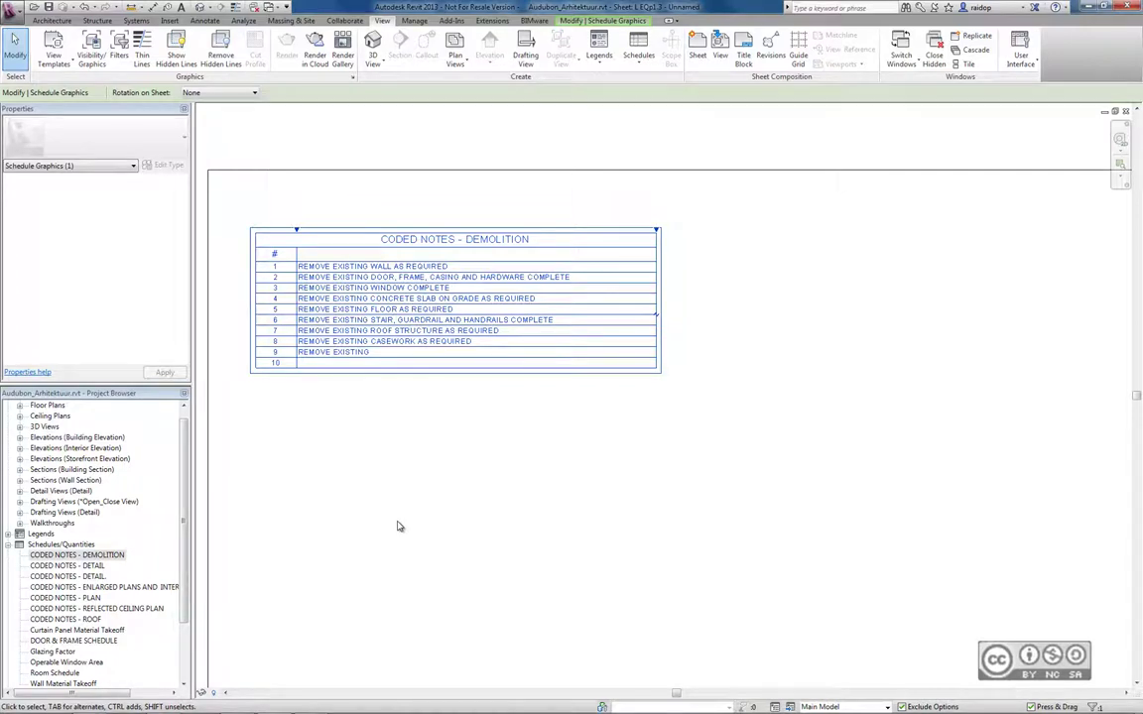
# Create a new Sheet List schedule with Sheet Number and Sheet Name fields
pyautogui.rightClick(61, 546)
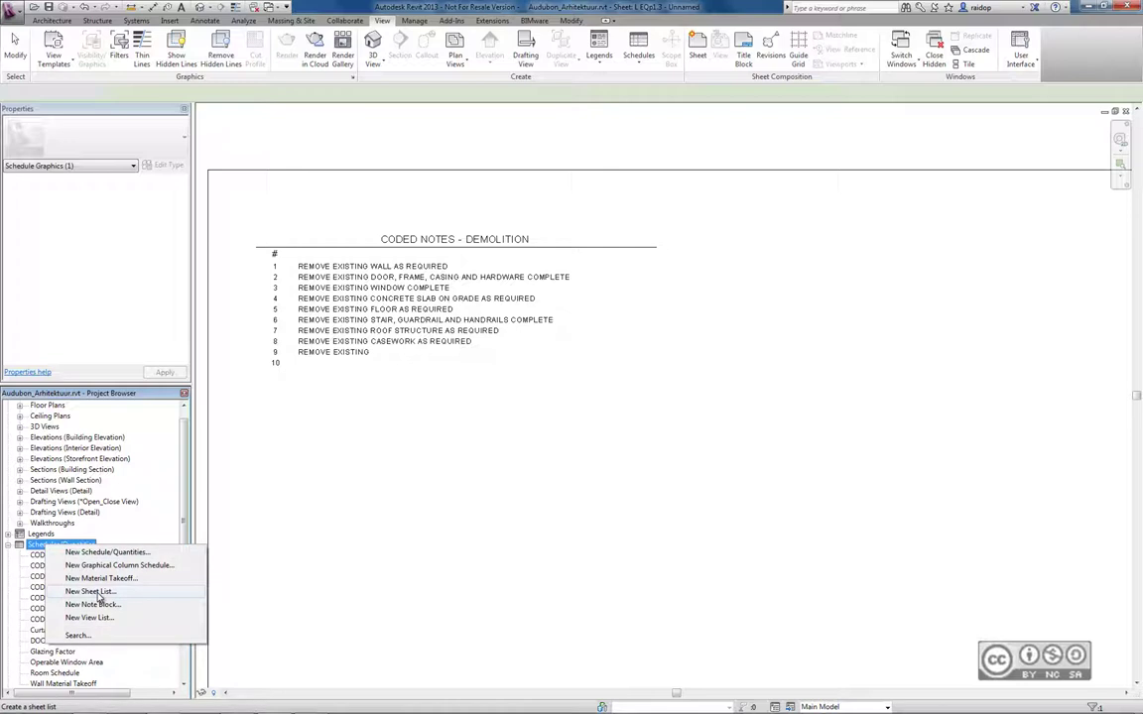
pyautogui.click(99, 592)
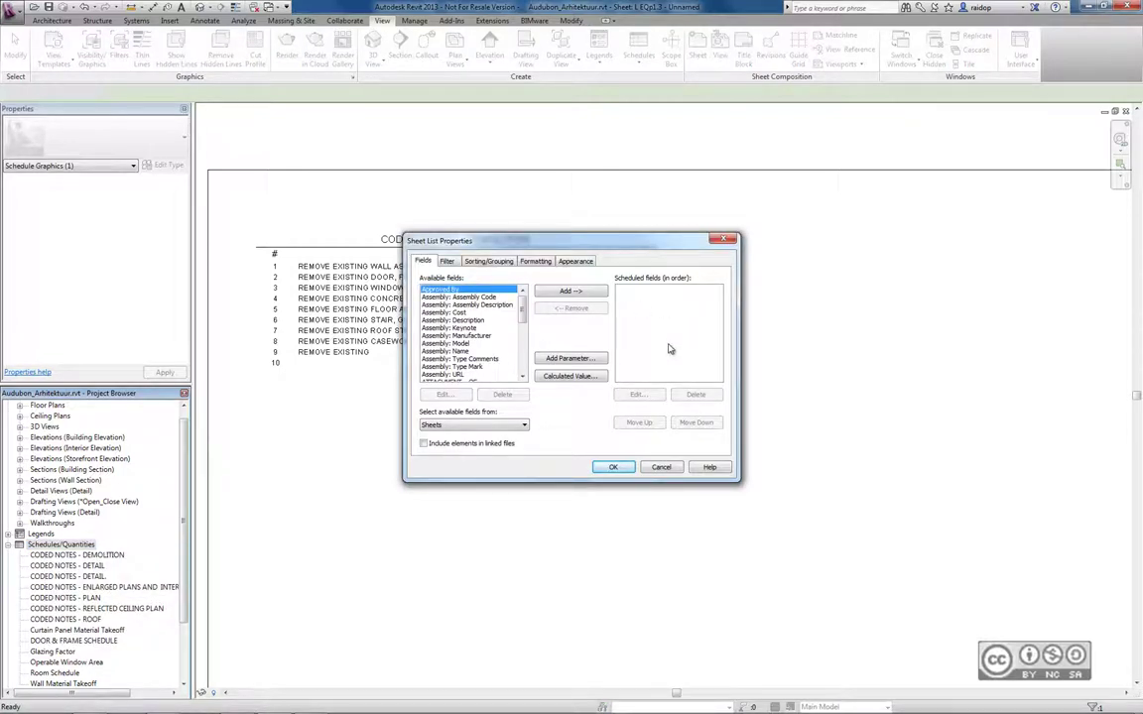
pyautogui.scroll(-10, 466, 337)
pyautogui.click(442, 358)
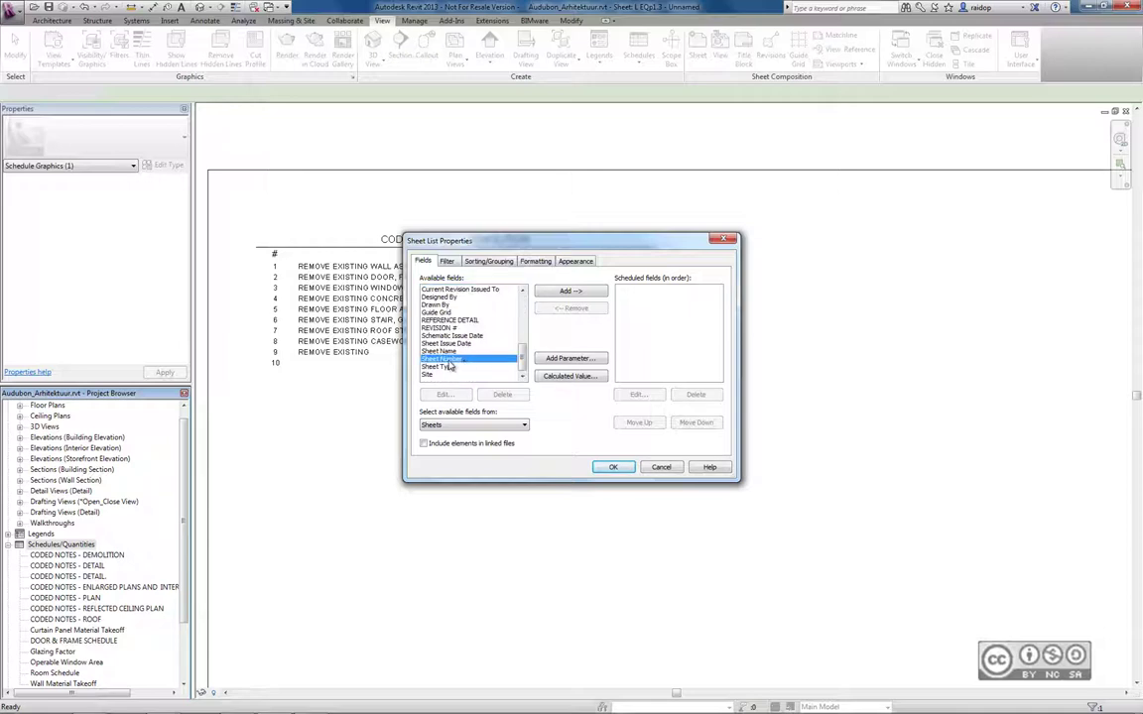
pyautogui.click(571, 293)
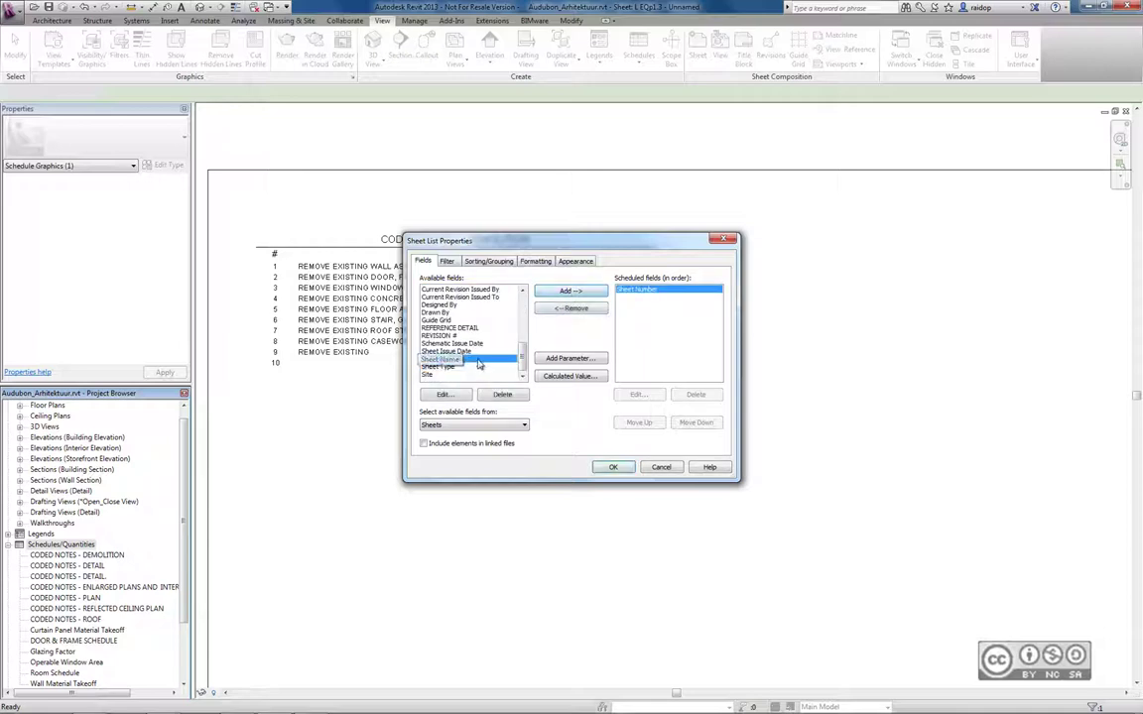
pyautogui.click(576, 295)
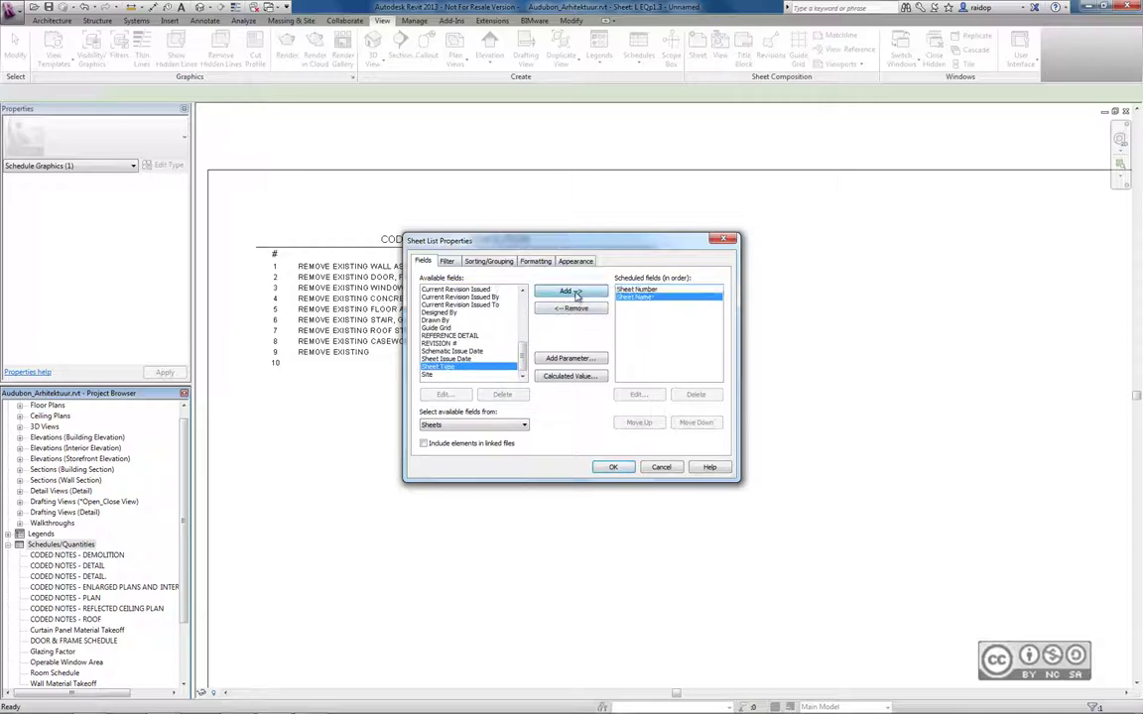
pyautogui.click(612, 466)
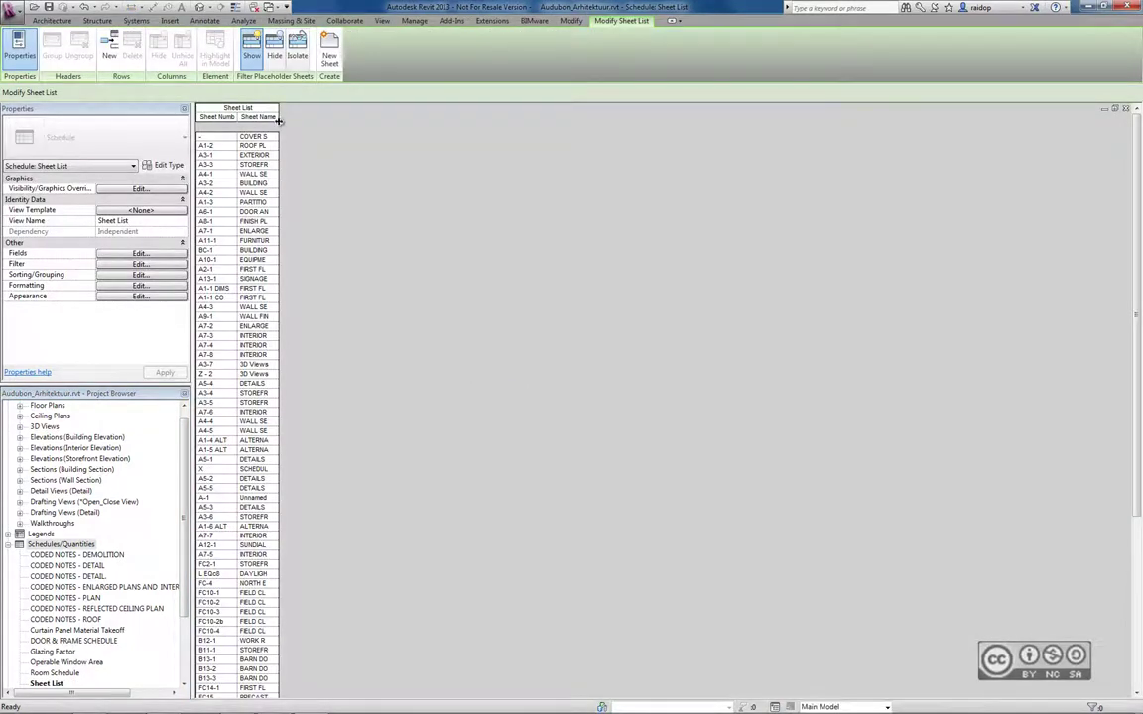
# Autofit the Sheet Name and Sheet Number columns and close the schedule view
pyautogui.doubleClick(279, 117)
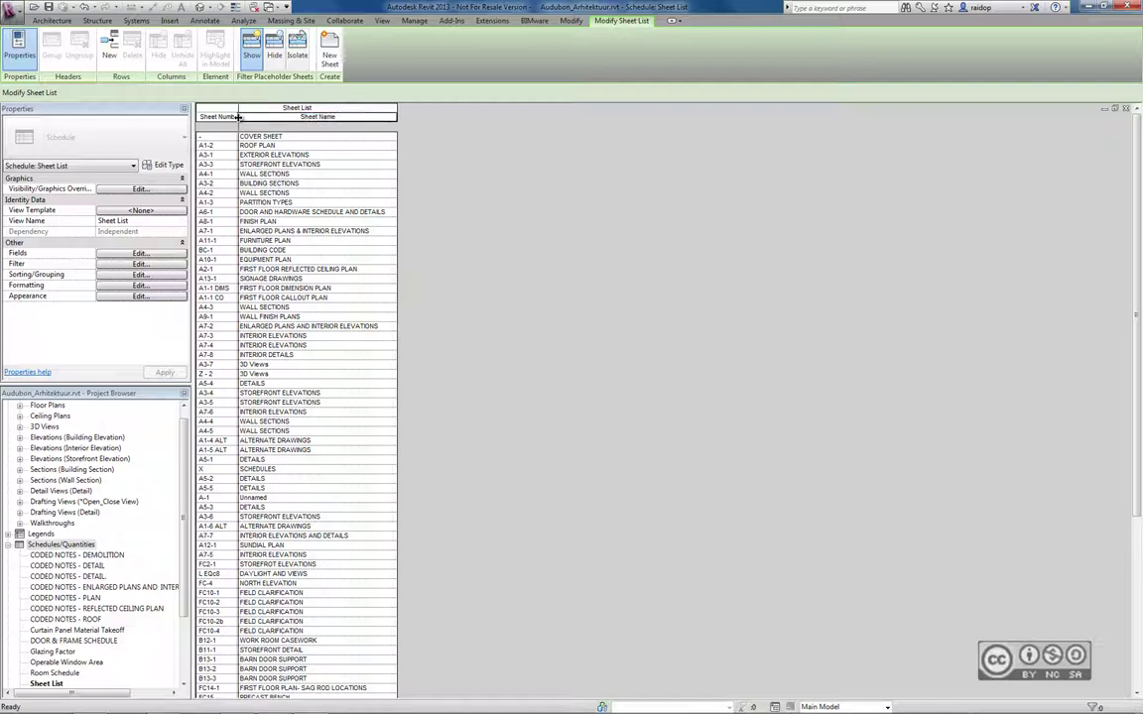
pyautogui.doubleClick(238, 117)
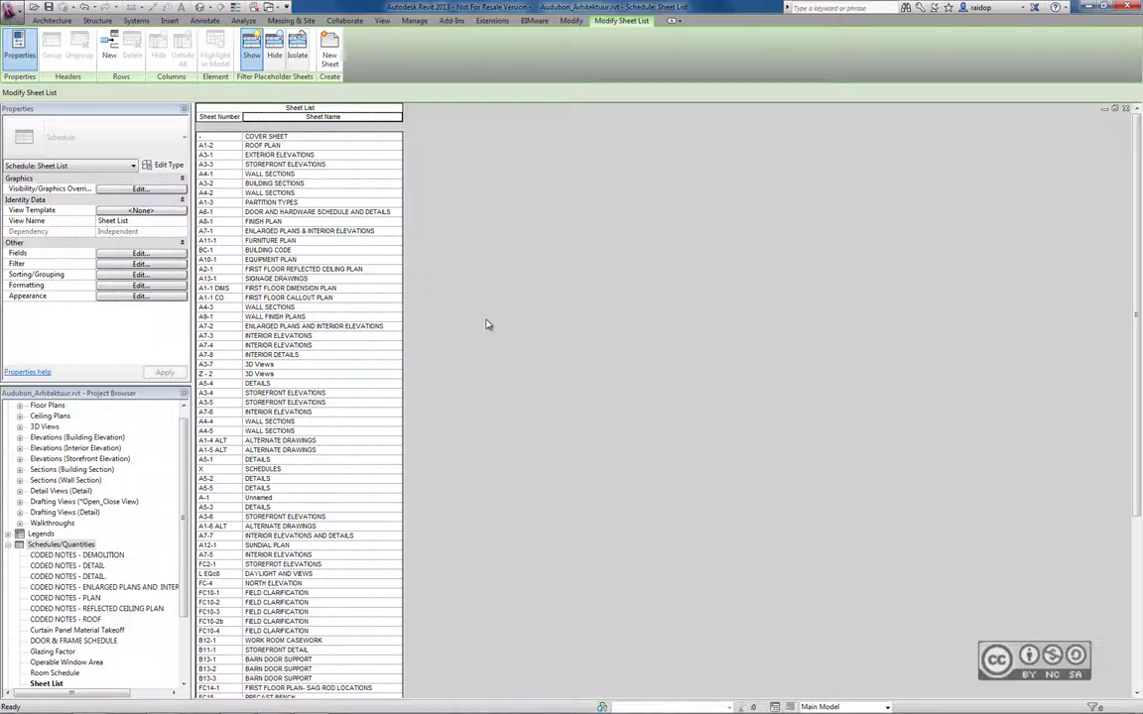
pyautogui.click(1127, 111)
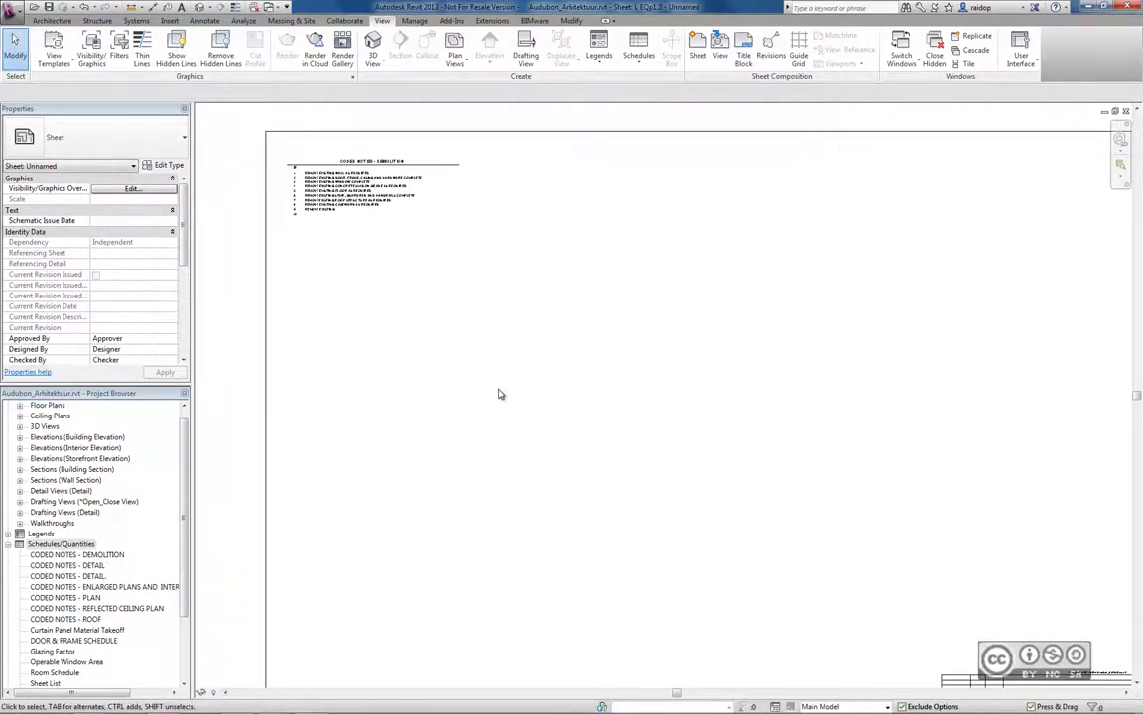
# Place the Sheet List schedule on the sheet beside the demolition notes
pyautogui.middleClick(503, 283)
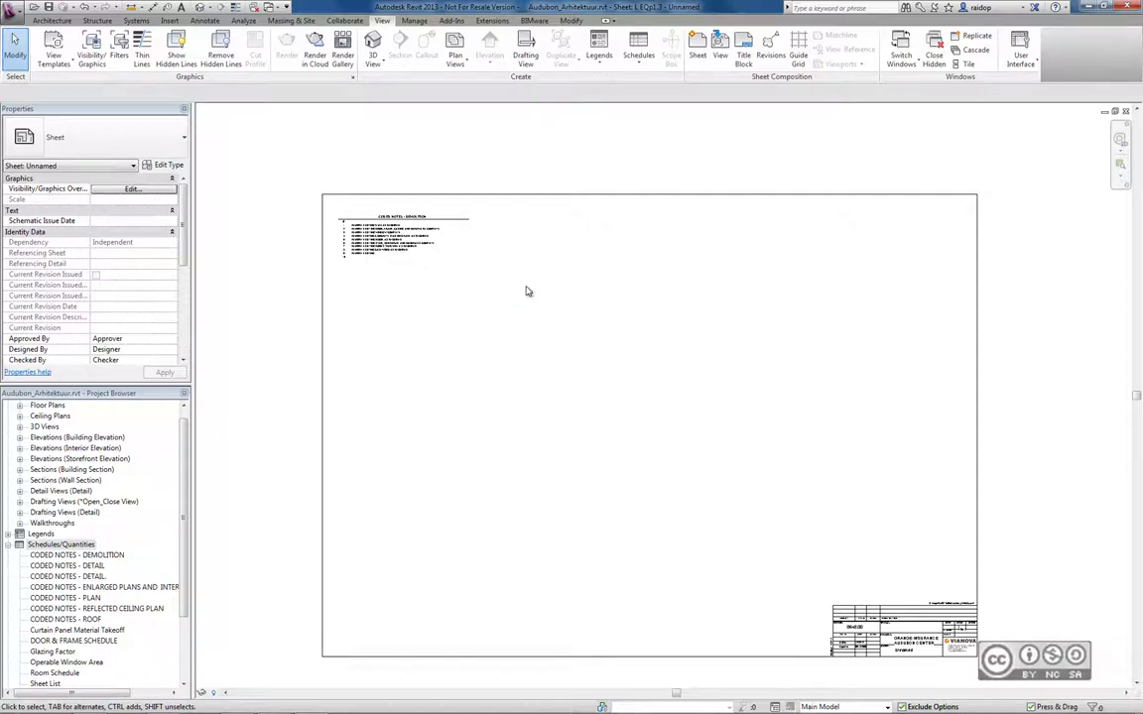
pyautogui.scroll(1, 527, 291)
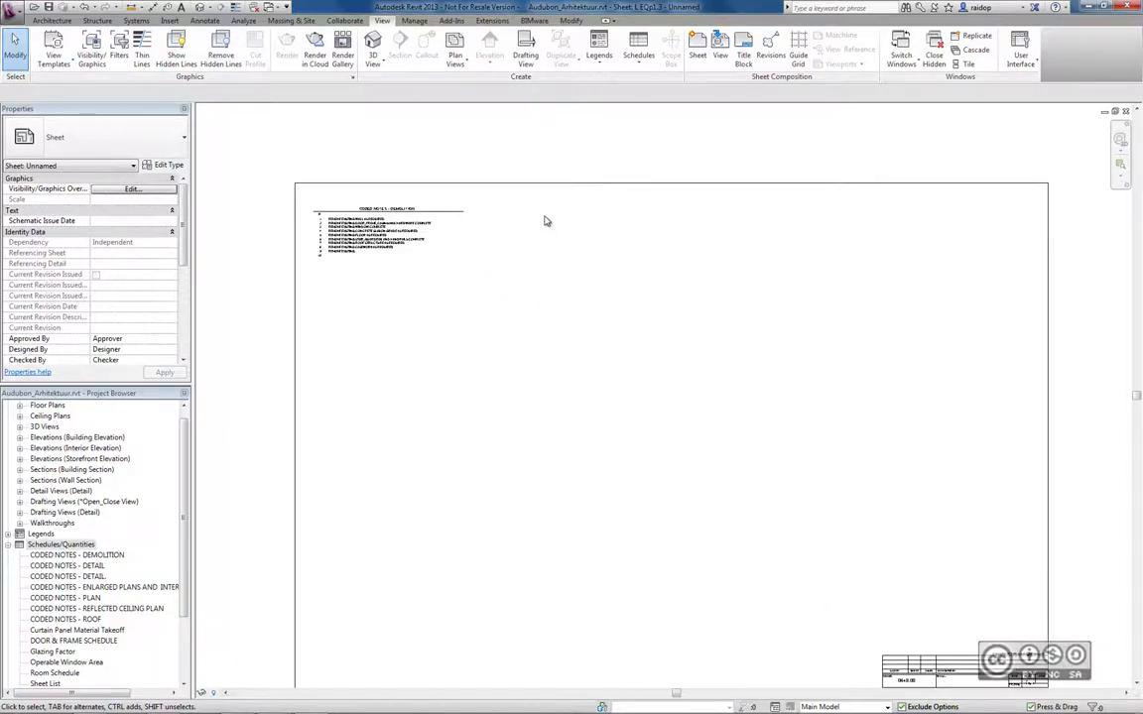
pyautogui.moveTo(184, 530); pyautogui.dragTo(183, 609)
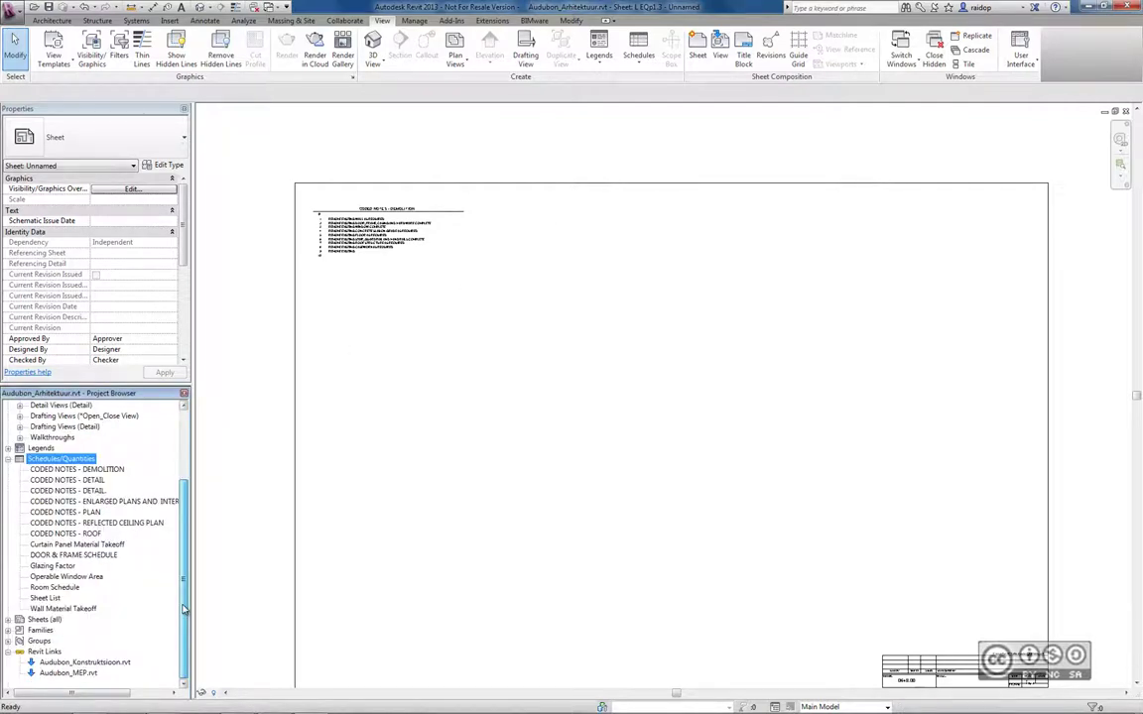
pyautogui.click(44, 600)
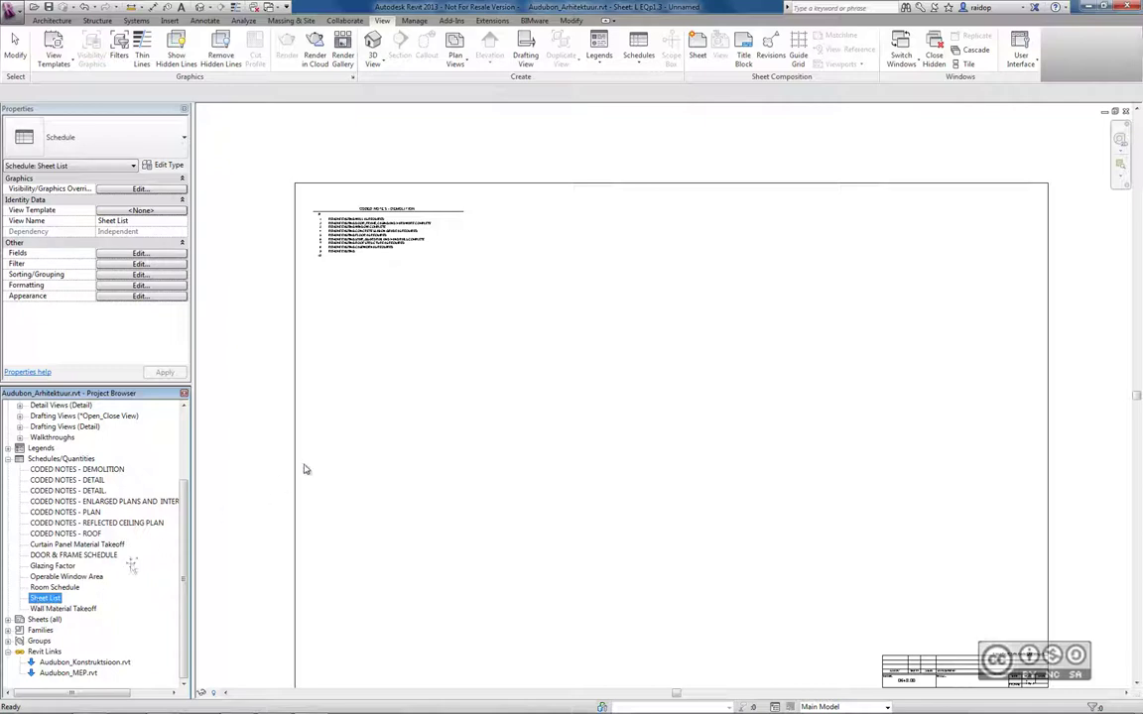
pyautogui.moveTo(535, 332); pyautogui.dragTo(554, 216)
pyautogui.scroll(-5, 530, 491)
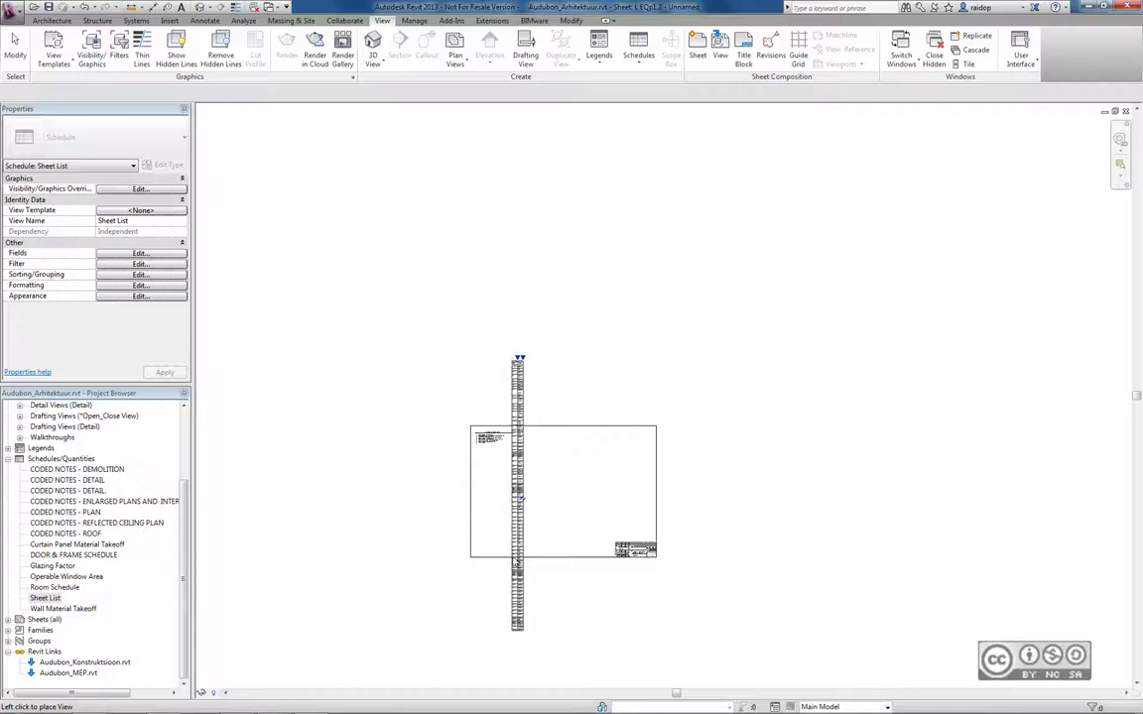
pyautogui.click(534, 585)
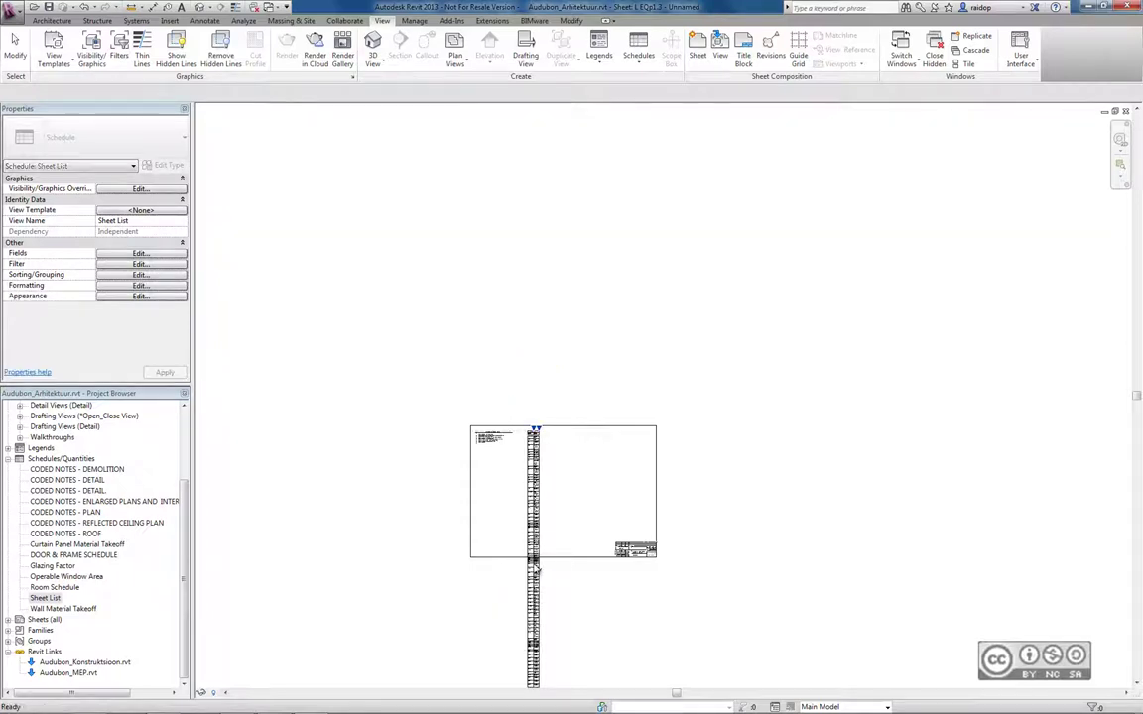
# Widen the Sheet Name column so each sheet name fits on one row
pyautogui.click(541, 429)
pyautogui.scroll(4, 541, 428)
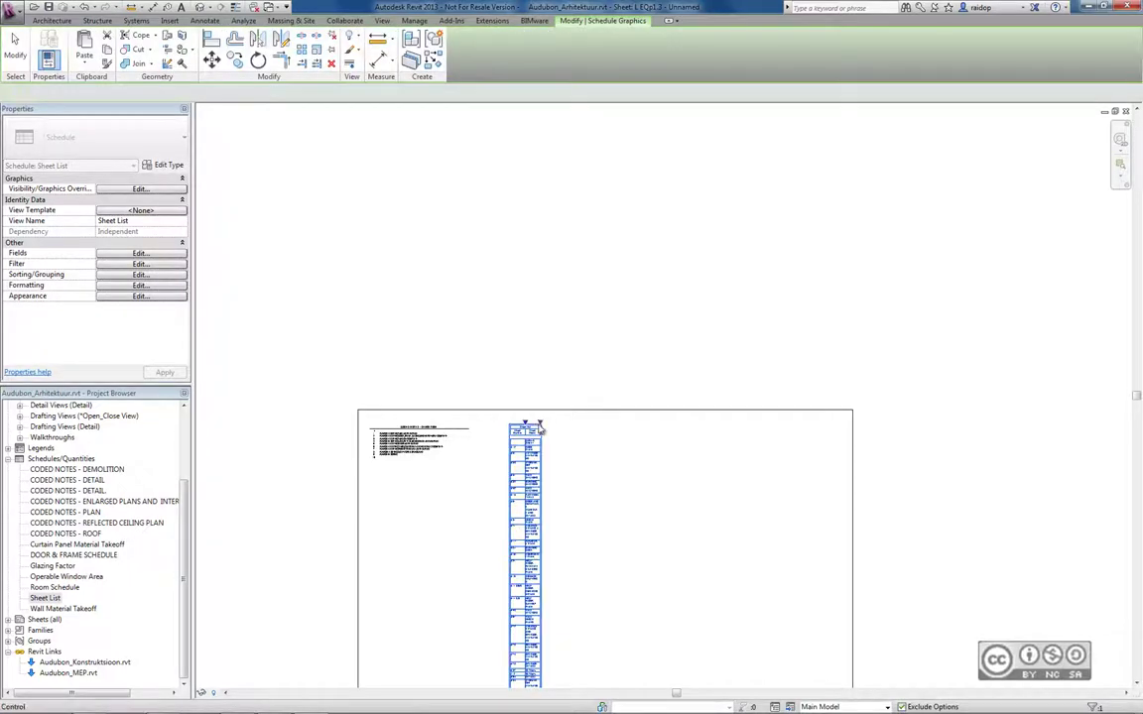
pyautogui.scroll(3, 540, 429)
pyautogui.scroll(3, 566, 438)
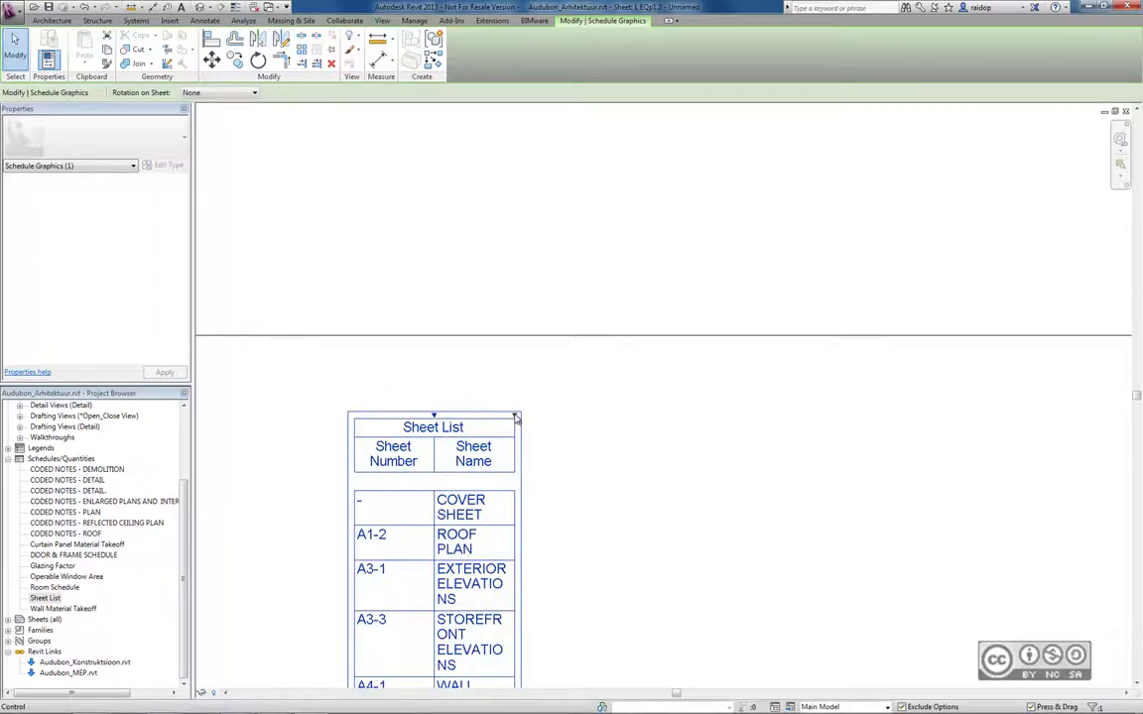
pyautogui.moveTo(515, 418); pyautogui.dragTo(747, 421)
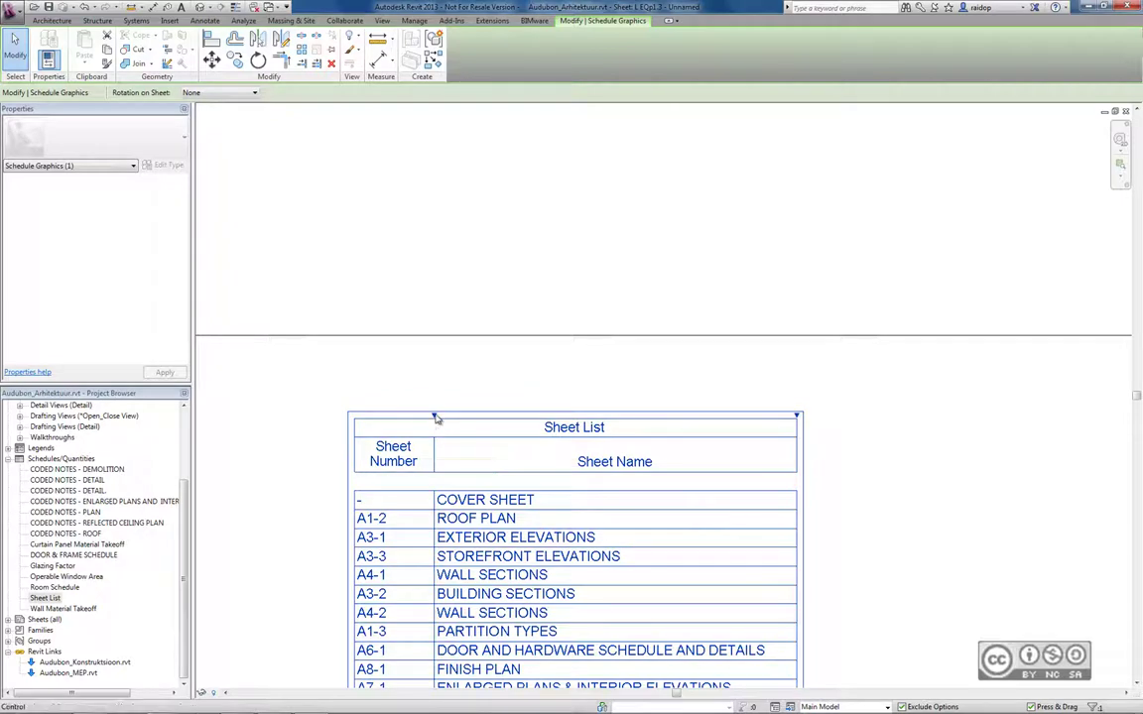
pyautogui.click(827, 366)
pyautogui.scroll(-1, 826, 366)
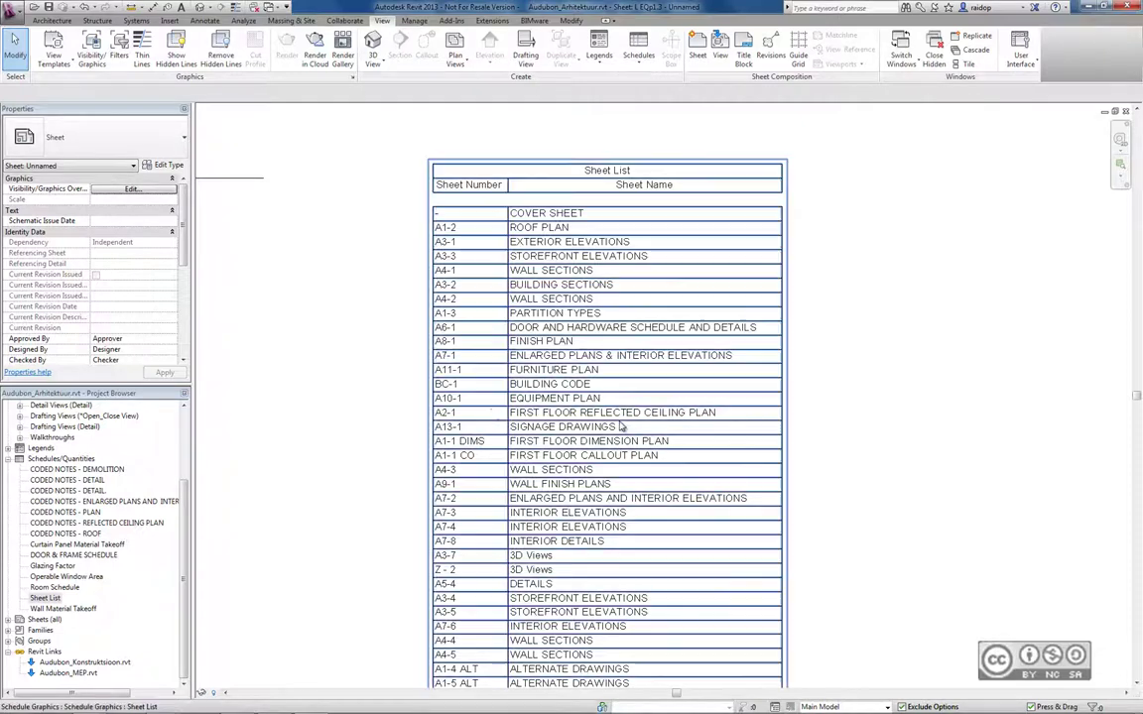
pyautogui.scroll(-1, 438, 359)
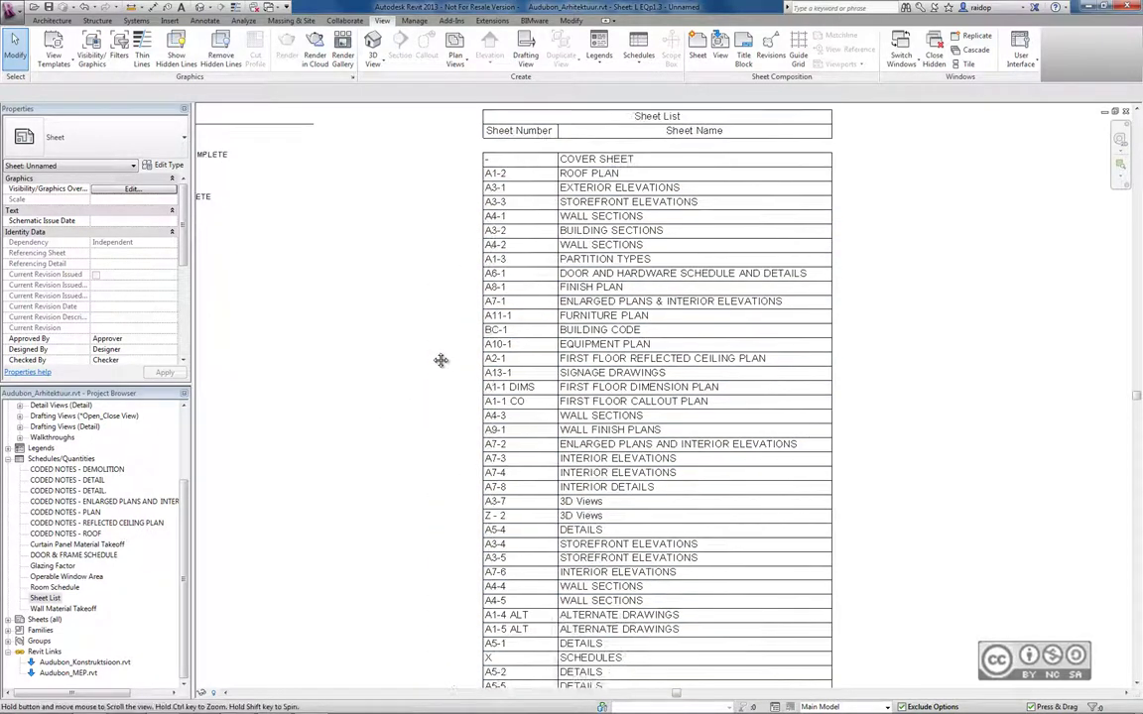
pyautogui.scroll(-1, 438, 383)
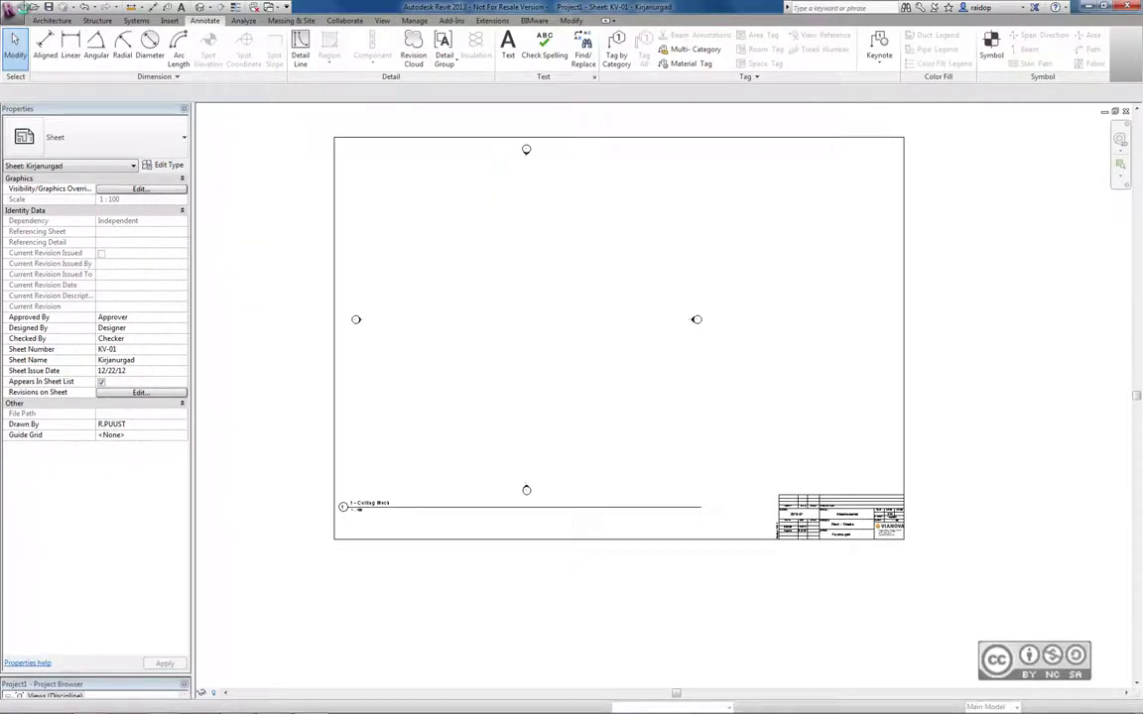
# Create a new project from the Mechanical Template
pyautogui.click(12, 9)
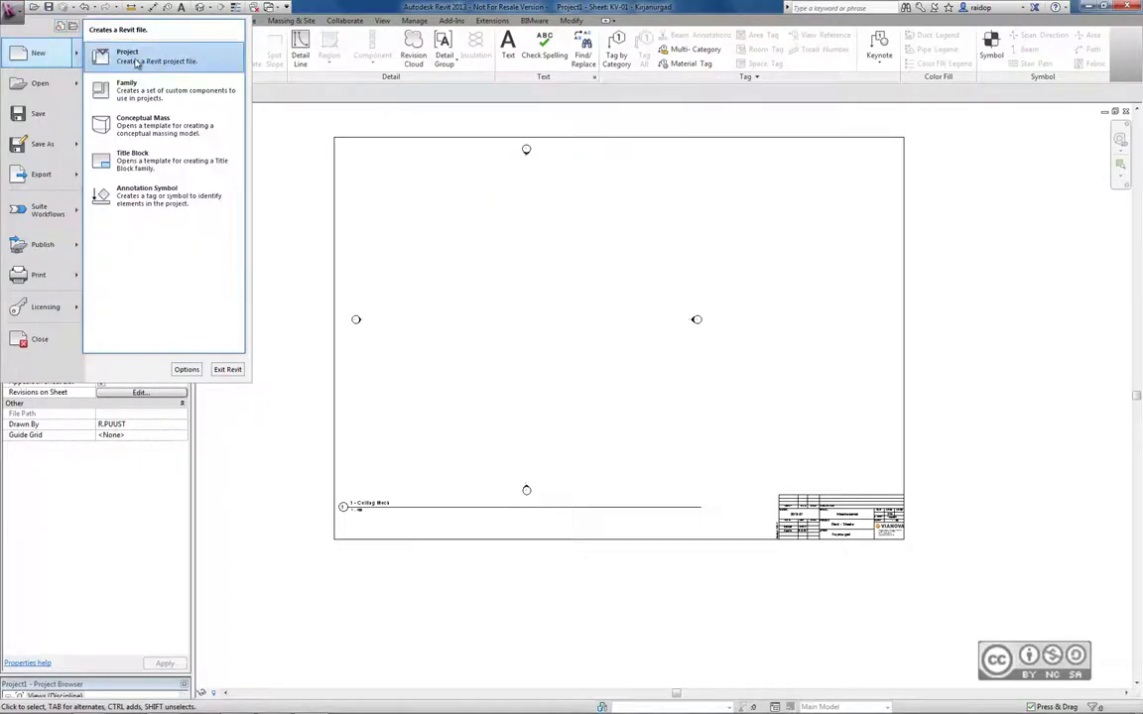
pyautogui.click(115, 45)
pyautogui.click(437, 277)
pyautogui.click(329, 318)
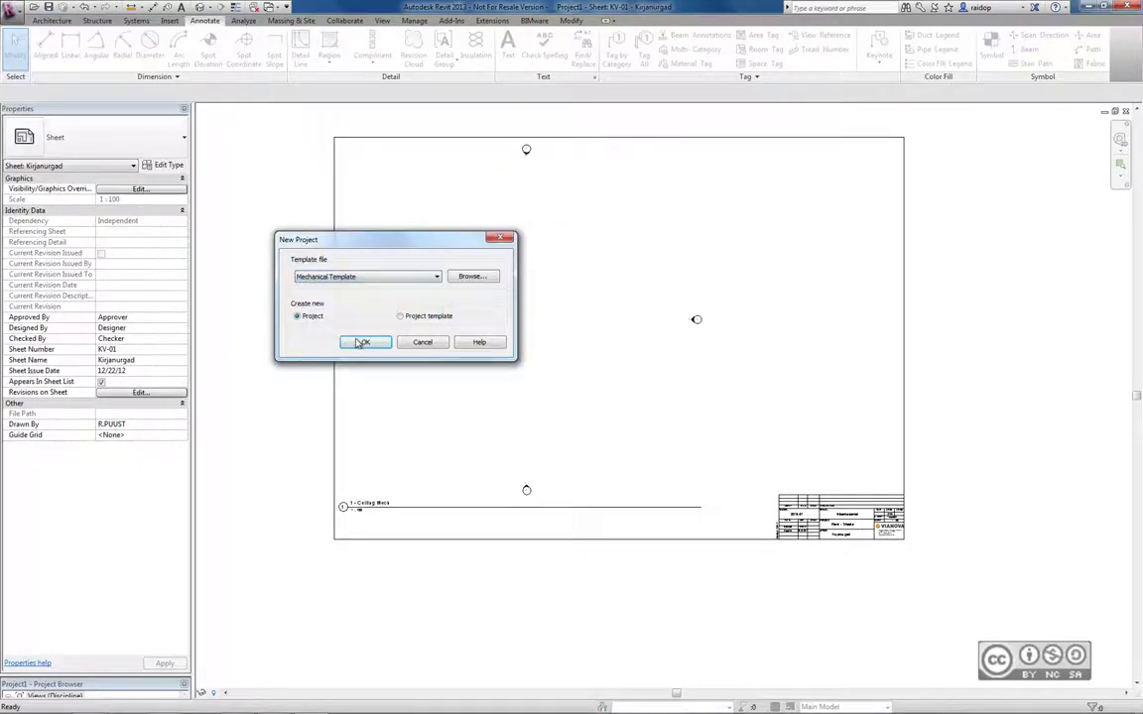
pyautogui.click(363, 341)
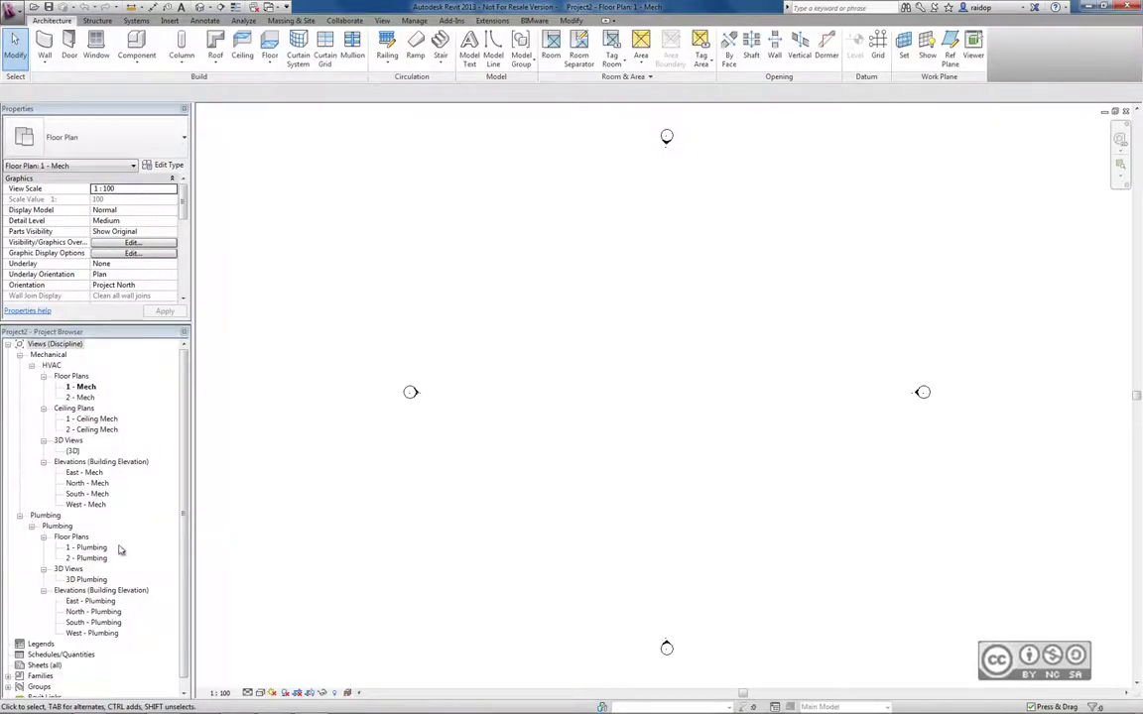
# Create a Sheet List schedule with Sheet Number and Sheet Name columns
pyautogui.rightClick(52, 656)
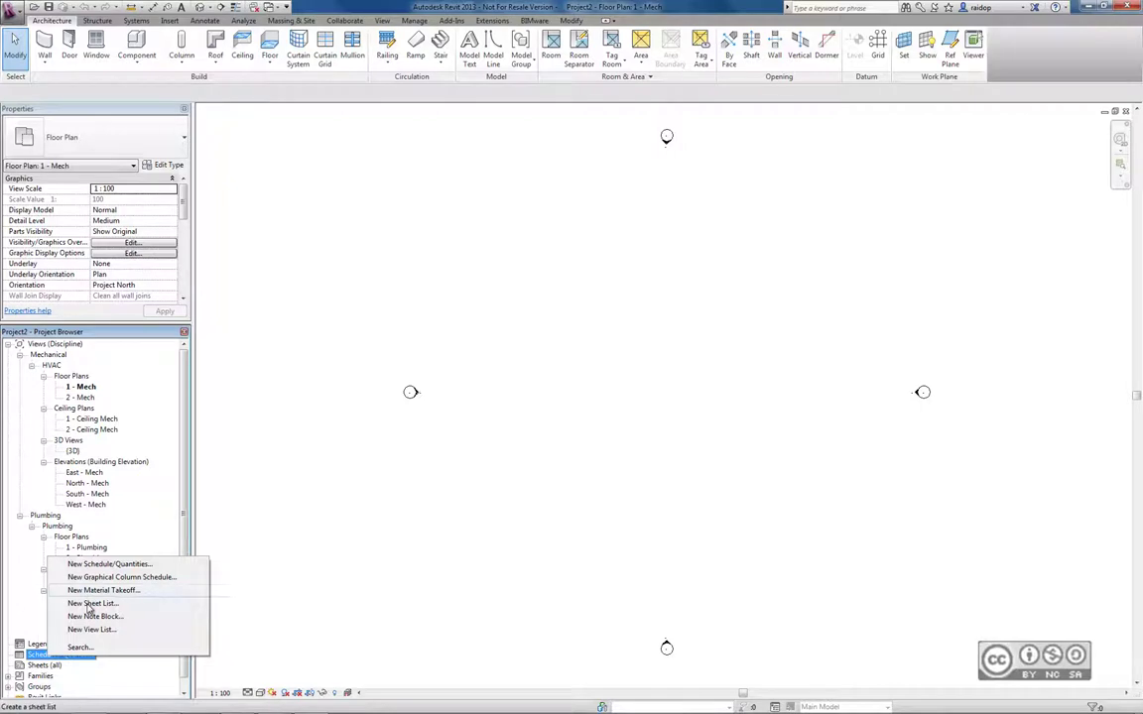
pyautogui.click(100, 603)
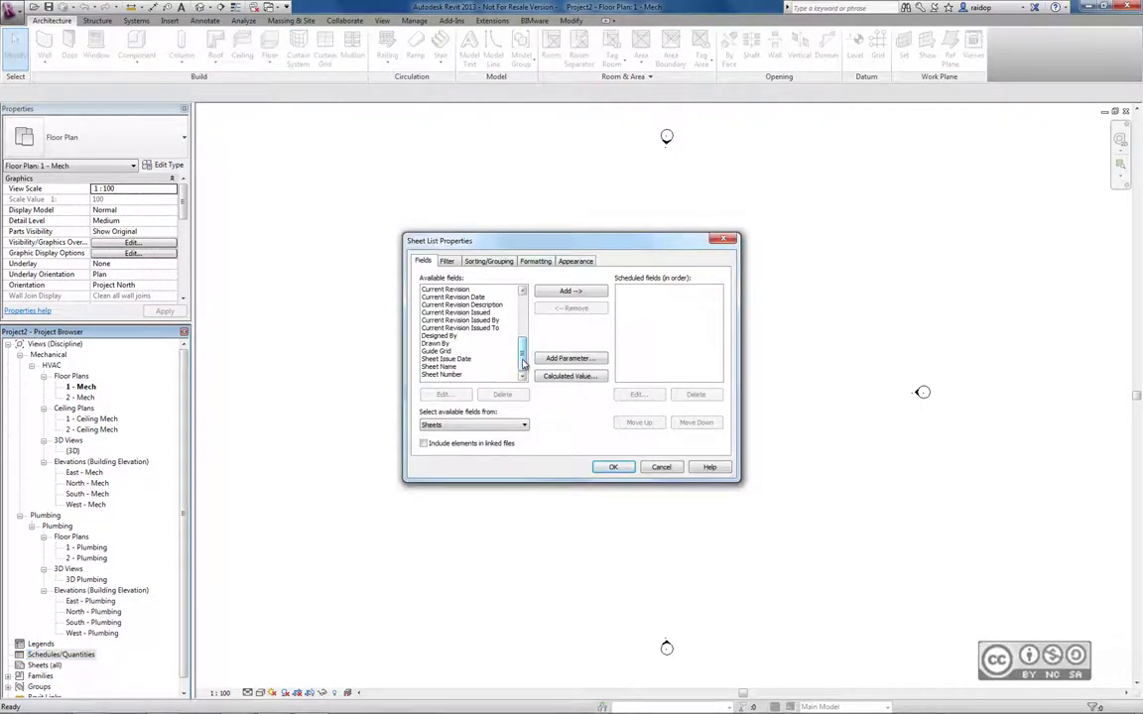
pyautogui.click(446, 374)
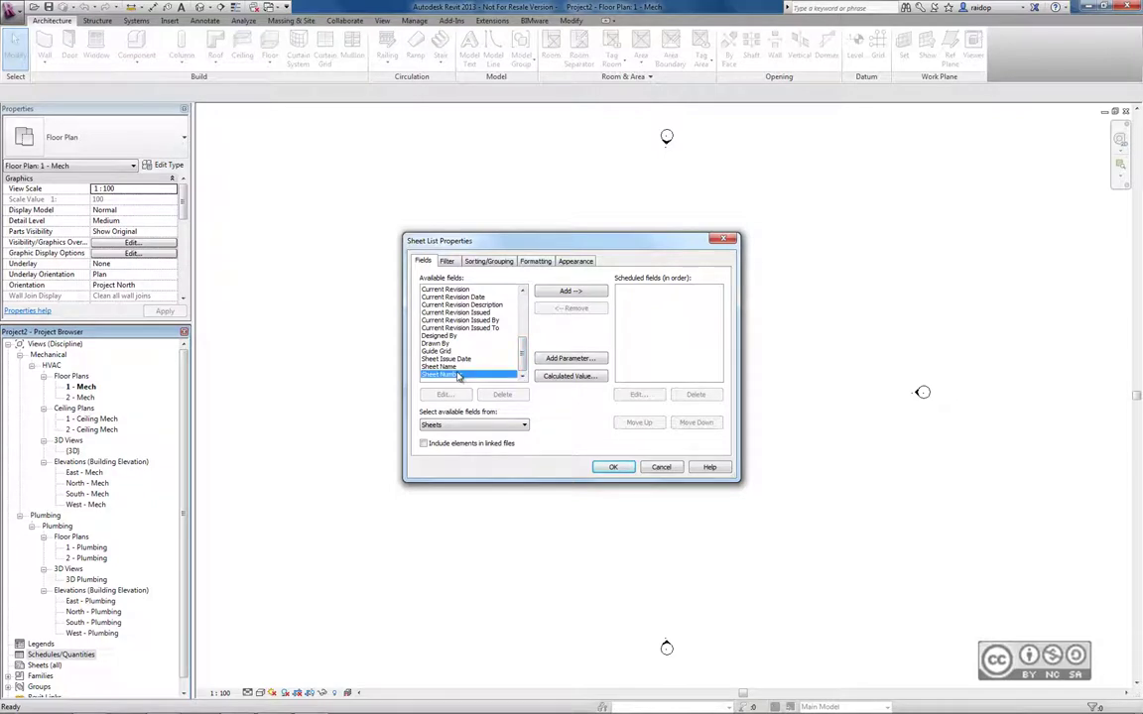
pyautogui.click(563, 292)
pyautogui.click(566, 292)
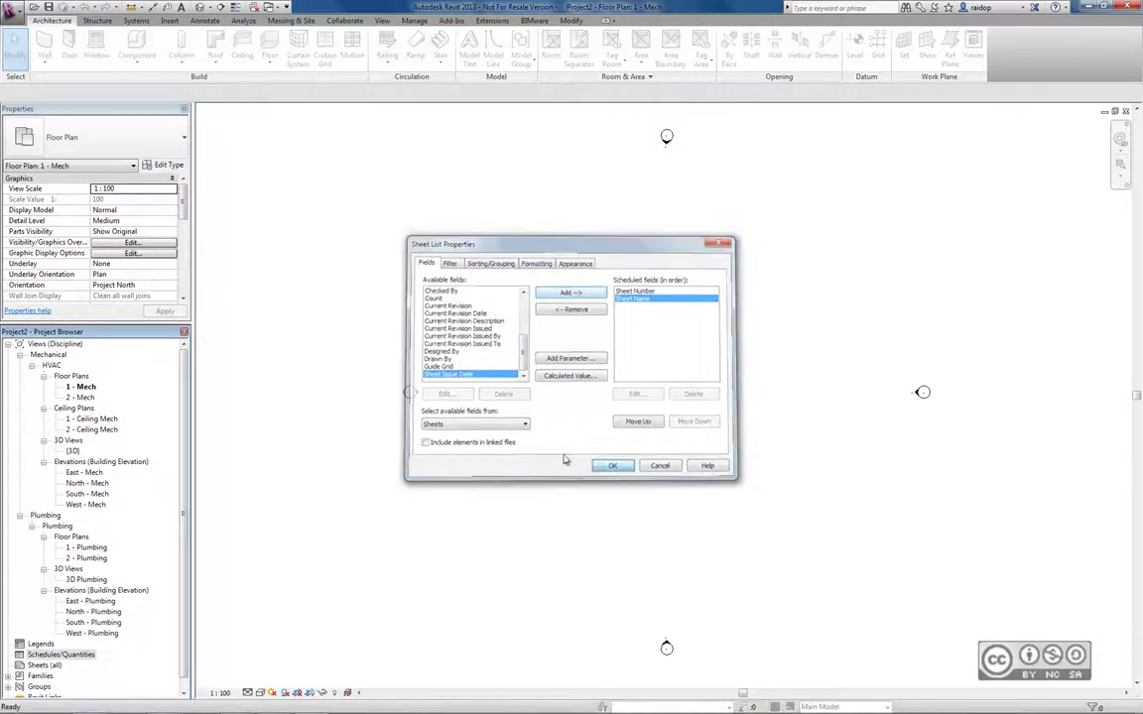
pyautogui.click(612, 465)
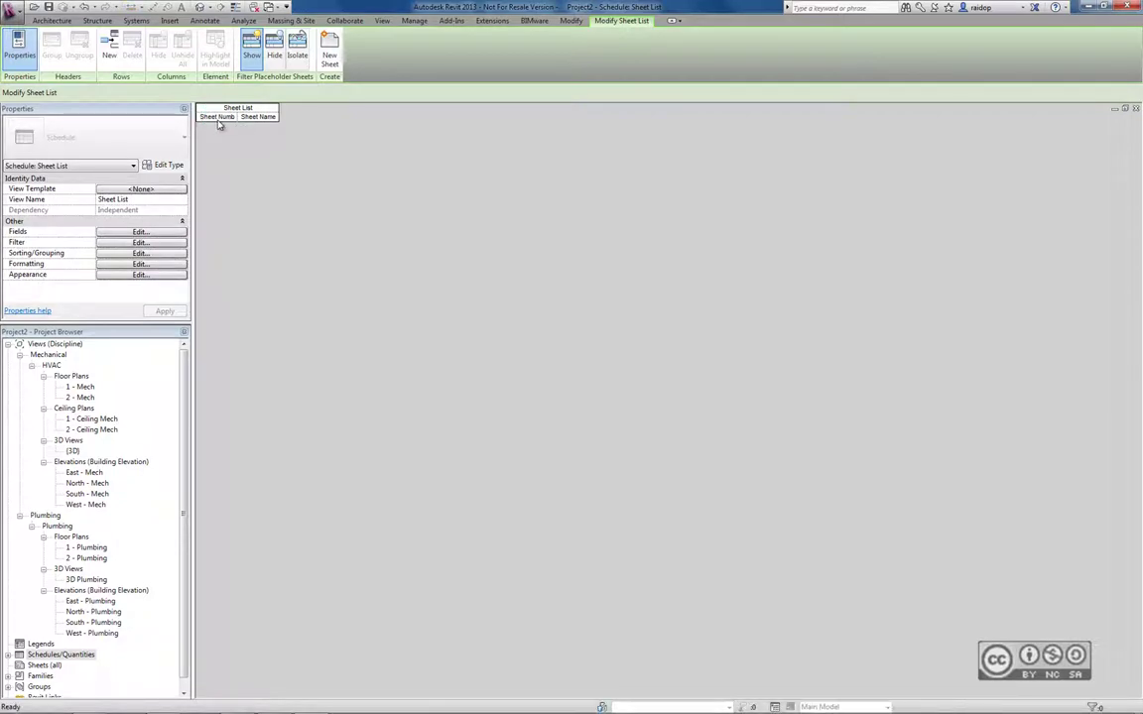
# Add placeholder sheets A-01 '1. korruse plaan' and A-02 '2. korruse plaan' to the list
pyautogui.click(109, 50)
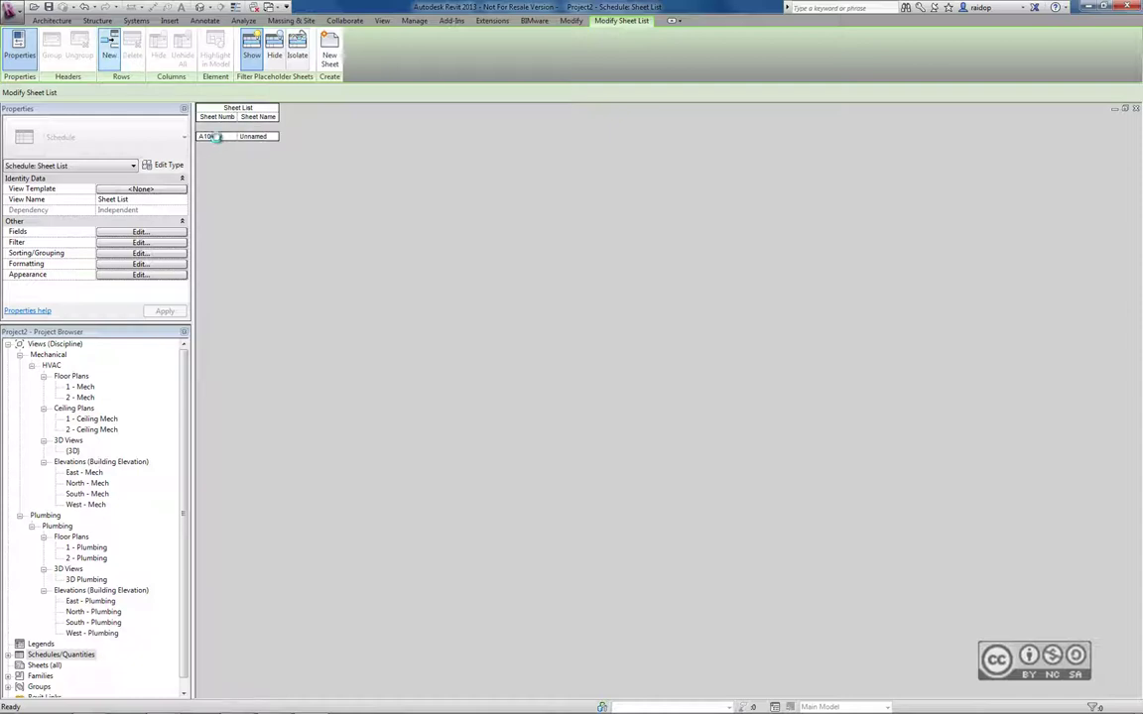
pyautogui.click(218, 137)
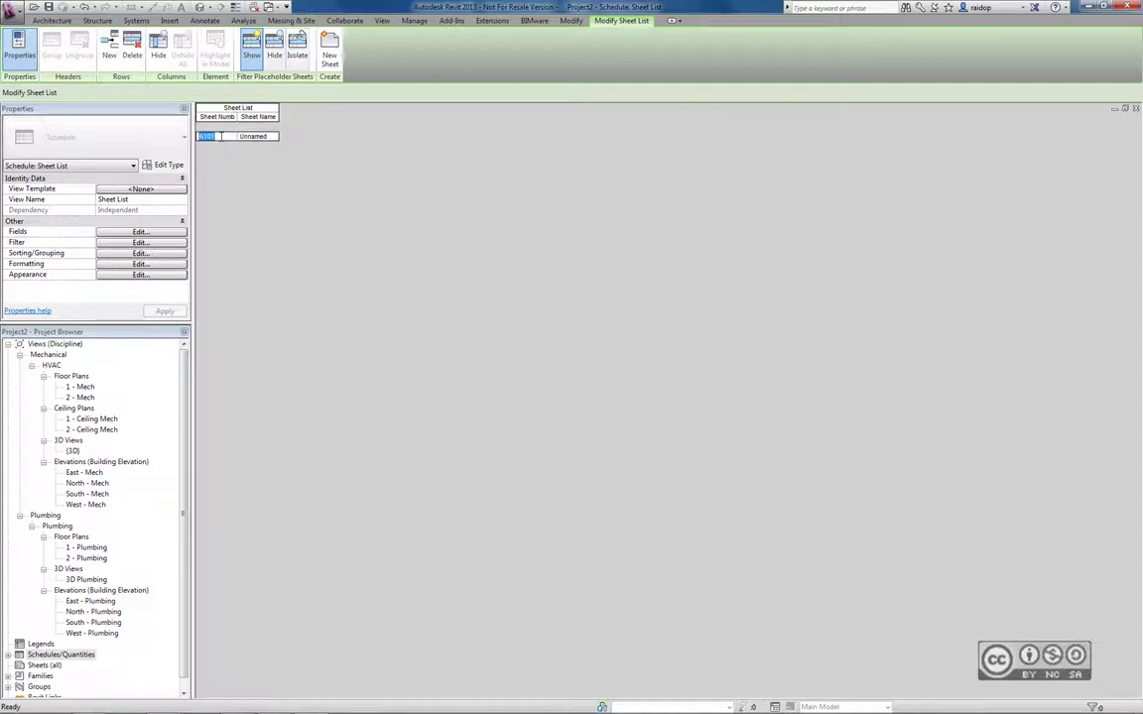
pyautogui.click(253, 136)
pyautogui.write('Kon')
pyautogui.write('sje s')
pyautogui.click(109, 47)
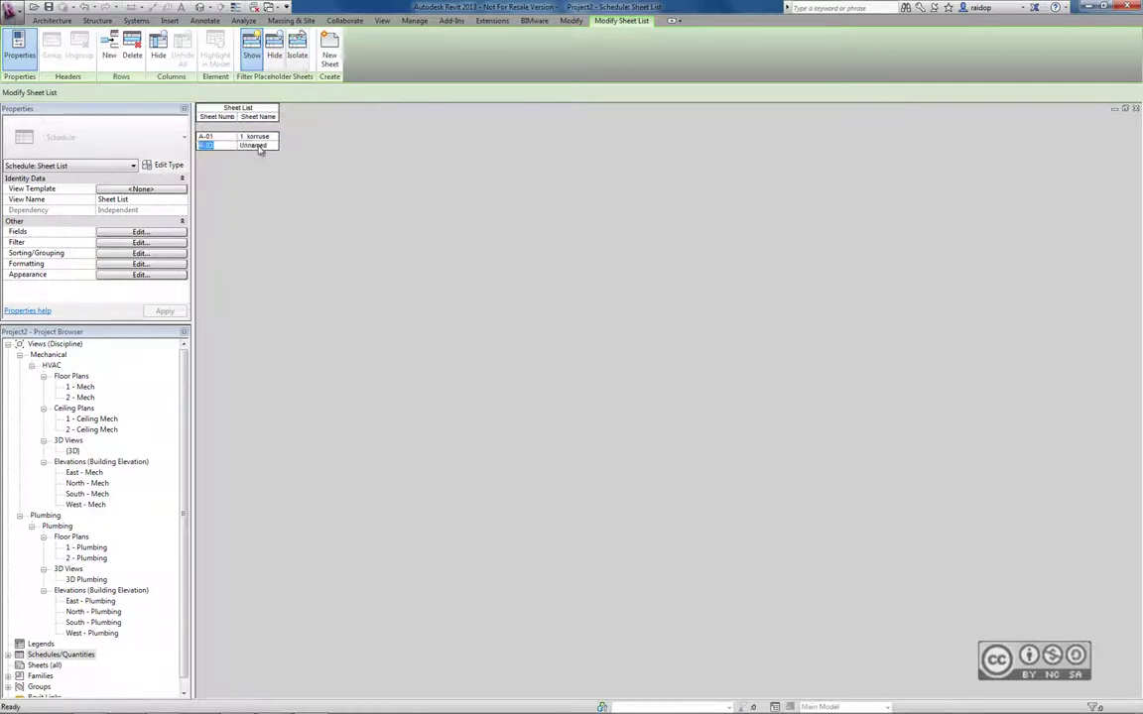
pyautogui.click(260, 145)
pyautogui.write('2. korru')
pyautogui.press('Return')
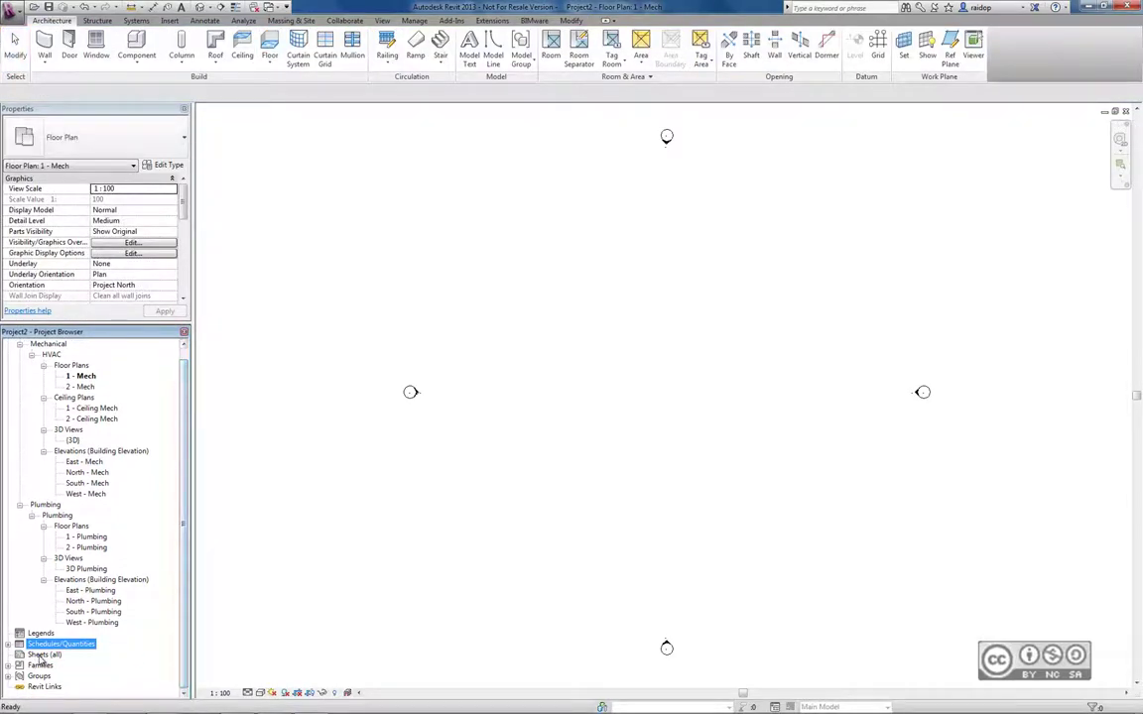
# Start a new sheet and load the Kirjanurgad.rfa title block from the e-ope folder
pyautogui.click(43, 655)
pyautogui.rightClick(43, 656)
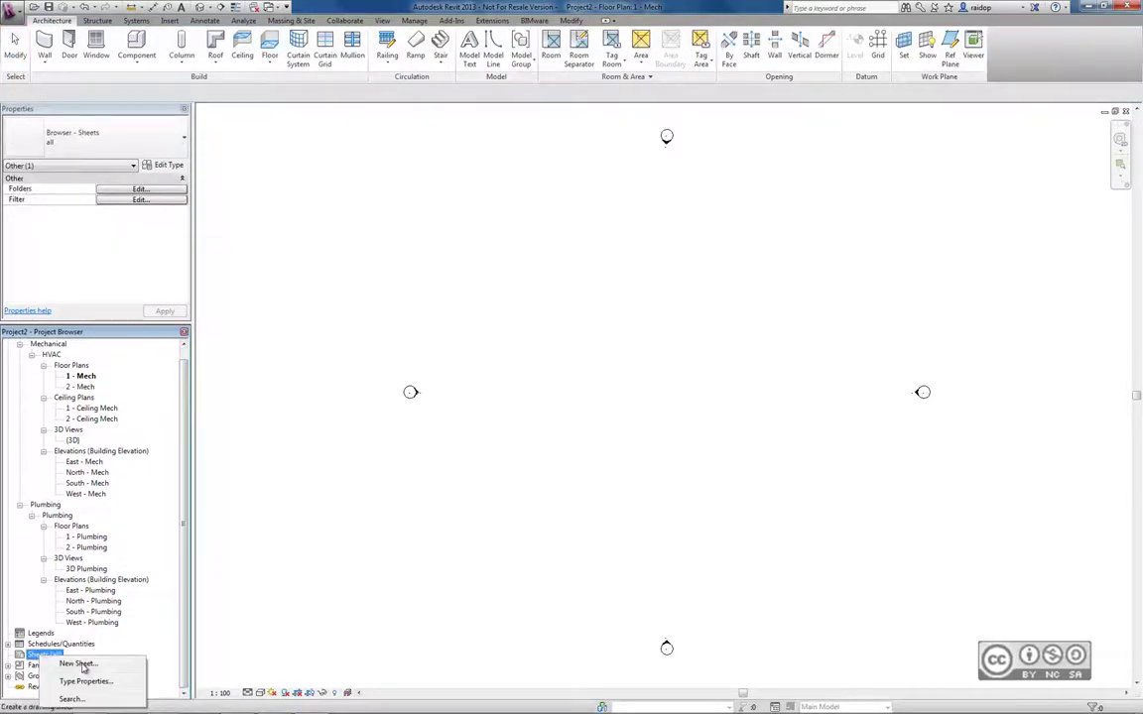
pyautogui.click(79, 664)
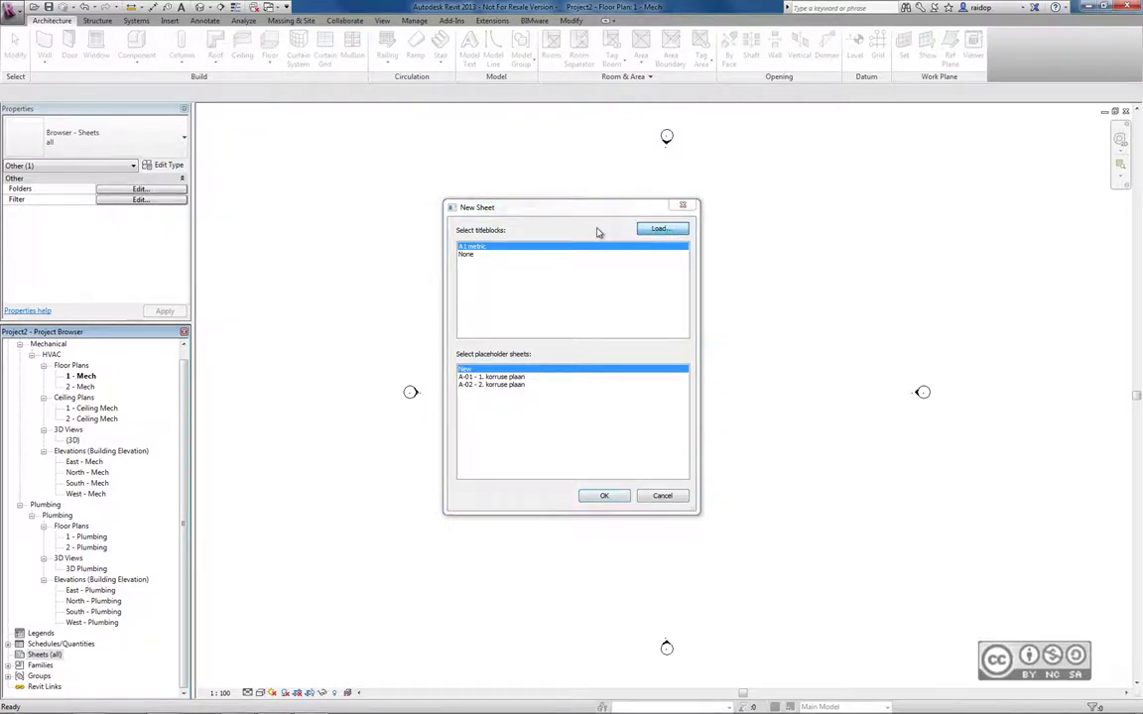
pyautogui.click(660, 229)
pyautogui.click(456, 144)
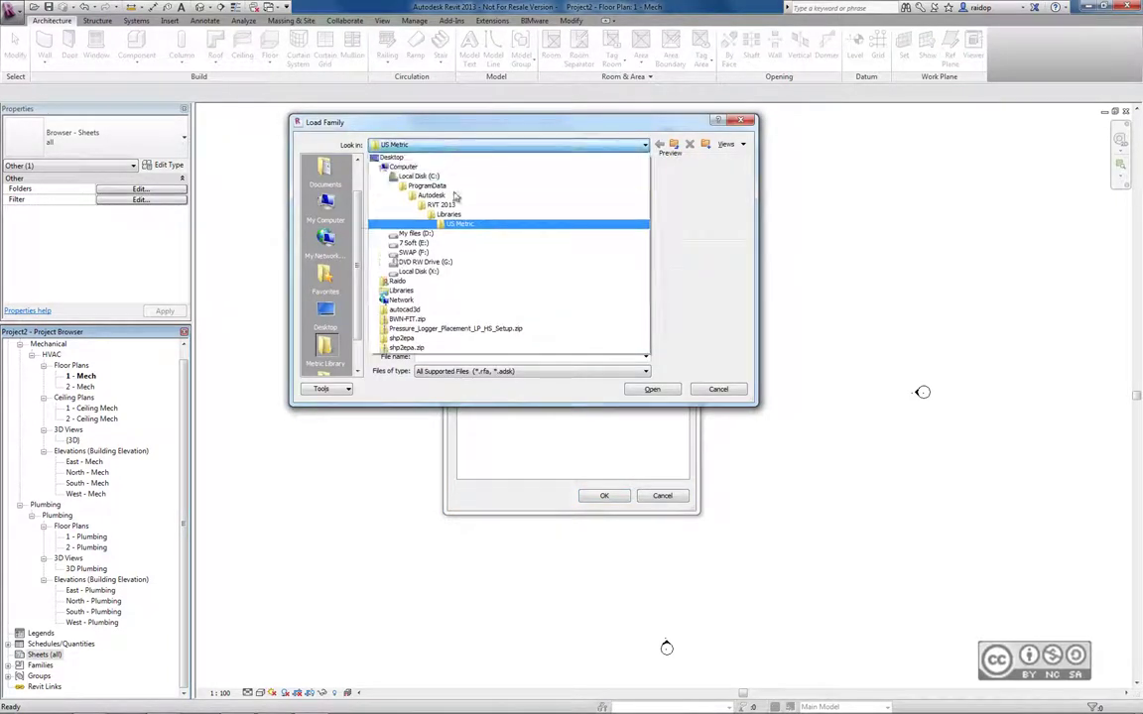
pyautogui.click(415, 234)
pyautogui.doubleClick(448, 306)
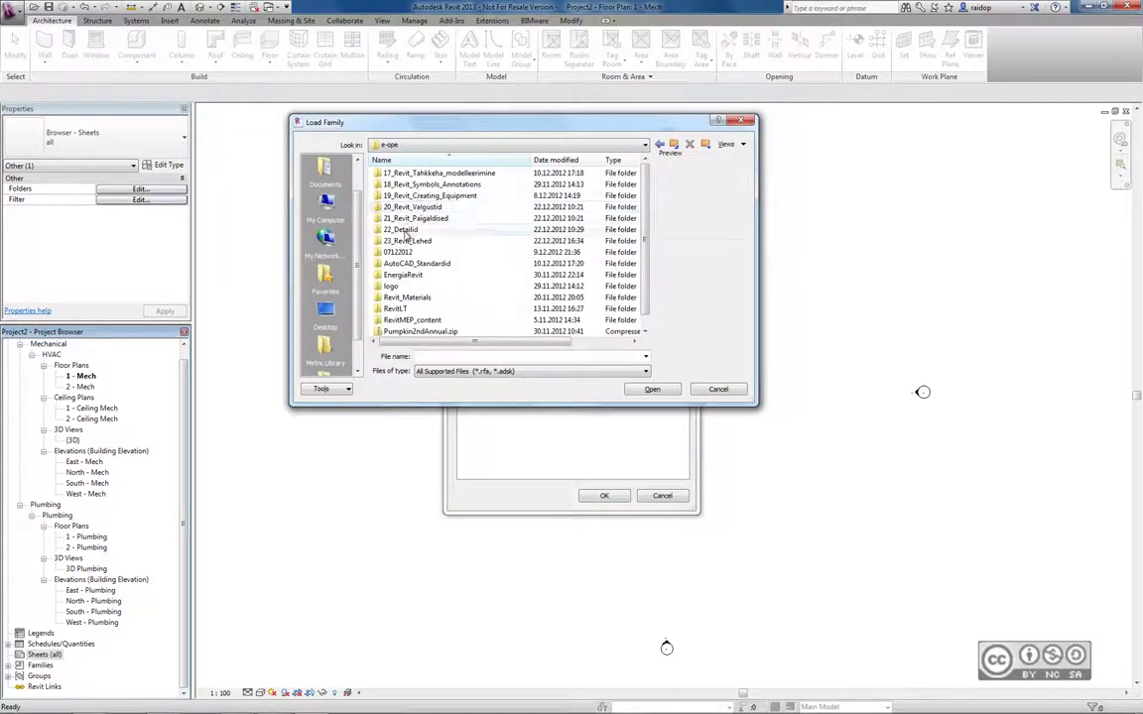
pyautogui.doubleClick(400, 246)
pyautogui.click(416, 174)
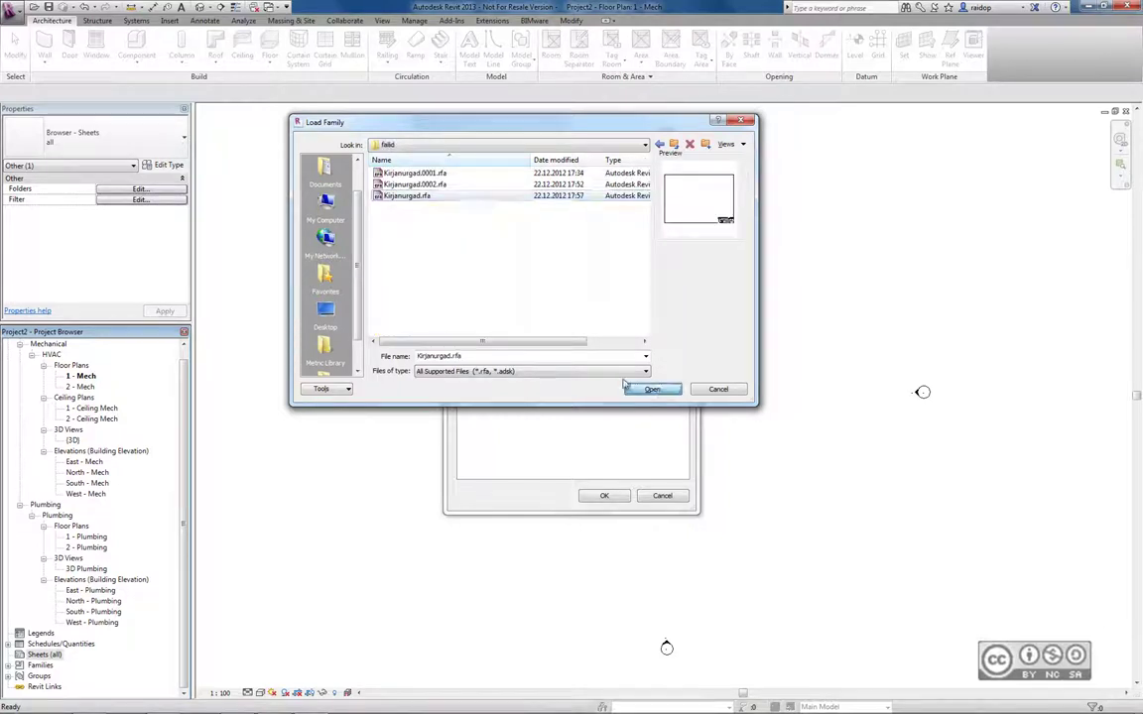
pyautogui.click(652, 389)
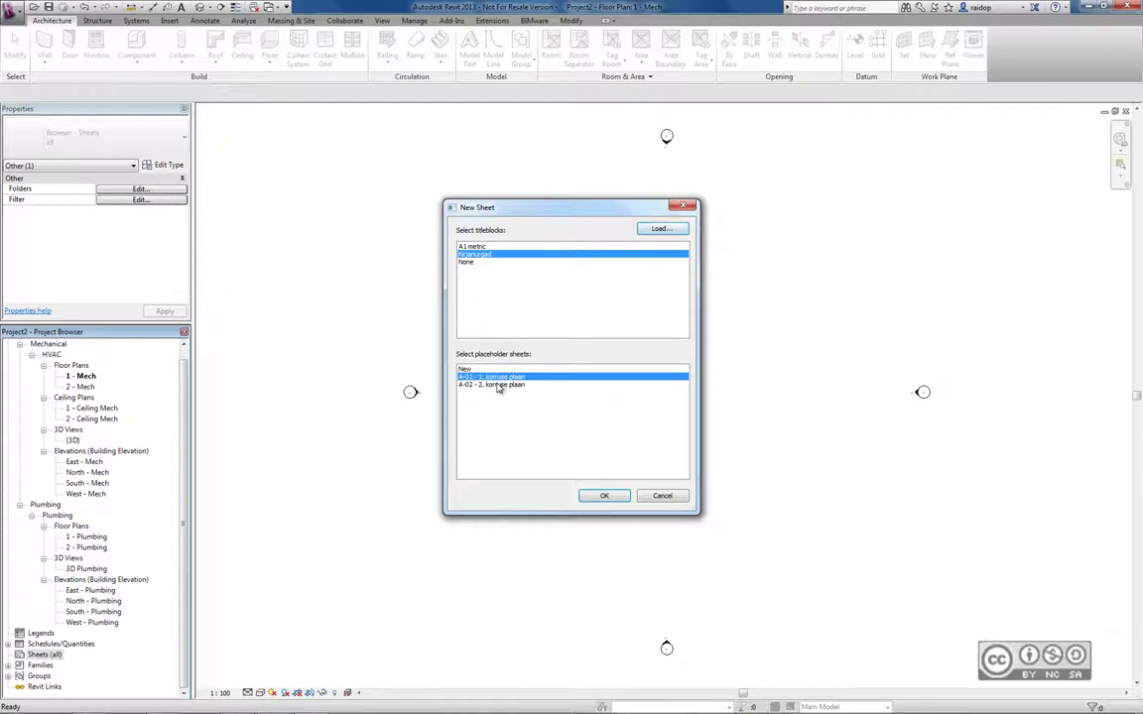
# Create sheet A-01 from its placeholder and zoom in to inspect the title block
pyautogui.press('Down')
pyautogui.click(499, 386)
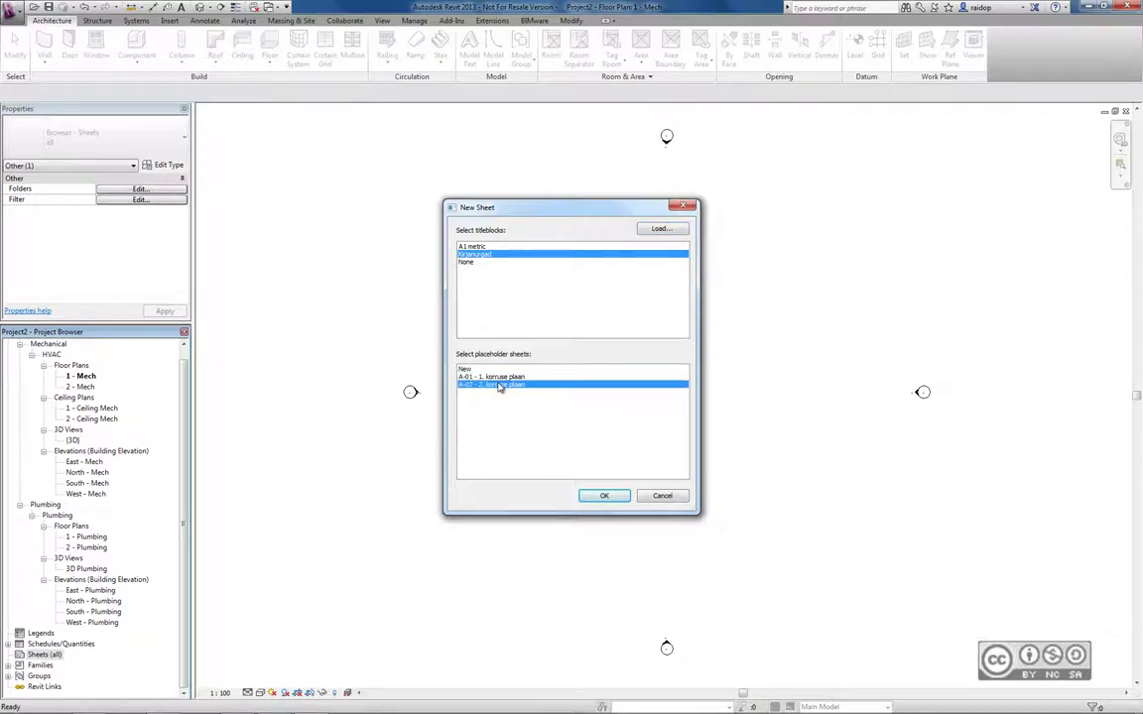
pyautogui.press('Up')
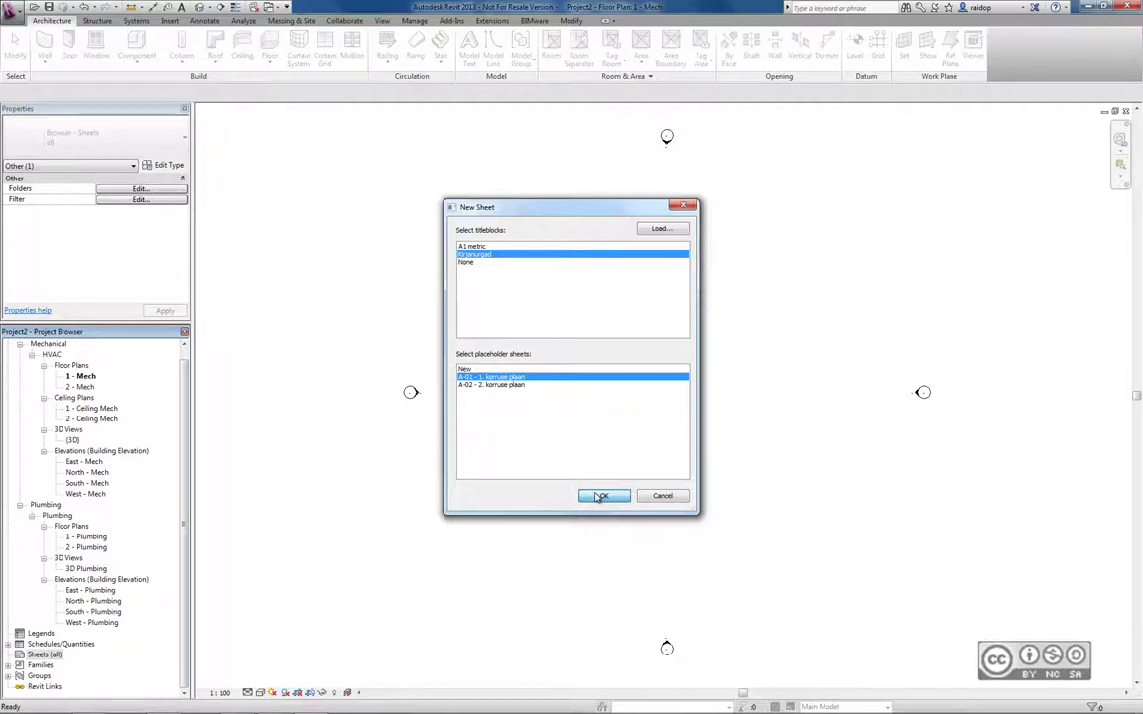
pyautogui.click(602, 497)
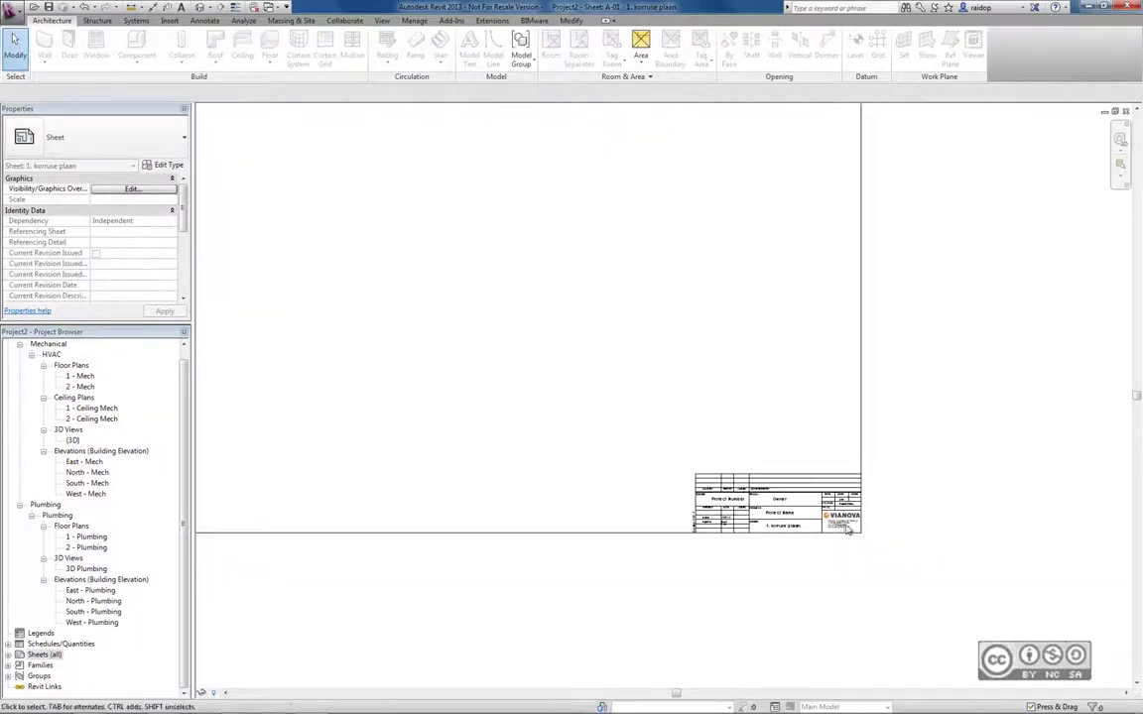
pyautogui.scroll(1, 847, 528)
pyautogui.scroll(4, 843, 524)
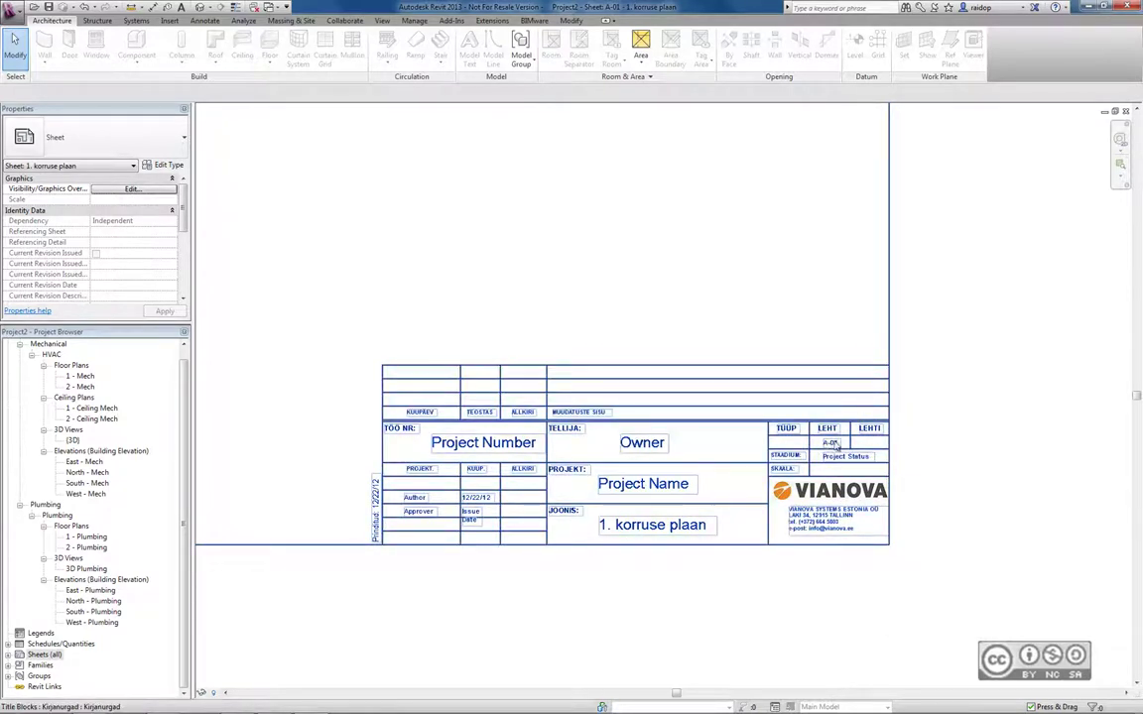
pyautogui.scroll(-2, 585, 378)
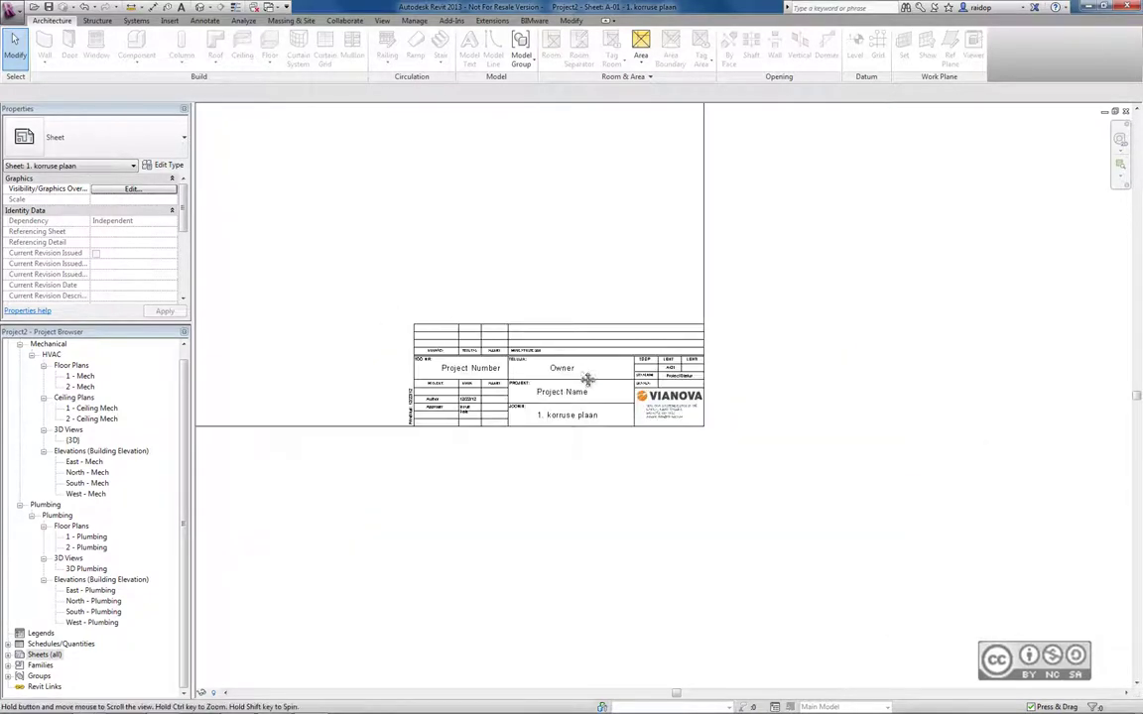
pyautogui.moveTo(584, 378); pyautogui.dragTo(680, 481, button='middle')
pyautogui.scroll(-1, 680, 481)
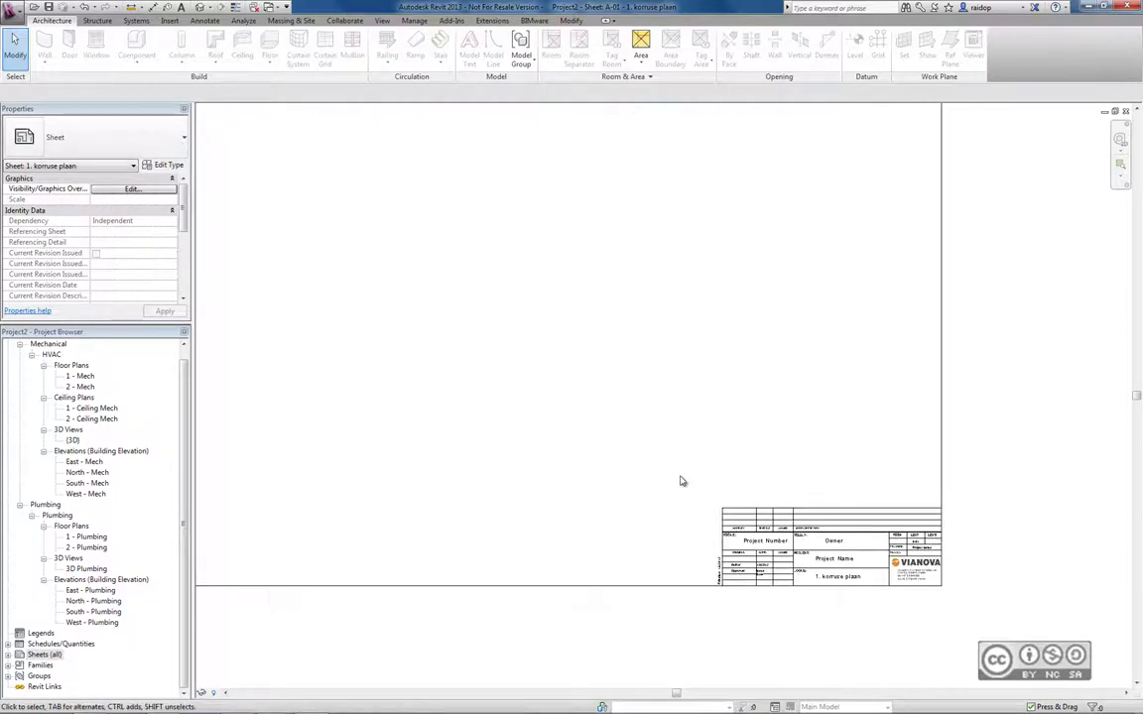
pyautogui.moveTo(587, 385); pyautogui.dragTo(781, 485, button='middle')
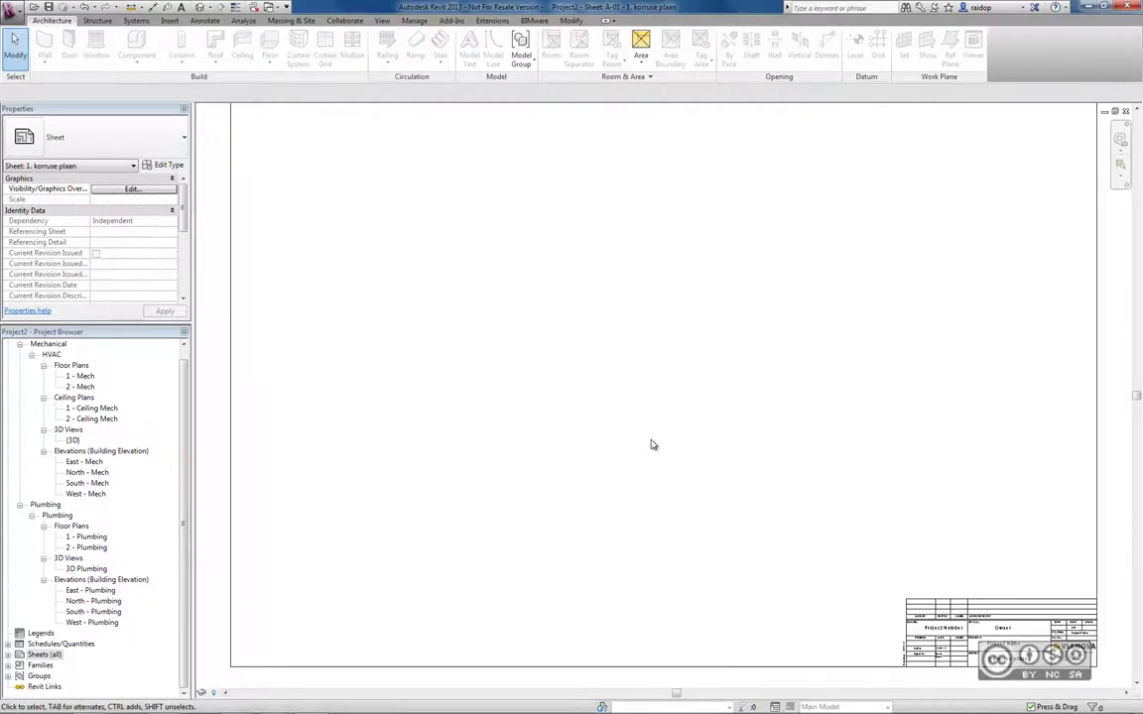
pyautogui.scroll(-1, 651, 445)
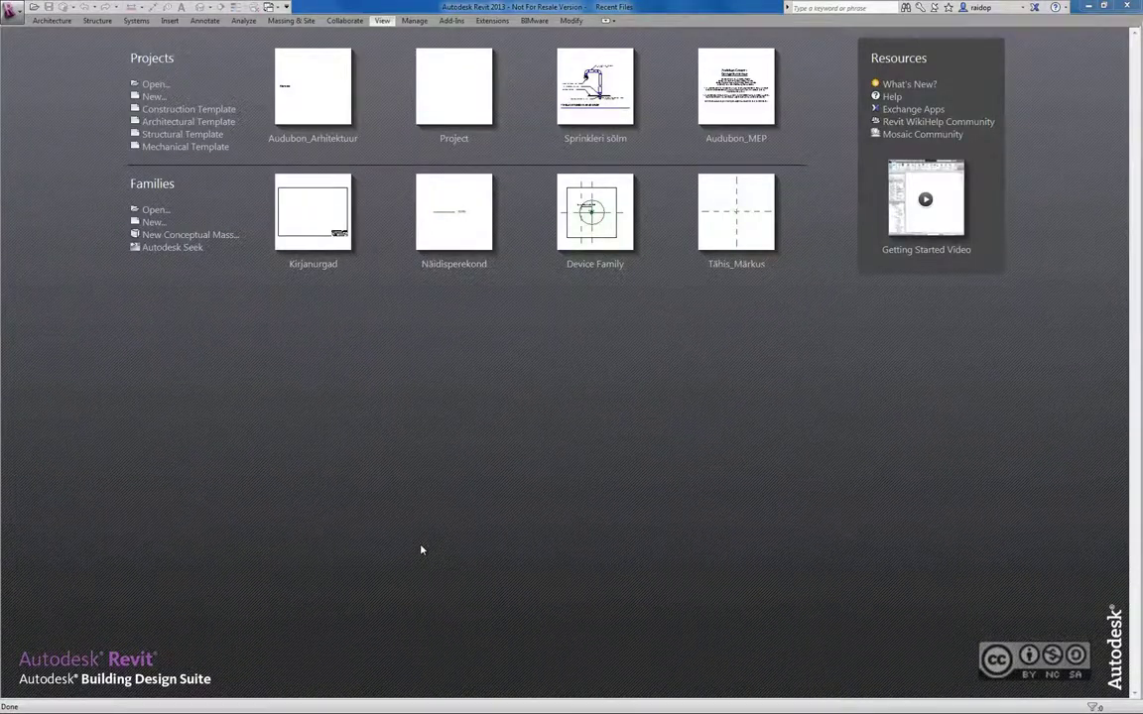
# Open Project.rvt
pyautogui.click(33, 8)
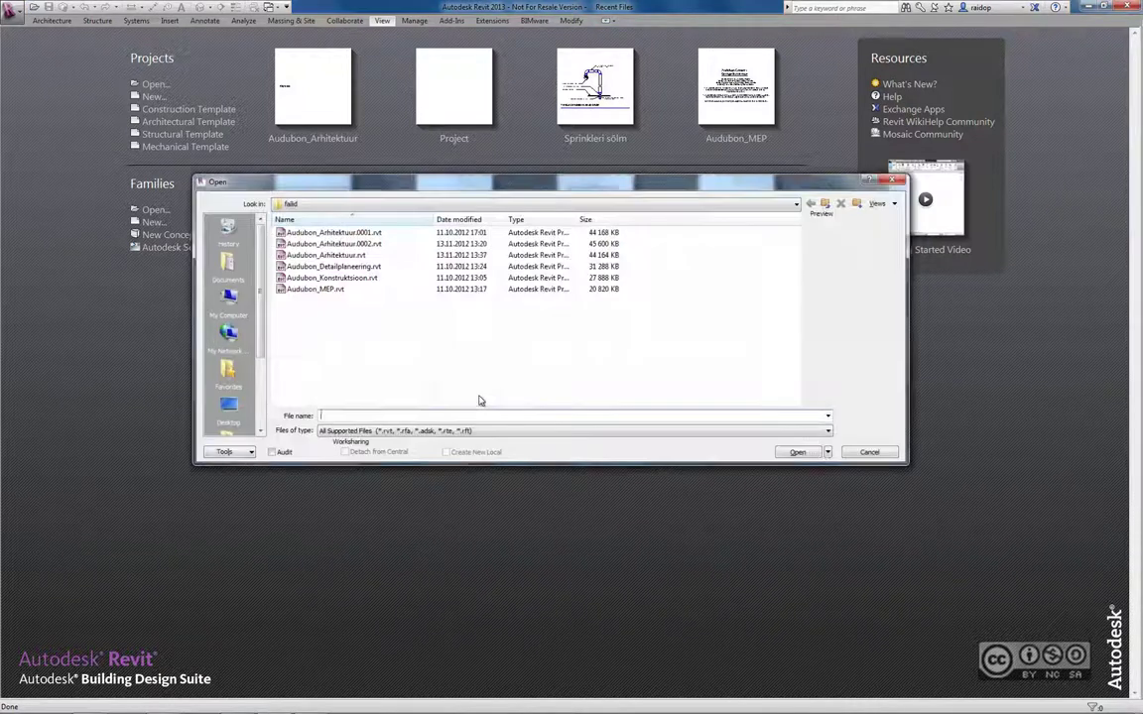
pyautogui.click(306, 289)
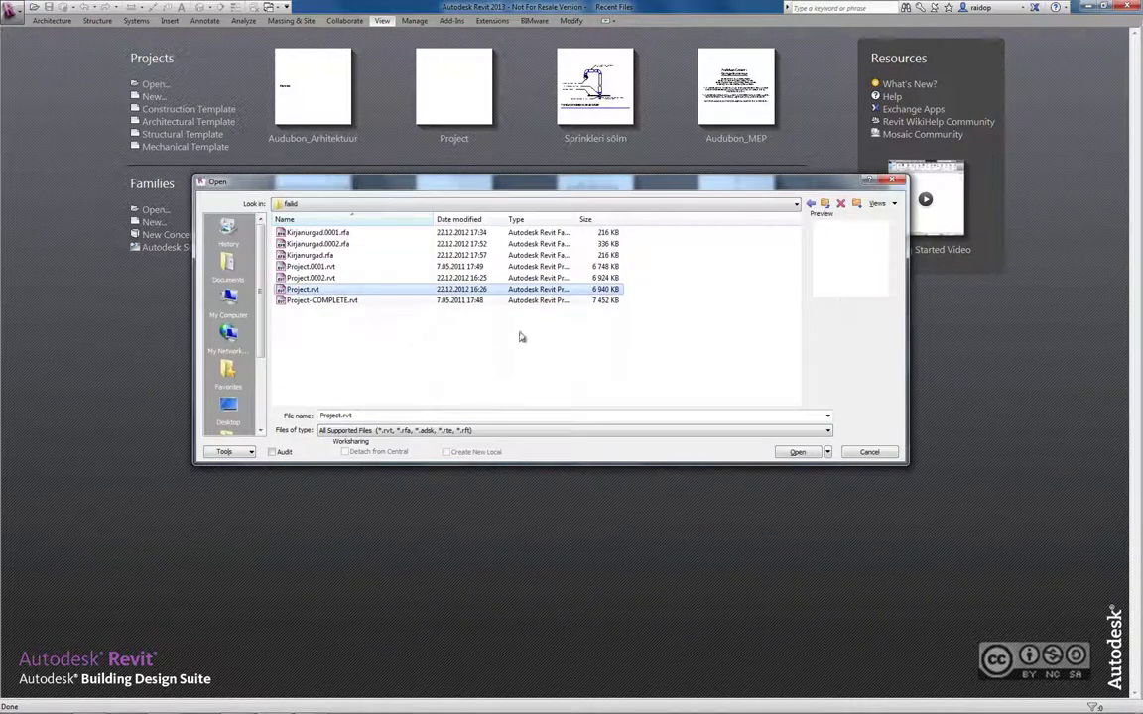
pyautogui.click(797, 453)
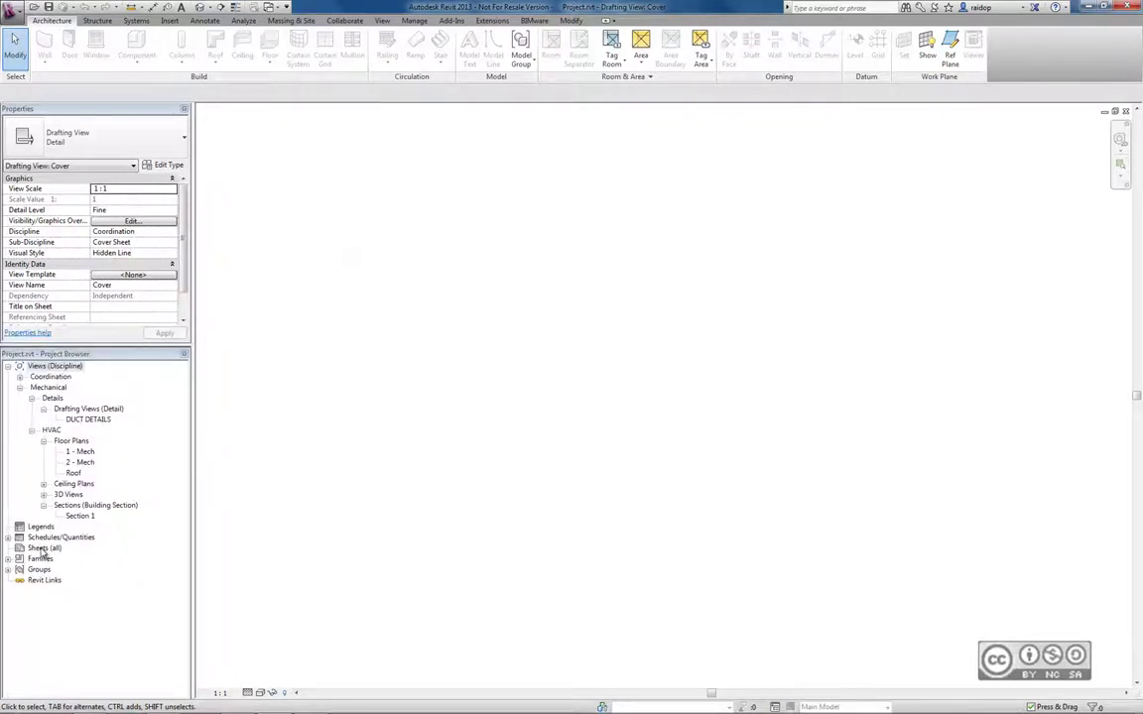
# Create new sheet M-102 with the D 22 x 34 Horizontal title block and select the title block
pyautogui.rightClick(50, 548)
pyautogui.click(85, 556)
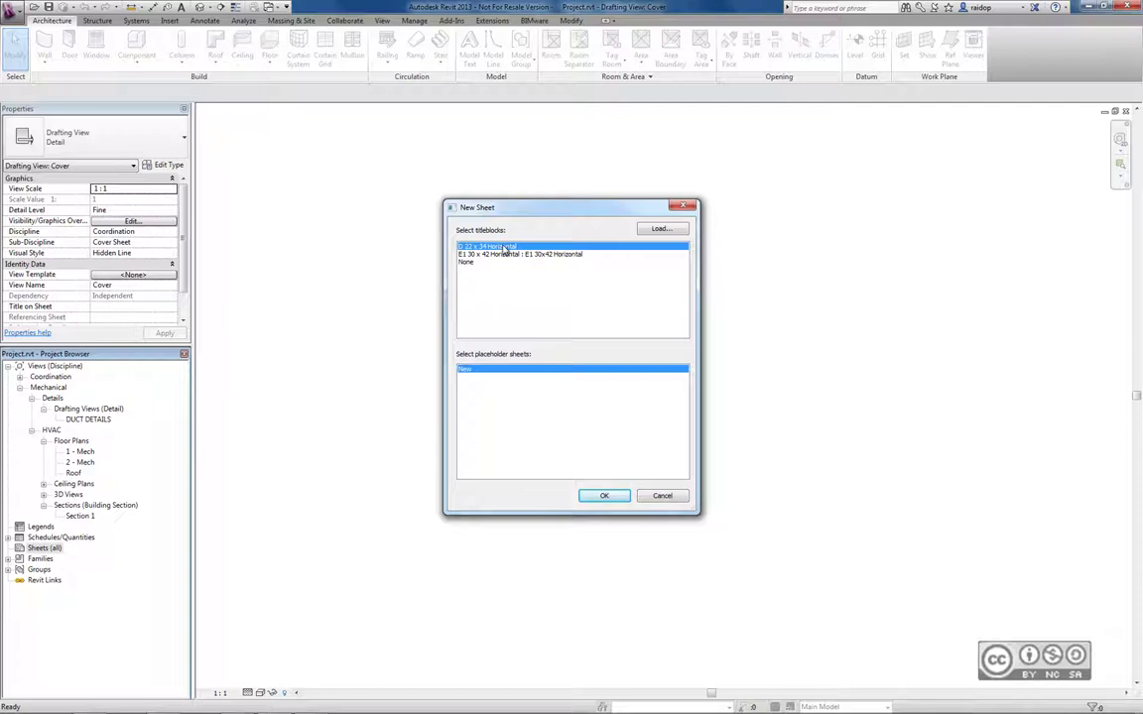
pyautogui.click(607, 495)
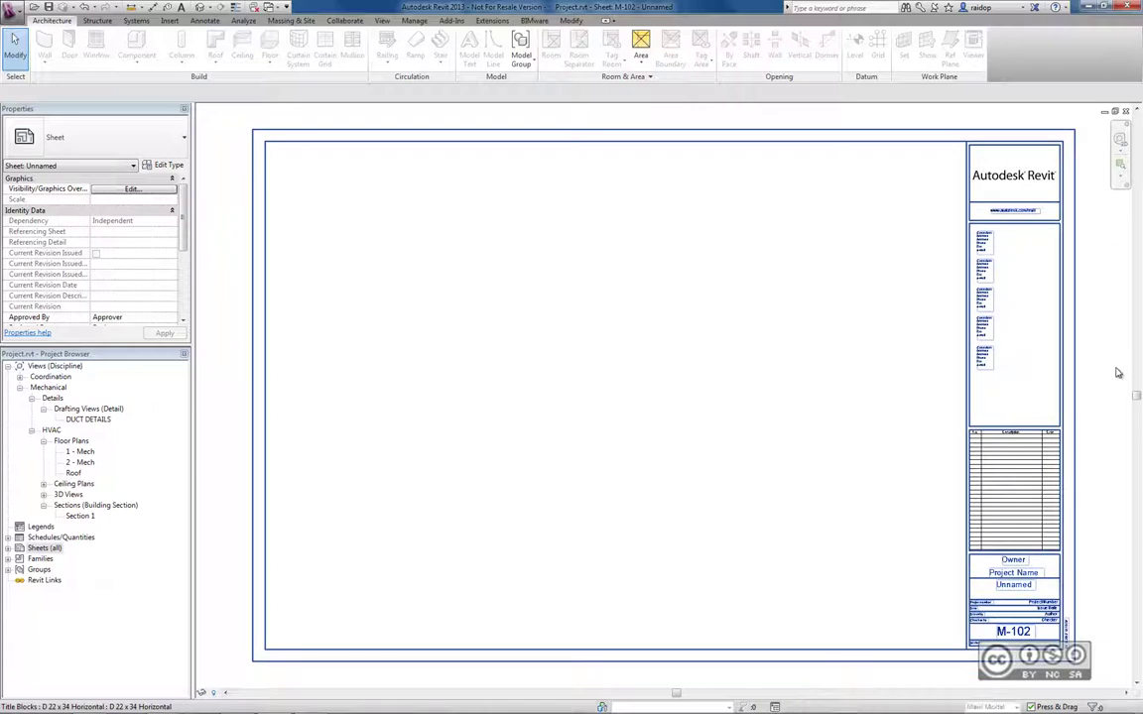
pyautogui.click(1074, 362)
pyautogui.scroll(-1, 183, 250)
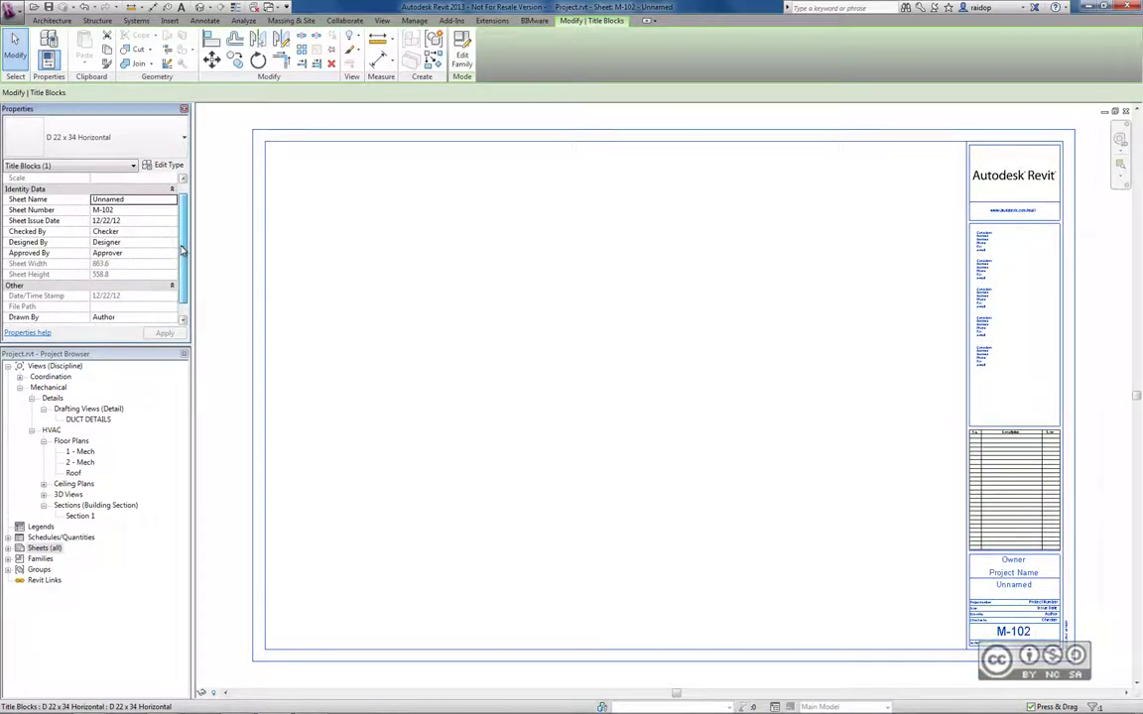
pyautogui.scroll(1, 183, 251)
pyautogui.click(144, 210)
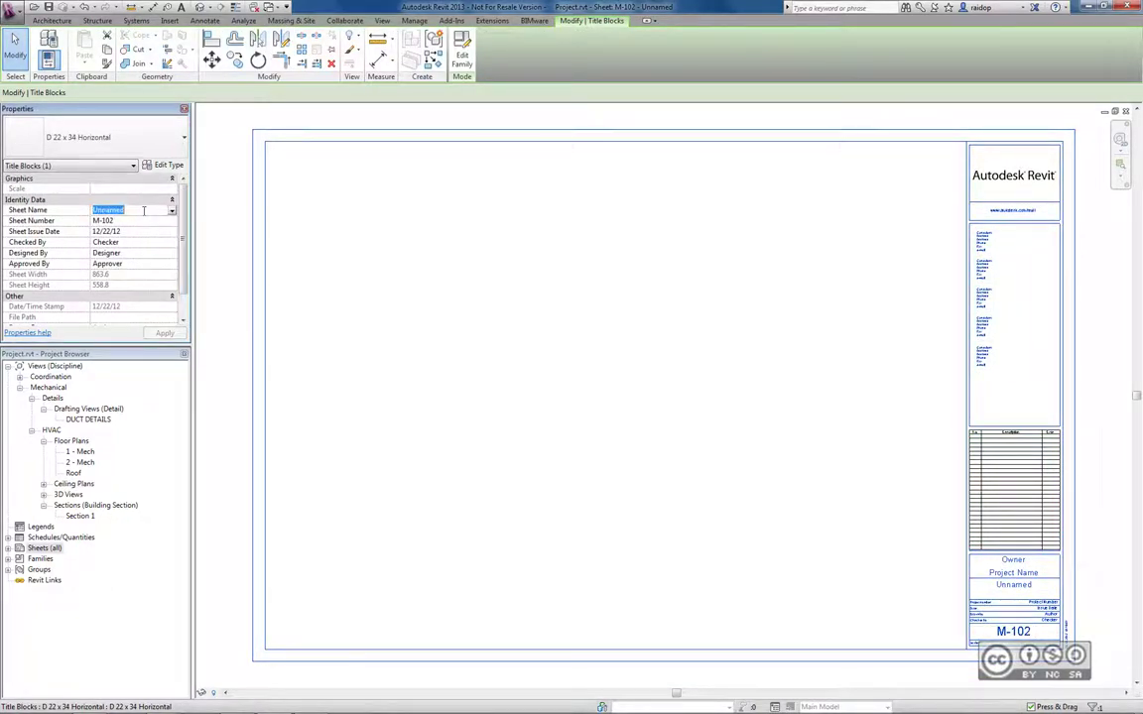
# Name the sheet 'Esimese korruse plaan - KV', number it KV-01, and apply
pyautogui.write('Esimese ko')
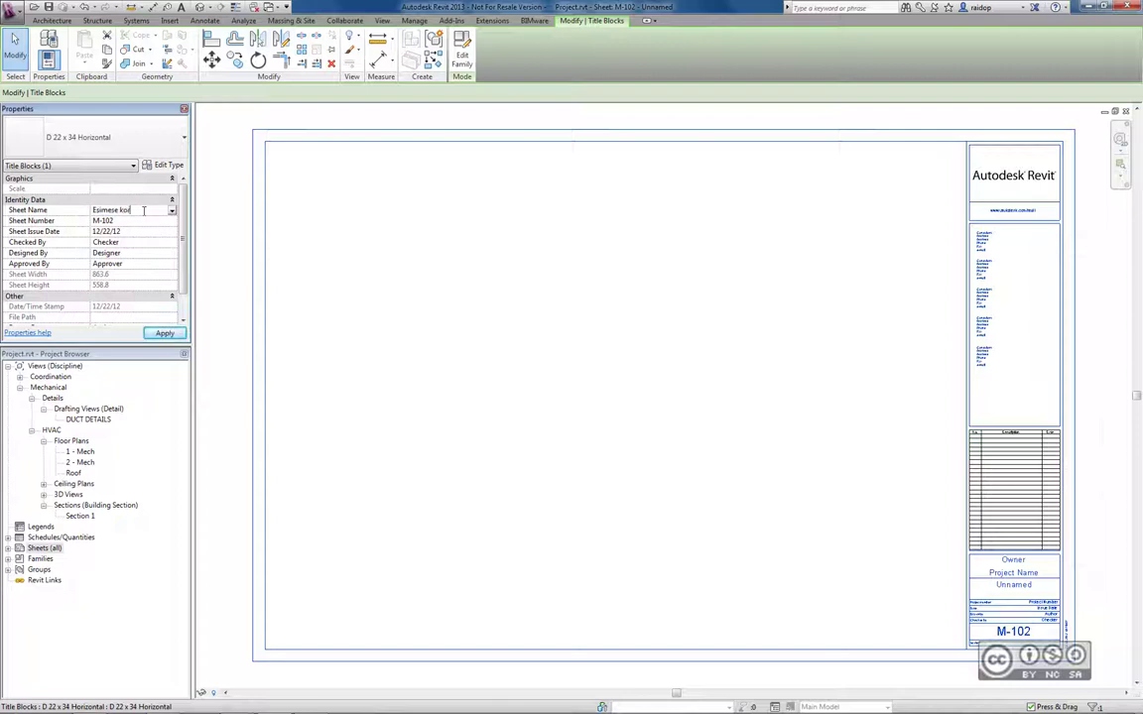
pyautogui.write(' - ')
pyautogui.write('HVAC')
pyautogui.click(135, 222)
pyautogui.write('KV-01')
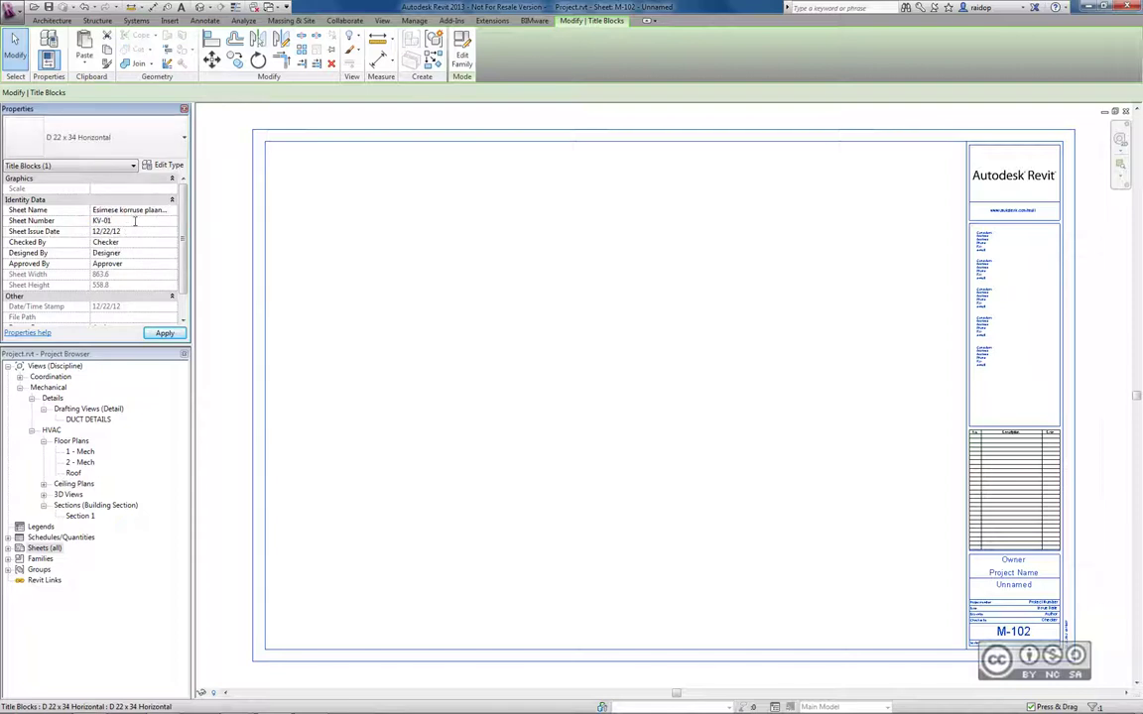
pyautogui.click(165, 333)
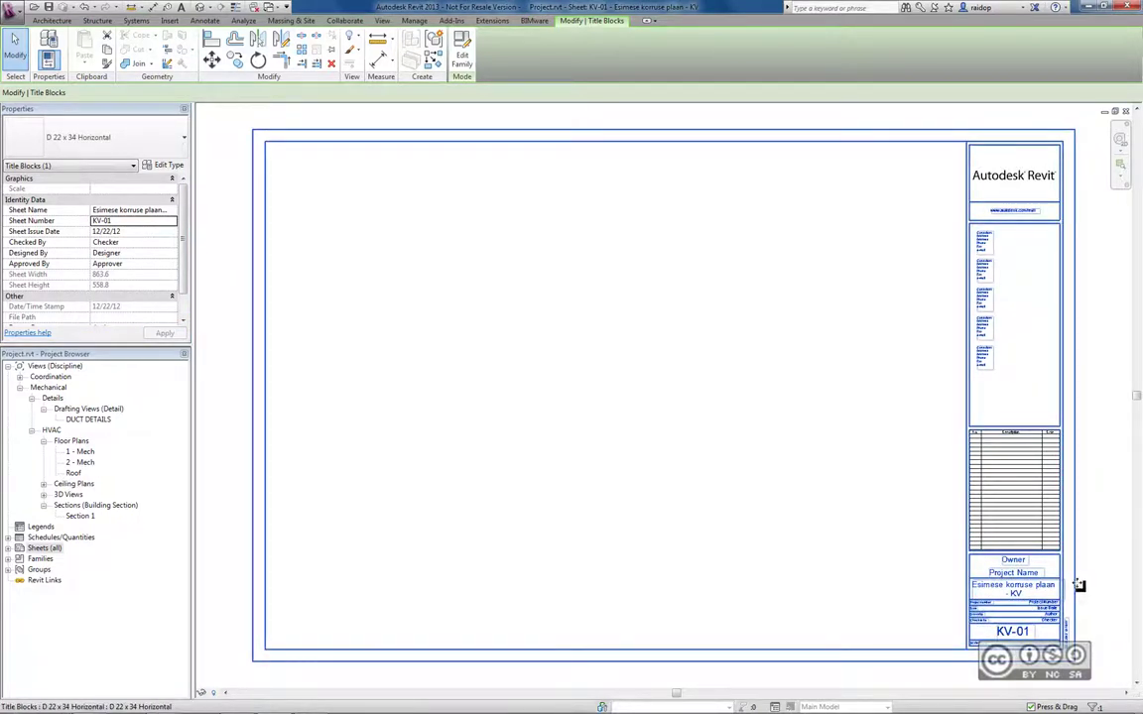
pyautogui.rightClick(45, 550)
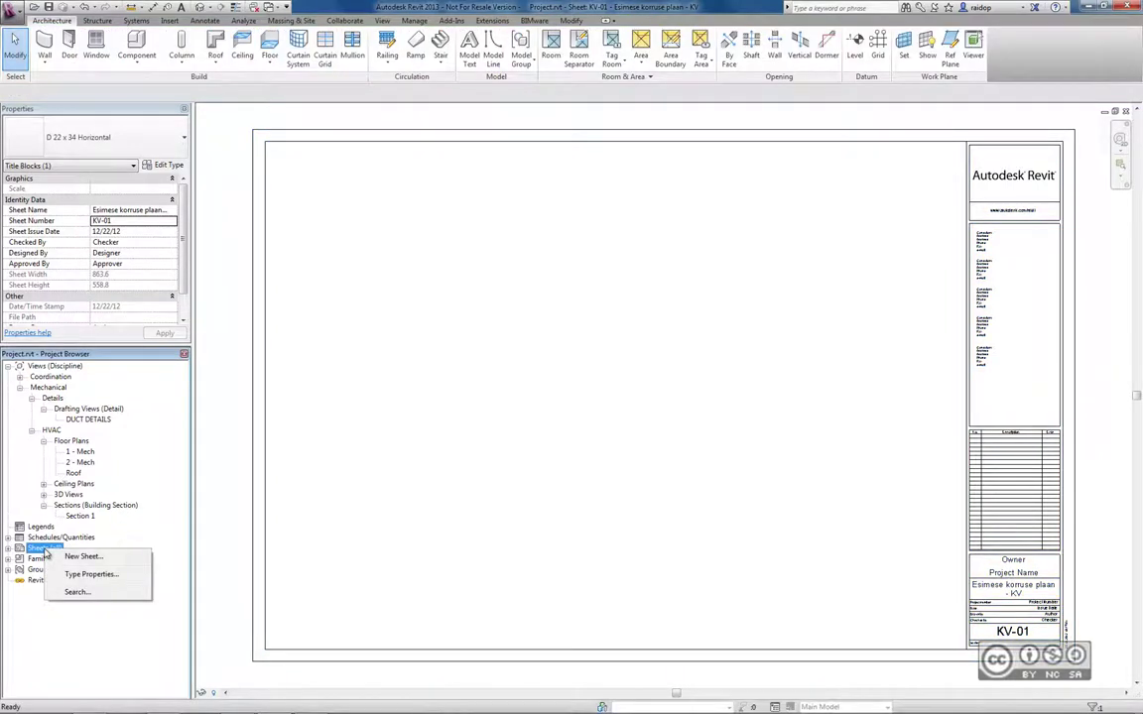
# Create a new D 22 x 34 sheet KV-2 named 'Teise korruse plaan - KV'
pyautogui.click(79, 556)
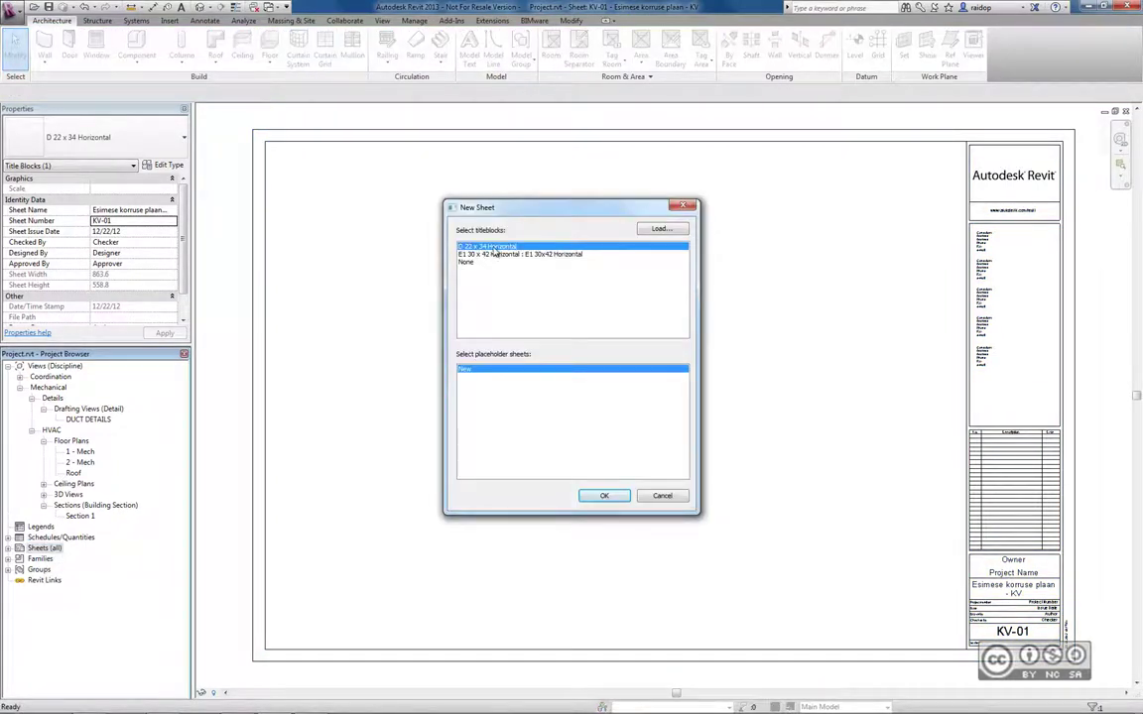
pyautogui.click(604, 495)
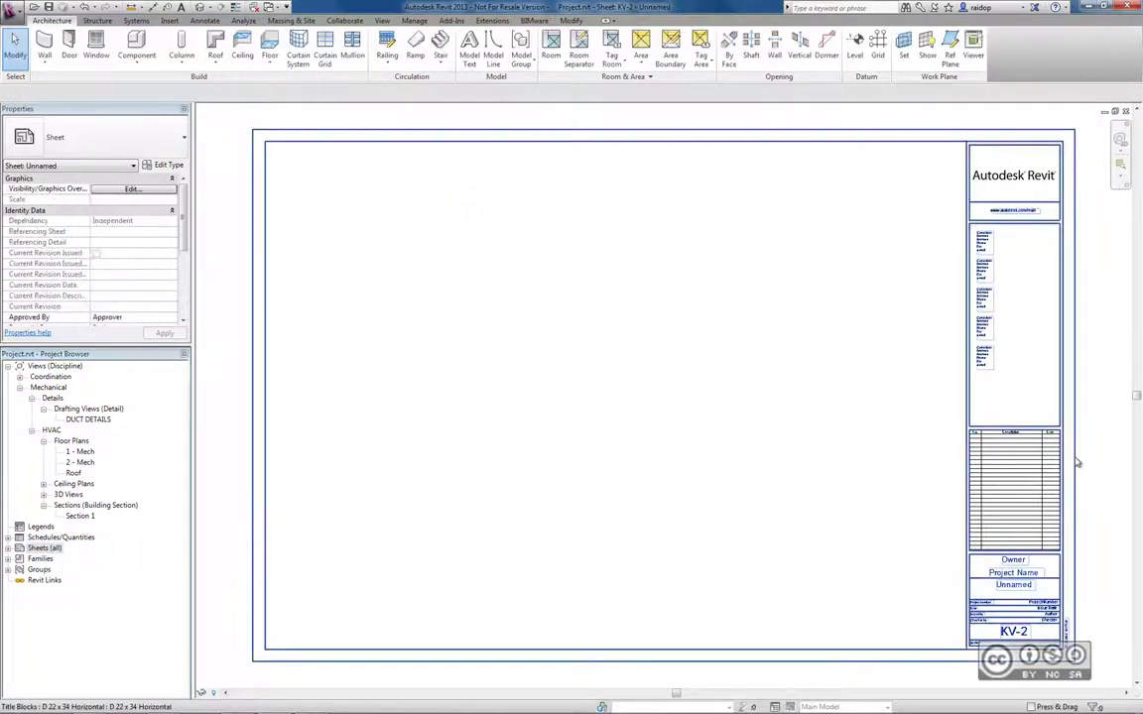
pyautogui.click(406, 208)
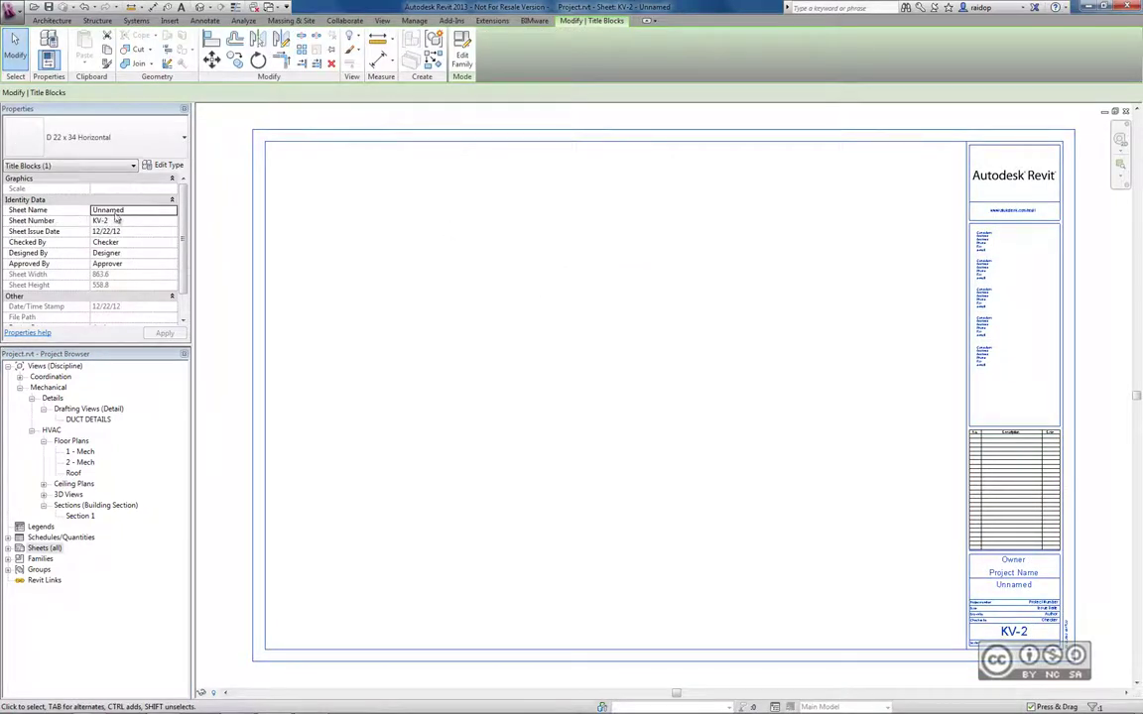
pyautogui.click(140, 210)
pyautogui.write('Teise k')
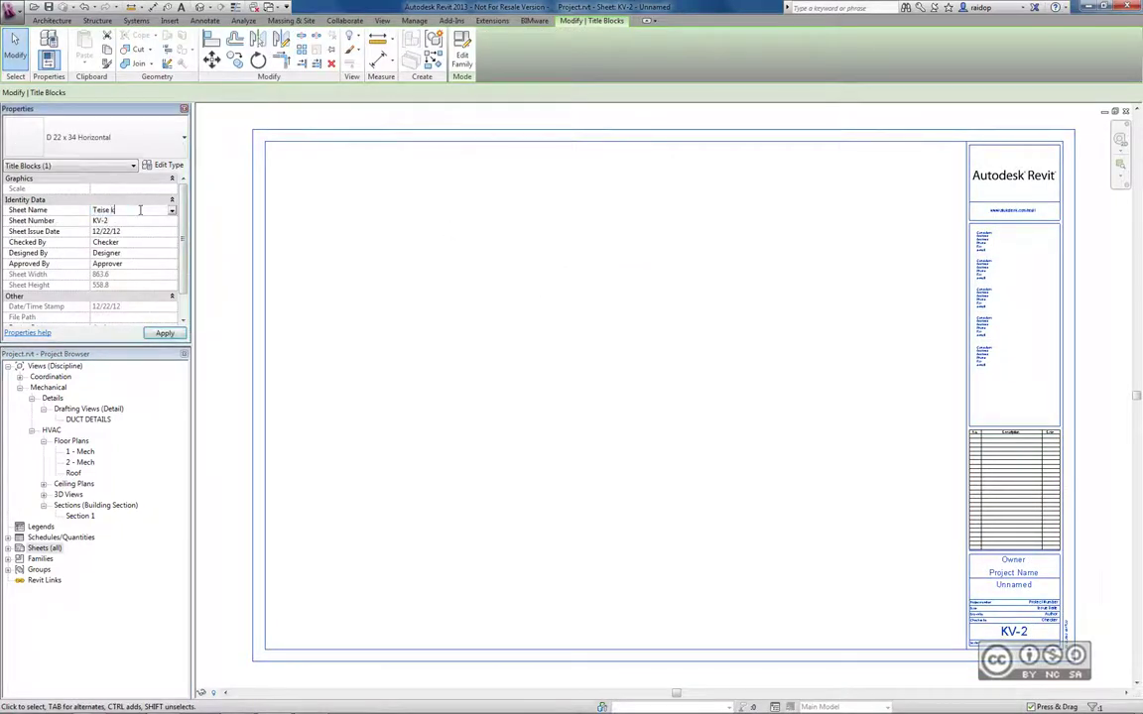
pyautogui.write('V')
pyautogui.press('Return')
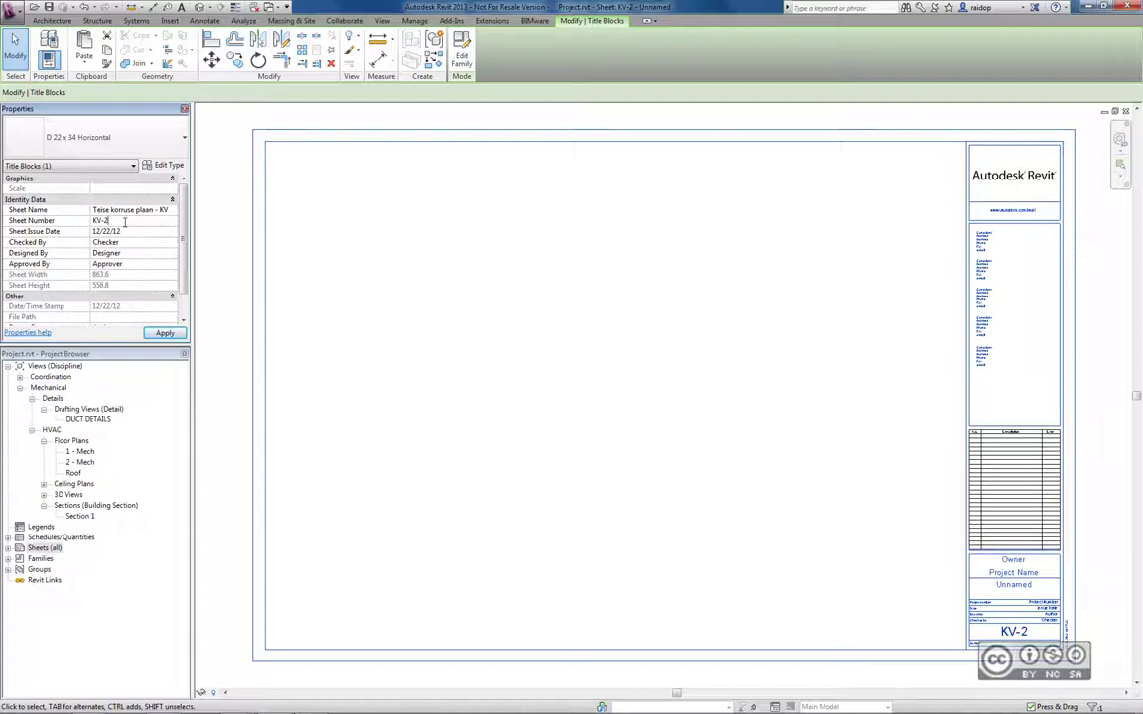
pyautogui.click(165, 333)
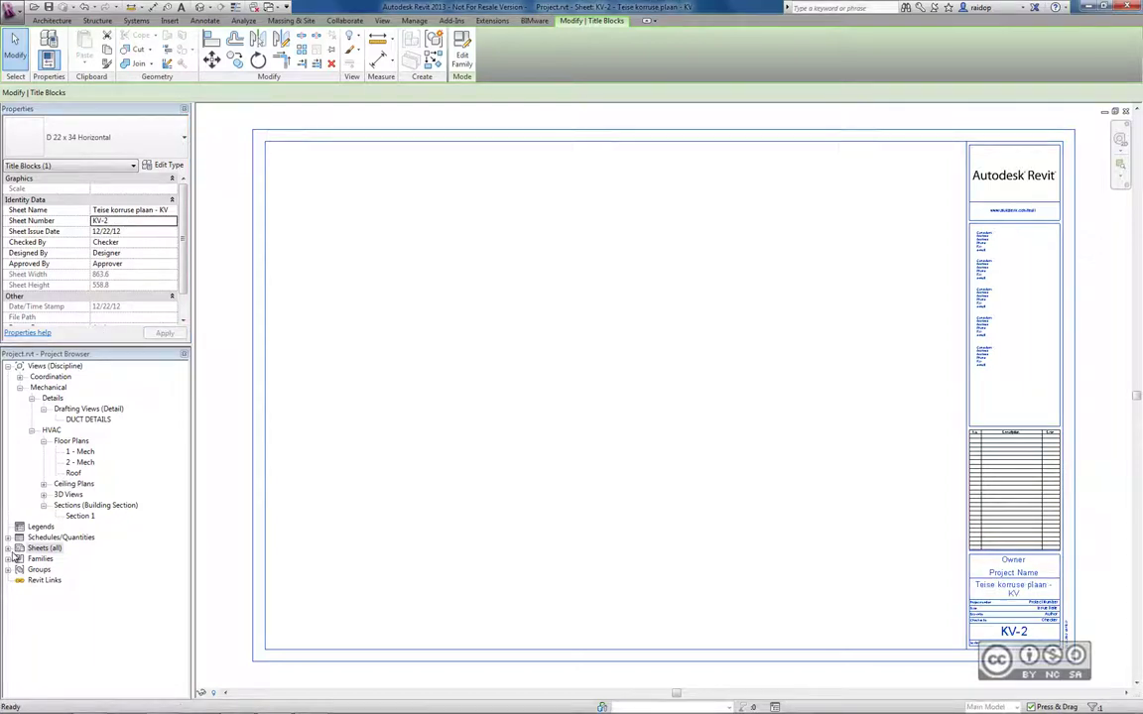
pyautogui.click(8, 547)
# Open sheet KV-01 and add a guide grid named Plaanid
pyautogui.click(80, 558)
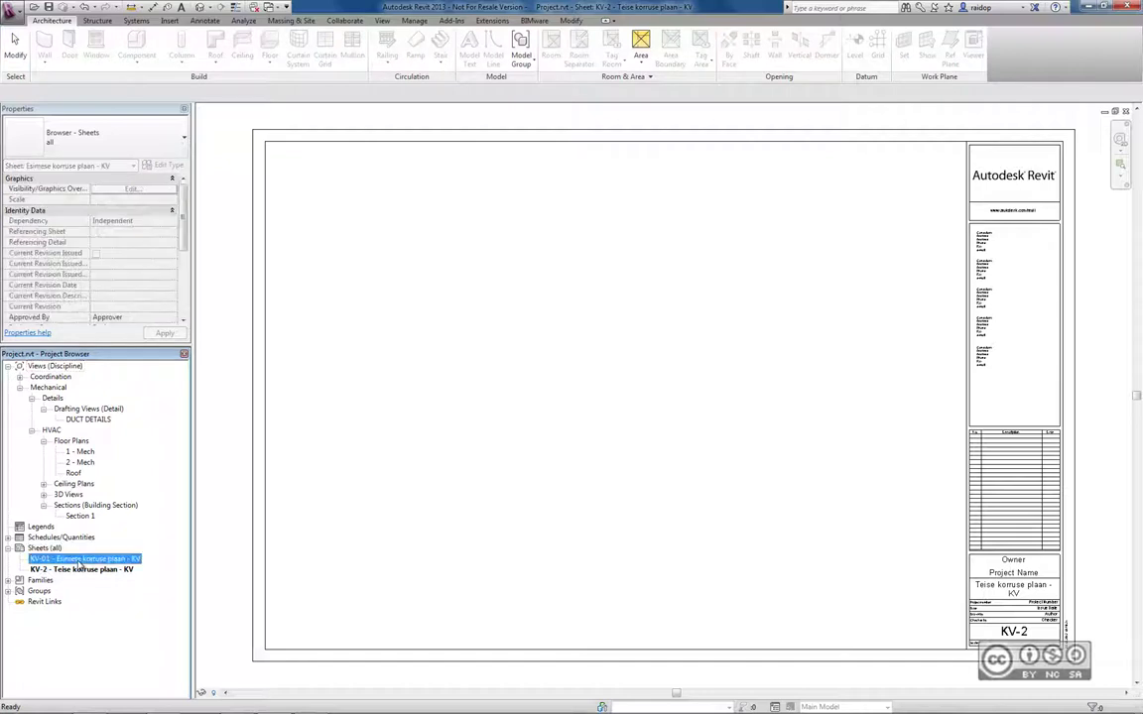
pyautogui.doubleClick(80, 558)
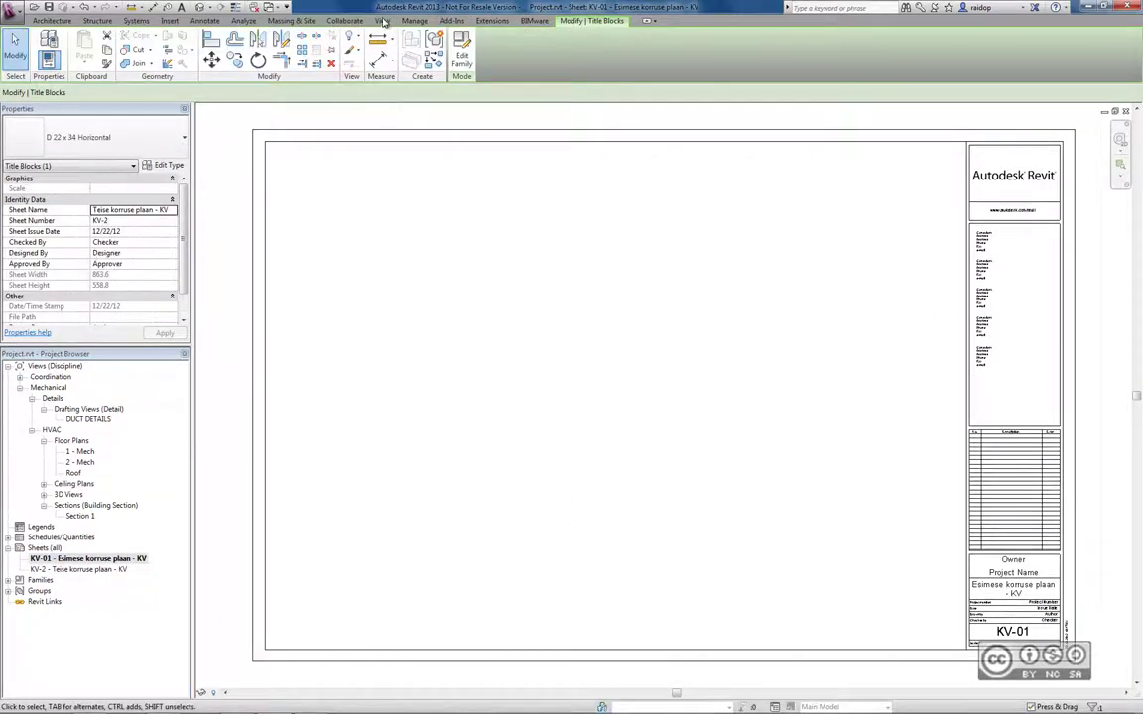
pyautogui.click(382, 21)
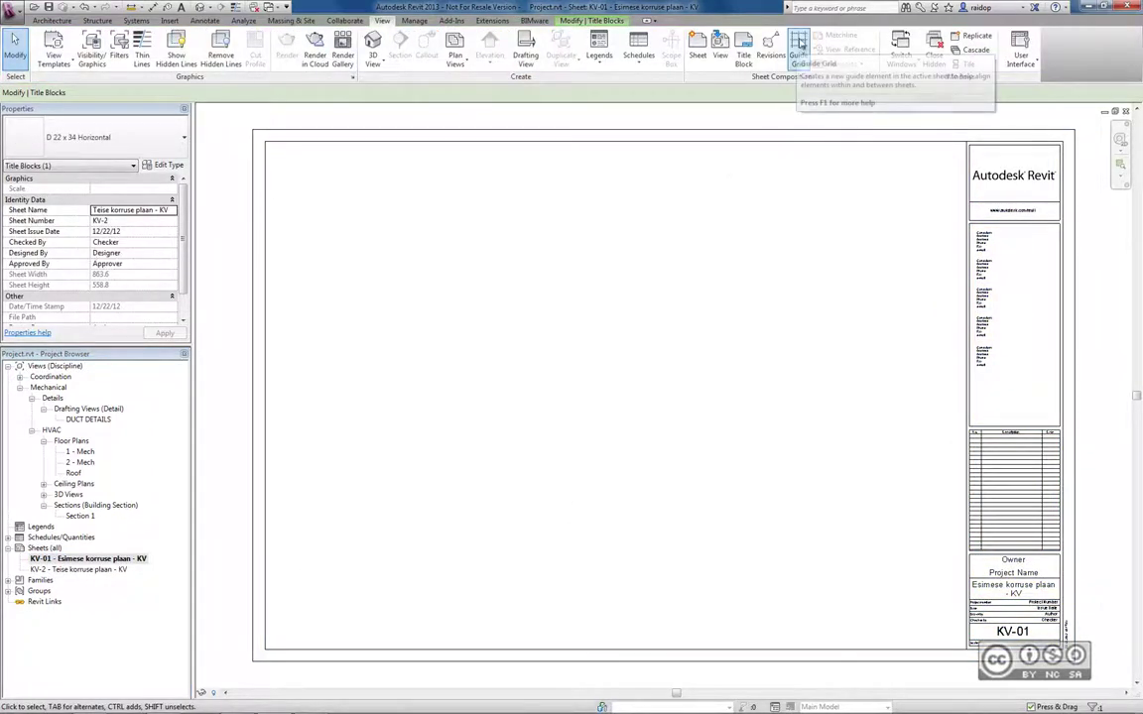
pyautogui.click(799, 44)
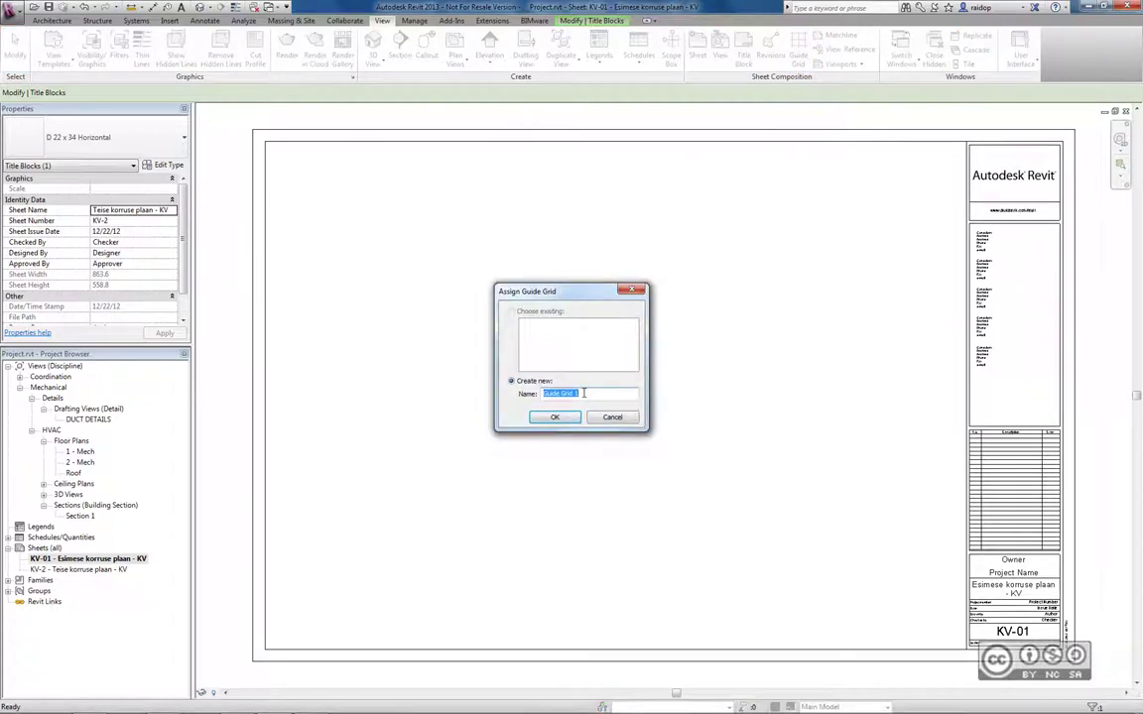
pyautogui.write('Typical')
pyautogui.click(536, 416)
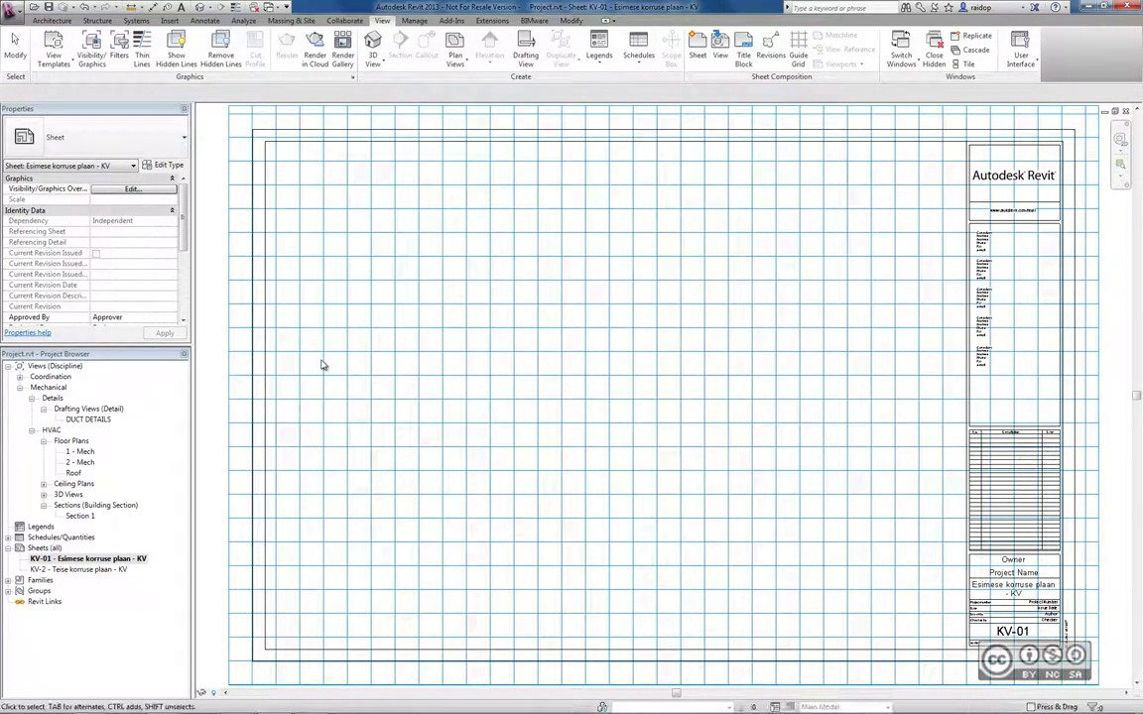
# Set the guide grid's spacing to 100 mm
pyautogui.click(221, 369)
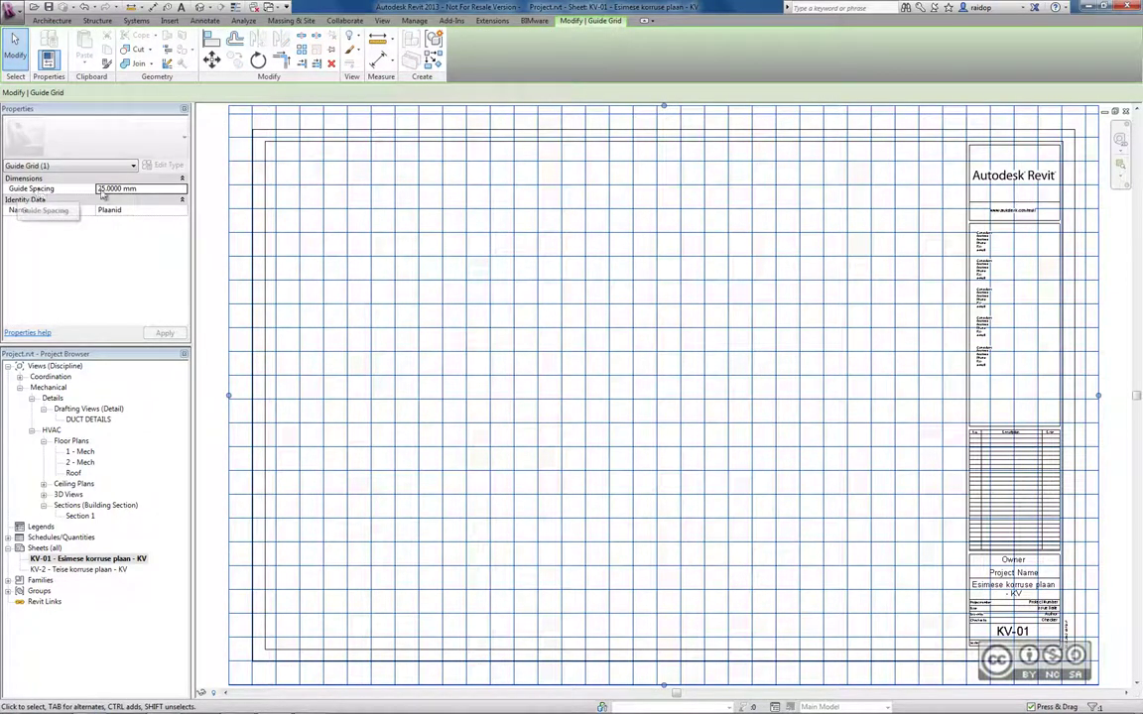
pyautogui.click(143, 187)
pyautogui.write('100')
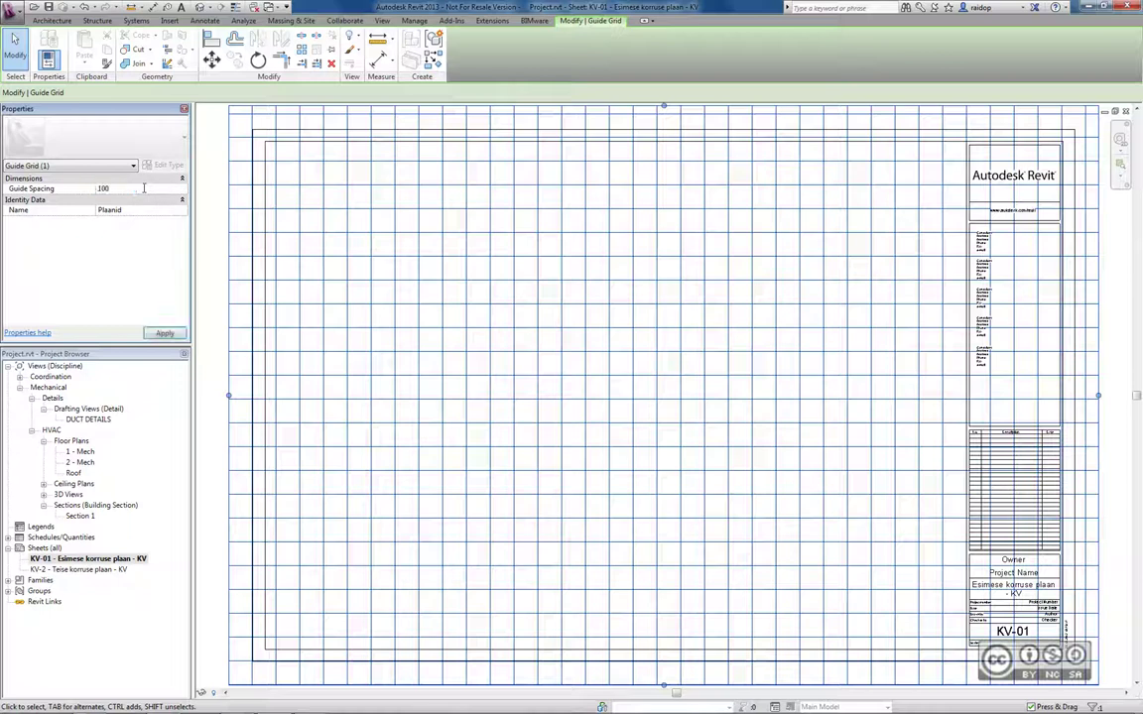
pyautogui.click(165, 333)
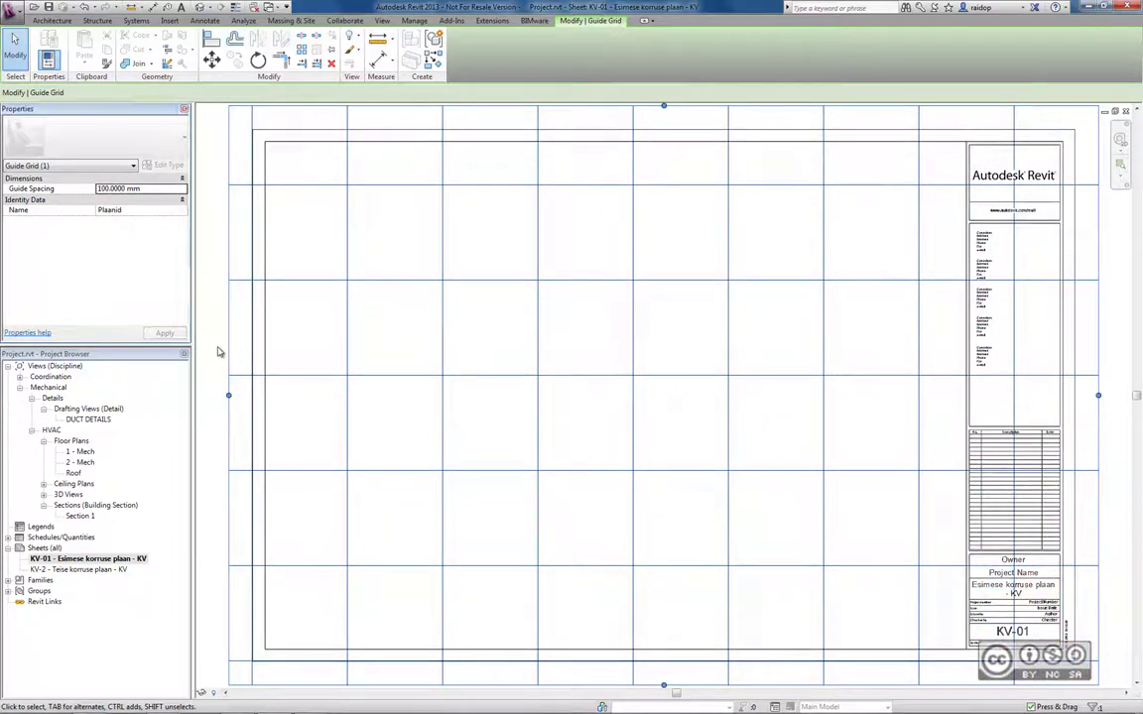
pyautogui.click(83, 452)
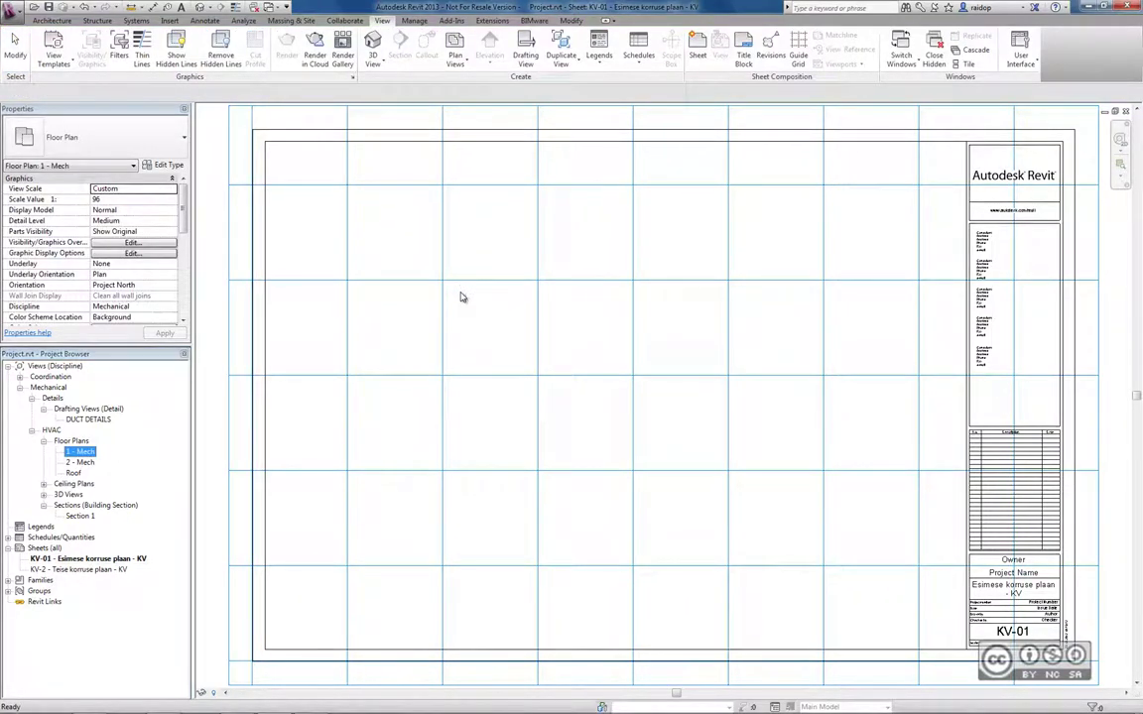
# Place the 1 - Mech floor plan on KV-01 and move it down-left
pyautogui.click(640, 353)
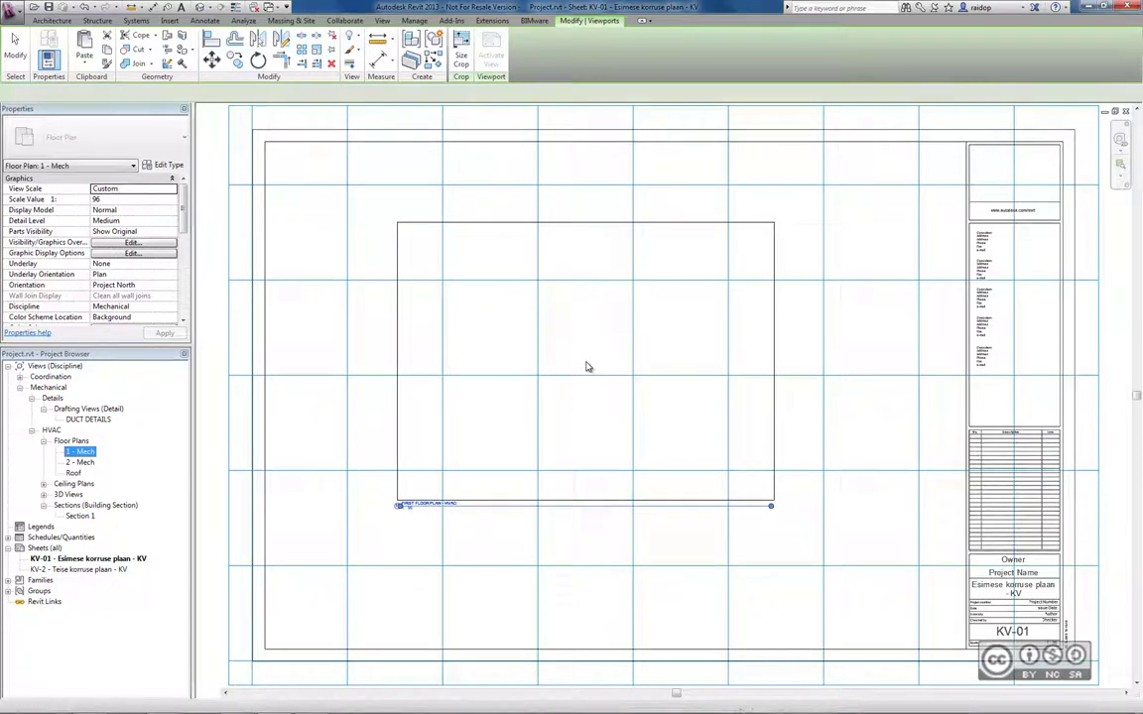
pyautogui.click(587, 367)
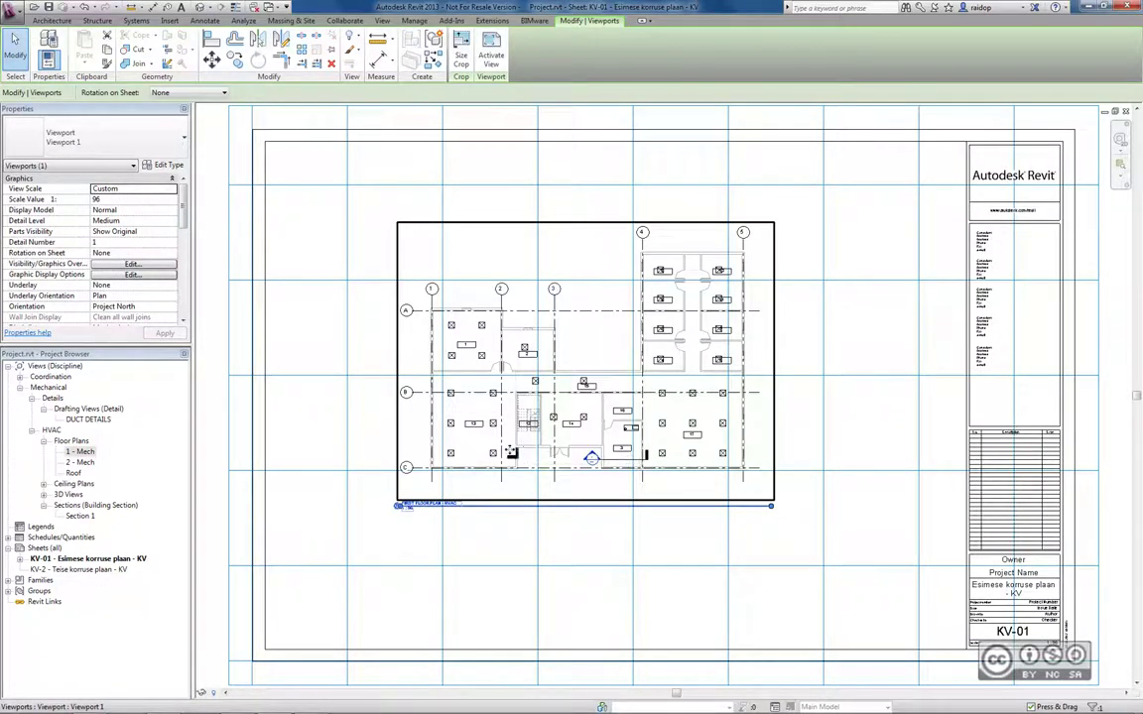
pyautogui.click(212, 60)
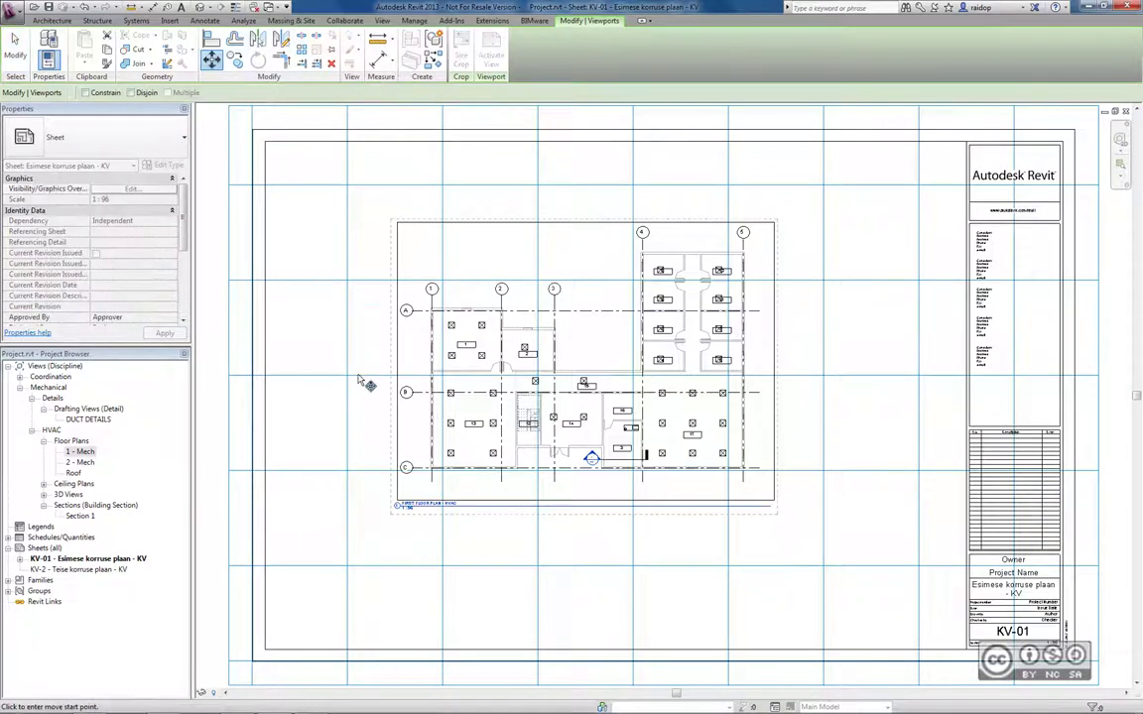
pyautogui.click(429, 479)
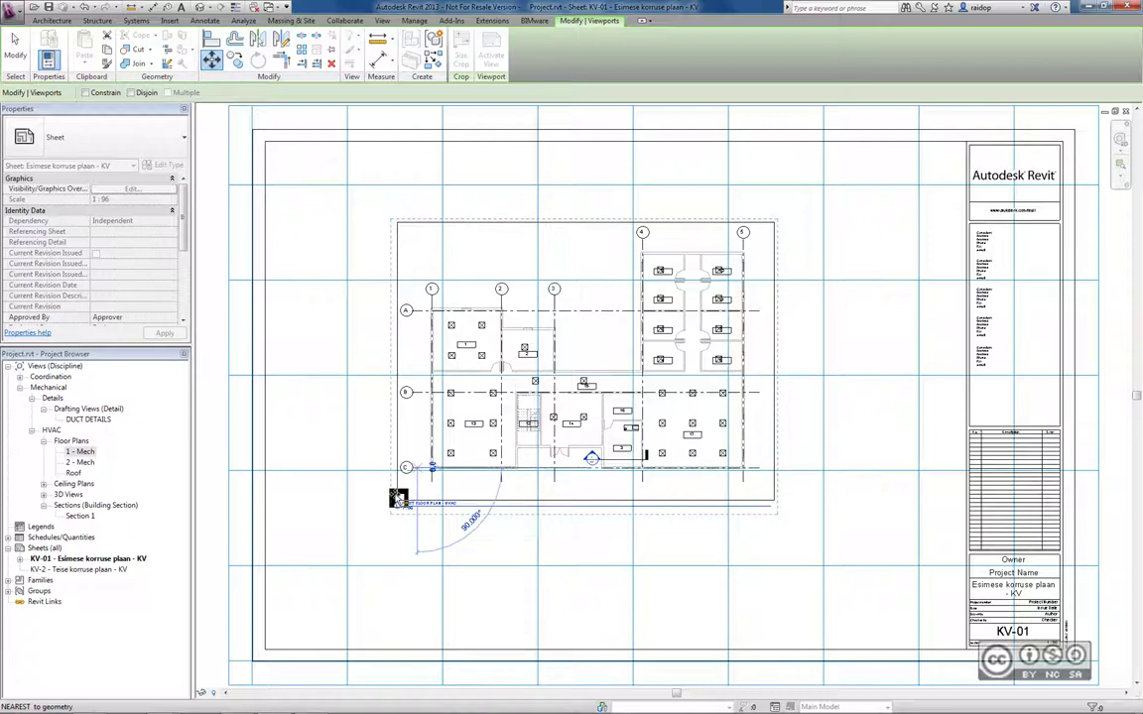
pyautogui.click(377, 572)
# Move the viewport so grid A's end snaps onto a guide grid line
pyautogui.click(212, 61)
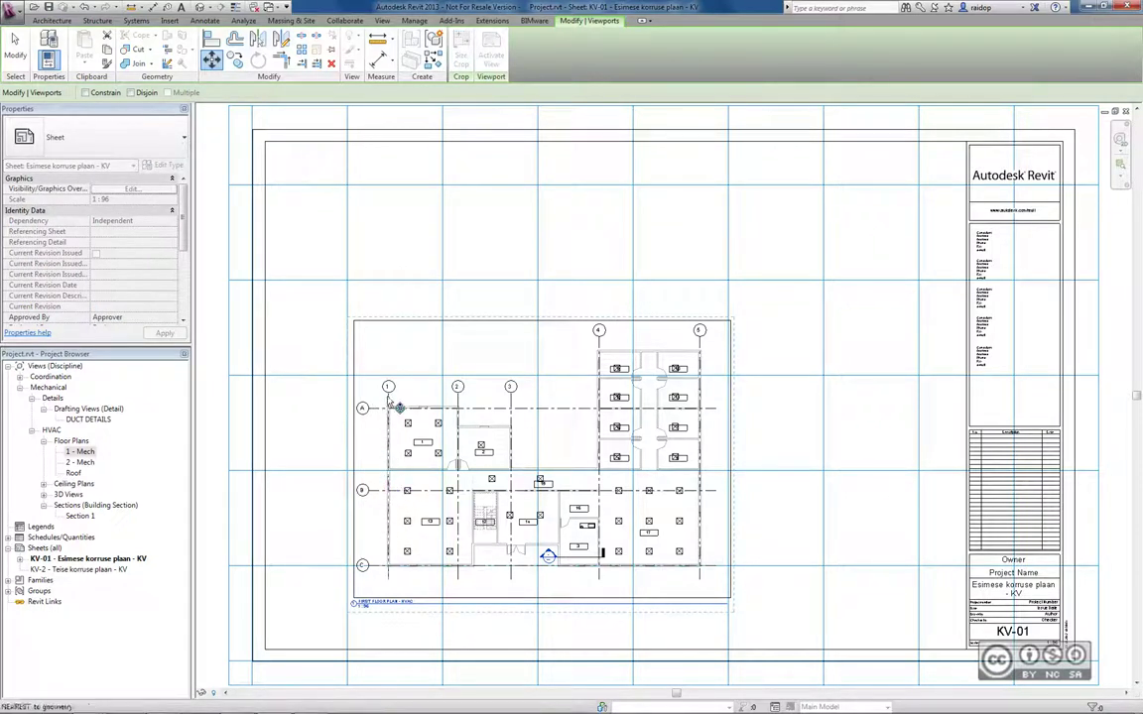
pyautogui.click(398, 407)
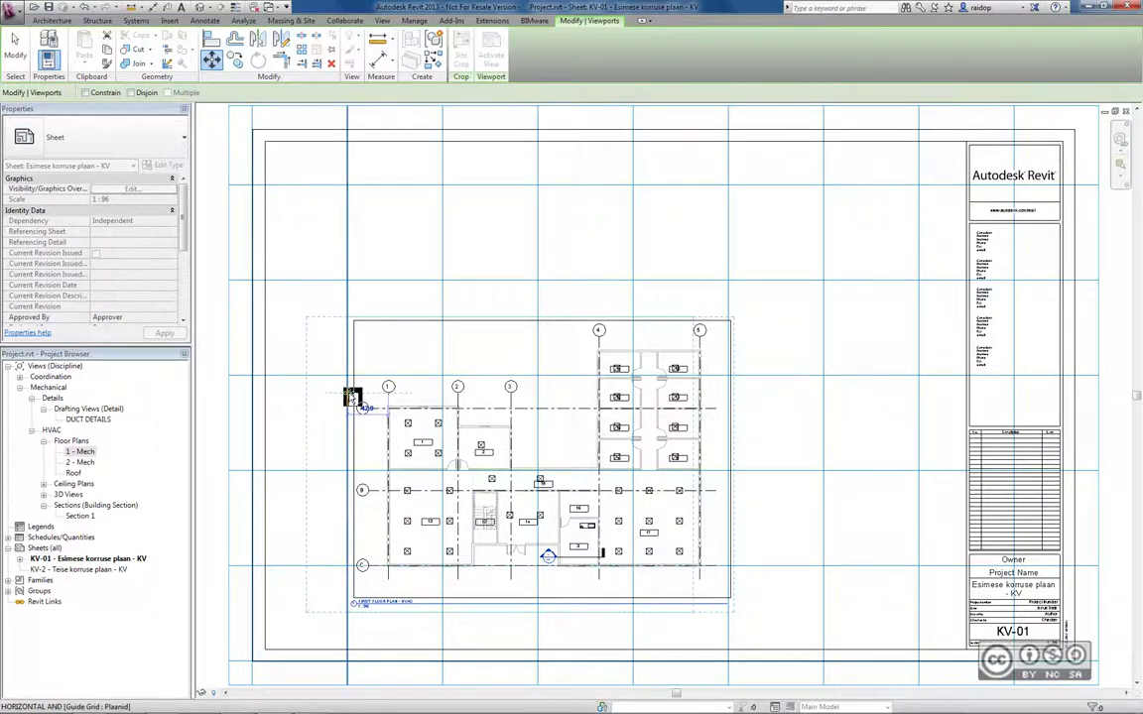
pyautogui.click(356, 403)
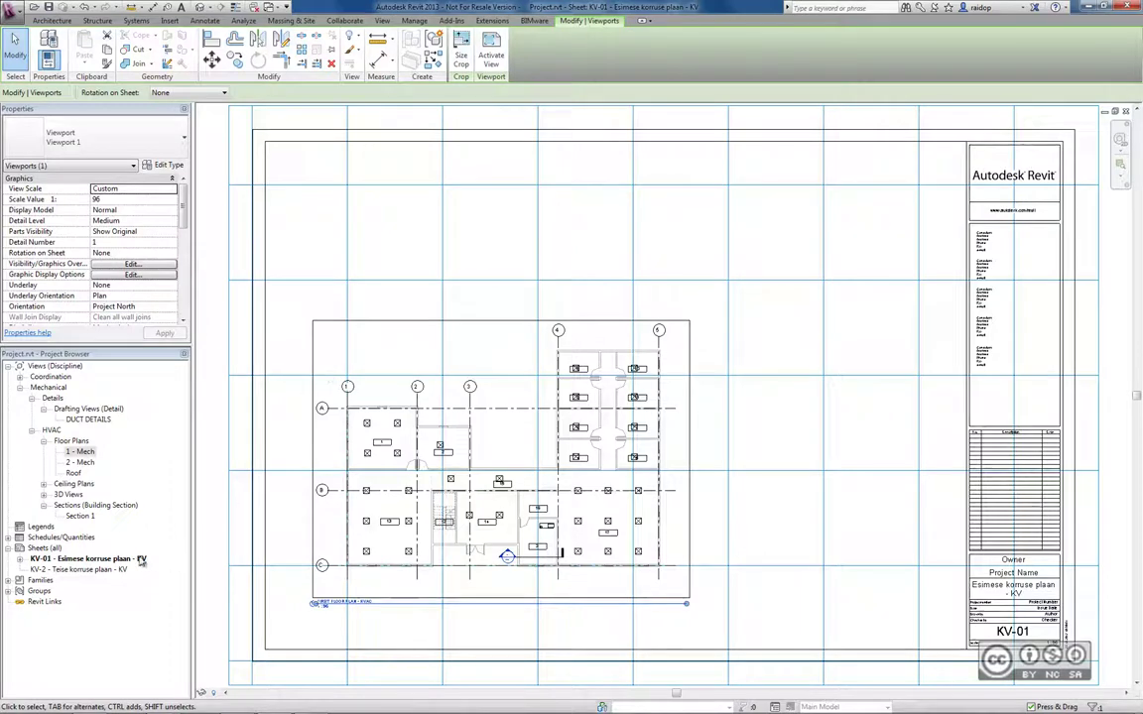
pyautogui.doubleClick(76, 570)
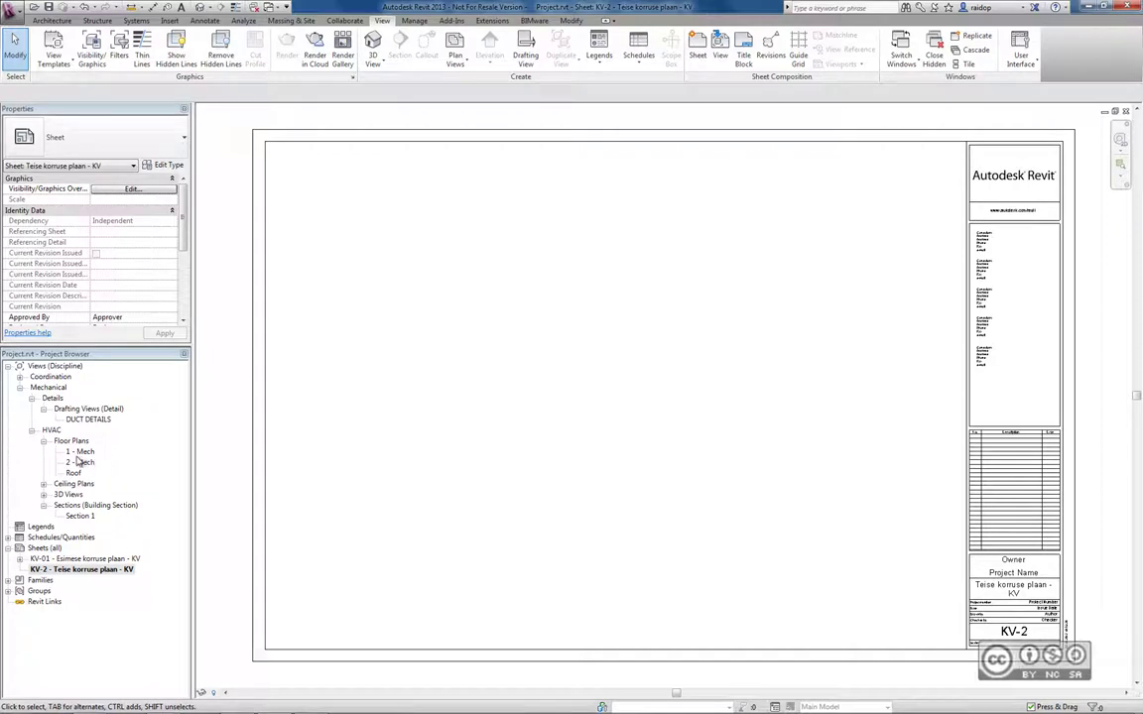
# Place the 2 - Mech floor plan viewport on sheet KV-2
pyautogui.moveTo(81, 462); pyautogui.dragTo(473, 380)
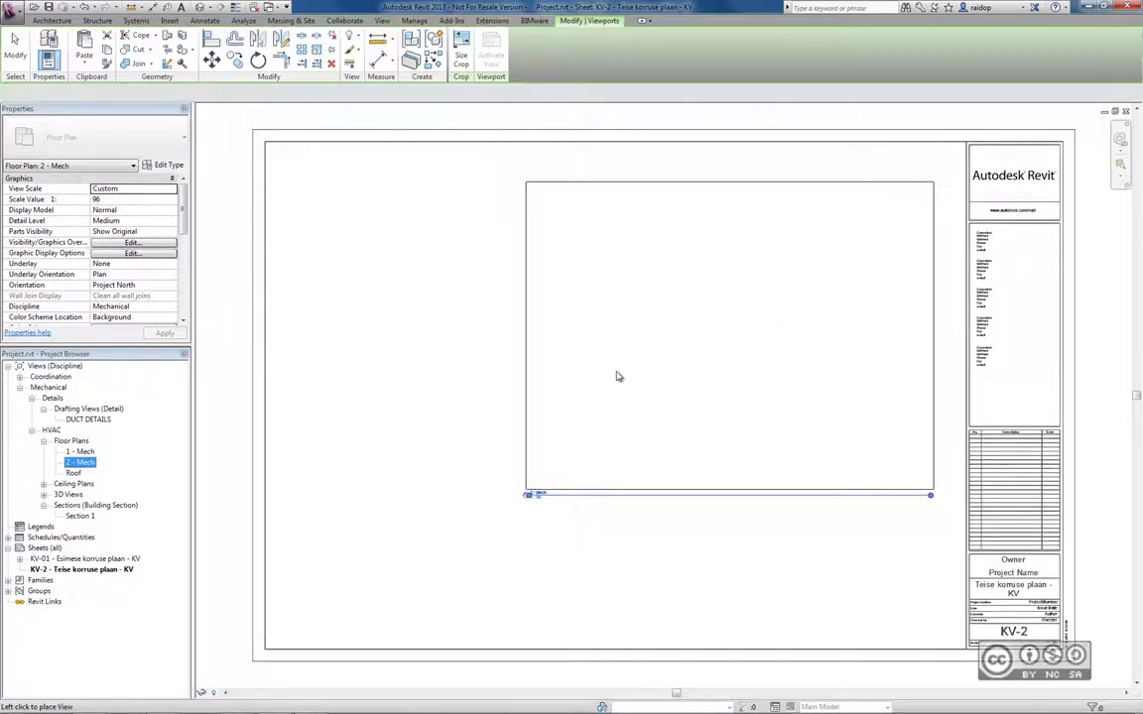
pyautogui.click(605, 382)
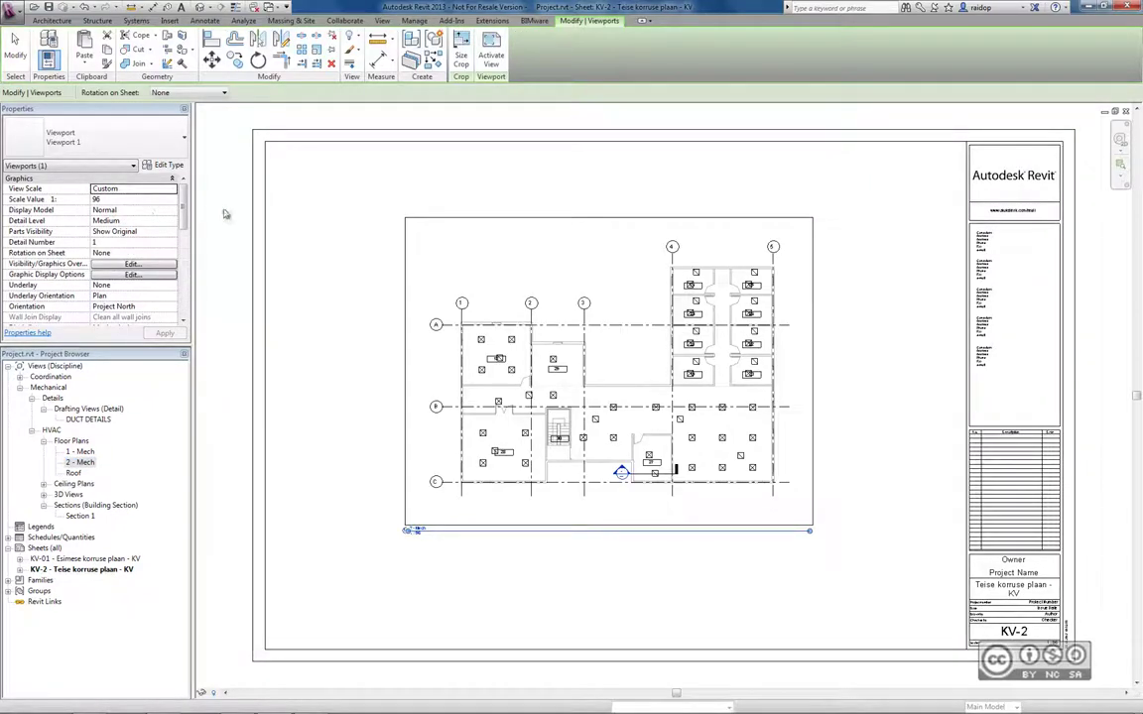
pyautogui.click(59, 165)
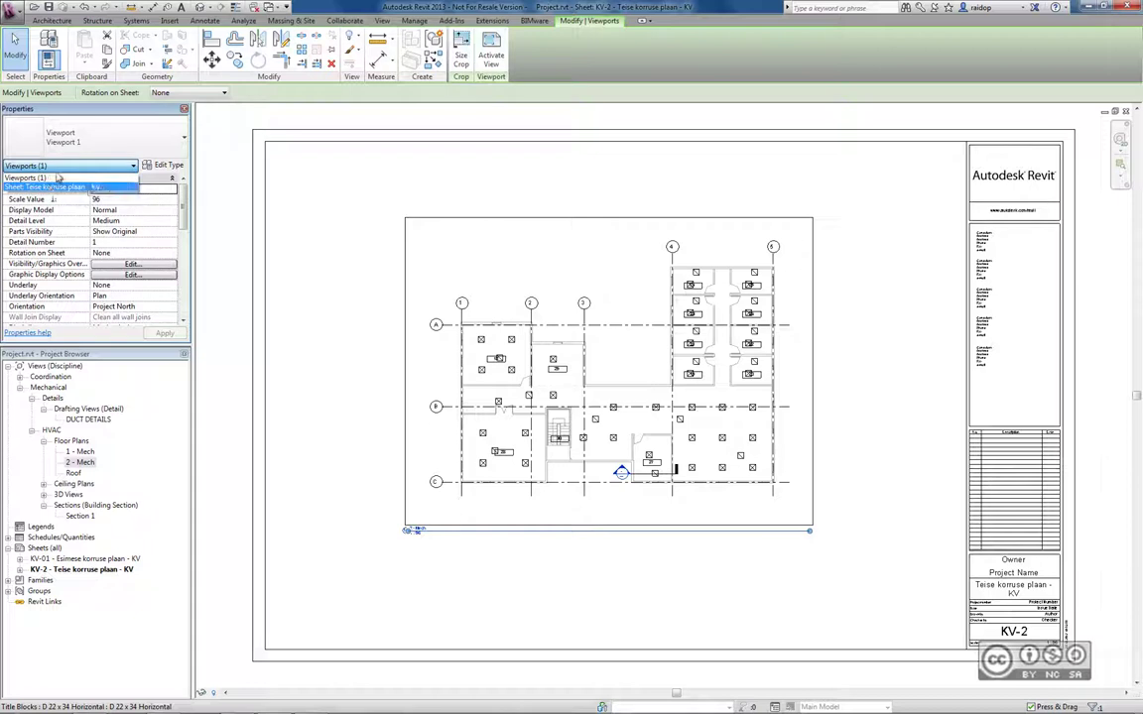
# Set the sheet's Guide Grid property to Planid
pyautogui.click(30, 187)
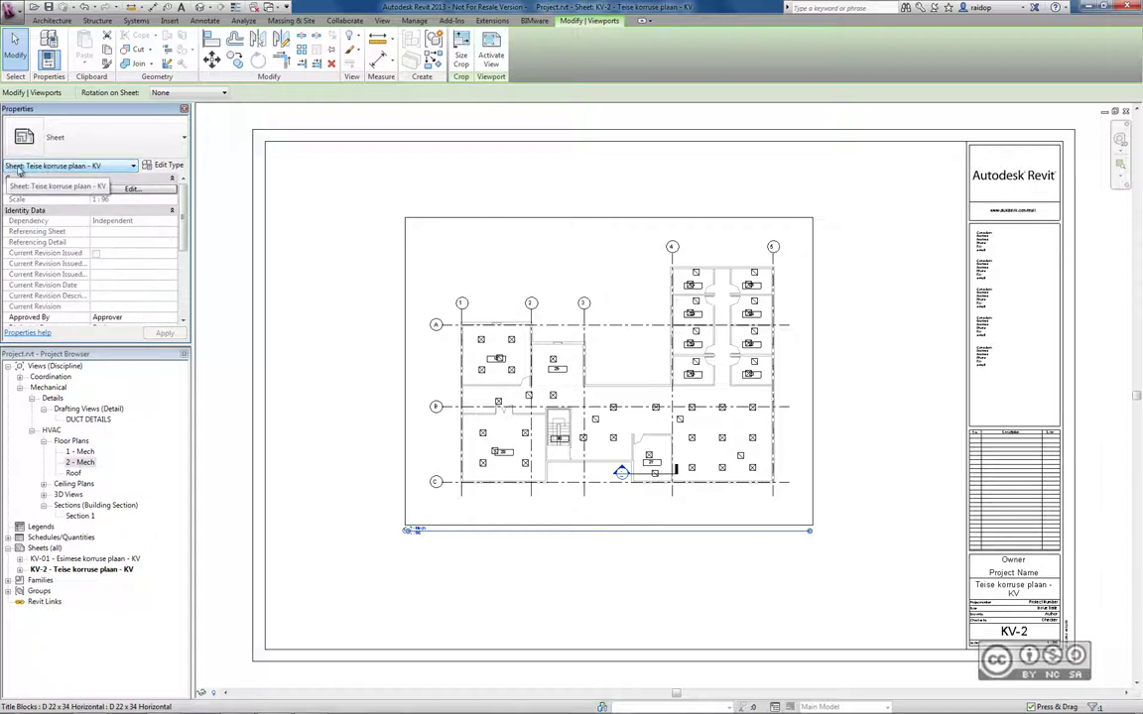
pyautogui.scroll(-4, 152, 298)
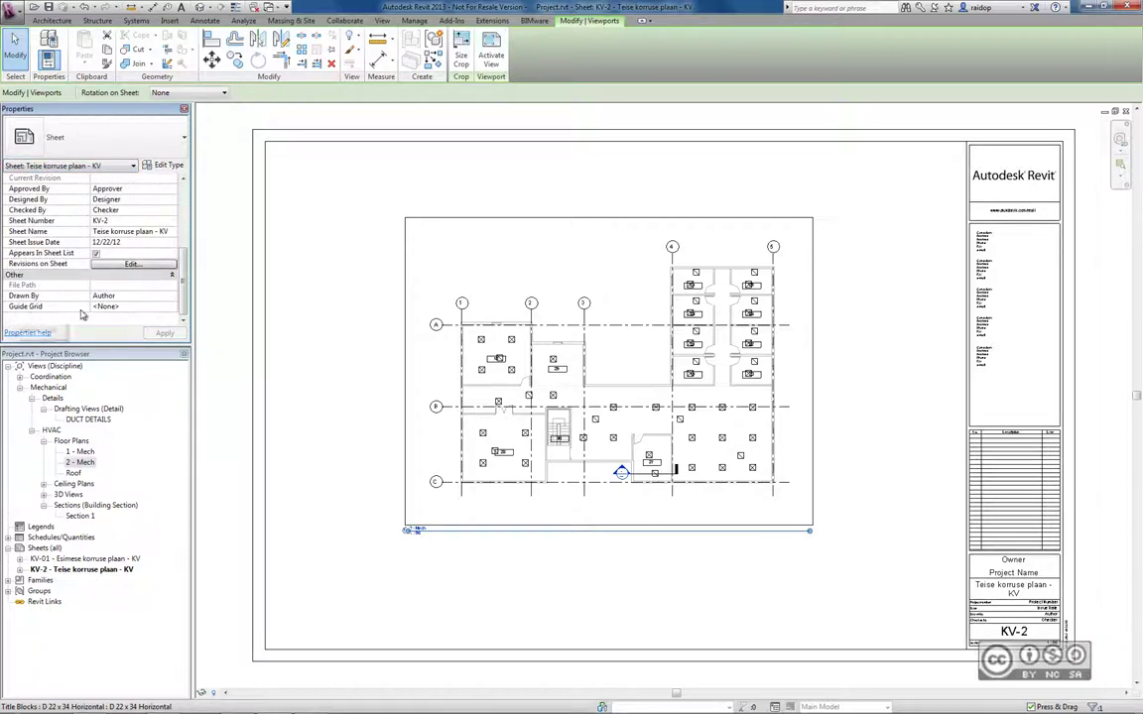
pyautogui.click(170, 307)
pyautogui.click(170, 307)
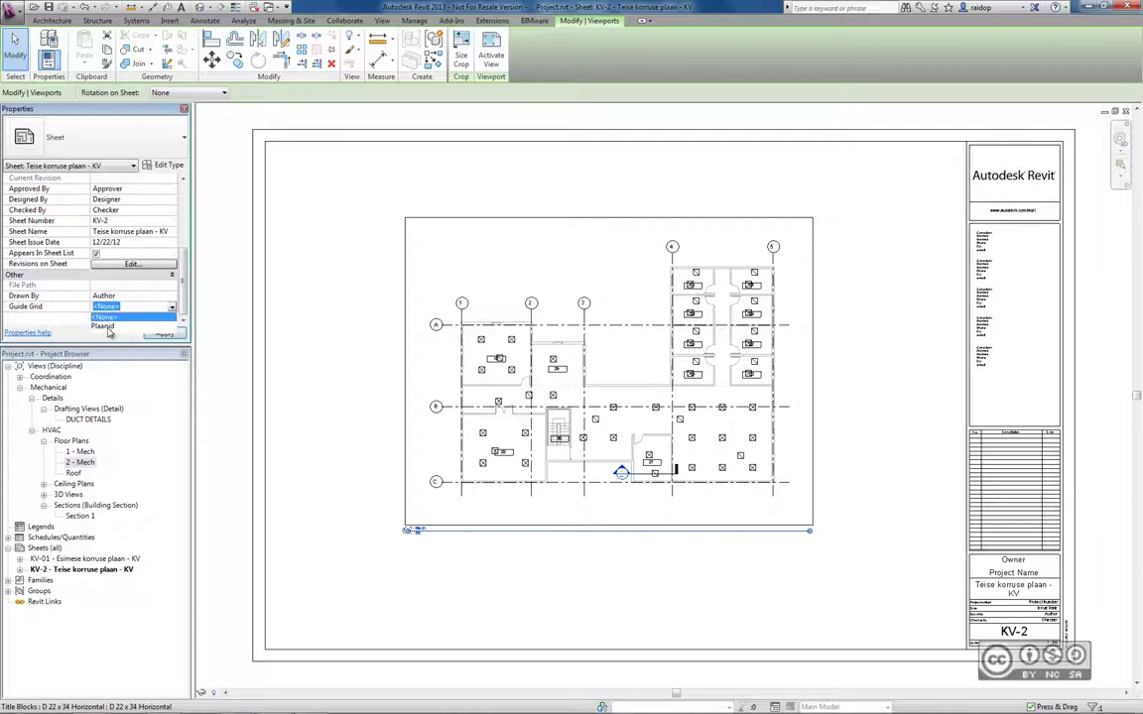
pyautogui.click(103, 327)
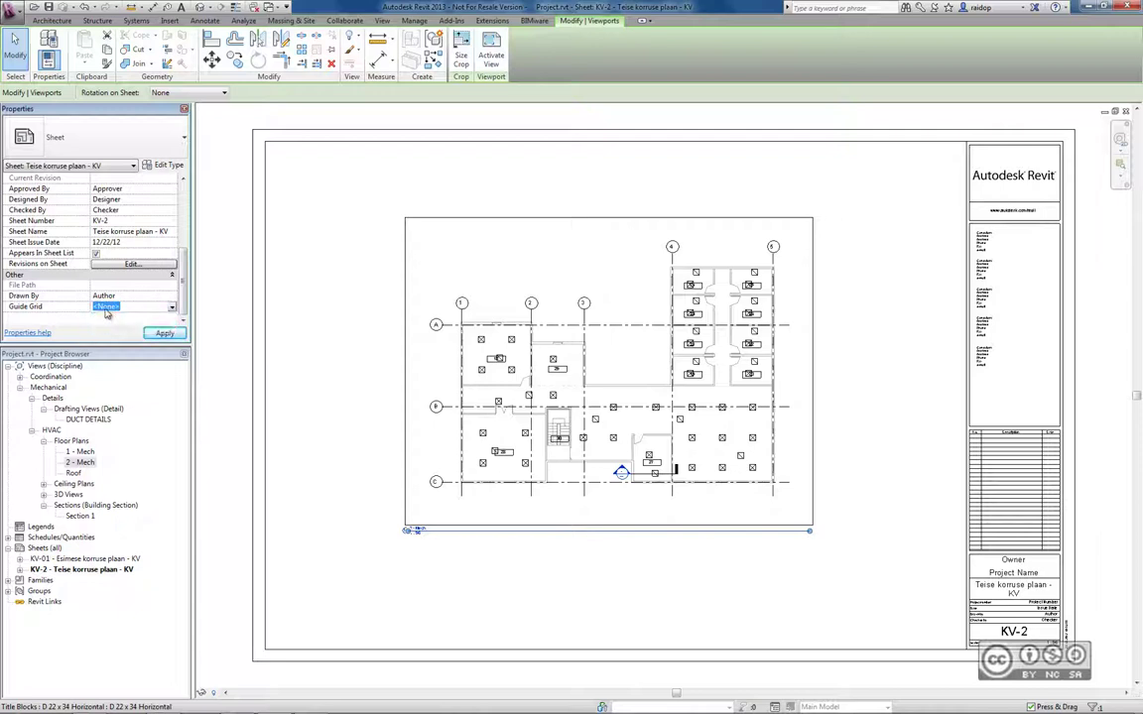
# Move the viewport down-left with MV to snap it onto the guide grid
pyautogui.click(452, 454)
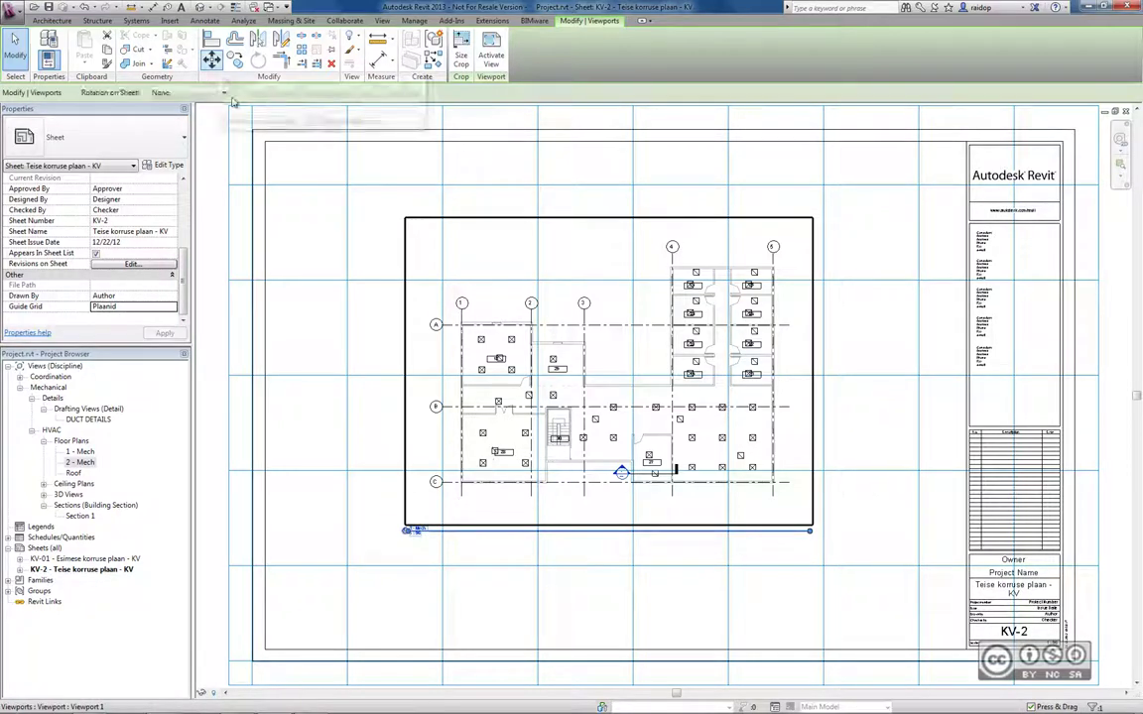
pyautogui.press('m')
pyautogui.press('v')
pyautogui.click(407, 420)
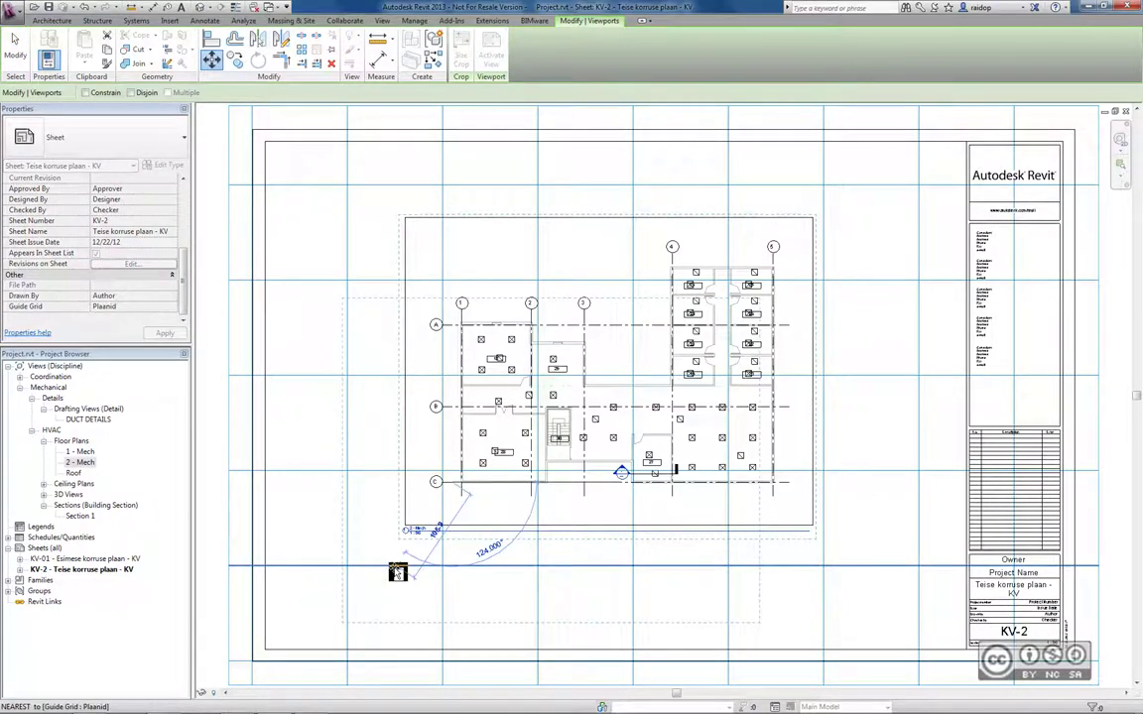
pyautogui.click(352, 503)
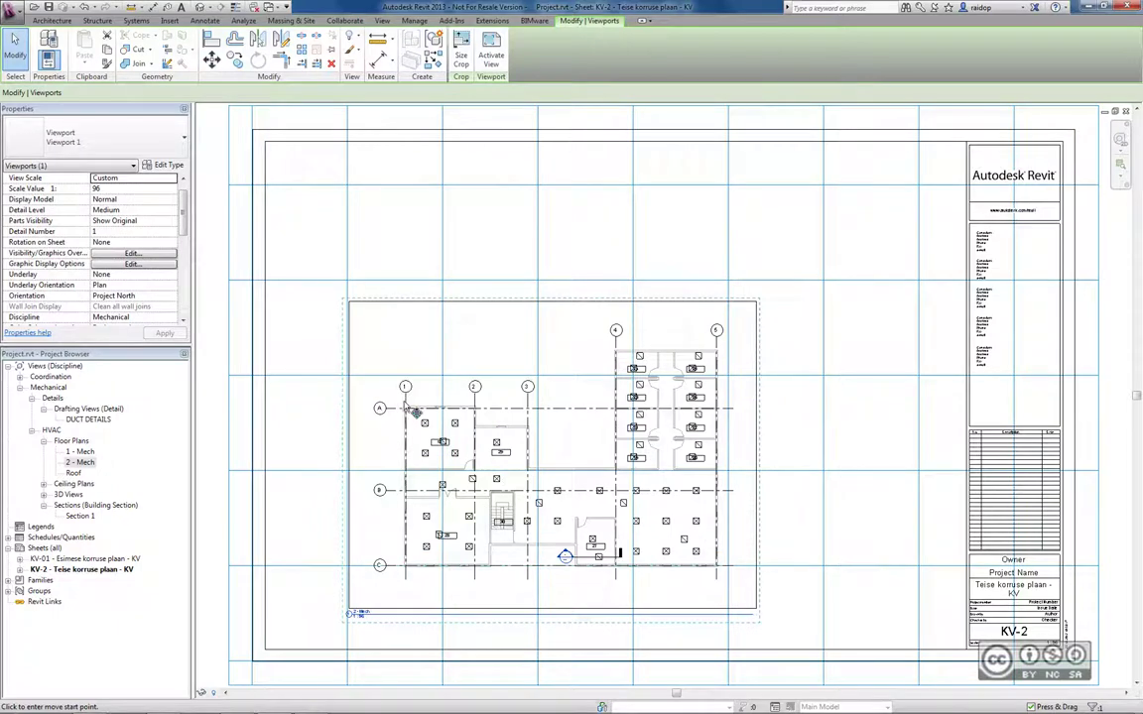
pyautogui.press('Escape')
pyautogui.press('Escape')
pyautogui.moveTo(364, 394); pyautogui.dragTo(35, 546)
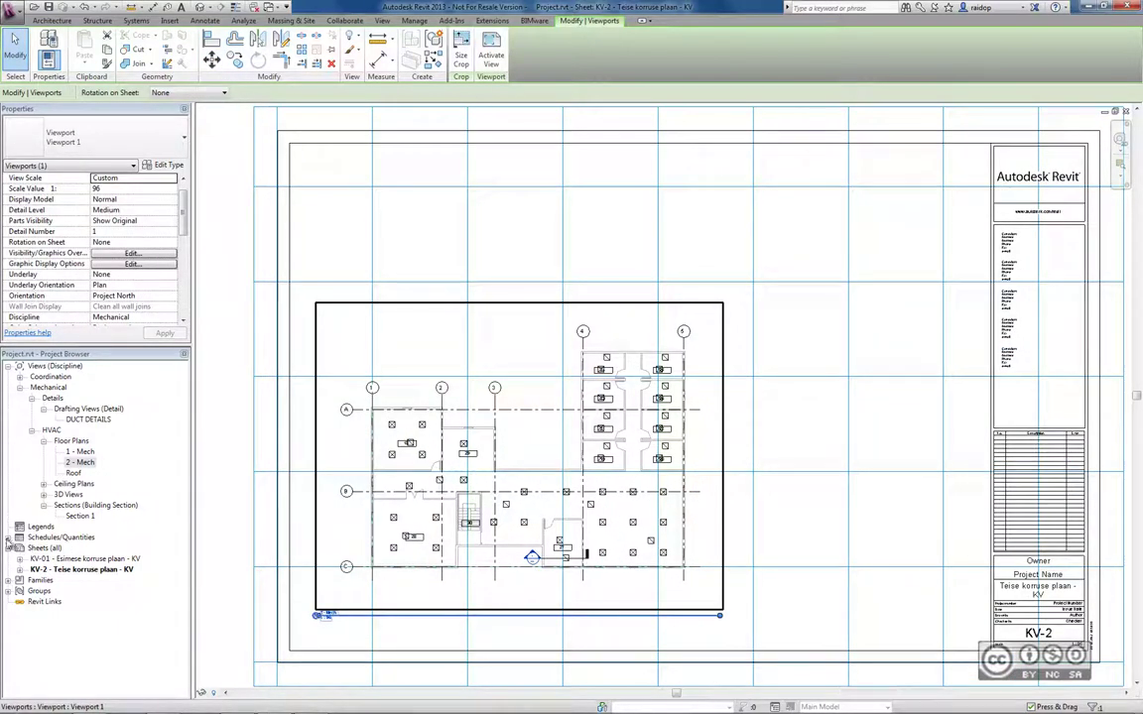
pyautogui.click(9, 538)
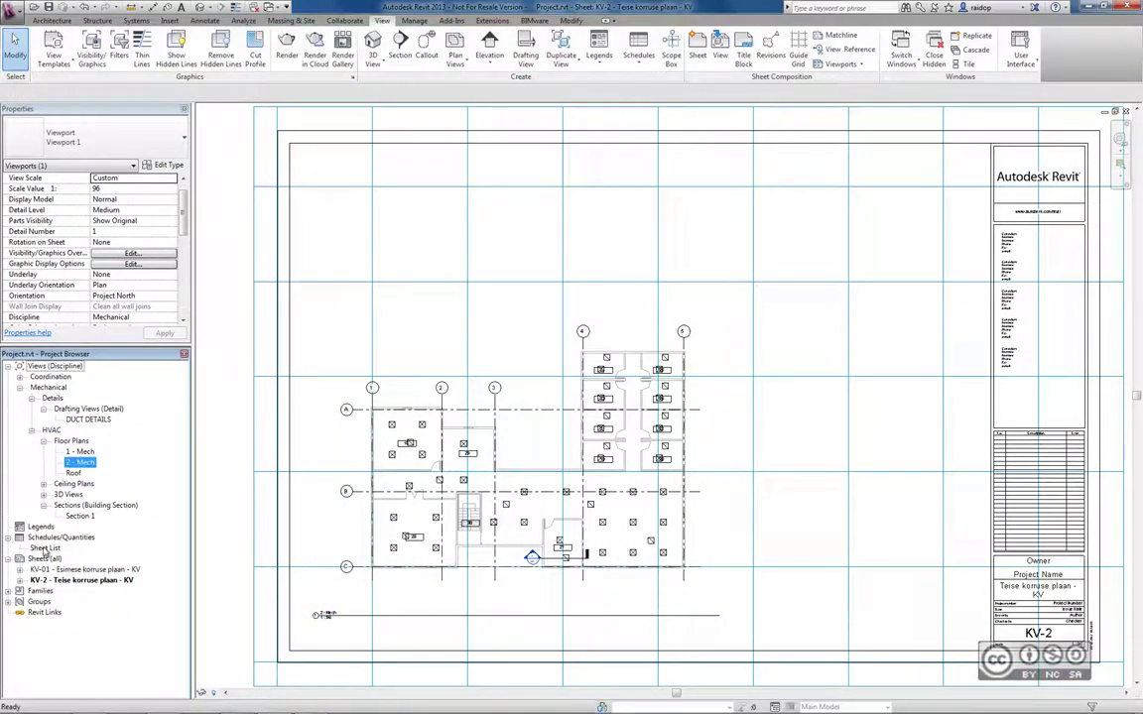
# Add a Sheet List placeholder row KV-5 named 'Lõiked ja detailid'
pyautogui.doubleClick(46, 547)
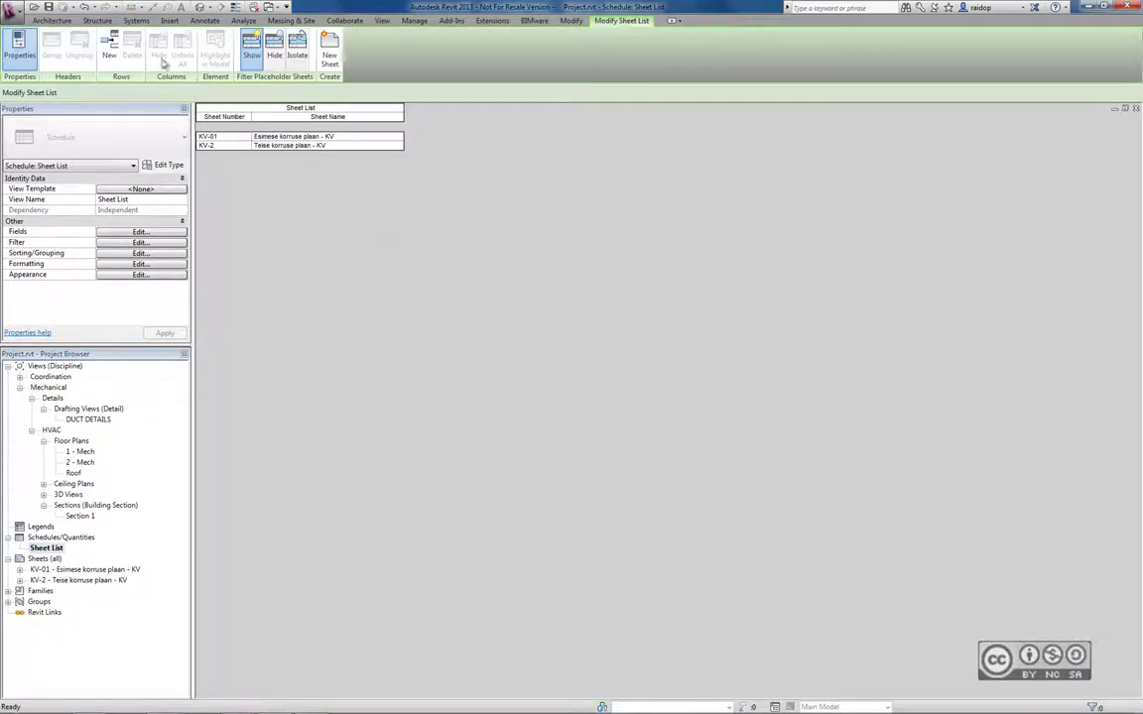
pyautogui.click(110, 50)
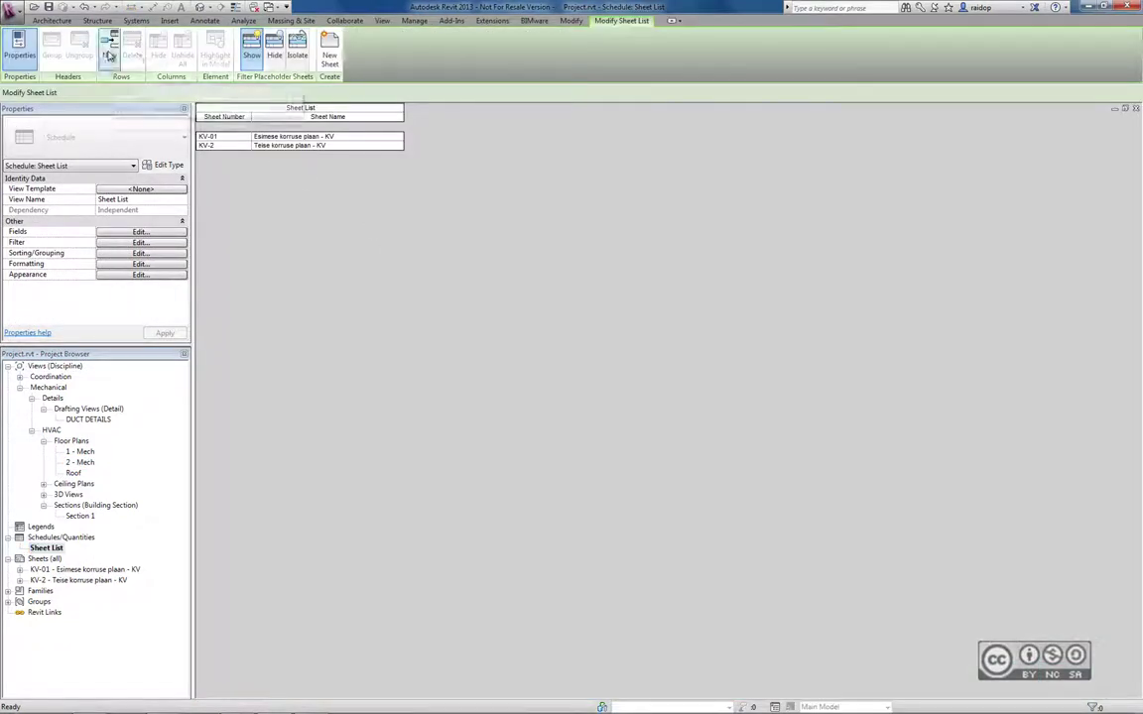
pyautogui.click(208, 155)
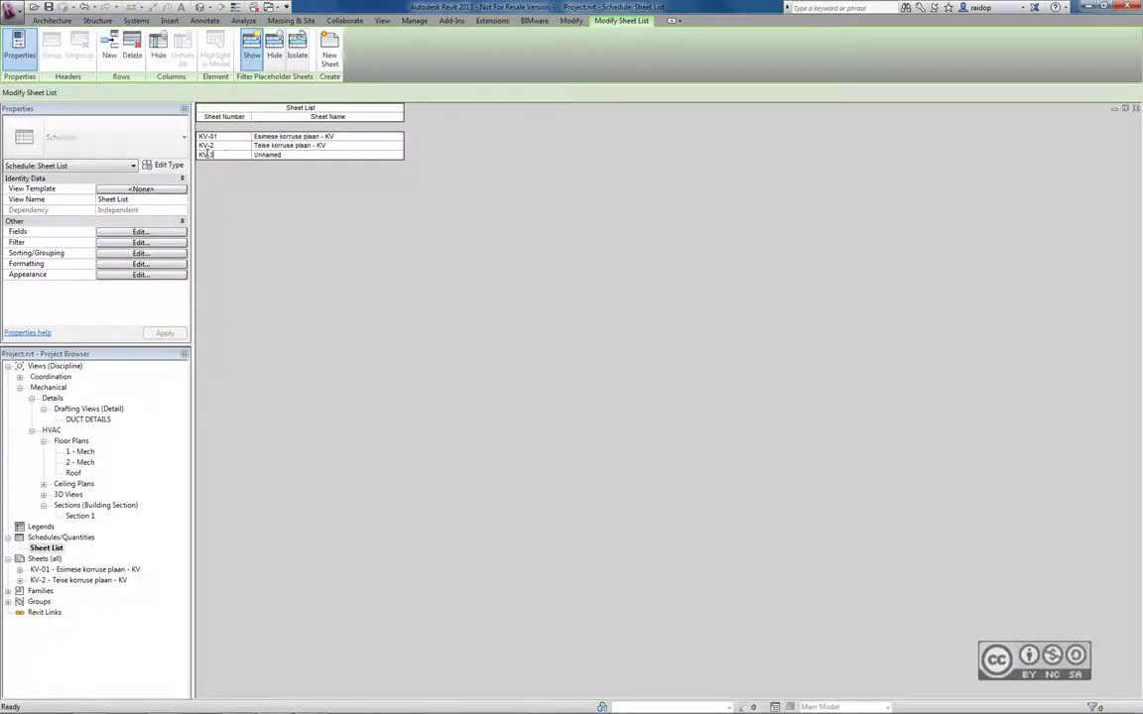
pyautogui.click(275, 155)
pyautogui.doubleClick(258, 155)
pyautogui.write('Lõiked ja detailid')
pyautogui.click(241, 165)
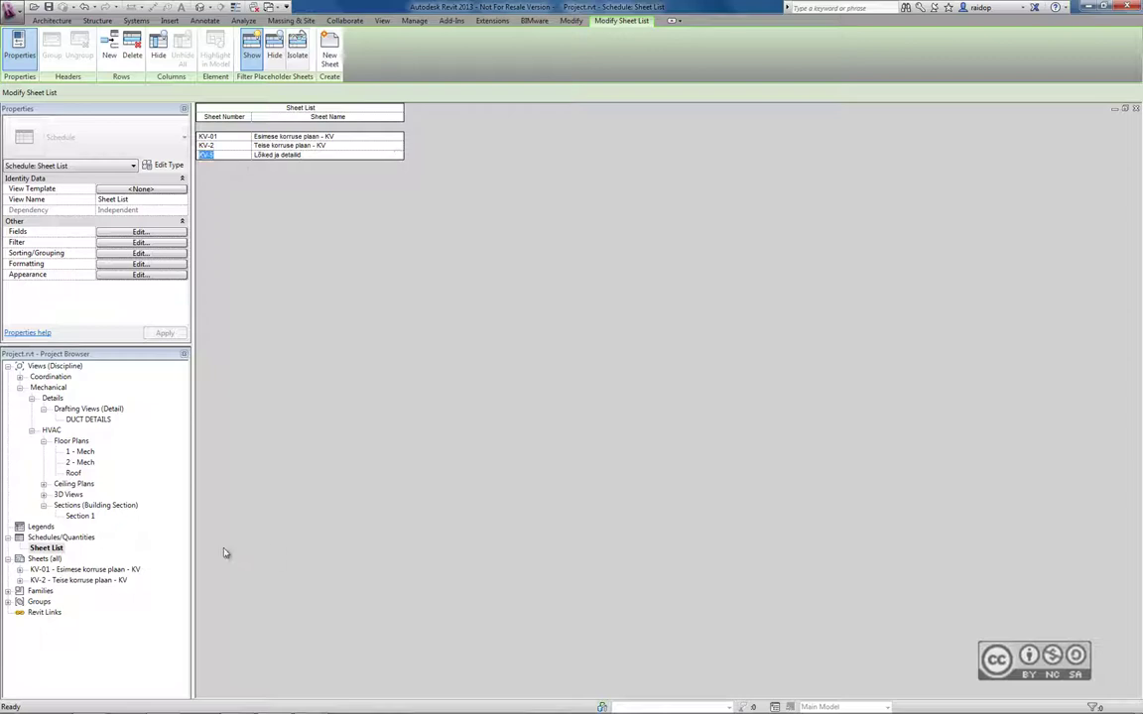
pyautogui.rightClick(43, 561)
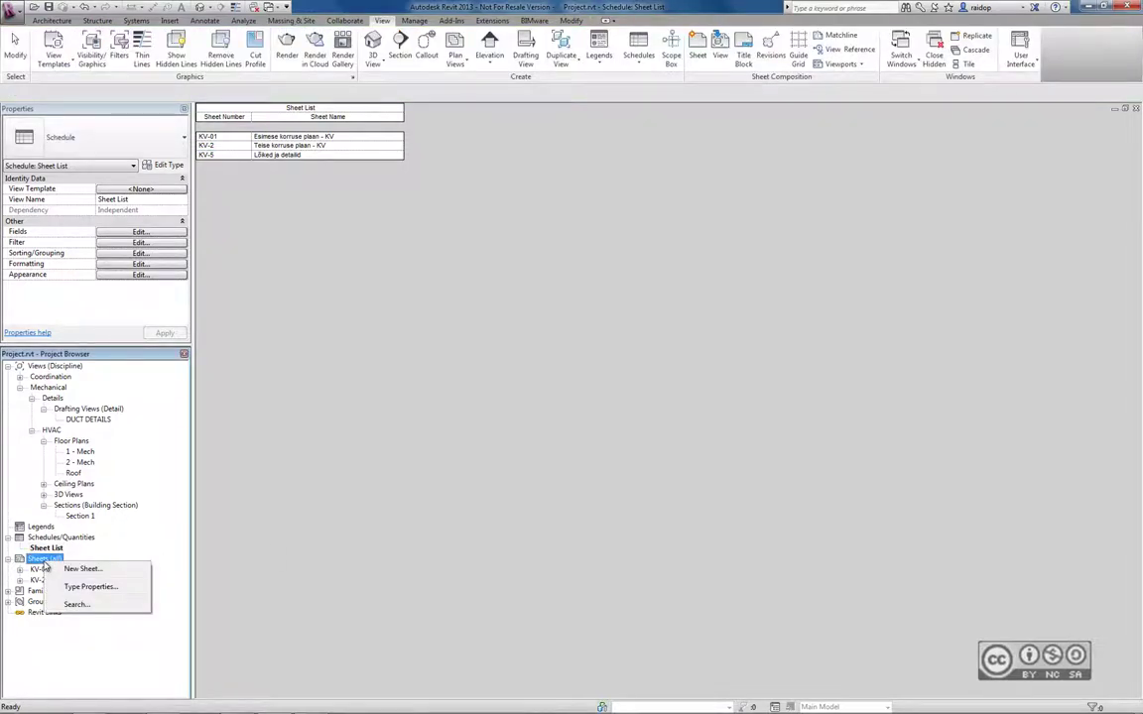
pyautogui.click(85, 569)
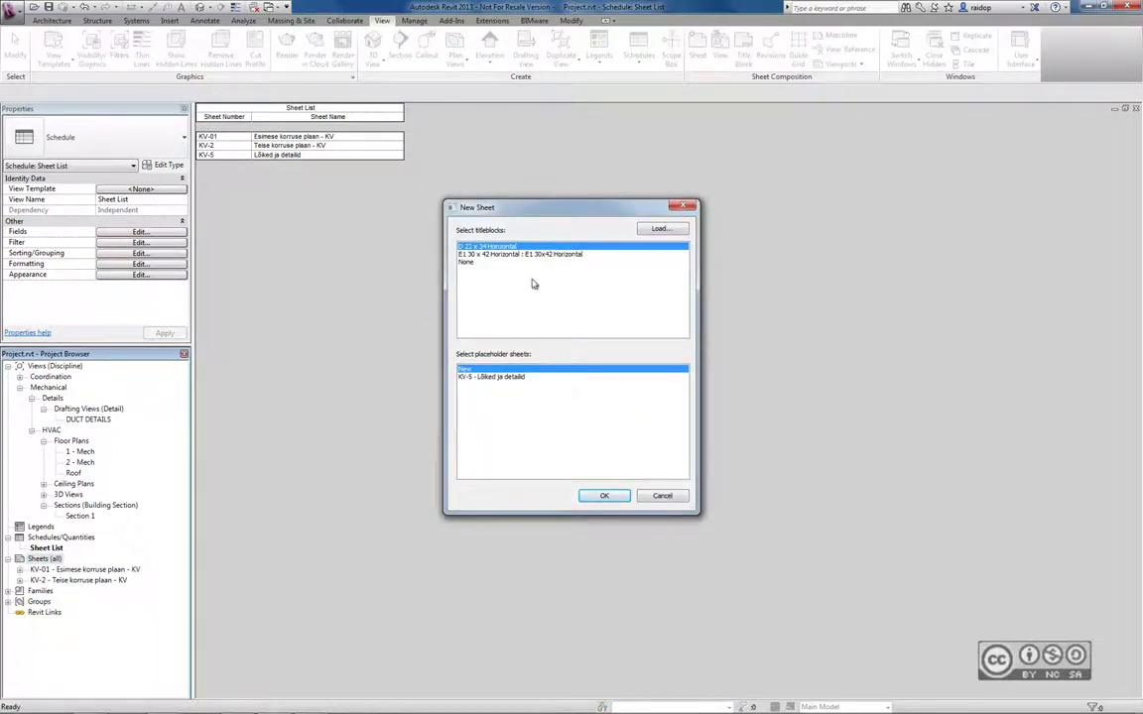
# Create sheet KV-5 from the 'Lõiked ja detailid' placeholder with the D 22 x 34 title block
pyautogui.click(486, 377)
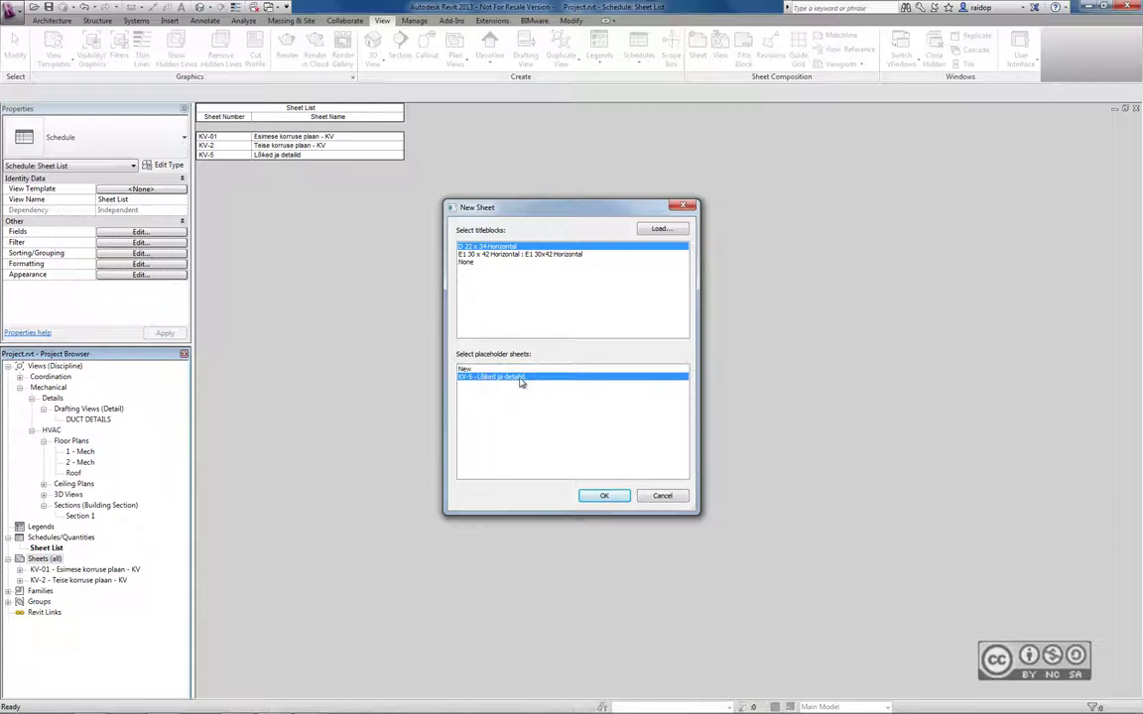
pyautogui.click(599, 497)
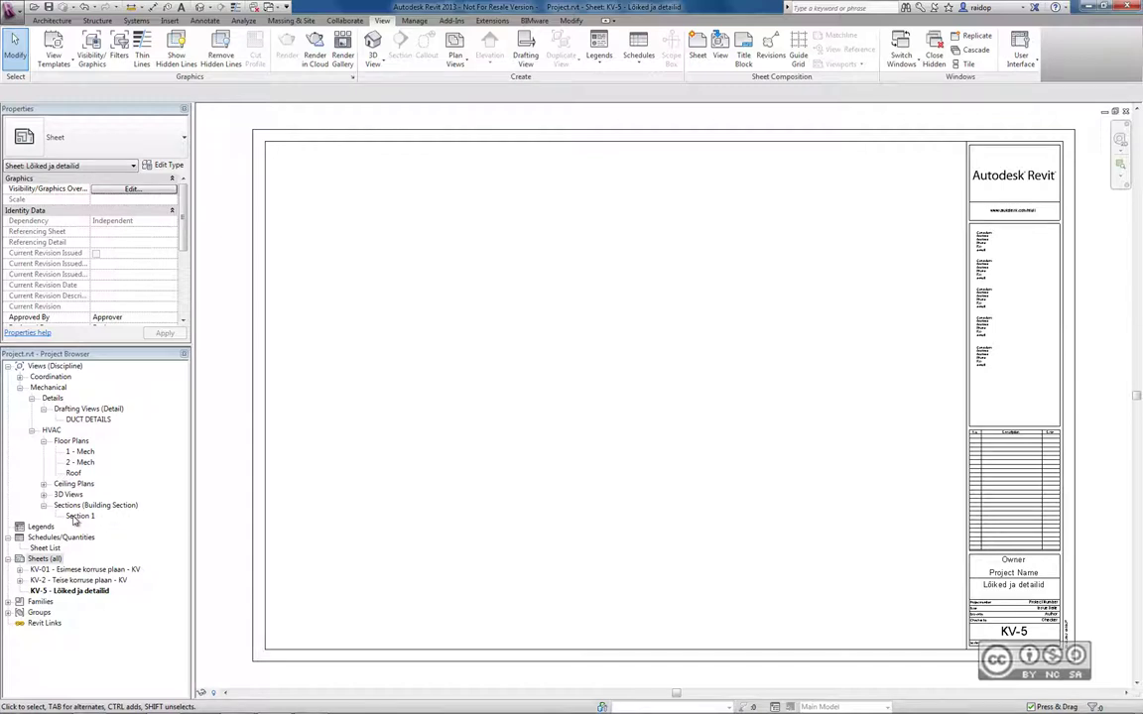
# Place Section 1 at the sheet's upper left and DUCT DETAILS aligned to its right
pyautogui.moveTo(77, 516); pyautogui.dragTo(691, 271)
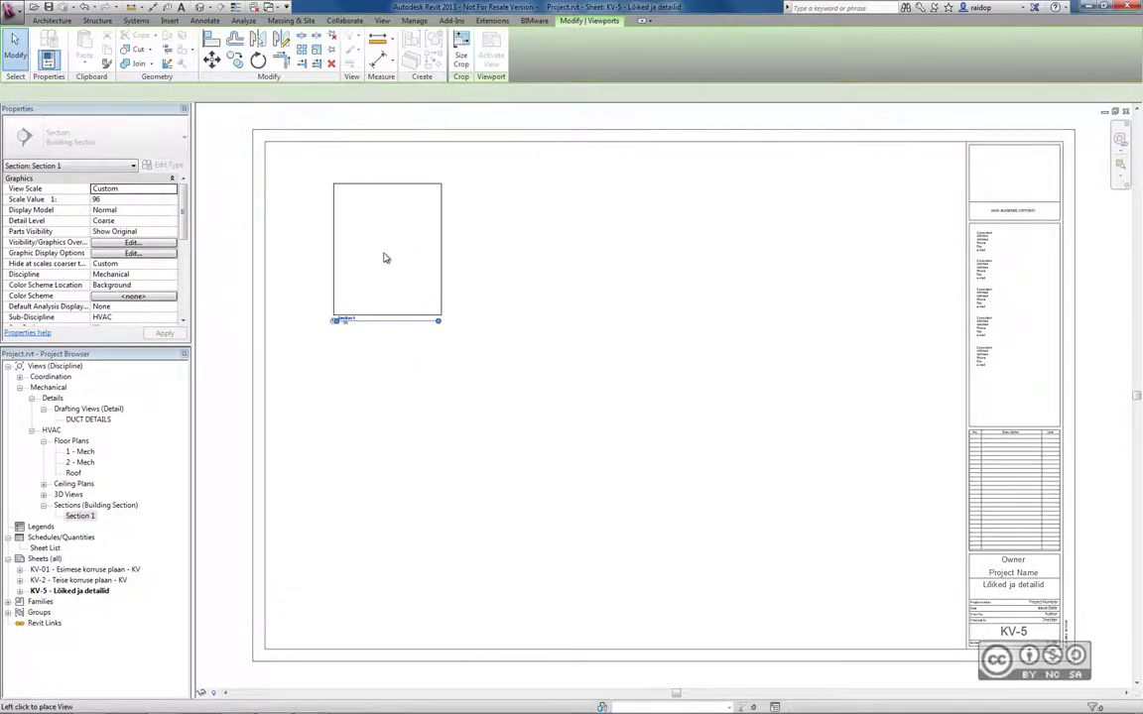
pyautogui.click(386, 258)
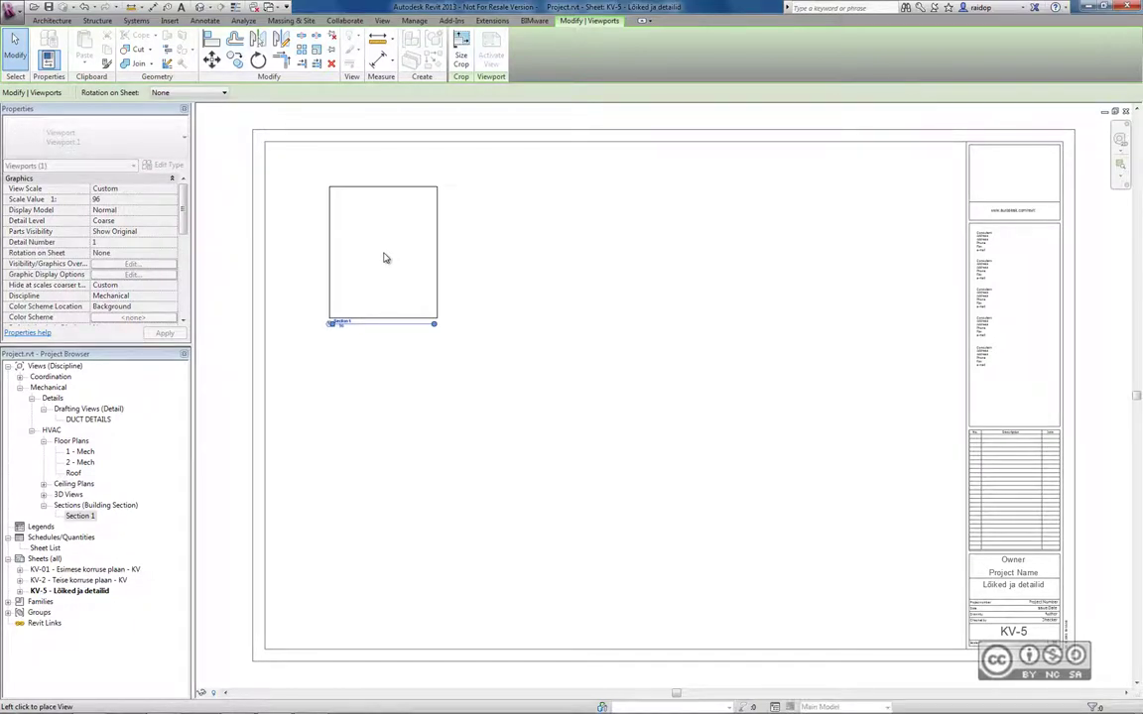
pyautogui.click(386, 258)
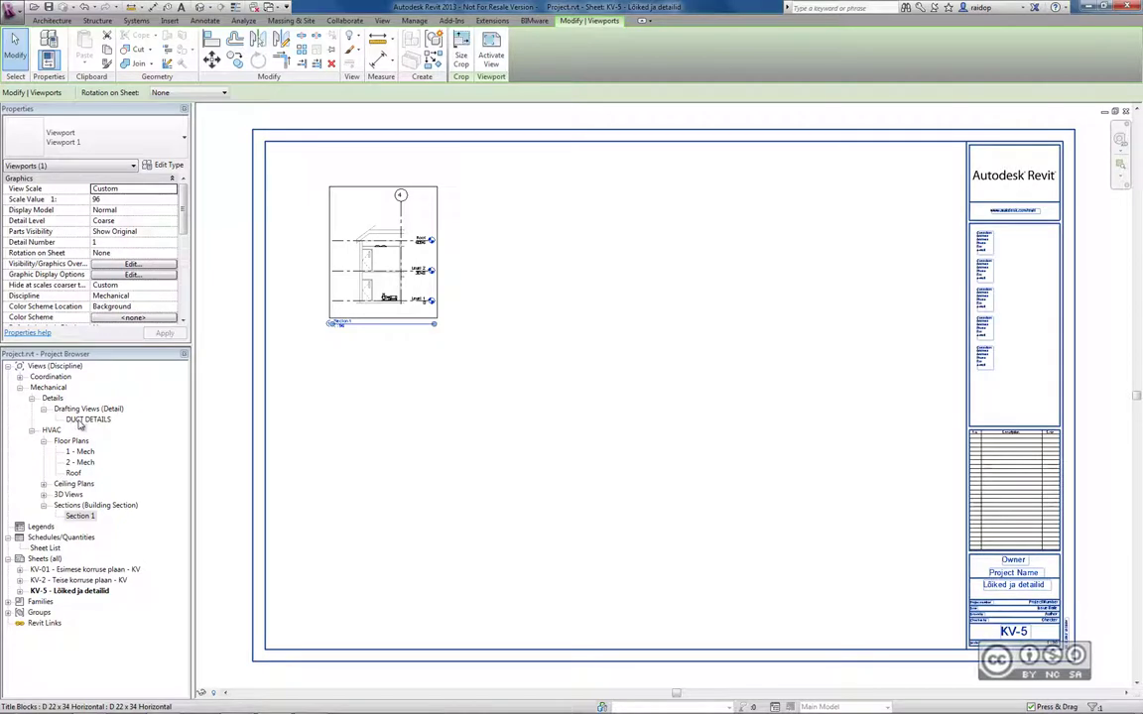
pyautogui.moveTo(78, 424); pyautogui.dragTo(584, 370)
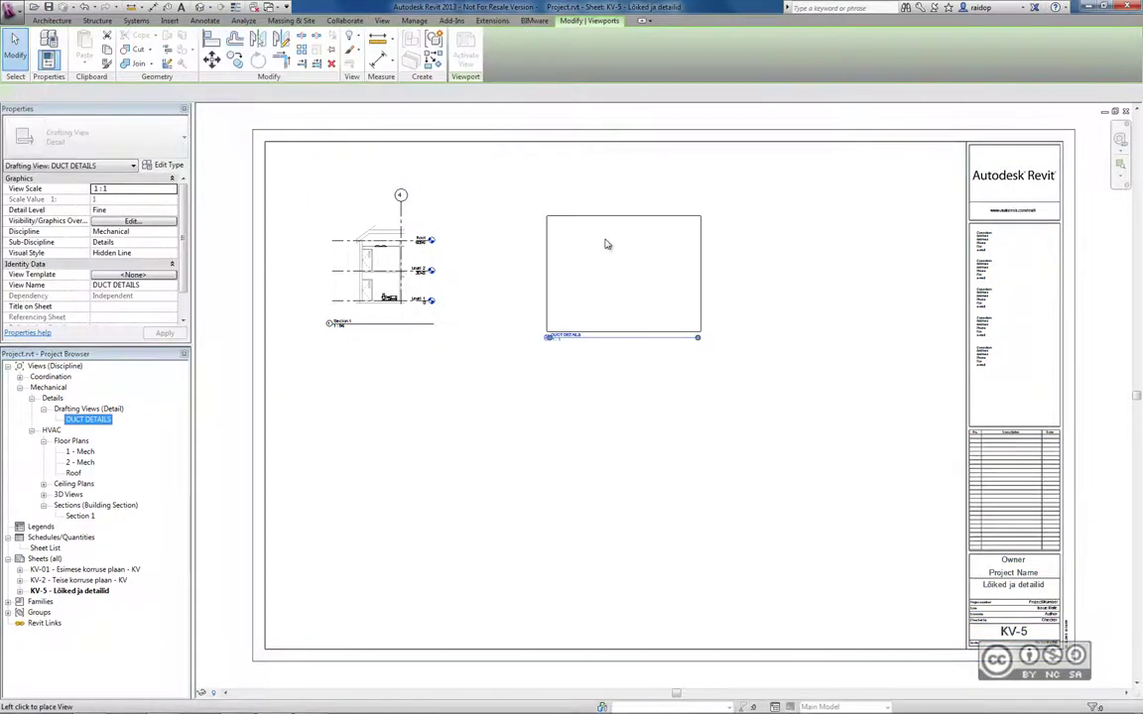
pyautogui.click(615, 260)
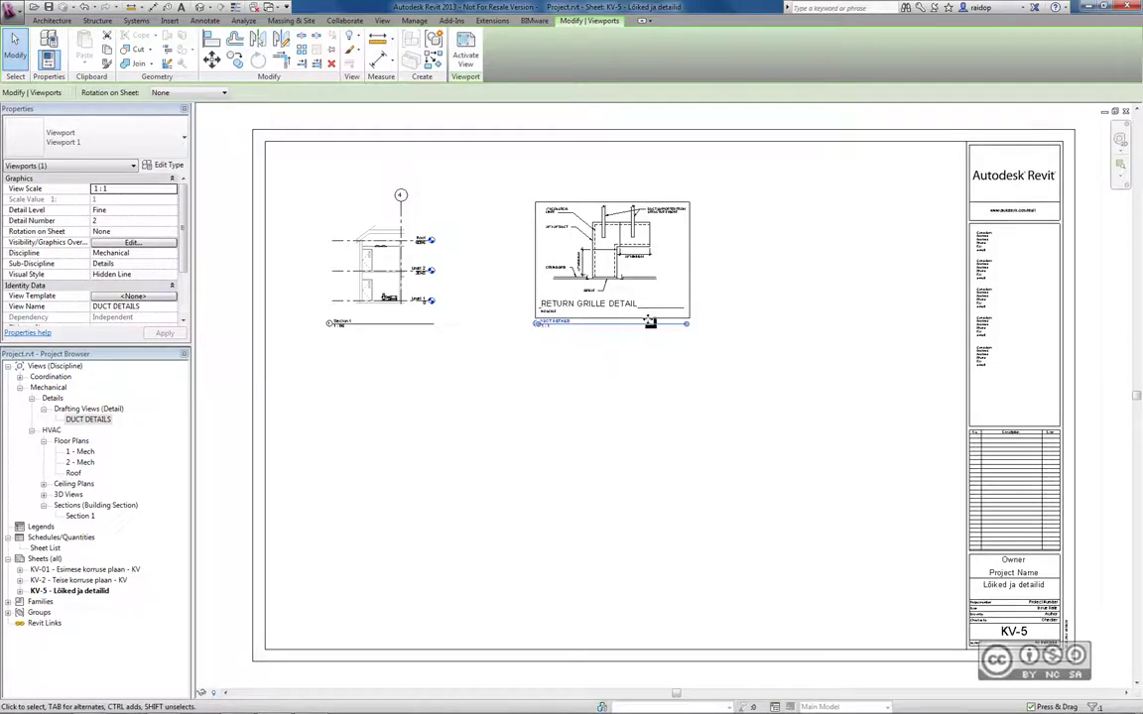
# Duplicate the viewport type as 'Pealkirjata' with Title <none> and no extension line
pyautogui.click(163, 166)
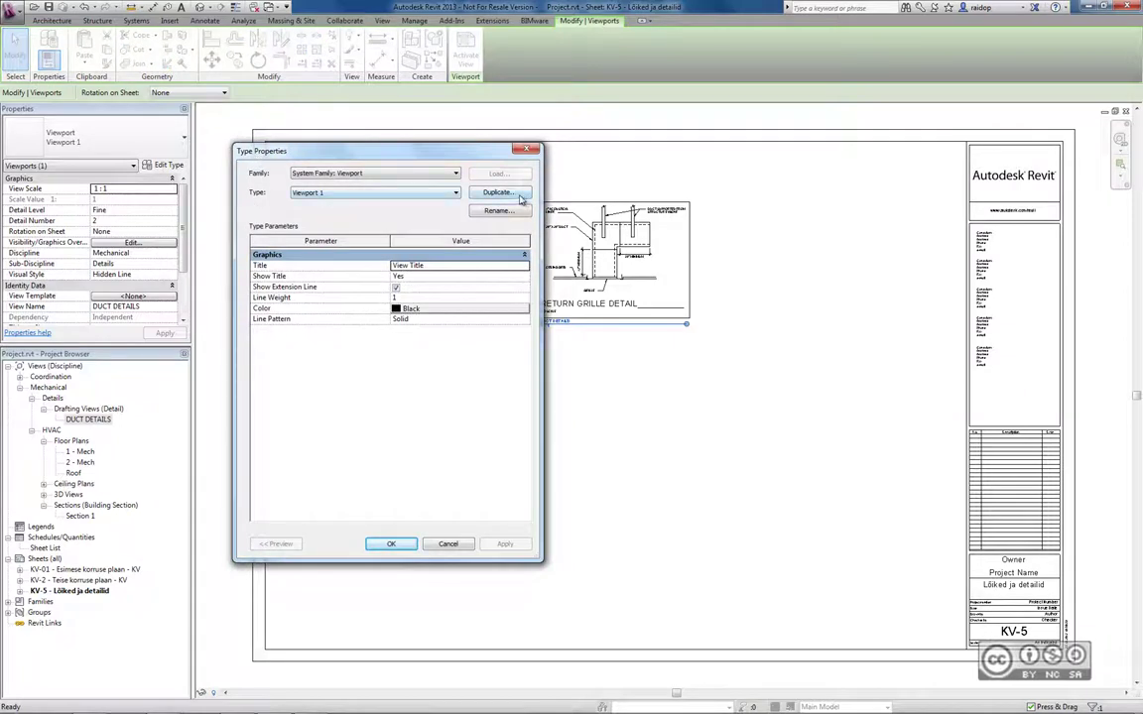
pyautogui.click(498, 193)
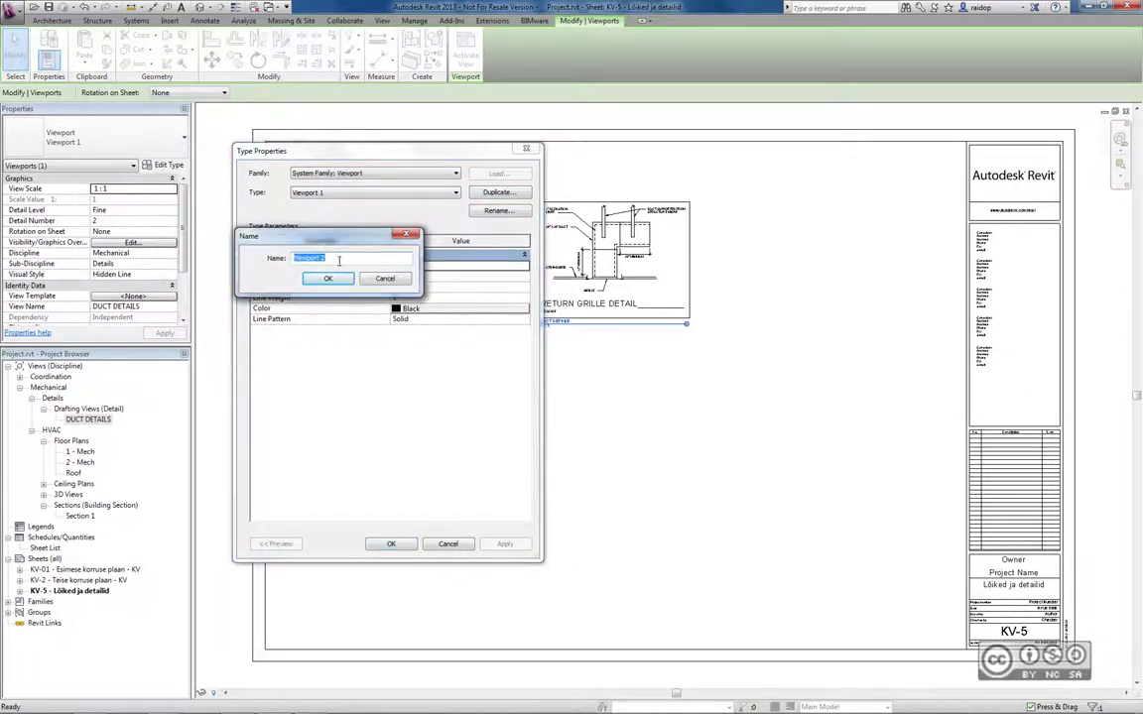
pyautogui.write('Pealkirjata')
pyautogui.press('Return')
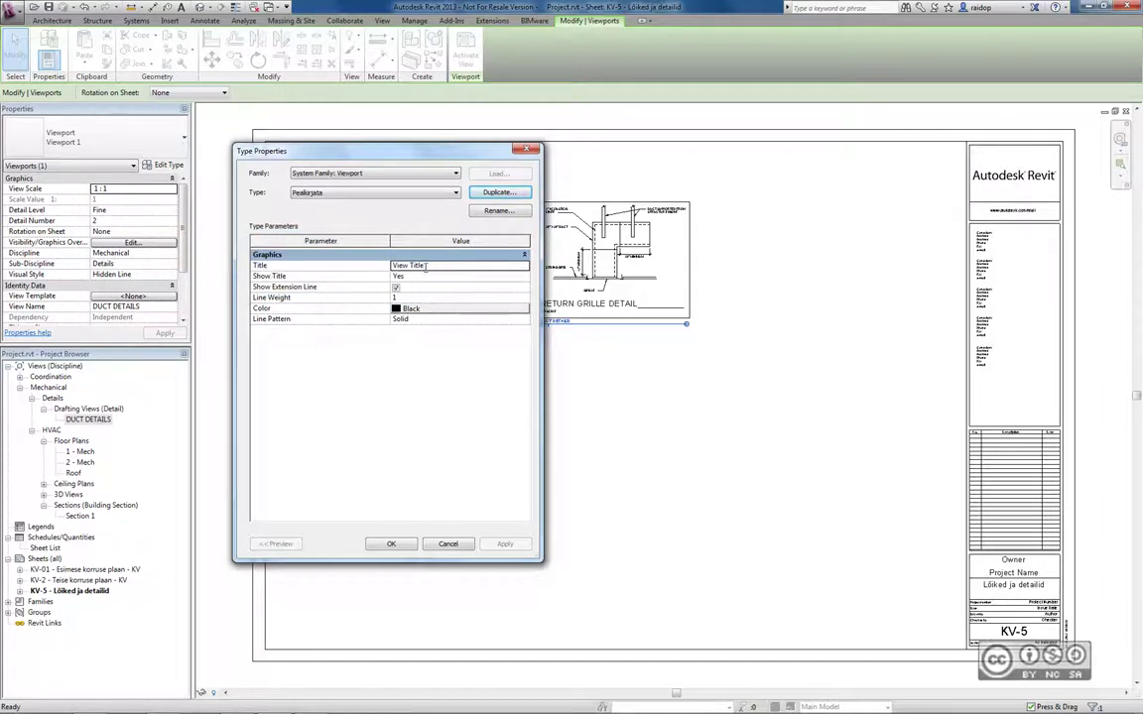
pyautogui.click(397, 266)
pyautogui.click(524, 267)
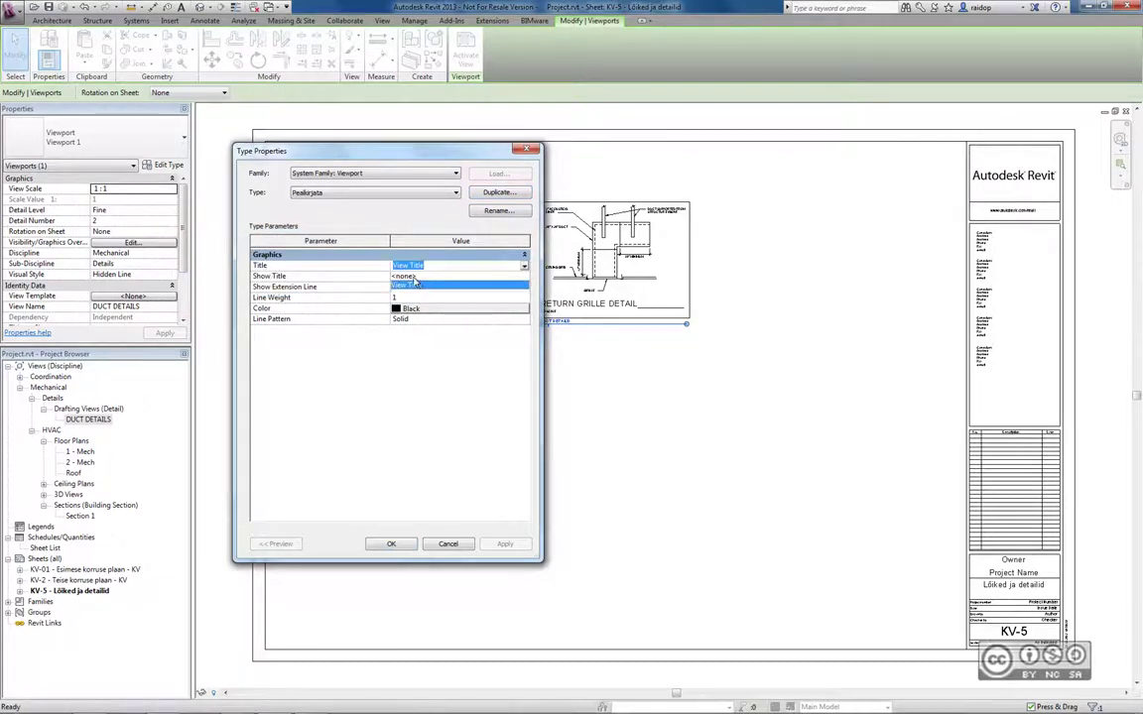
pyautogui.click(405, 277)
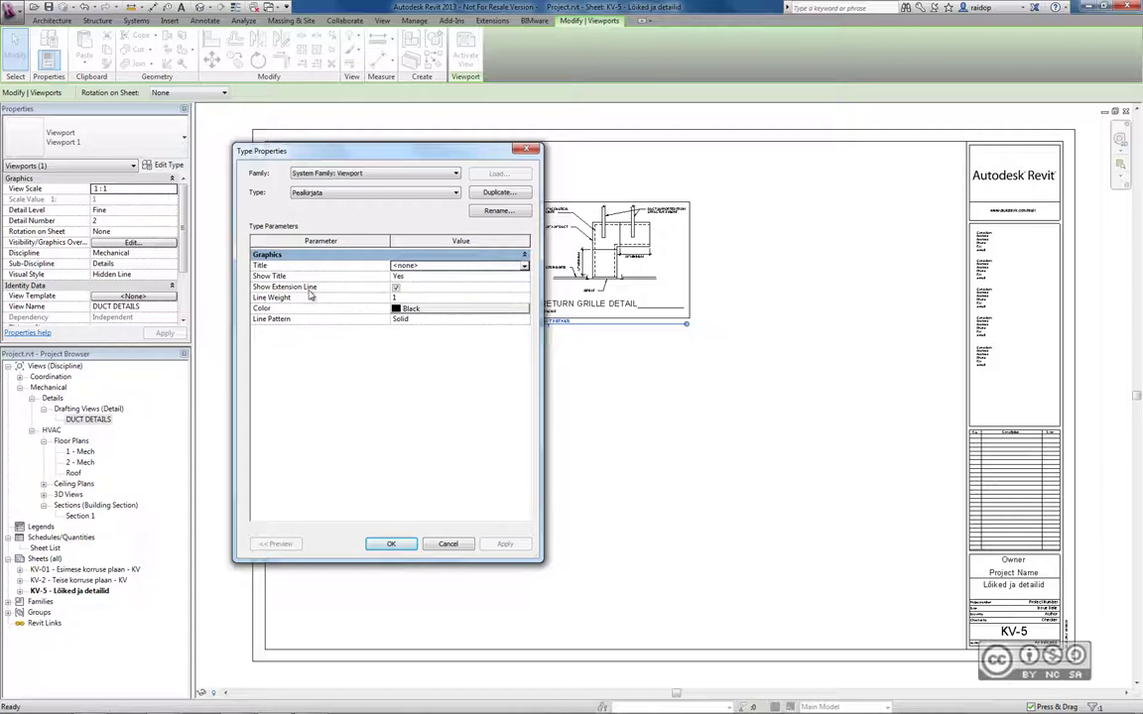
pyautogui.click(395, 286)
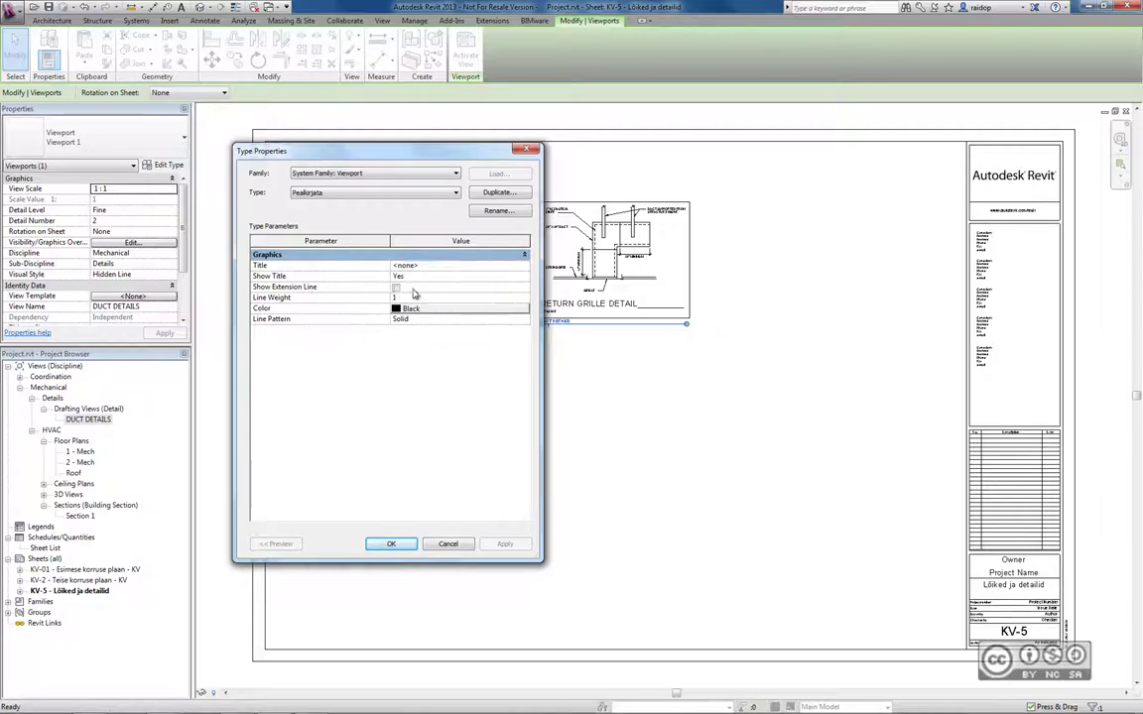
pyautogui.click(402, 545)
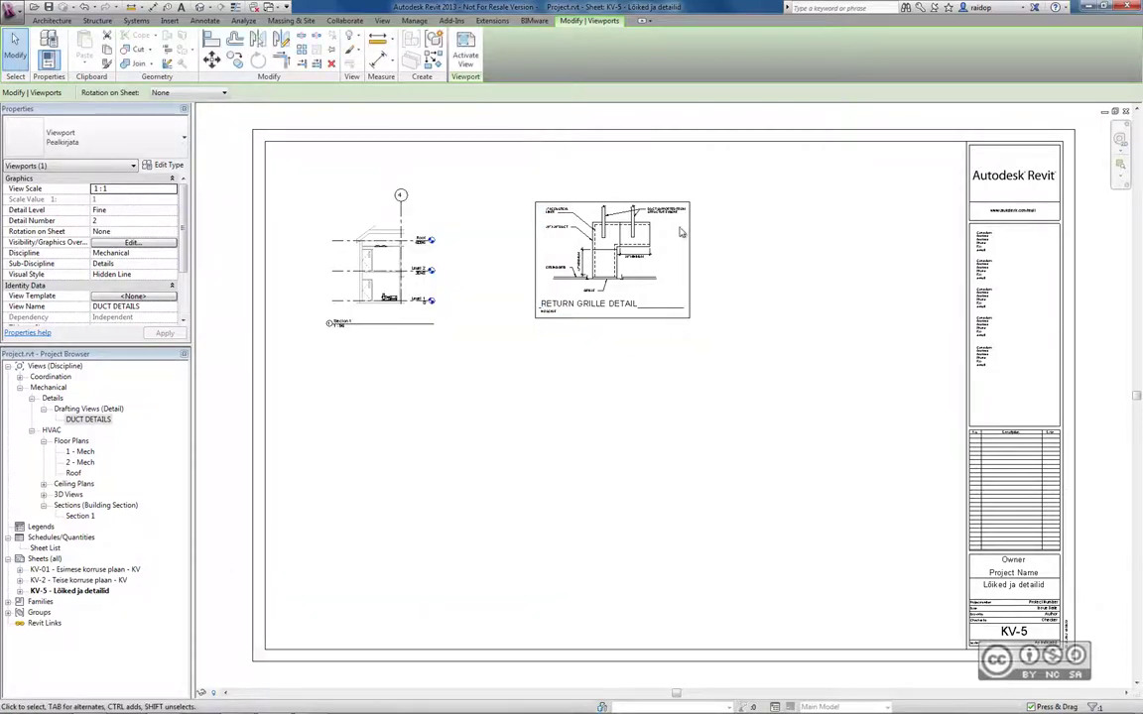
# Organize sheets by Sheet Prefix, grouping folders by Sheet Number's first character
pyautogui.rightClick(40, 560)
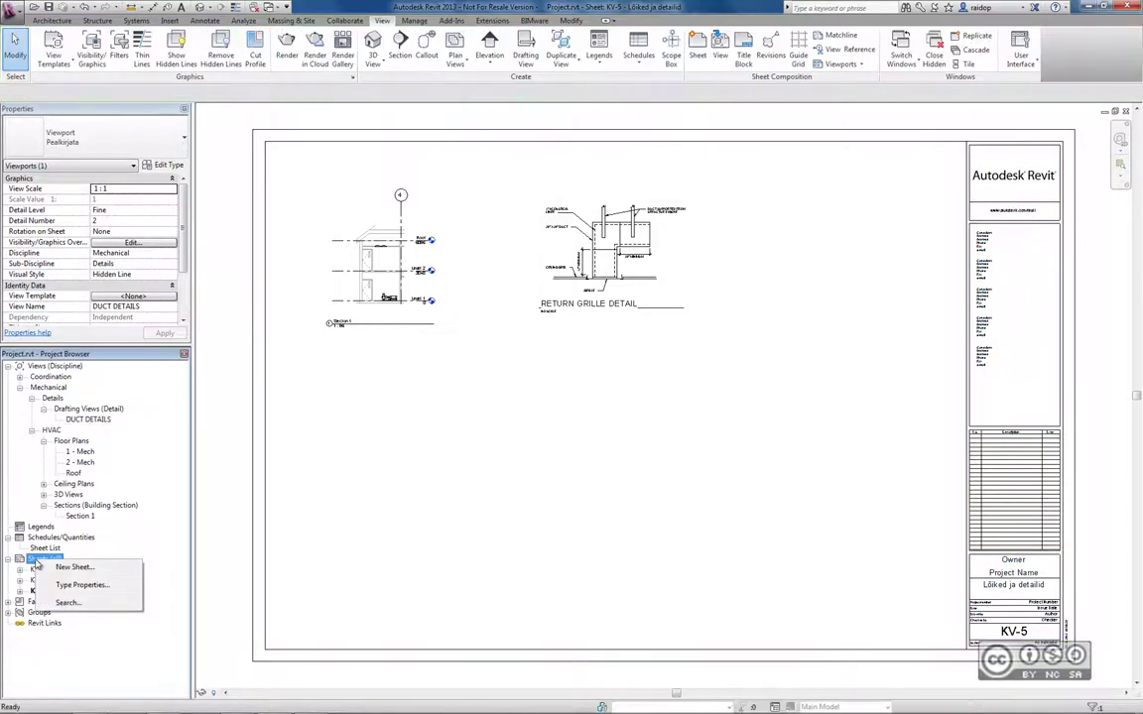
pyautogui.click(80, 585)
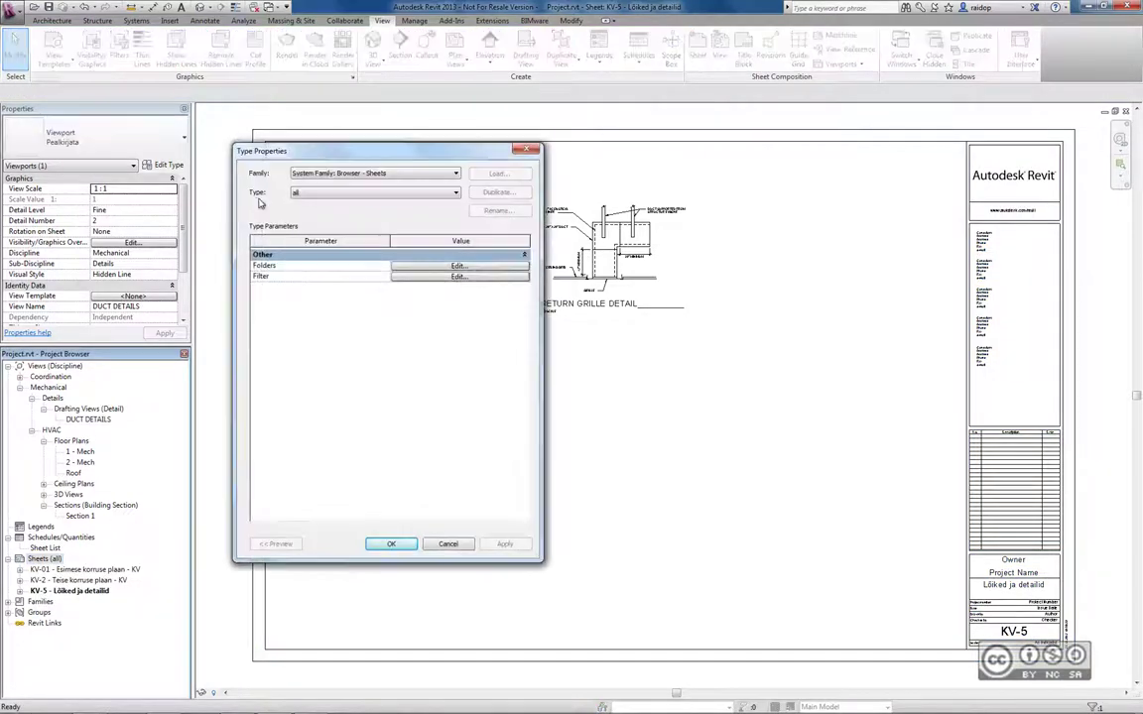
pyautogui.click(297, 194)
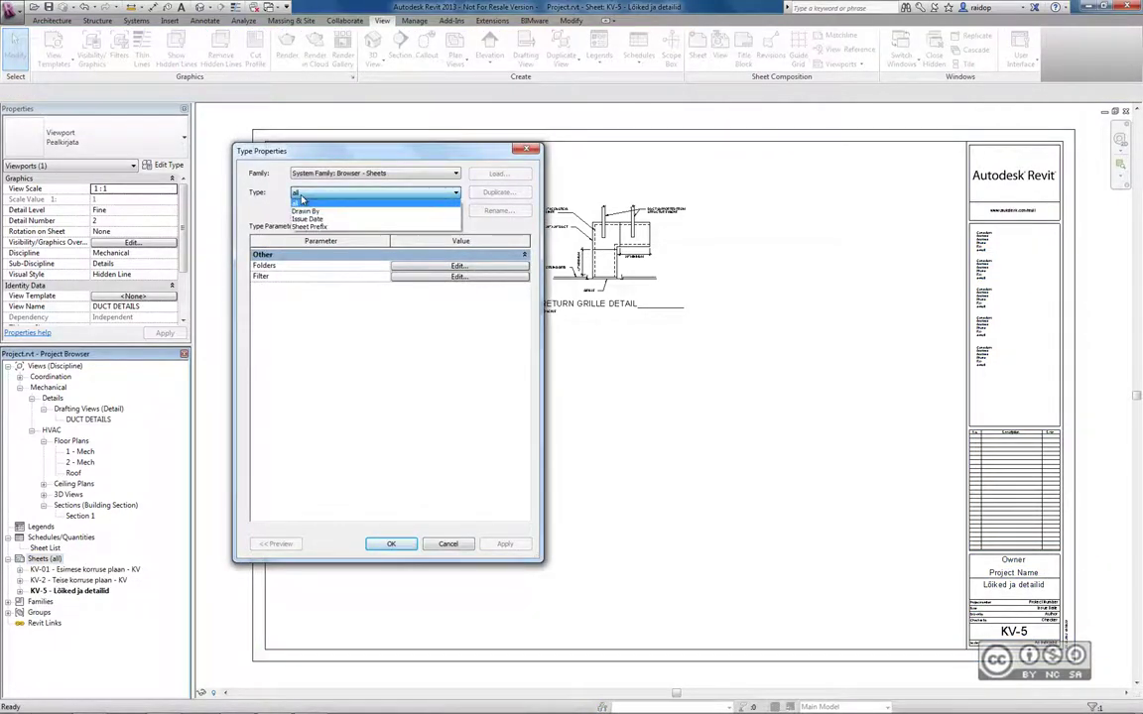
pyautogui.click(308, 227)
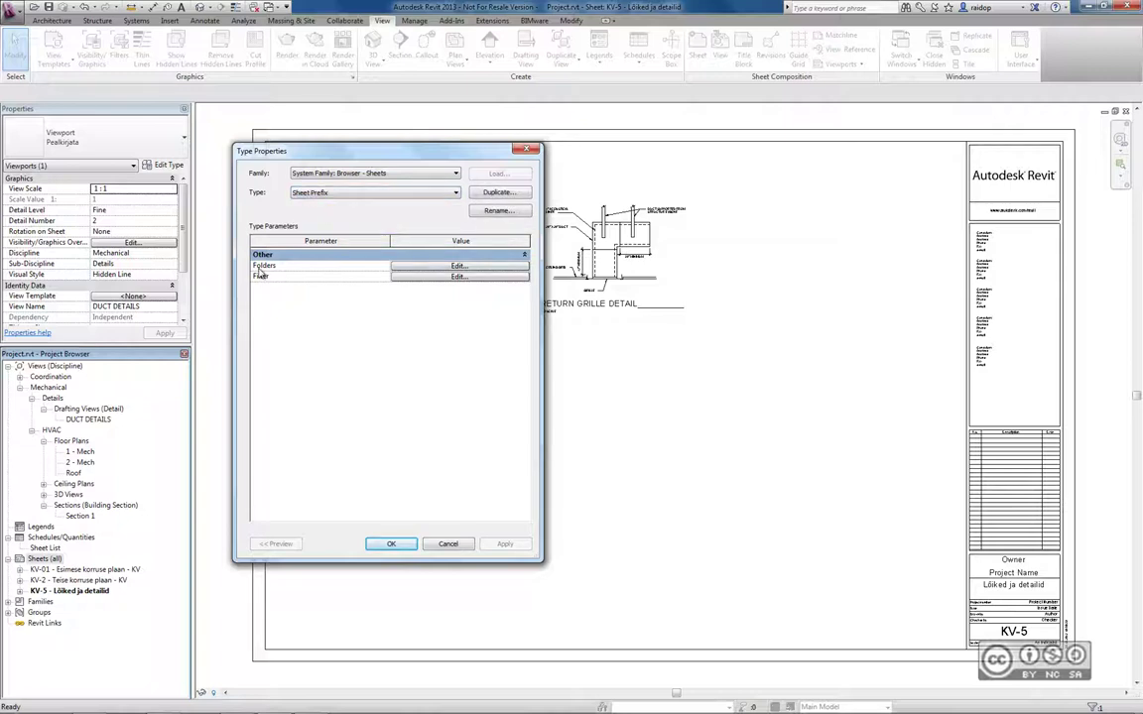
pyautogui.click(430, 267)
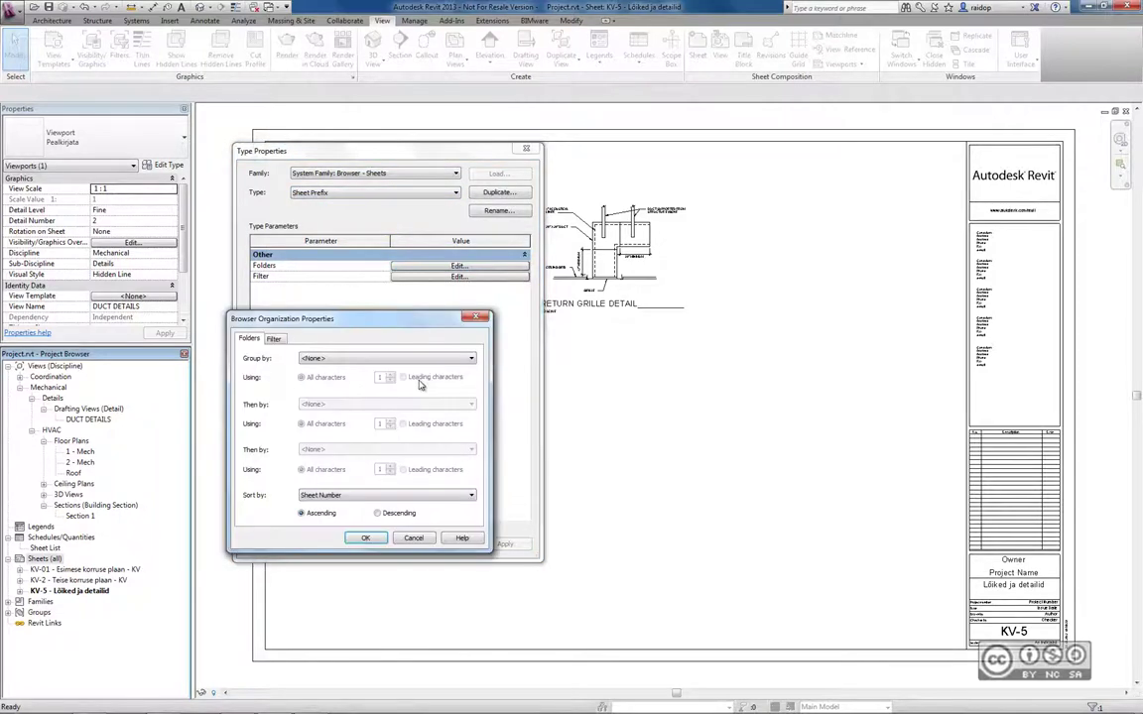
pyautogui.click(315, 359)
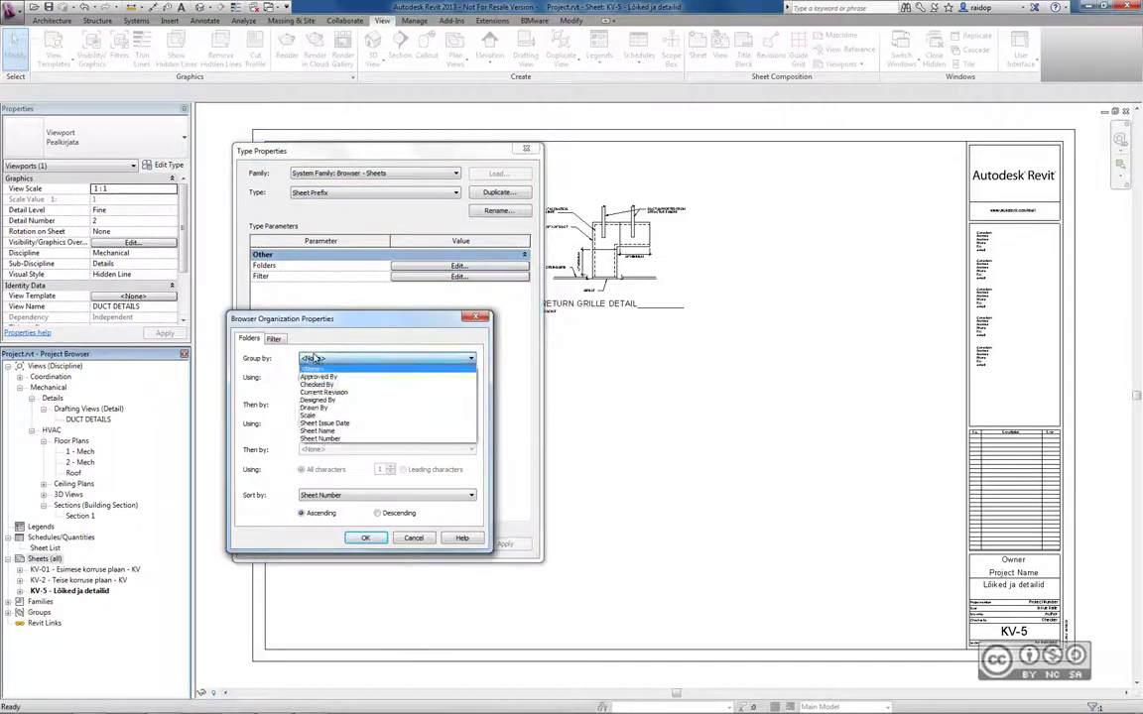
pyautogui.click(320, 438)
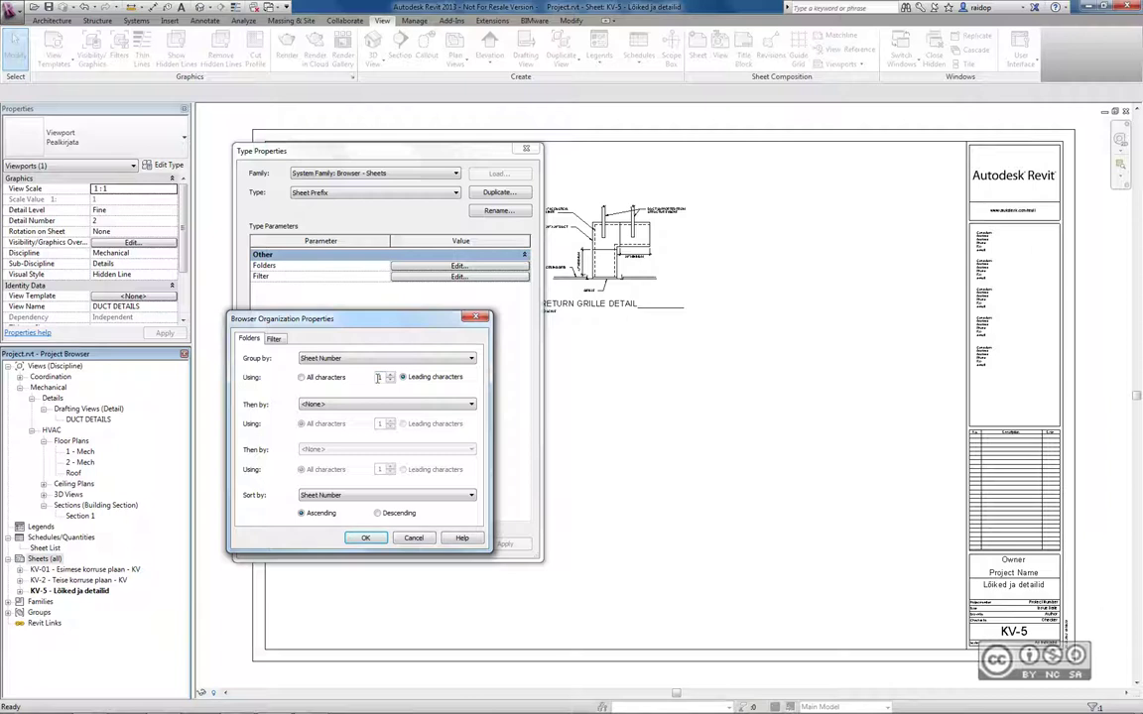
pyautogui.click(367, 538)
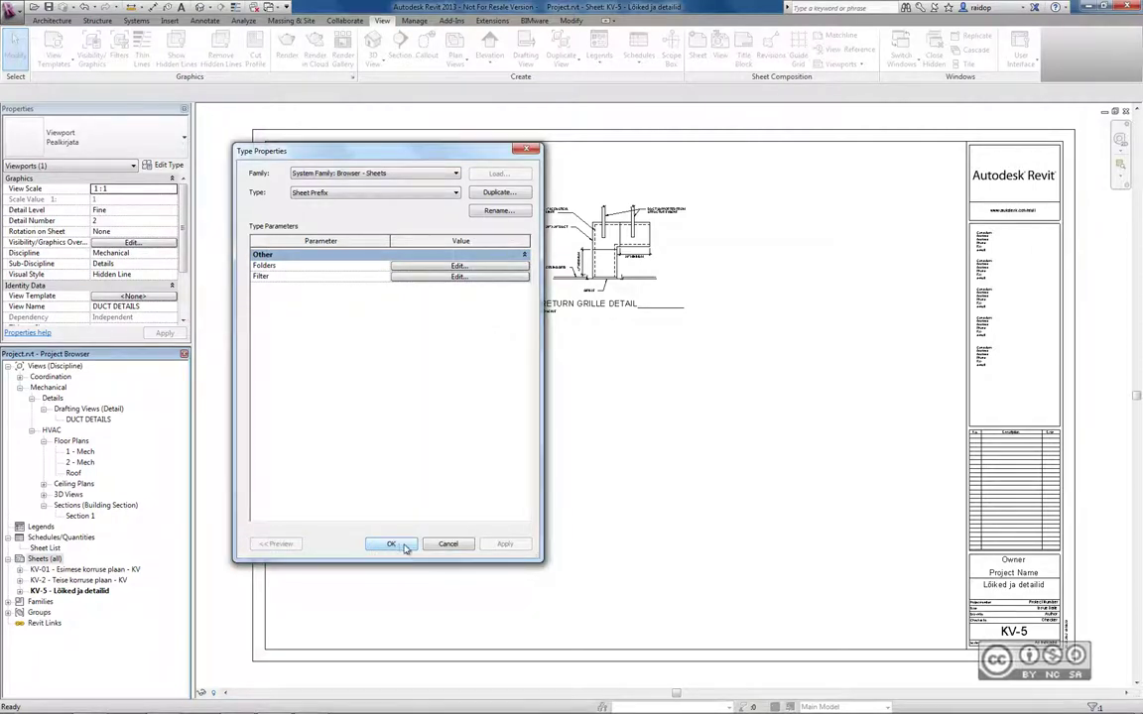
pyautogui.click(397, 545)
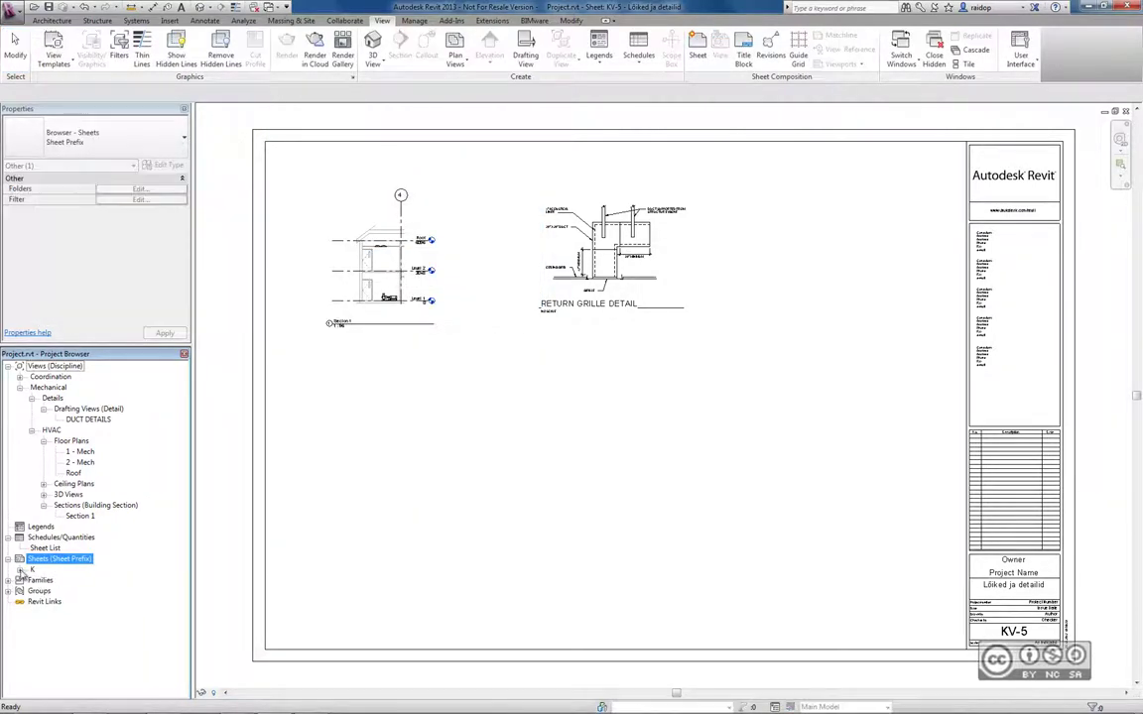
pyautogui.click(20, 571)
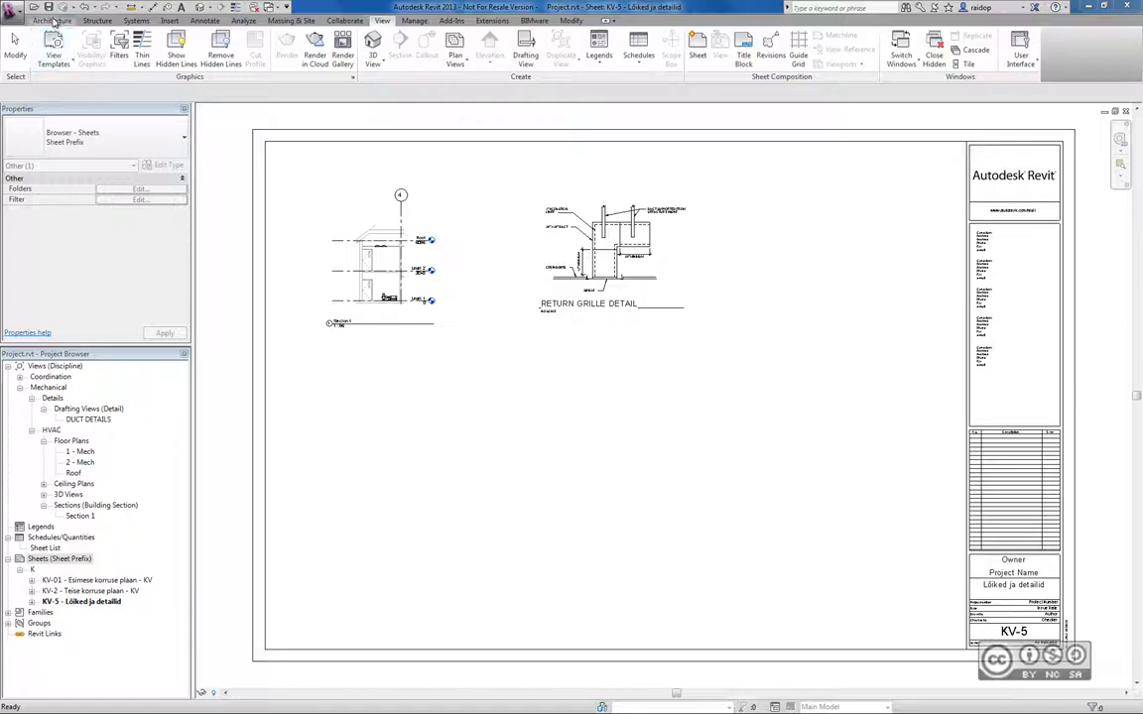
# Look over the Annotate ribbon's Revision Cloud tool, then go back to the View ribbon
pyautogui.click(203, 20)
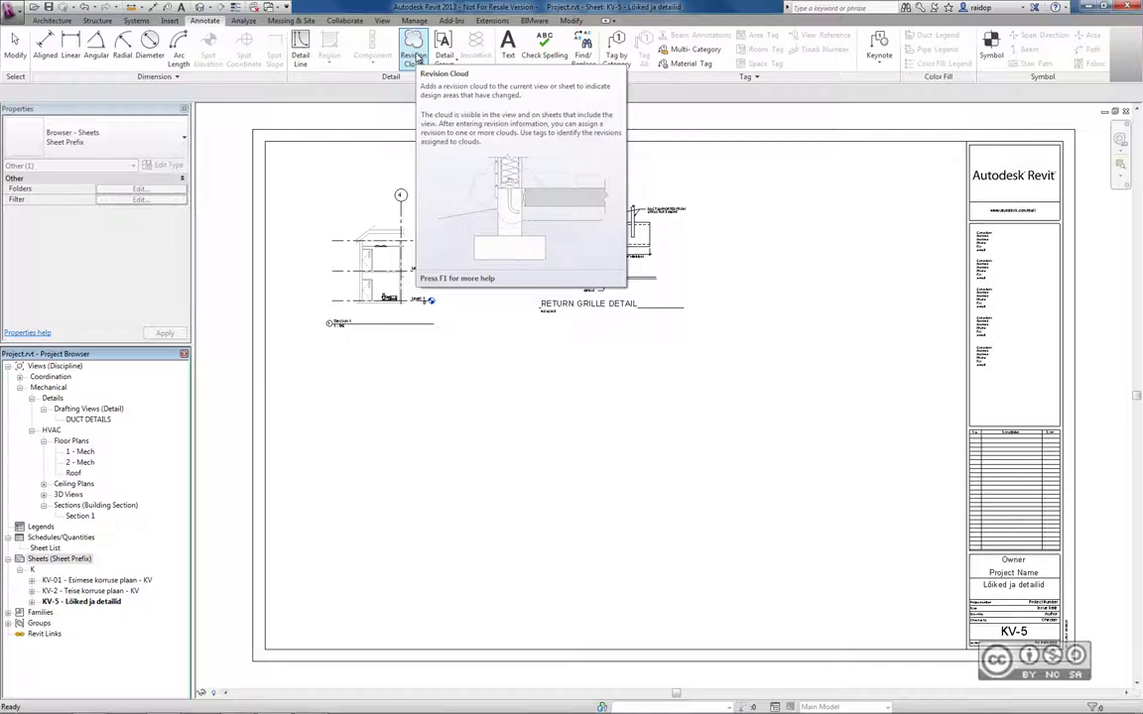
pyautogui.click(380, 22)
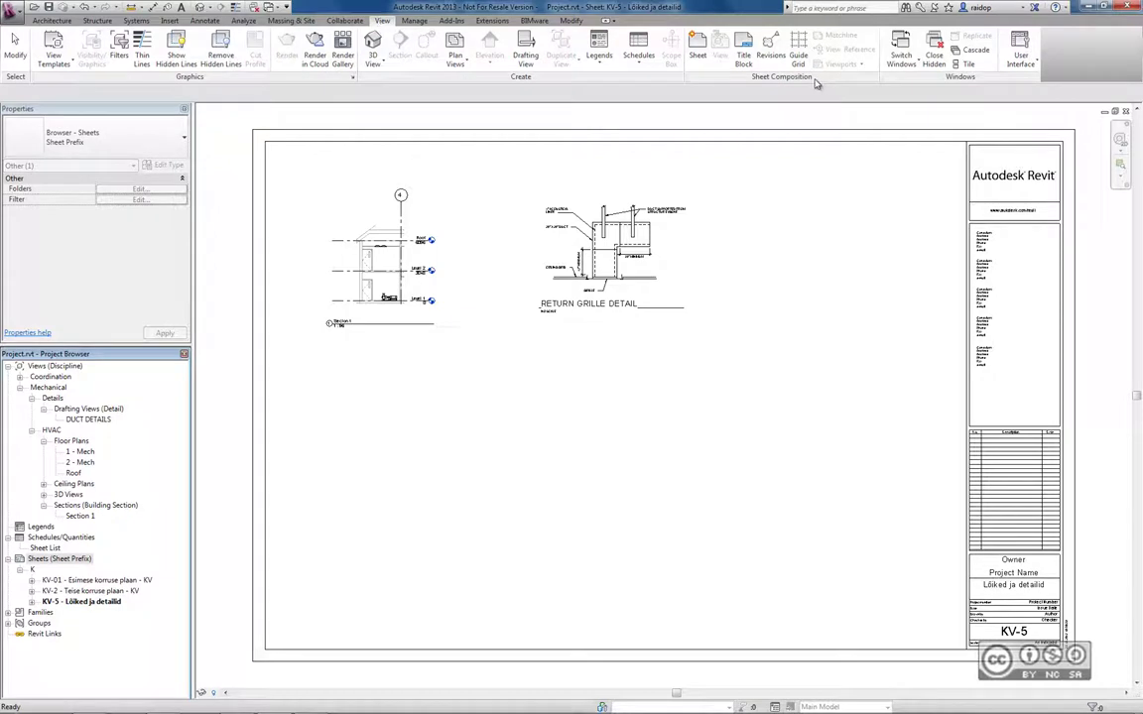
# In Sheet Issues/Revisions, keep Numeric numbering for Revision 1
pyautogui.click(770, 51)
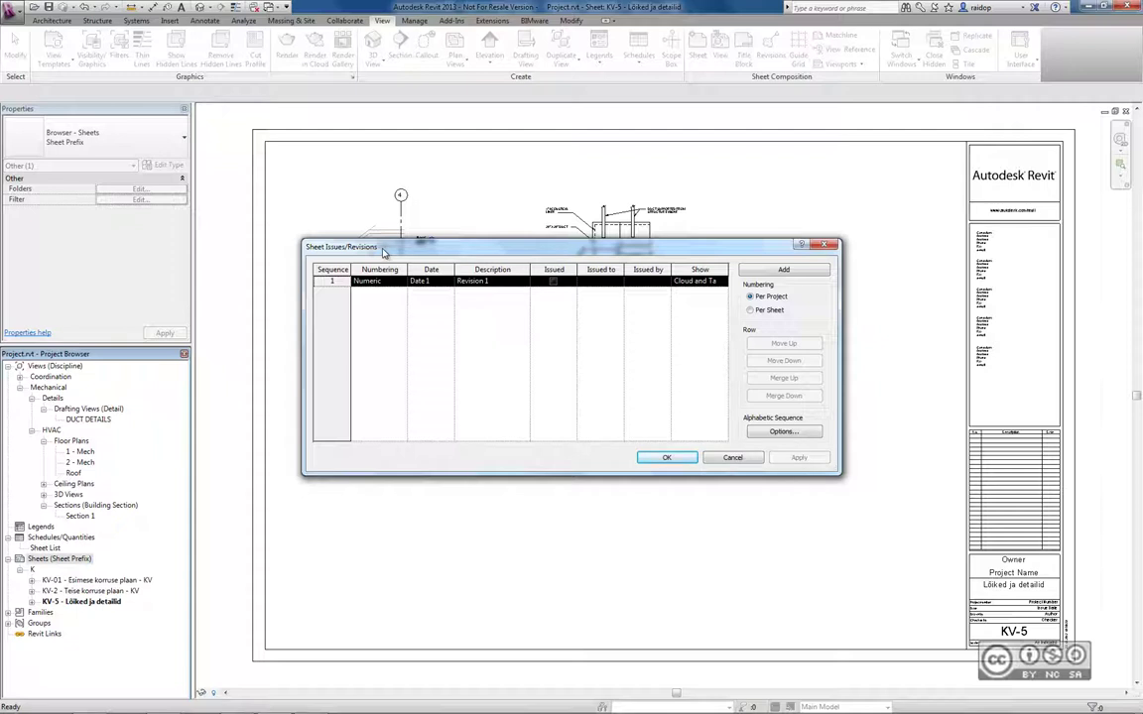
pyautogui.click(372, 281)
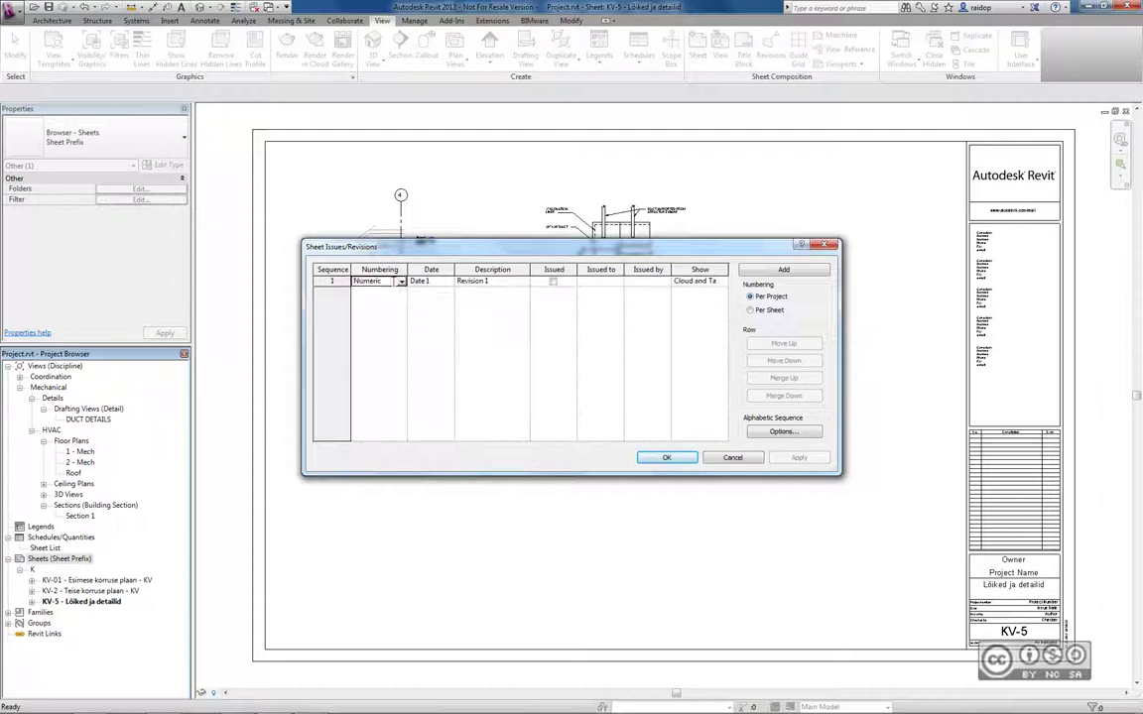
pyautogui.click(402, 282)
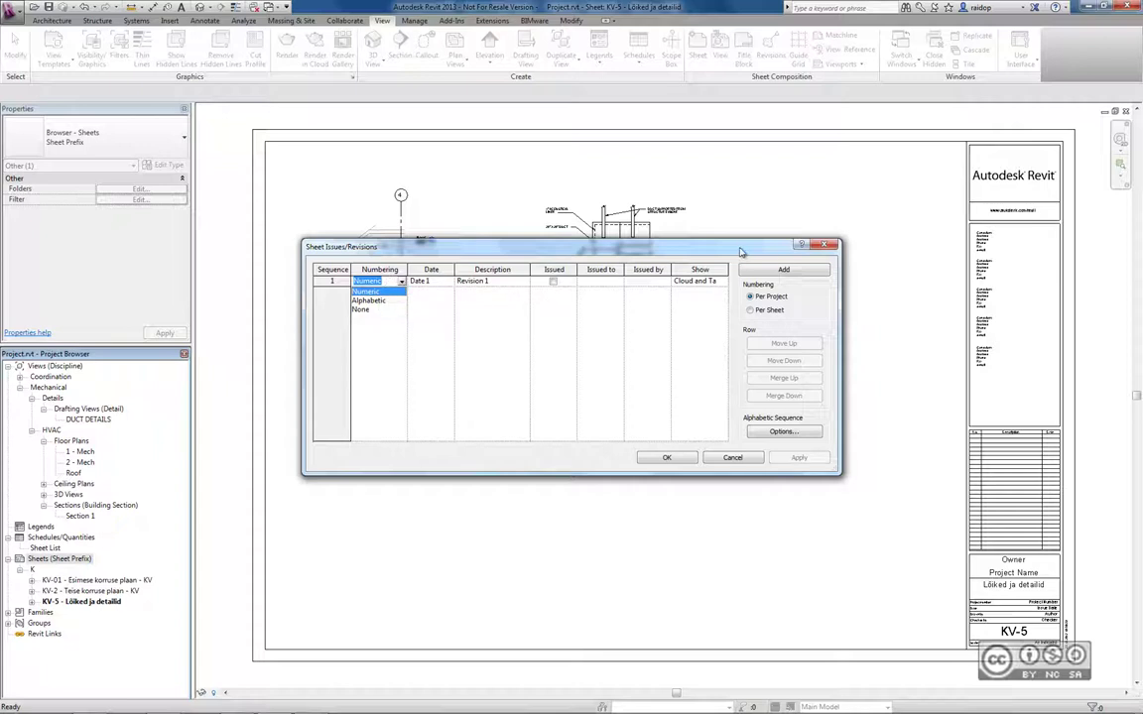
pyautogui.click(596, 410)
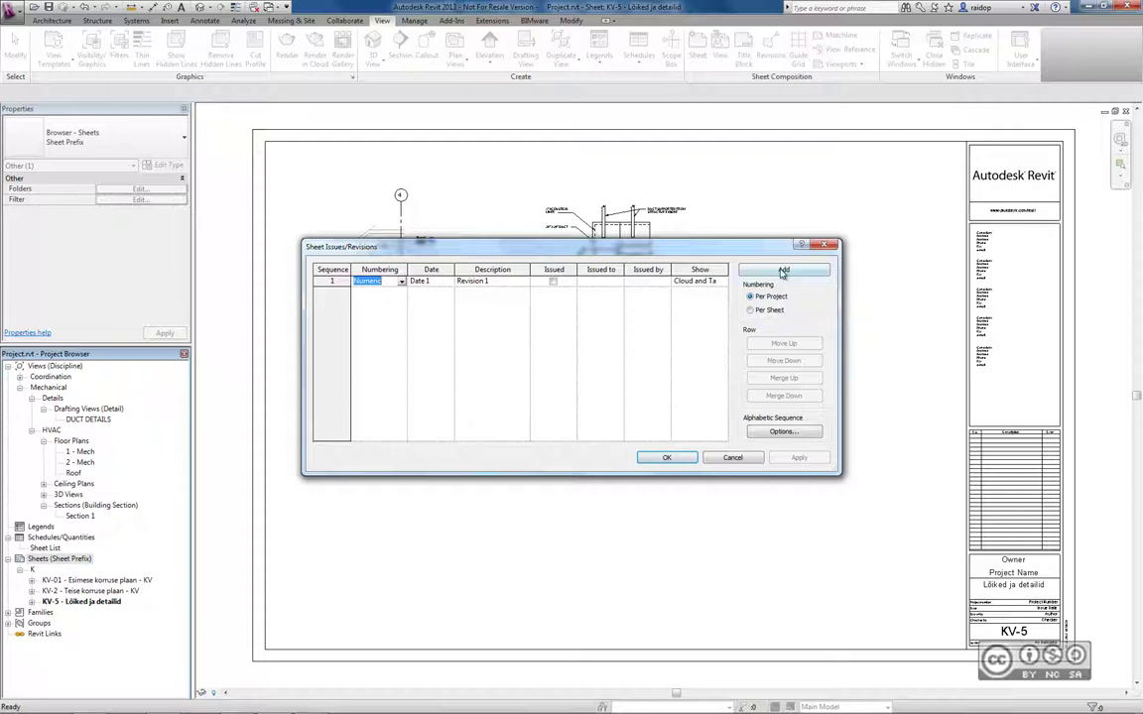
# Add Revision 2 with numeric numbering, leave the alphabetic sequence options unchanged, and confirm
pyautogui.click(784, 271)
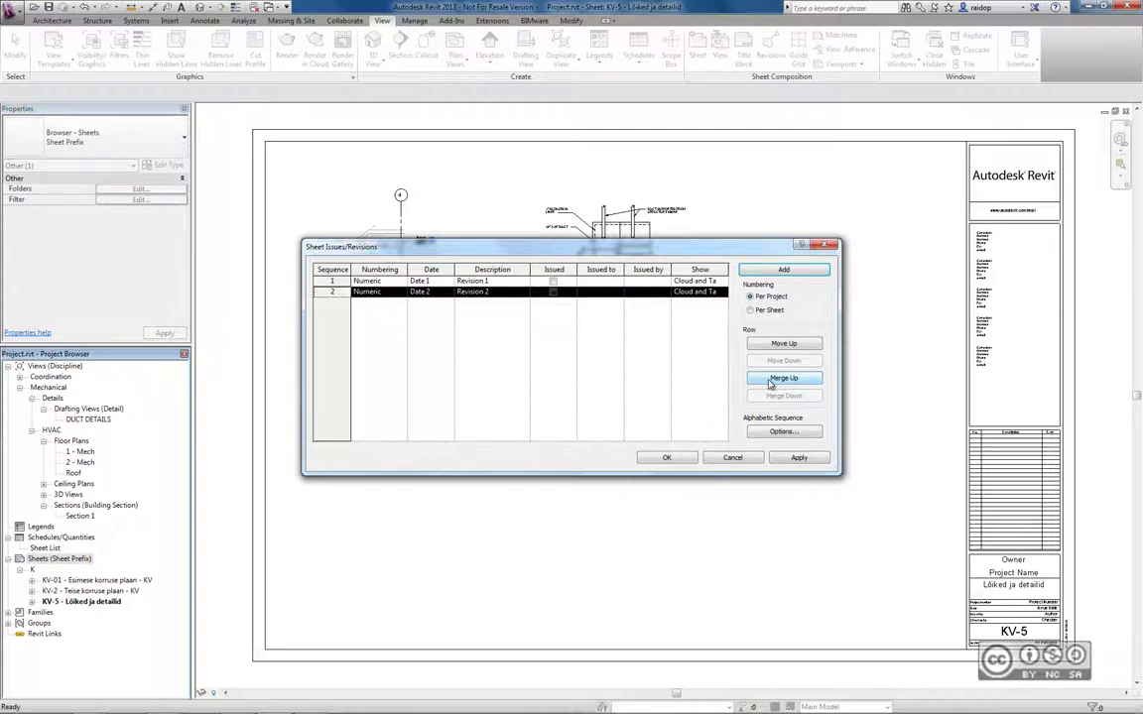
pyautogui.click(378, 282)
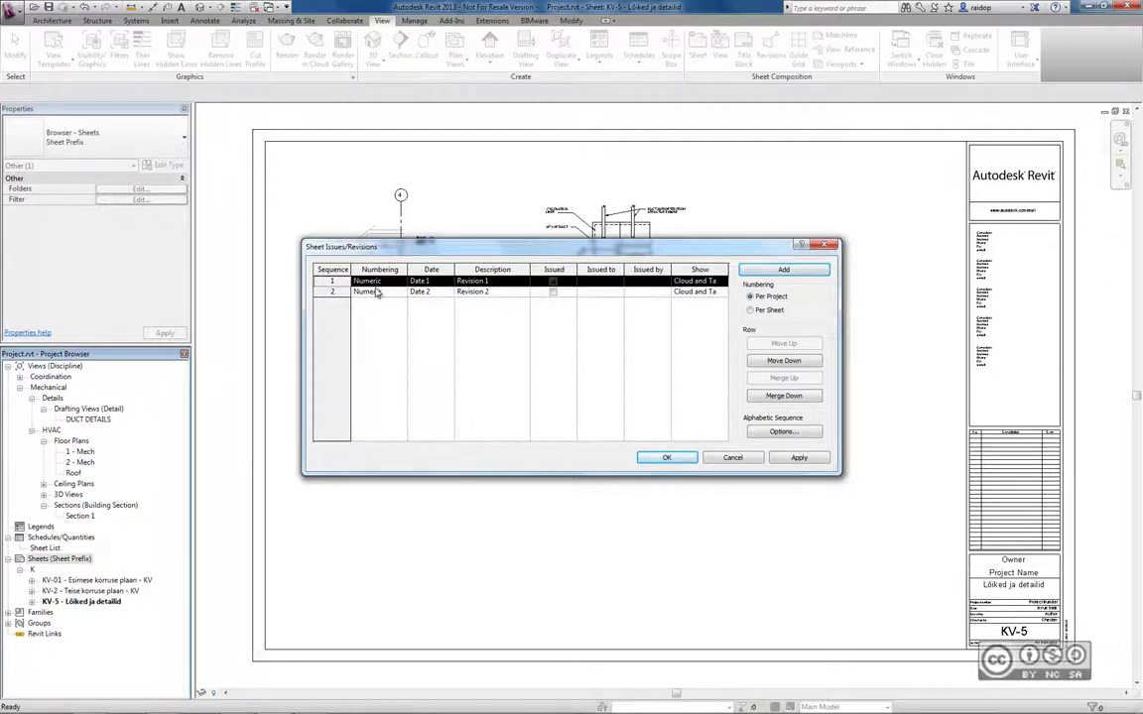
pyautogui.click(378, 292)
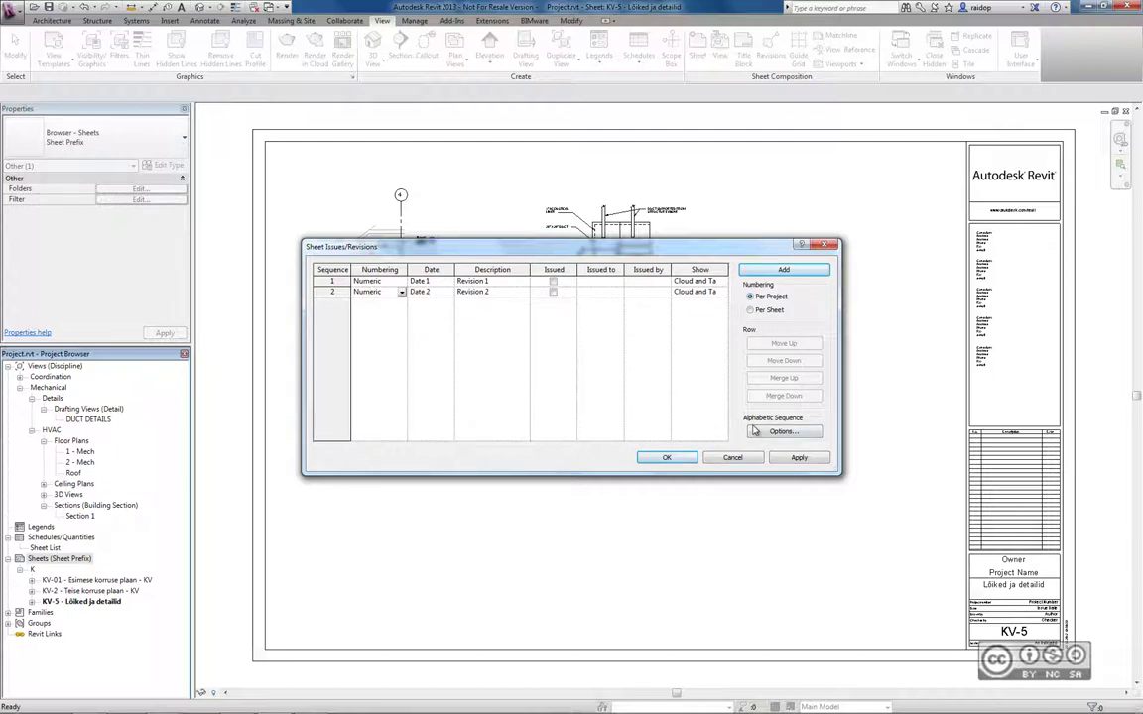
pyautogui.click(800, 433)
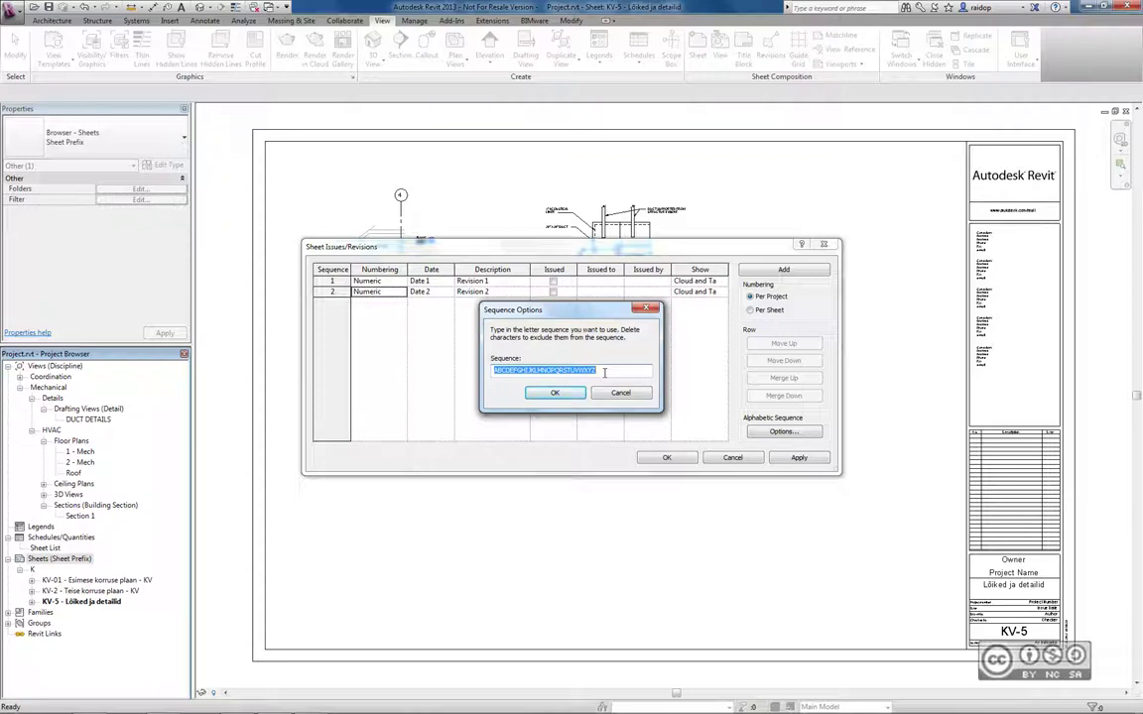
pyautogui.press('Return')
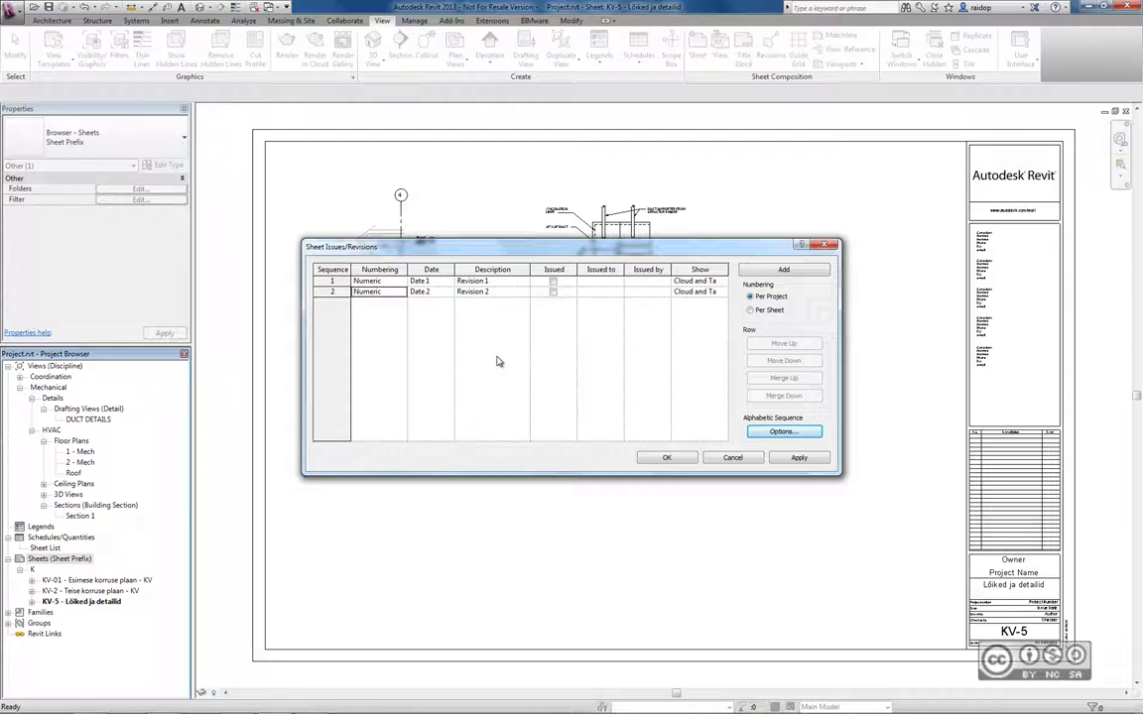
pyautogui.click(663, 457)
# Sketch a revision cloud around the Roof level marker on sheet KV-5's section and finish it
pyautogui.click(205, 21)
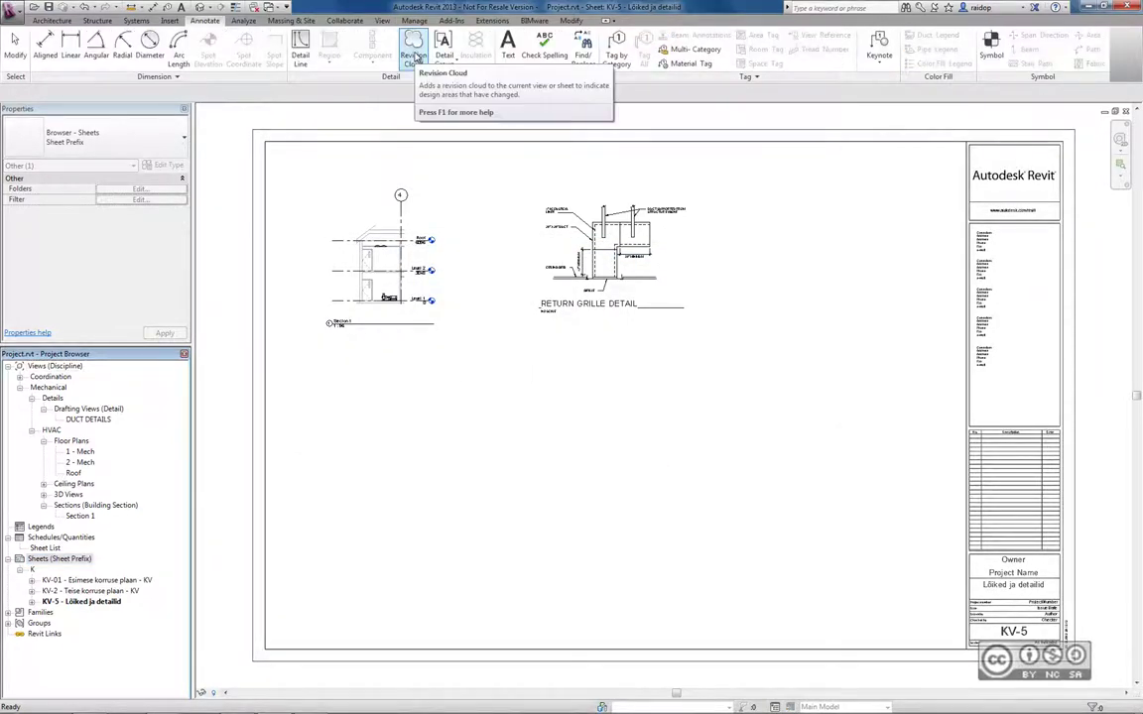
pyautogui.click(413, 56)
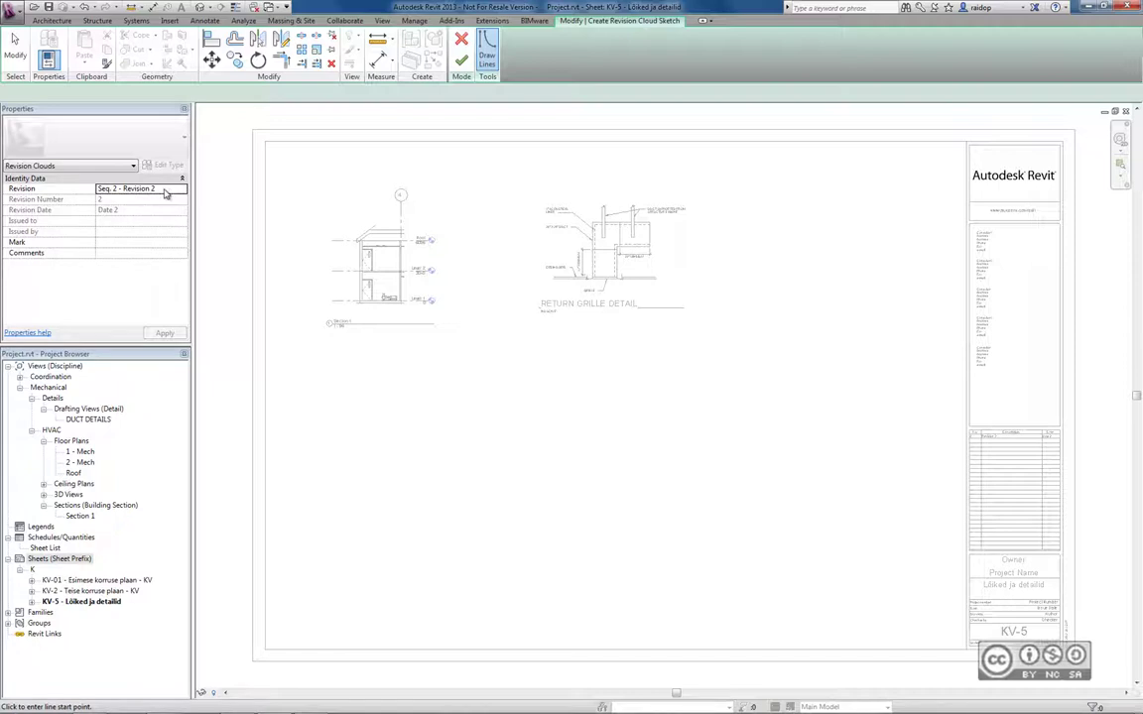
pyautogui.click(441, 231)
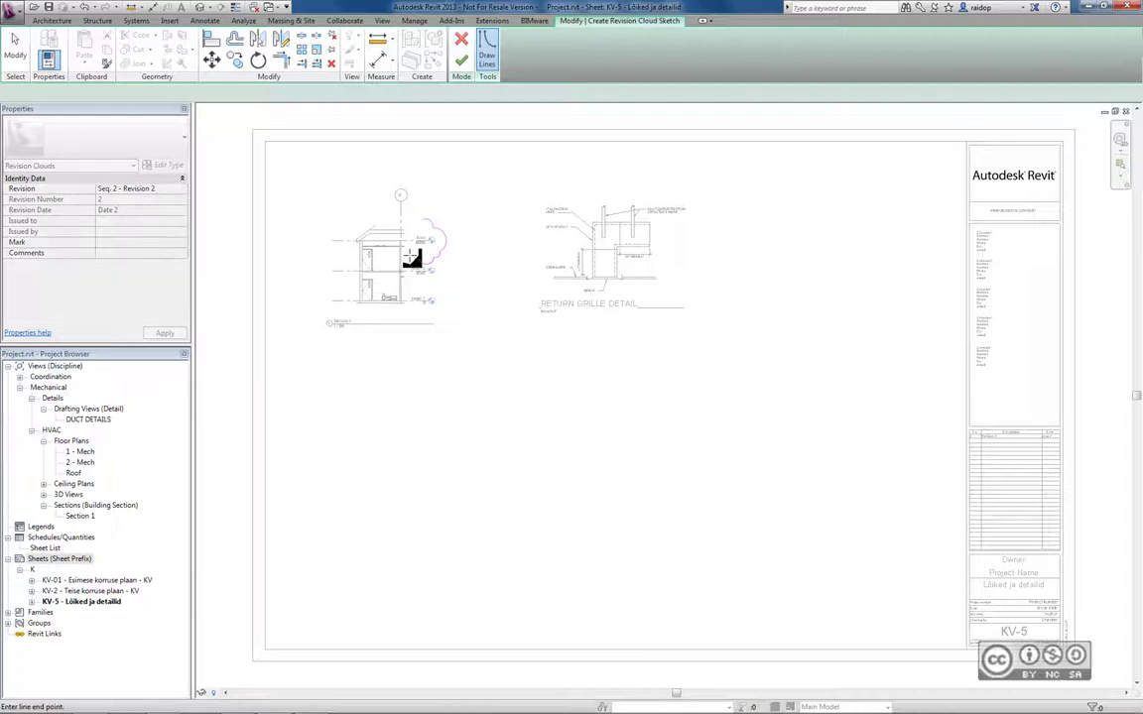
pyautogui.click(408, 230)
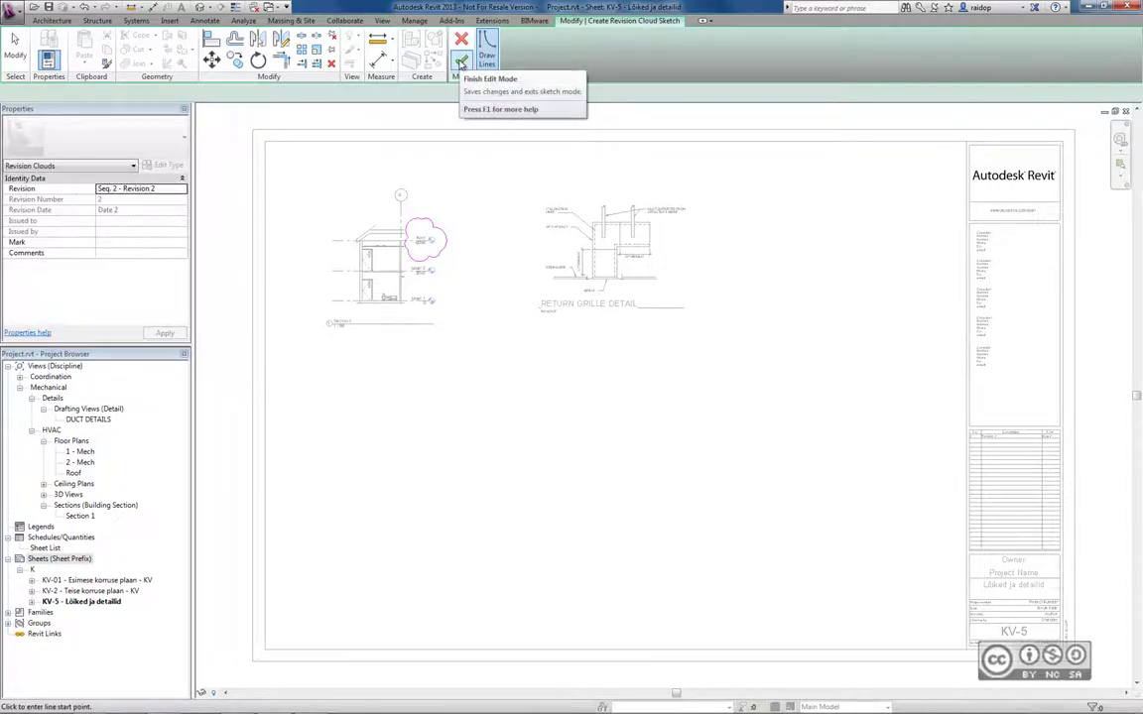
pyautogui.click(461, 64)
pyautogui.scroll(2, 417, 243)
pyautogui.scroll(2, 403, 236)
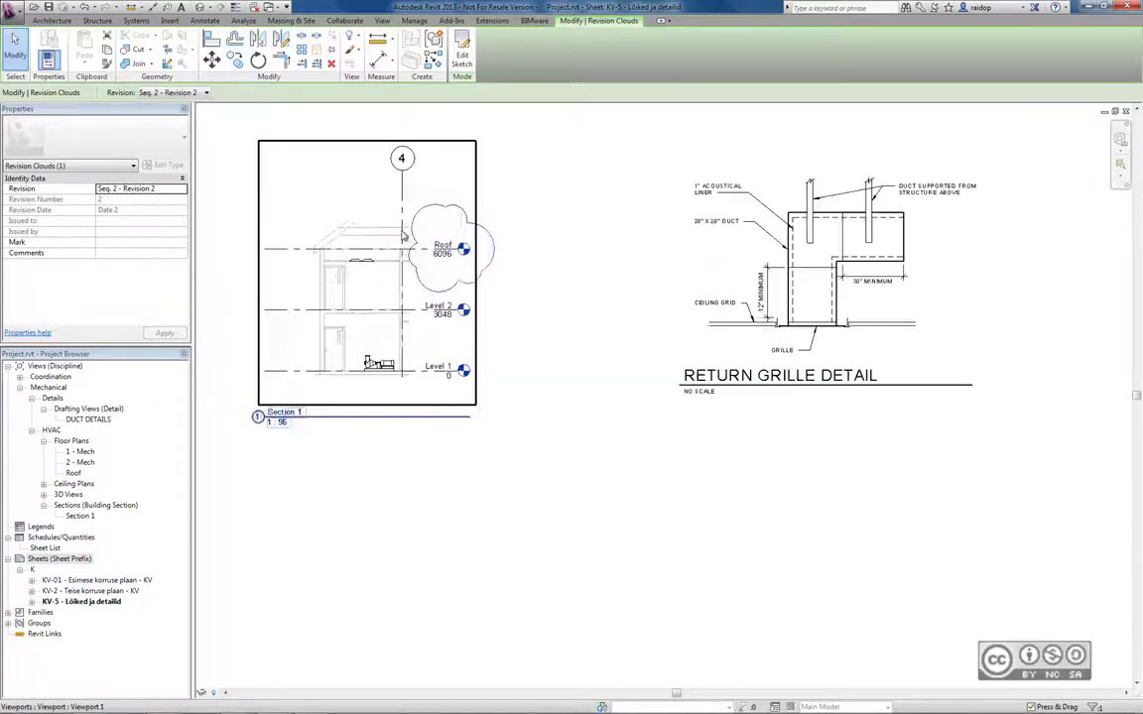
pyautogui.scroll(1, 426, 238)
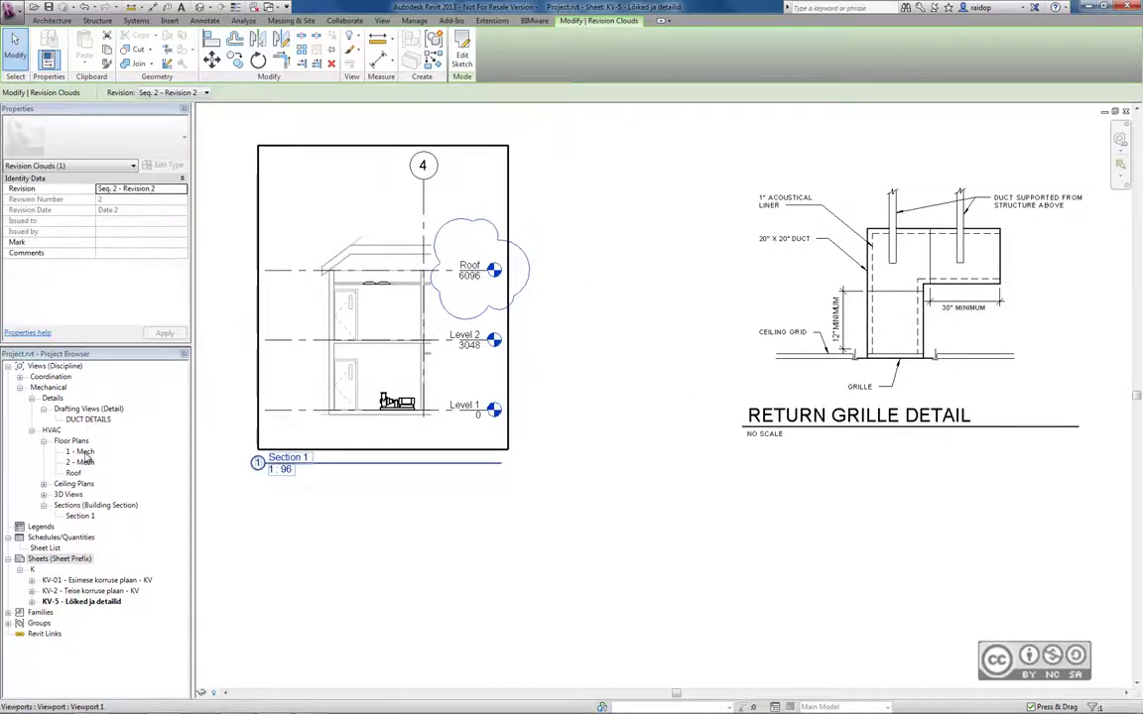
pyautogui.press('Escape')
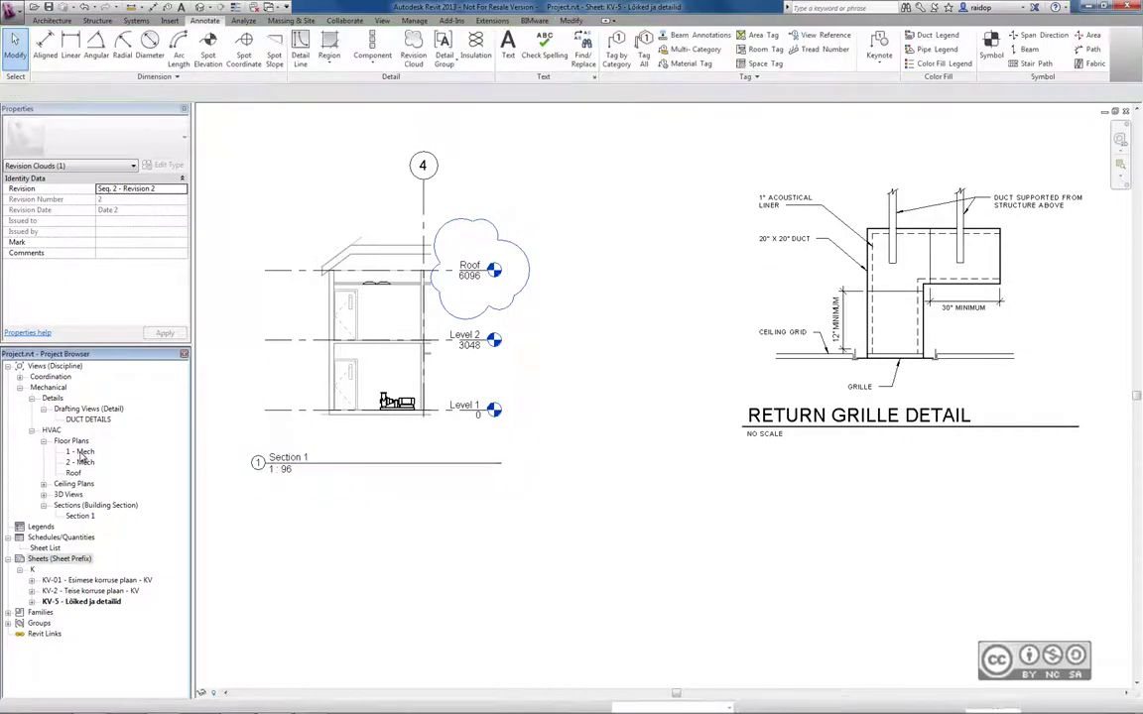
# Open floor plan 1 - Mech and start a new revision cloud there
pyautogui.doubleClick(82, 453)
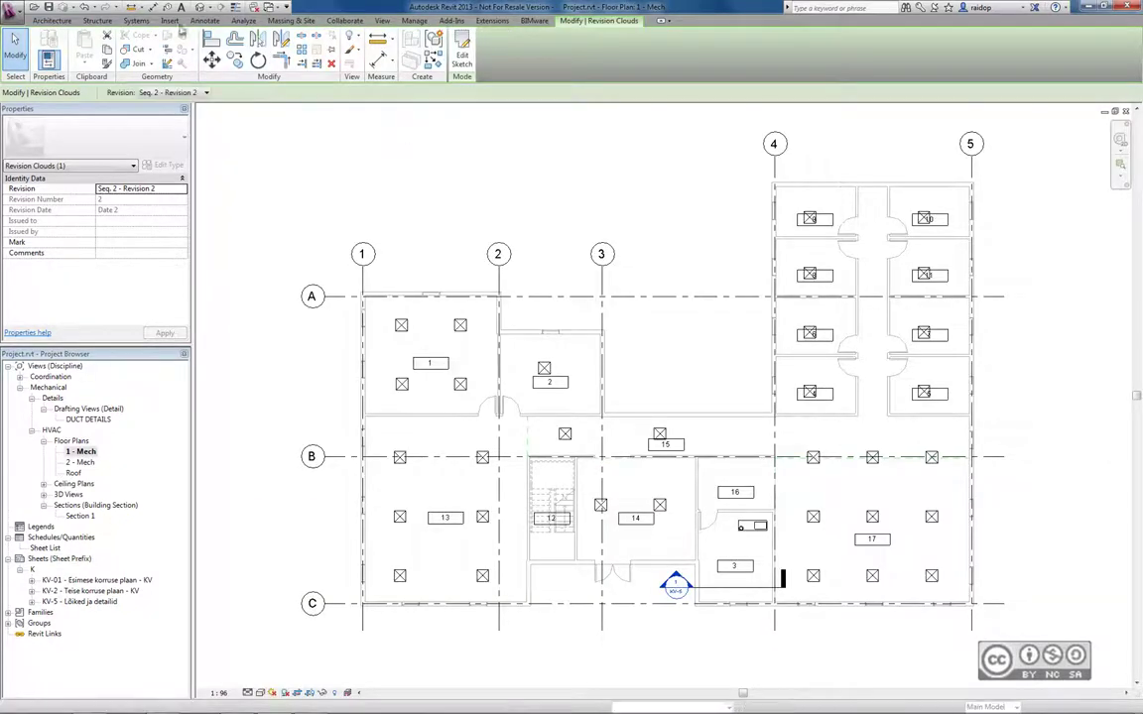
pyautogui.click(202, 20)
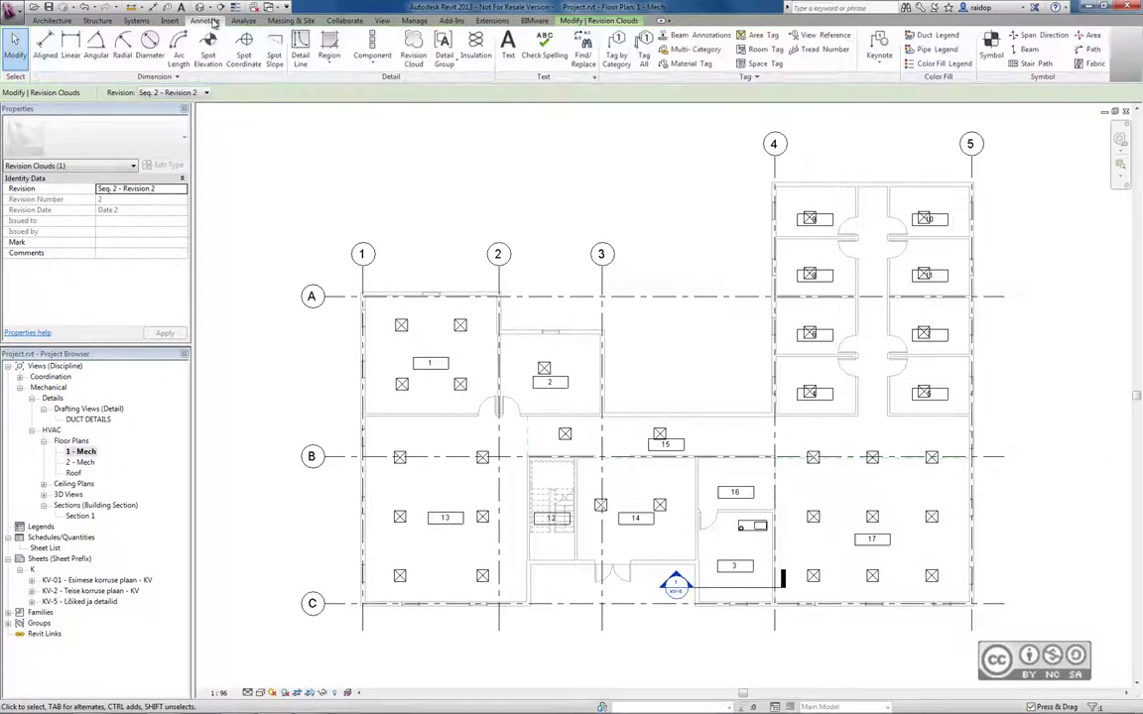
pyautogui.click(414, 45)
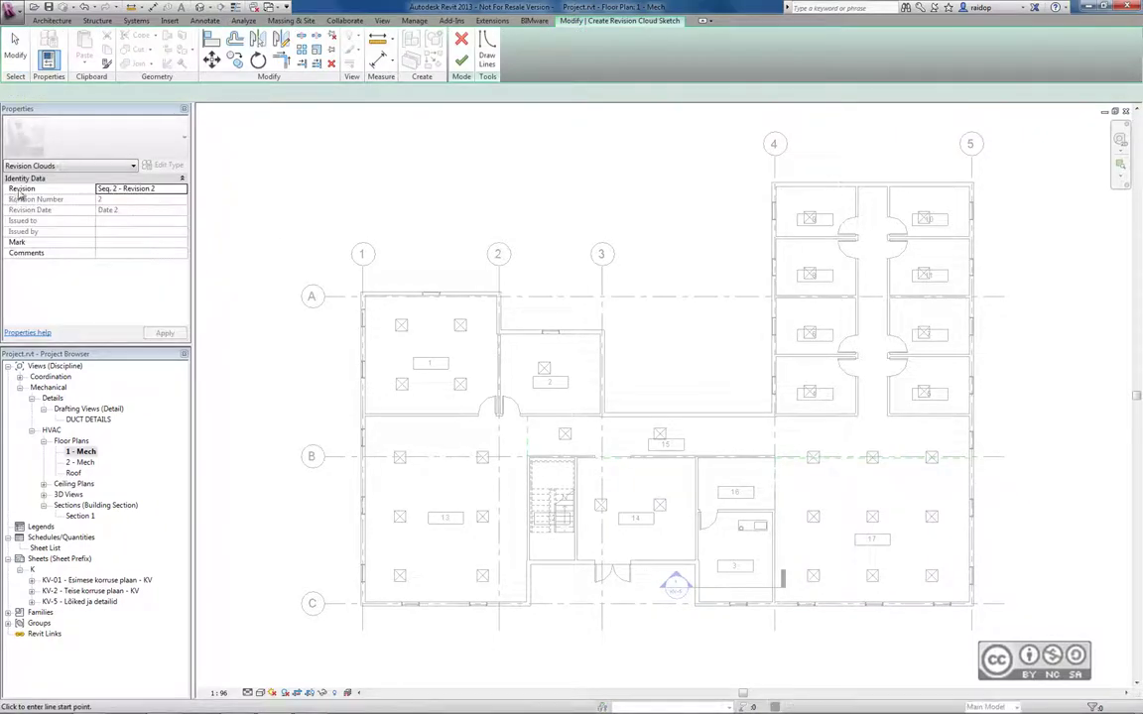
# Draw a Revision 2 cloud beside room 2 on plan 1 - Mech, then reopen sheet KV-5
pyautogui.click(612, 384)
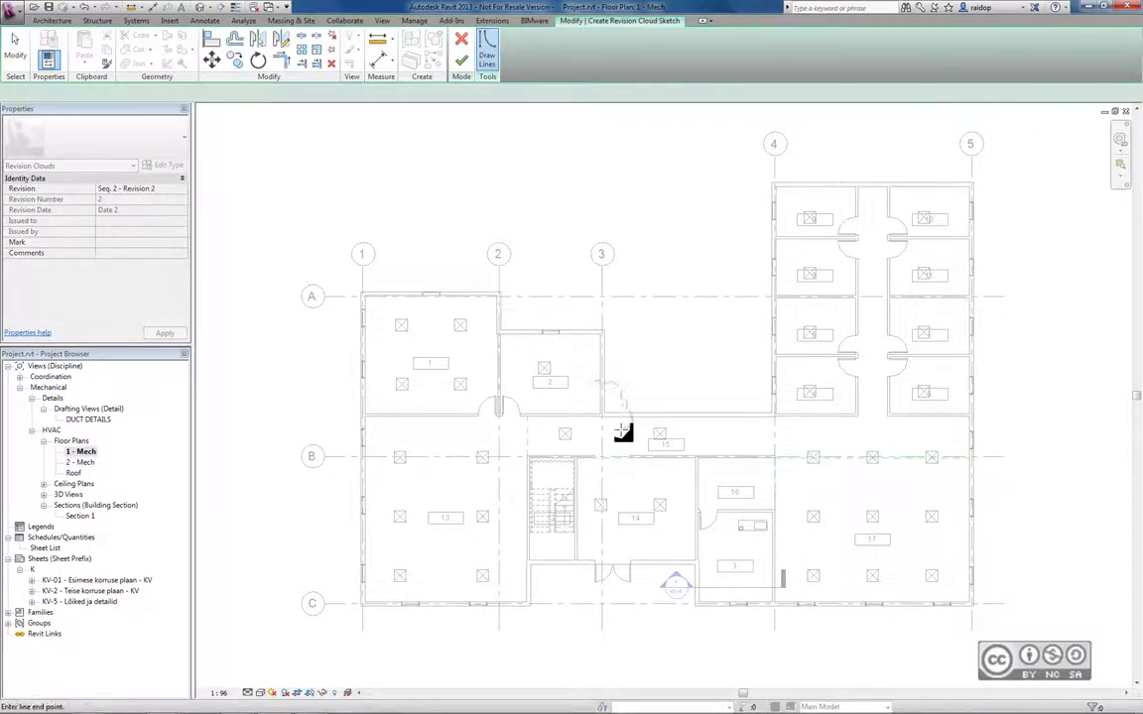
pyautogui.click(619, 427)
pyautogui.click(571, 418)
pyautogui.click(593, 383)
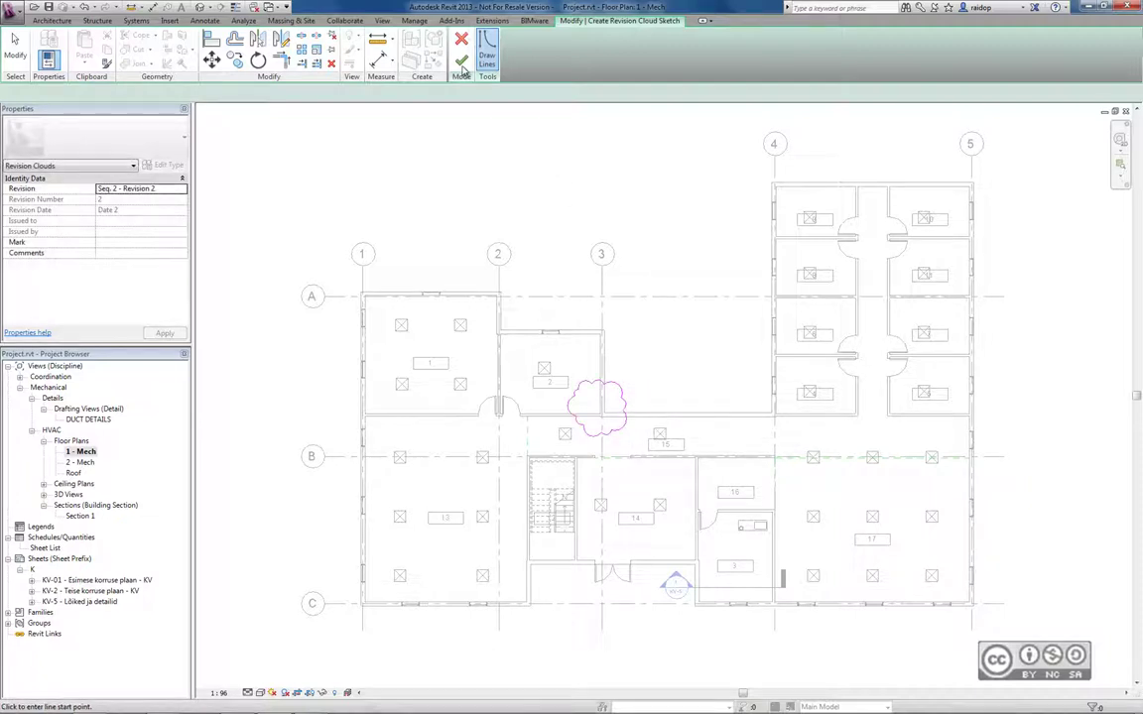
pyautogui.click(463, 65)
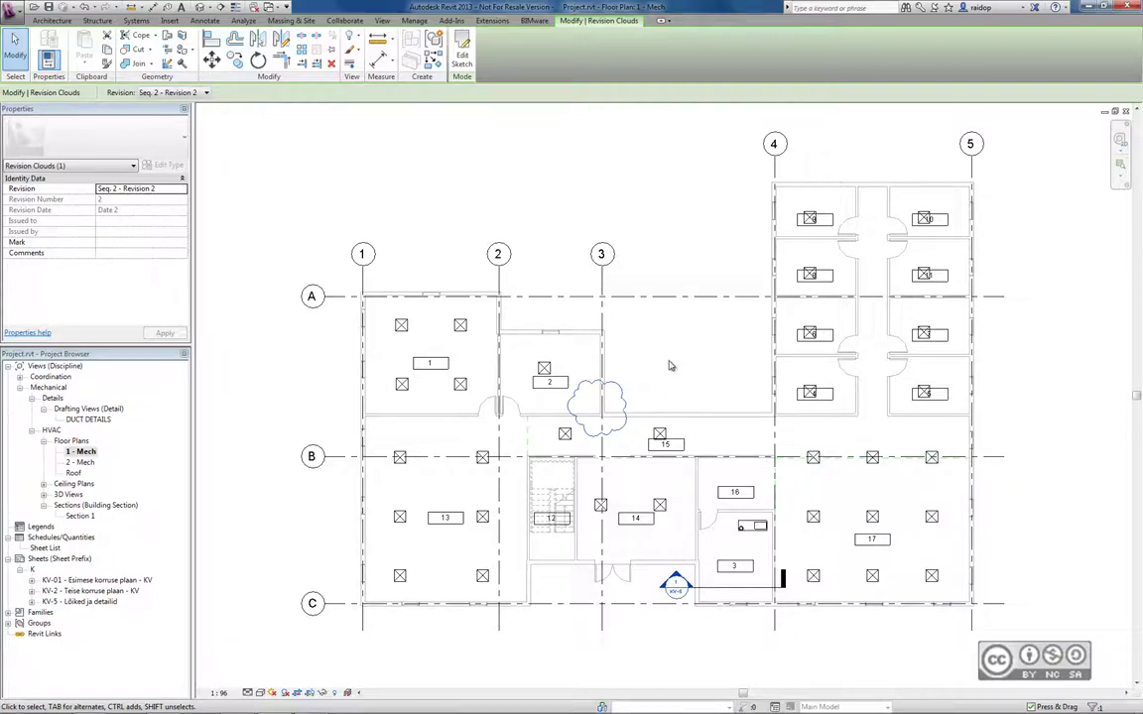
pyautogui.doubleClick(86, 602)
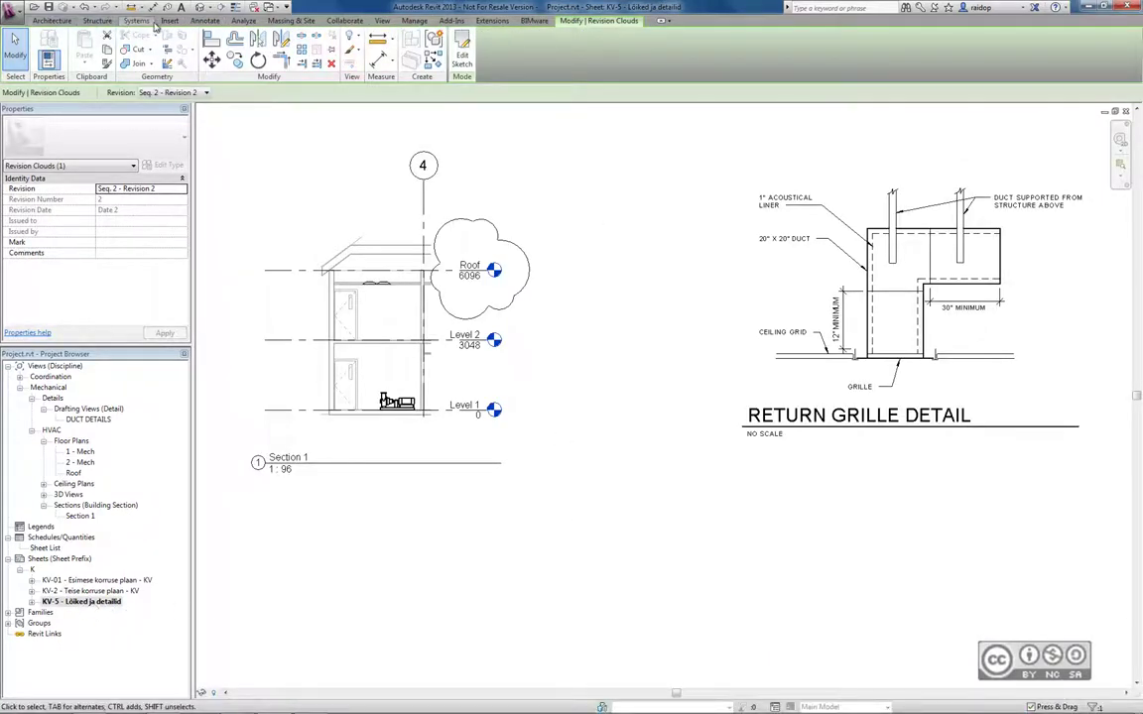
# Mark Revisions 1 and 2 as issued in the revision table
pyautogui.click(382, 19)
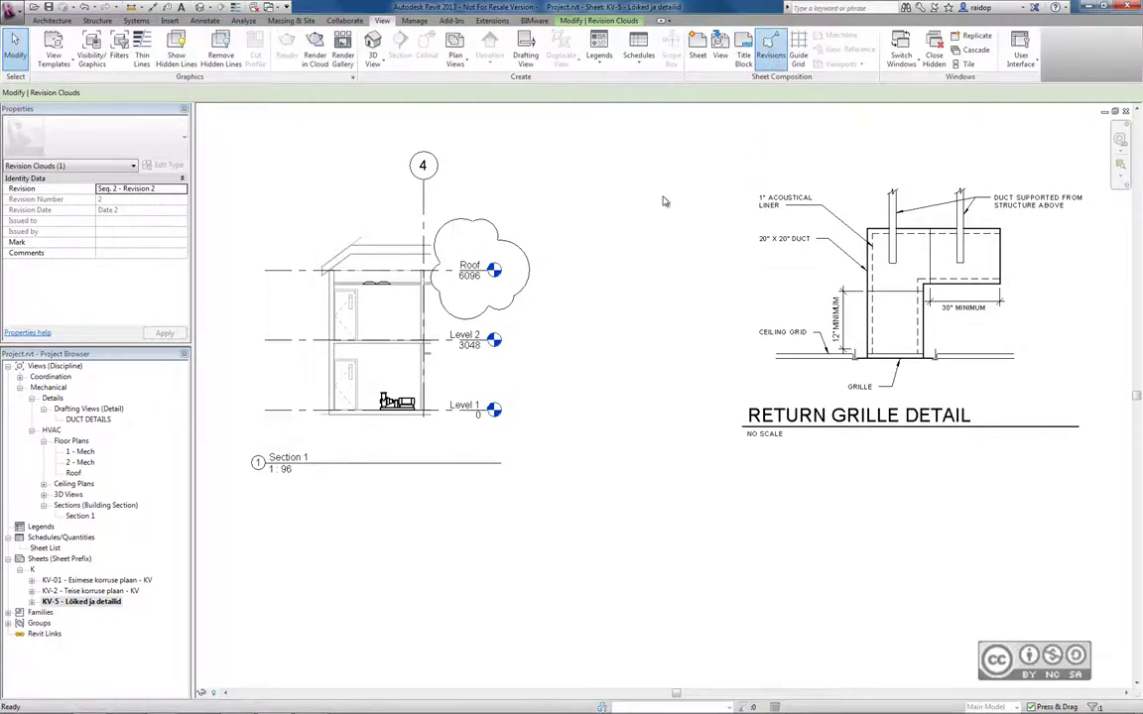
pyautogui.click(771, 46)
pyautogui.click(553, 282)
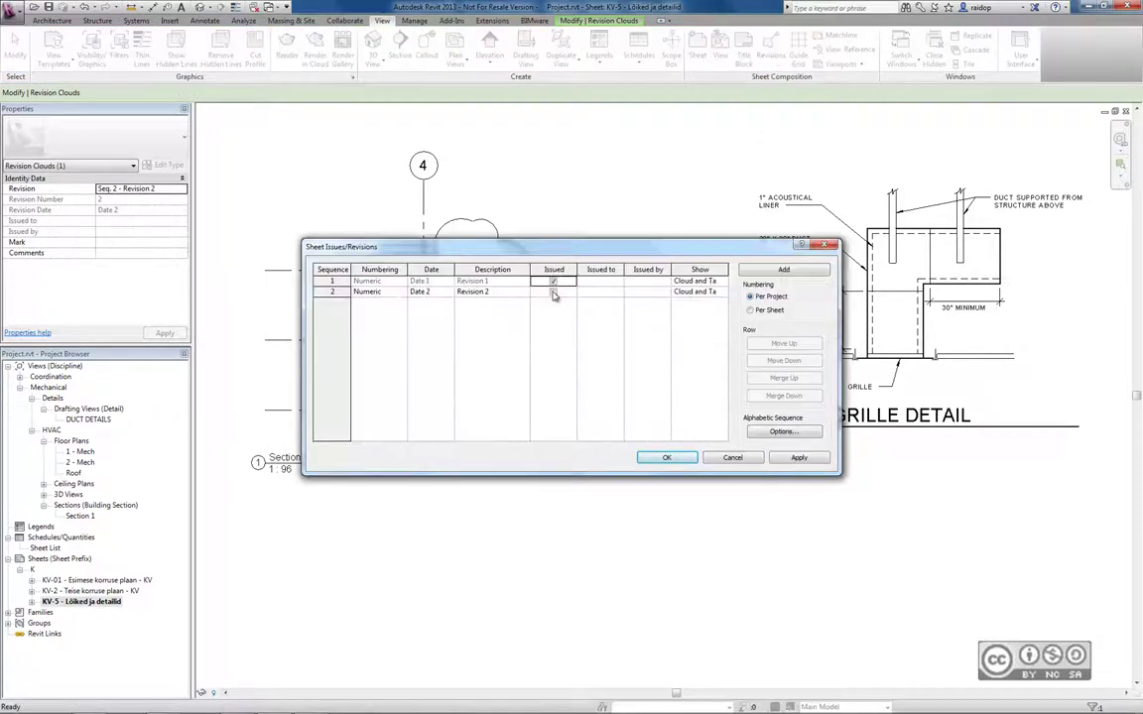
pyautogui.click(553, 292)
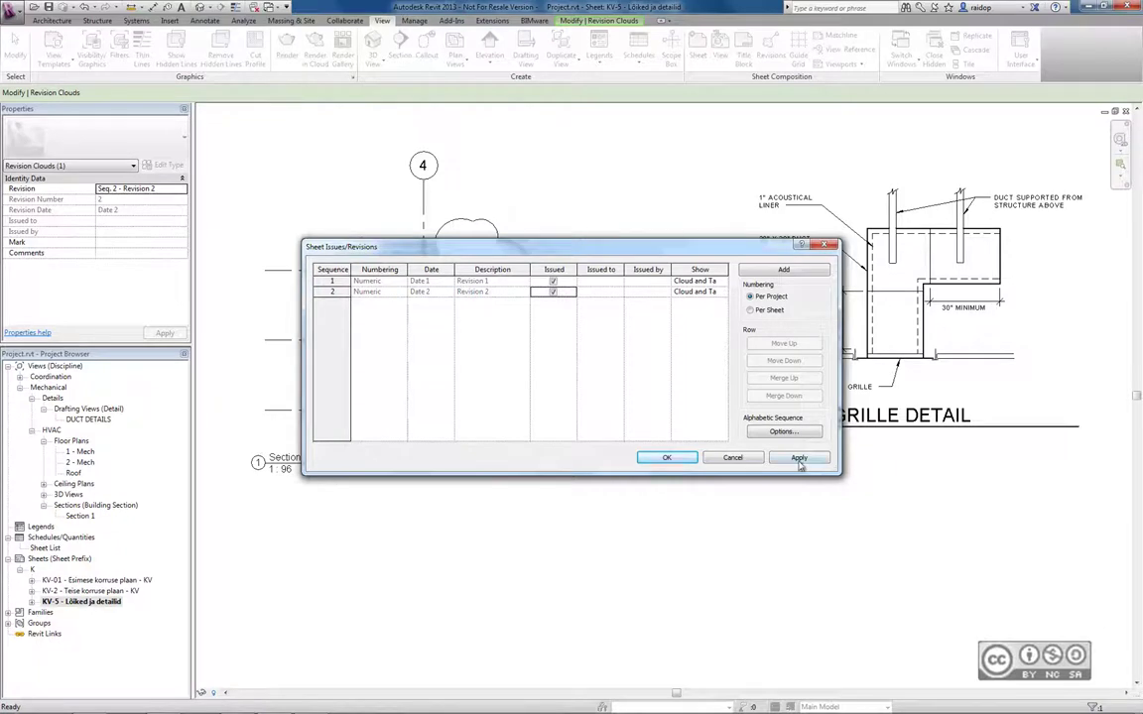
pyautogui.click(666, 459)
pyautogui.press('Escape')
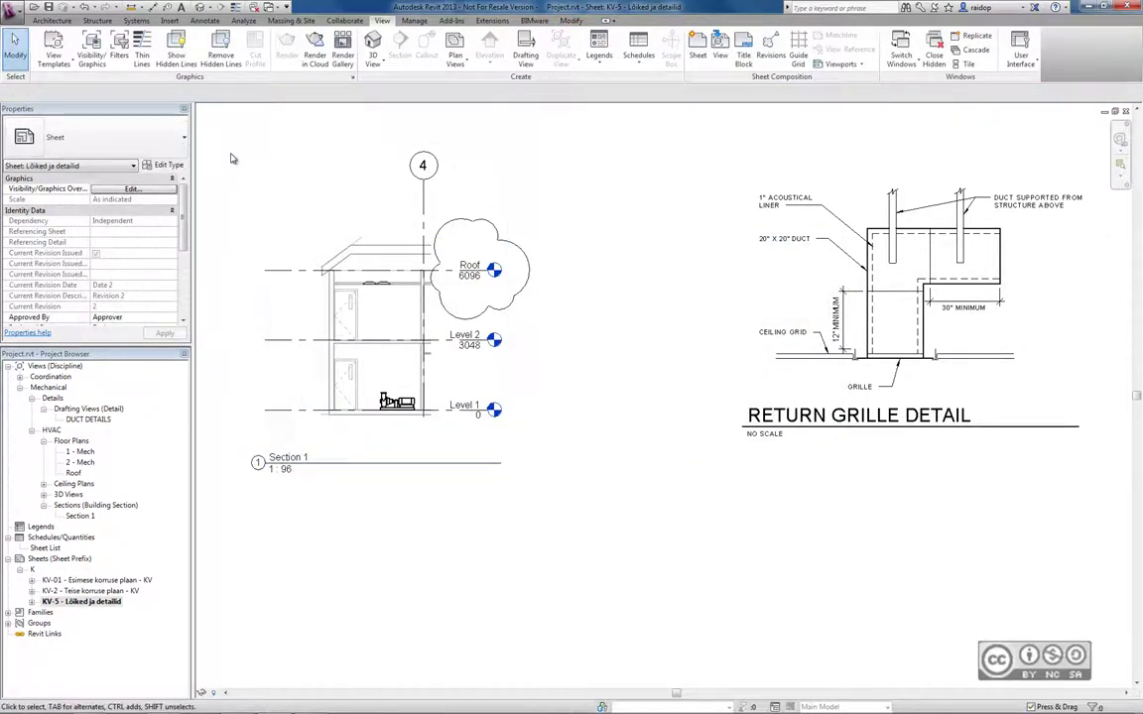
# Attempt a new revision cloud and dismiss the error about issued revisions
pyautogui.click(205, 21)
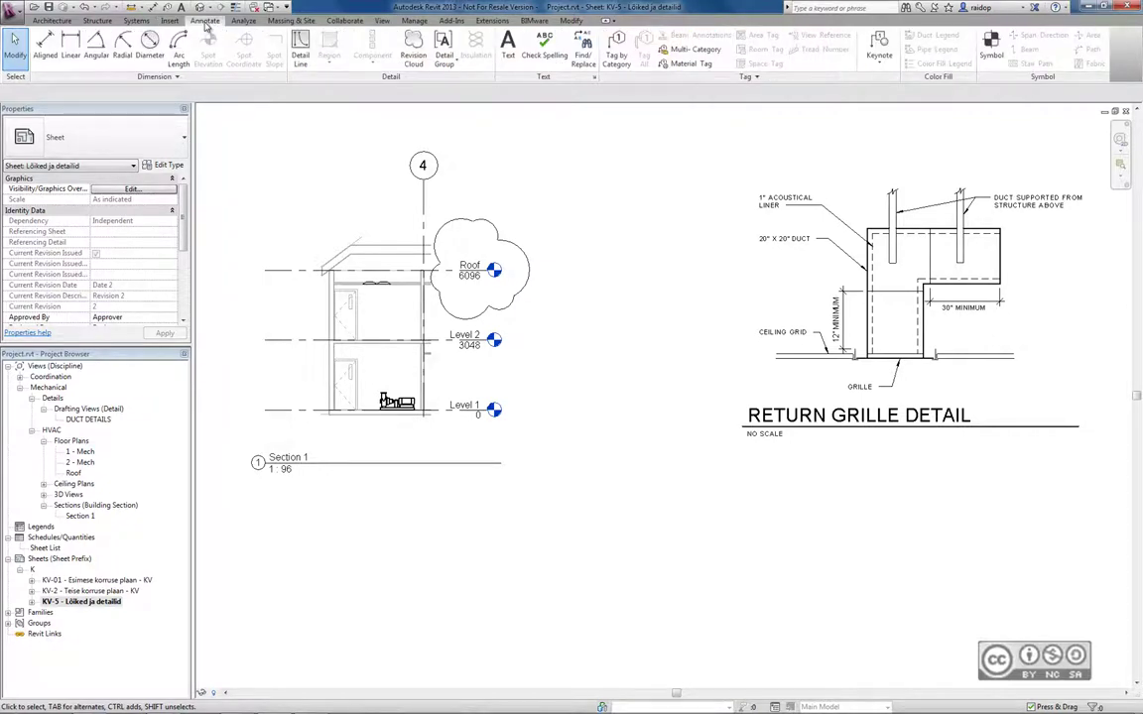
pyautogui.click(415, 54)
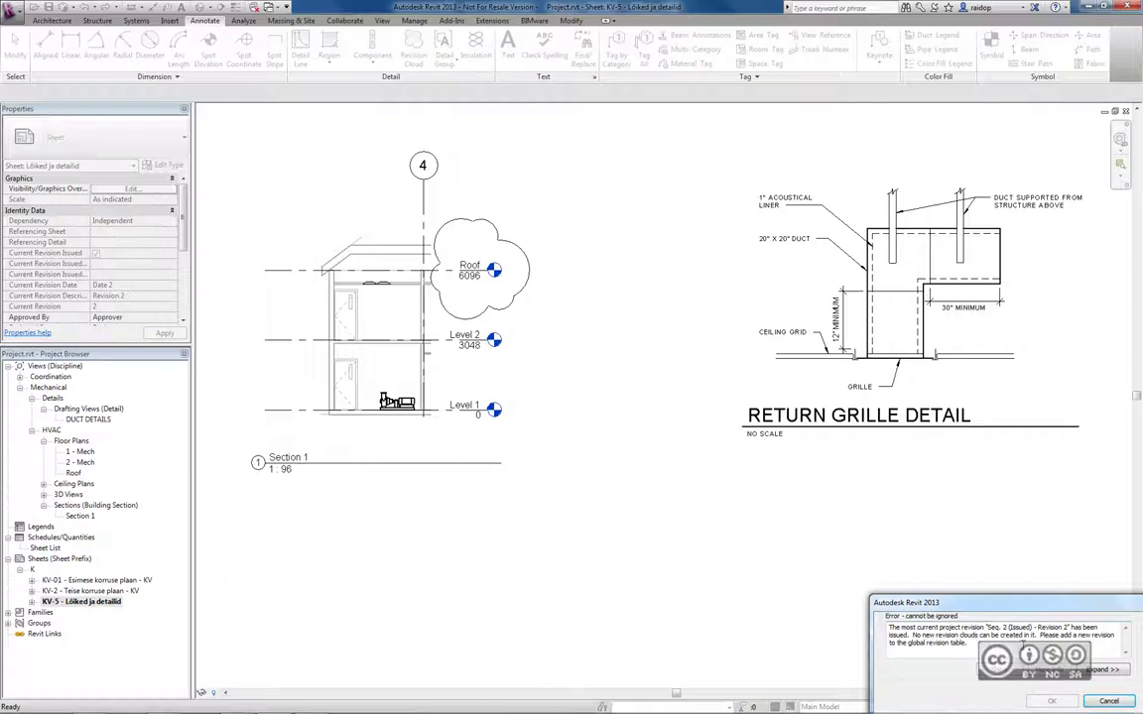
pyautogui.click(1105, 702)
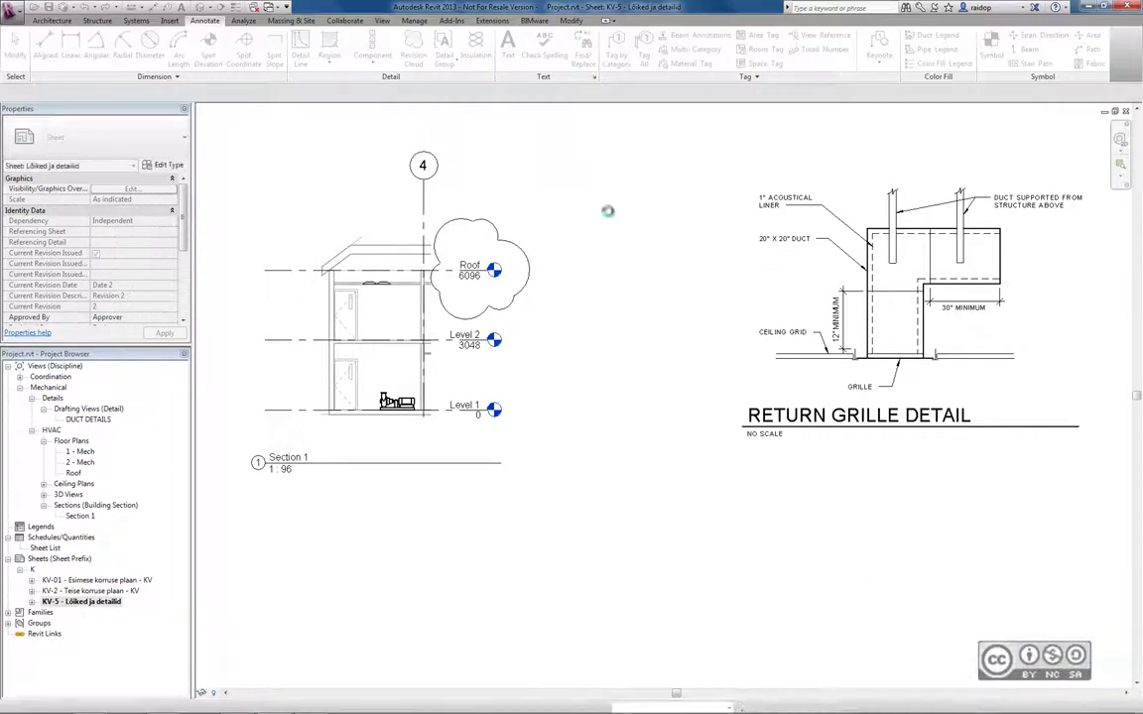
# Add an unissued Revision 3 (Date 3) to the revision table
pyautogui.click(382, 21)
pyautogui.click(770, 45)
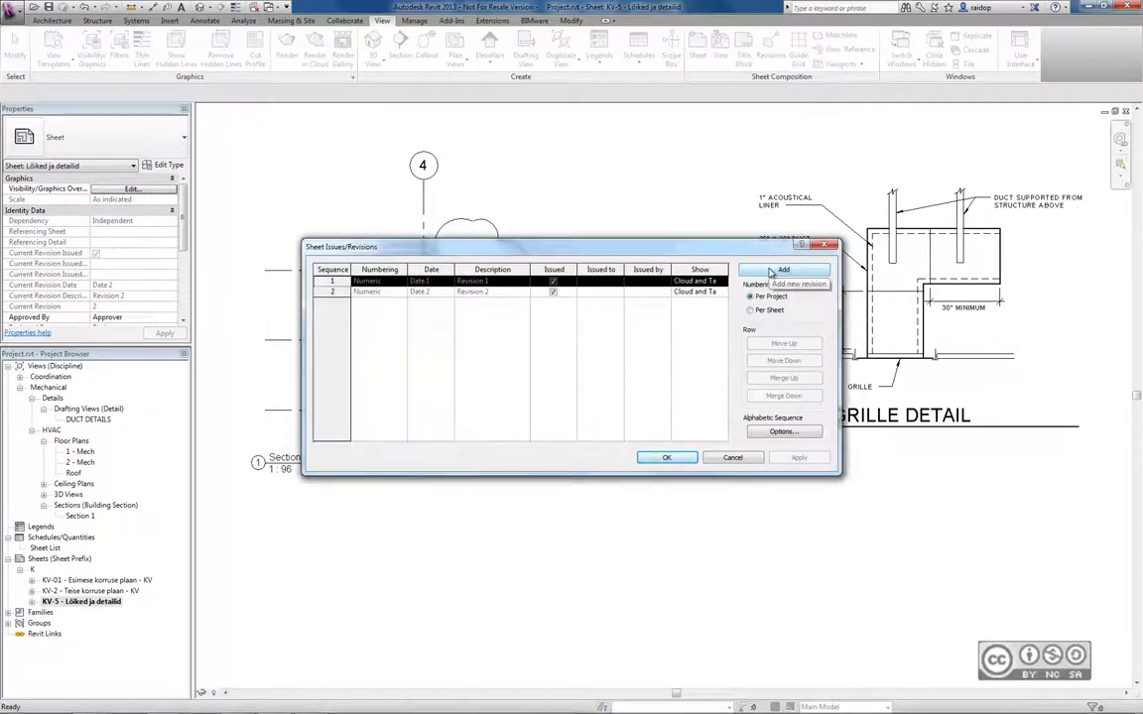
pyautogui.click(772, 271)
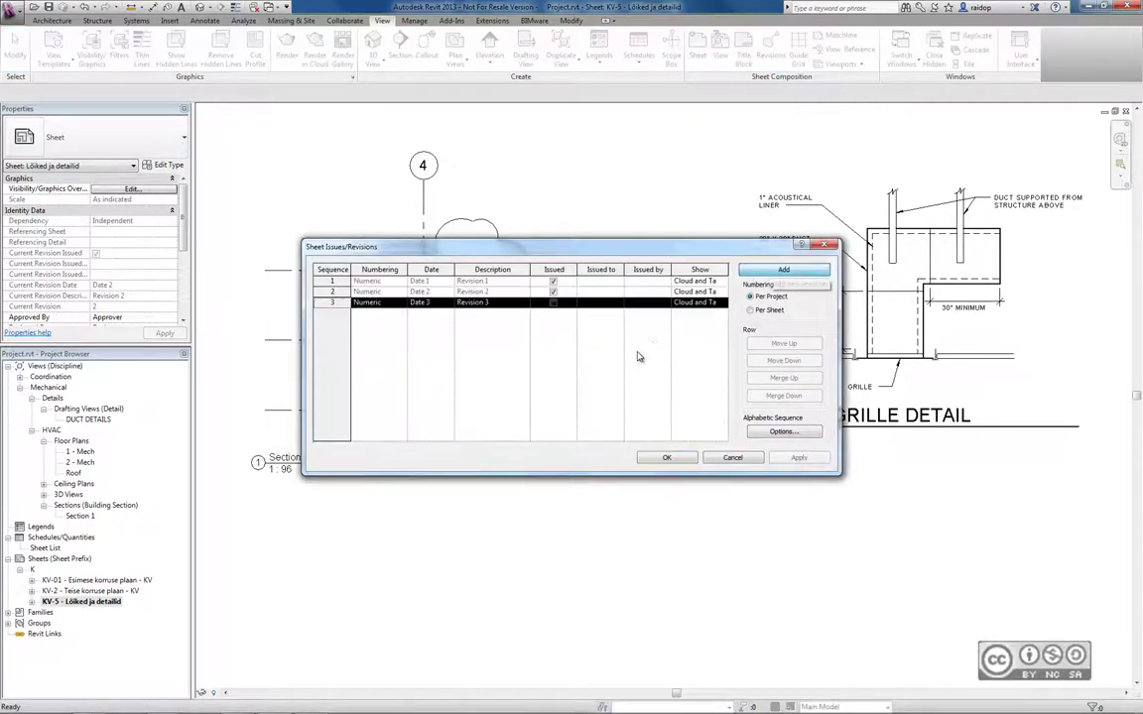
pyautogui.click(669, 457)
pyautogui.click(205, 21)
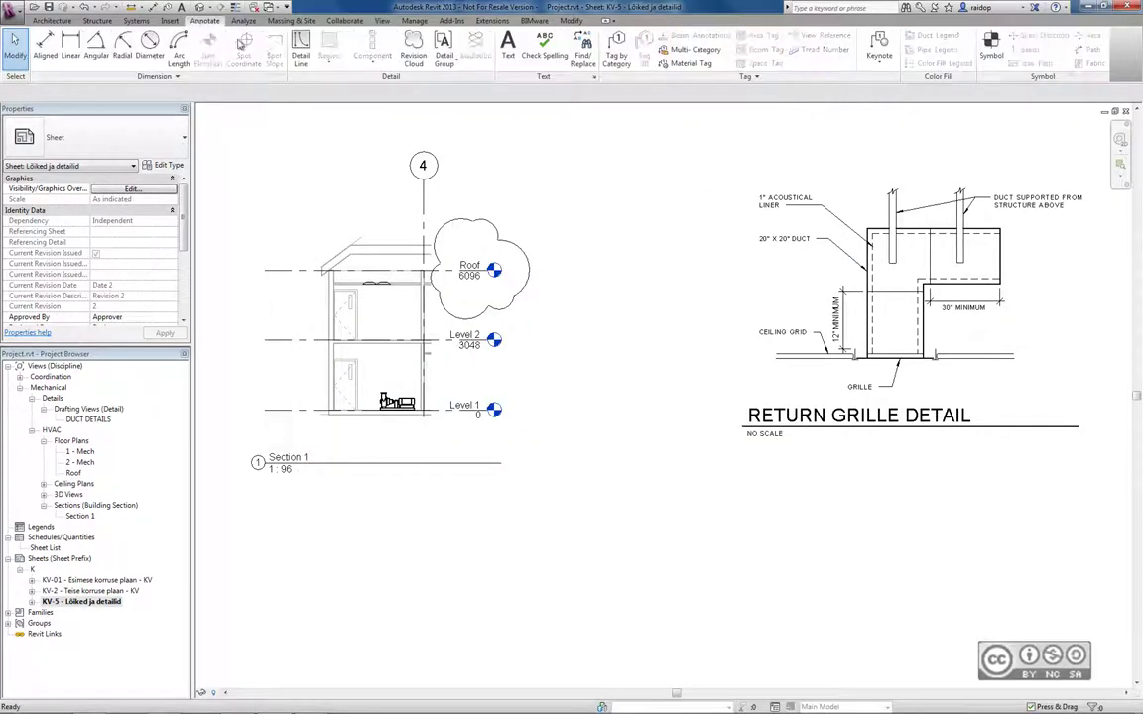
pyautogui.click(414, 45)
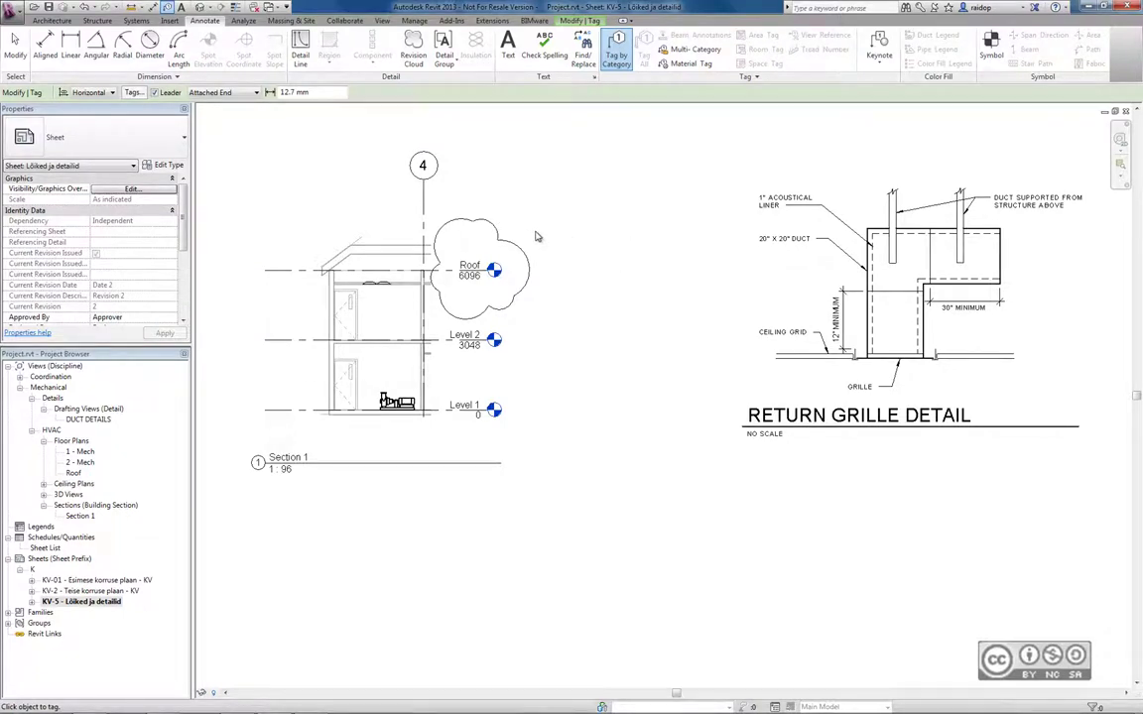
# Tag the Roof revision cloud with revision tag 2, loading M_Revision Tag.rfa from Annotations
pyautogui.press('Escape')
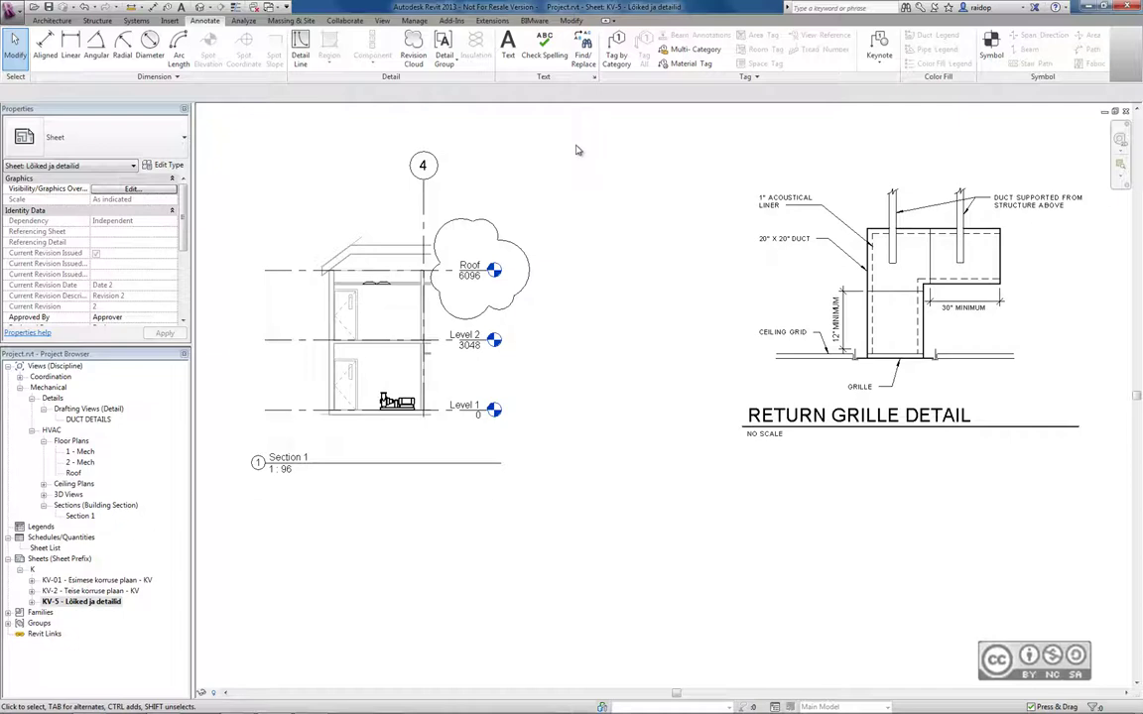
pyautogui.click(616, 49)
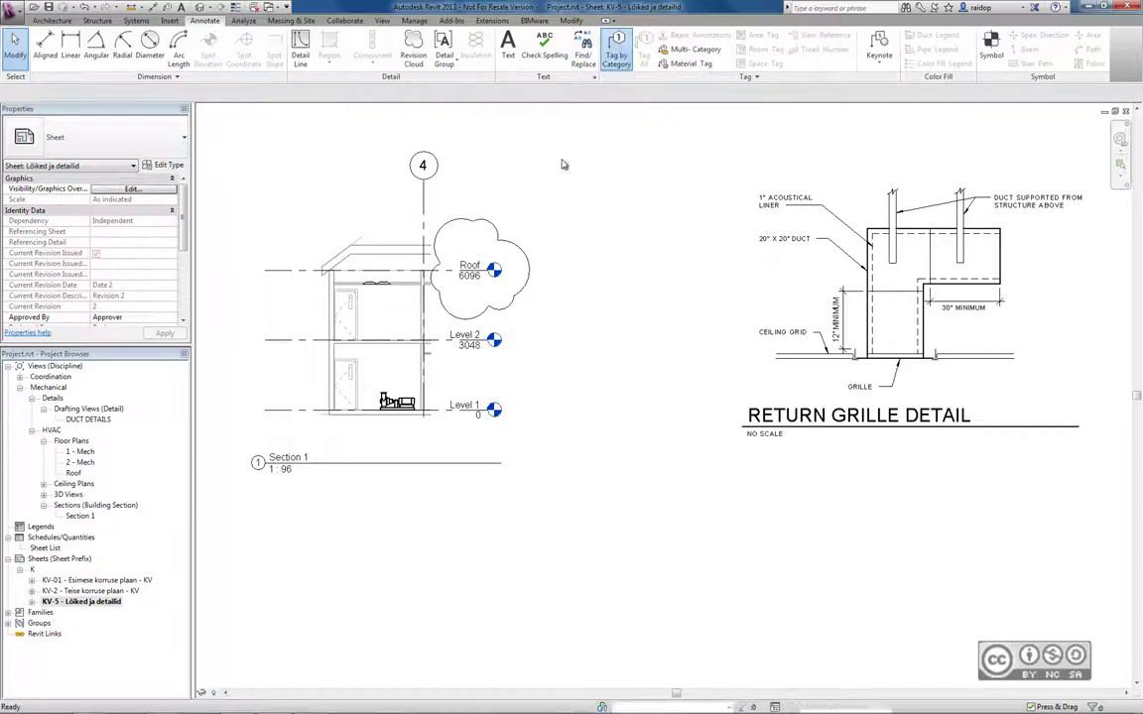
pyautogui.click(509, 246)
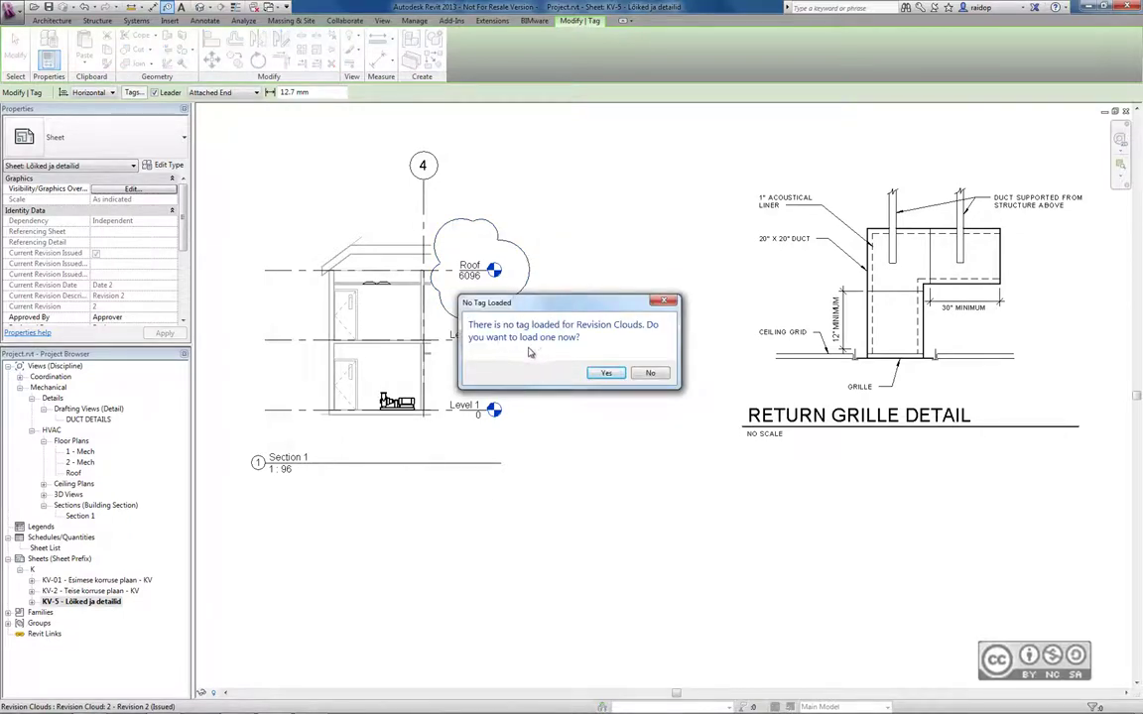
pyautogui.click(607, 374)
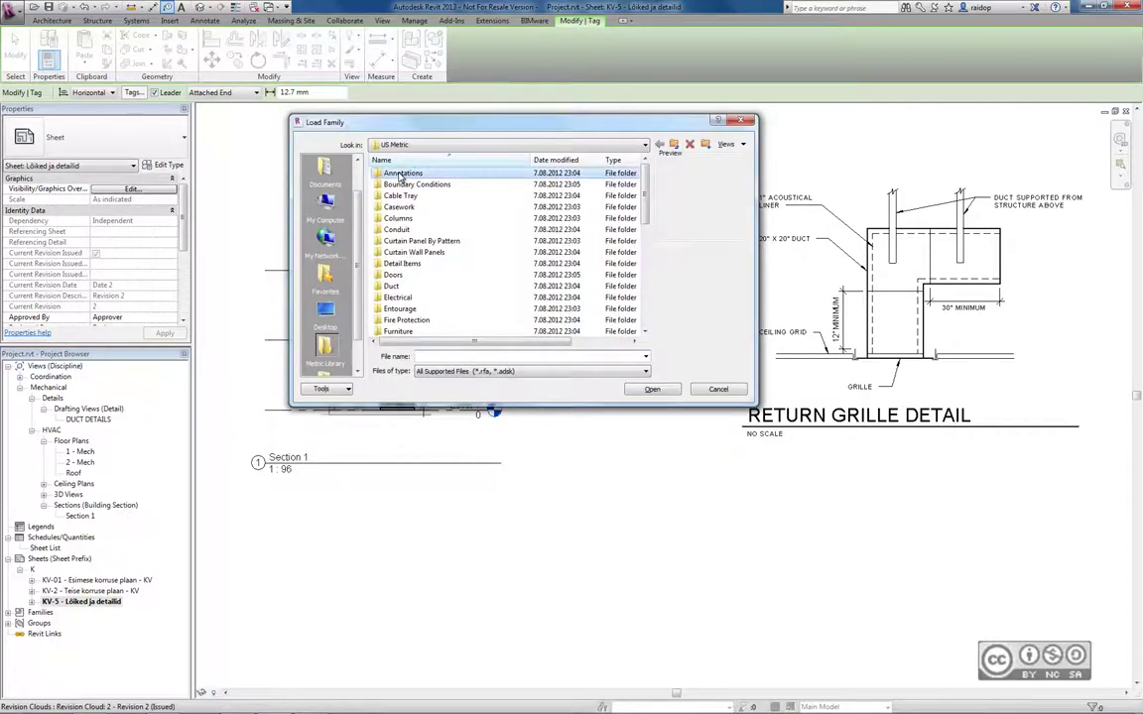
pyautogui.scroll(-13, 400, 176)
pyautogui.click(409, 275)
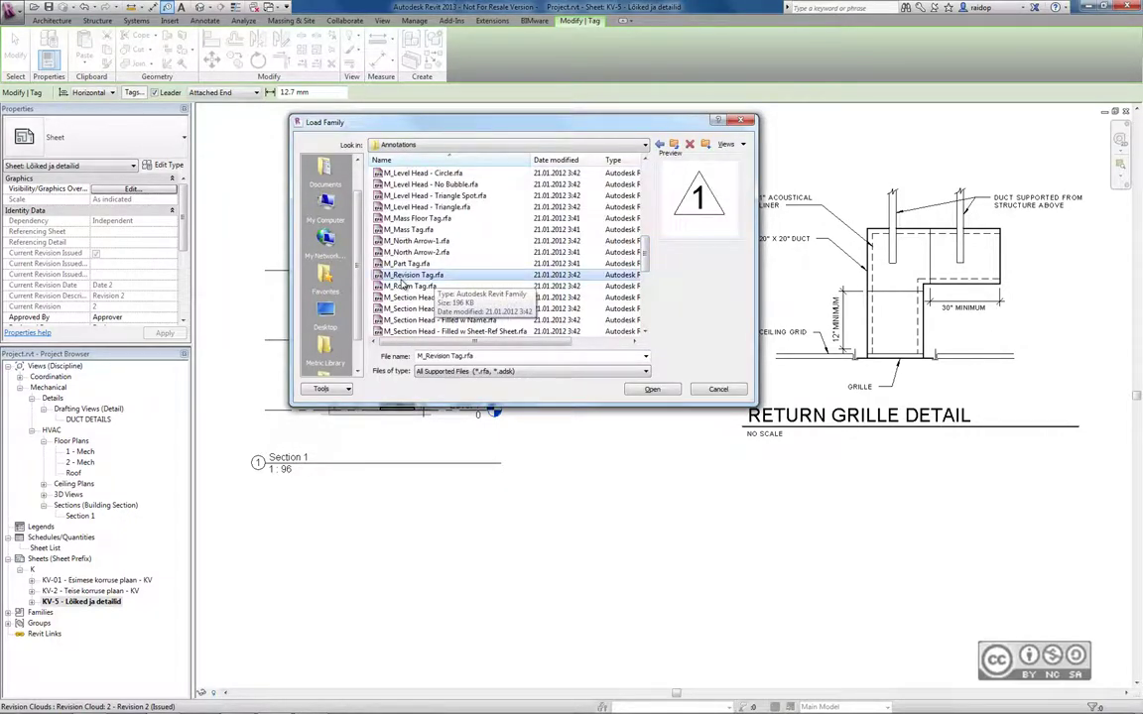
pyautogui.click(652, 389)
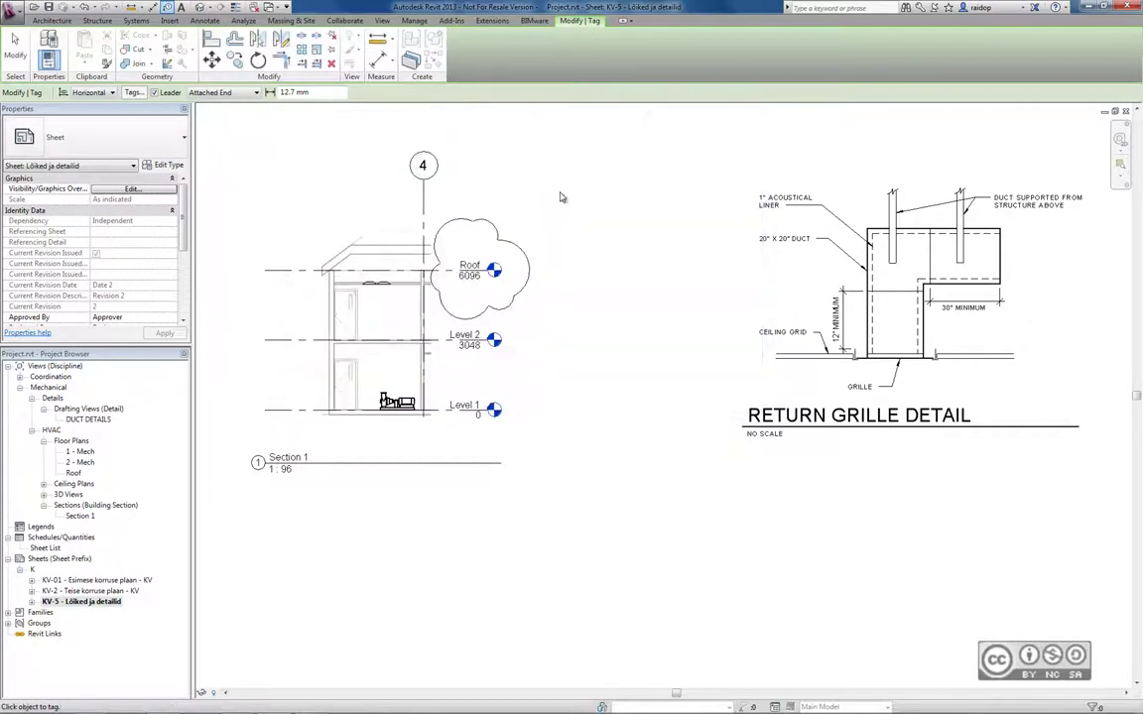
pyautogui.click(506, 243)
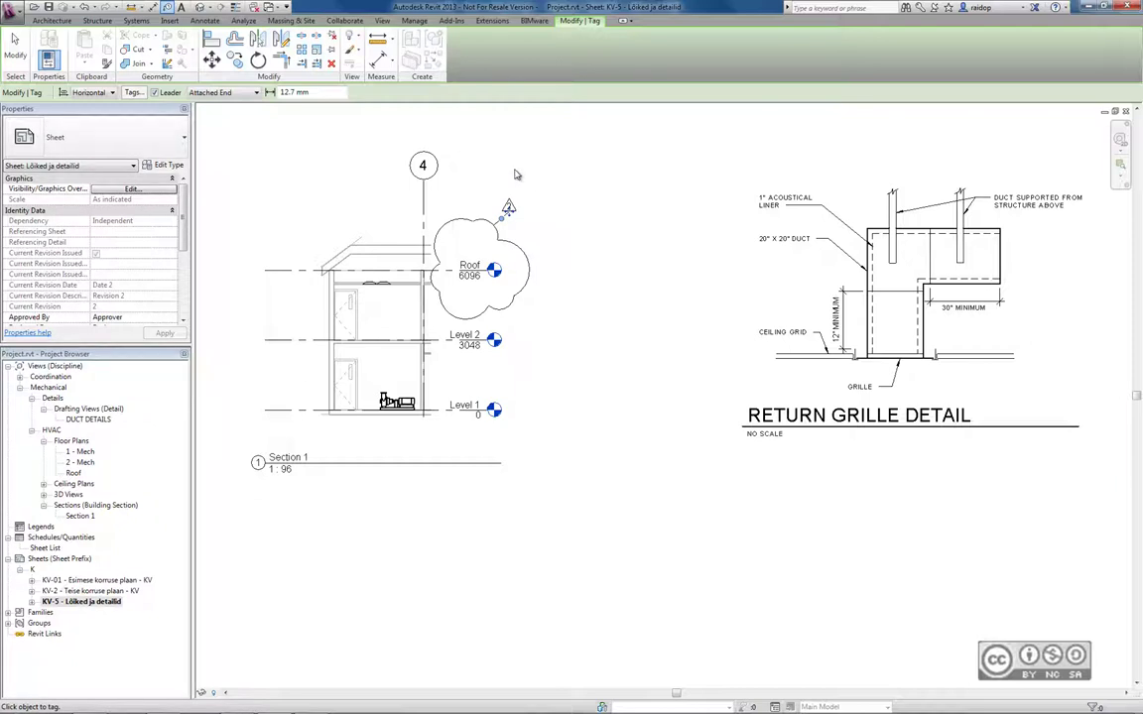
pyautogui.click(12, 50)
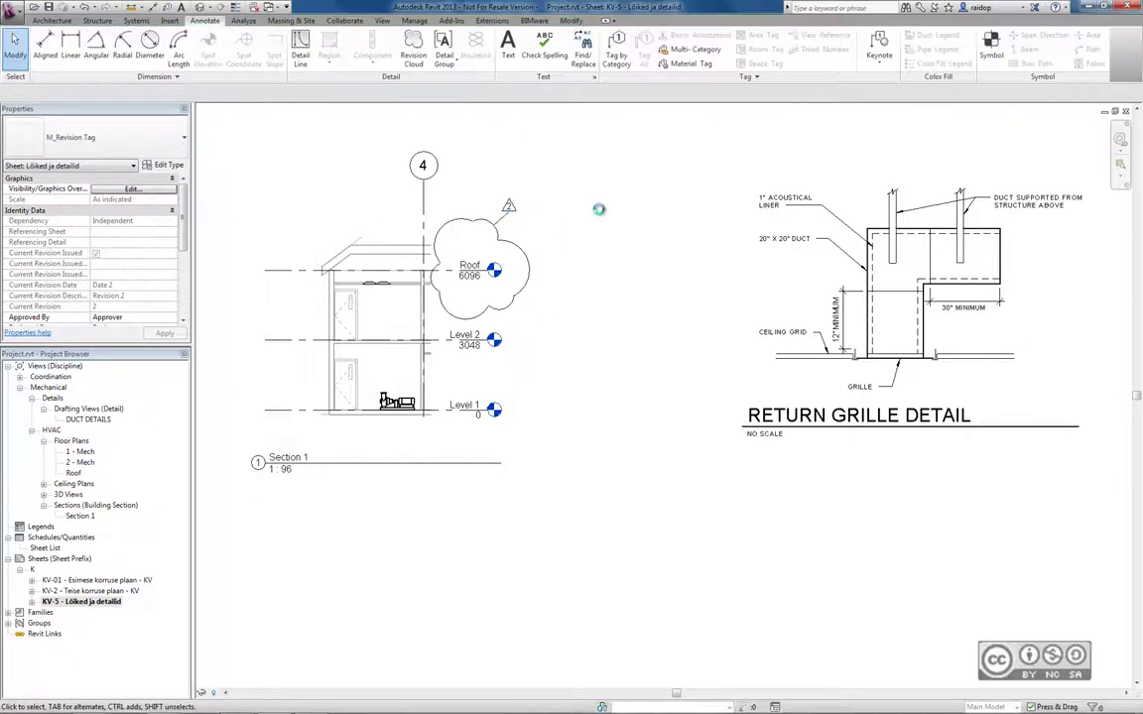
pyautogui.click(381, 21)
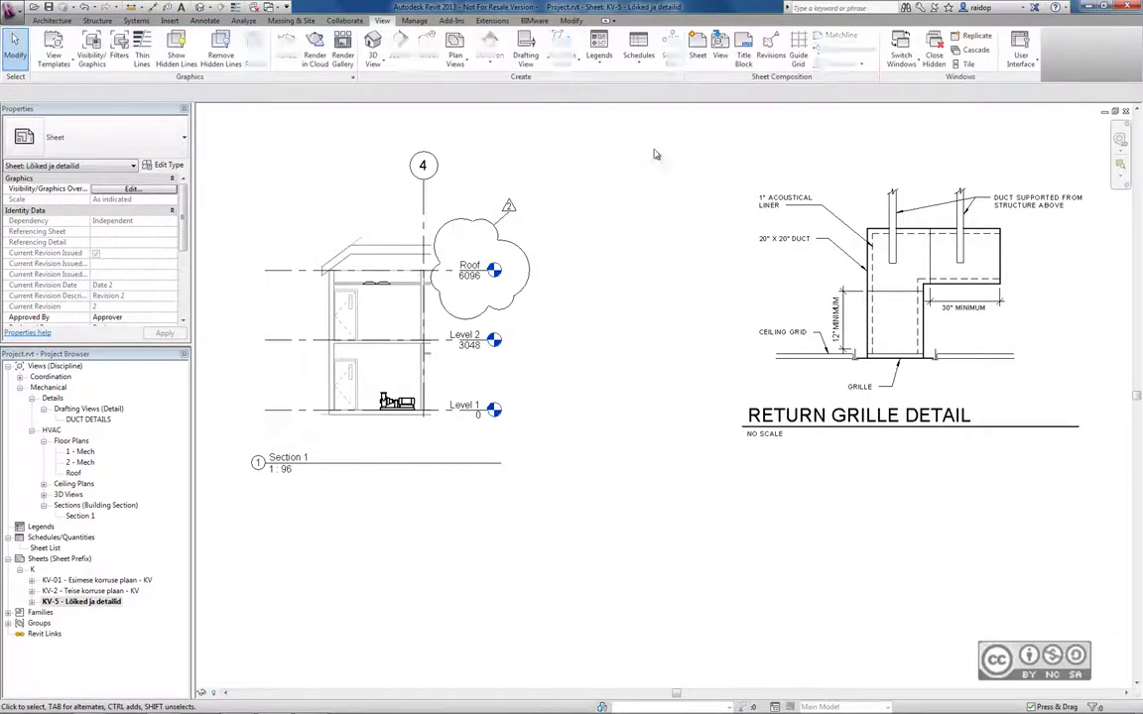
# Sketch a new revision cloud at the section's lower left near Level 1
pyautogui.click(770, 49)
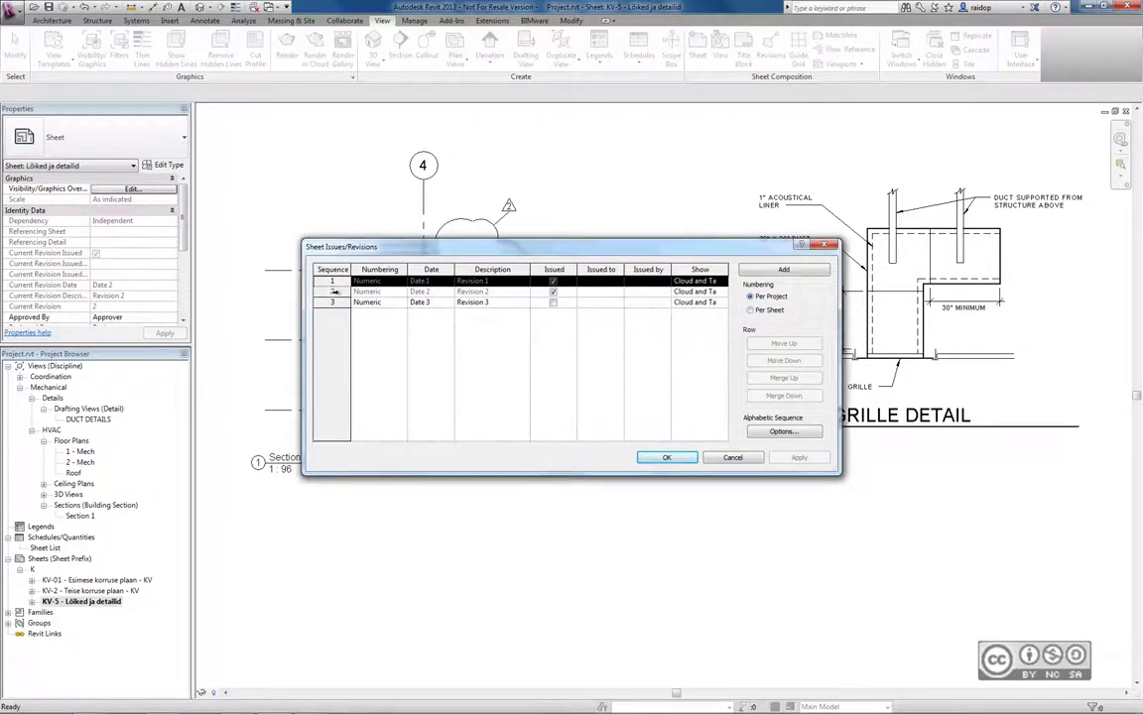
pyautogui.press('Return')
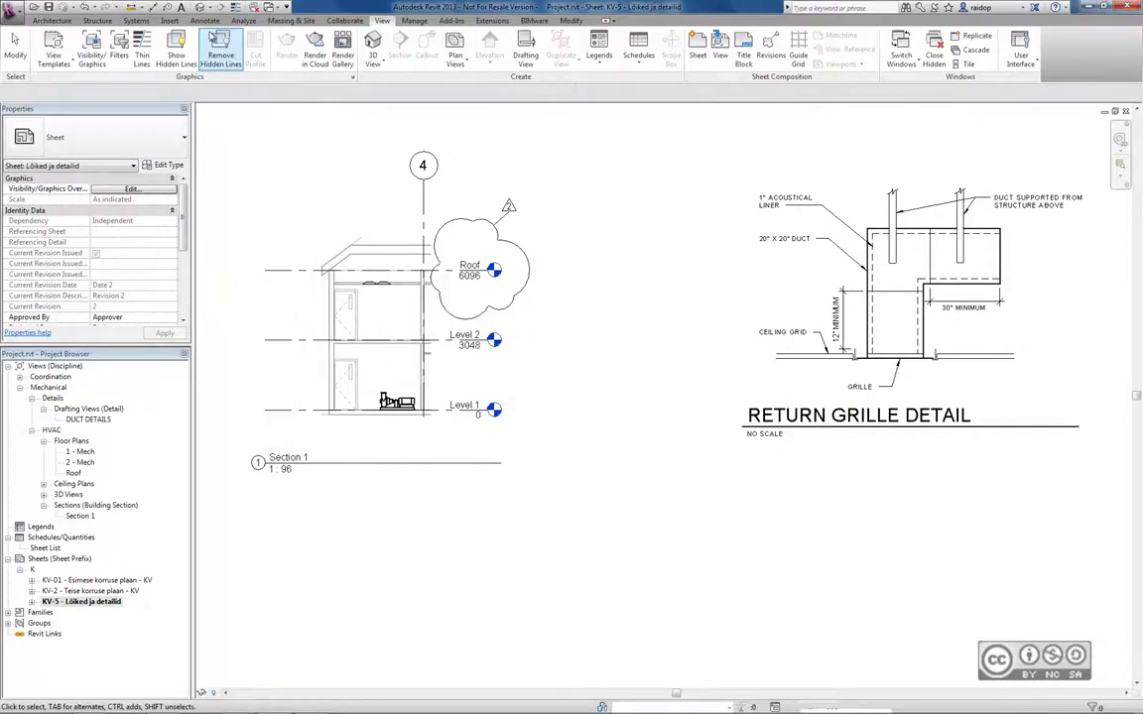
pyautogui.click(204, 21)
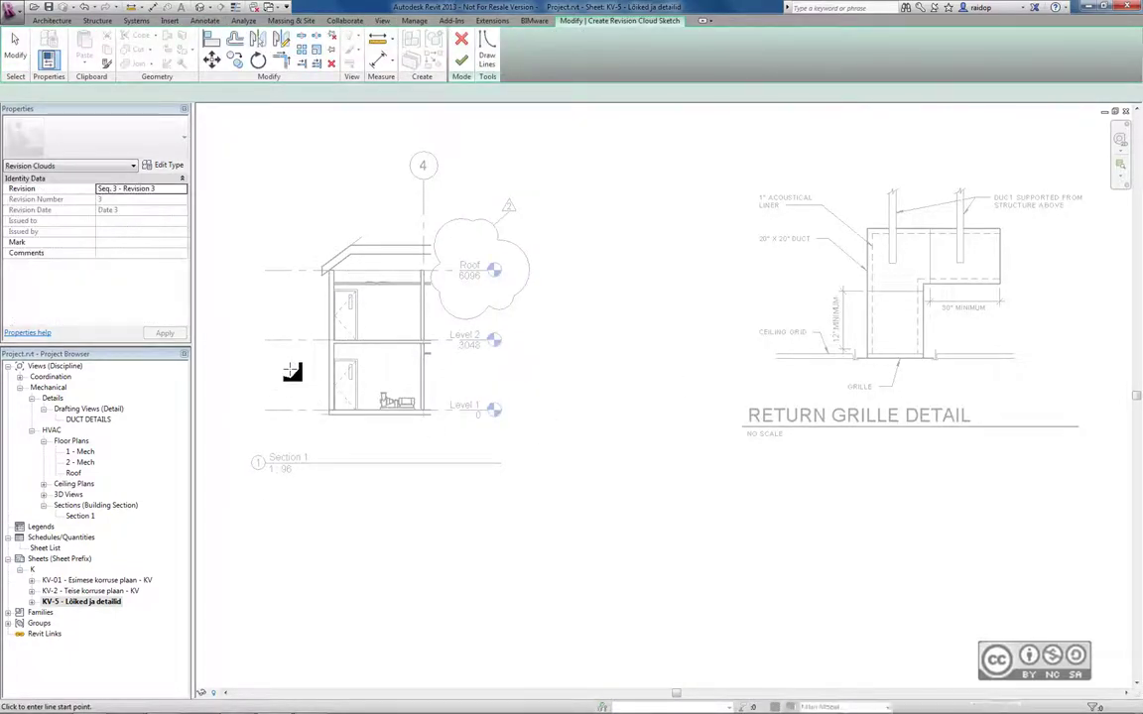
pyautogui.click(263, 334)
pyautogui.click(461, 62)
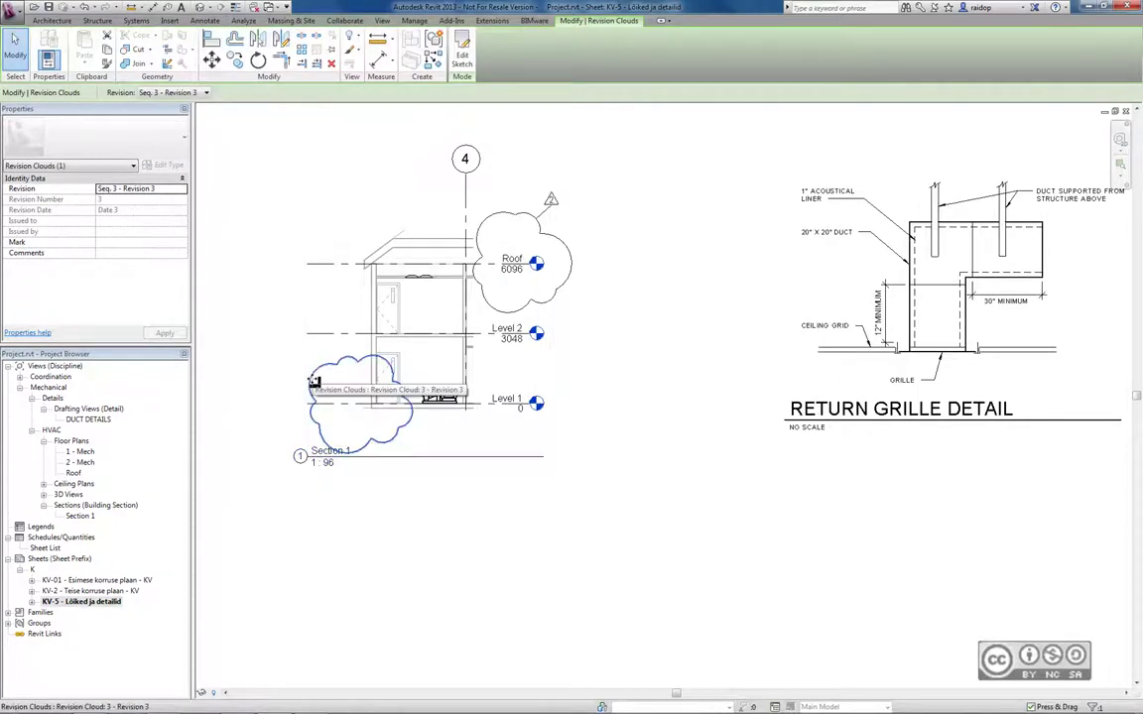
# Tag the lower revision cloud with revision tag 3 and deselect it
pyautogui.click(204, 20)
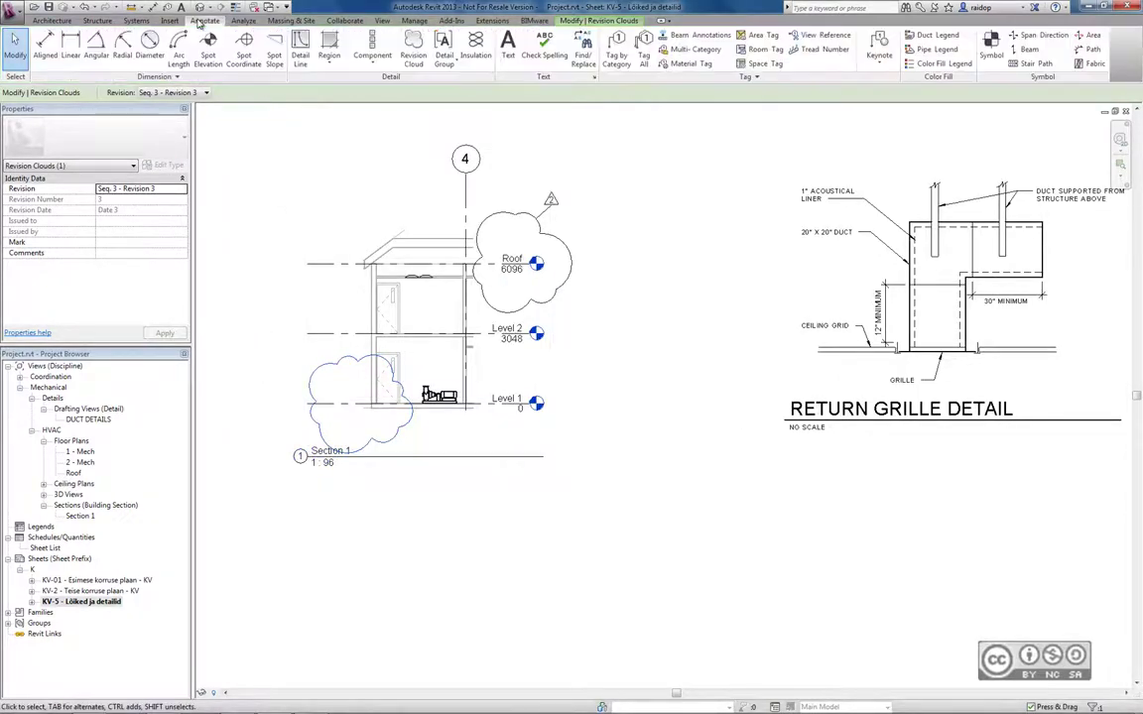
pyautogui.click(616, 52)
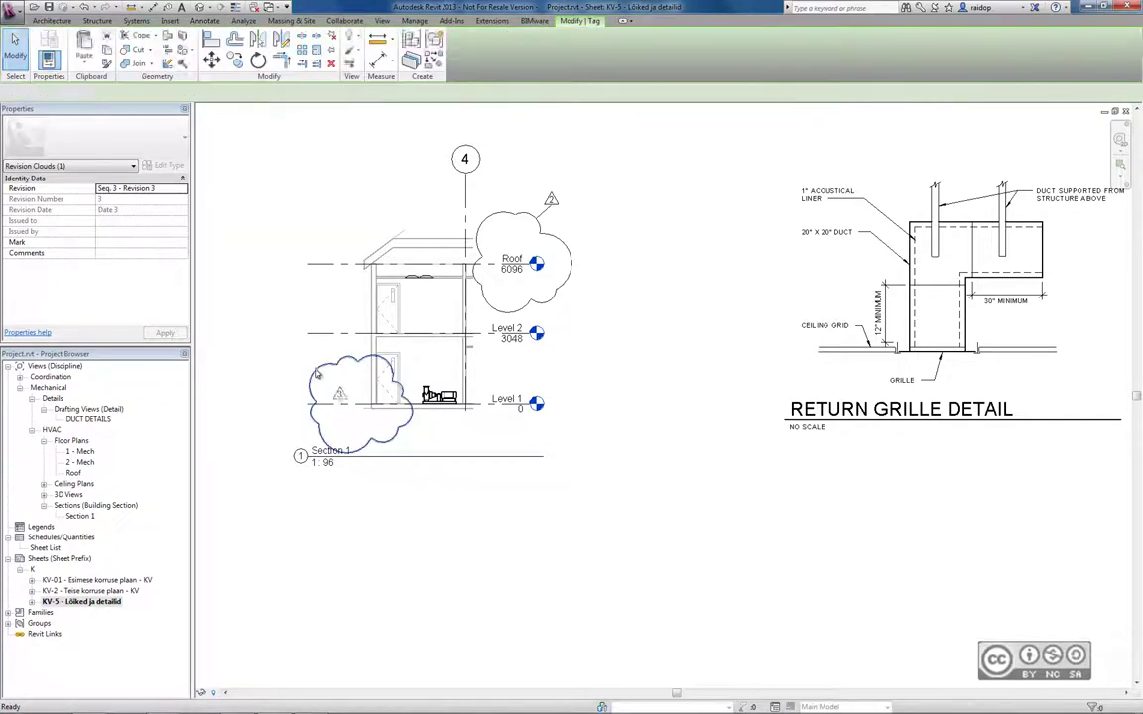
pyautogui.click(313, 377)
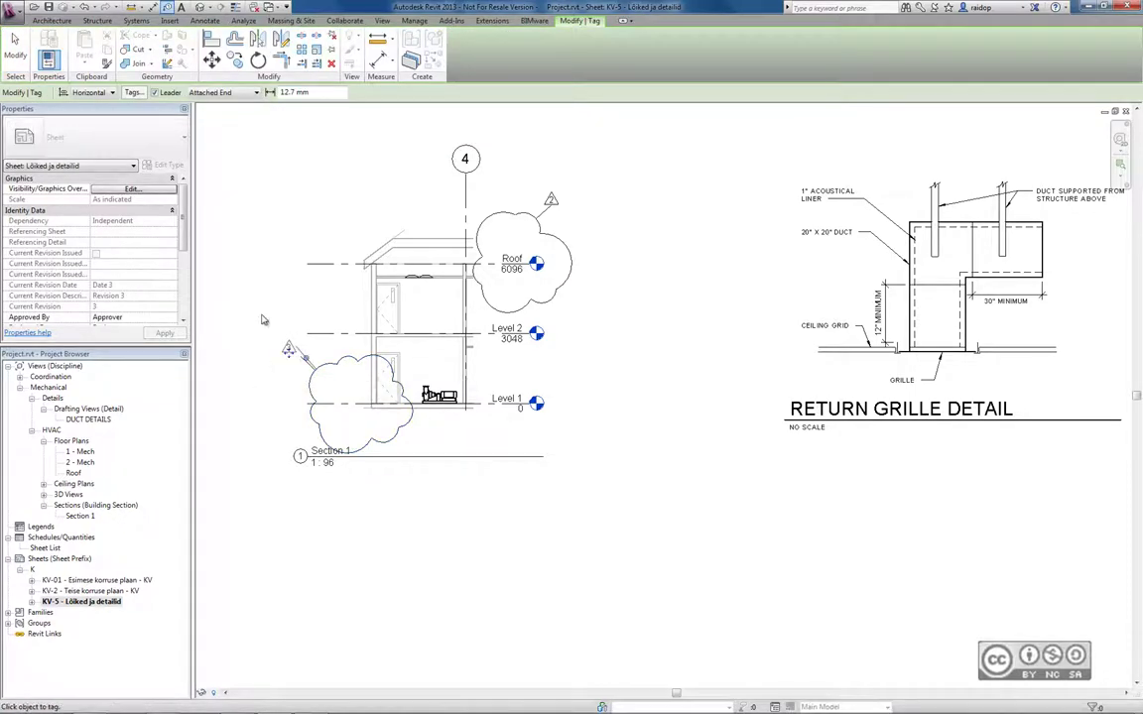
pyautogui.press('Escape')
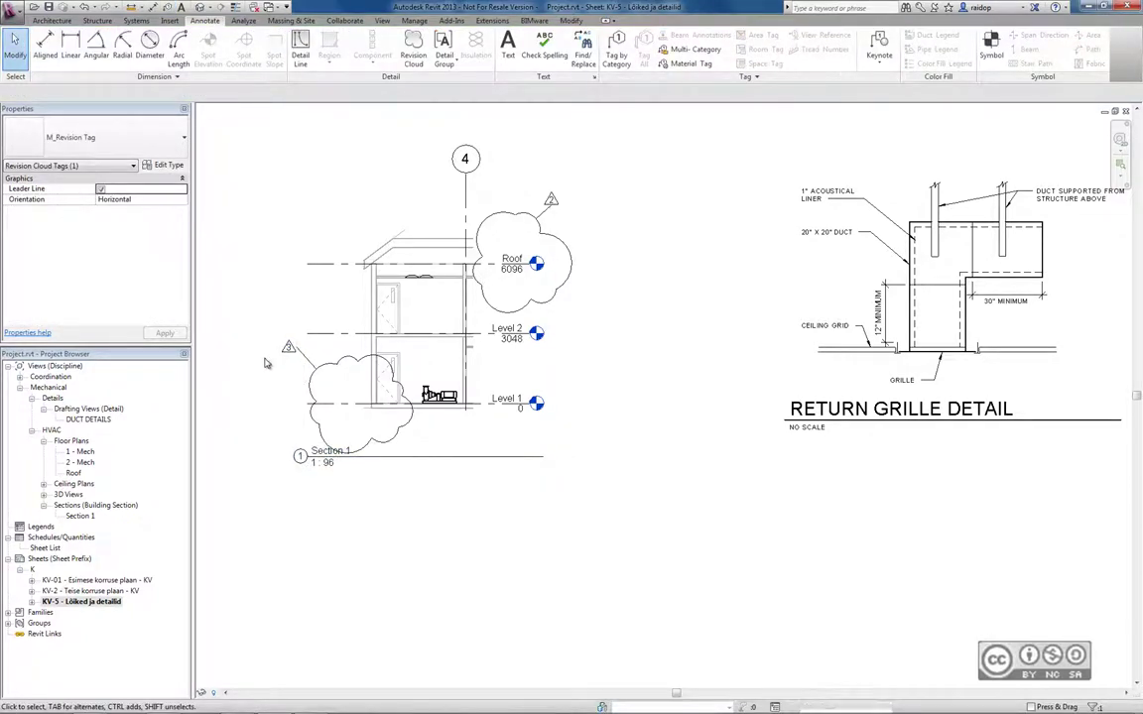
pyautogui.click(260, 358)
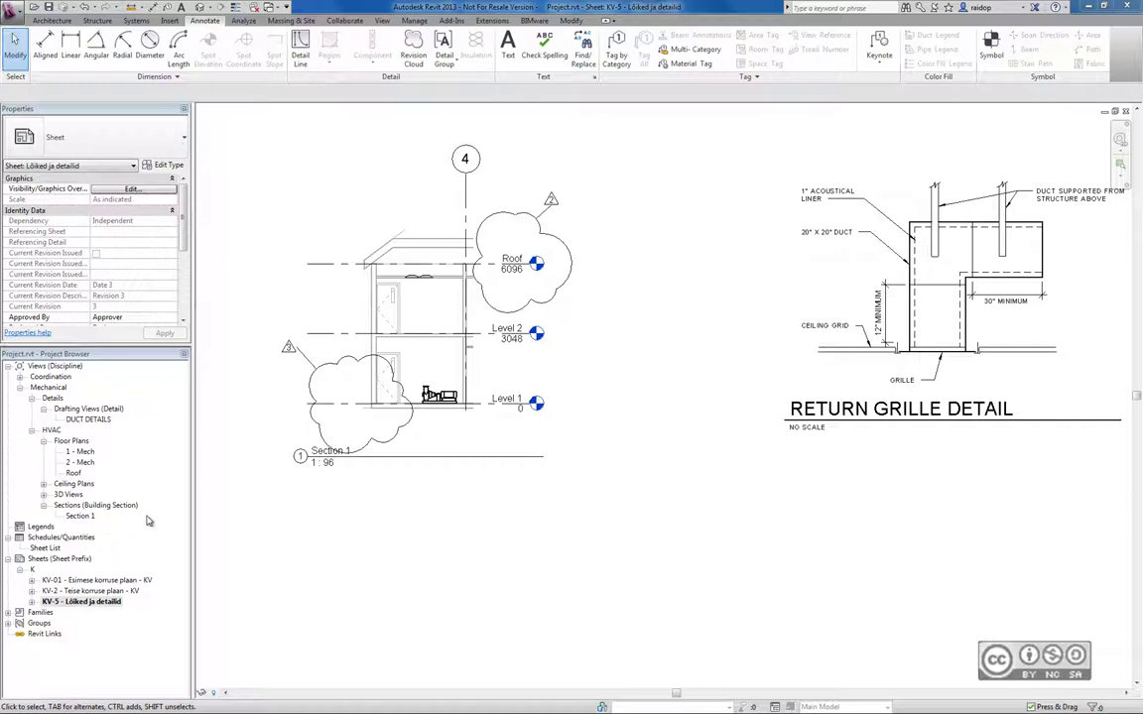
pyautogui.click(40, 548)
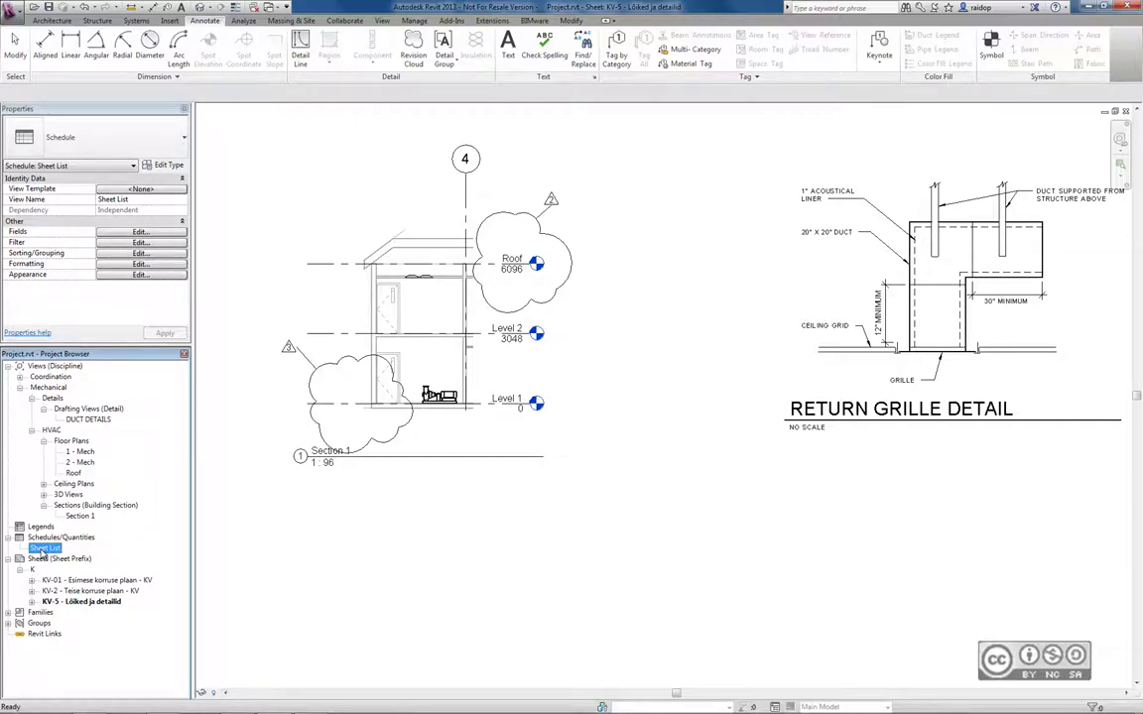
pyautogui.rightClick(41, 552)
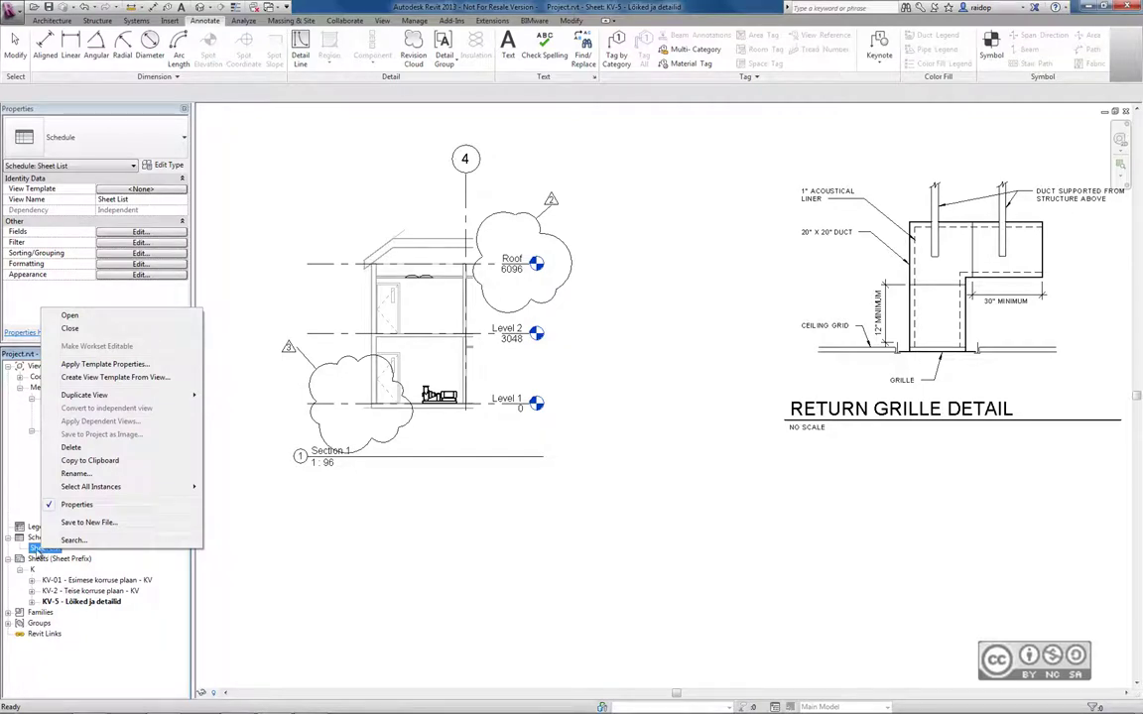
pyautogui.press('Escape')
pyautogui.press('Up')
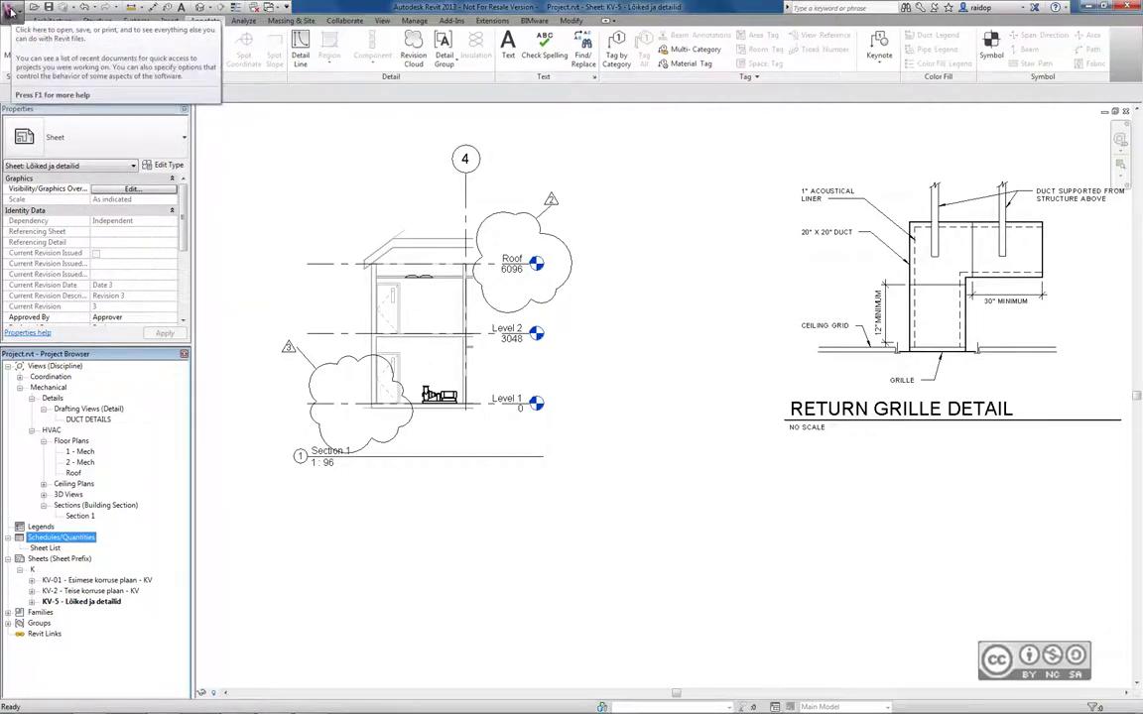
# Bring up the Print dialog set to PDF Report Writer and review the view/sheet set
pyautogui.click(10, 12)
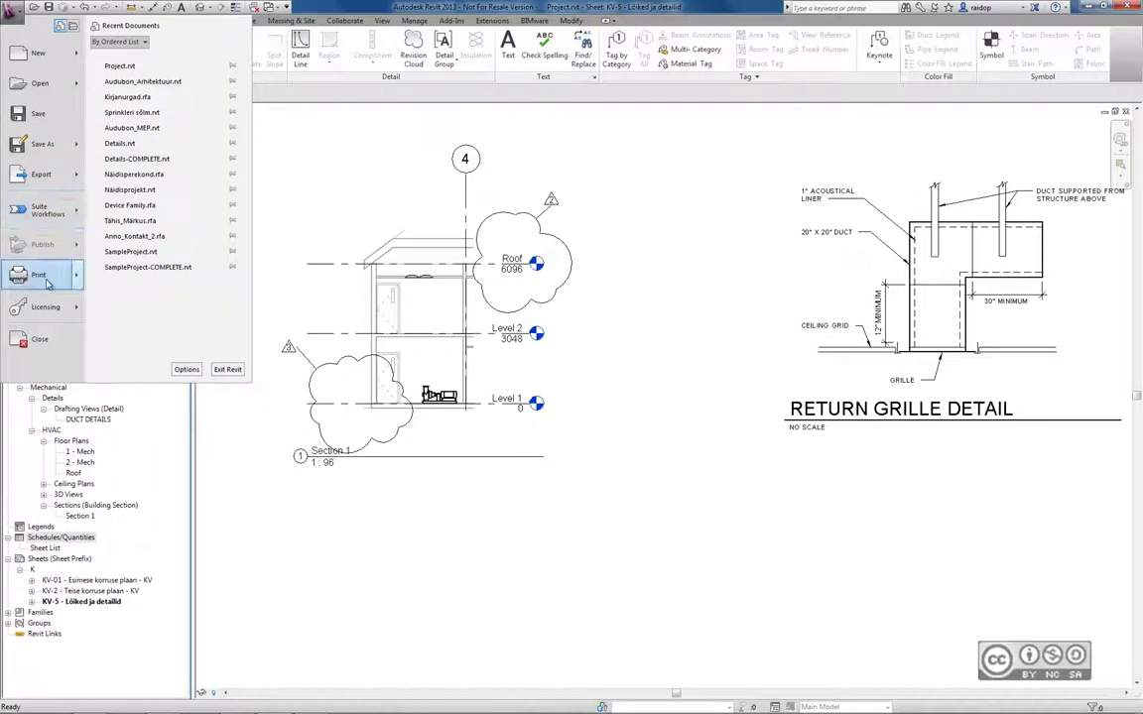
pyautogui.moveTo(40, 275)
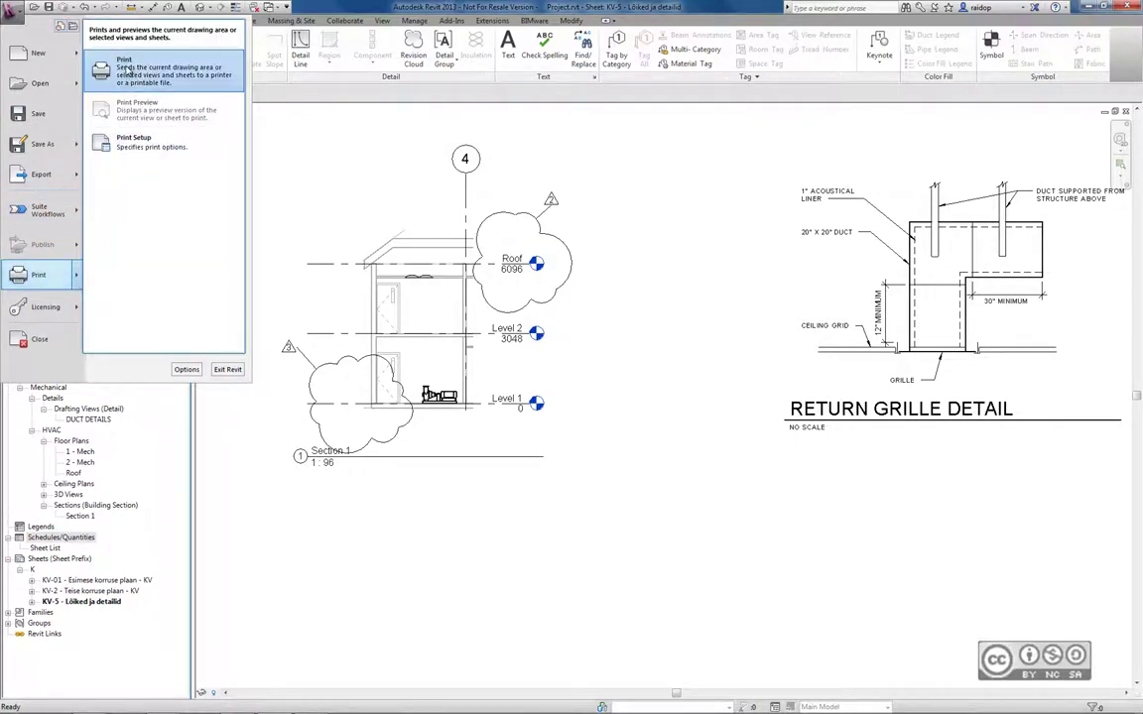
pyautogui.click(126, 68)
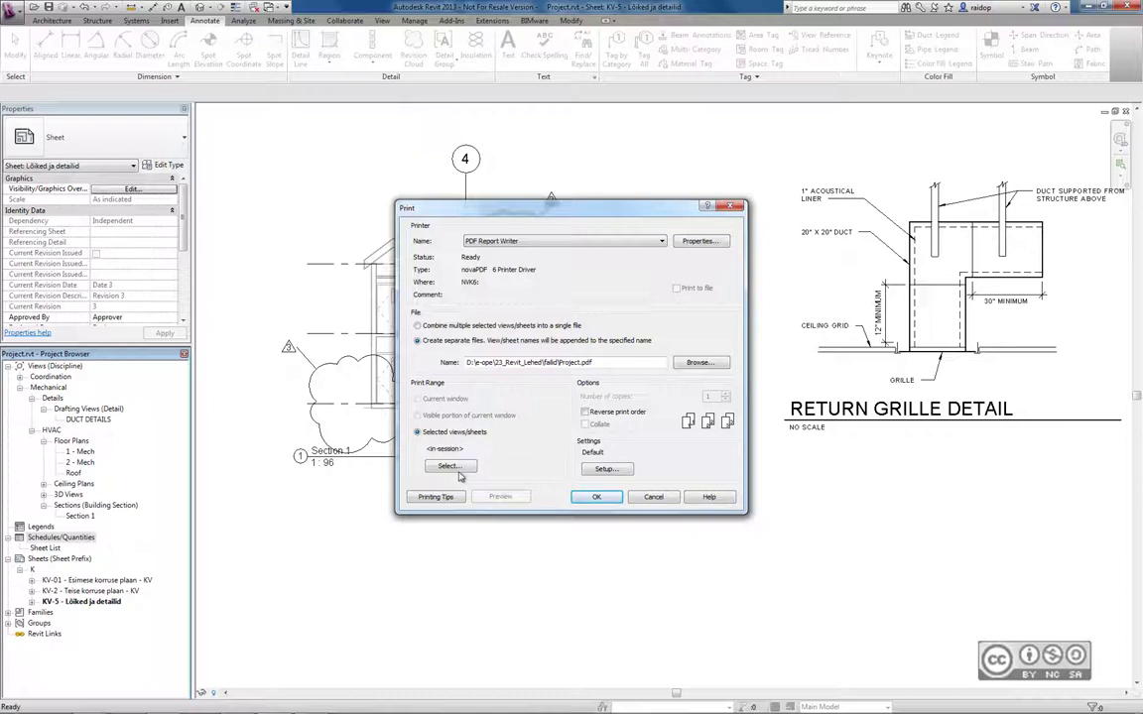
pyautogui.click(459, 475)
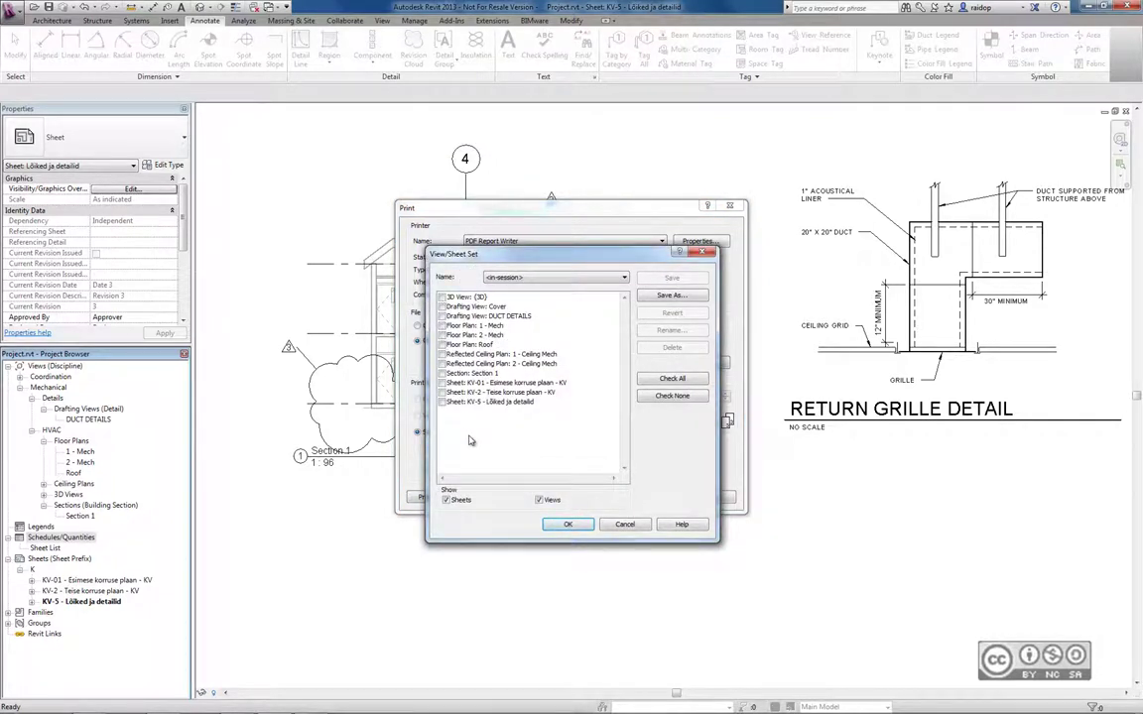
pyautogui.click(624, 523)
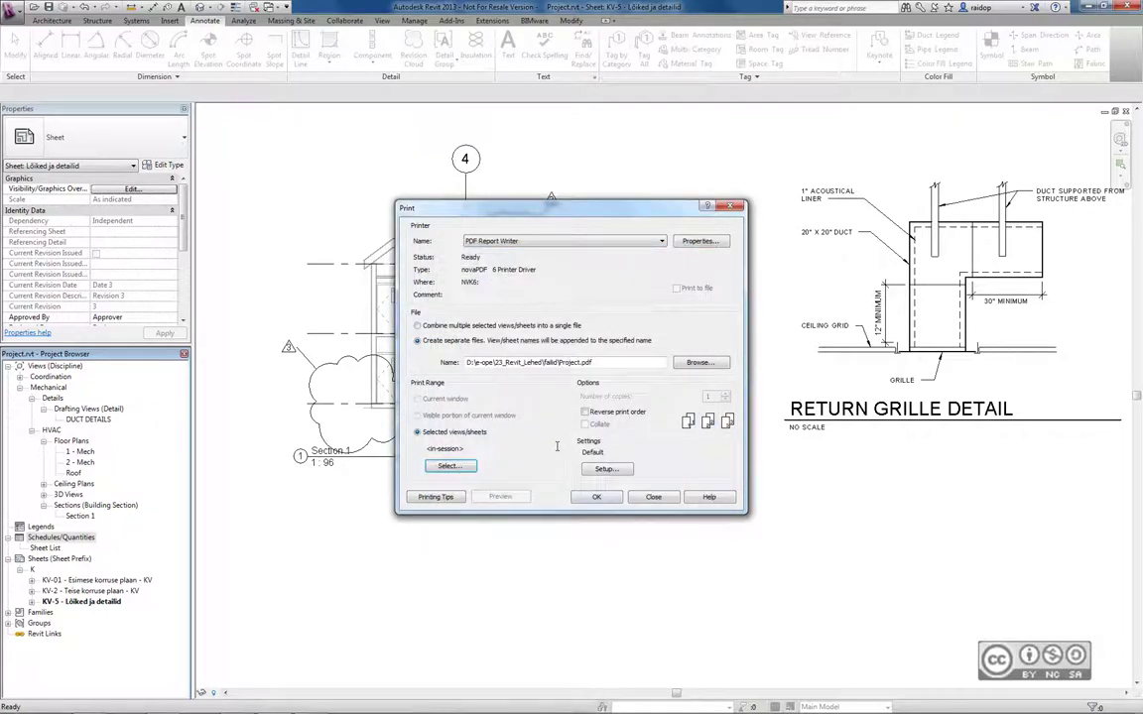
# Keep the Default print setup, using raster processing for hidden lines, High quality and Color
pyautogui.click(606, 469)
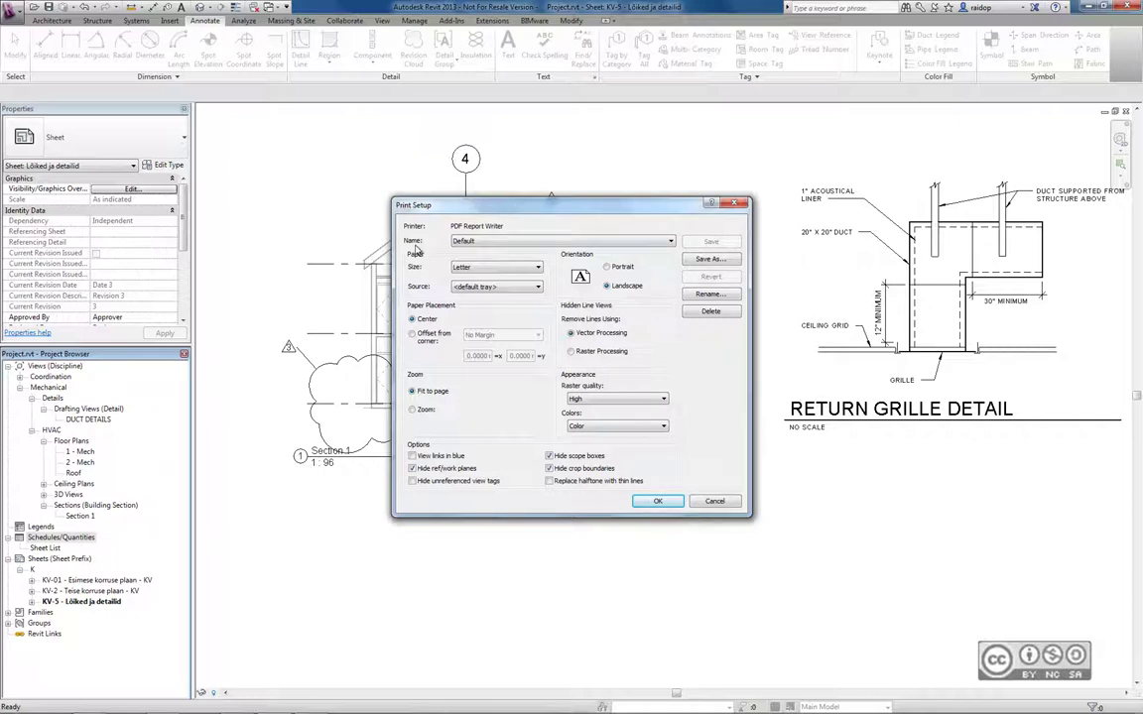
pyautogui.doubleClick(482, 244)
pyautogui.click(482, 244)
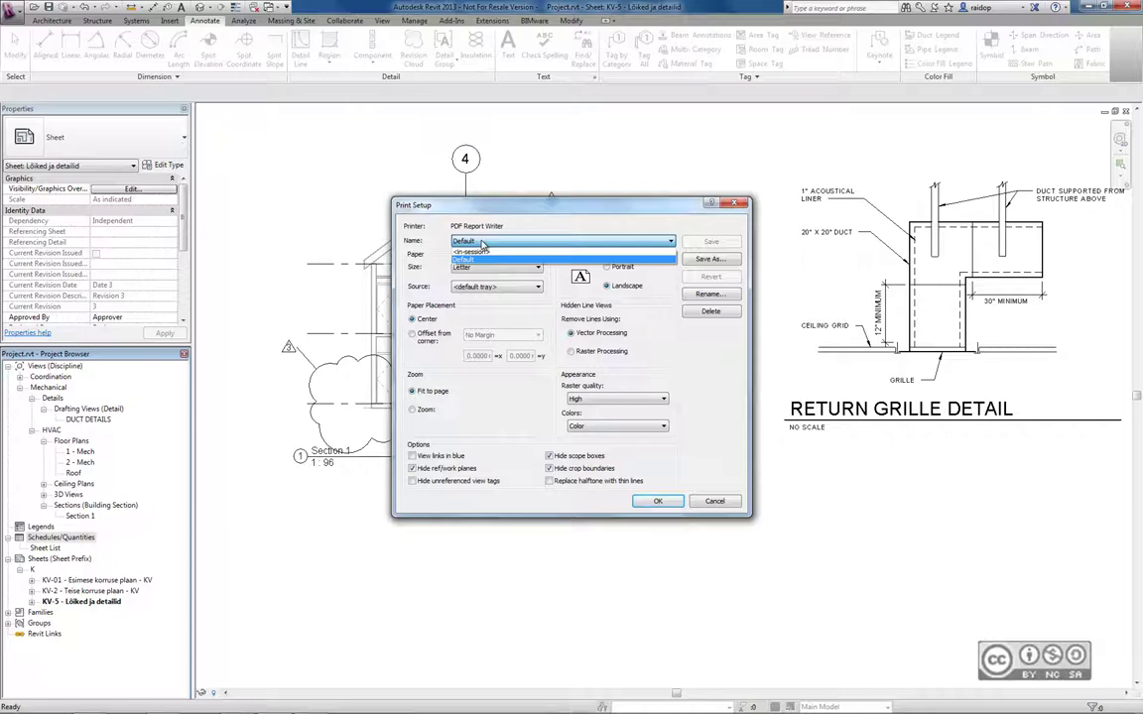
pyautogui.click(482, 244)
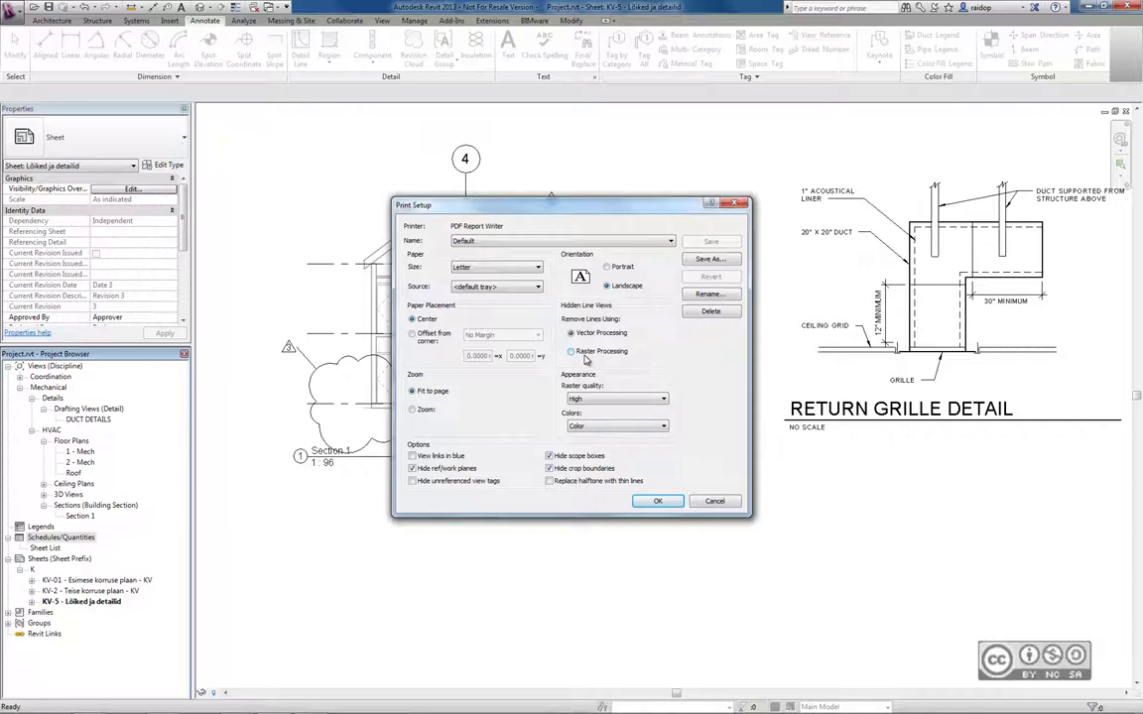
pyautogui.click(585, 354)
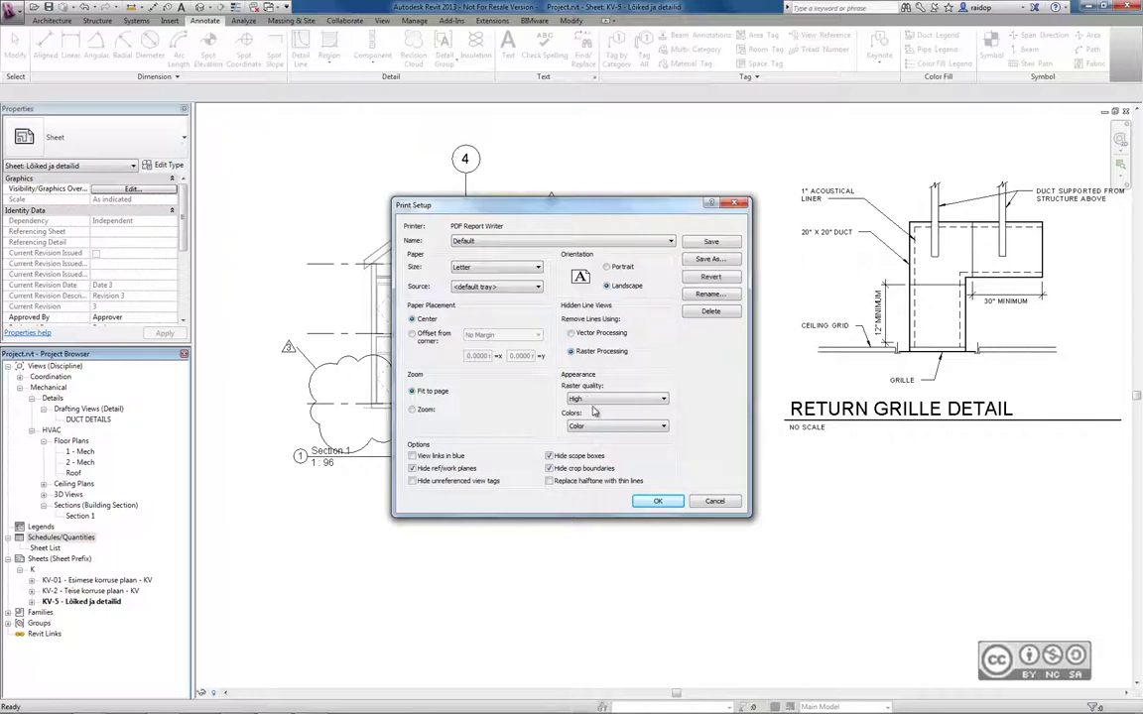
pyautogui.click(598, 400)
pyautogui.click(599, 399)
pyautogui.click(599, 427)
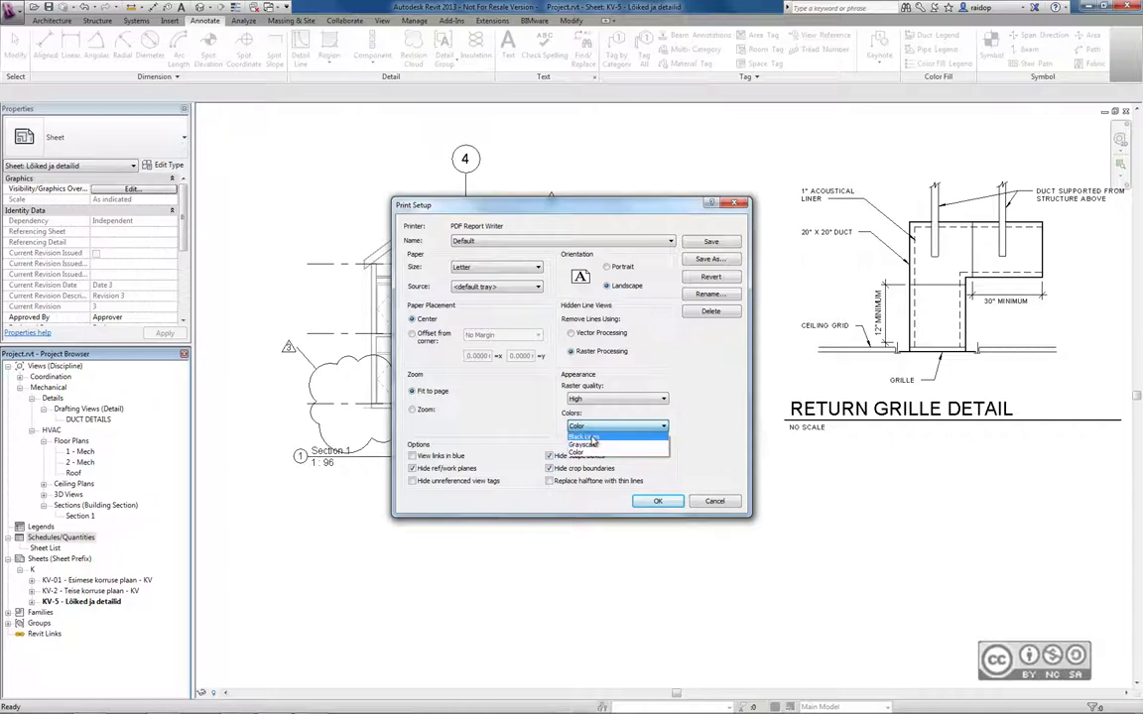
pyautogui.click(407, 402)
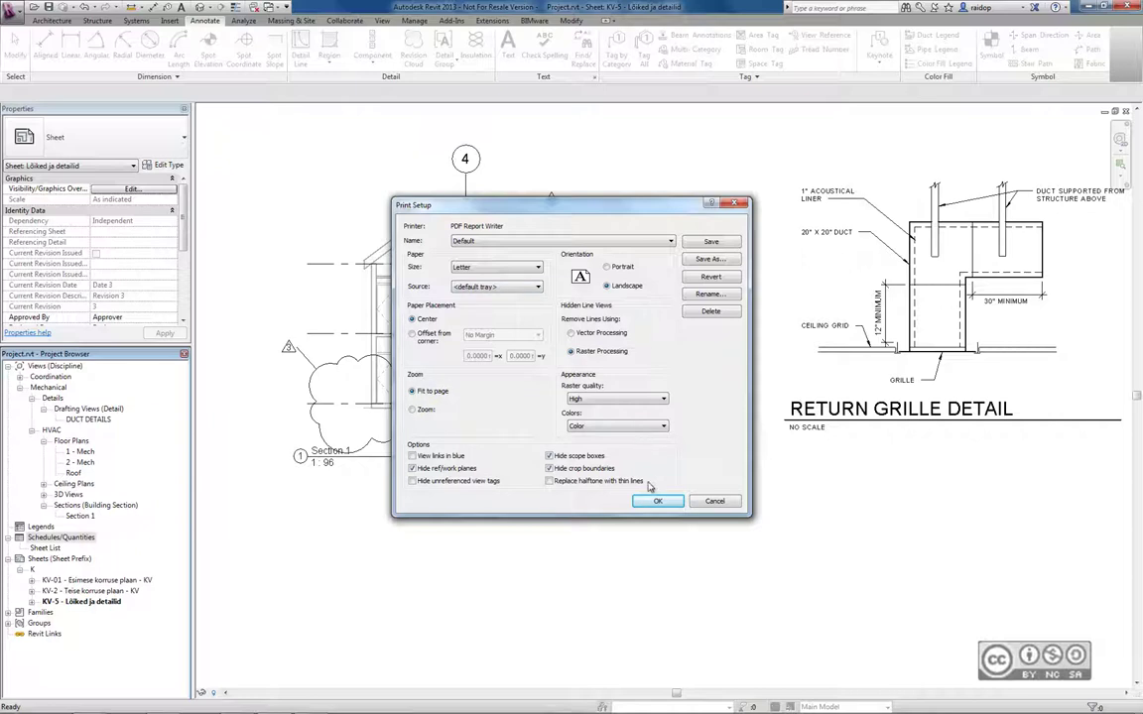
pyautogui.click(657, 501)
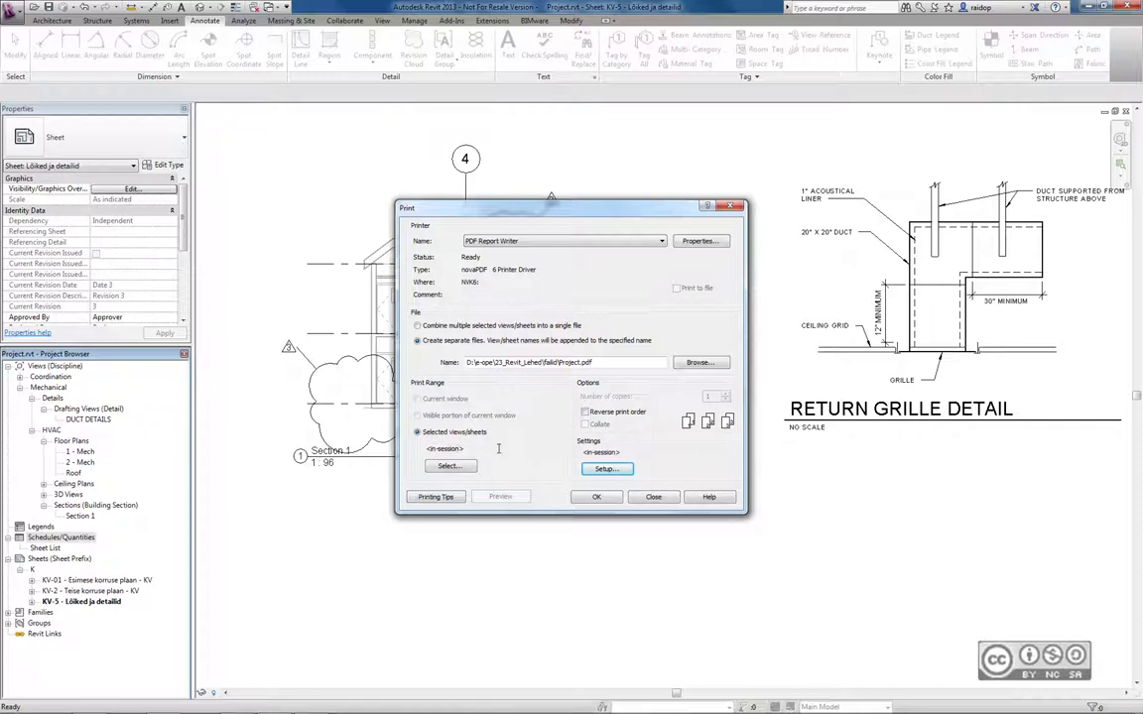
# Confirm the view/sheet selection with views still listed, then close the Print dialog
pyautogui.click(451, 466)
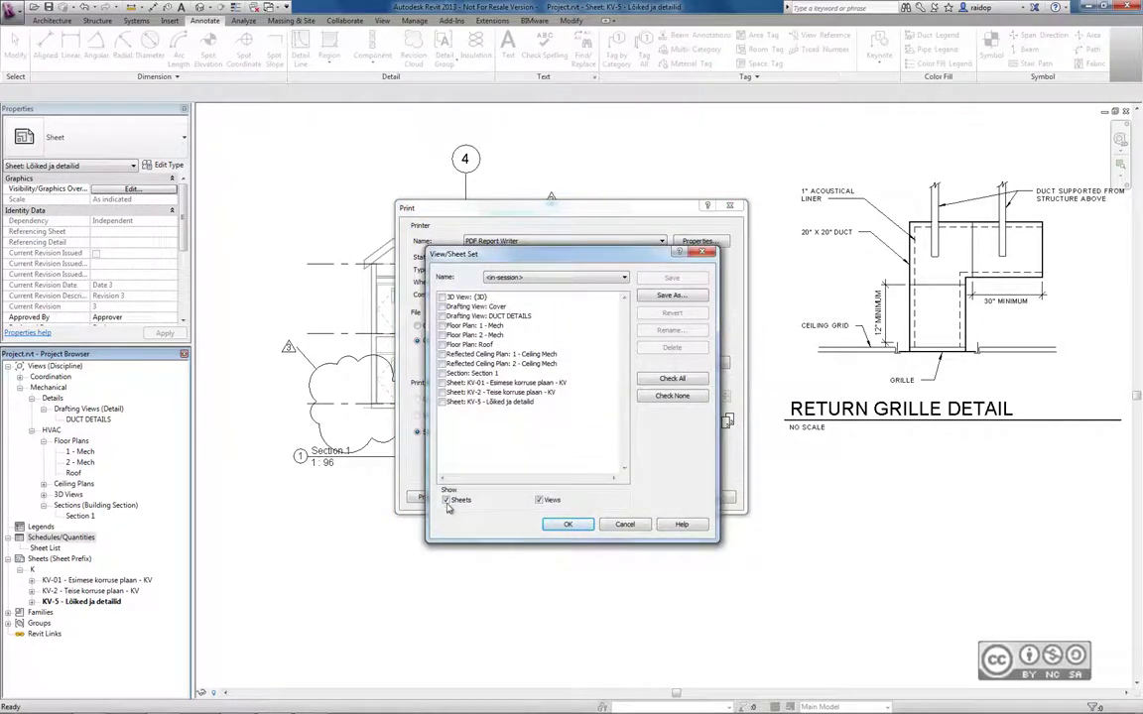
pyautogui.click(535, 501)
pyautogui.click(537, 501)
pyautogui.click(568, 524)
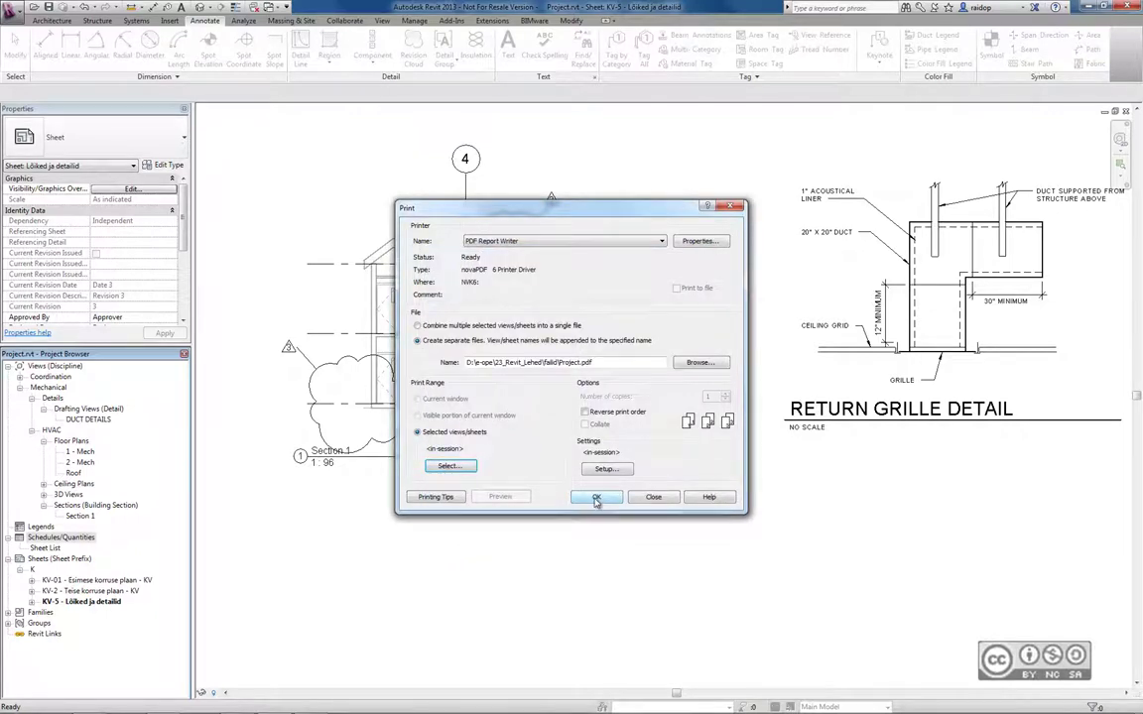
pyautogui.click(652, 498)
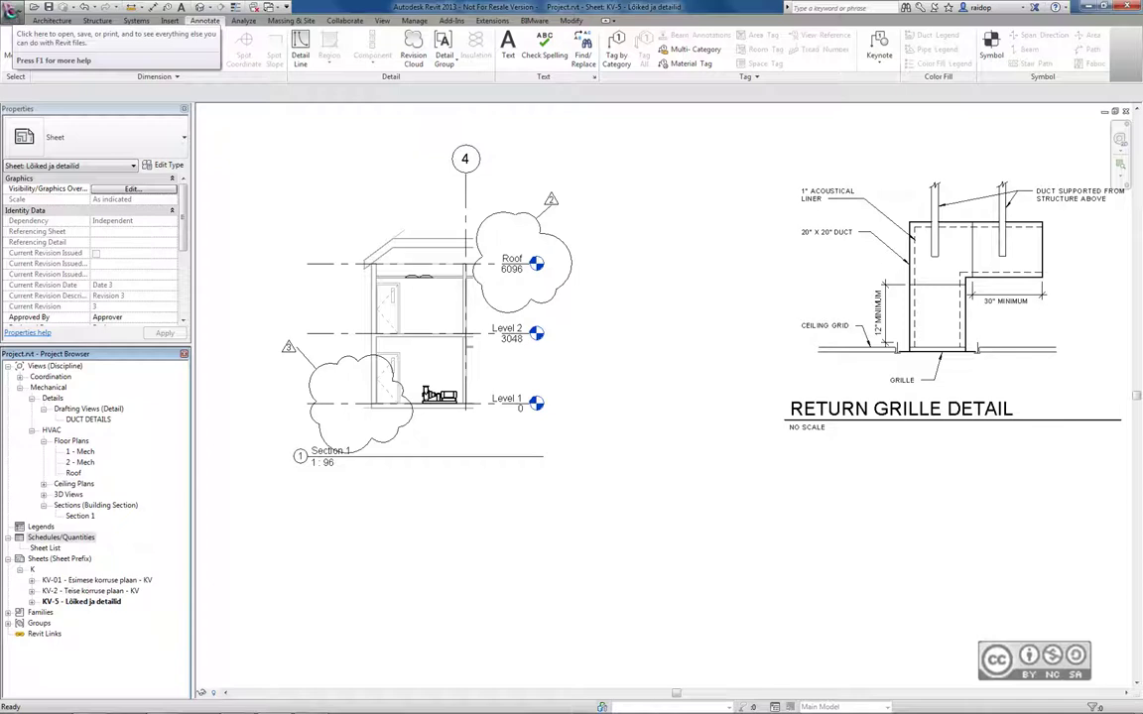
# Start a DWG export of sheet KV-5 from the Application menu's CAD export options
pyautogui.click(12, 14)
pyautogui.moveTo(40, 174)
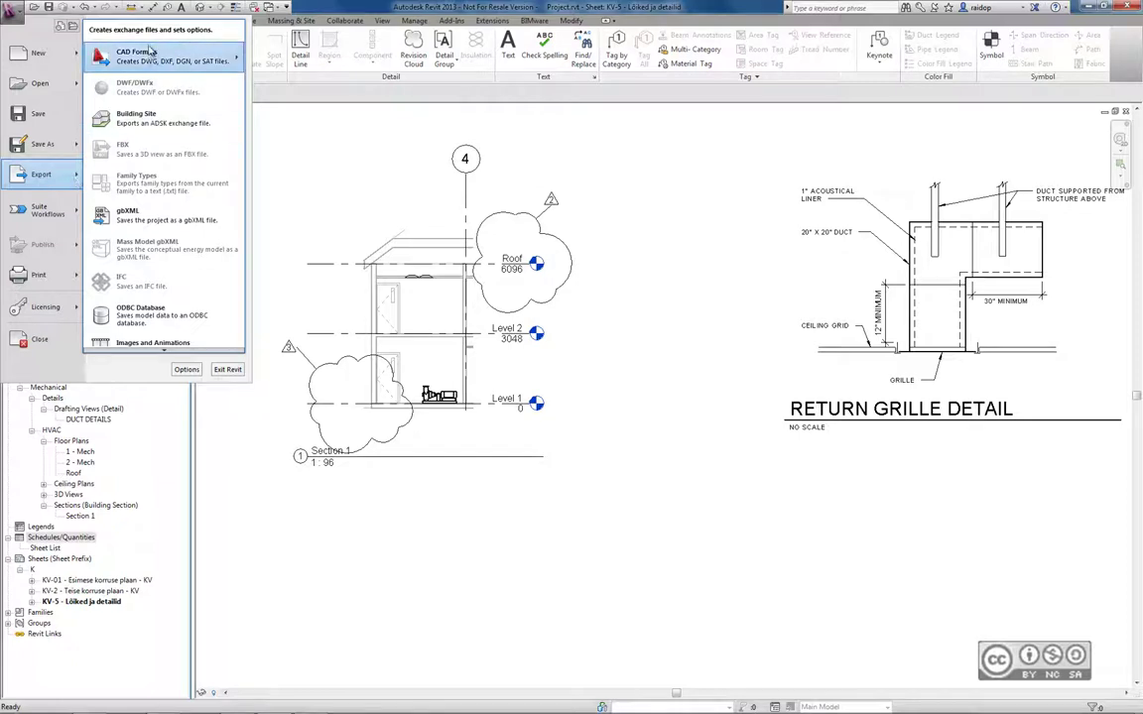
pyautogui.moveTo(158, 57)
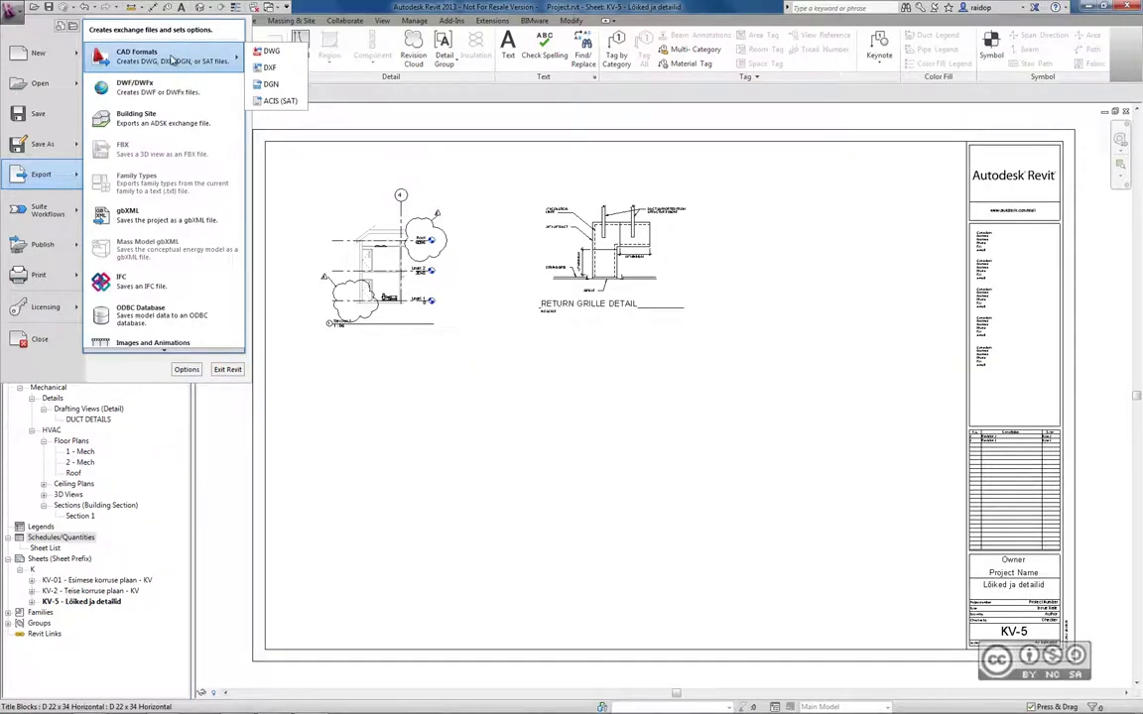
pyautogui.click(273, 51)
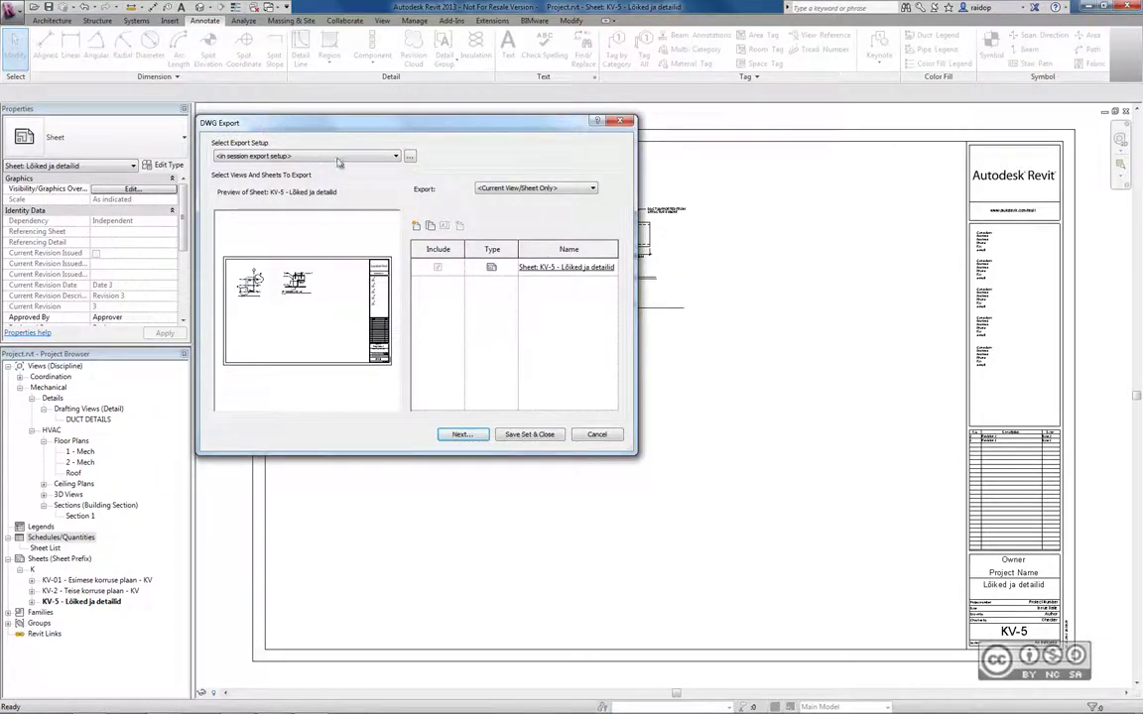
# Keep the in-session export setup and open it for modification to see its AIA layer mapping
pyautogui.click(395, 157)
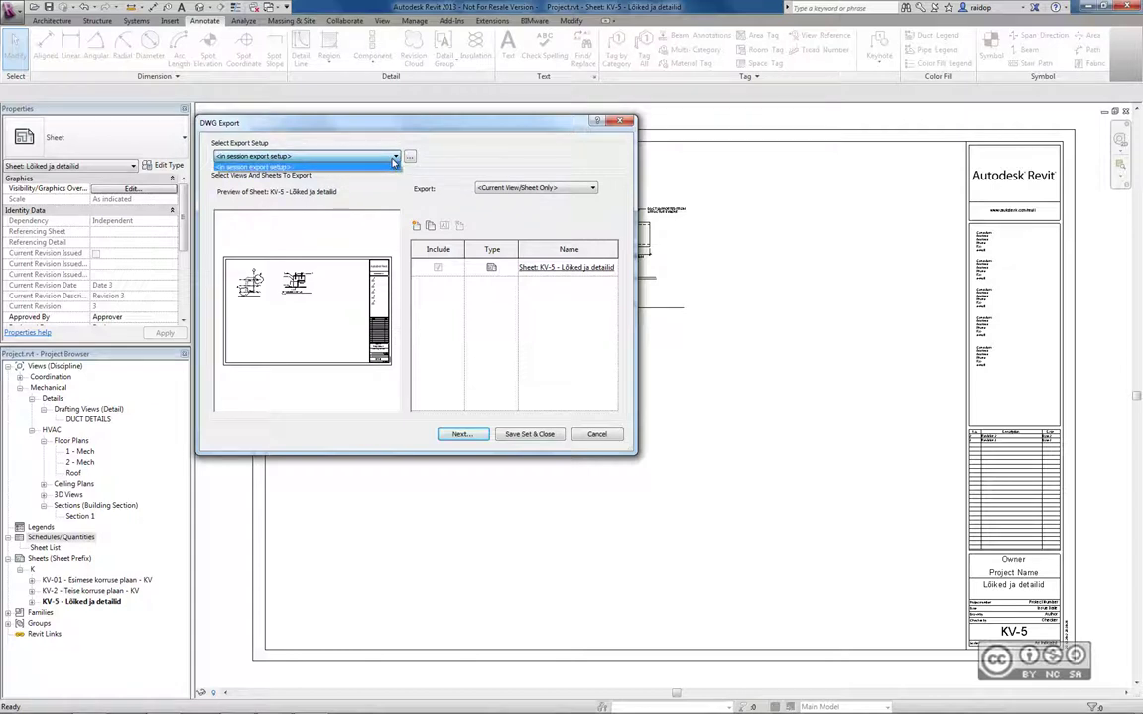
pyautogui.click(395, 165)
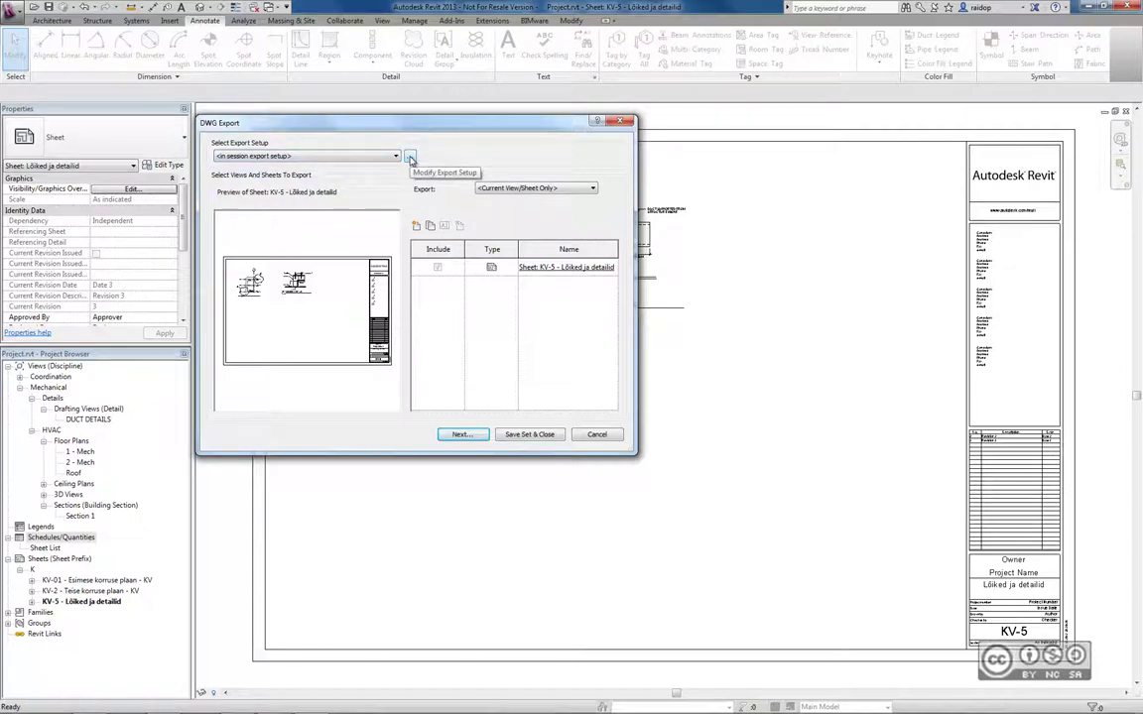
pyautogui.click(410, 158)
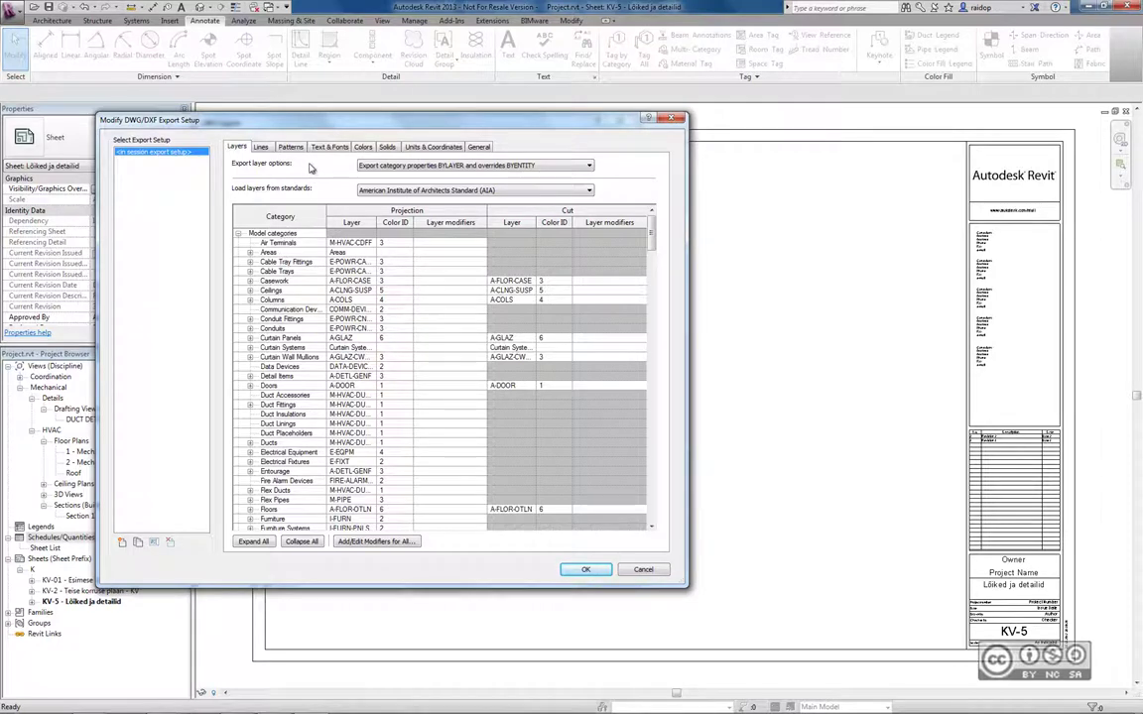
# Review the lines, patterns, fonts, colours, solids, units, general and layers settings, then cancel unchanged
pyautogui.click(260, 147)
pyautogui.click(291, 146)
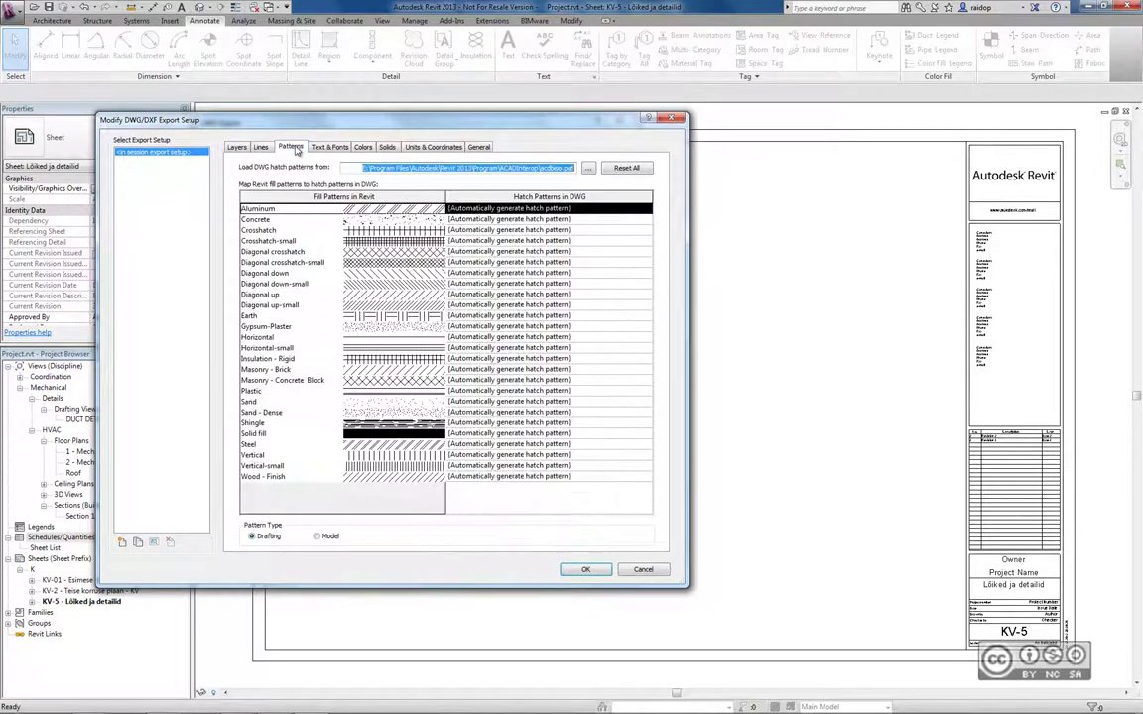
pyautogui.click(330, 146)
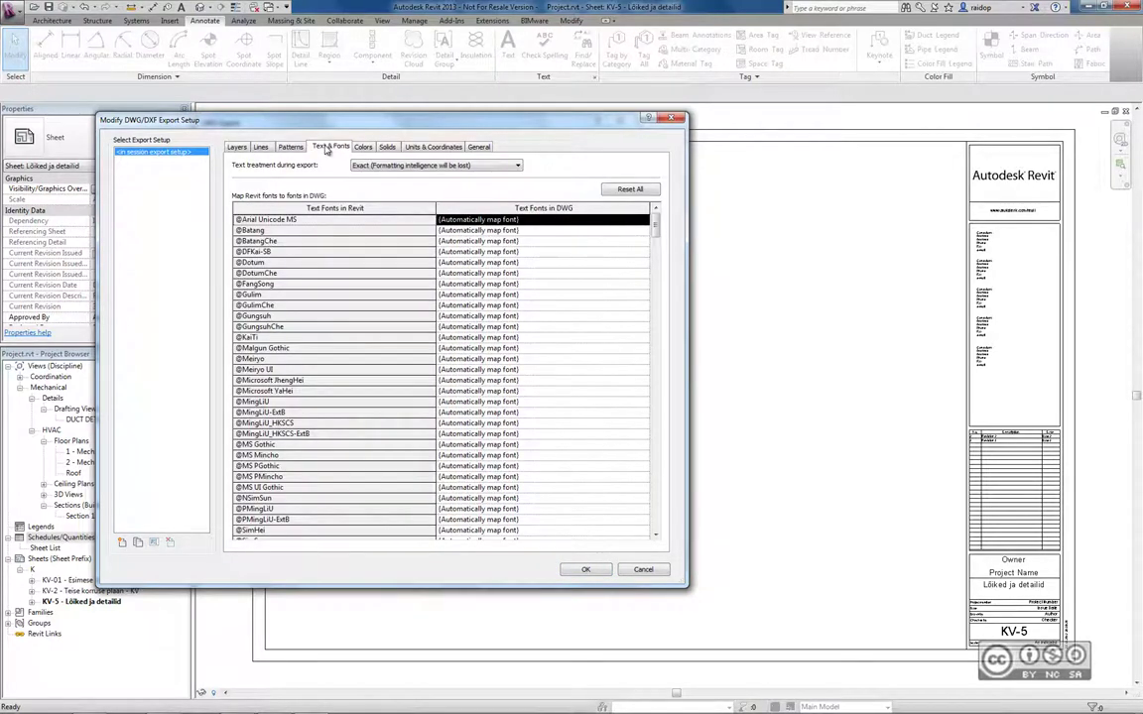
pyautogui.click(364, 146)
pyautogui.click(387, 147)
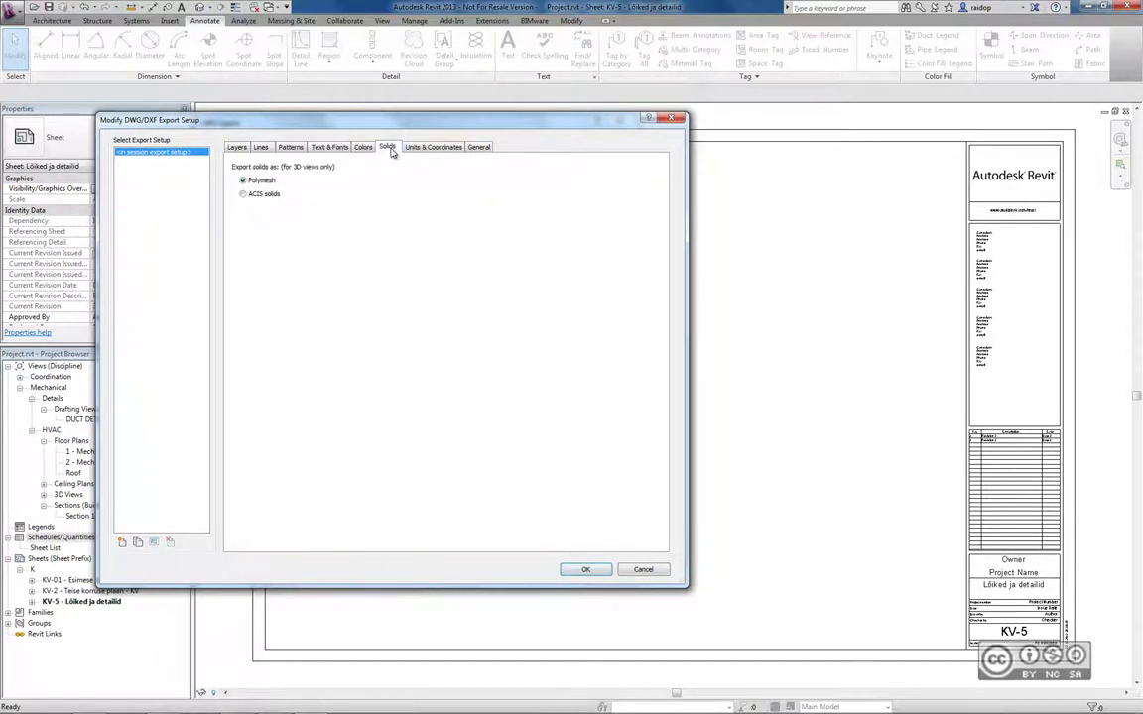
pyautogui.click(433, 146)
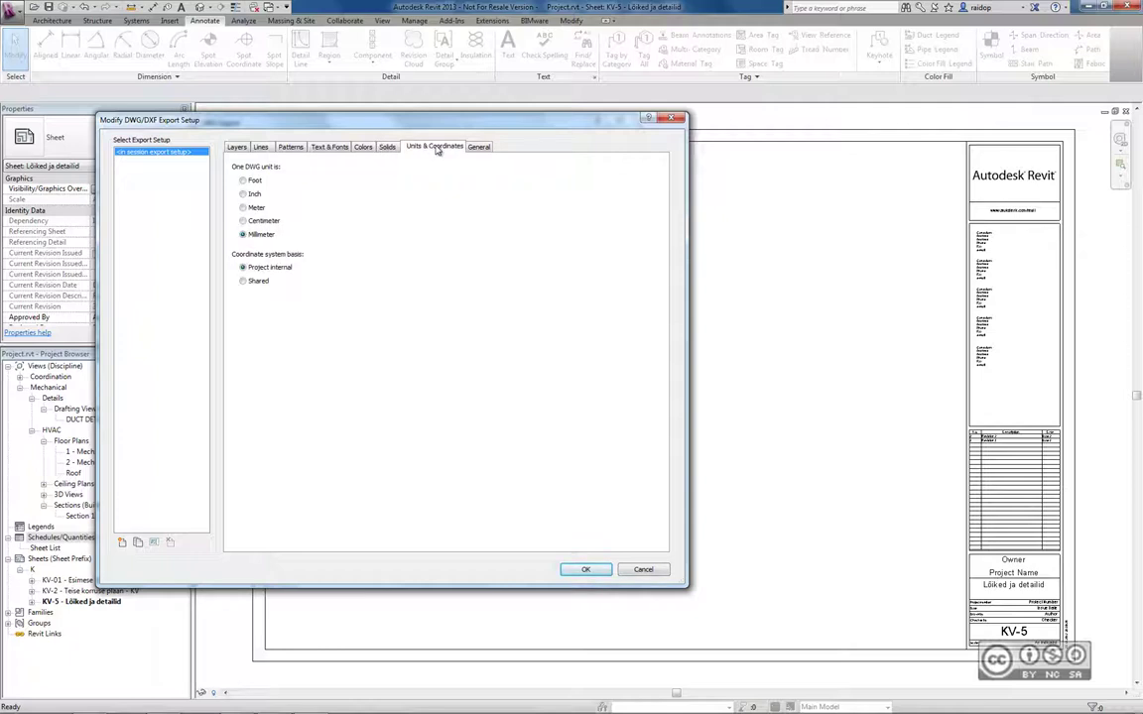
pyautogui.click(478, 147)
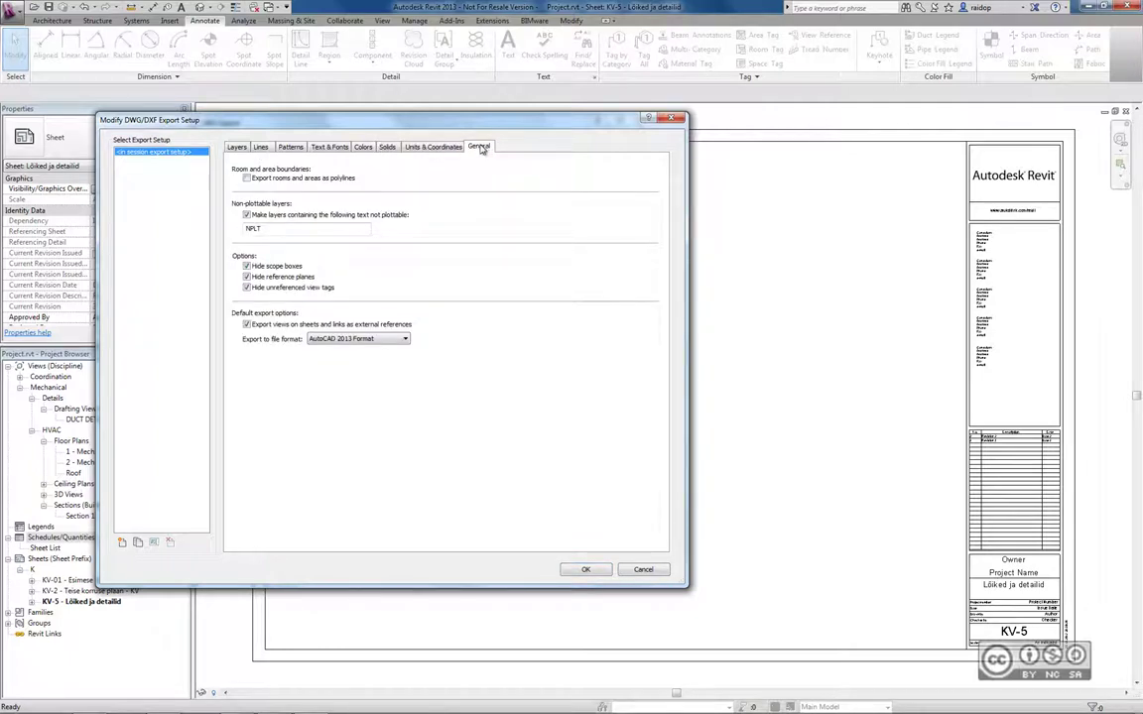
pyautogui.click(237, 147)
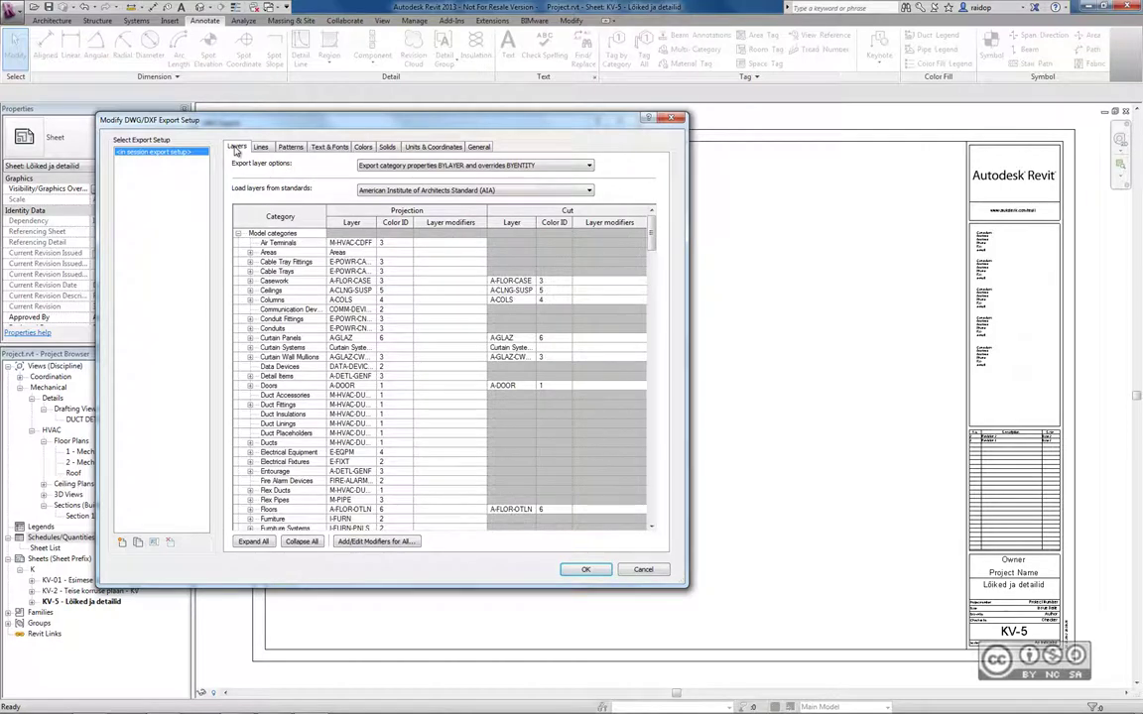
pyautogui.click(642, 570)
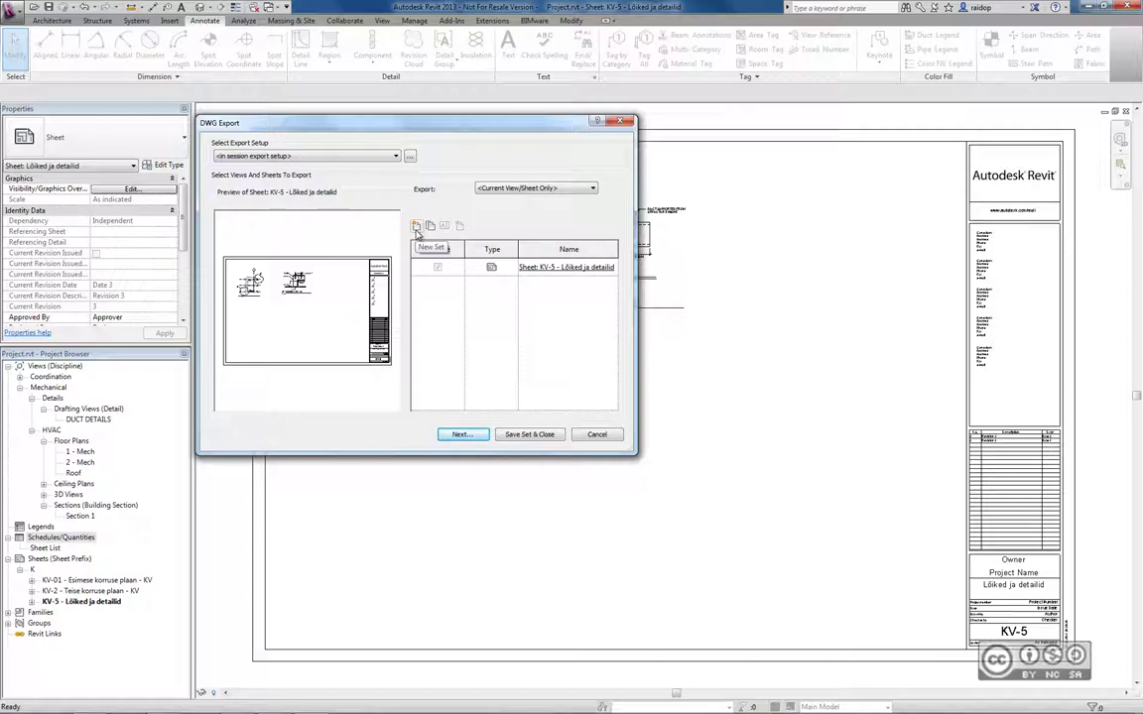
# Create and save export 'Set 1' with Cover, DUCT DETAILS and Reflected Ceiling Plan 1
pyautogui.click(417, 227)
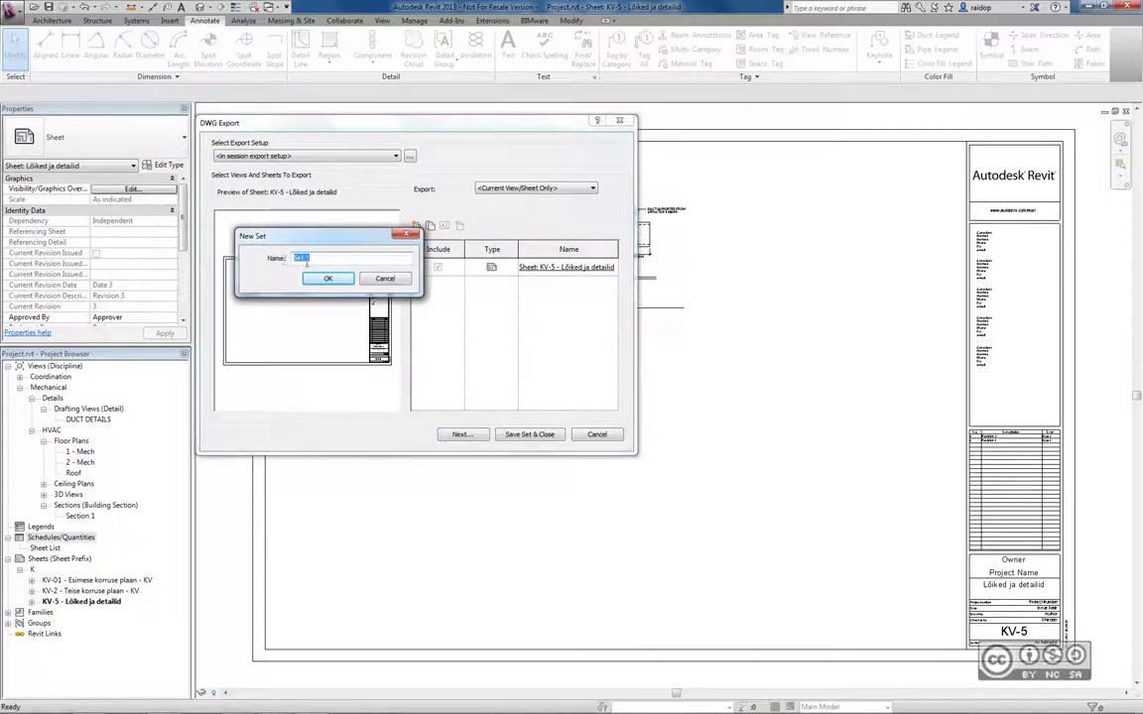
pyautogui.click(336, 287)
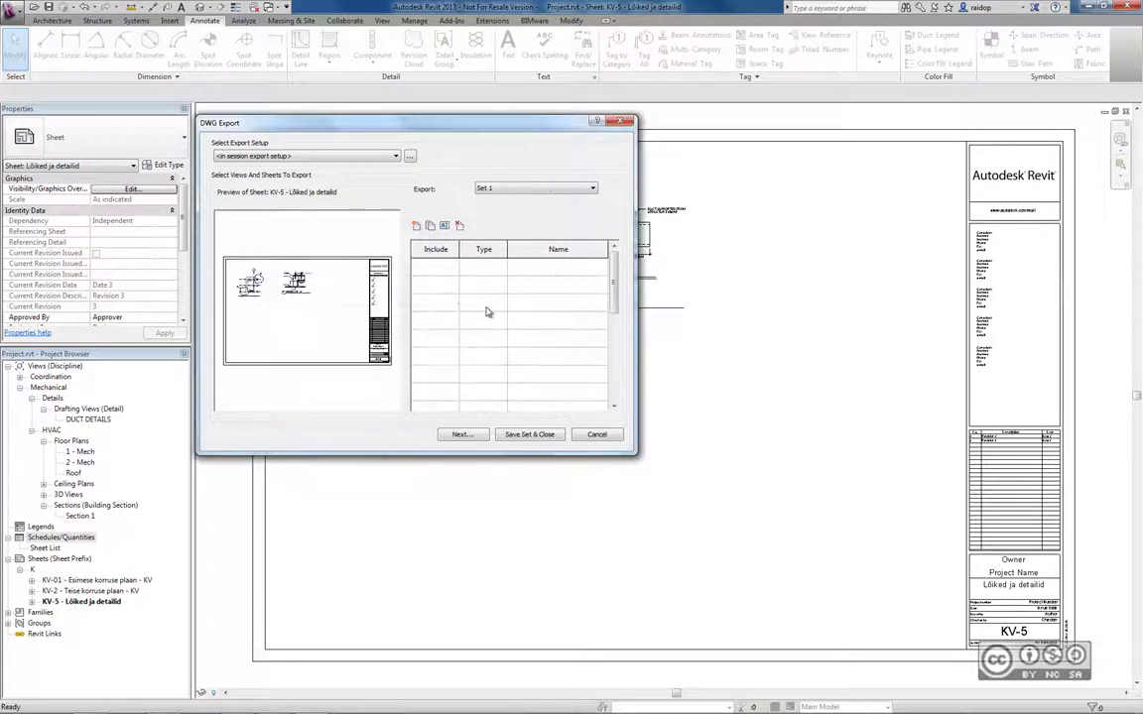
pyautogui.moveTo(616, 298)
pyautogui.mouseDown()
pyautogui.moveTo(616, 343)
pyautogui.moveTo(617, 294)
pyautogui.moveTo(620, 327)
pyautogui.mouseUp()
pyautogui.click(434, 285)
pyautogui.click(435, 303)
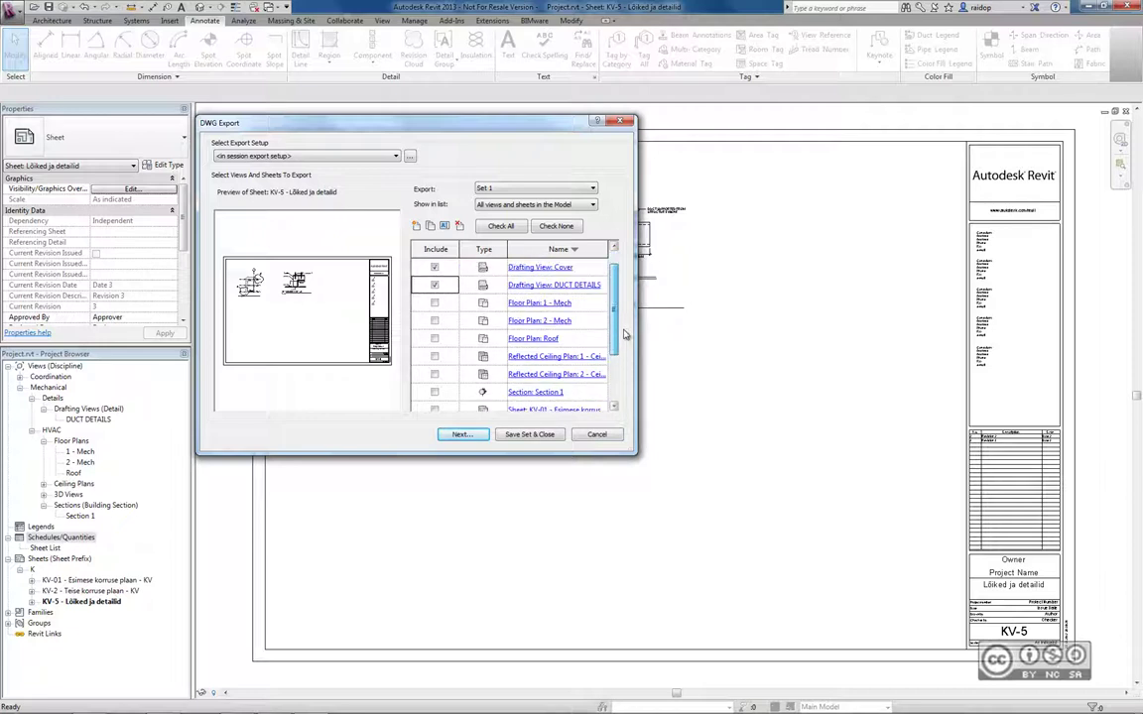
pyautogui.click(434, 356)
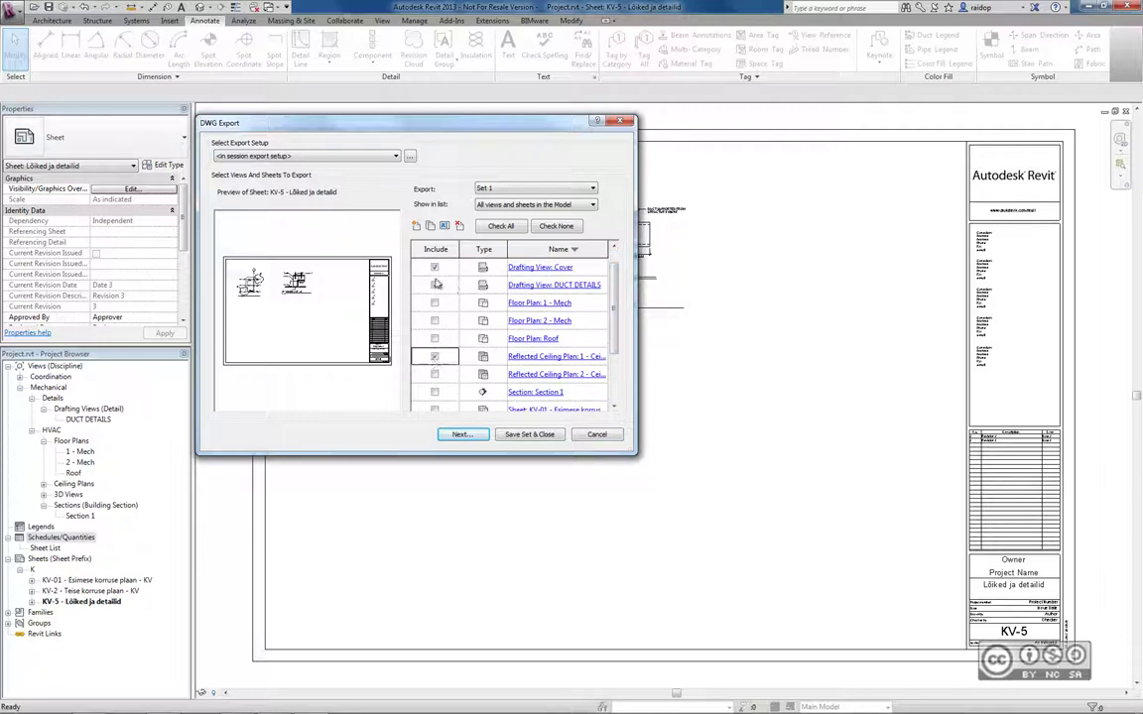
pyautogui.click(434, 285)
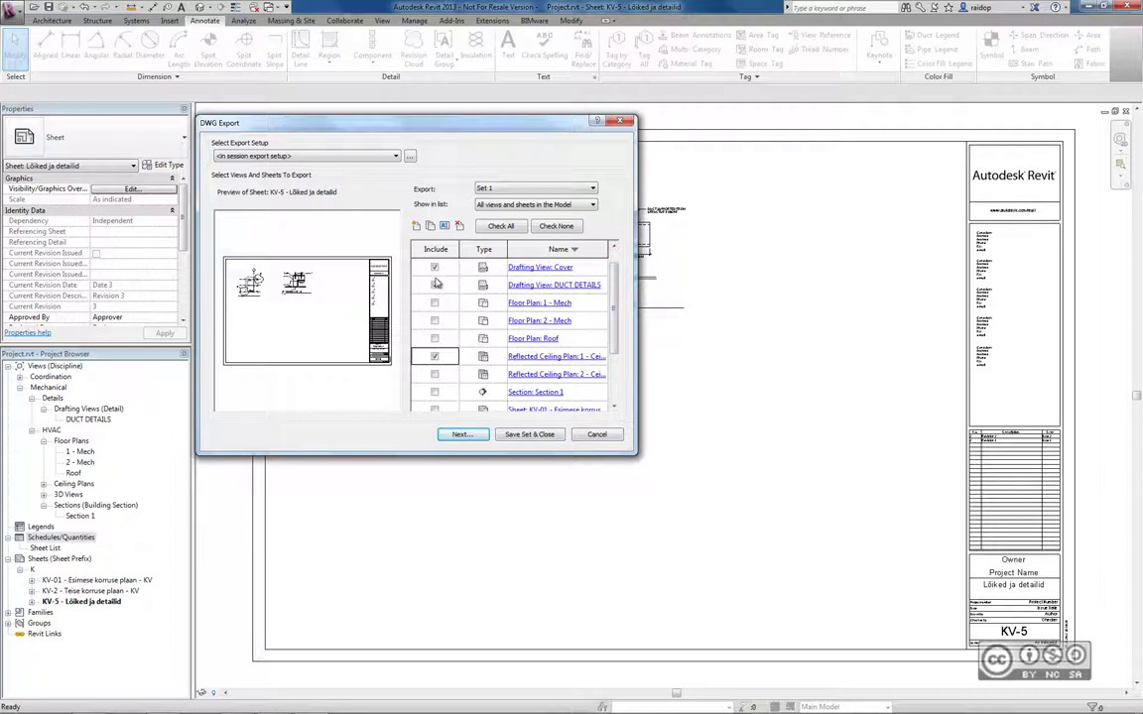
pyautogui.click(615, 260)
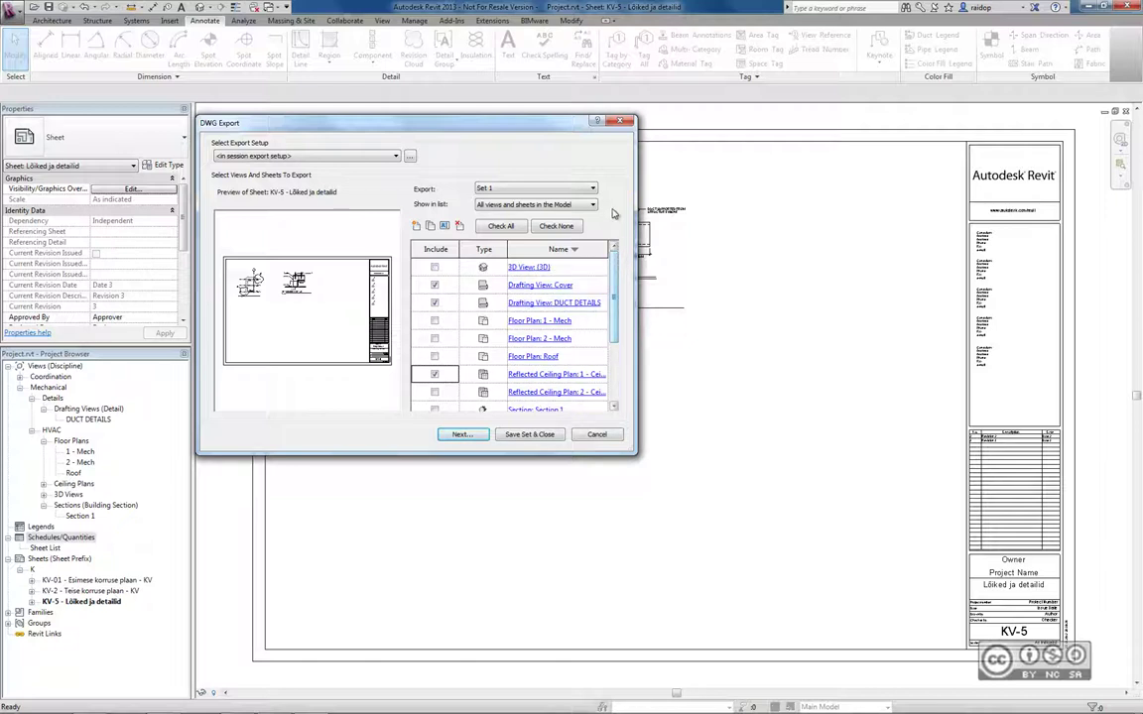
pyautogui.click(517, 437)
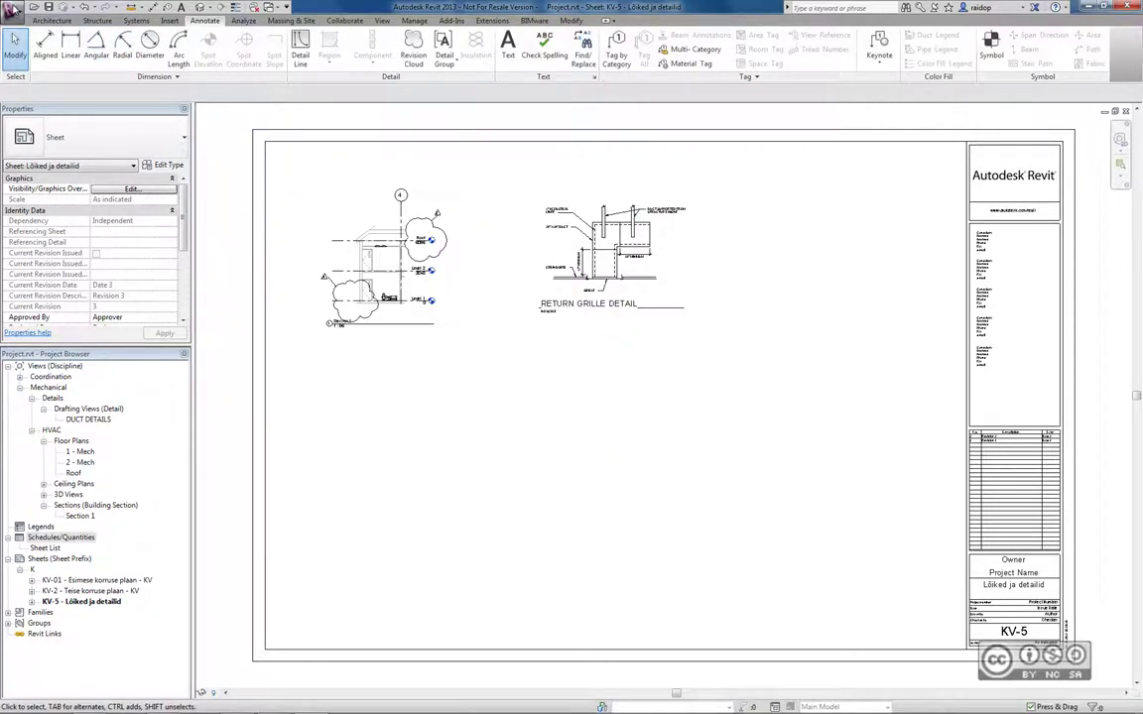
pyautogui.click(12, 8)
pyautogui.moveTo(42, 175)
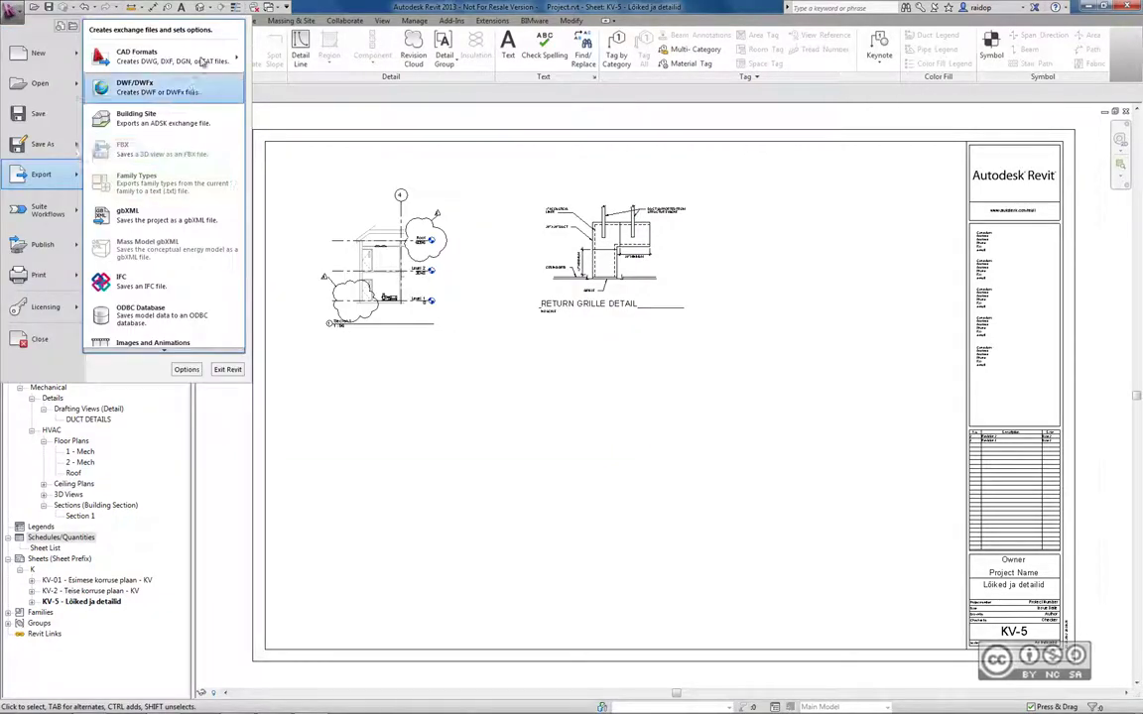
pyautogui.click(284, 56)
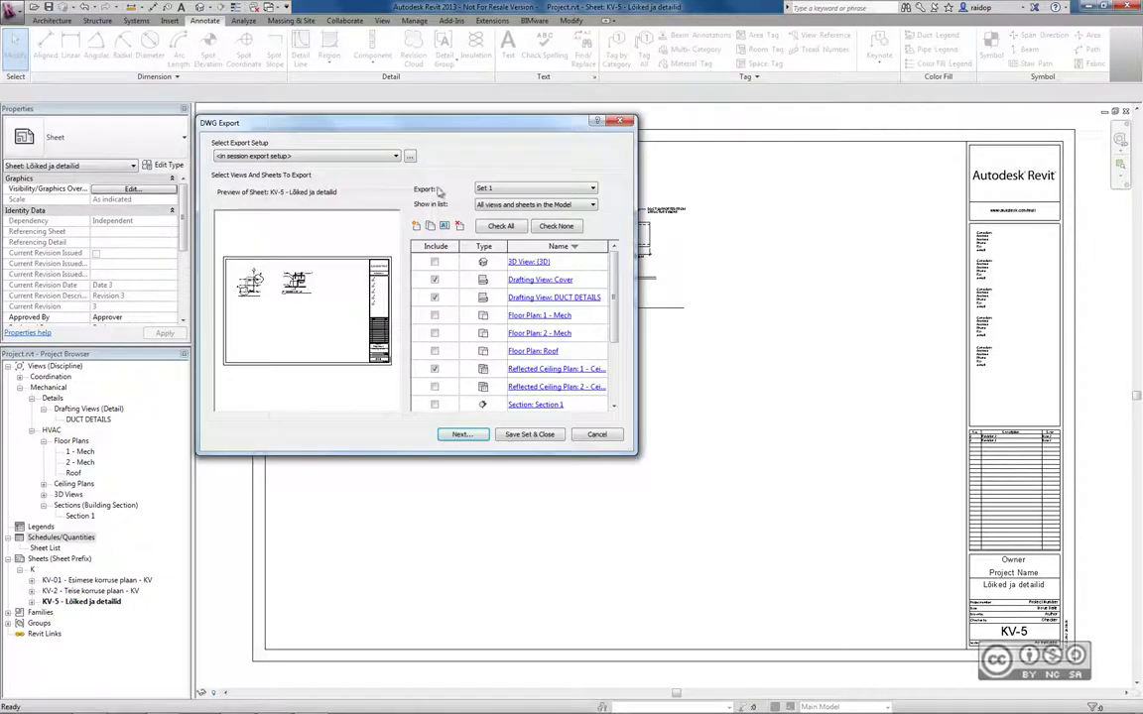
pyautogui.click(494, 188)
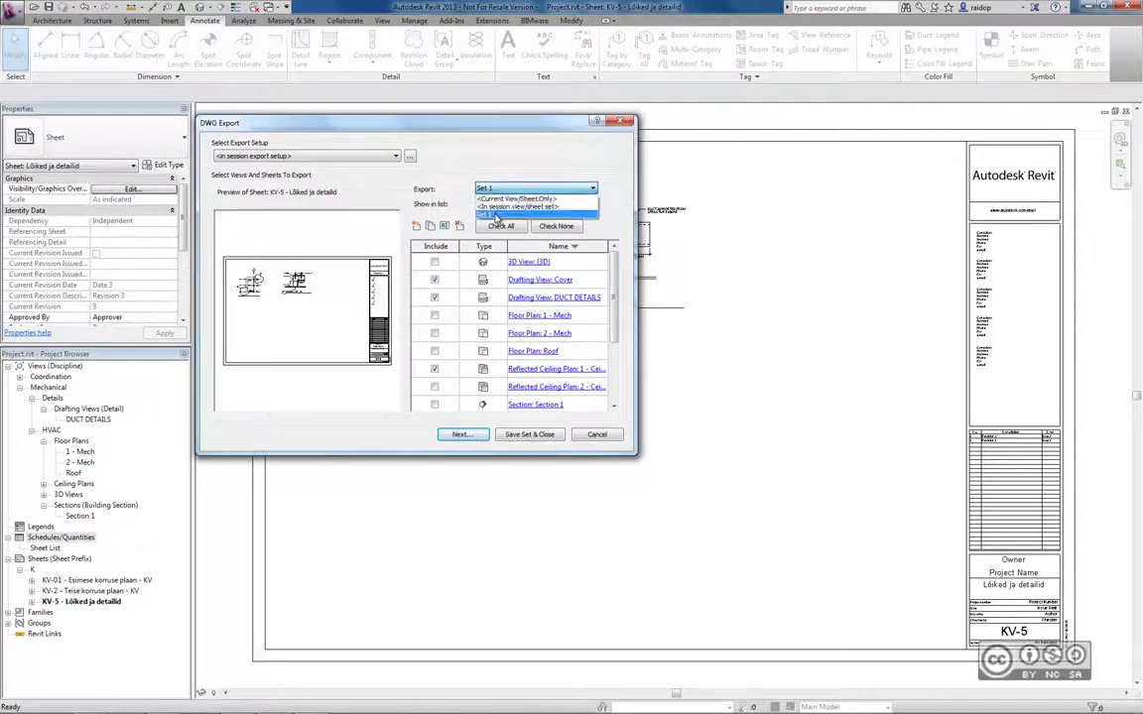
pyautogui.click(497, 215)
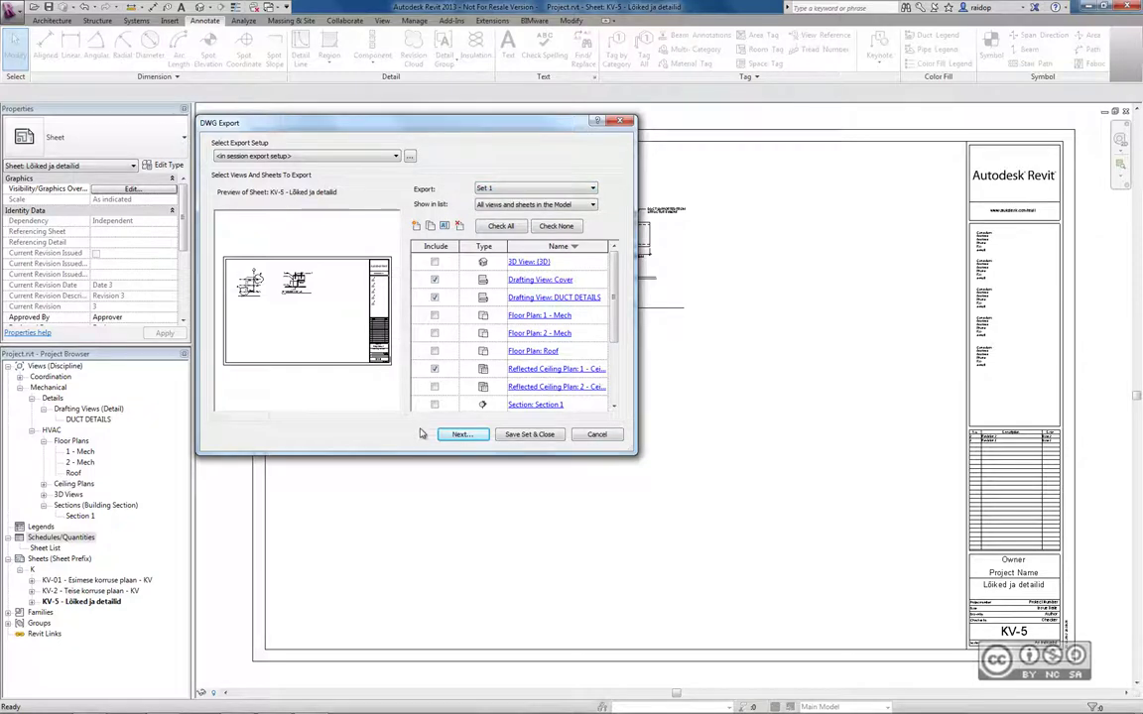
pyautogui.click(458, 435)
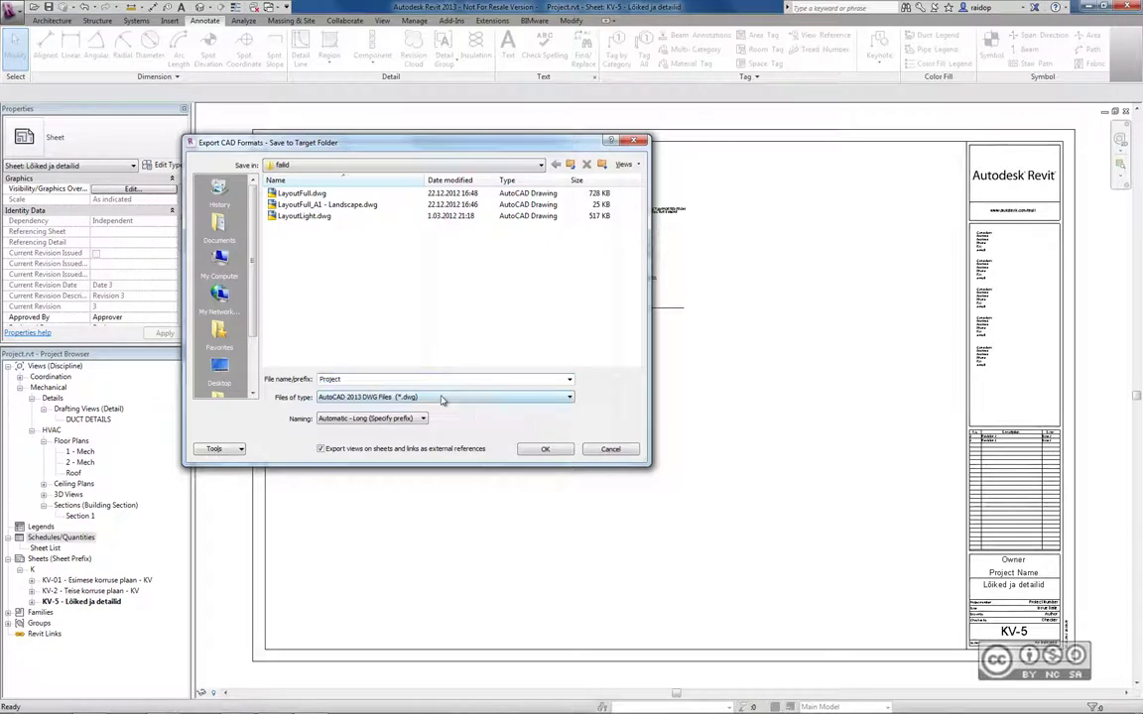
pyautogui.click(442, 397)
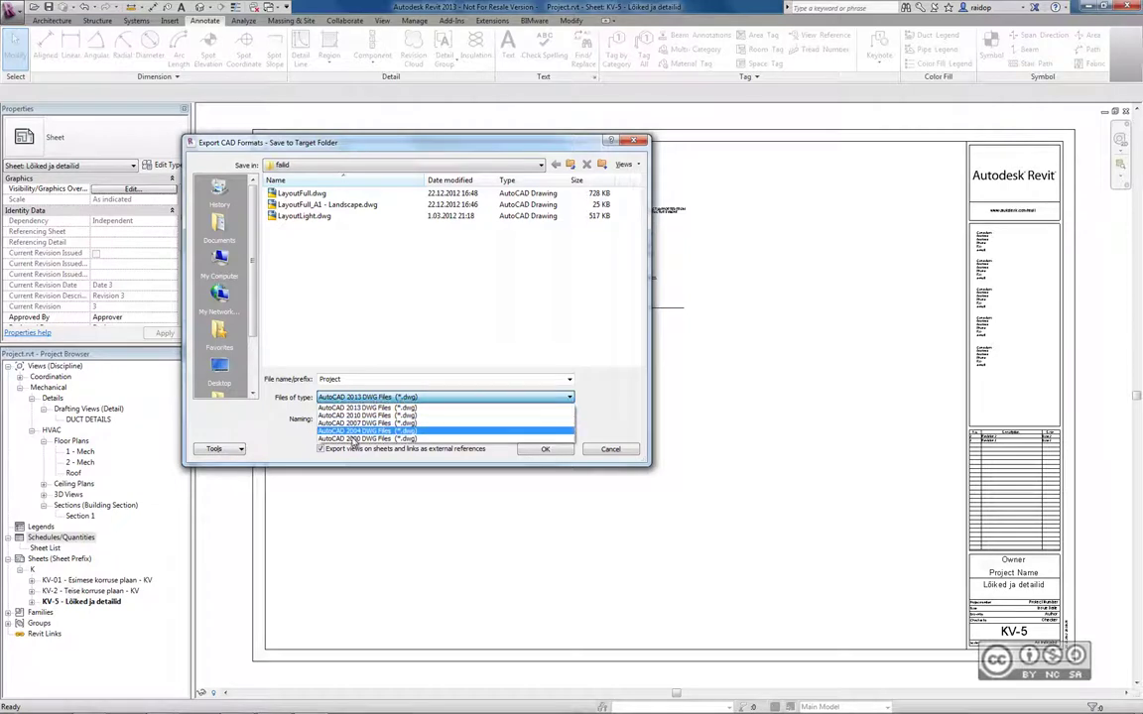
pyautogui.click(344, 375)
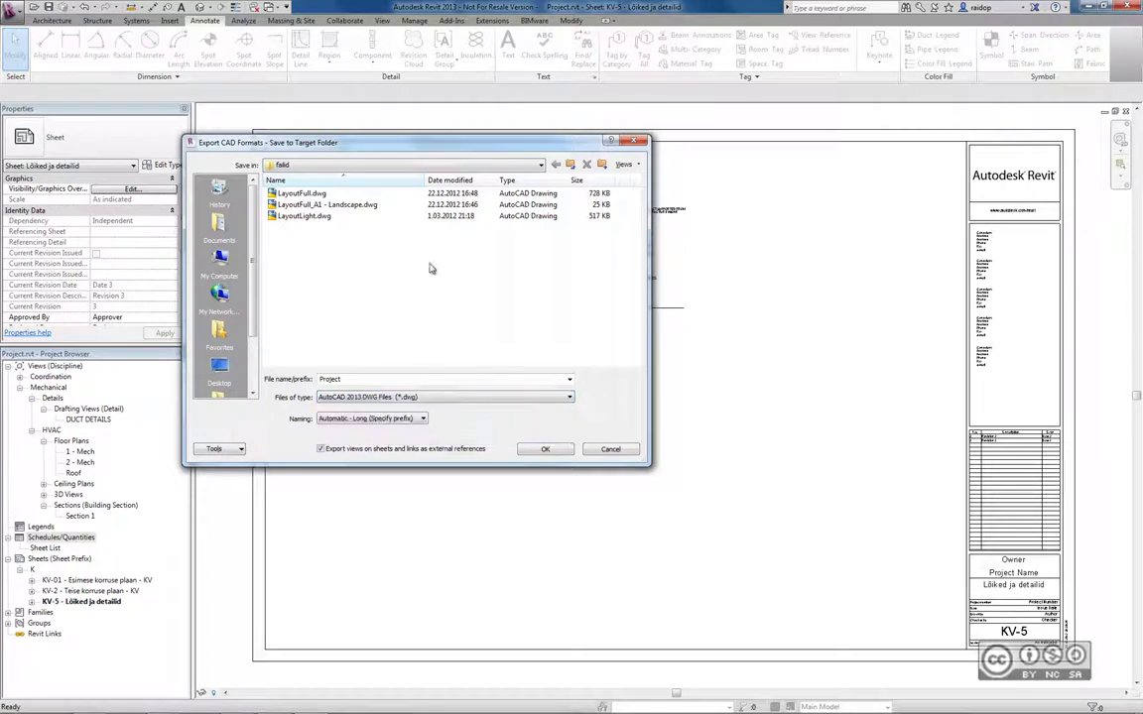
pyautogui.moveTo(347, 152); pyautogui.dragTo(382, 151)
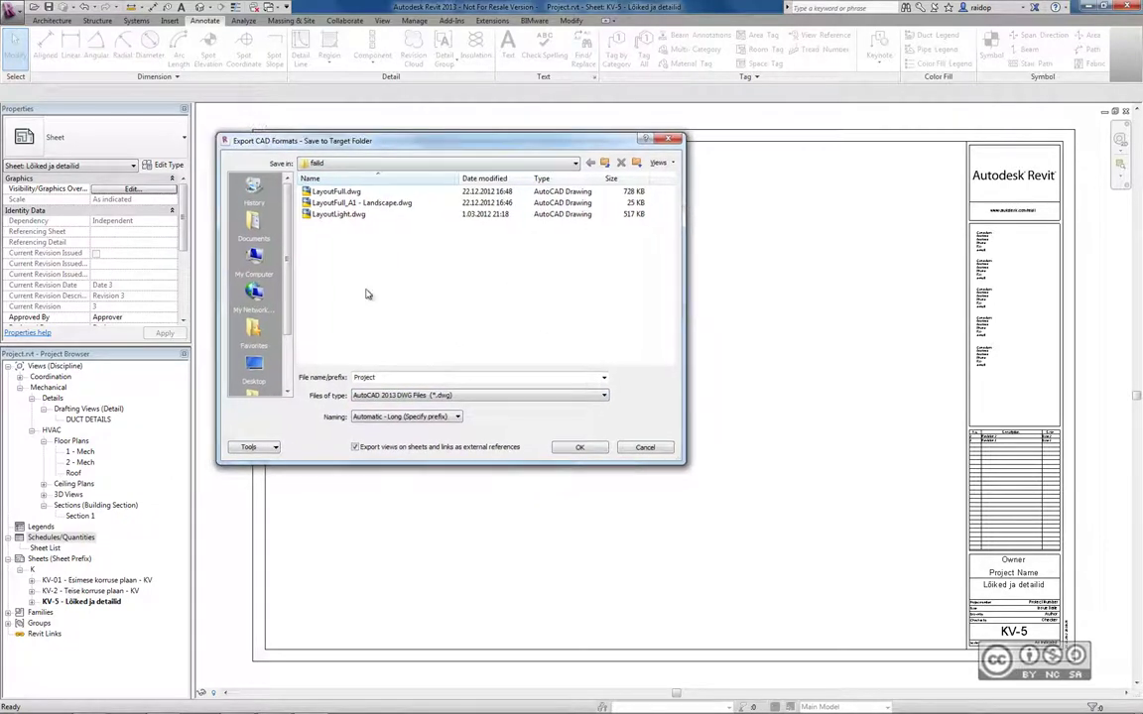
pyautogui.moveTo(533, 377); pyautogui.dragTo(312, 385)
pyautogui.click(392, 377)
pyautogui.click(644, 447)
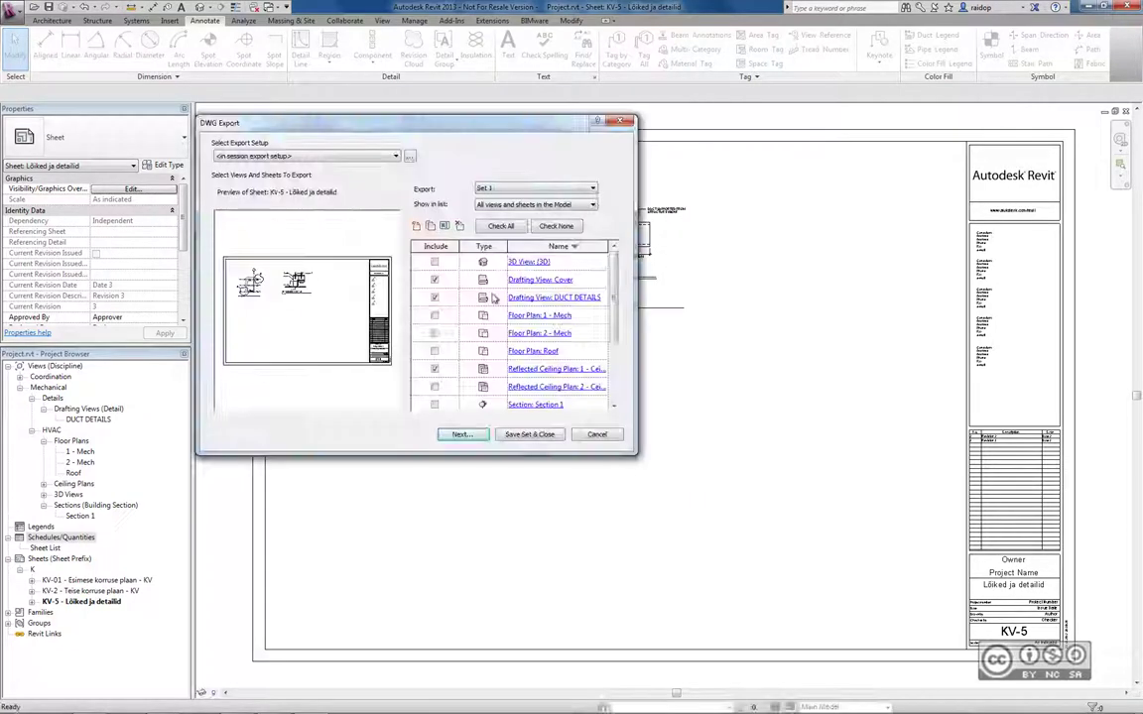
pyautogui.click(599, 437)
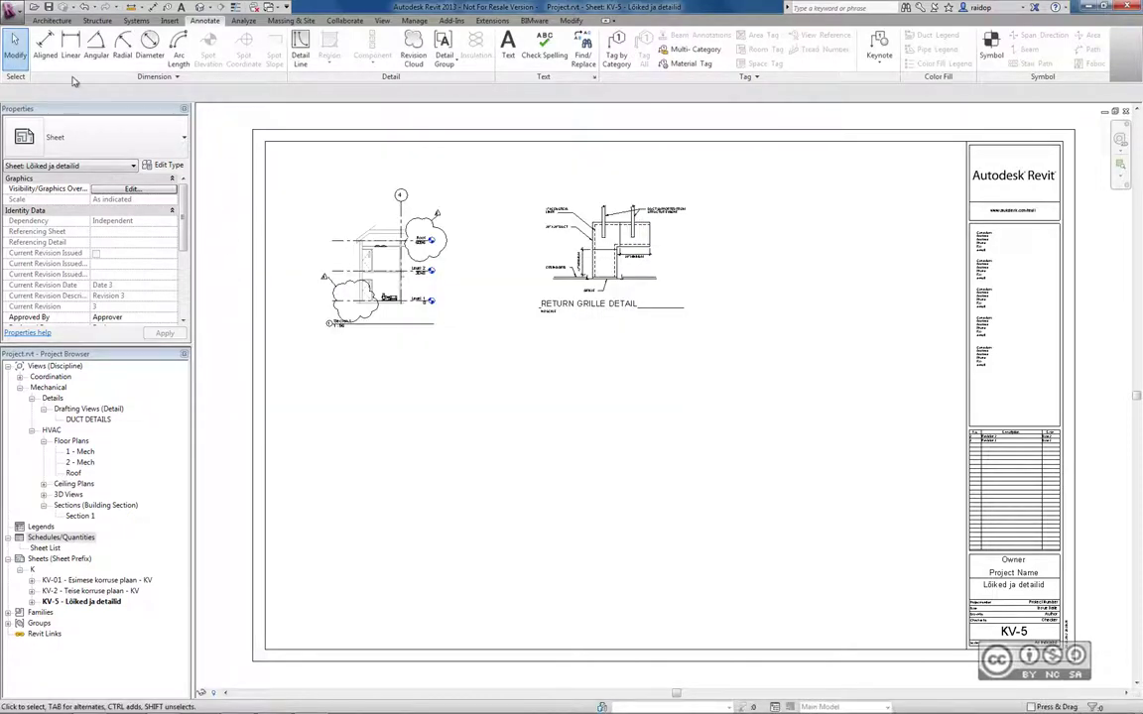
# Bring up the DWF/DWFx export settings from the Application menu's Export options
pyautogui.click(14, 10)
pyautogui.moveTo(41, 175)
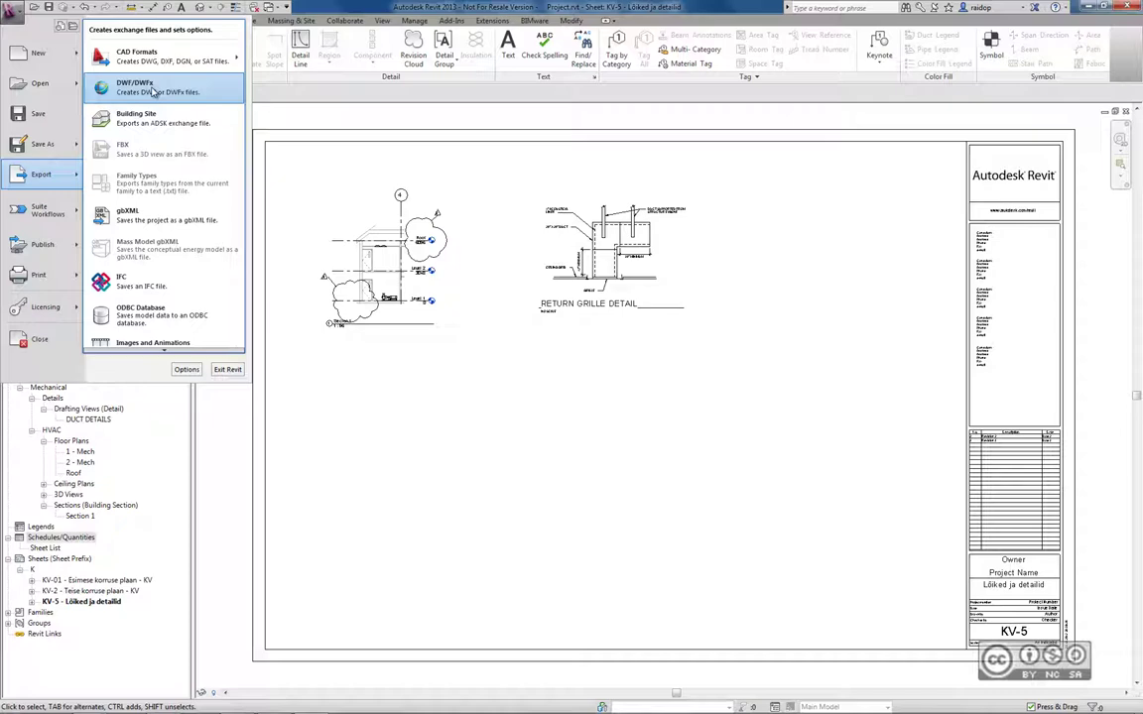
pyautogui.click(154, 91)
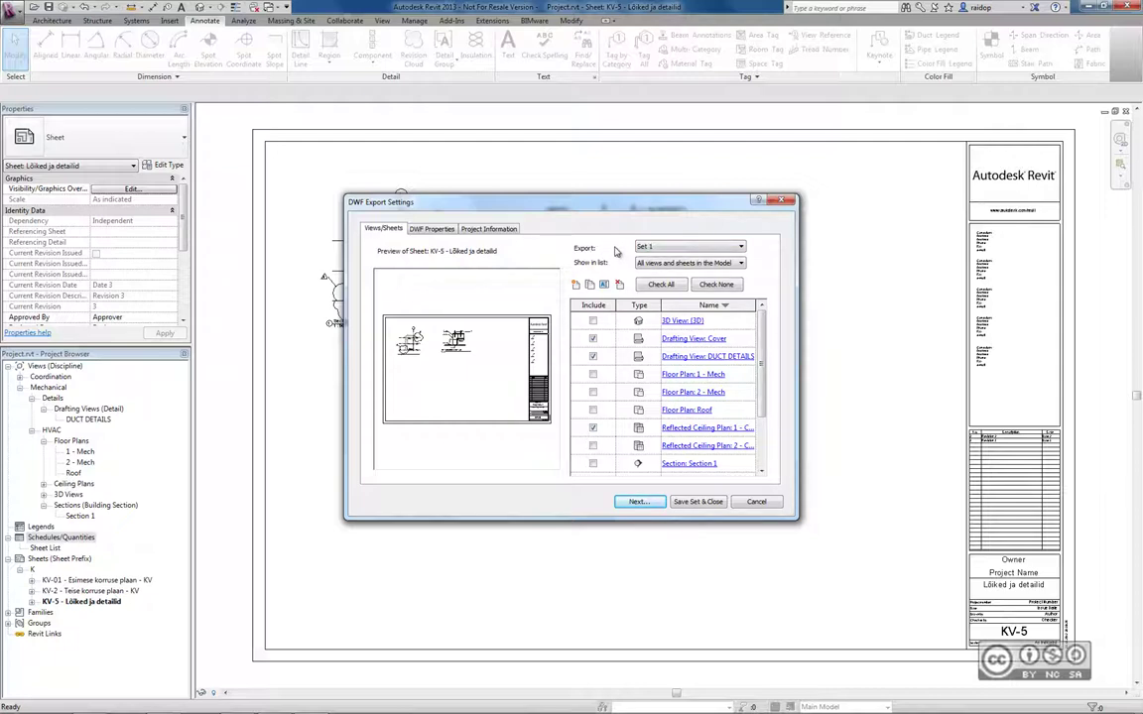
pyautogui.click(598, 230)
# Check the DWF Properties and Project Information tabs, then continue to choosing the save folder
pyautogui.click(424, 230)
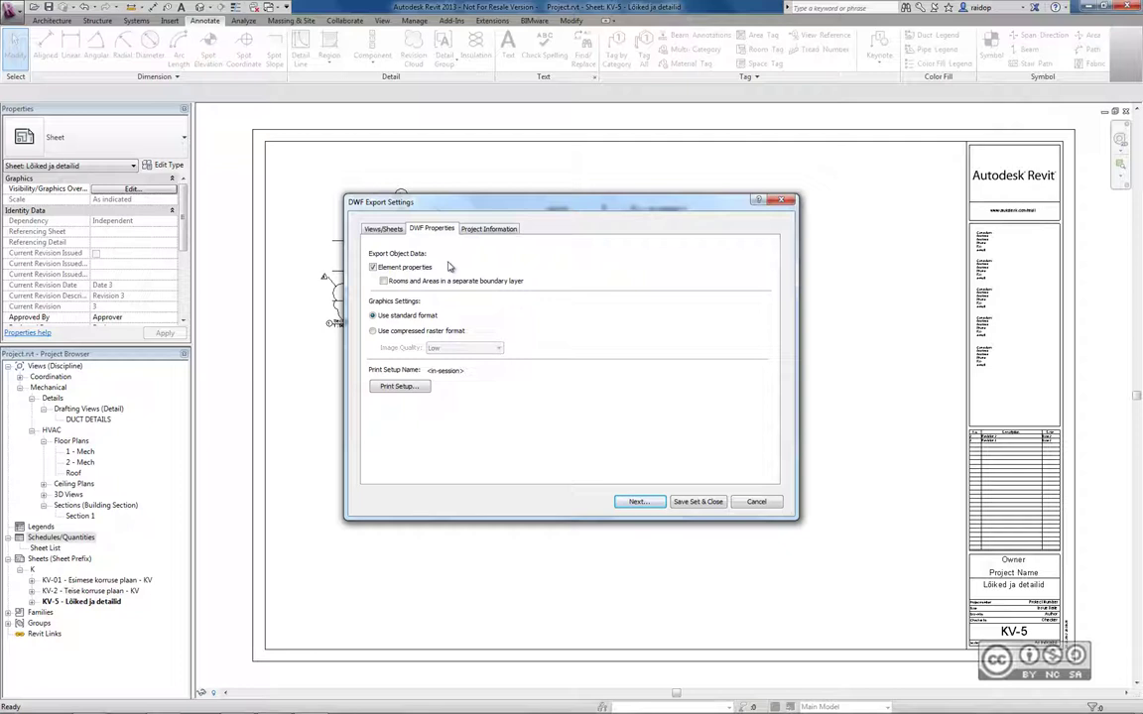
pyautogui.click(496, 229)
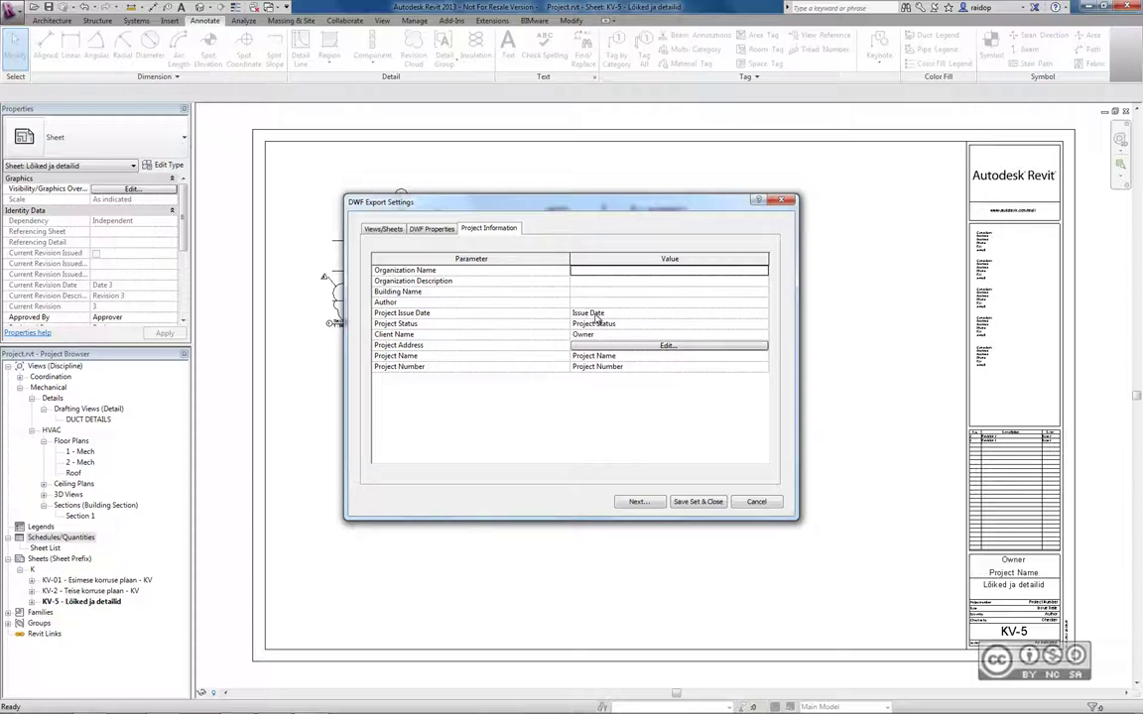
pyautogui.click(637, 501)
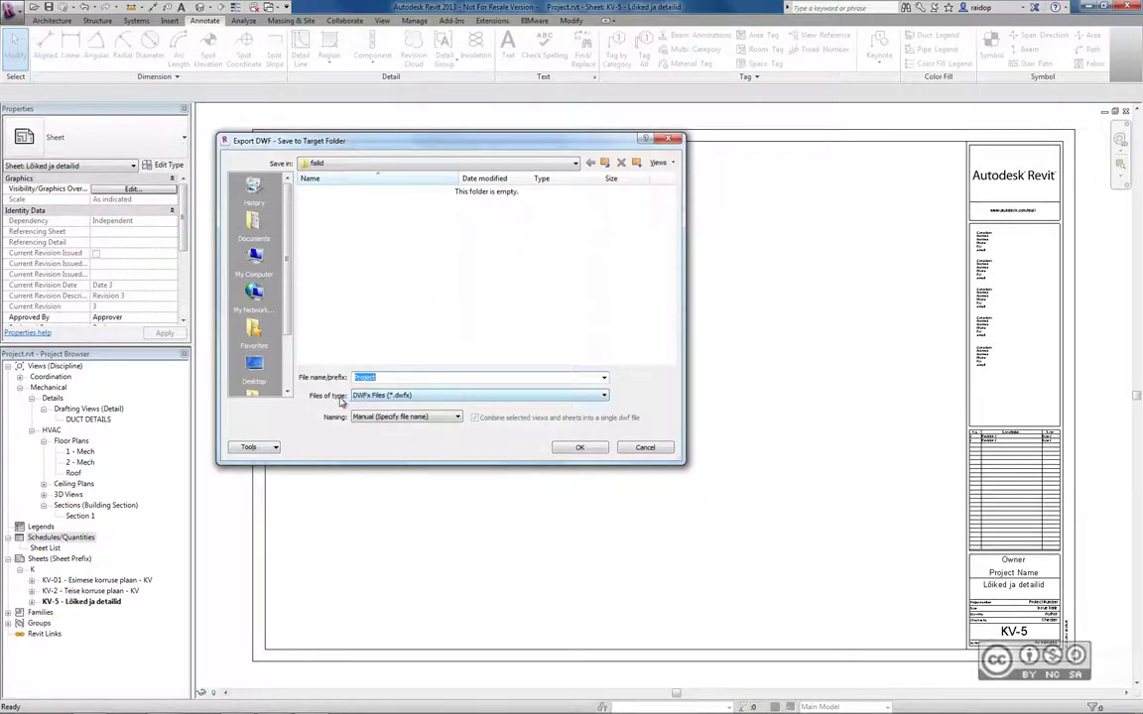
# Keep DWFx as the file type and cancel the save without exporting
pyautogui.press('End')
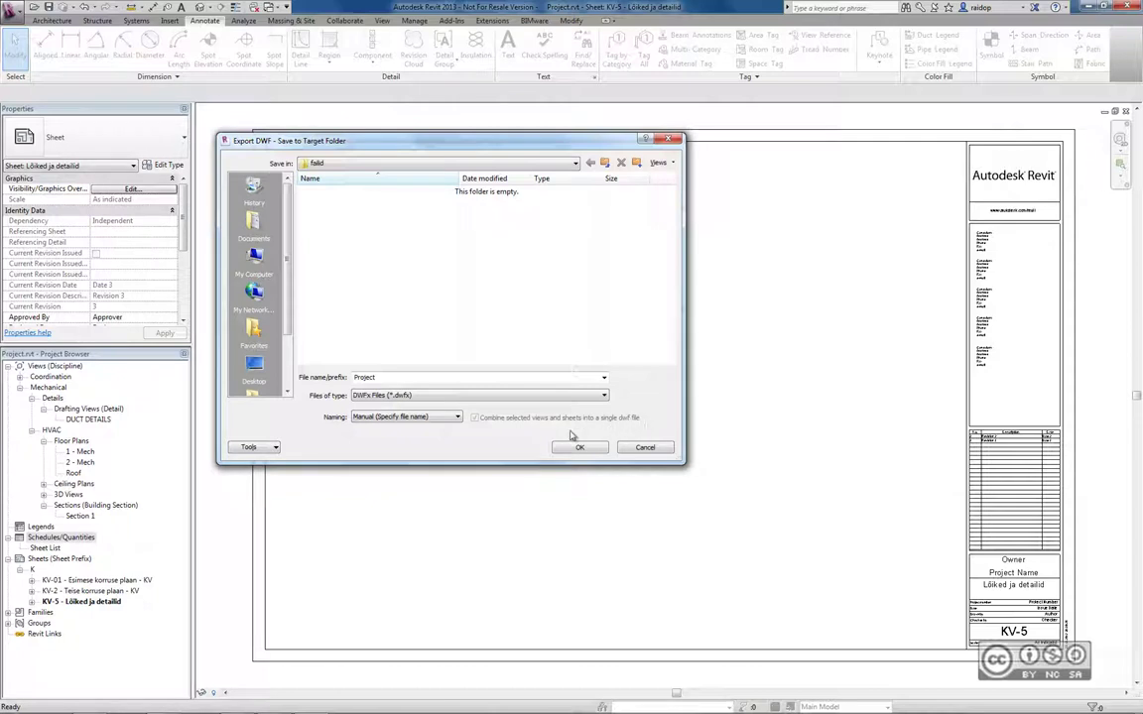
pyautogui.click(431, 396)
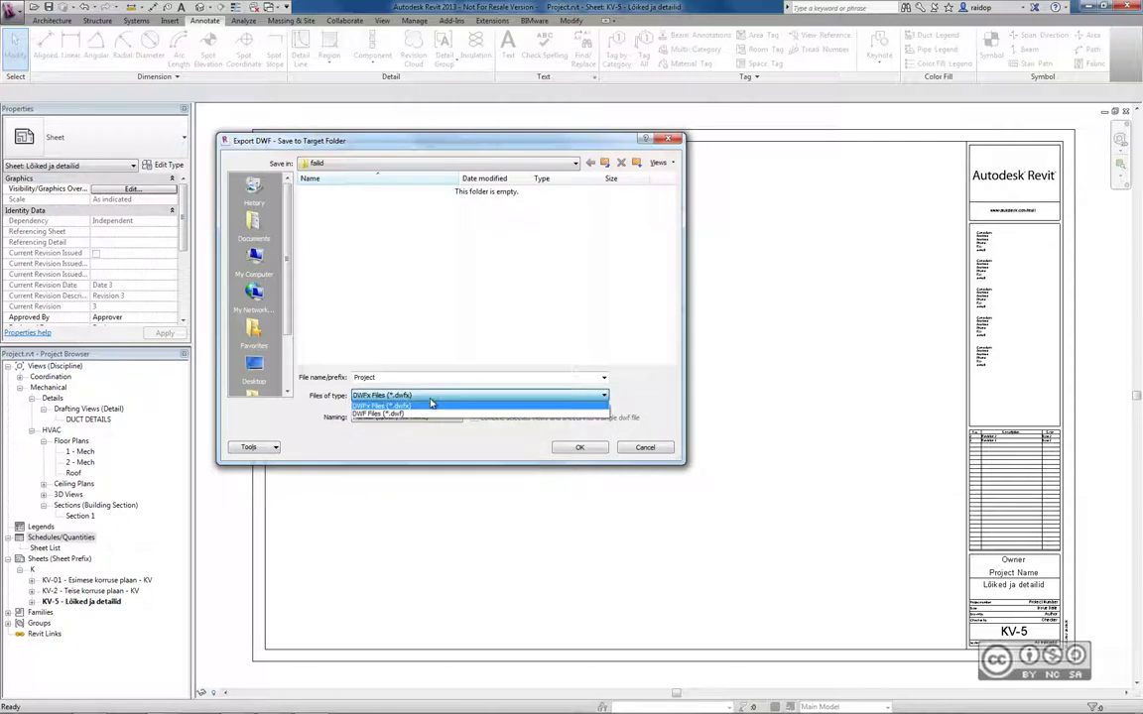
pyautogui.click(336, 398)
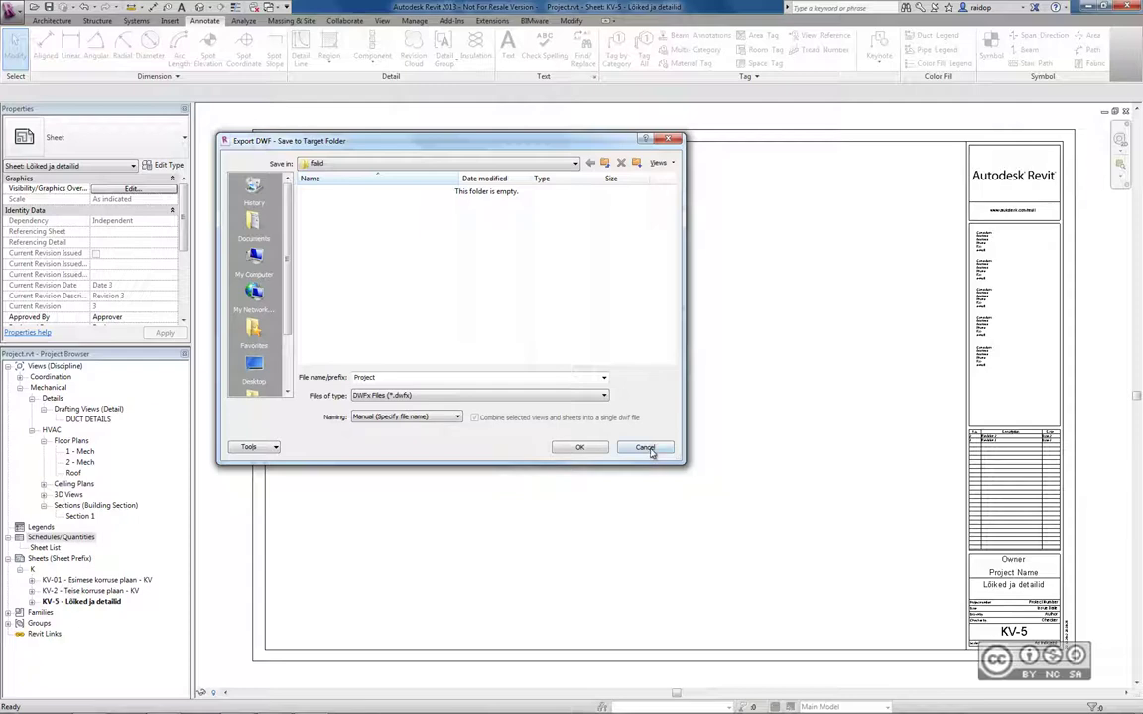
pyautogui.click(618, 450)
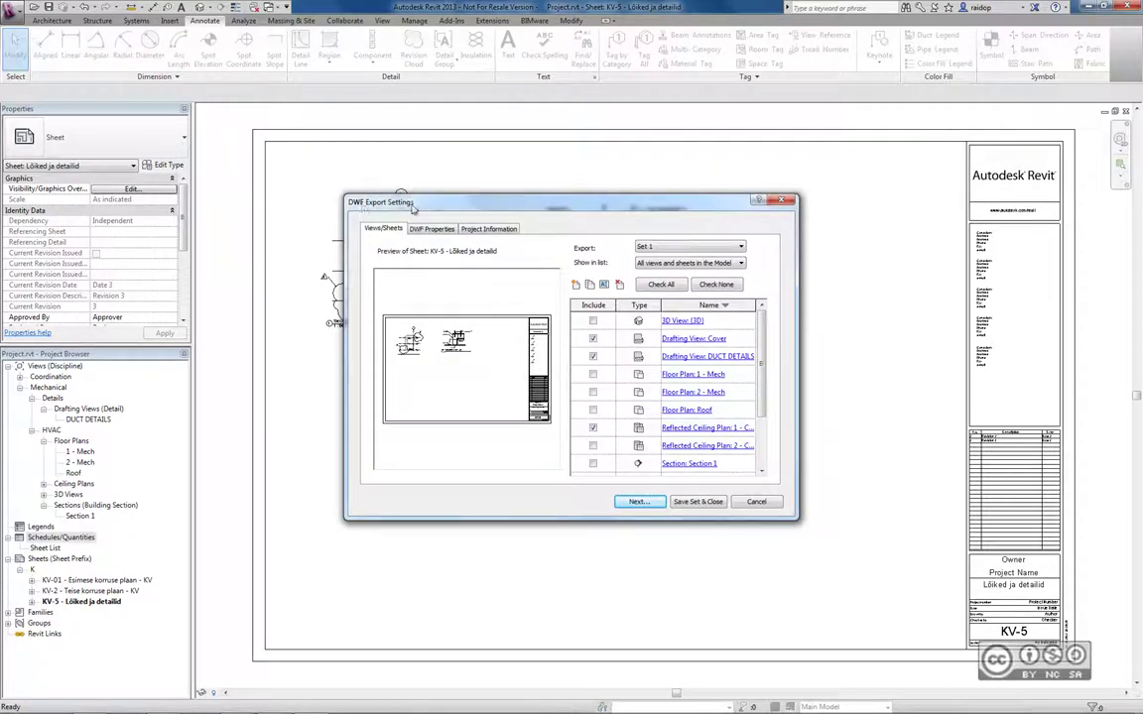
# Close the DWF export settings without exporting and open the Sheet List schedule
pyautogui.click(755, 501)
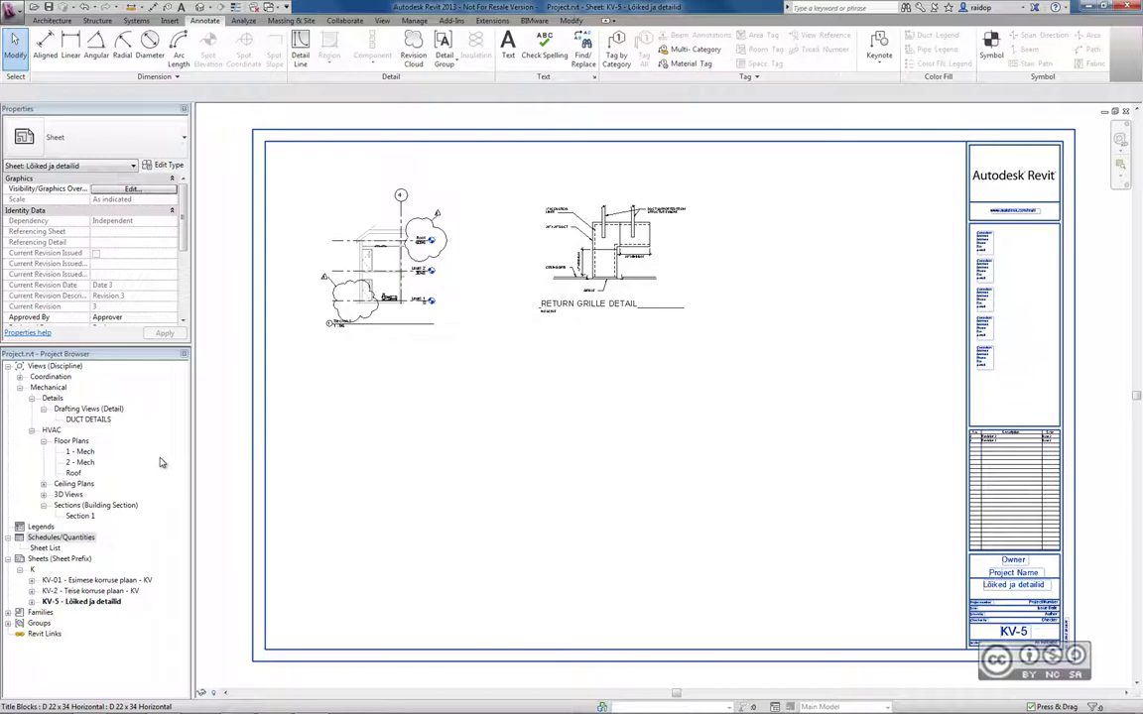
pyautogui.doubleClick(44, 548)
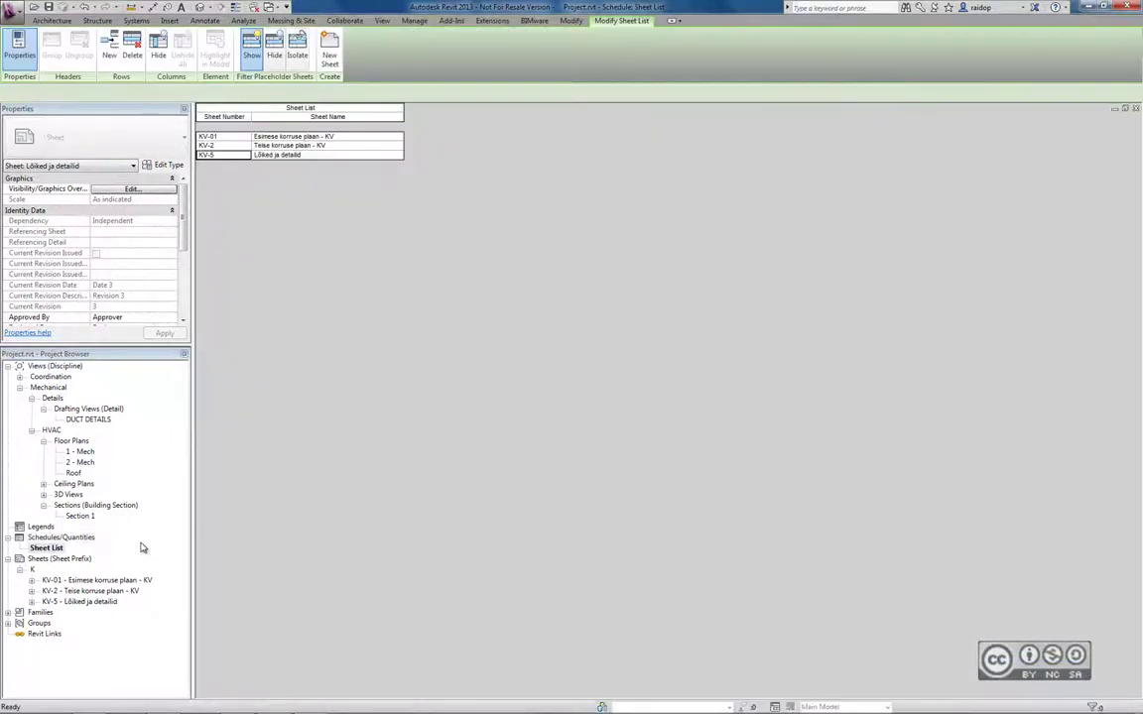